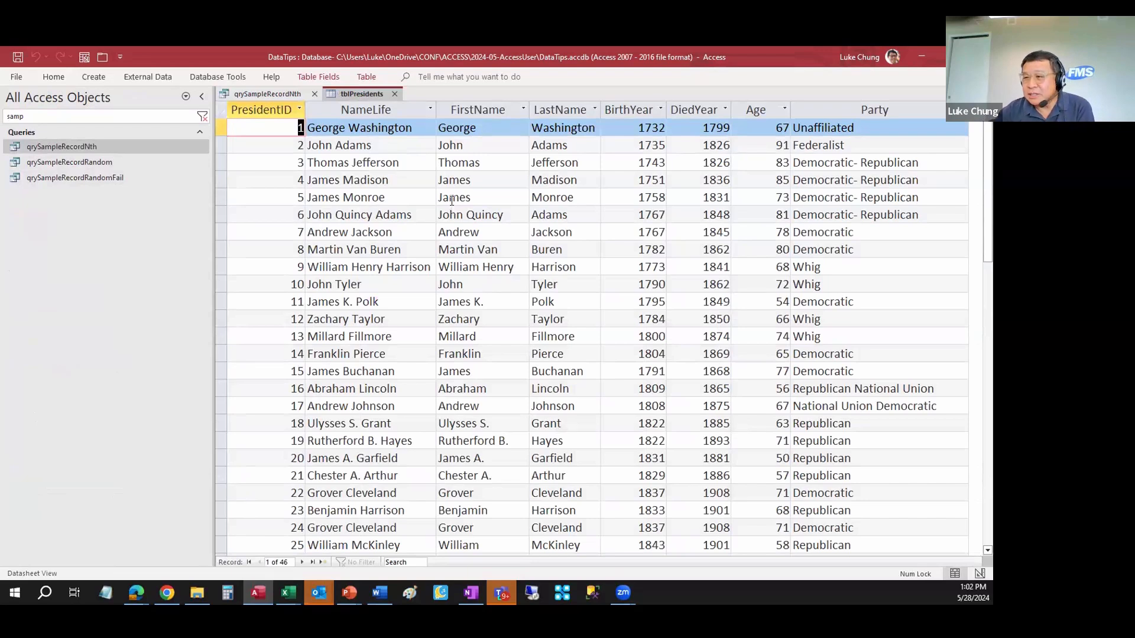
Step: View the last tblPresidents record, and move the tblPresidents field list further left in the qrySampleRecordNth design
left_click(313, 562)
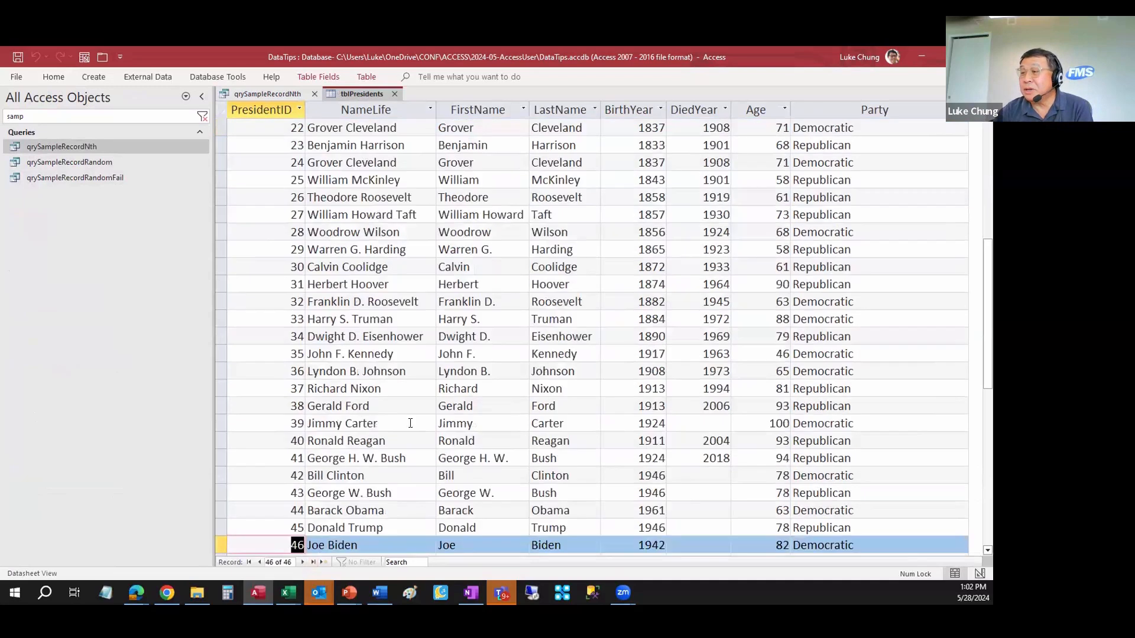
left_click(287, 95)
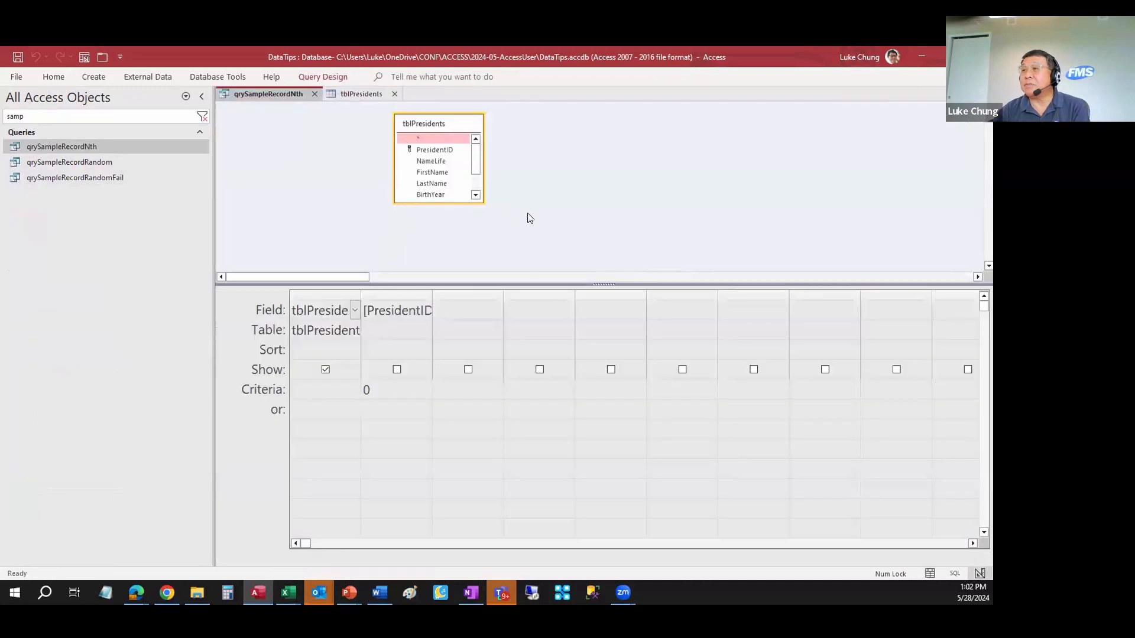
left_click(383, 130)
left_click_drag(383, 130, 263, 127)
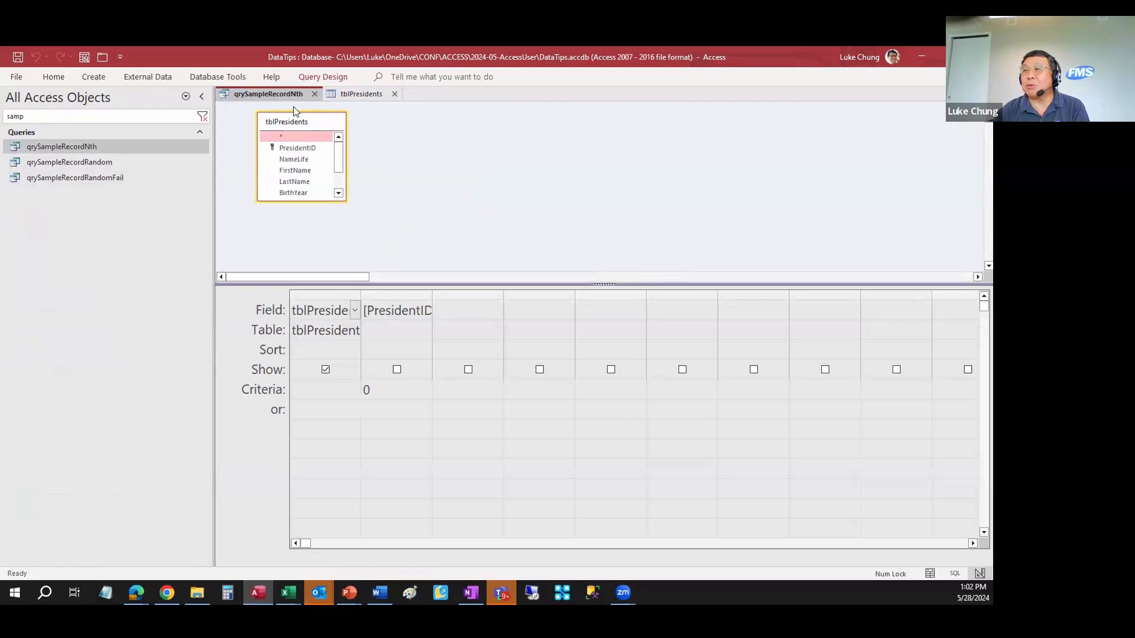
Step: Keep the ribbon expanded and display the qrySampleRecordNth results in Datasheet View, checking the sampled PresidentID and name values
double_click(52, 80)
left_click(440, 195)
right_click(294, 154)
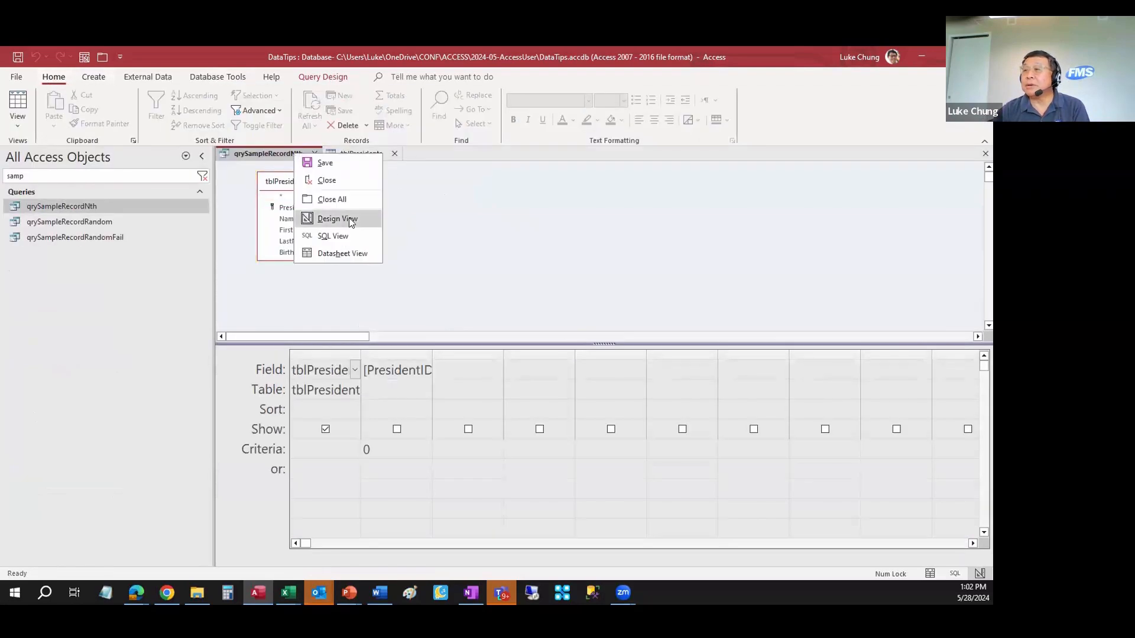
left_click(352, 252)
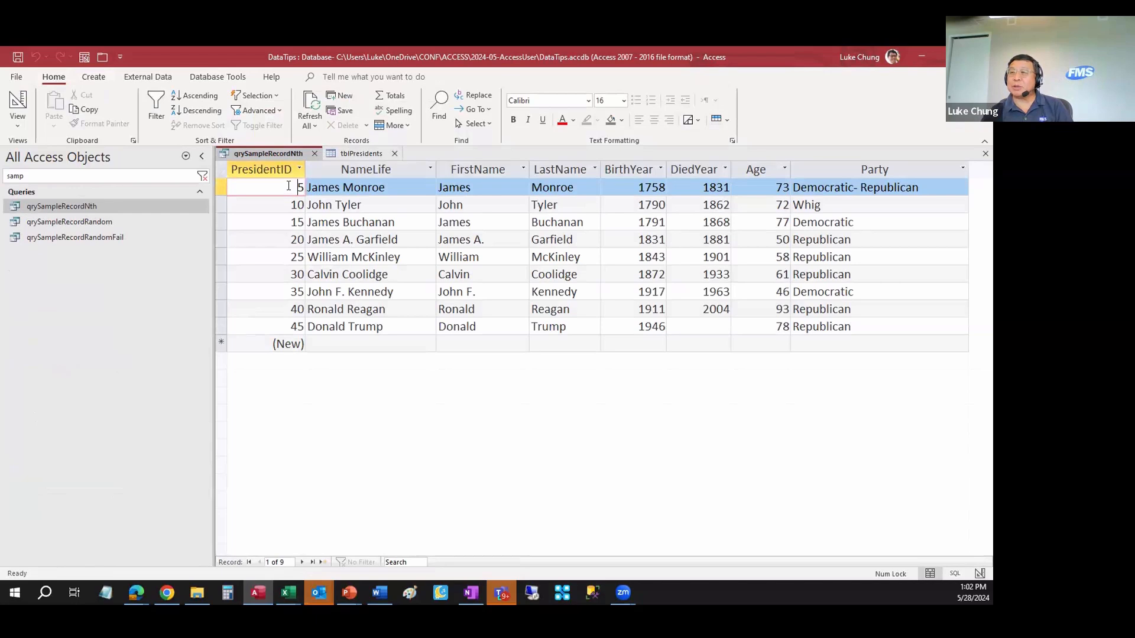
left_click(298, 241)
left_click(327, 294)
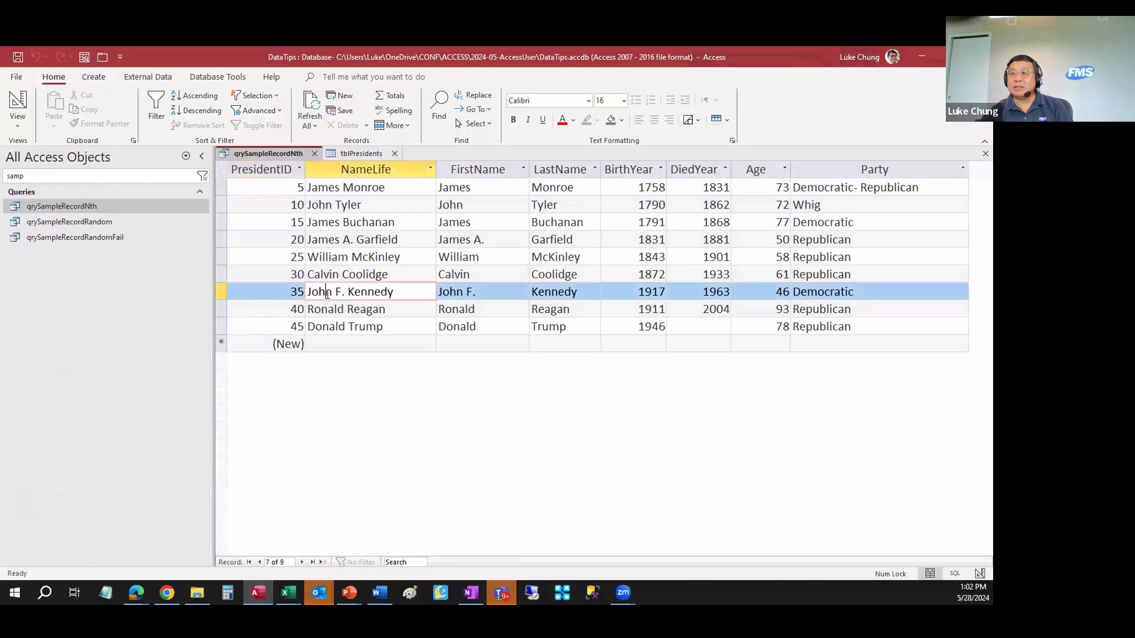
Step: Return qrySampleRecordNth to Design View and widen the [PresidentID] Mod 5 column to fit its full expression
right_click(296, 152)
left_click(346, 213)
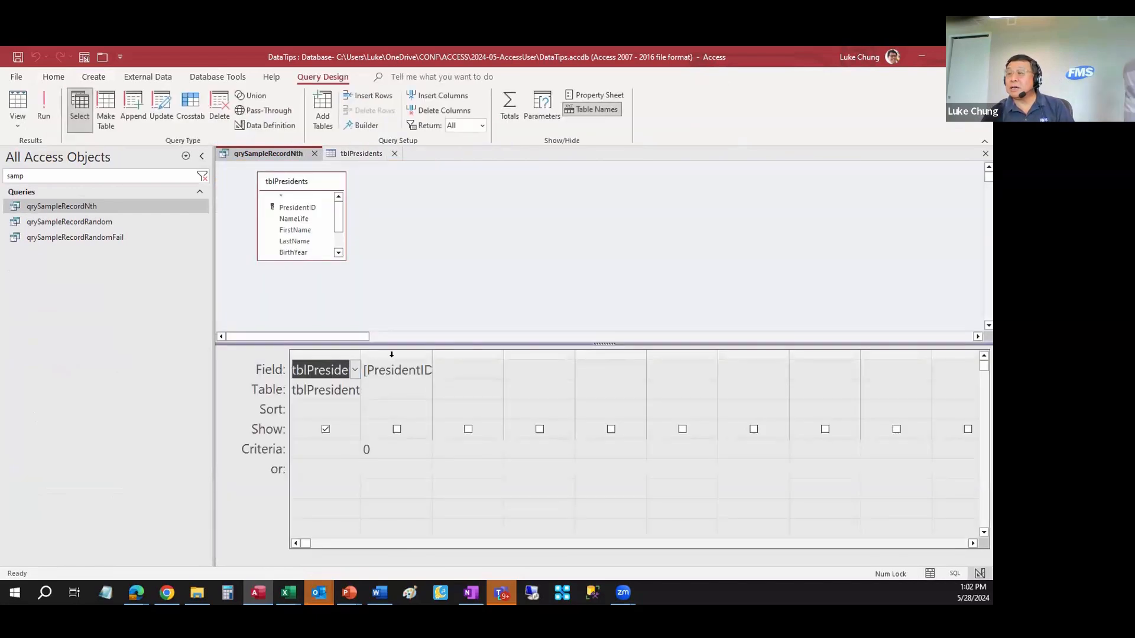
double_click(431, 353)
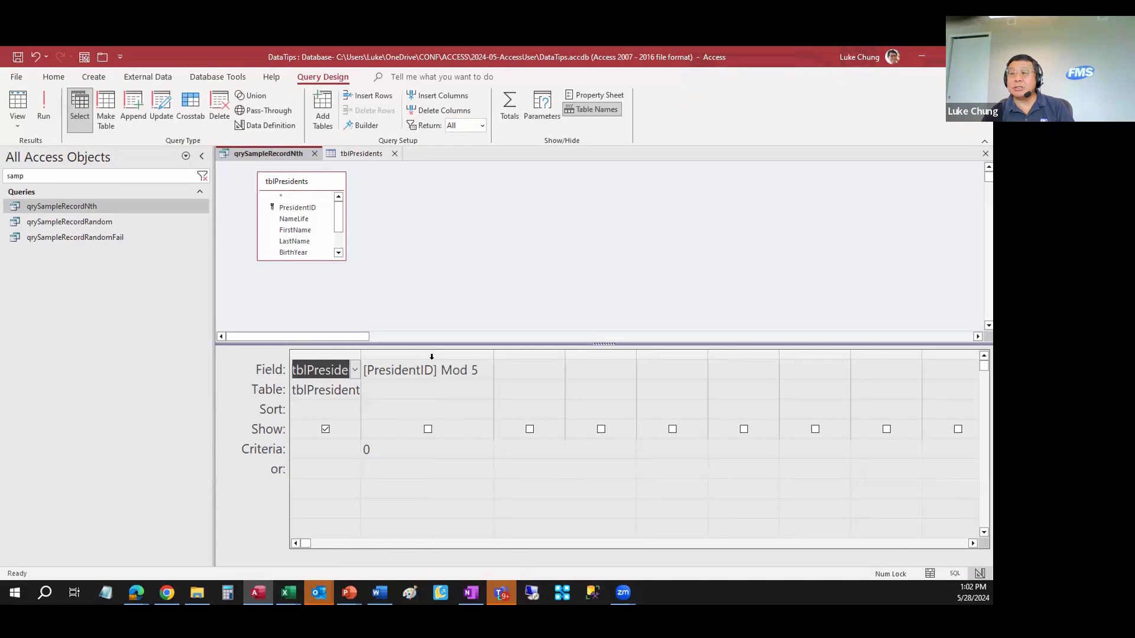
left_click(442, 385)
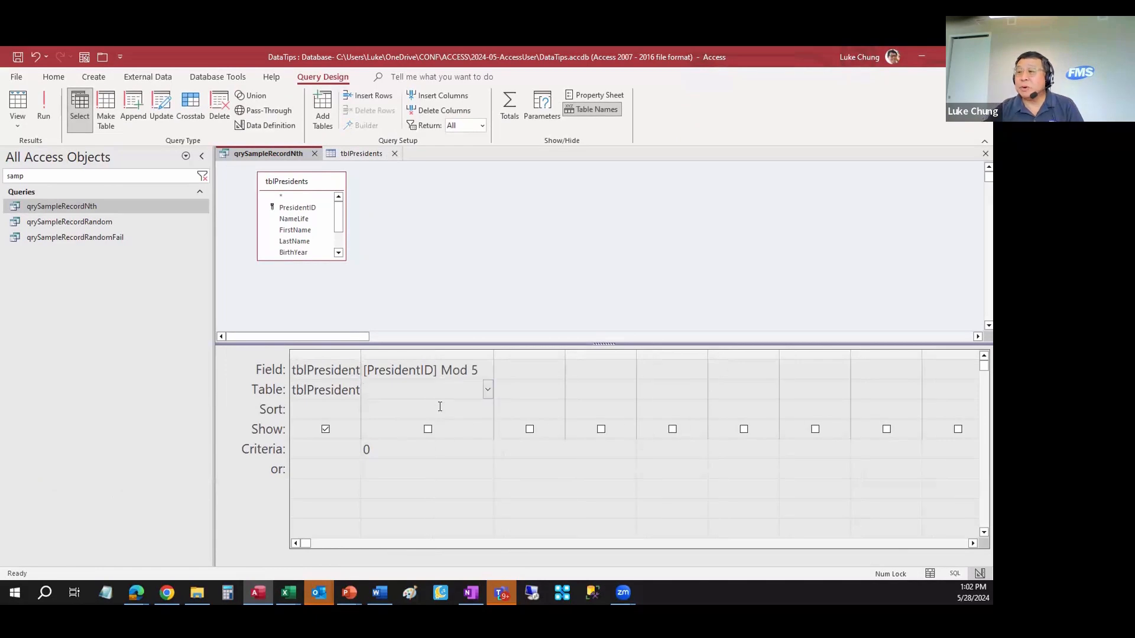
left_click(408, 371)
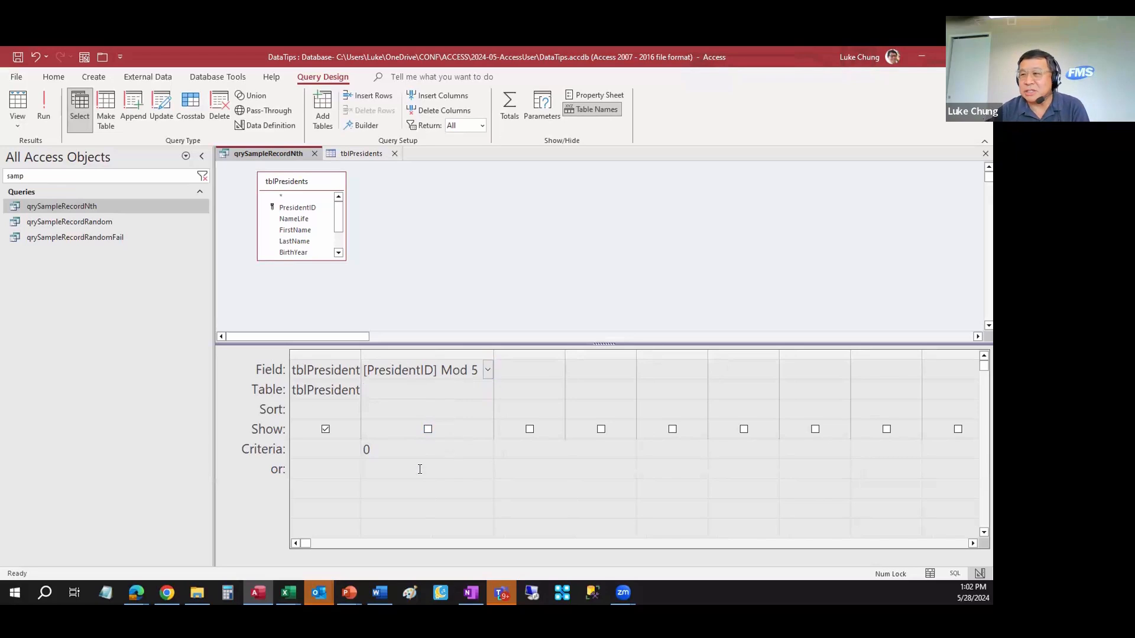
Step: Include the [PresidentID] Mod 5 column in the query output and move it ahead of the tblPresidents column
left_click(428, 429)
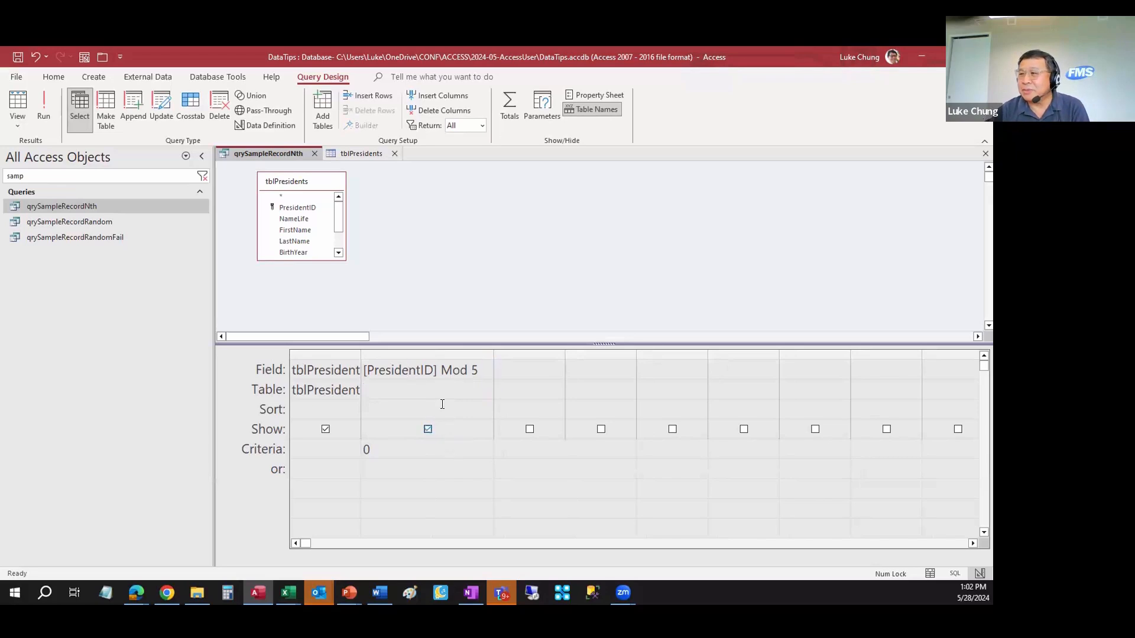
left_click(443, 354)
left_click_drag(443, 354, 338, 365)
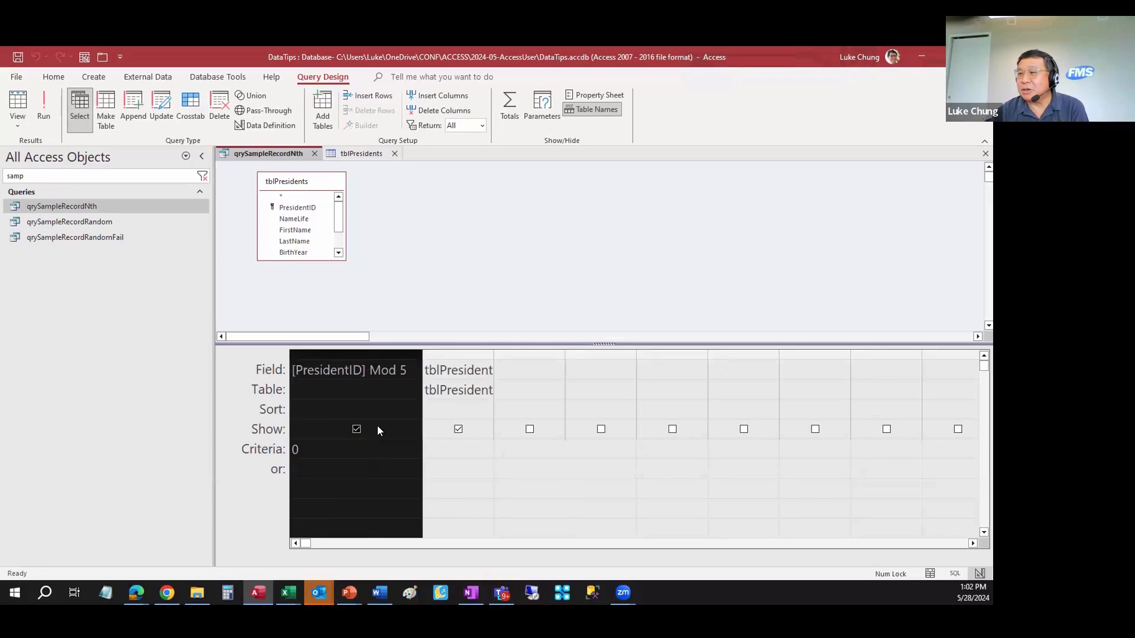
Step: Clear the Mod 5 column's criterion and view the datasheet, comparing the calculated remainder with PresidentID for presidents 1, 5 and 10
left_click(326, 444)
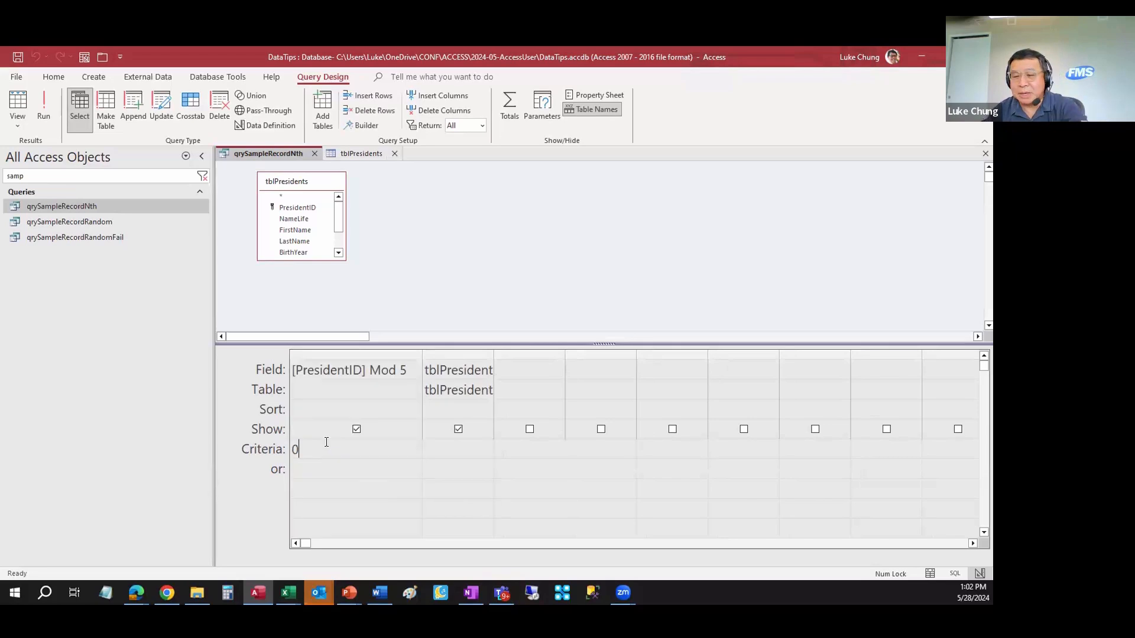
left_click(17, 106)
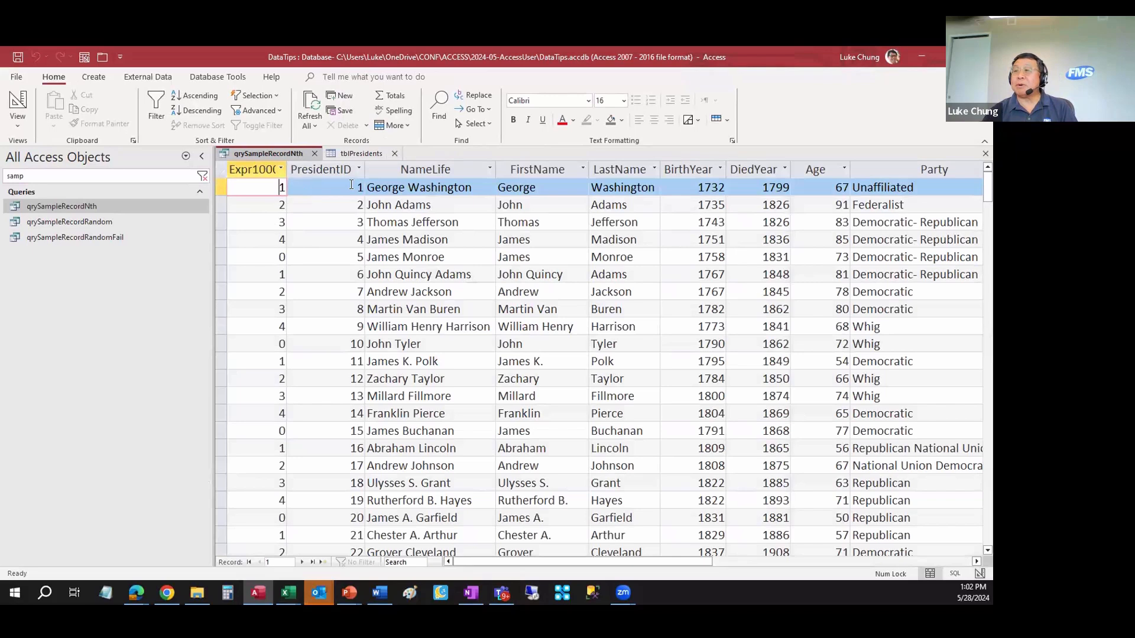
left_click(349, 186)
left_click(280, 187)
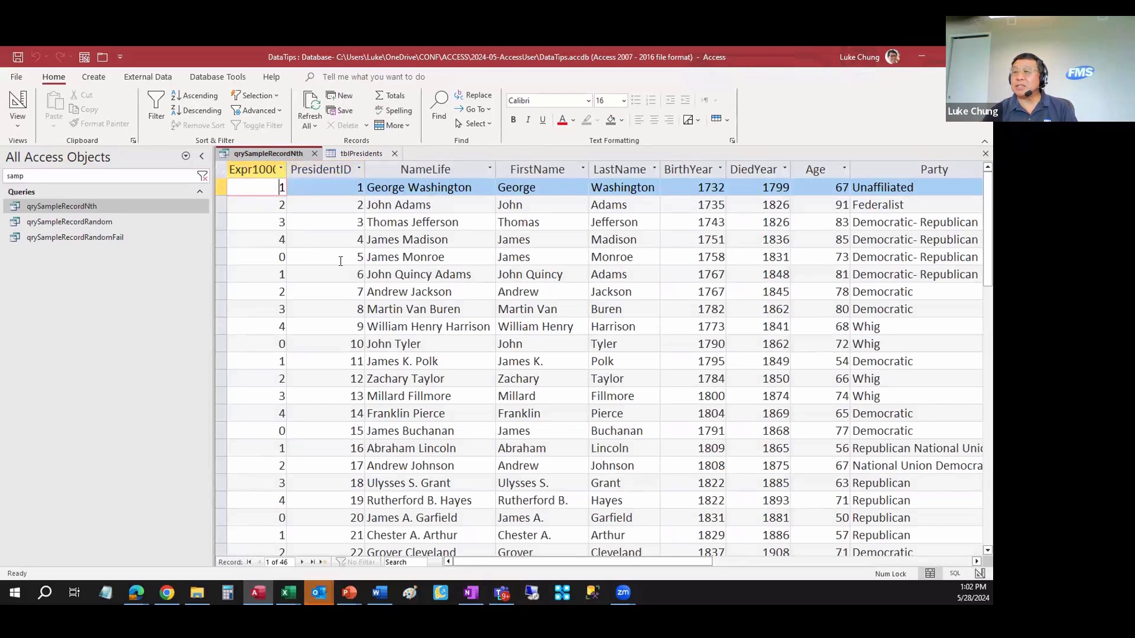
left_click(360, 257)
left_click(276, 258)
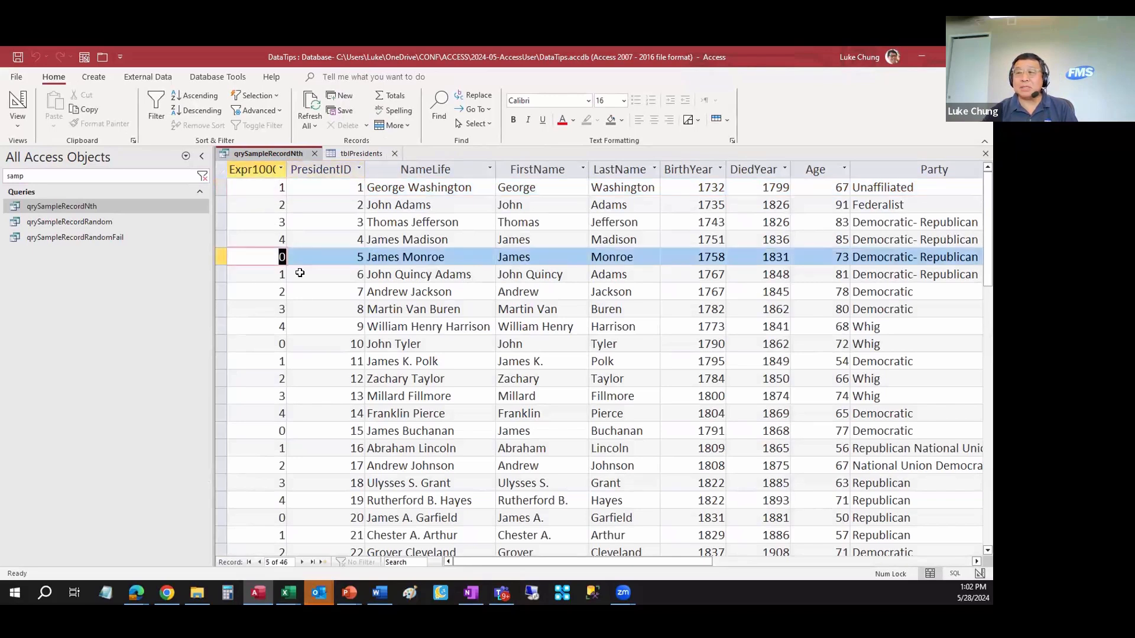
left_click(282, 344)
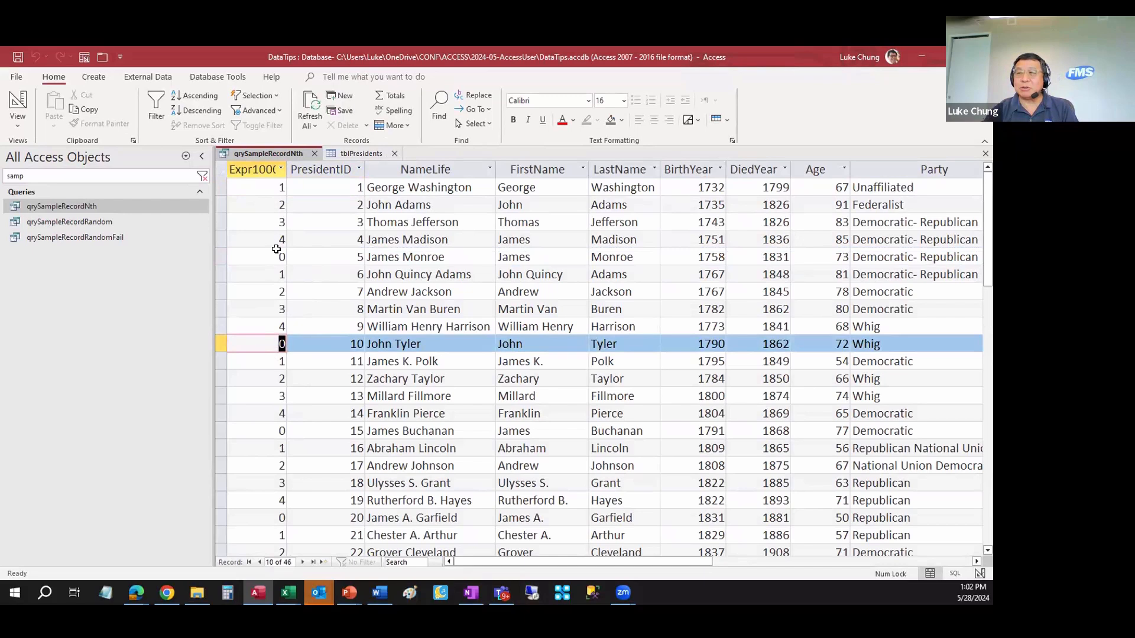
Step: Set the [PresidentID] Mod 5 criterion to 0 in Design View and run the query to check the sampled presidents
left_click(15, 101)
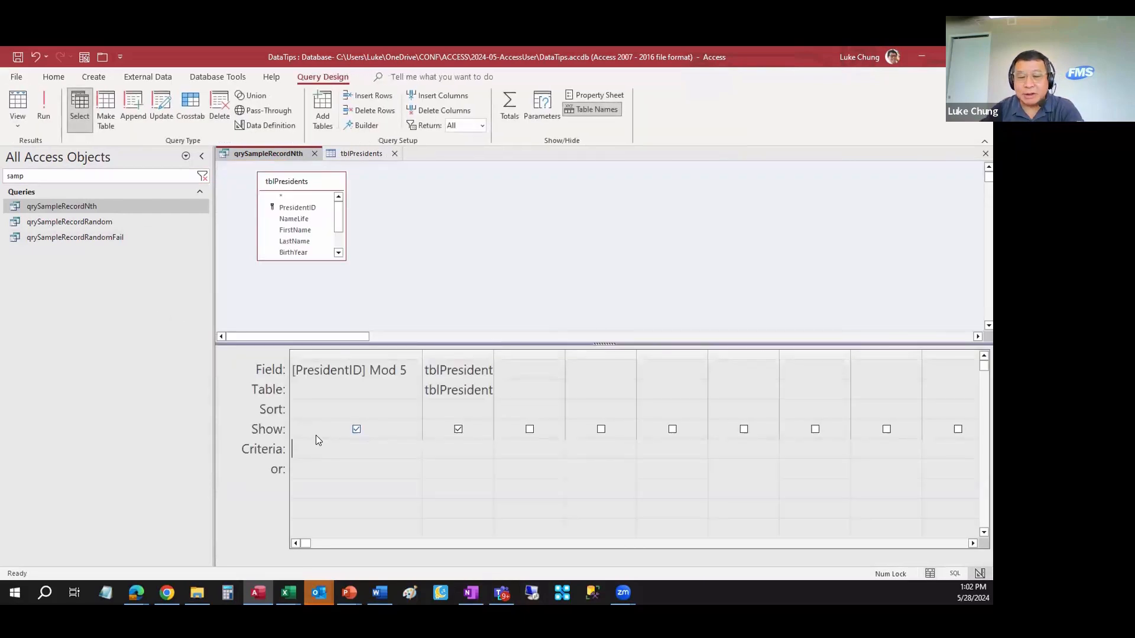
type("0")
left_click(44, 102)
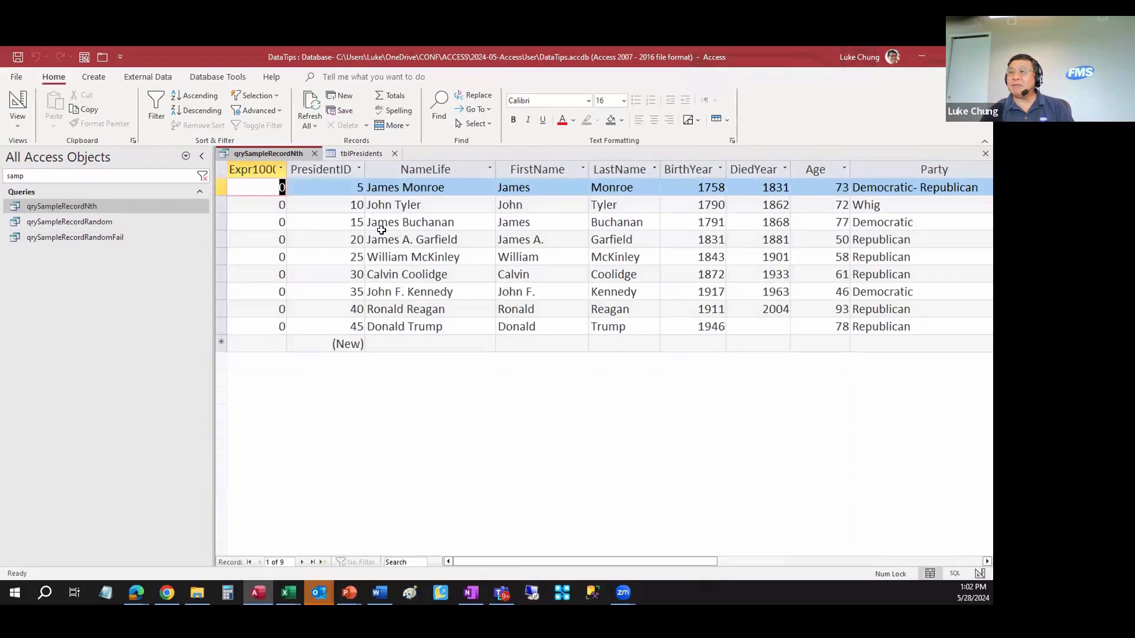
left_click(360, 187)
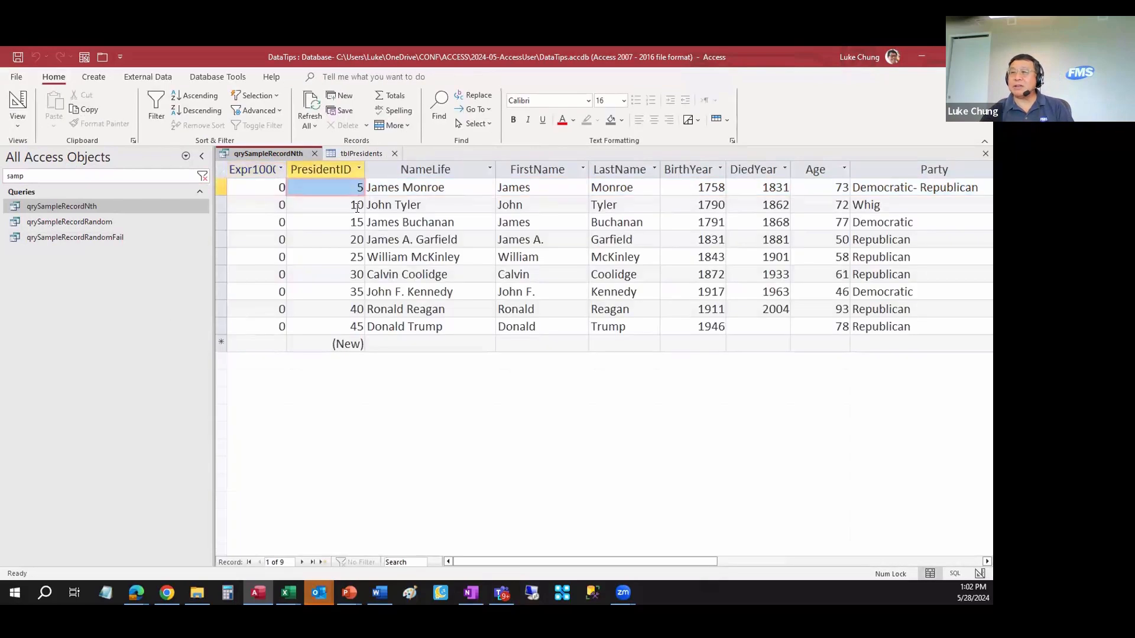
left_click(359, 205)
left_click(371, 309)
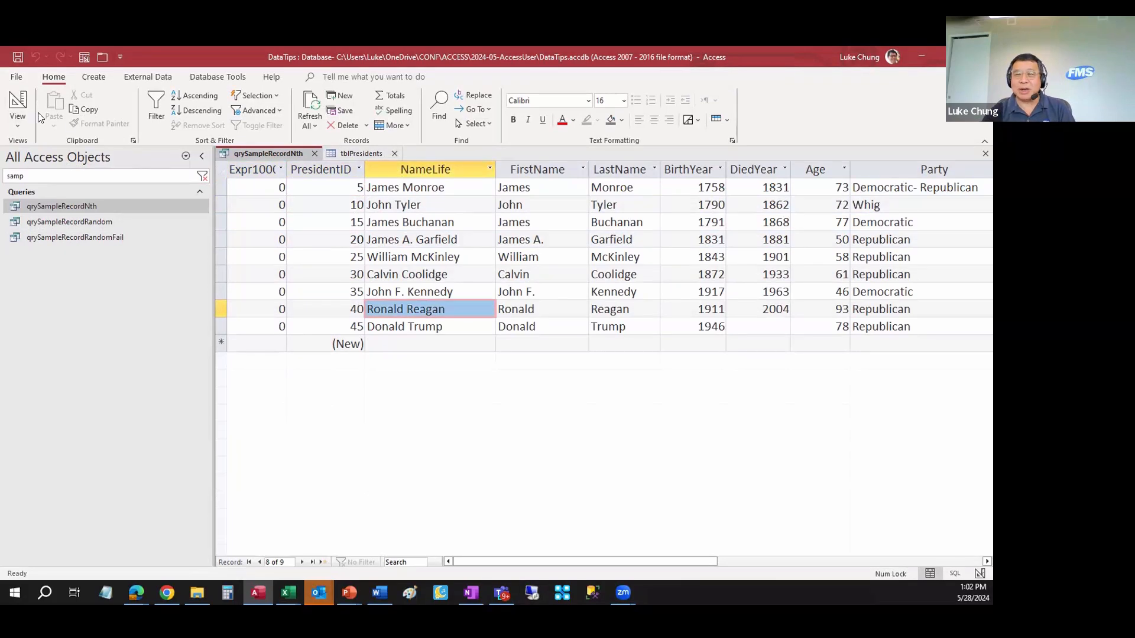
Step: Change the [PresidentID] Mod 5 criterion to 1 and view the datasheet, checking the first PresidentID values in the sample
left_click(18, 101)
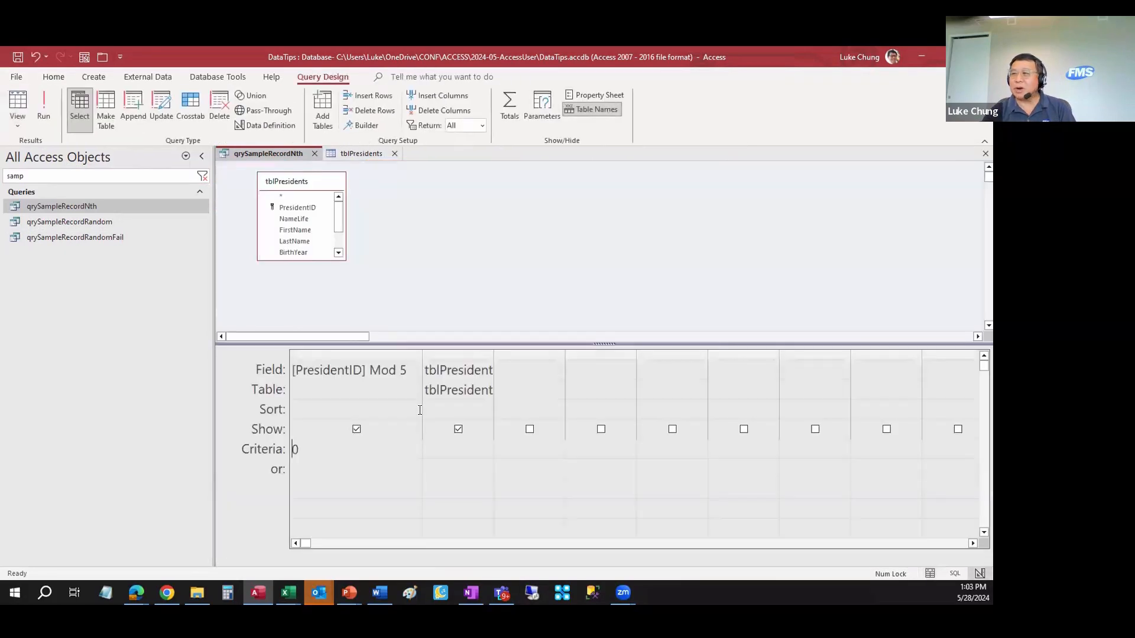
key("shift+End")
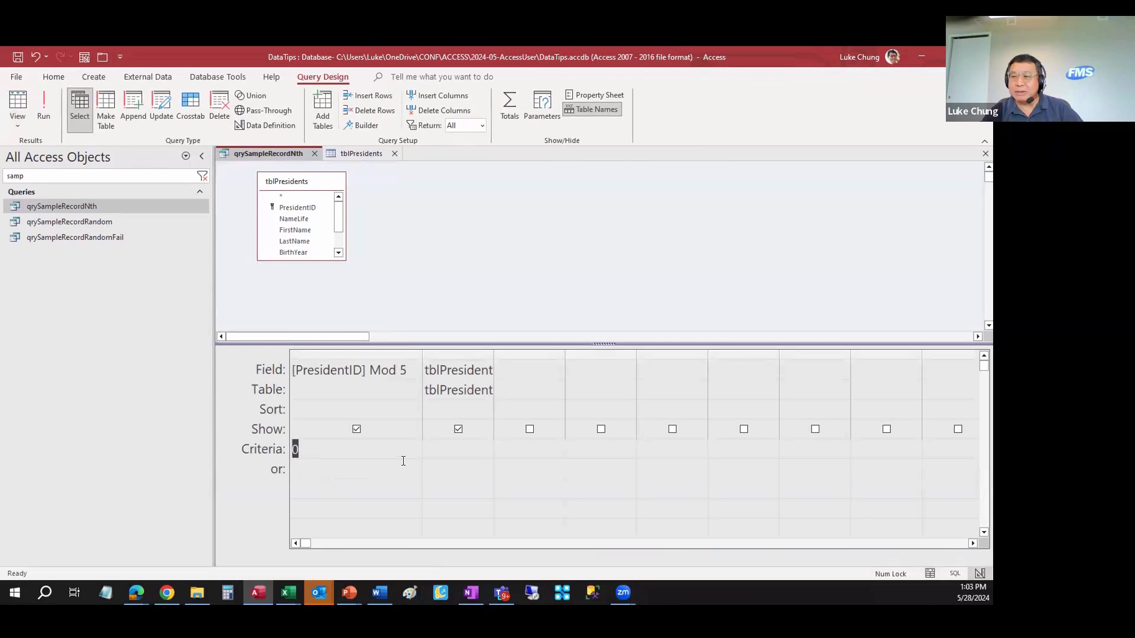
type("1")
key("Tab")
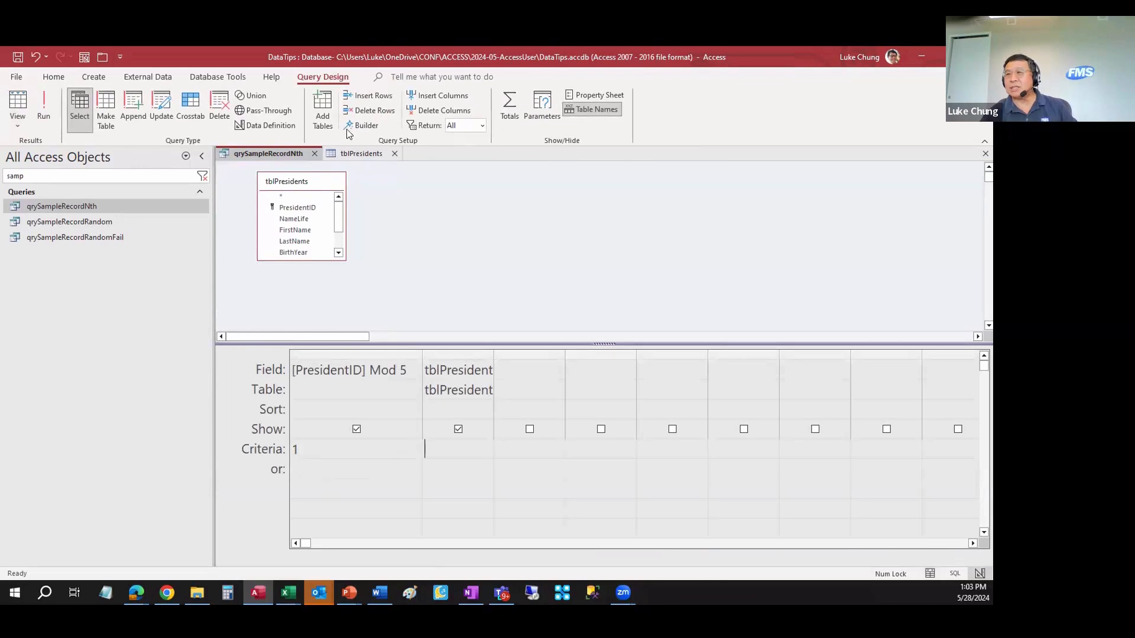
left_click(18, 102)
left_click(303, 198)
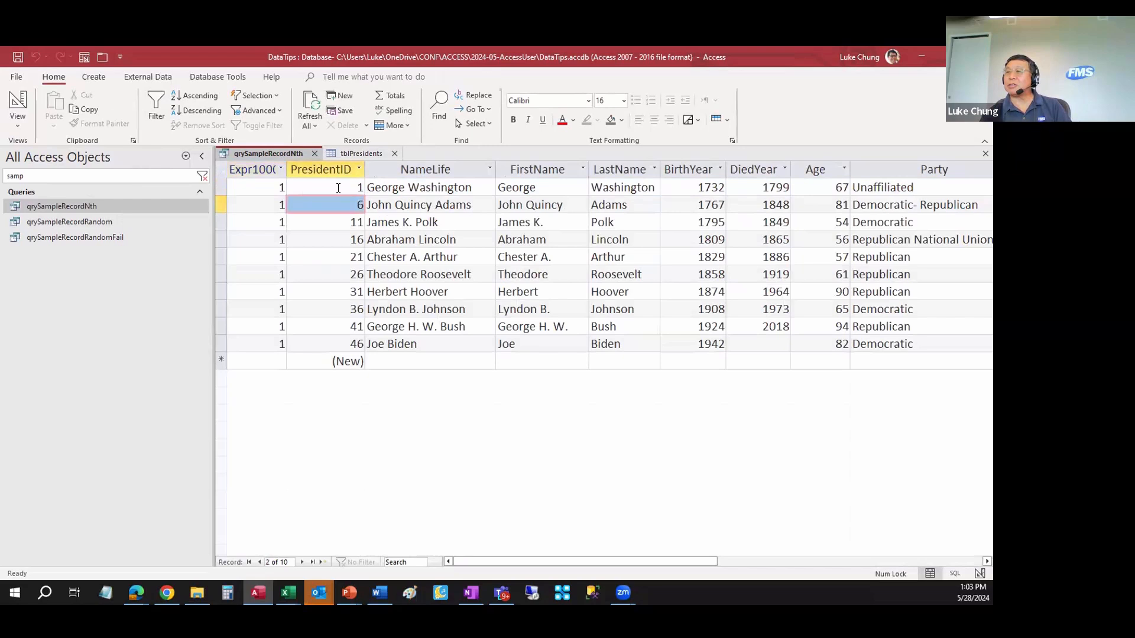
left_click(349, 188)
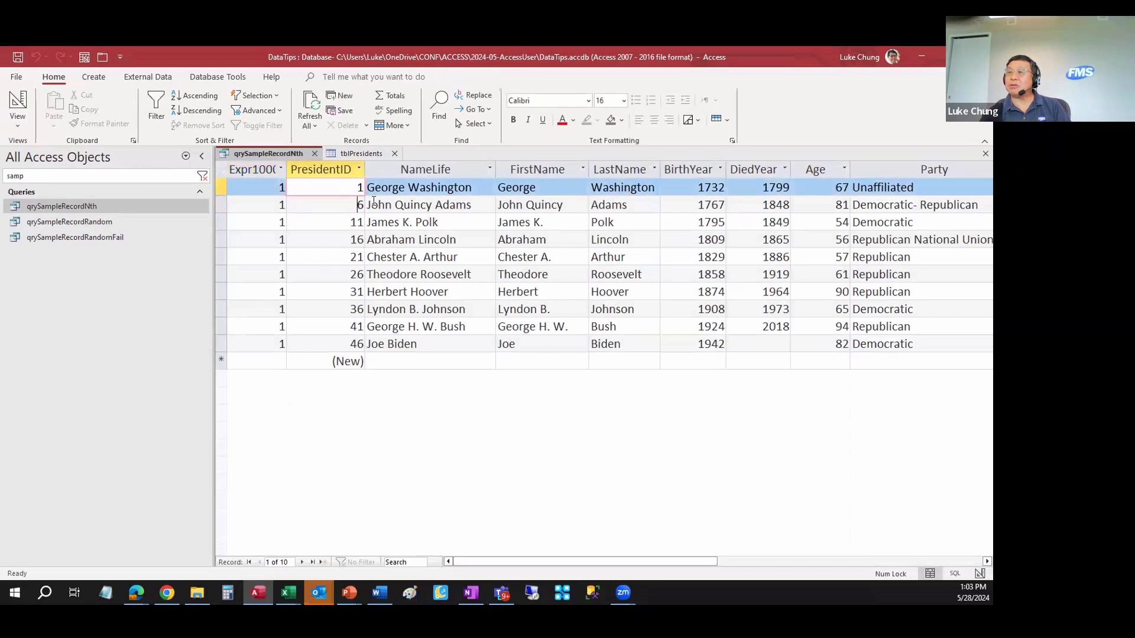
left_click(353, 205)
left_click(352, 222)
left_click(352, 240)
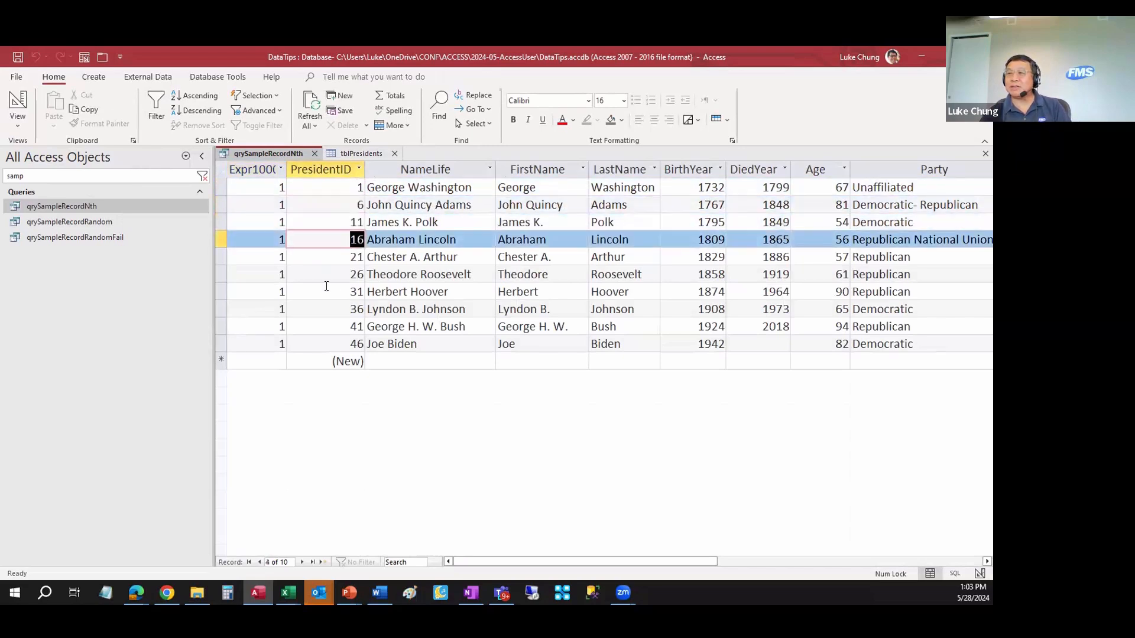
Step: Return qrySampleRecordNth to Design View and close it without saving the design changes
left_click(18, 102)
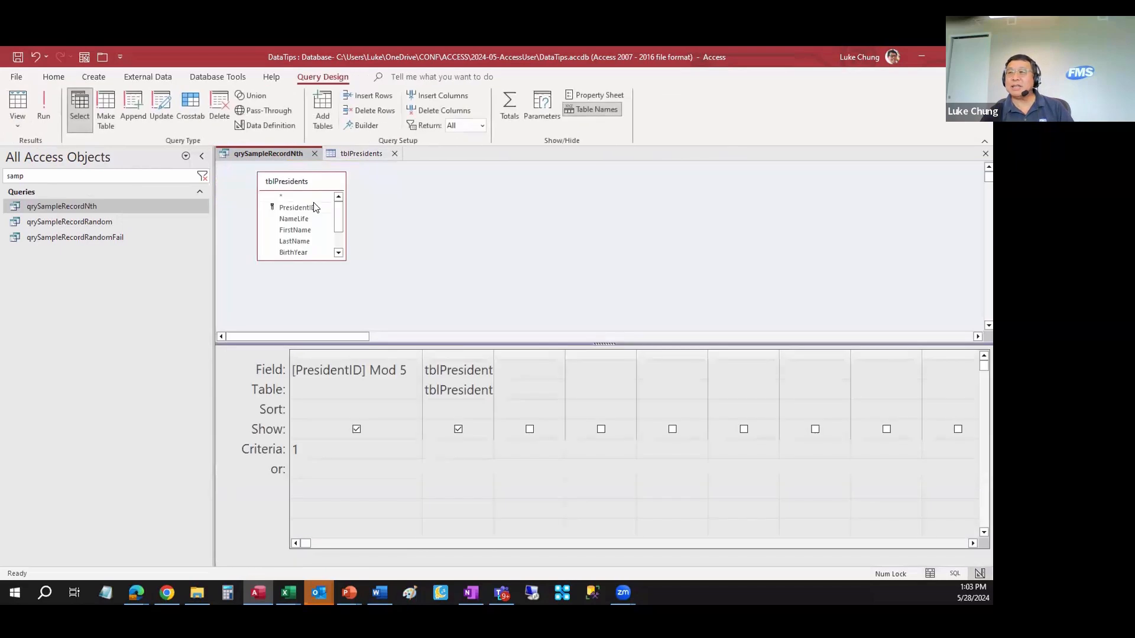
left_click(314, 154)
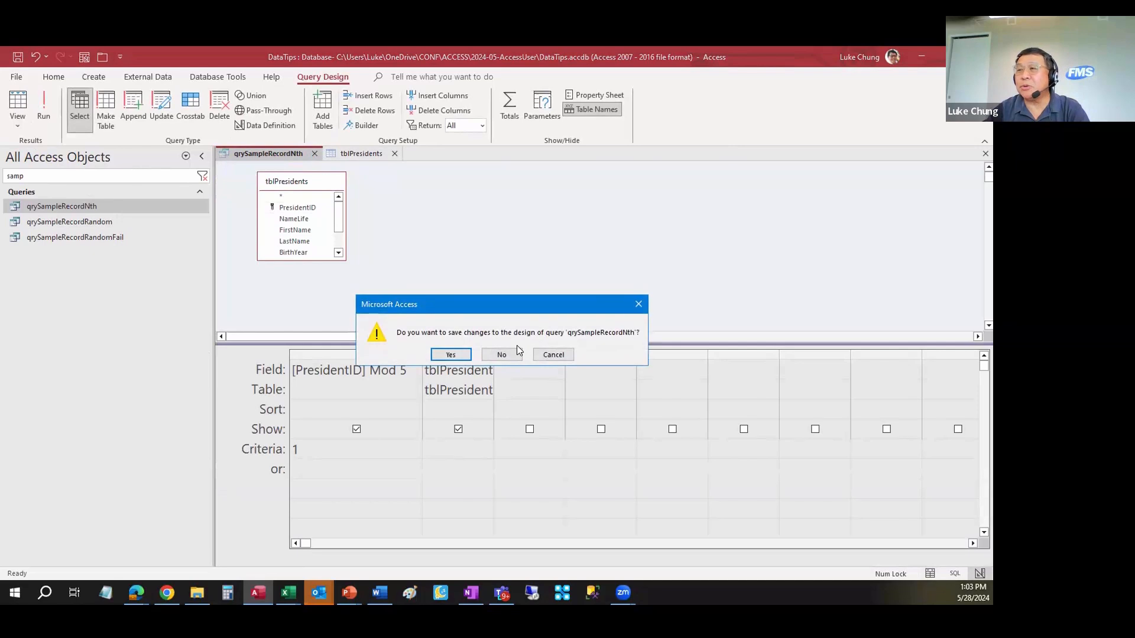
left_click(502, 355)
Step: Open qrySampleRecordRandom in Design View and widen the Rnd([PresidentID]) column to show its whole expression
left_click(88, 222)
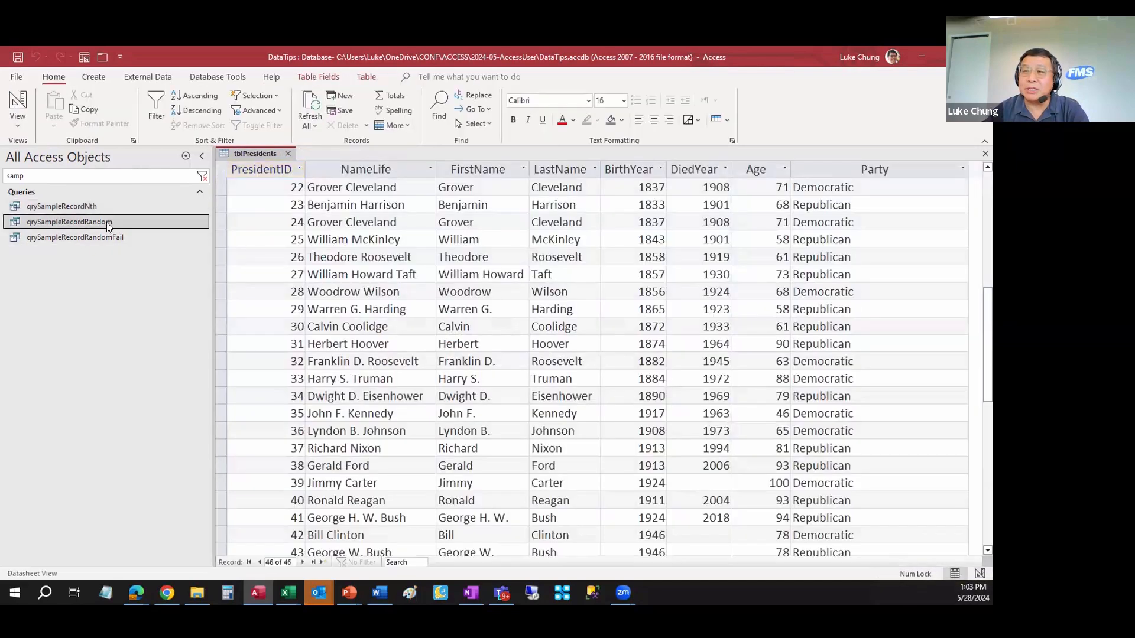
right_click(107, 223)
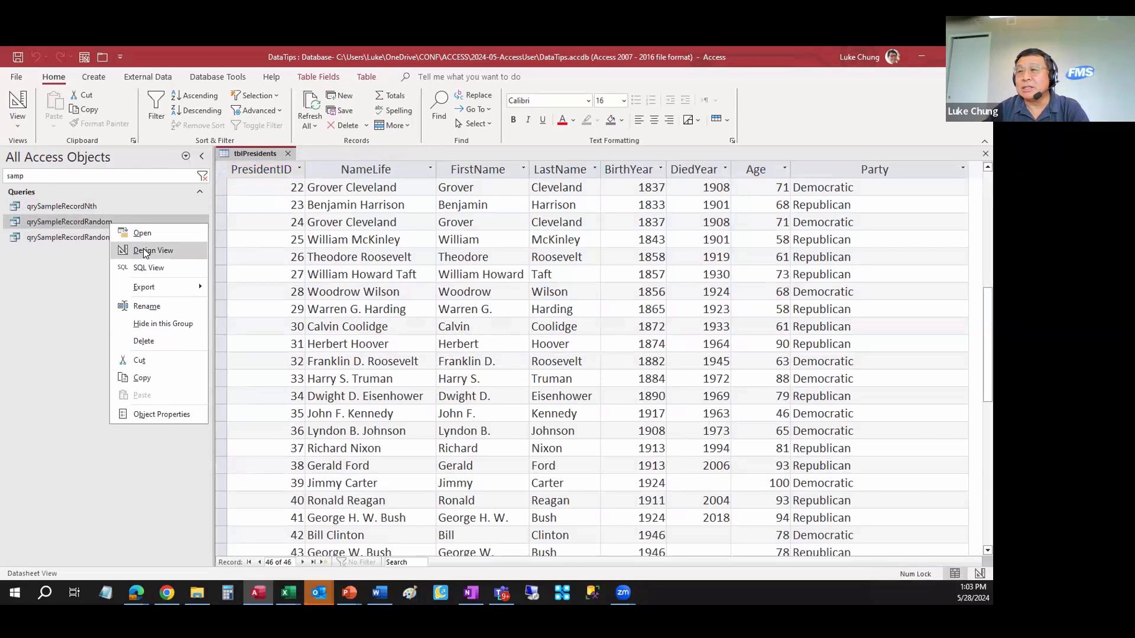
left_click(144, 250)
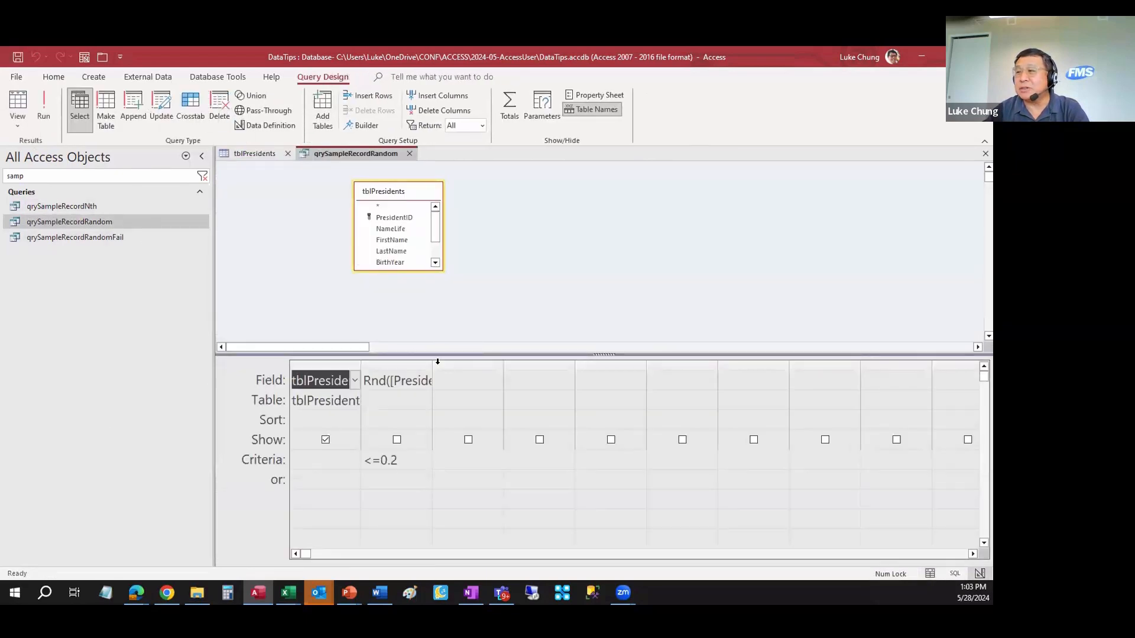
left_click_drag(432, 360, 498, 354)
Step: Examine the Rnd([PresidentID]) expression and its criterion in the random sampling query
left_click(429, 458)
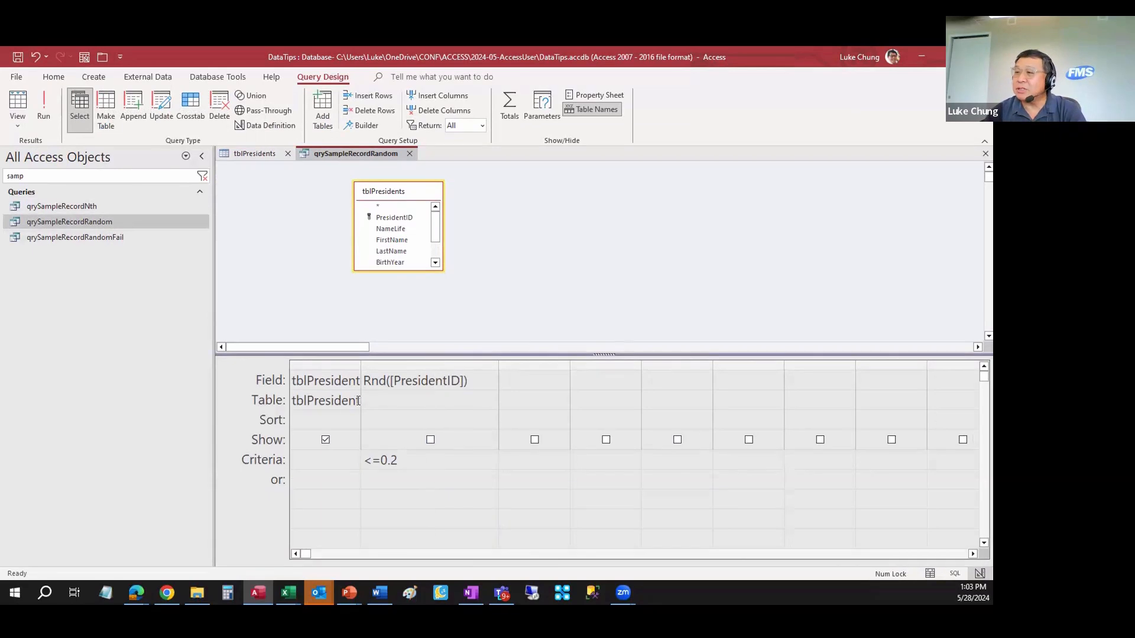
left_click(367, 380)
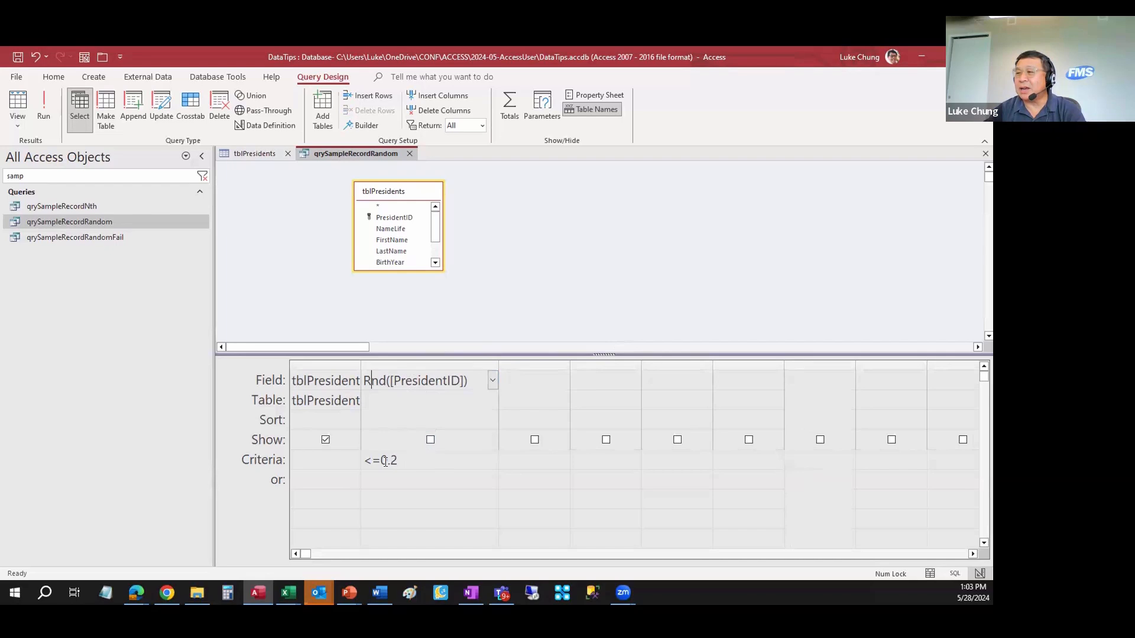
key("F2")
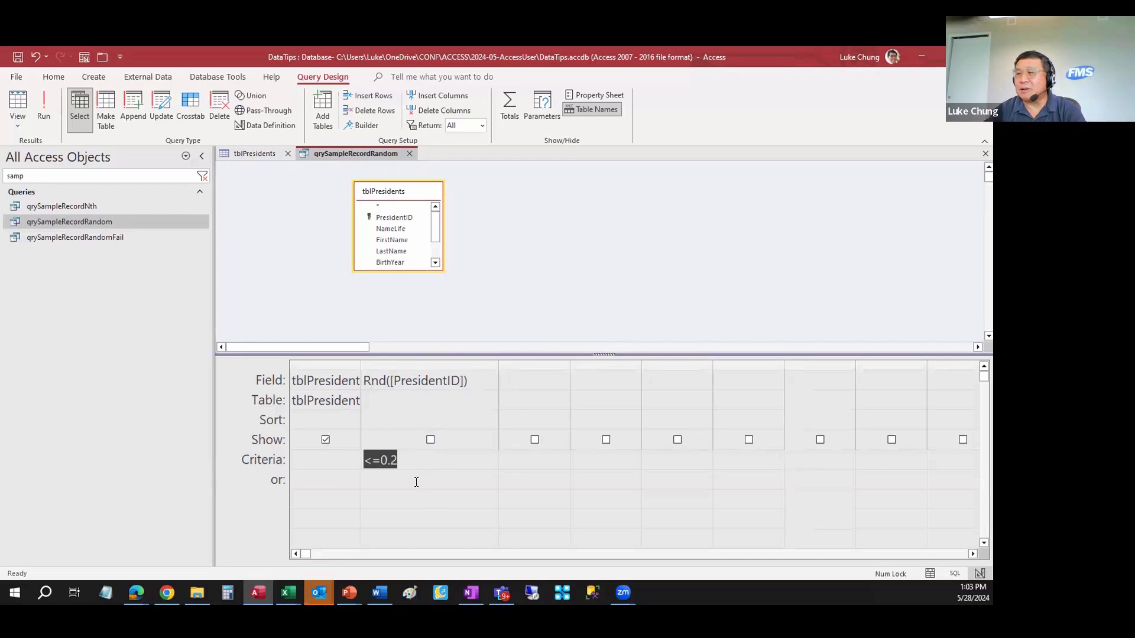
Step: View qrySampleRecordRandom as a datasheet with its <=0.2 criterion and check which presidents are sampled
left_click(416, 482)
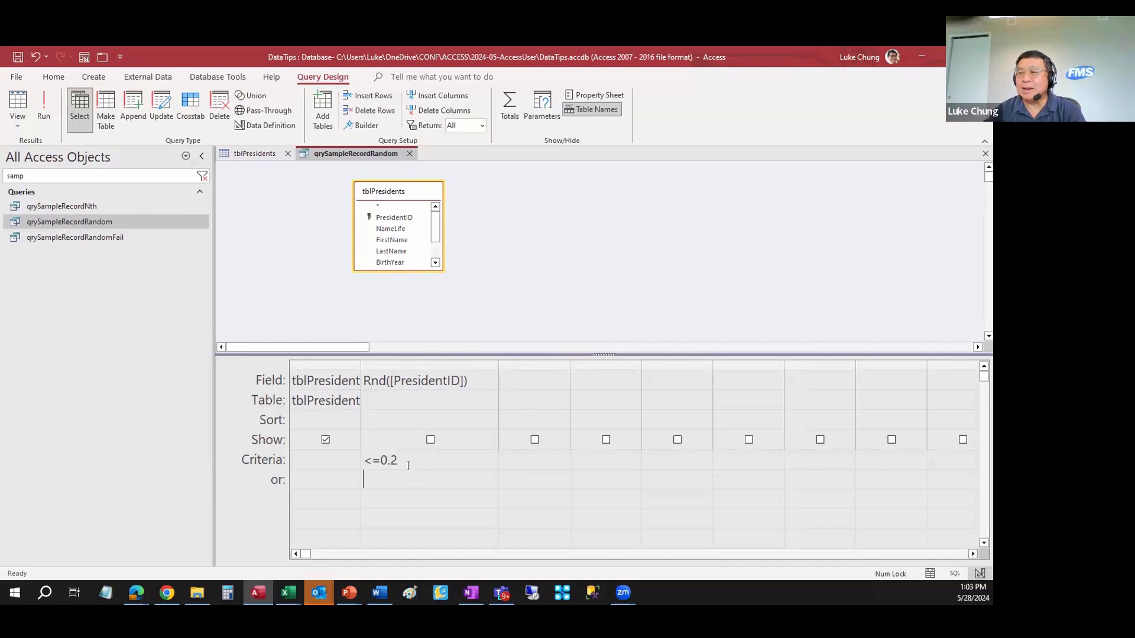
double_click(374, 380)
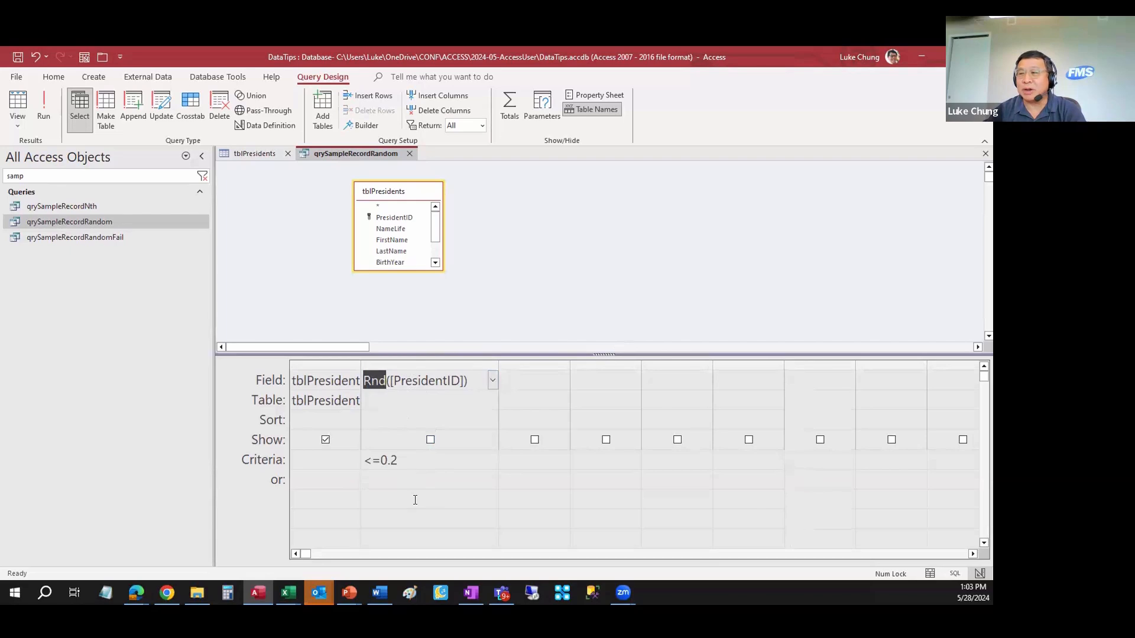
left_click(403, 467)
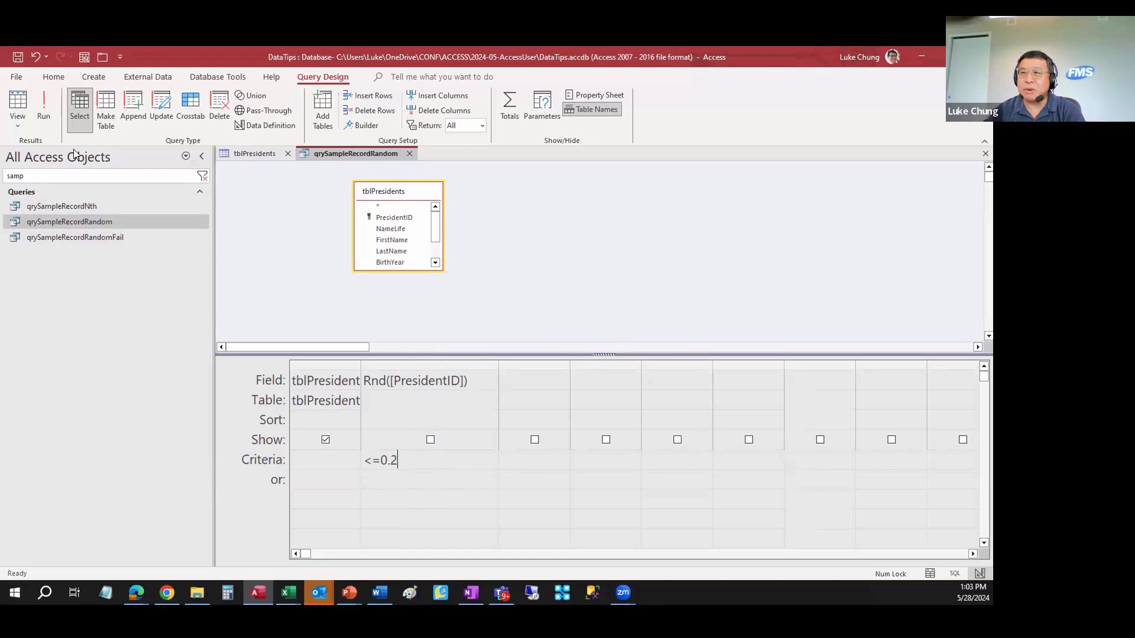
left_click(18, 112)
left_click(331, 202)
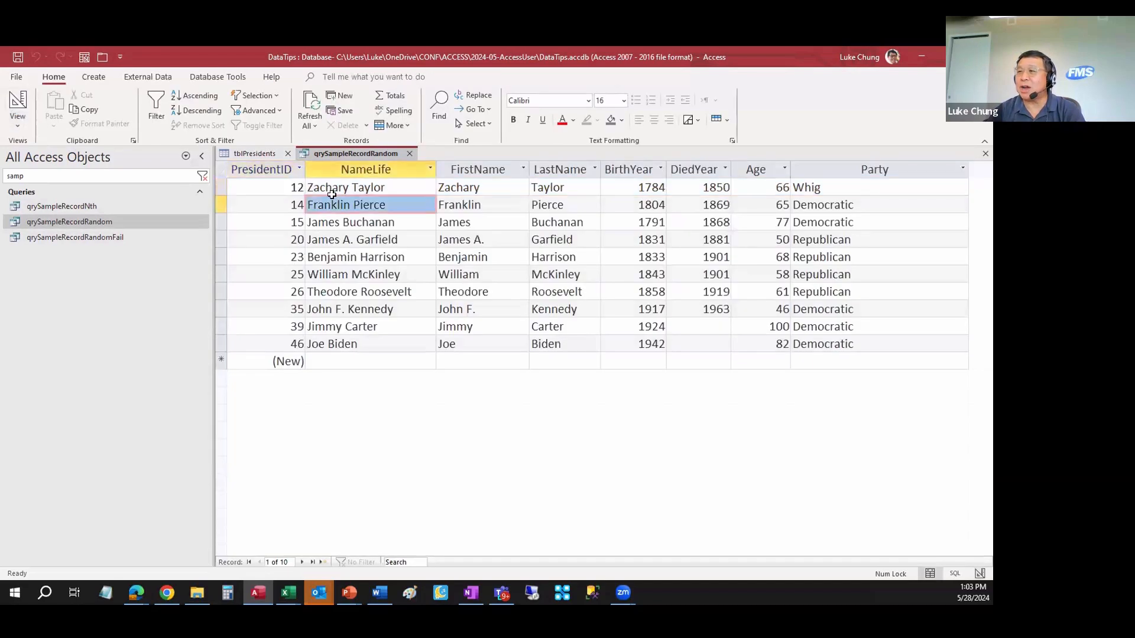
left_click(318, 340)
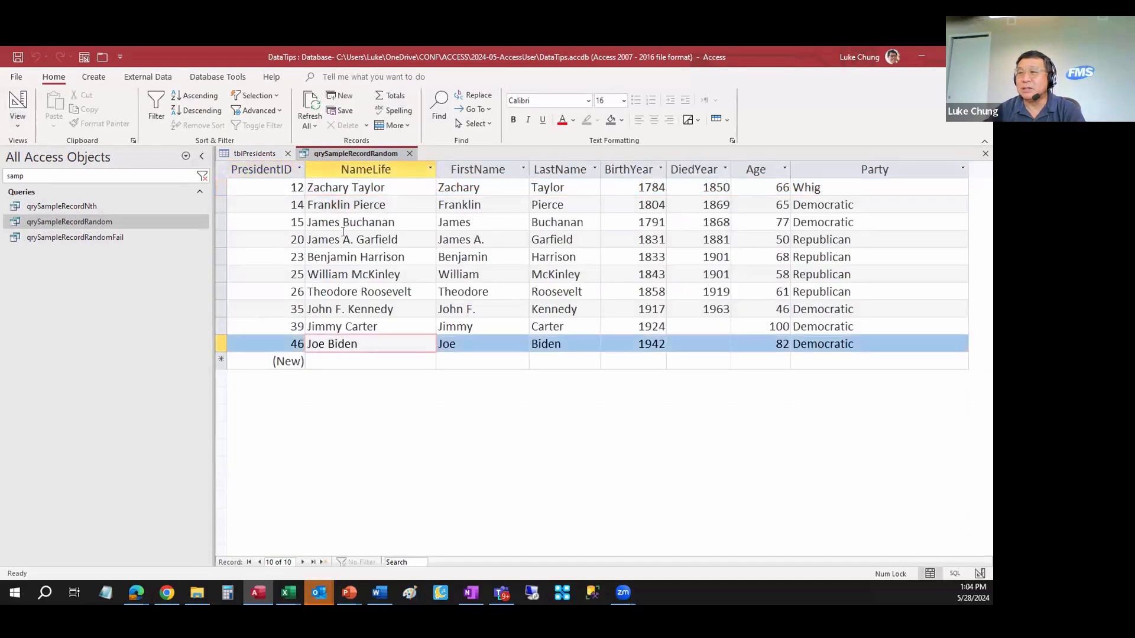
left_click_drag(340, 206, 387, 220)
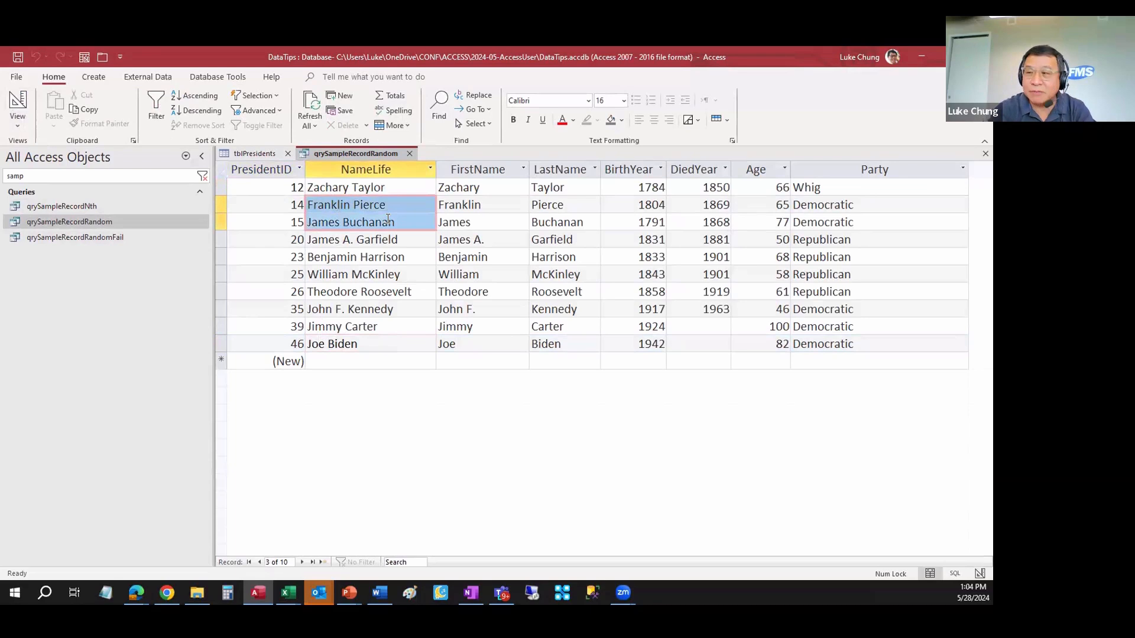
Step: Requery the random sample repeatedly and compare the set of presidents selected each time
key("shift+F9")
left_click(363, 257)
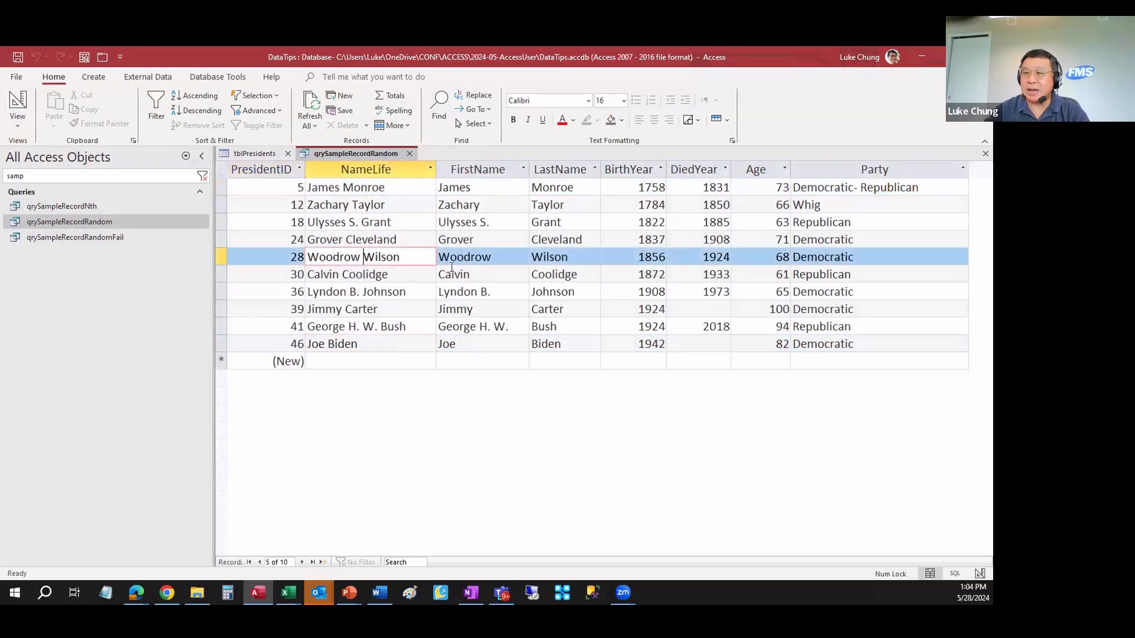
key("shift+F9")
key("shift+F9")
key("shift+F9")
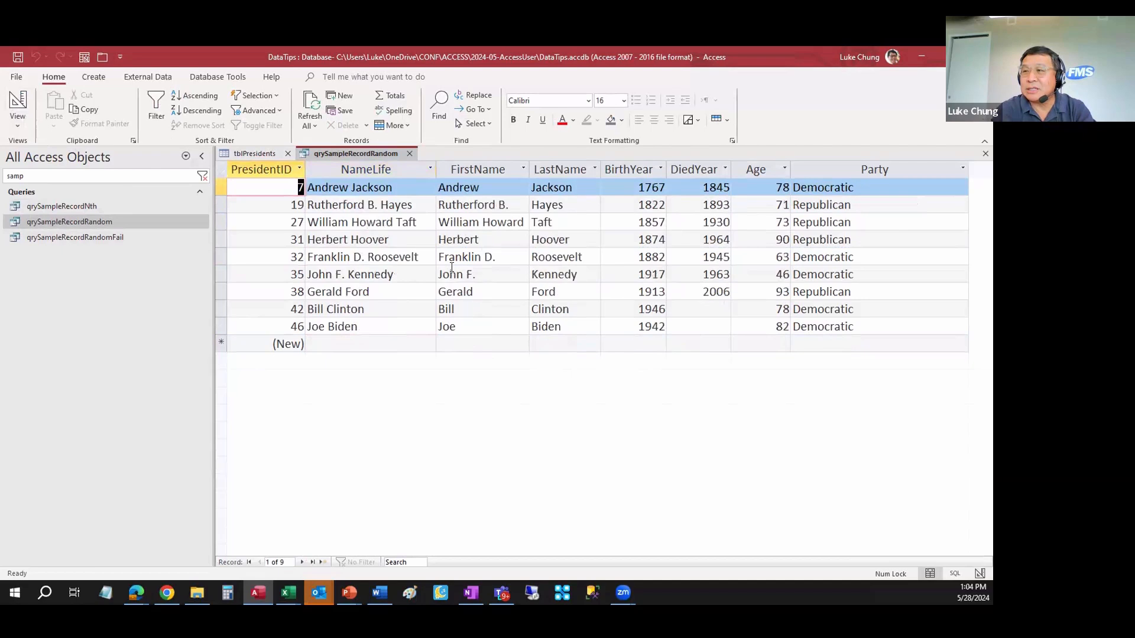
key("shift+F9")
key("shift+F9")
key("shift+F9")
key("shift+F9")
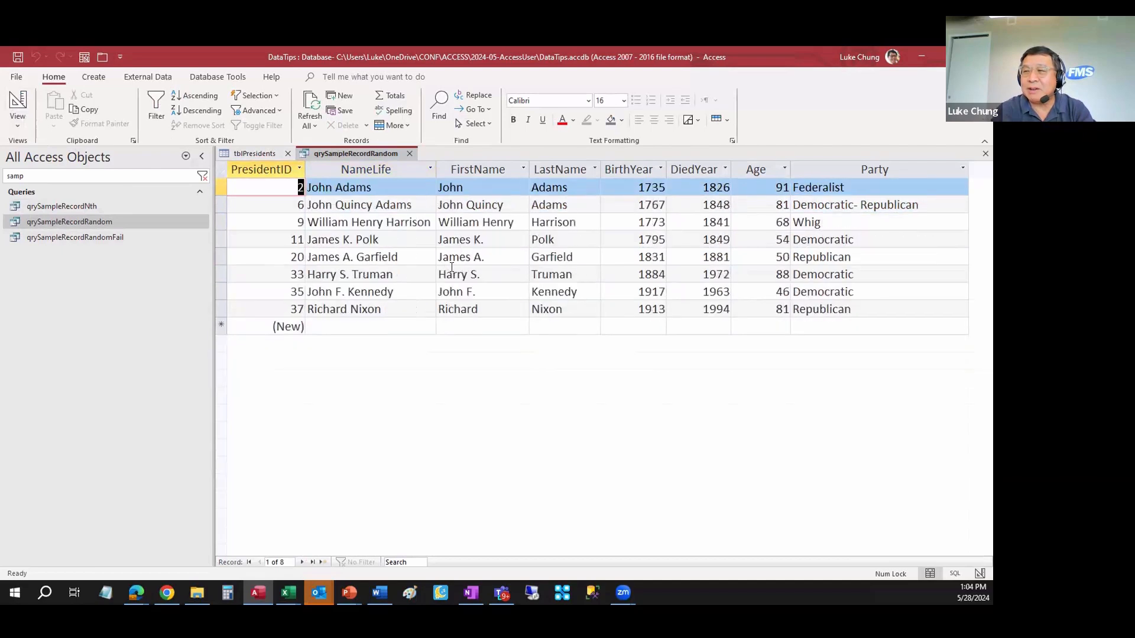
key("shift+F9")
key("shift+F9")
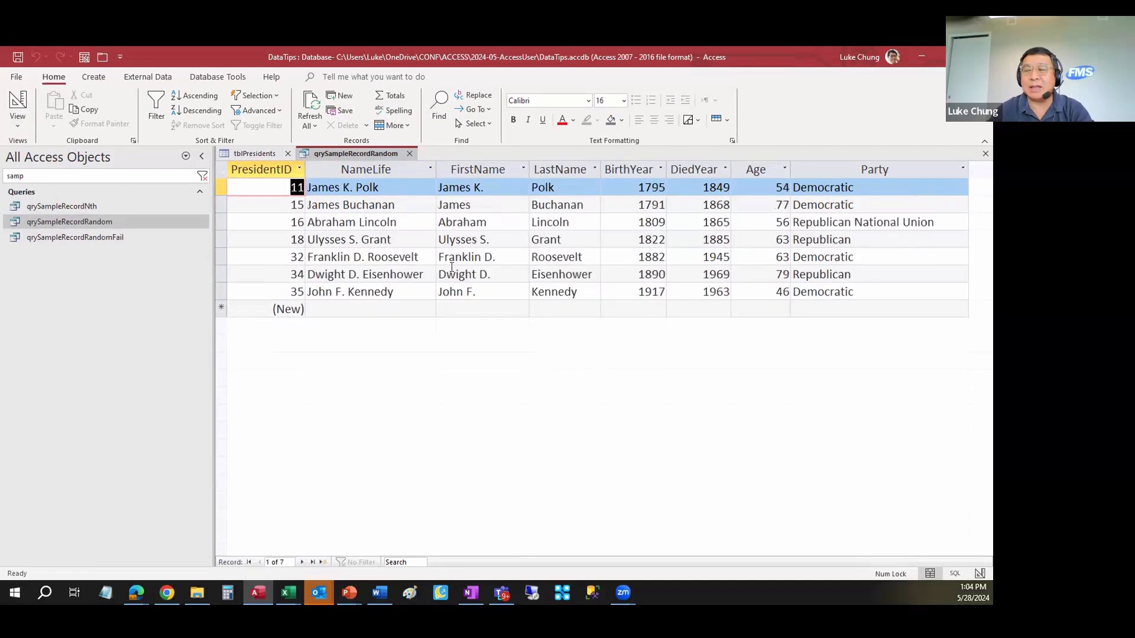
Step: In Design View, move the Rnd([PresidentID]) column to the first position, show it in the results and delete its criterion
left_click(17, 101)
left_click(417, 362)
left_click_drag(417, 361, 312, 375)
left_click(359, 439)
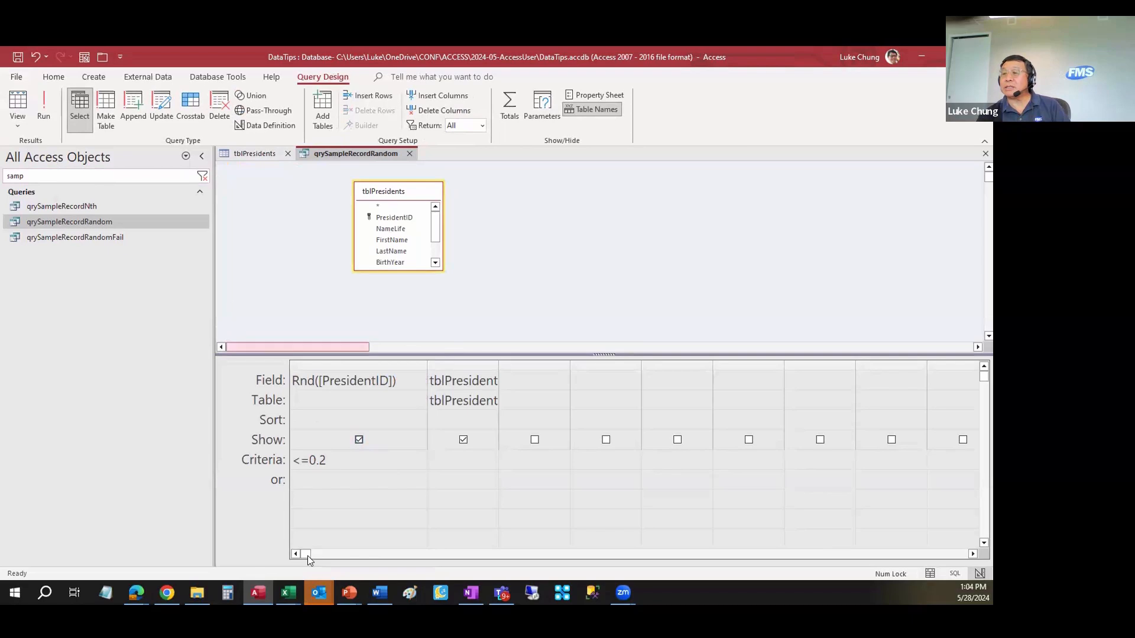
left_click_drag(328, 463, 293, 461)
key("Delete")
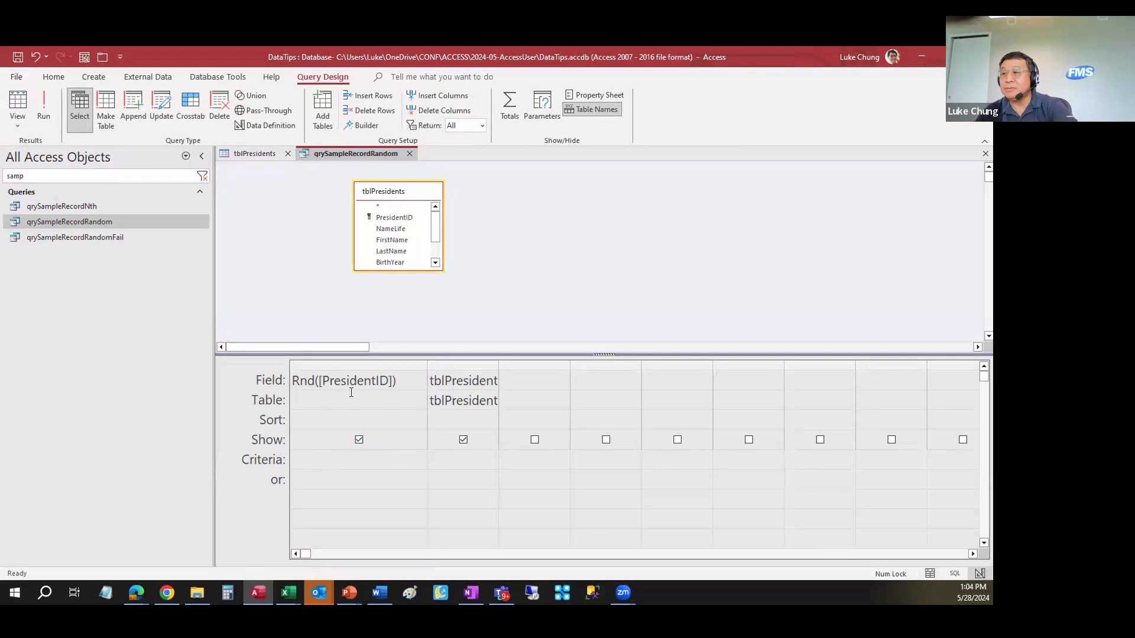
Step: View the unfiltered datasheet and move among the first three records to watch how their Rnd values recalculate
left_click(17, 102)
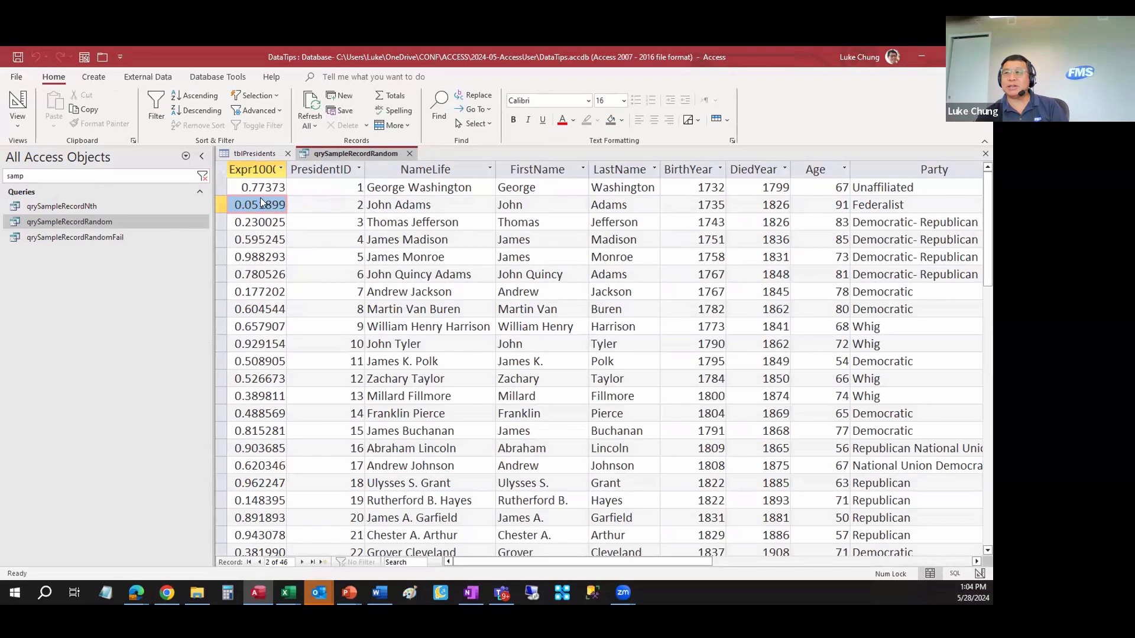
key("shift+space")
key("Up")
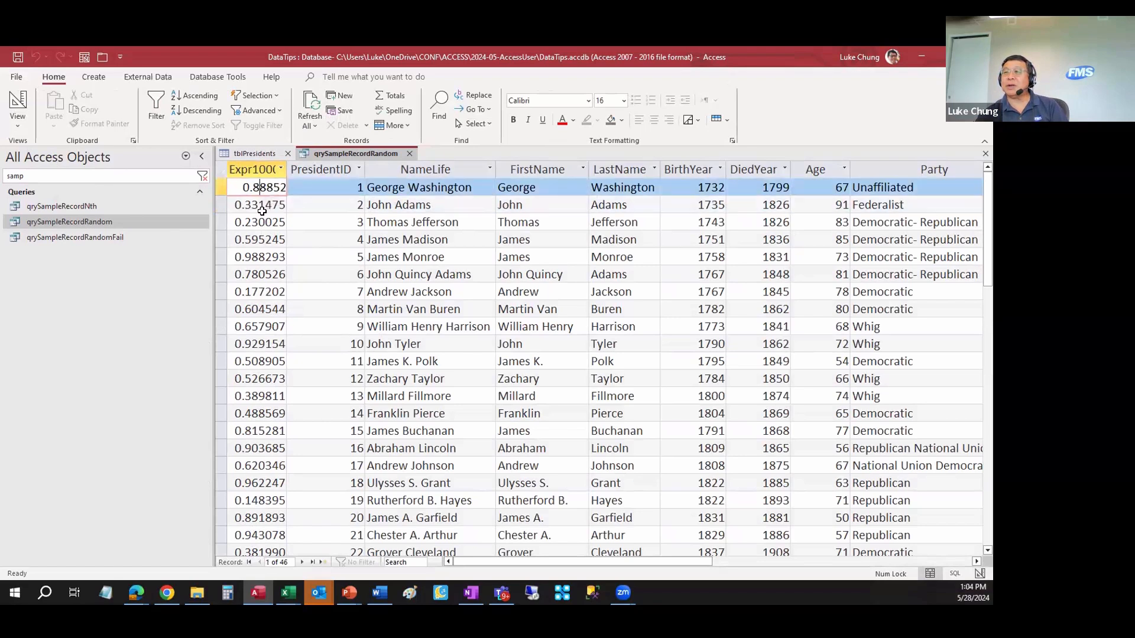
key("Down")
key("Down")
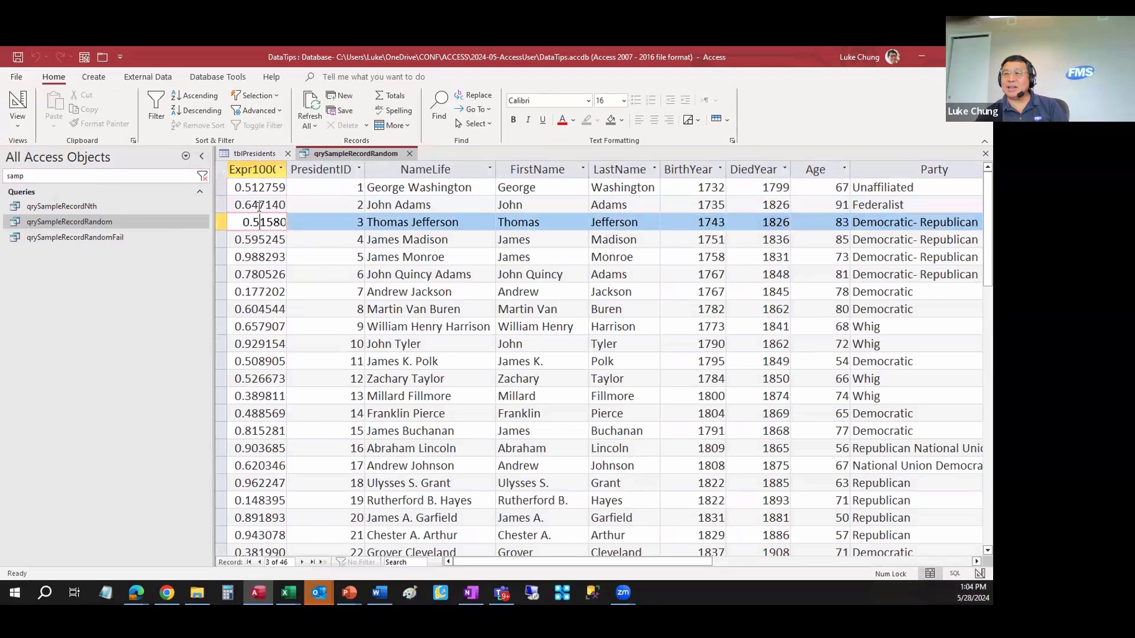
key("Up")
key("Up")
left_click(266, 220)
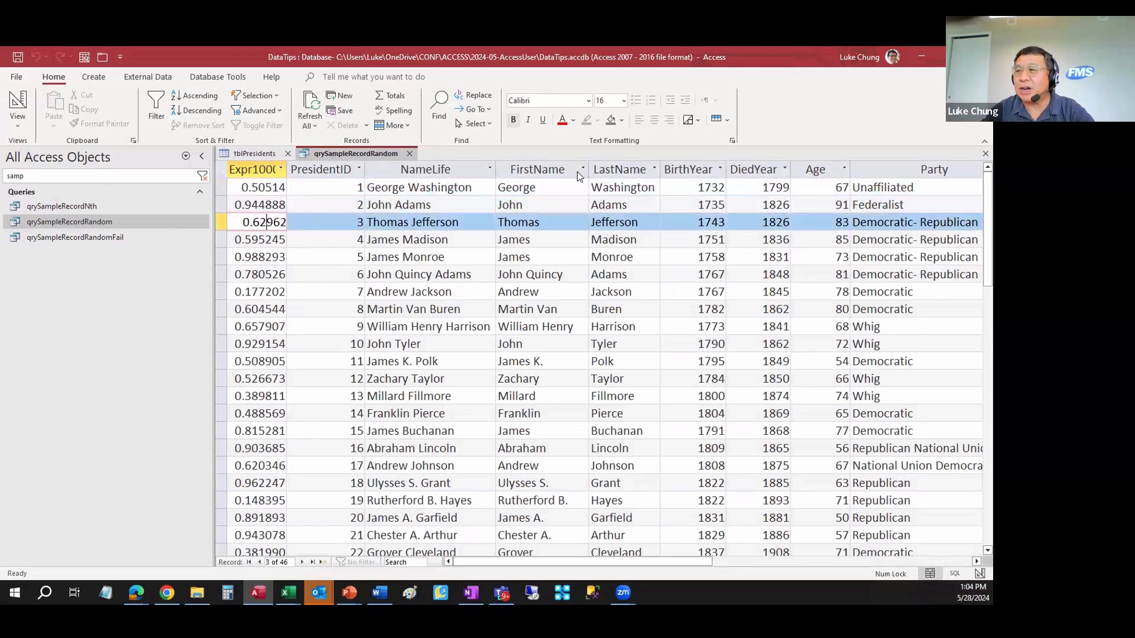
Step: Return to Design View and set the criterion of the Rnd([PresidentID]) column to >=0.8
key("ctrl+period")
type("<")
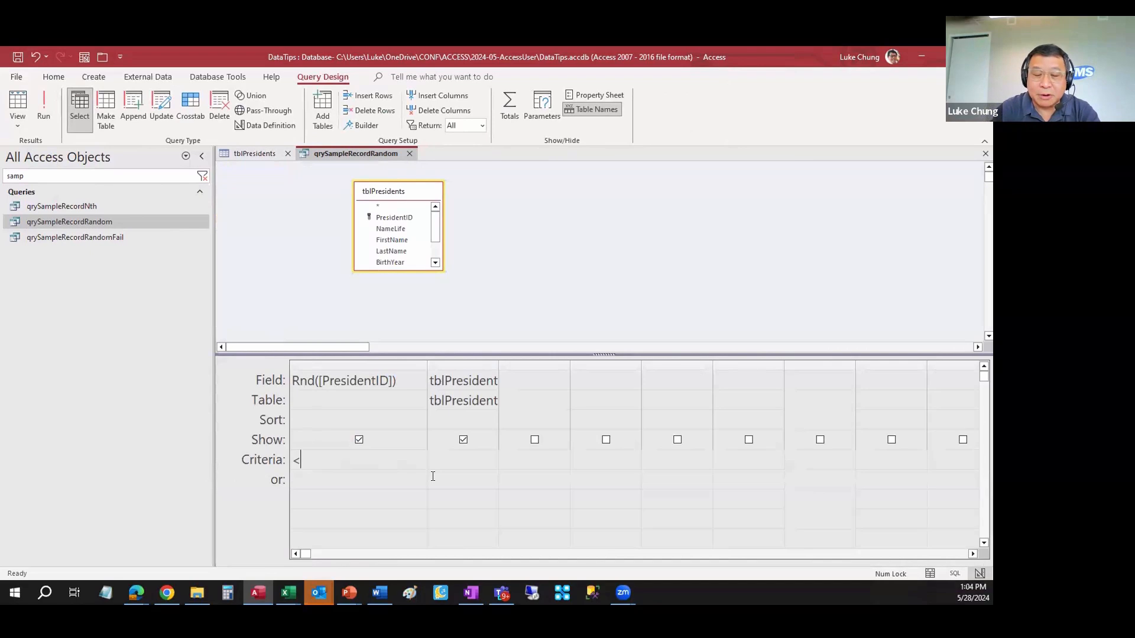
type("=")
key("BackSpace")
type(">")
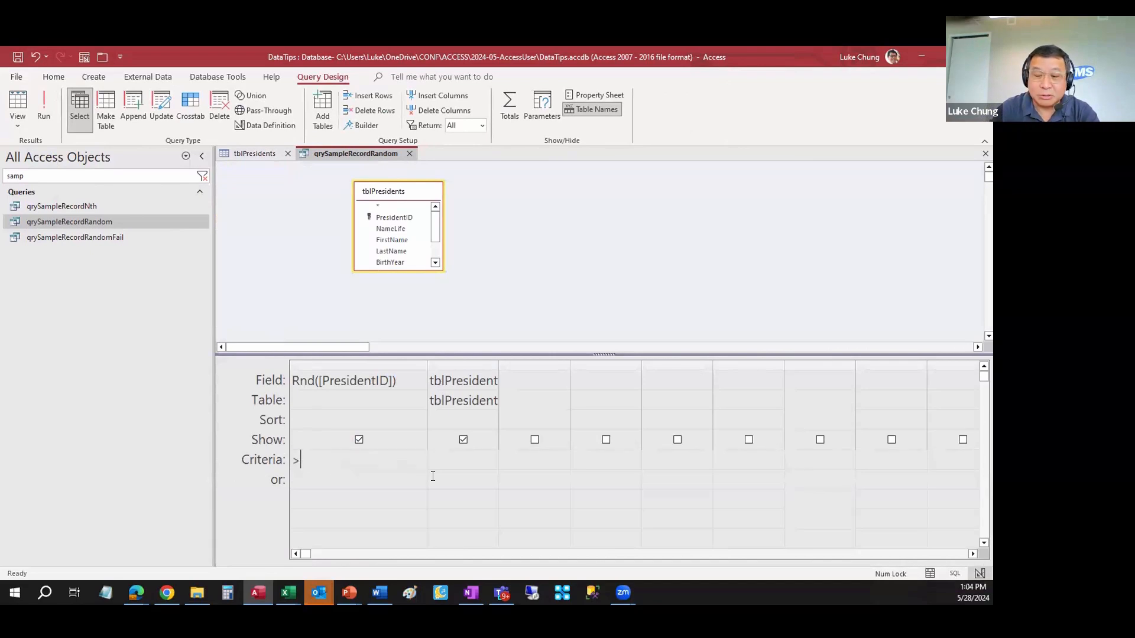
type("=")
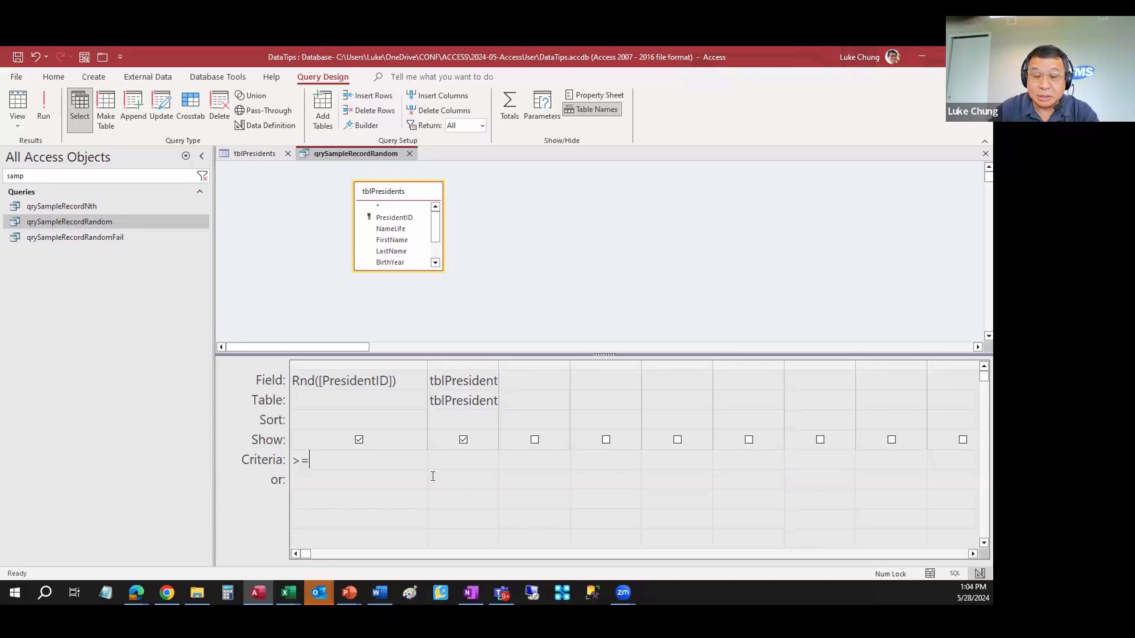
type("-8")
key("Tab")
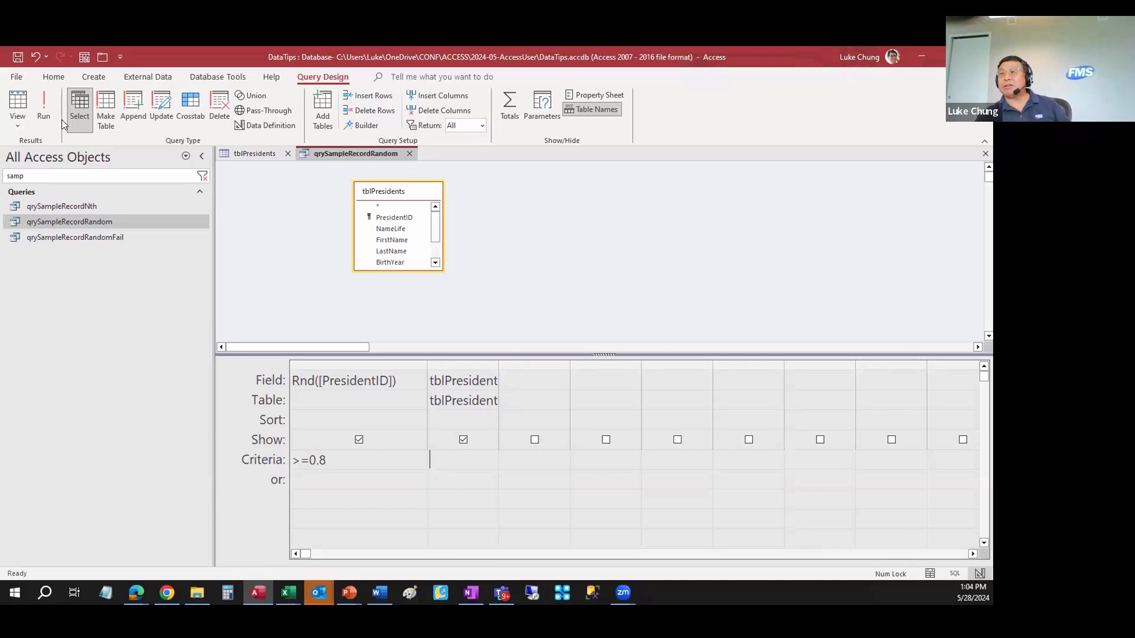
Step: Run the query, requery it several times and select records to compare the sampled presidents with their displayed random values
left_click(44, 111)
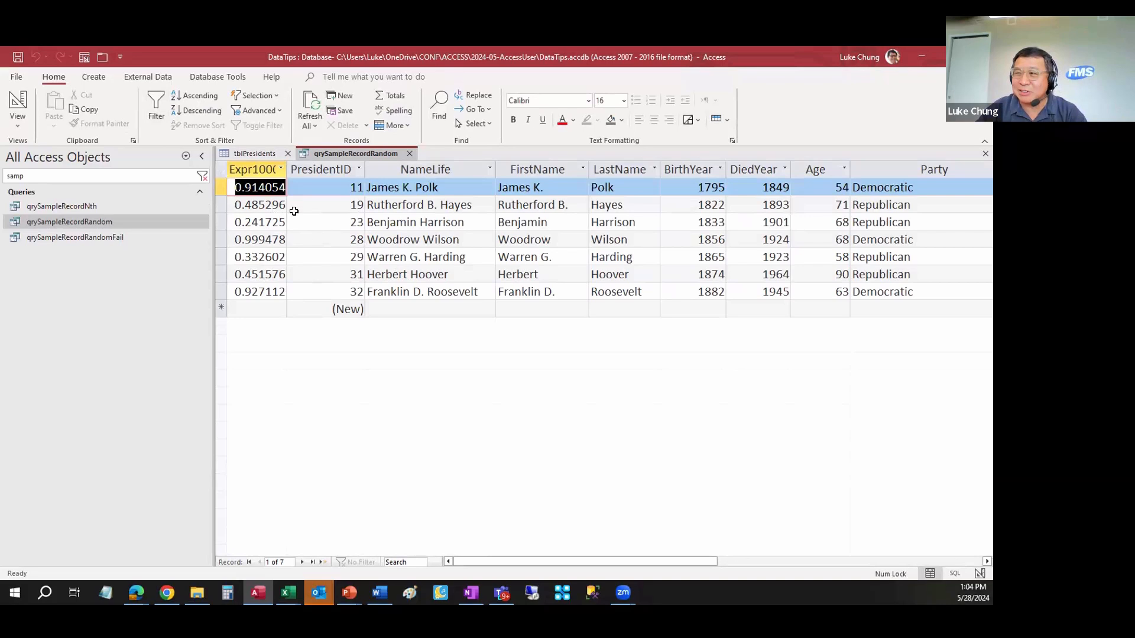
key("shift+F9")
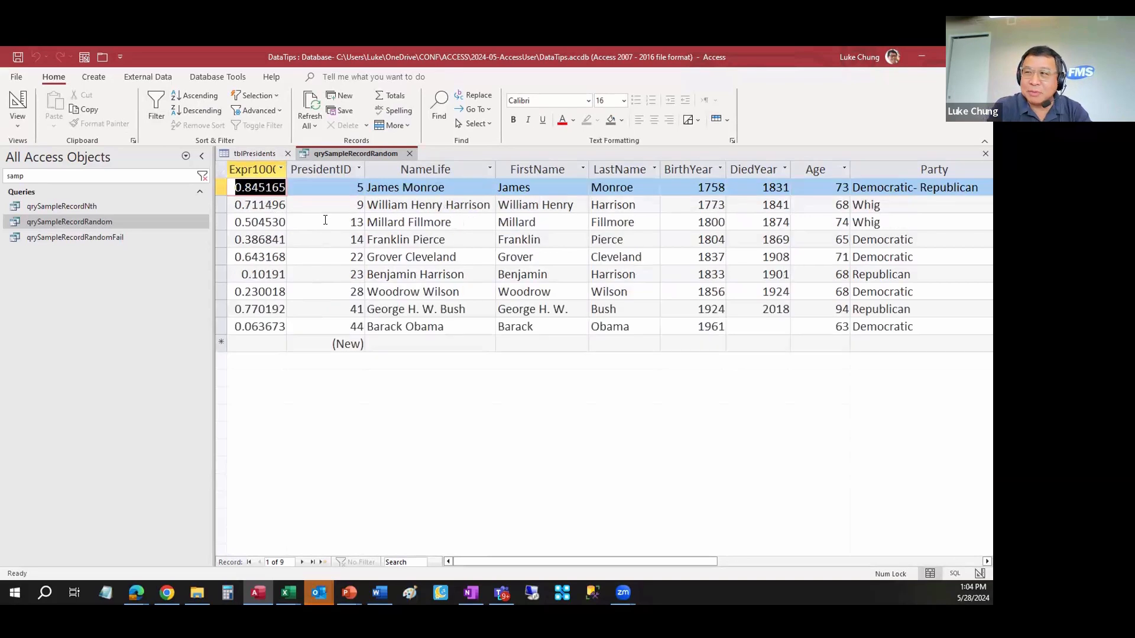
key("shift+F9")
key("shift+F9")
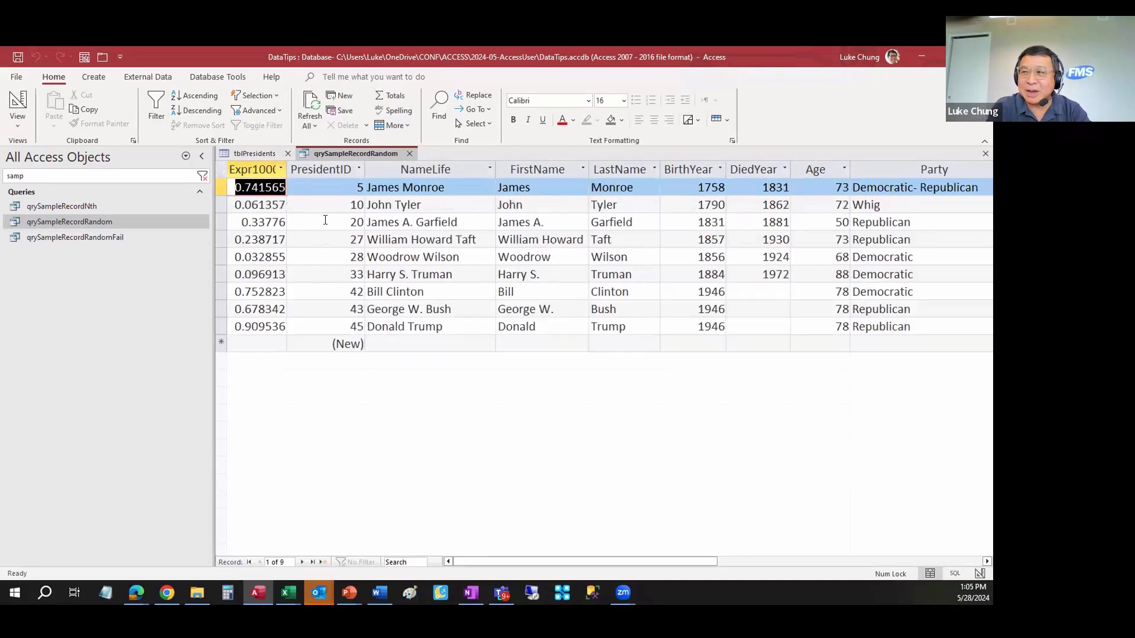
left_click(366, 188)
left_click(424, 309)
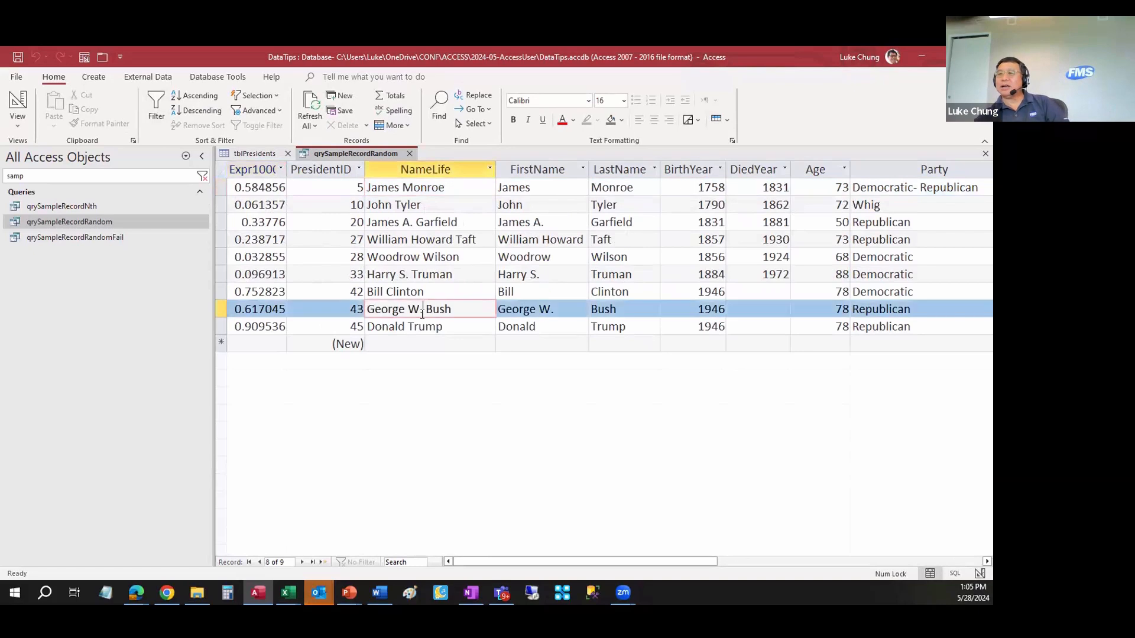
left_click(438, 339)
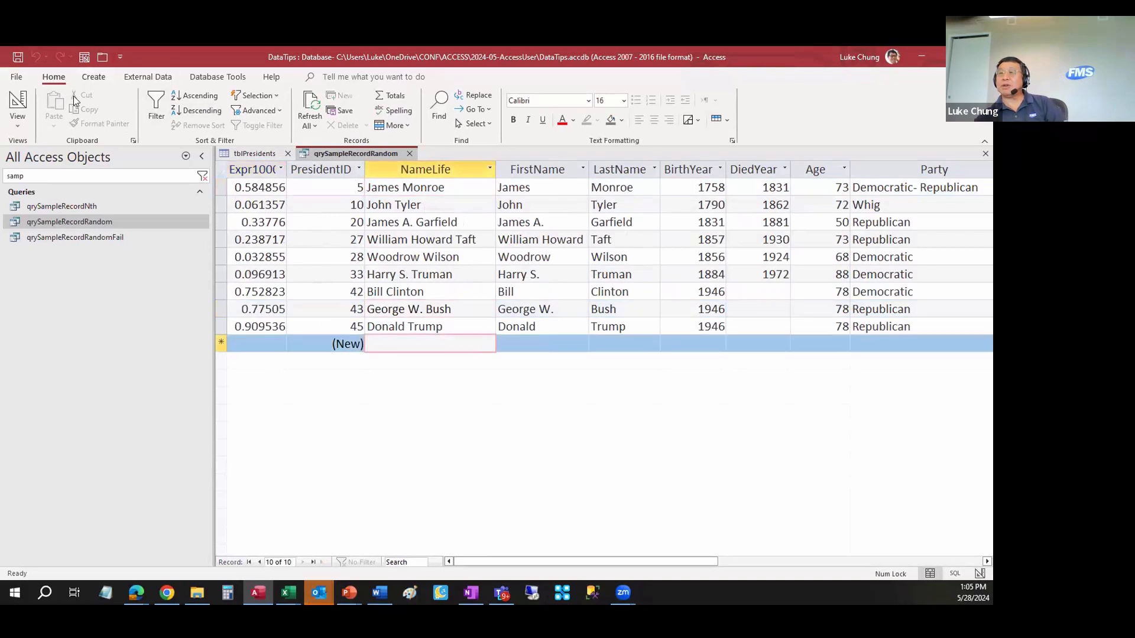
Step: Return qrySampleRecordRandom to Design View and close it without saving the design changes
left_click(18, 102)
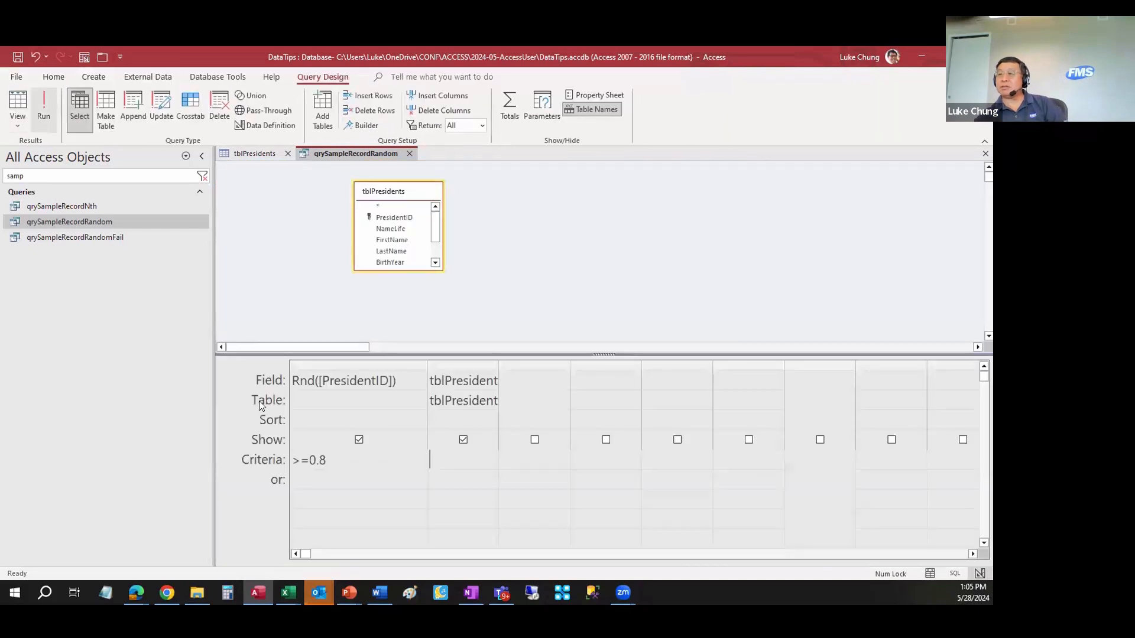
left_click(410, 155)
left_click(497, 352)
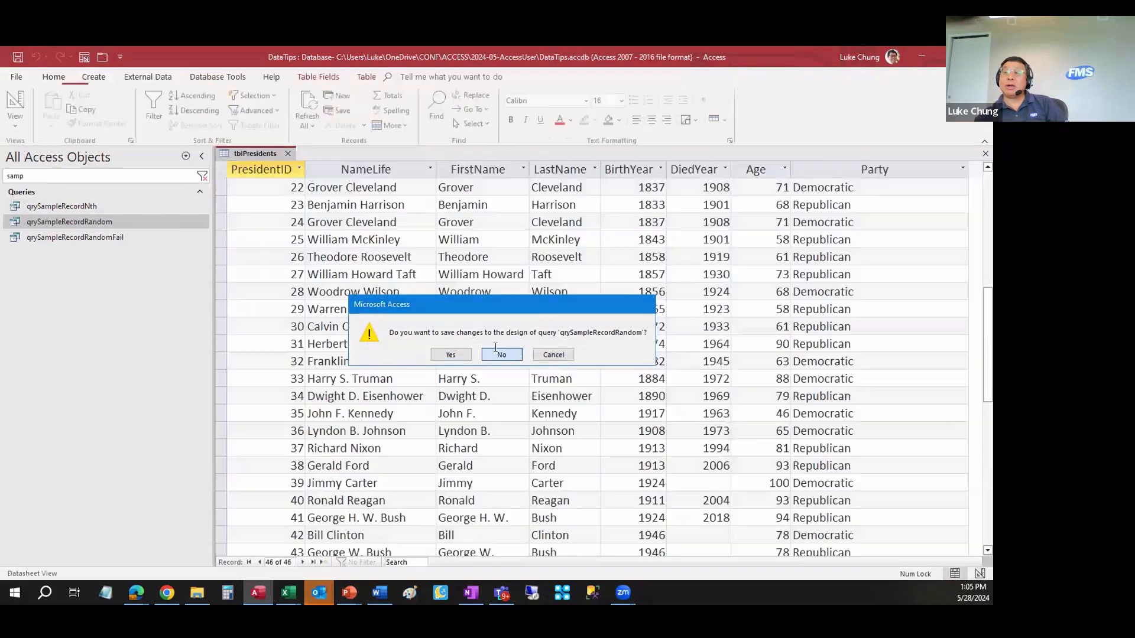
Step: Open qrySampleRecordRandomFail in Design View and widen the Expr1 column to show the whole Rnd() expression
right_click(112, 232)
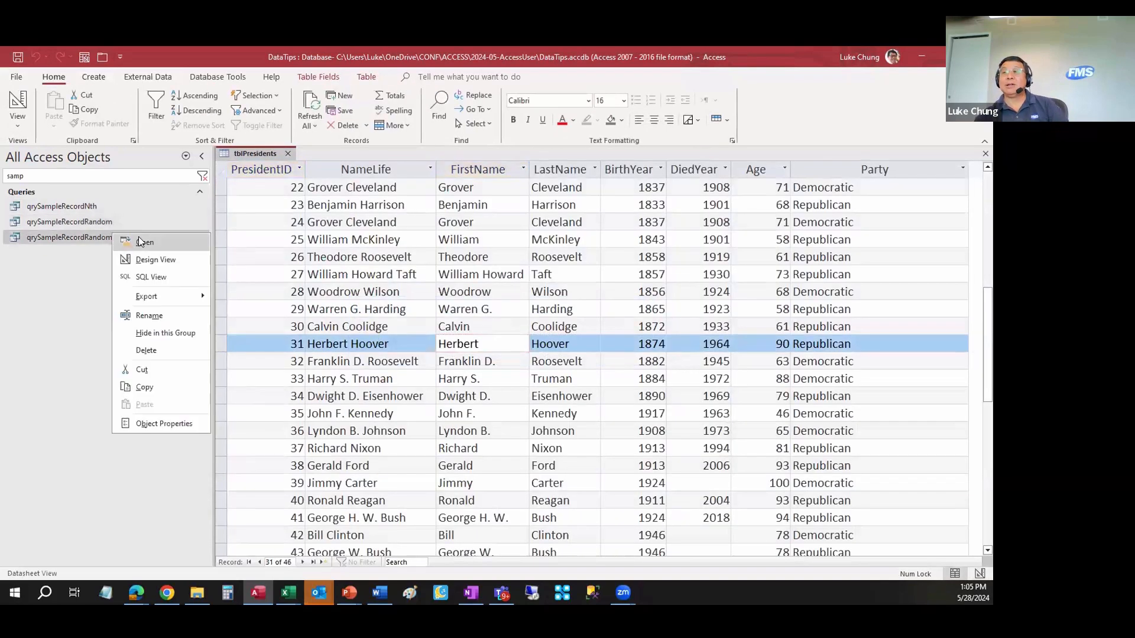
left_click(152, 260)
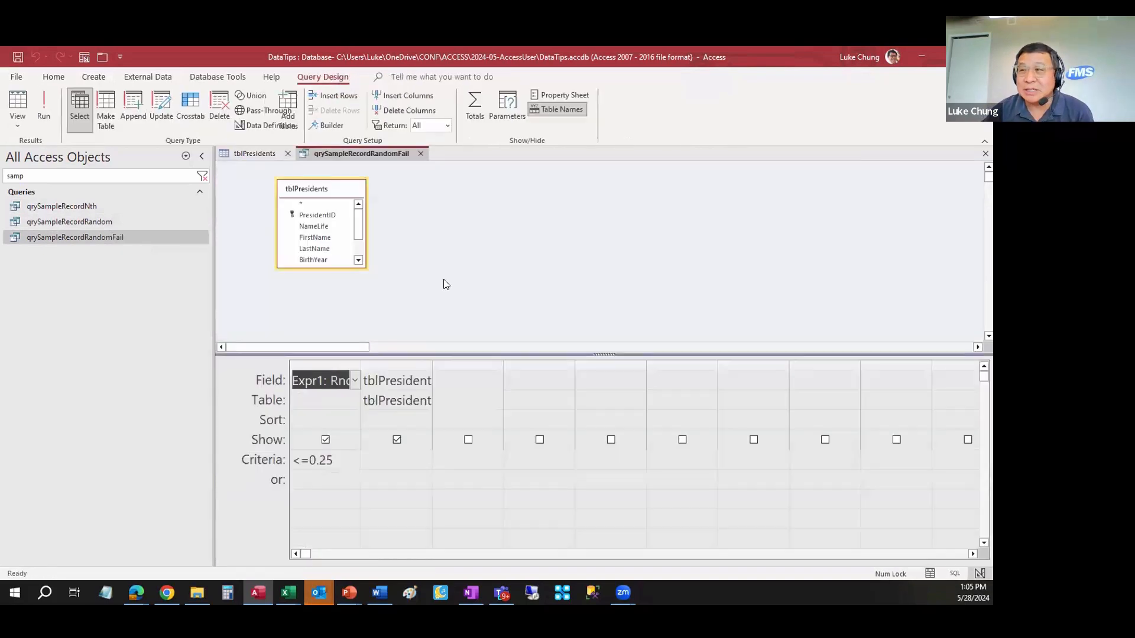
double_click(360, 362)
left_click(357, 379)
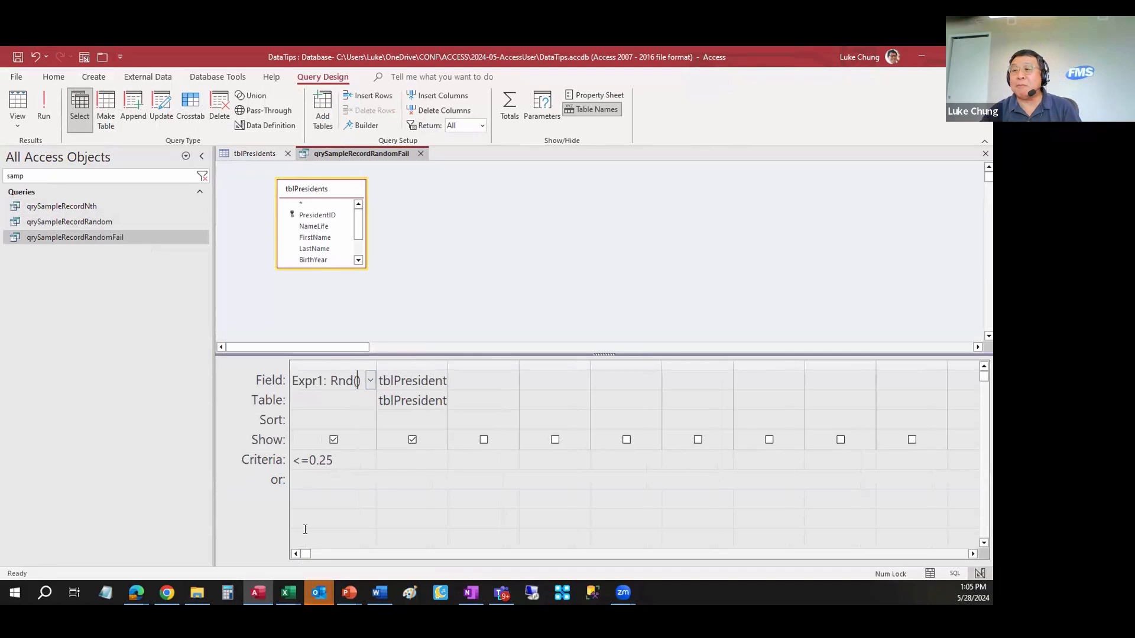
Step: Delete the <=0.25 criterion from the Expr1: Rnd() column and view the query's datasheet
left_click_drag(351, 458, 203, 462)
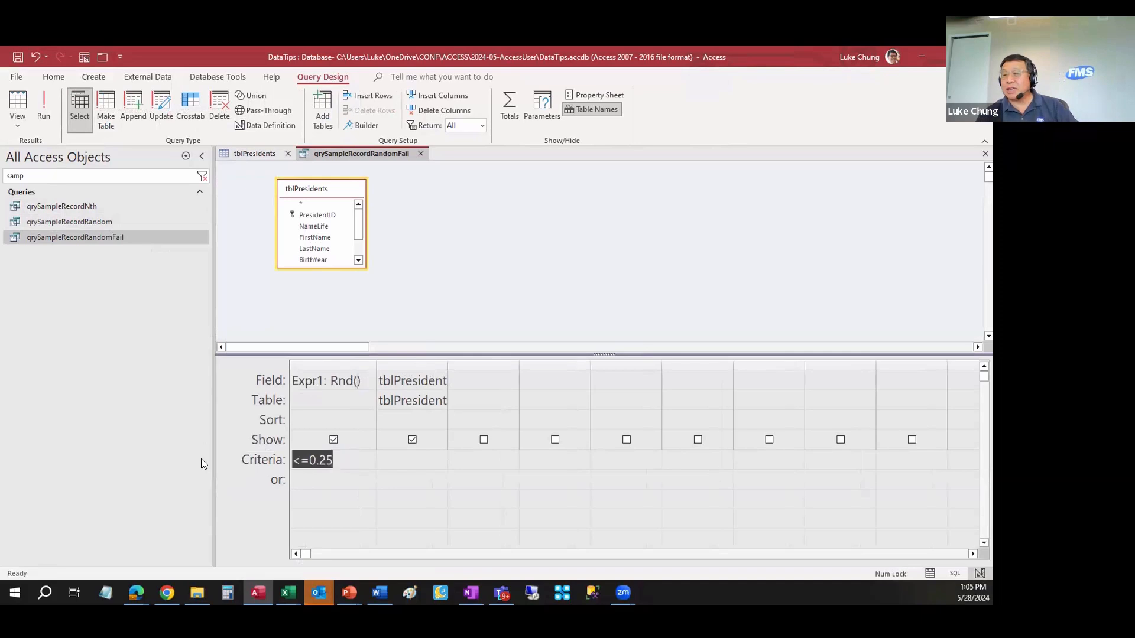
key("Delete")
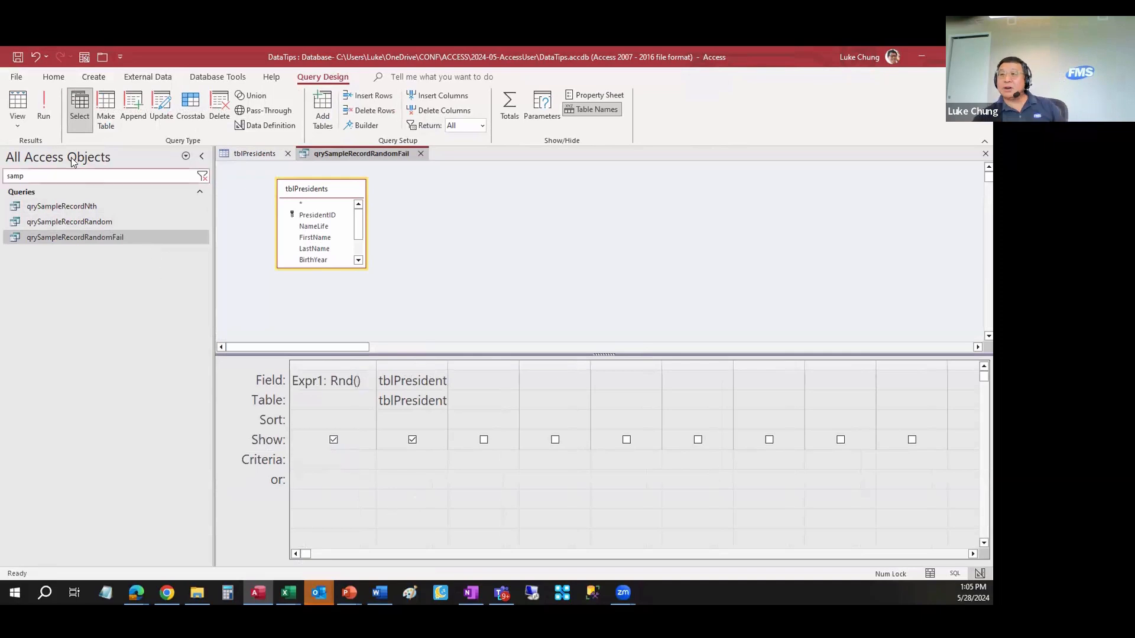
left_click(21, 108)
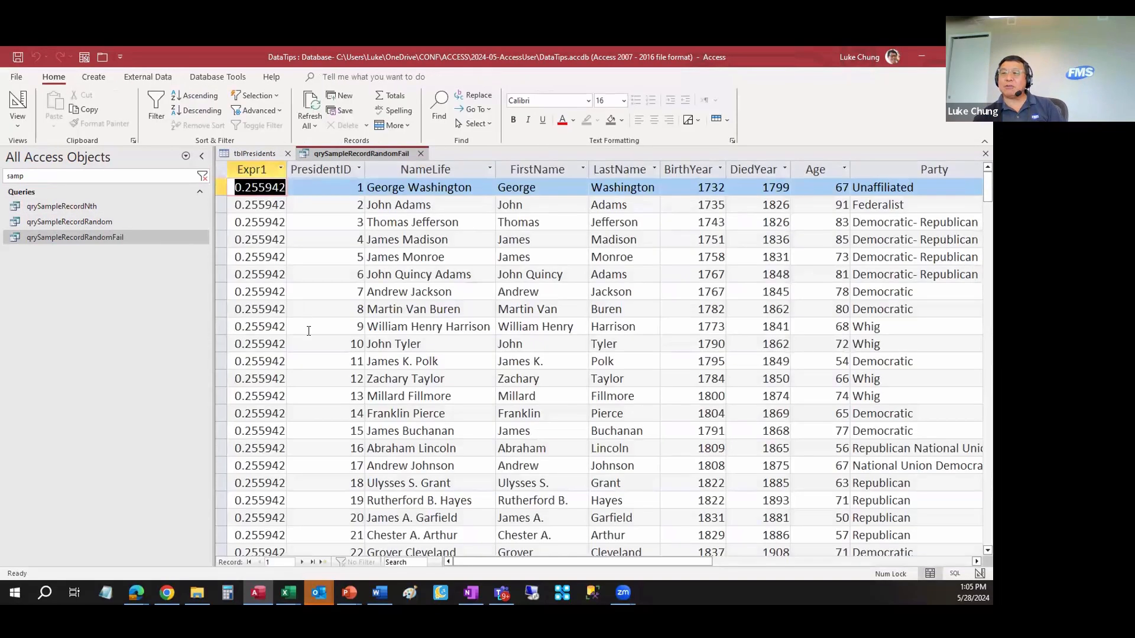
Step: Compare the Expr1 values down the whole datasheet and return the query to Design View
scroll(303, 336, "down", 1)
scroll(295, 334, "down", 6)
scroll(292, 331, "up", 7)
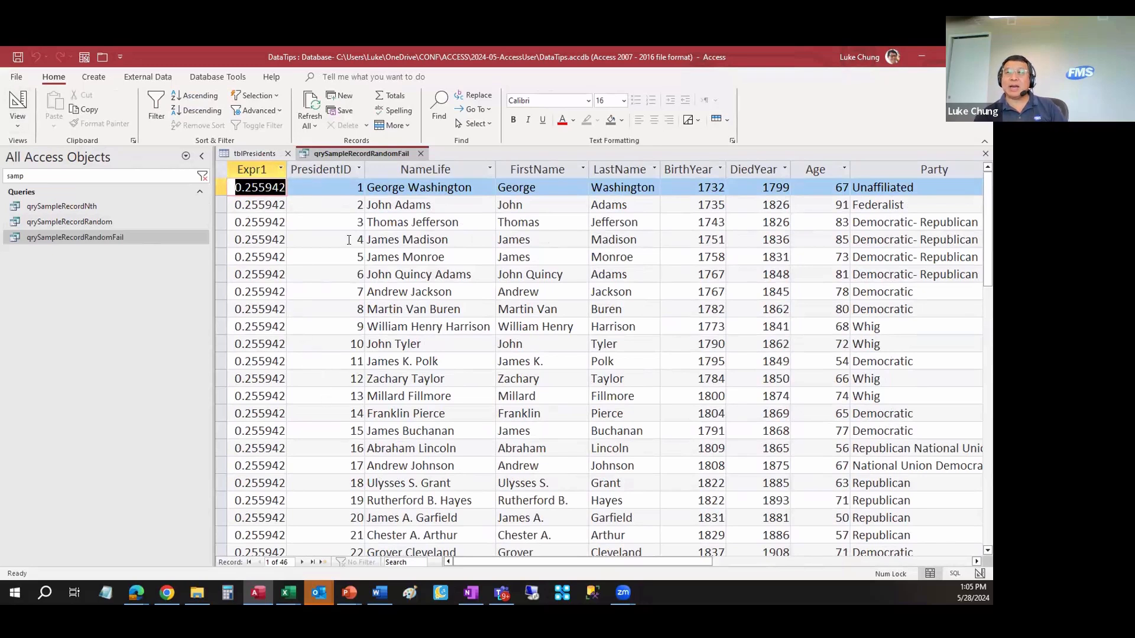
left_click(16, 101)
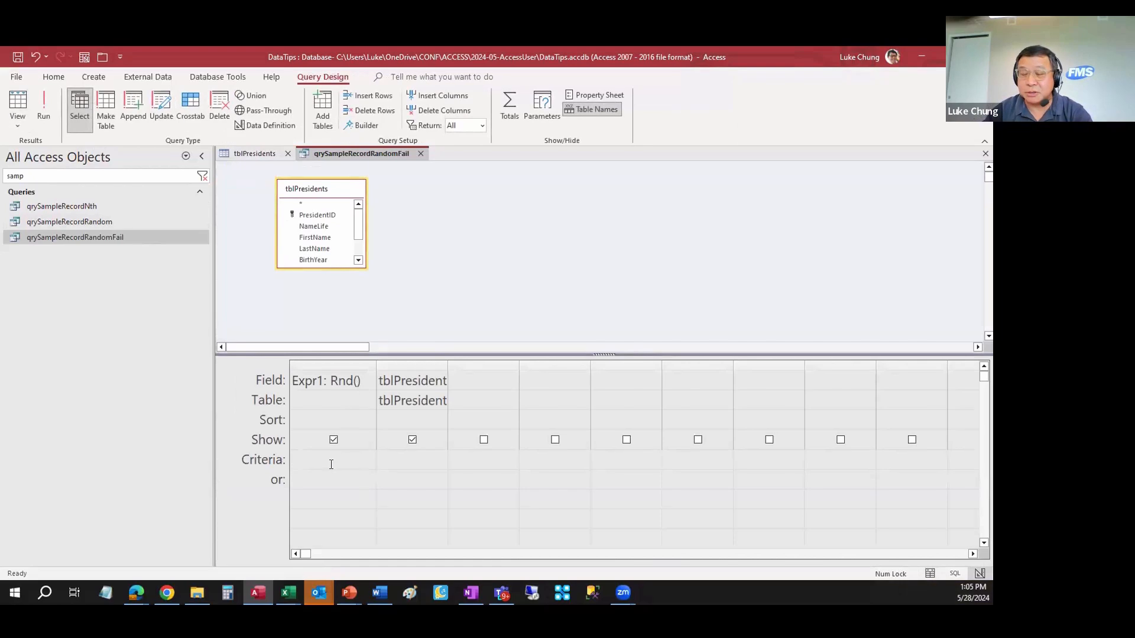
Step: Enter <=0.25 as the criterion of the Expr1: Rnd() column and view the query's datasheet
type("=")
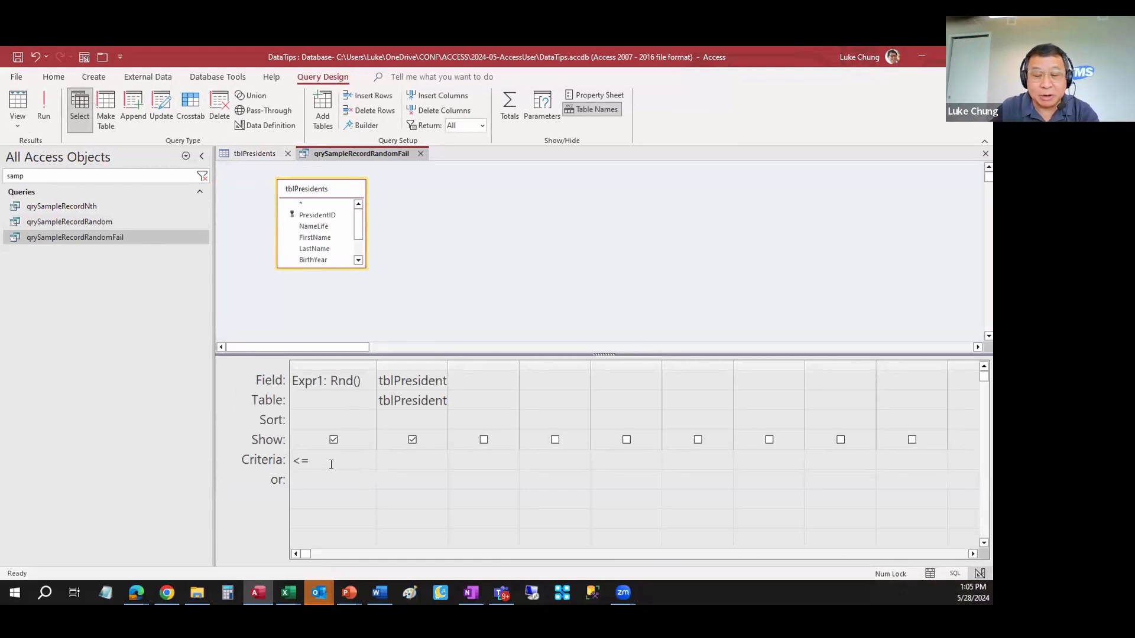
type("0.25")
key("Tab")
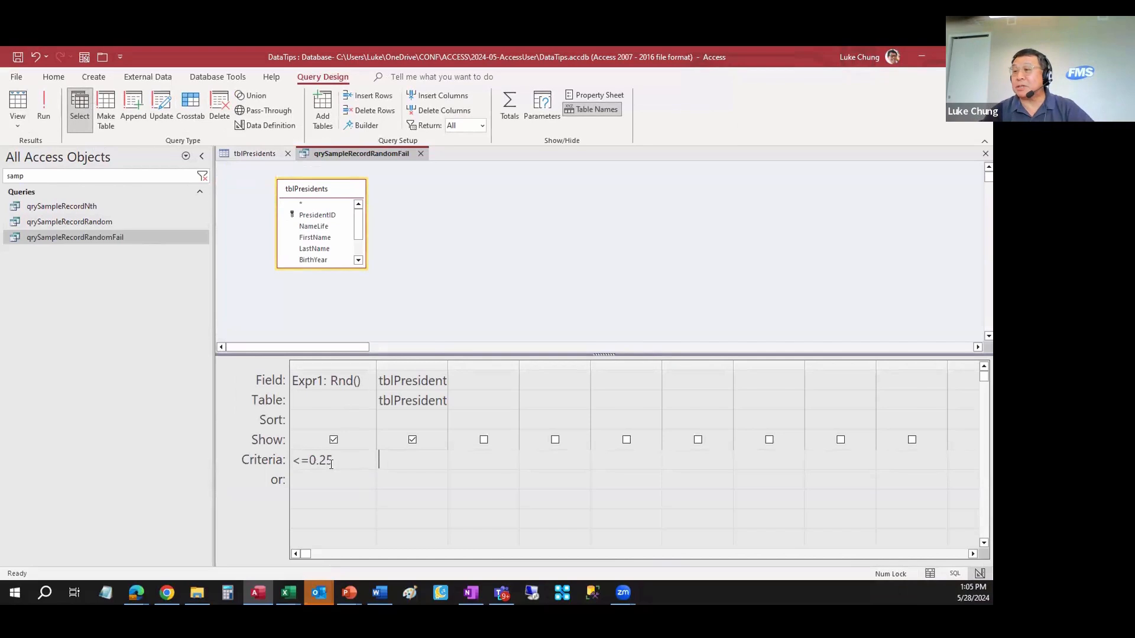
left_click(18, 103)
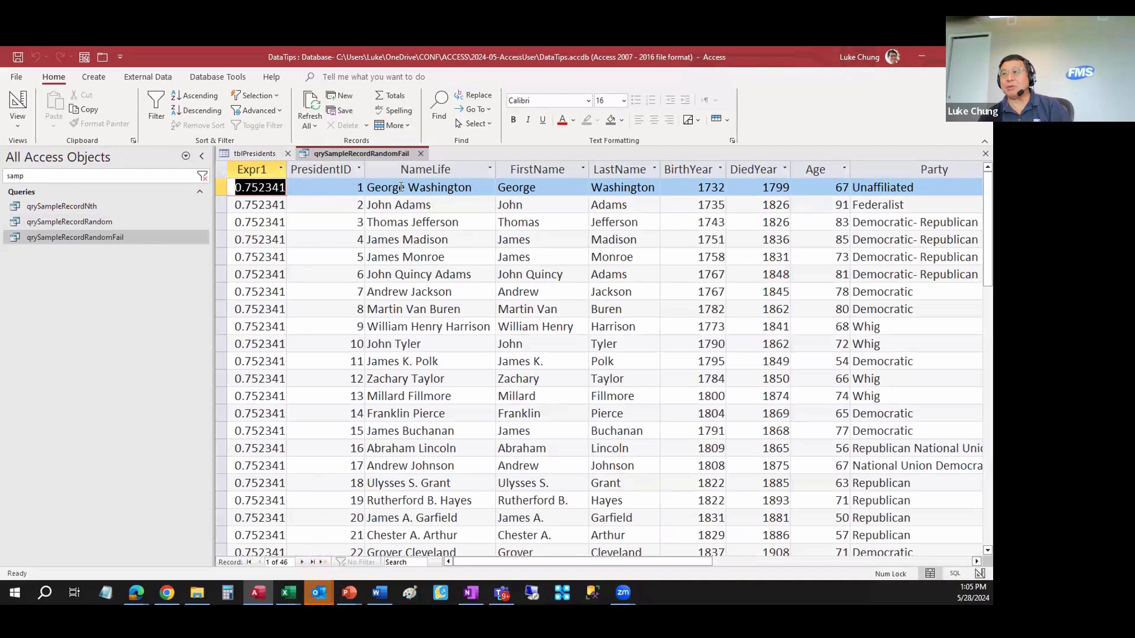
Step: Close qrySampleRecordRandomFail and tblPresidents, and switch to the PowerPoint slideshow to advance to the Frequency Distributions (Even) slide
left_click(421, 154)
left_click(509, 356)
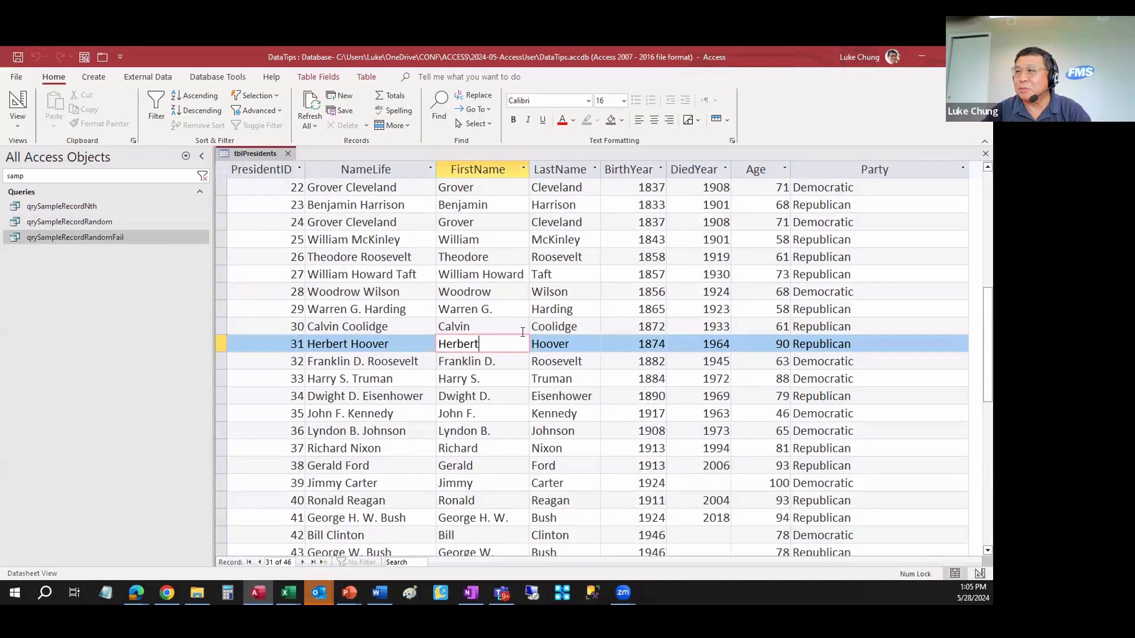
key("ctrl+w")
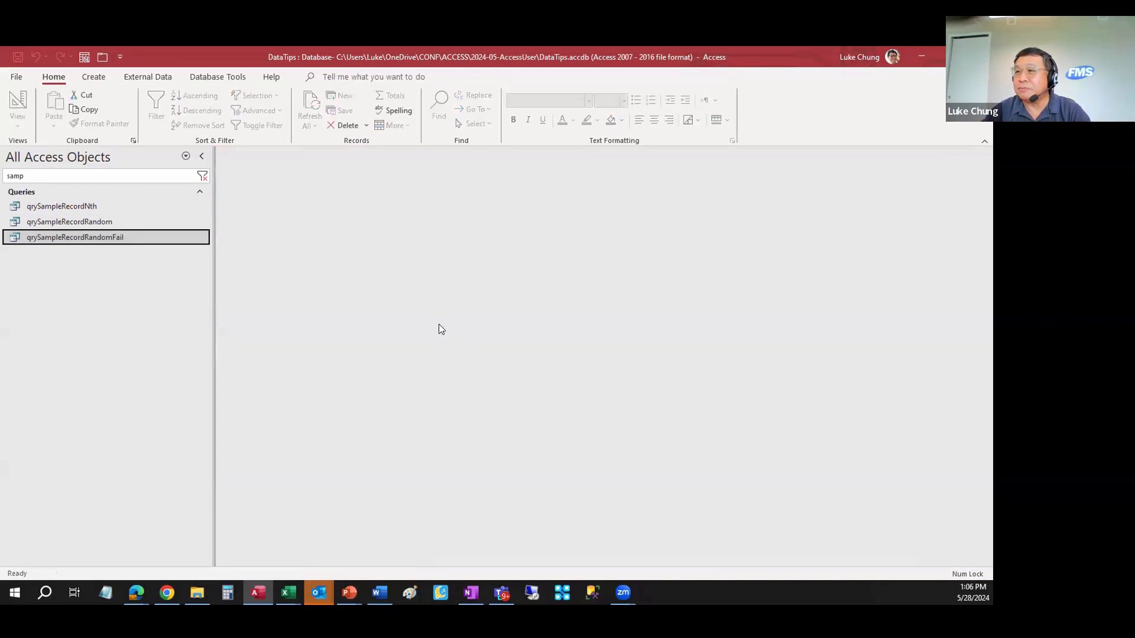
key("alt+Tab")
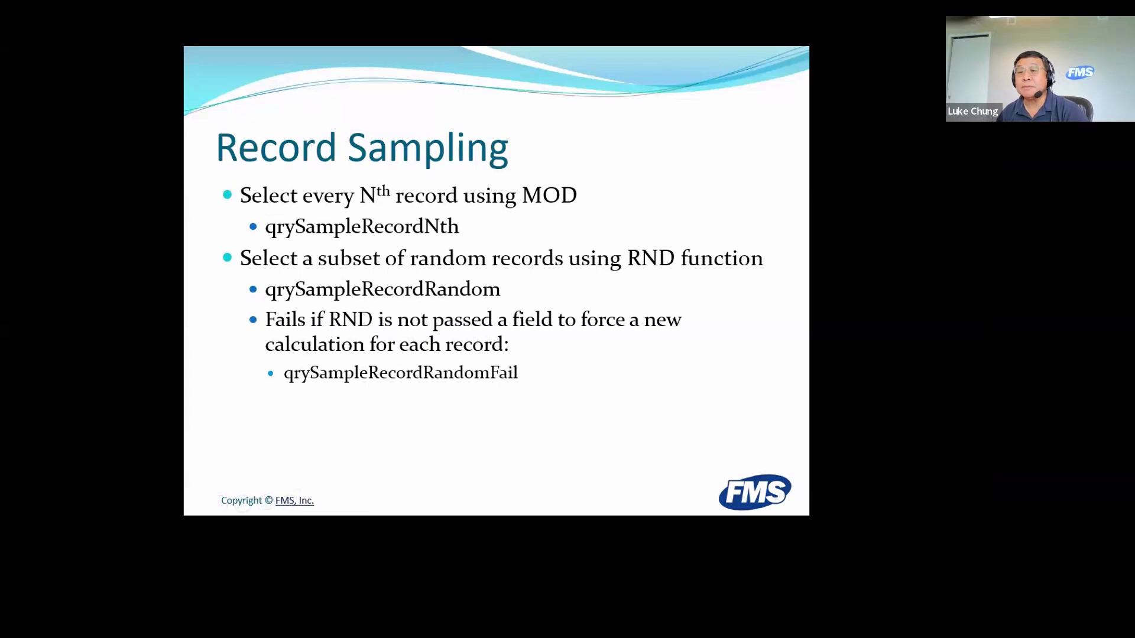
key("Right")
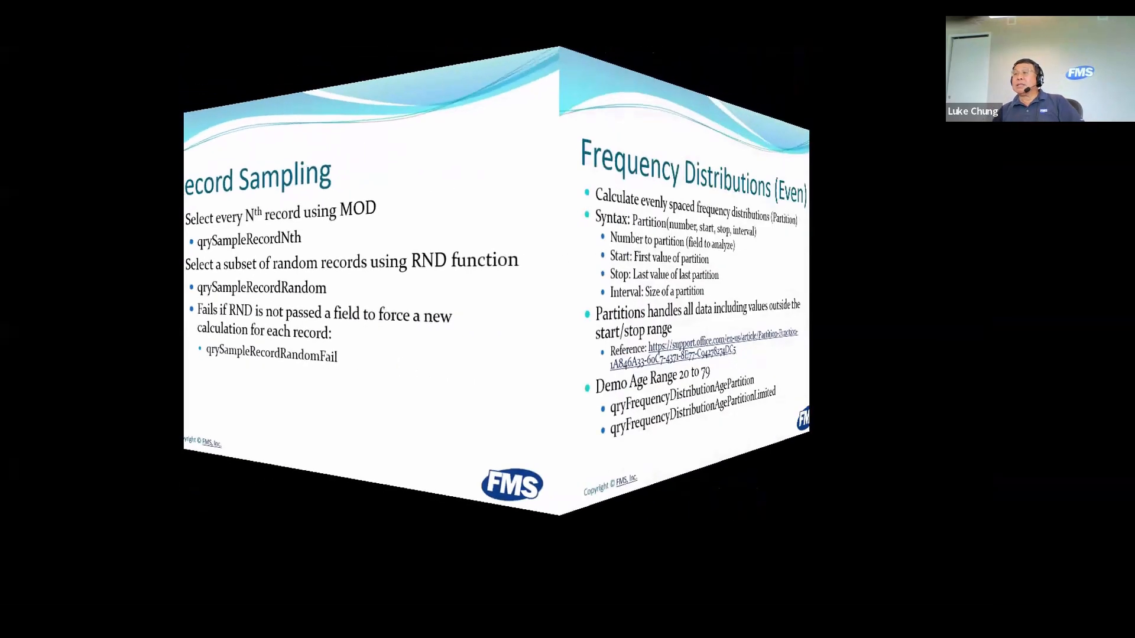
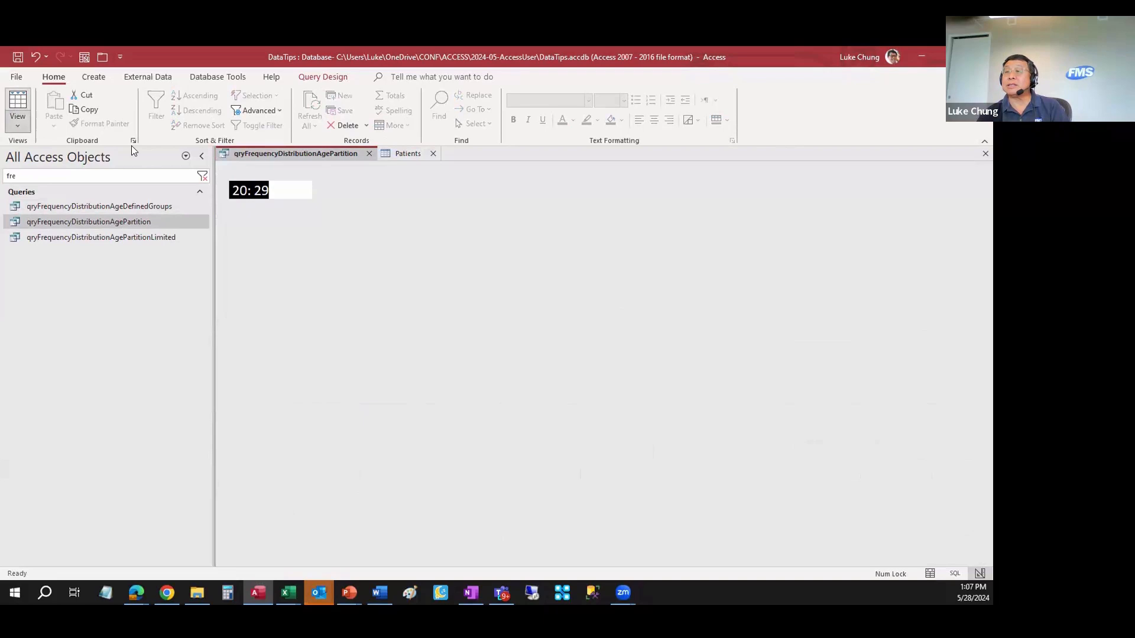
Step: Examine the age groups in the qryFrequencyDistributionAgePartition datasheet and compare them with the Partition expression and Count column in its design
left_click(260, 211)
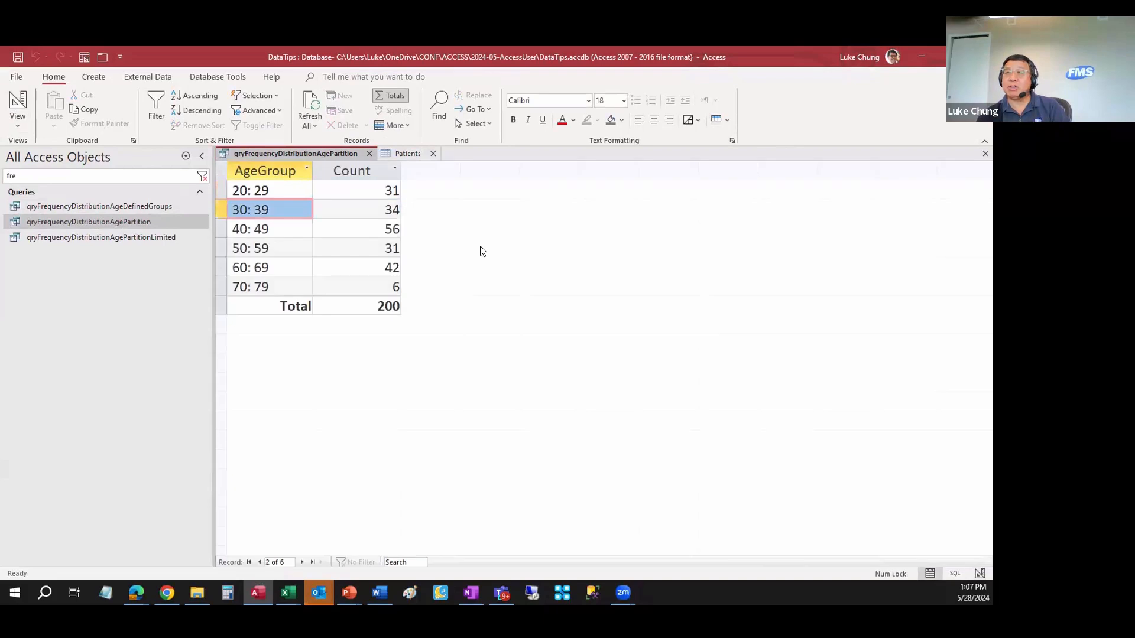
left_click(272, 194)
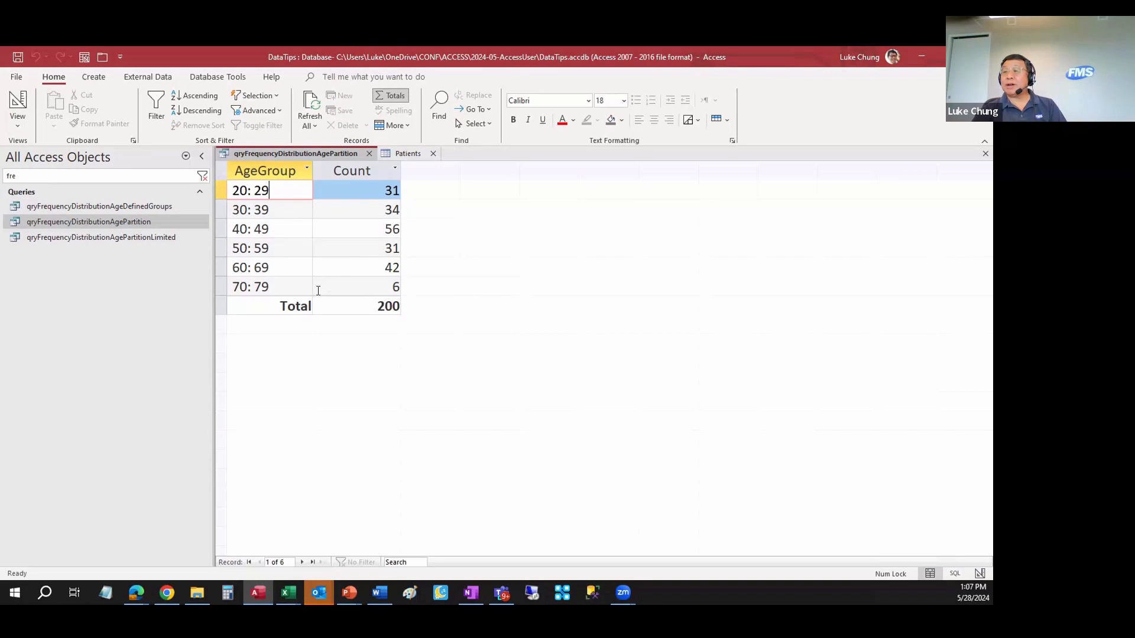
left_click(17, 100)
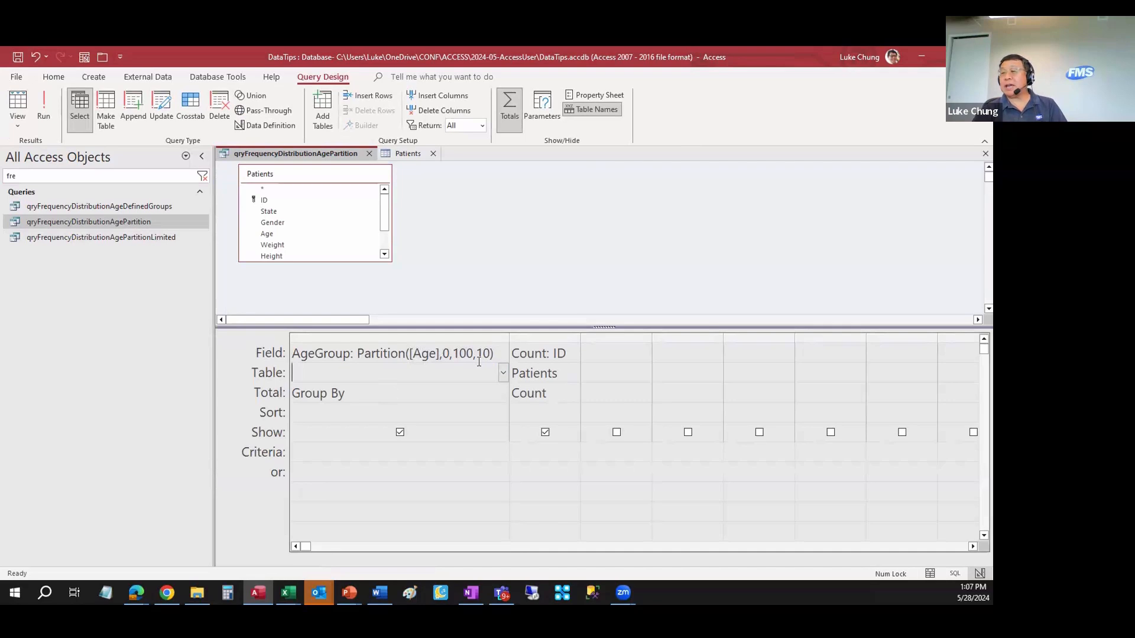
left_click(561, 373)
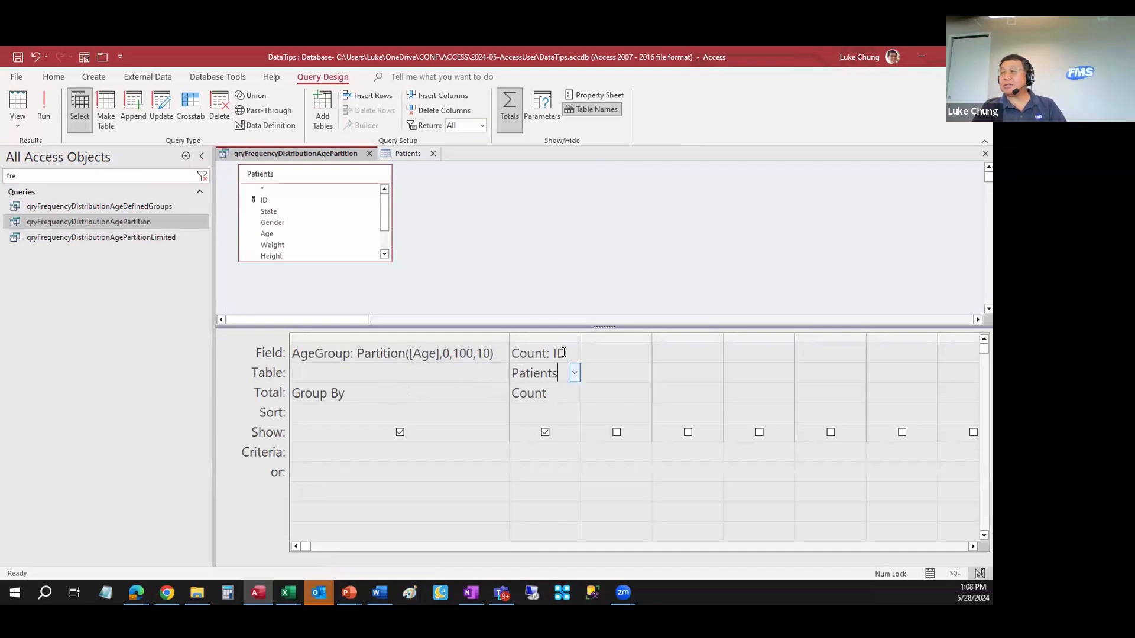
left_click(19, 103)
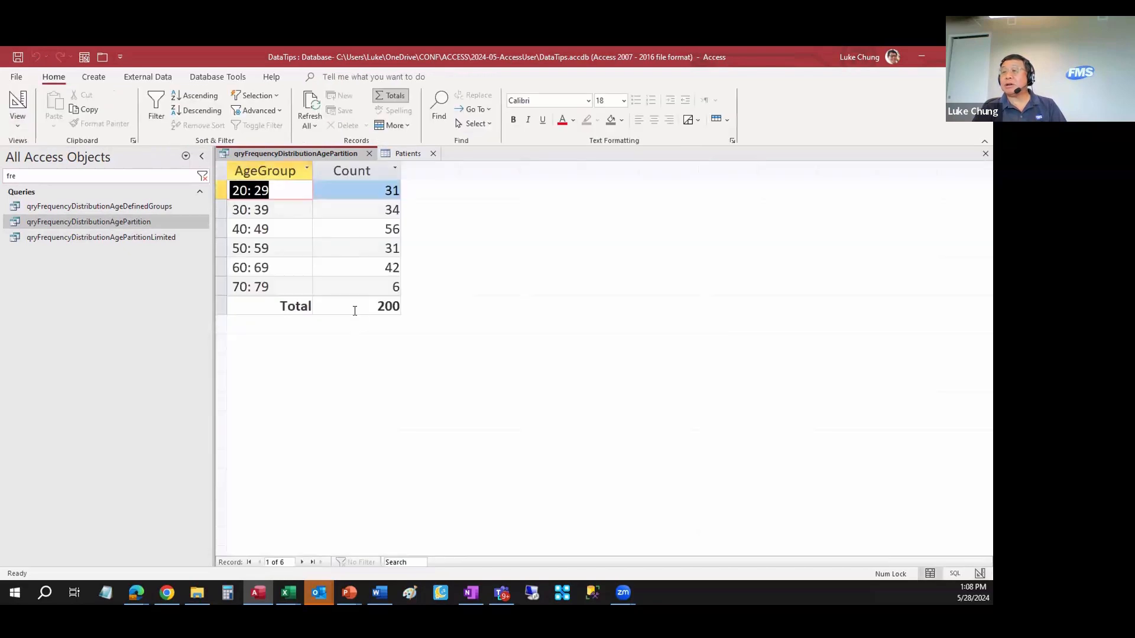
Step: Set the interval in the AgeGroup Partition expression to 5 and view the age groups in the query's datasheet
left_click(22, 104)
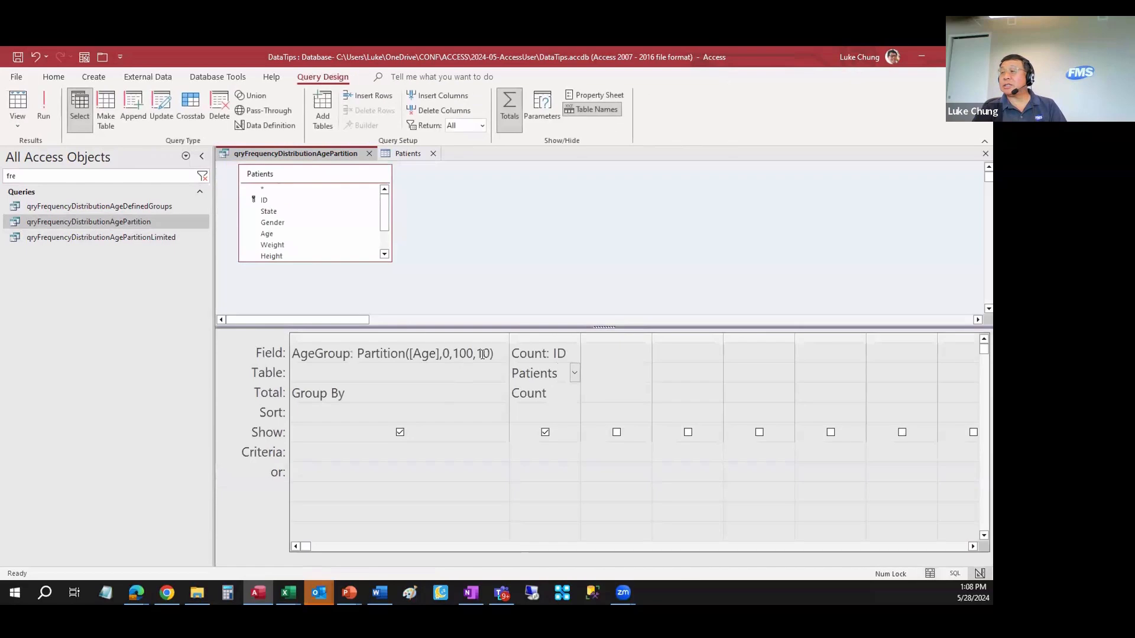
left_click_drag(477, 353, 490, 353)
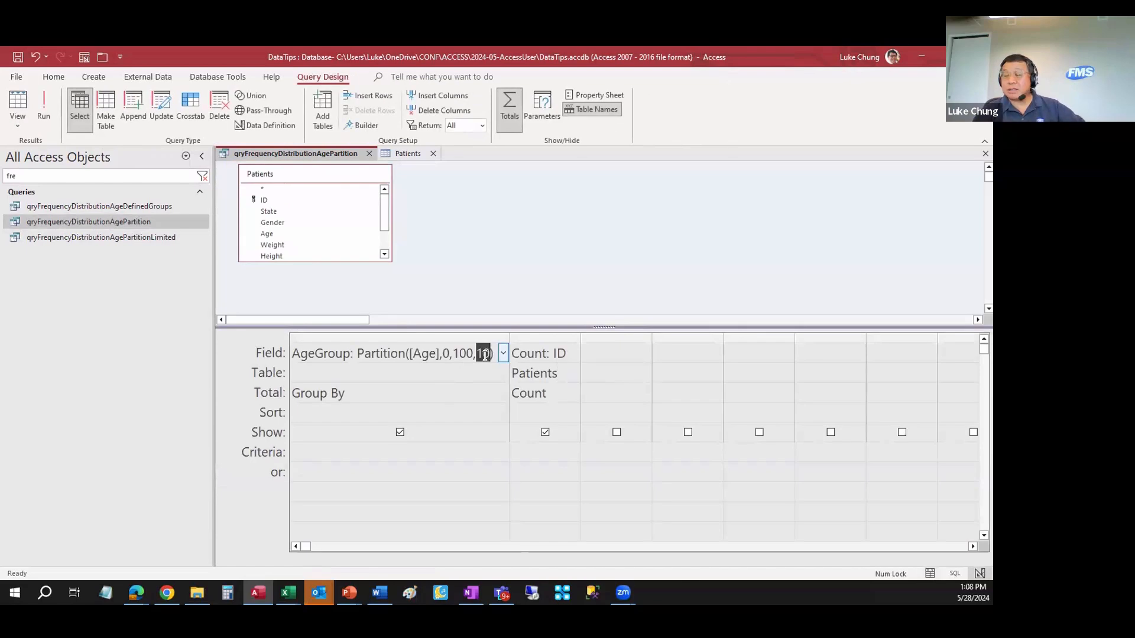
type("5")
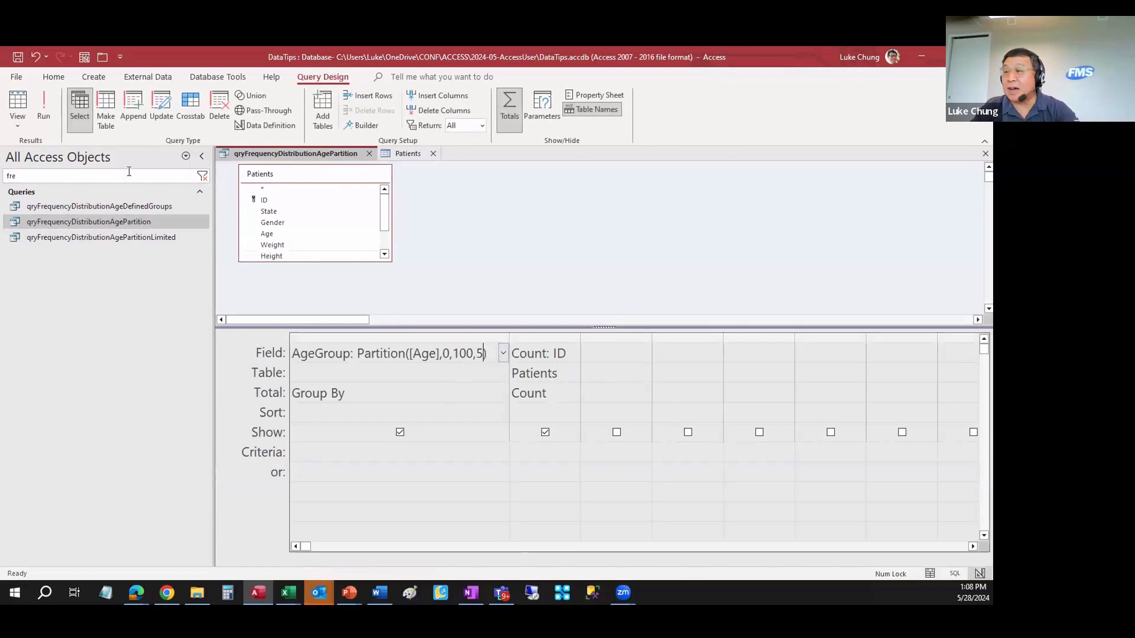
left_click(18, 101)
key("Down")
key("Down")
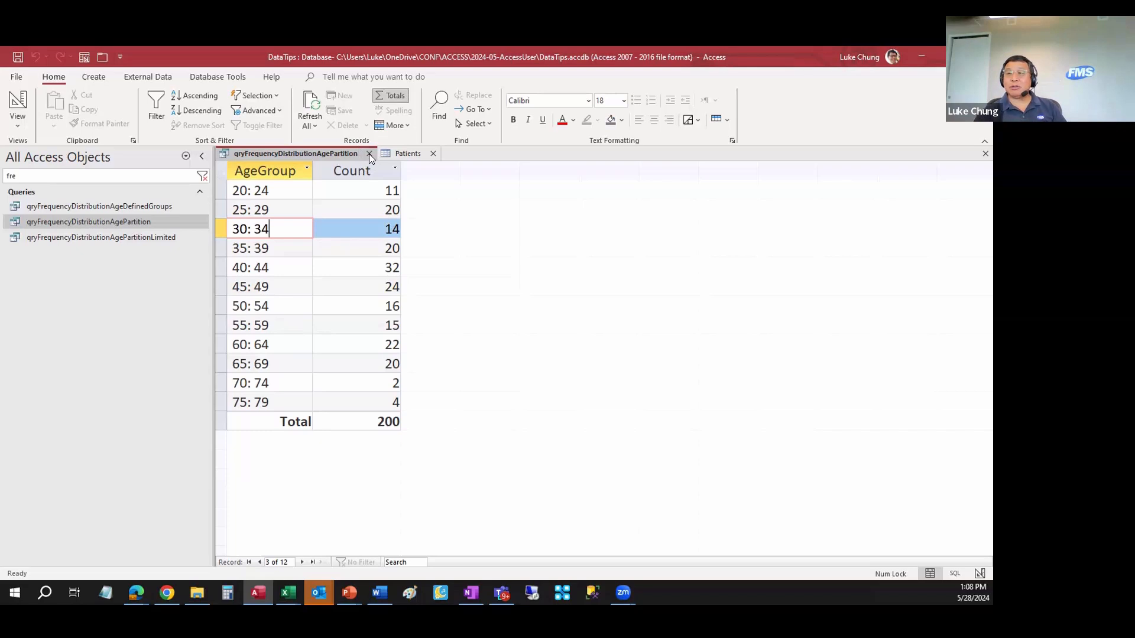
Step: Replace the AgeGroup column with the Patients table's Age field and look through the count per age in the datasheet
left_click(20, 117)
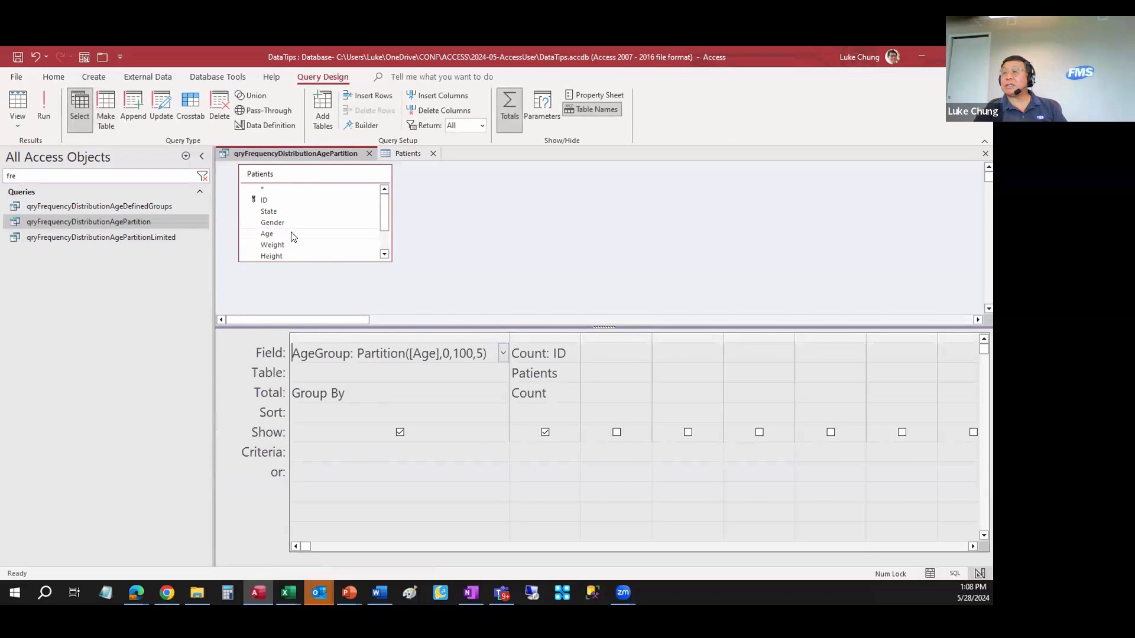
left_click_drag(271, 234, 422, 365)
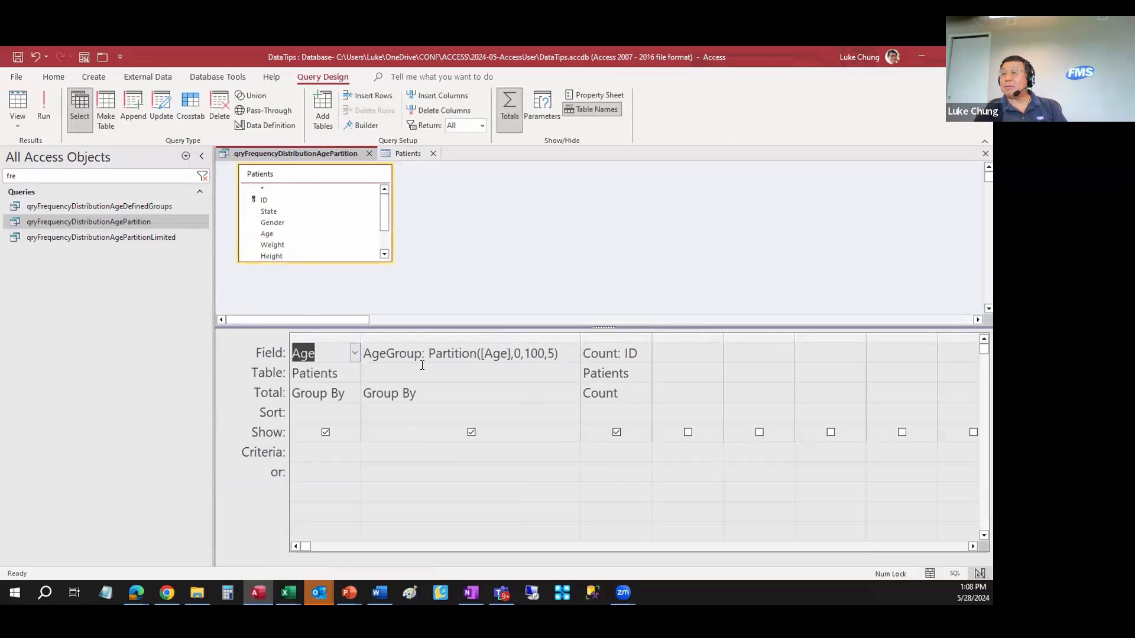
left_click(425, 331)
key("Delete")
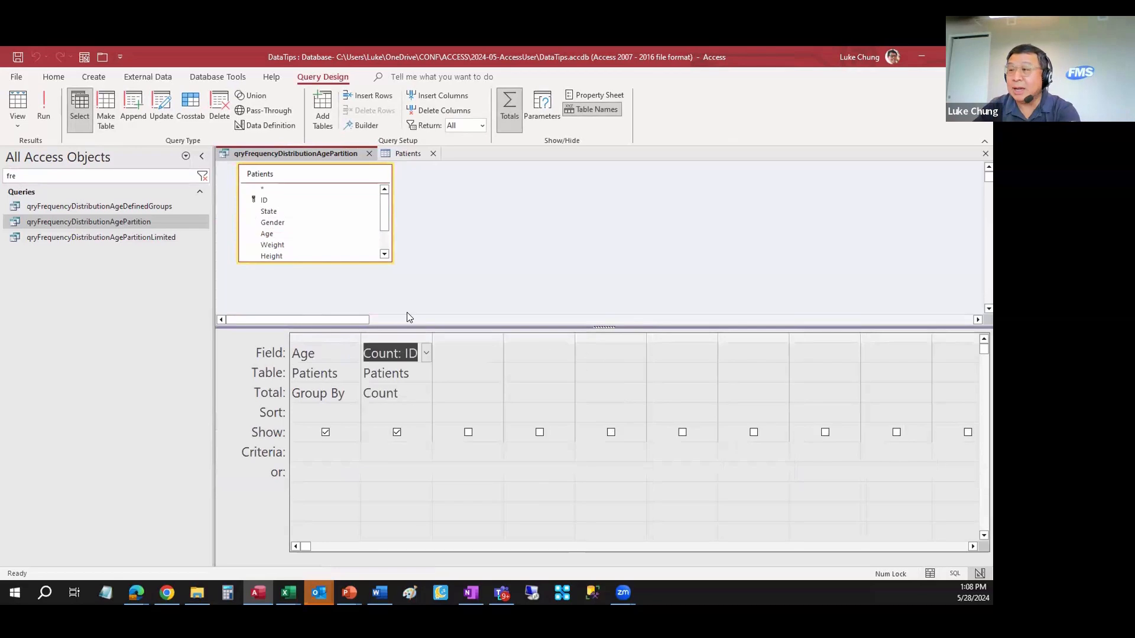
left_click(28, 111)
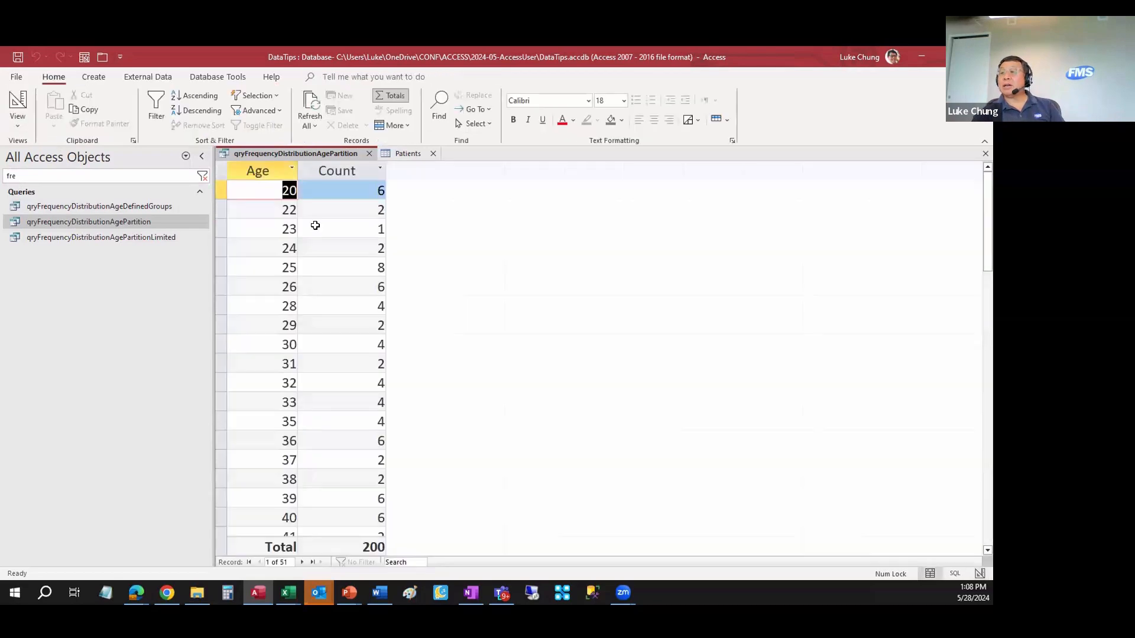
scroll(280, 232, "down", 12)
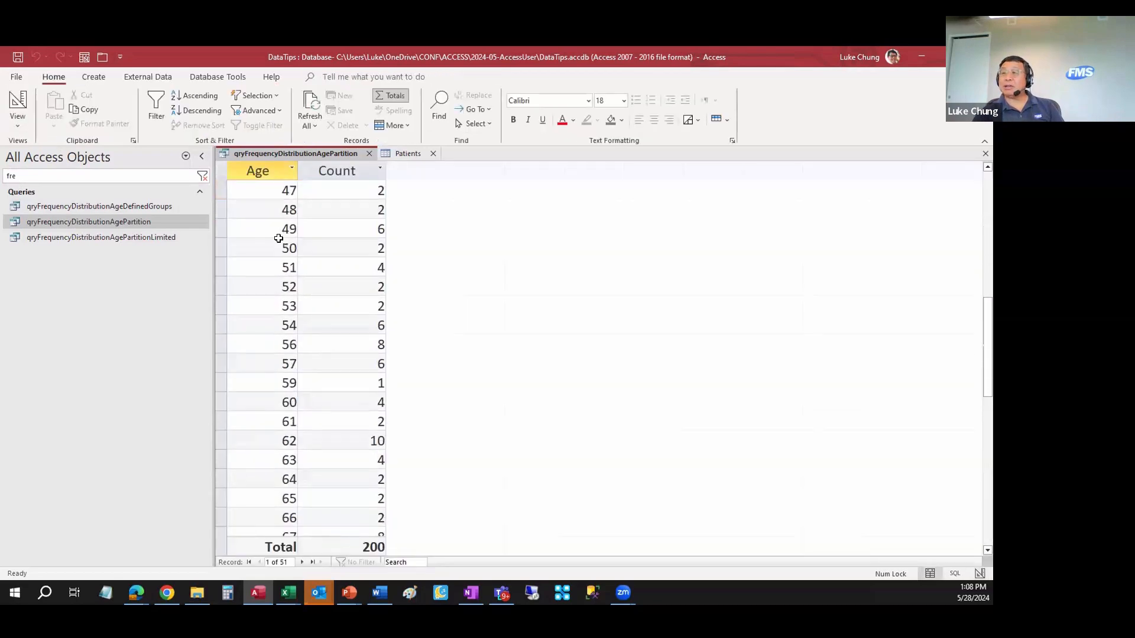
scroll(347, 305, "up", 2)
scroll(347, 305, "up", 10)
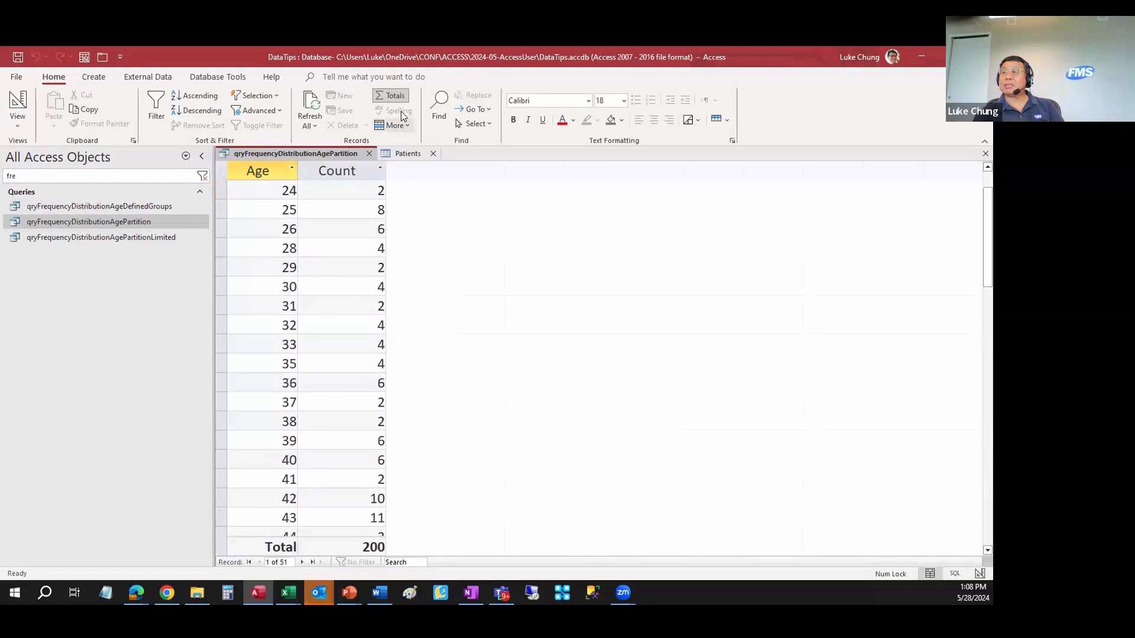
Step: Close qryFrequencyDistributionAgePartition without saving the design changes and open qryFrequencyDistributionAgePartitionLimited in Design View
left_click(371, 154)
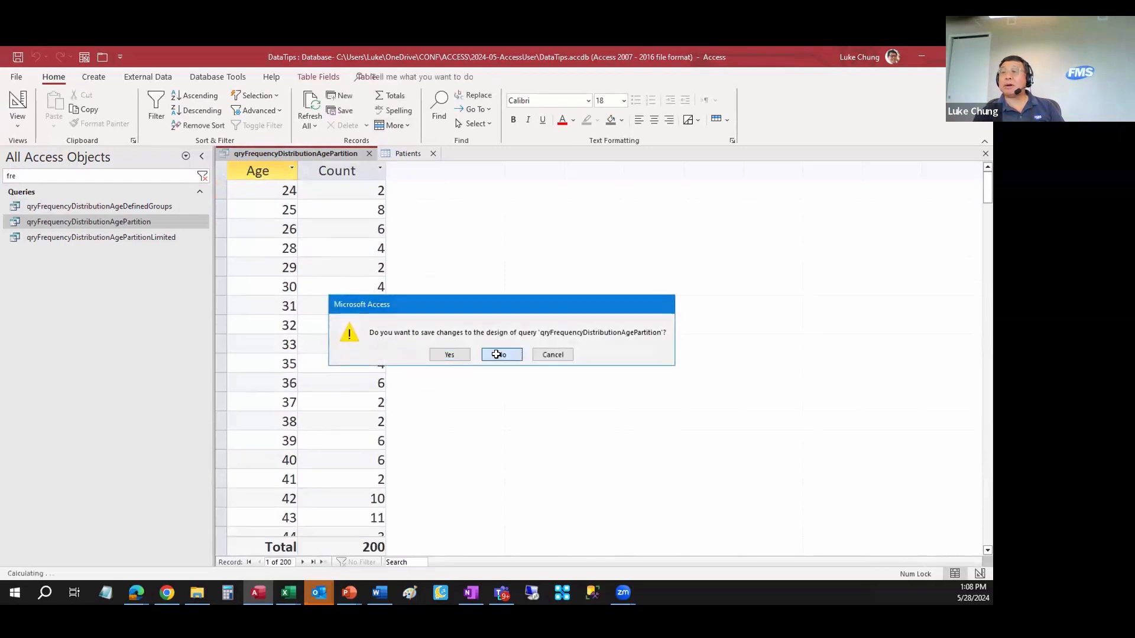
left_click(502, 352)
right_click(142, 237)
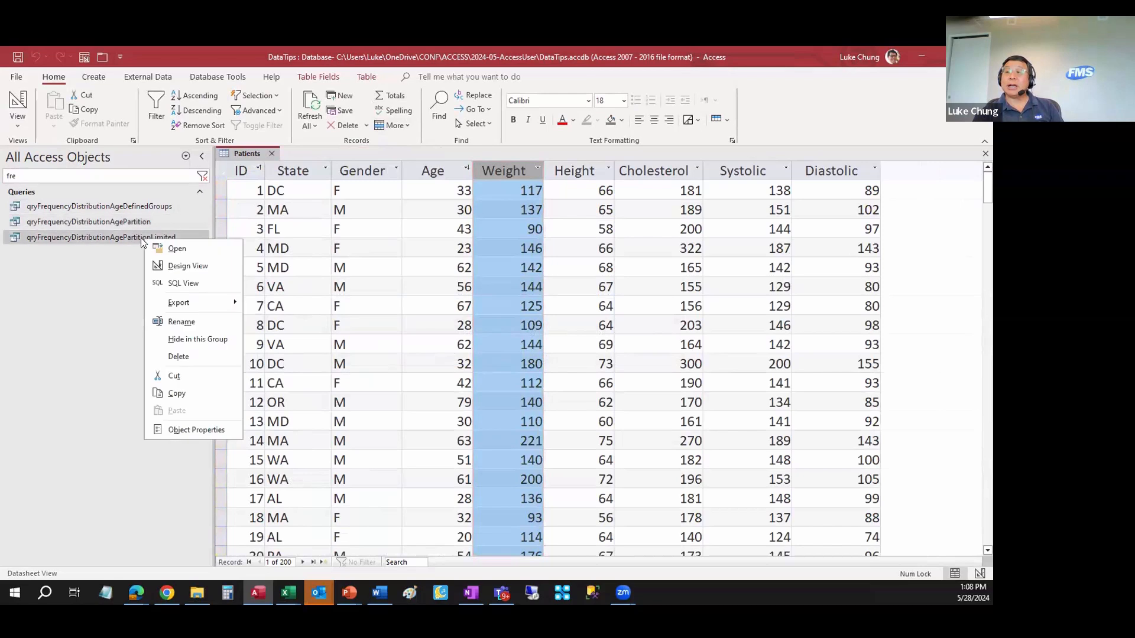
left_click(183, 267)
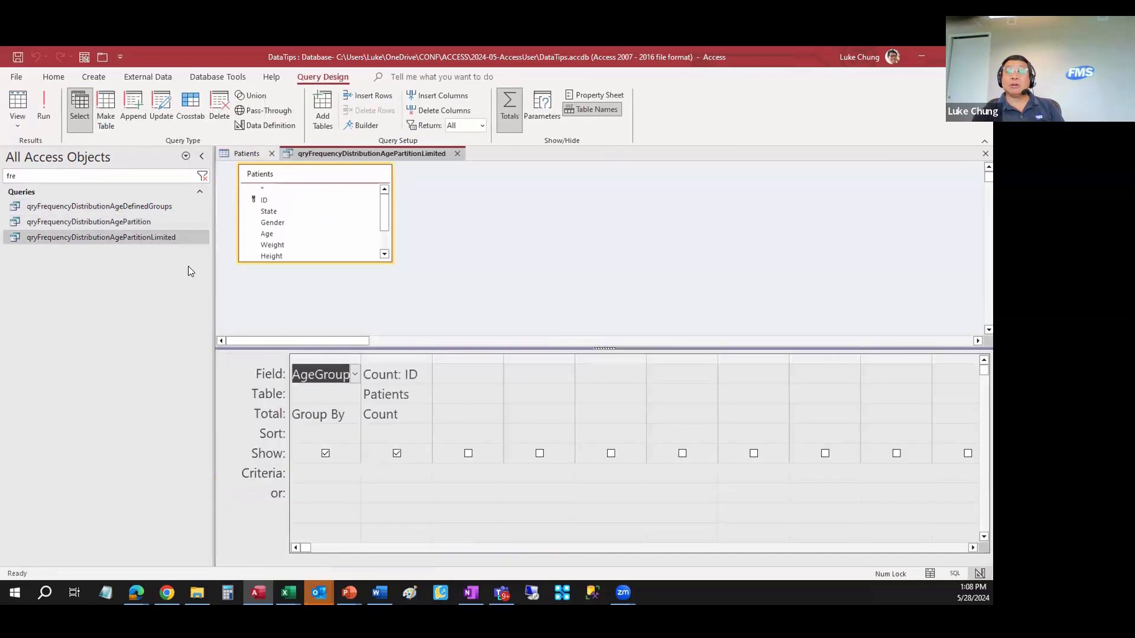
Step: Widen the AgeGroup column to show its whole Partition expression and examine the resulting age groups in the datasheet
double_click(361, 358)
left_click(448, 386)
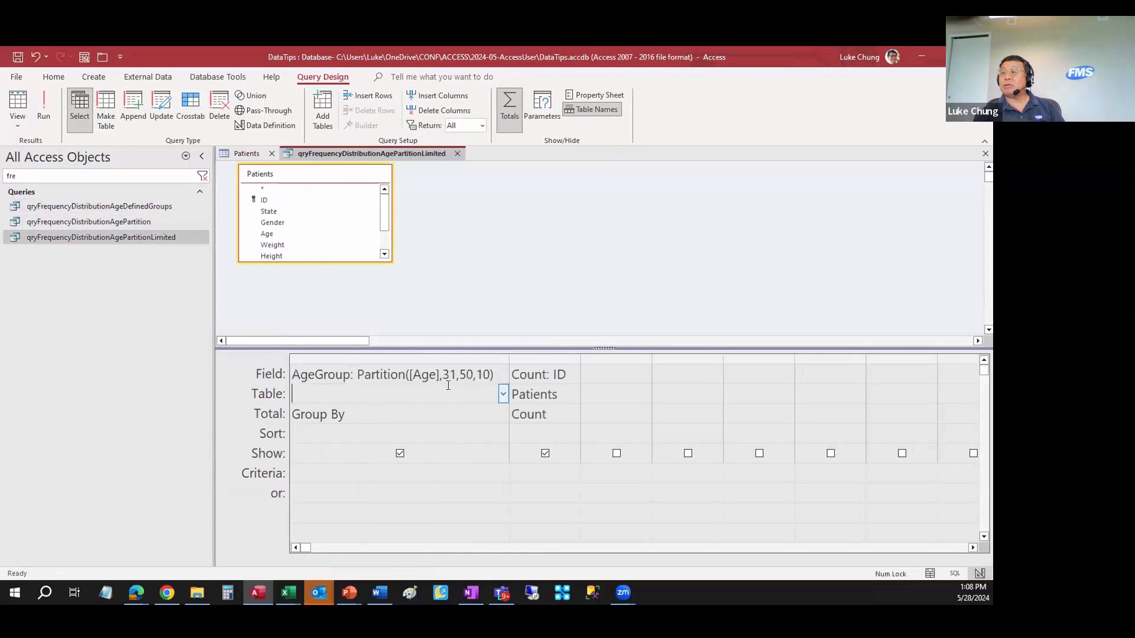
left_click_drag(443, 376, 448, 377)
left_click(447, 377)
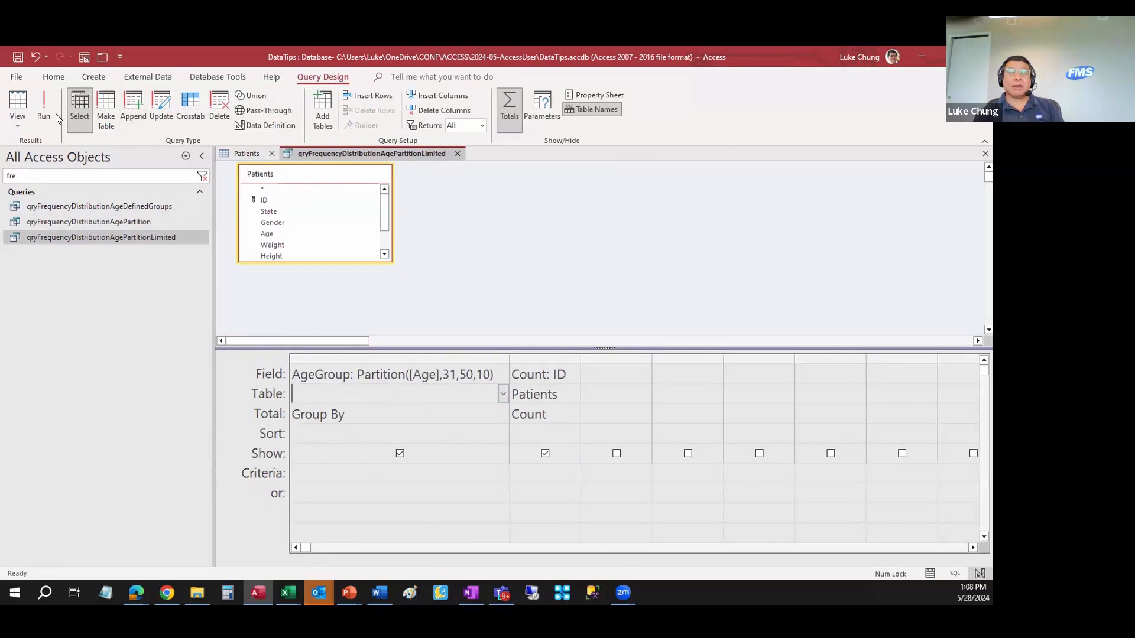
left_click(19, 100)
left_click(267, 210)
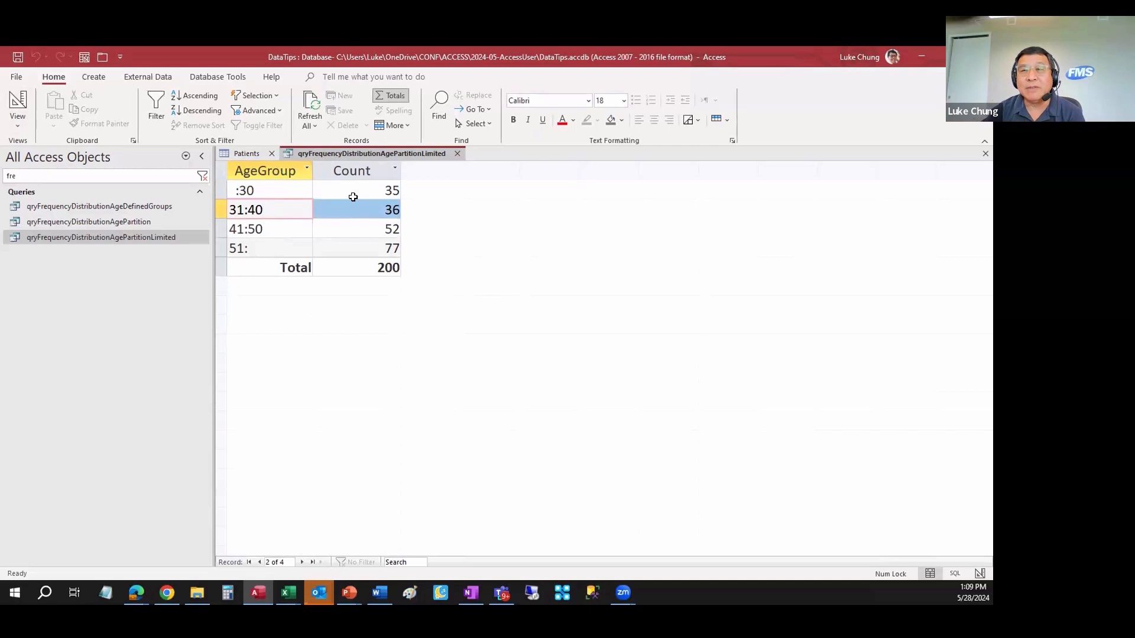
left_click(387, 191)
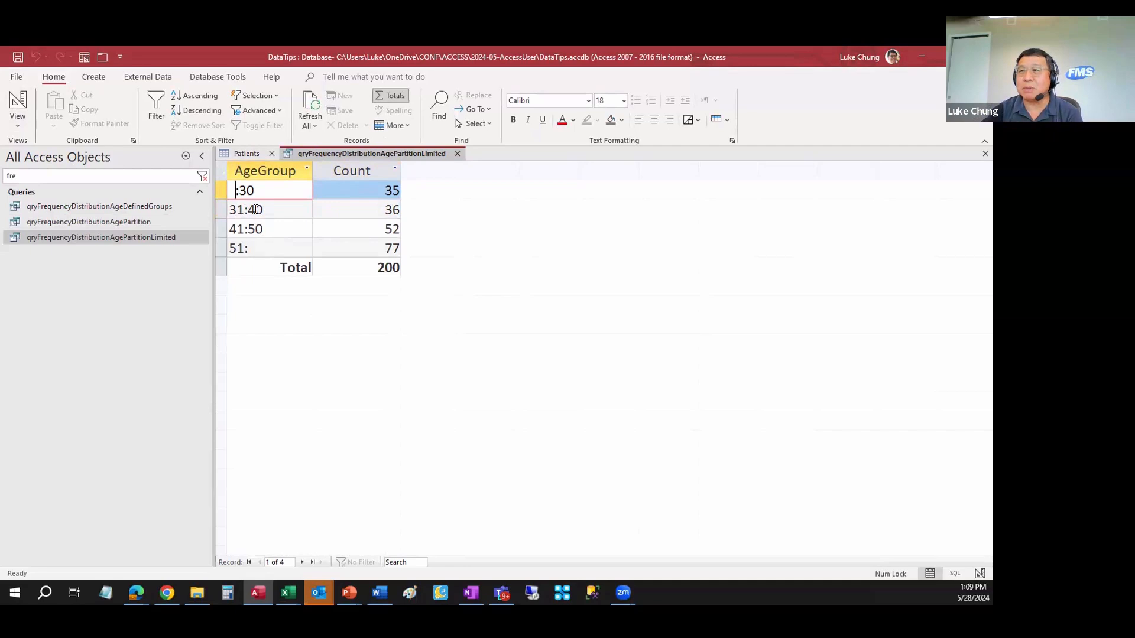
left_click(268, 249)
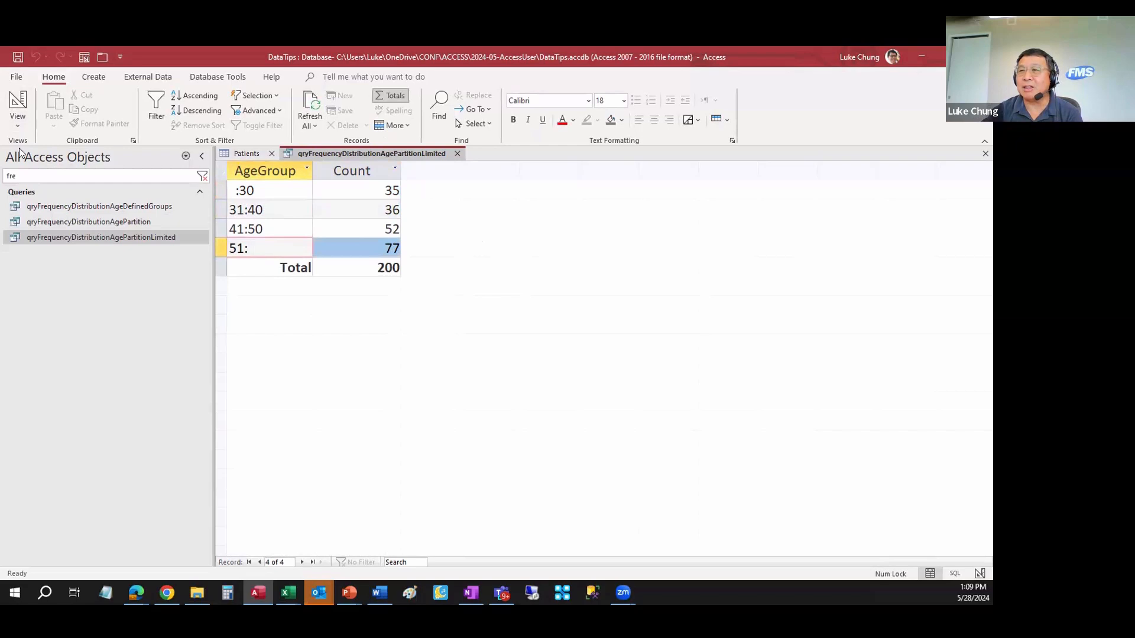
Step: Set the interval in the limited query's Partition expression to 5 and view its age groups in the datasheet
left_click(17, 103)
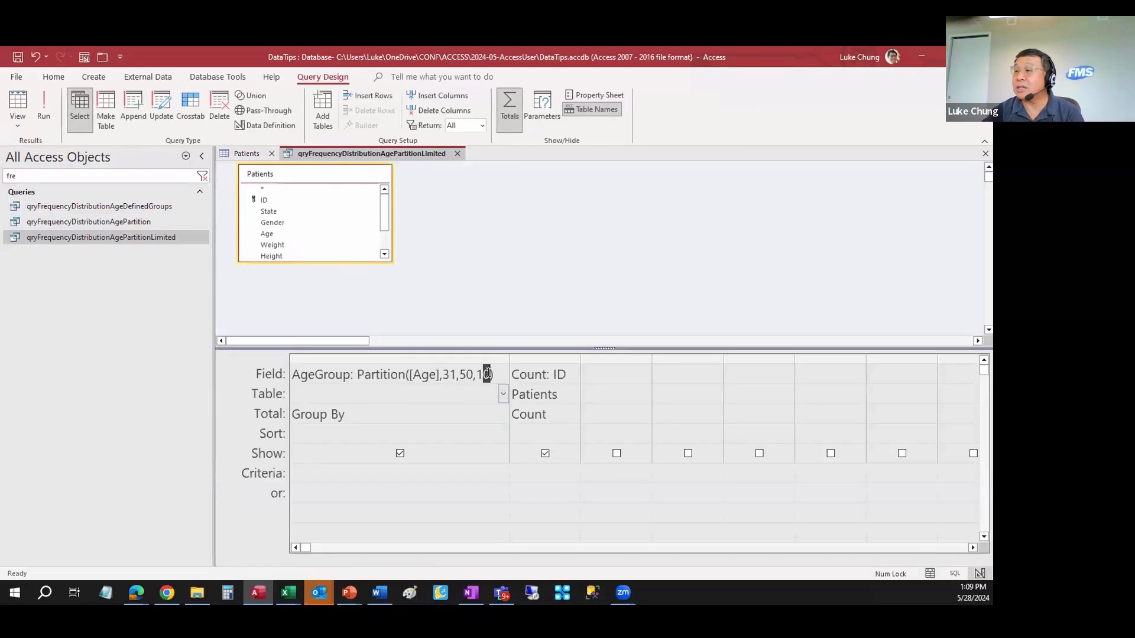
left_click_drag(476, 374, 490, 374)
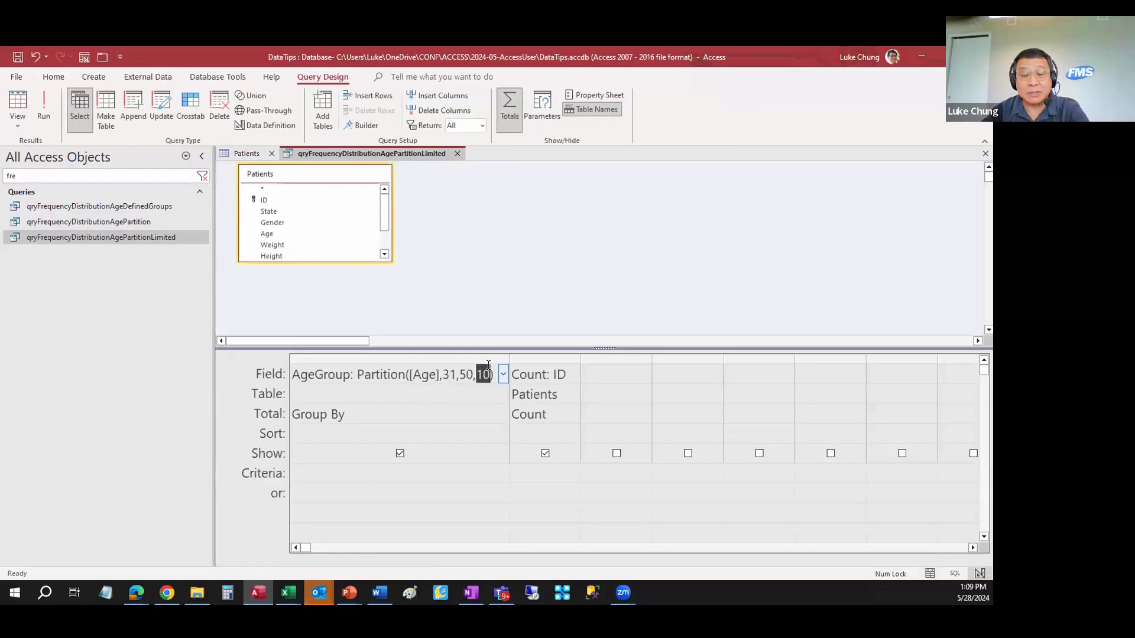
type("5")
left_click(26, 110)
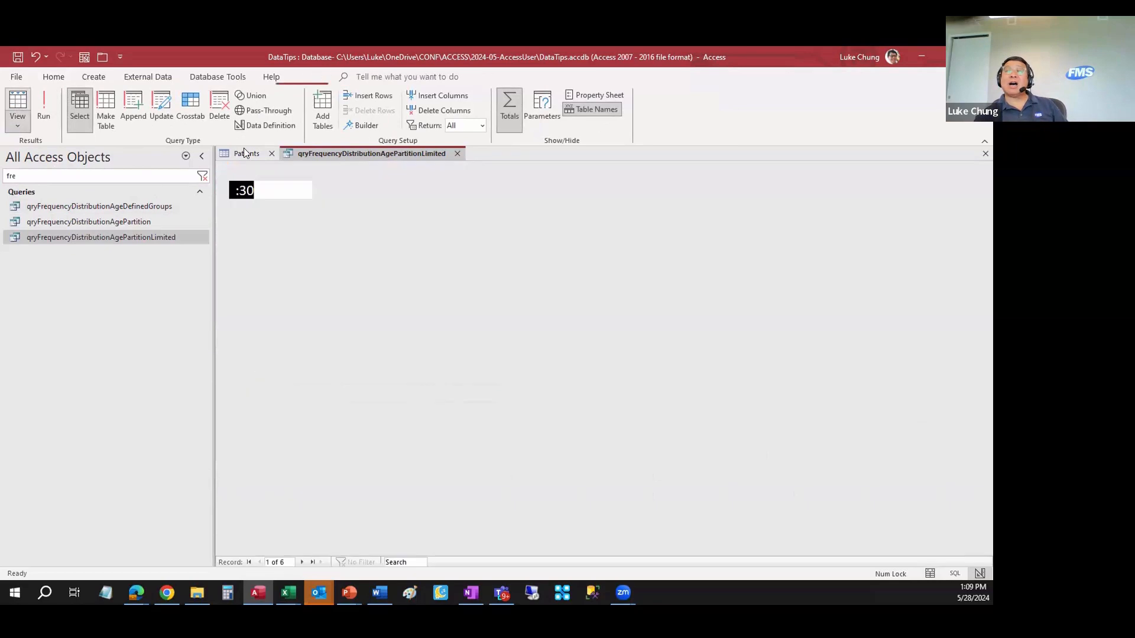
left_click(273, 232)
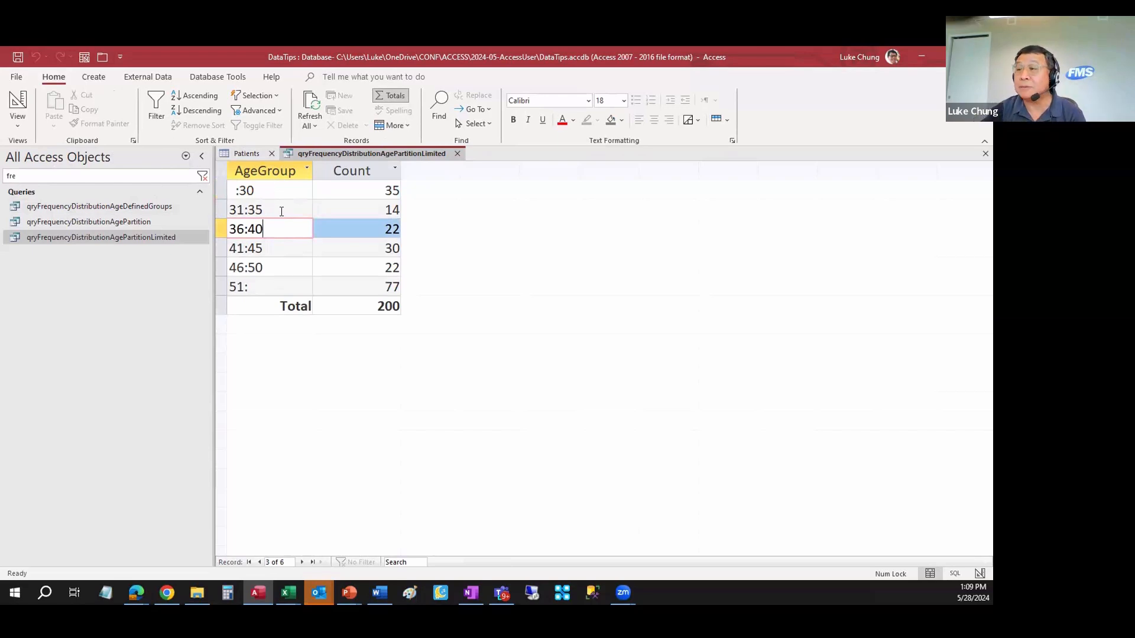
Step: Examine the bounded and open-ended age groups in the limited query's datasheet and return to its Design View
left_click(273, 192)
left_click(275, 281)
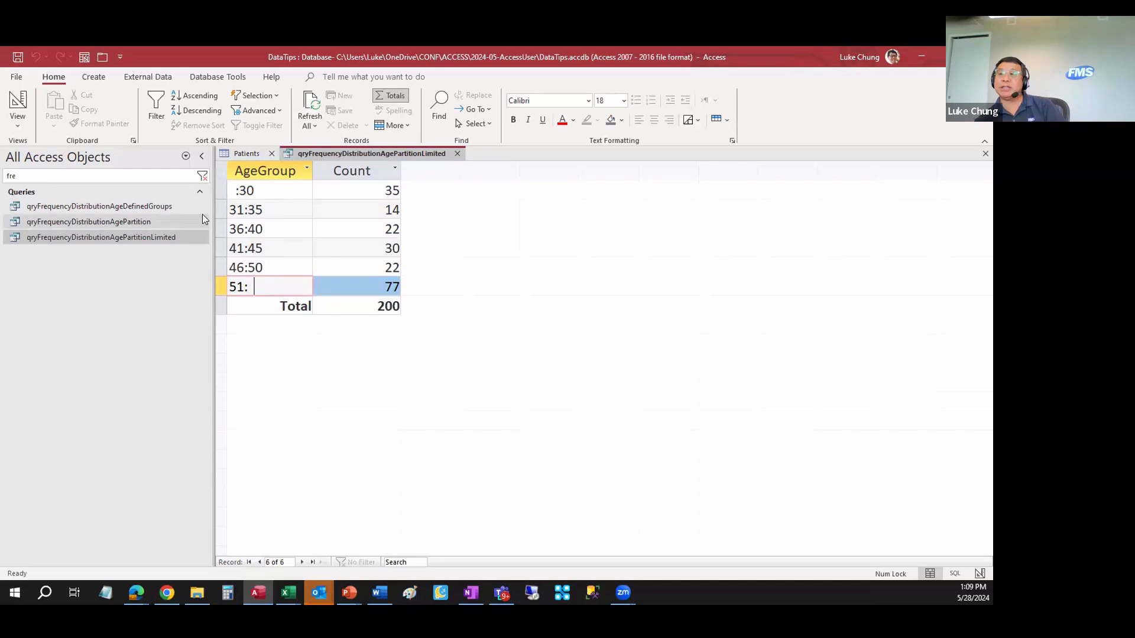
left_click(266, 211)
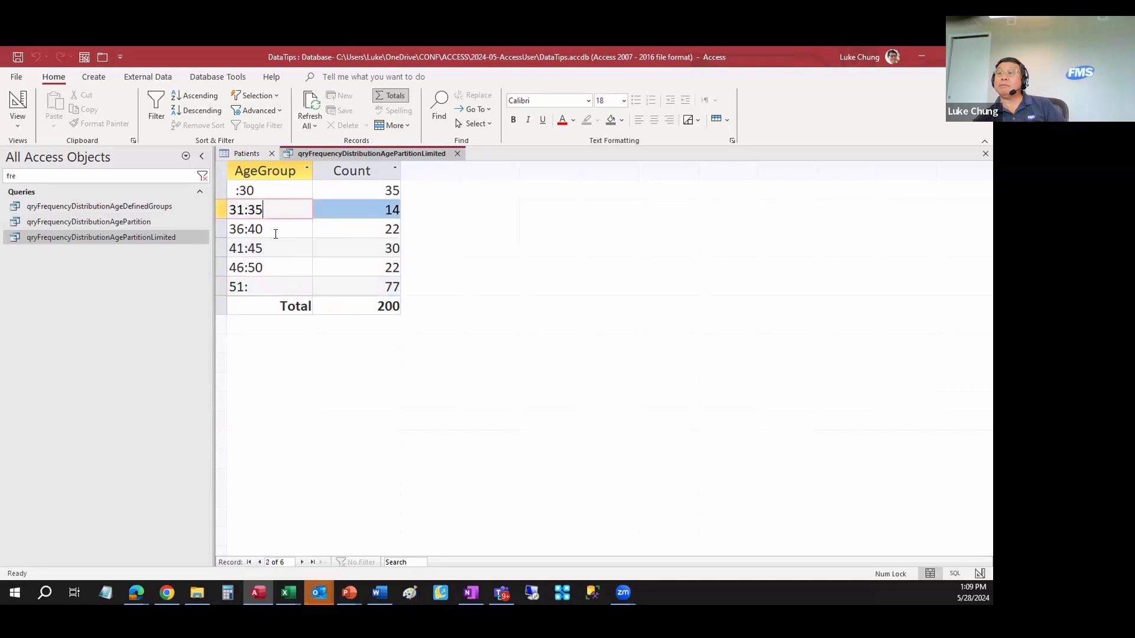
left_click(281, 267)
left_click(260, 190)
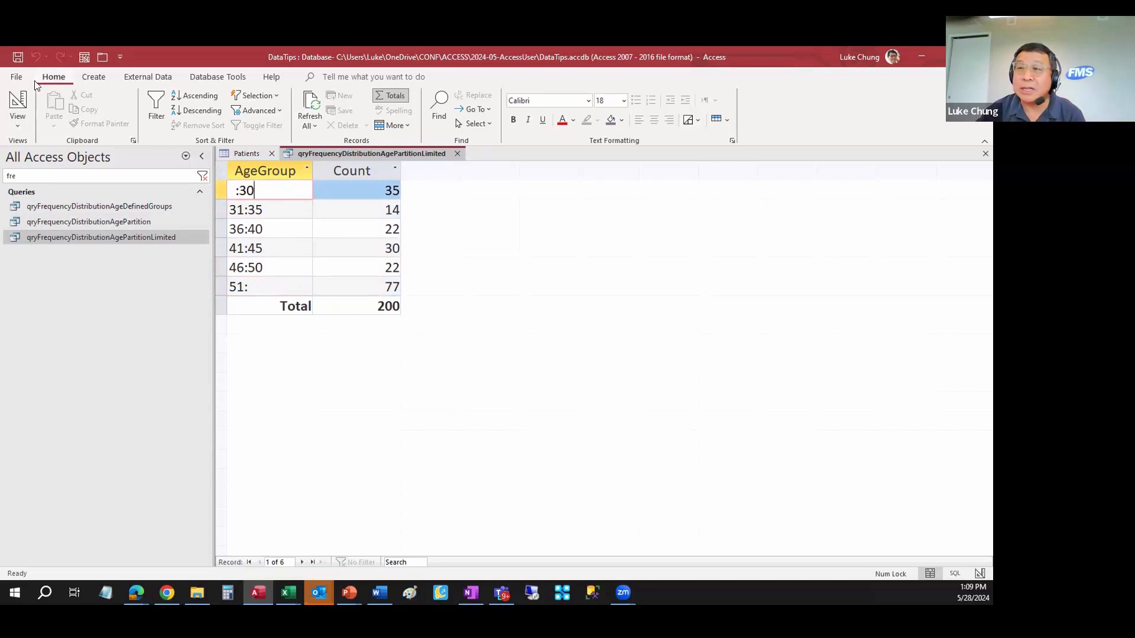
left_click(18, 102)
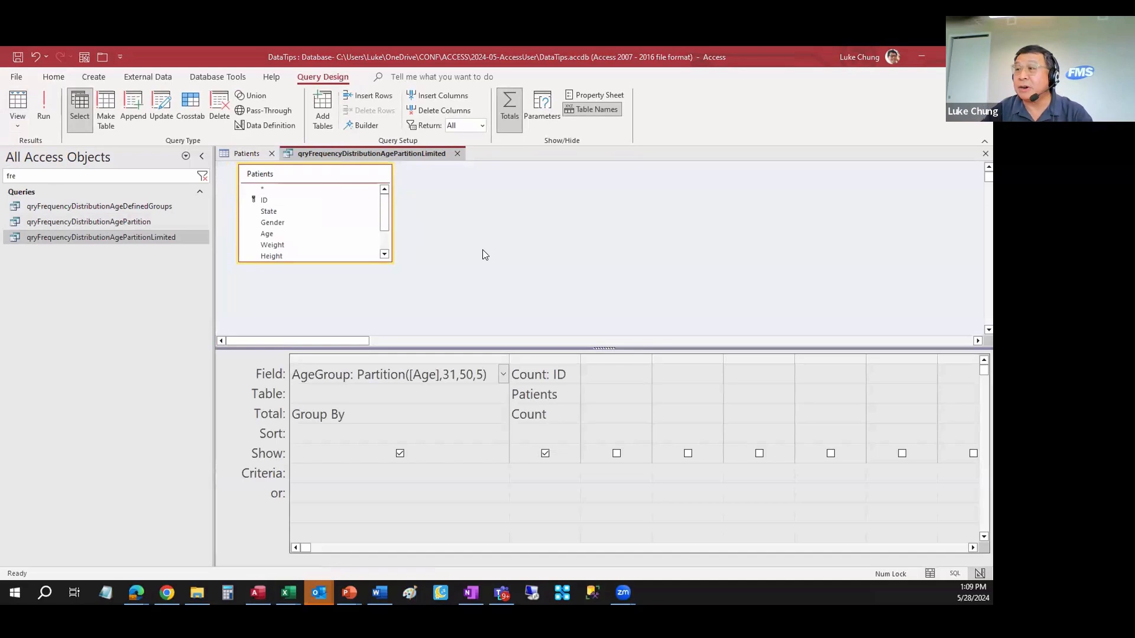
Step: Advance the PowerPoint slides to Frequency Distributions (Uneven), and back in Access open qryFrequencyDistributionAgeDefinedGroups in Design View
key("alt+Tab")
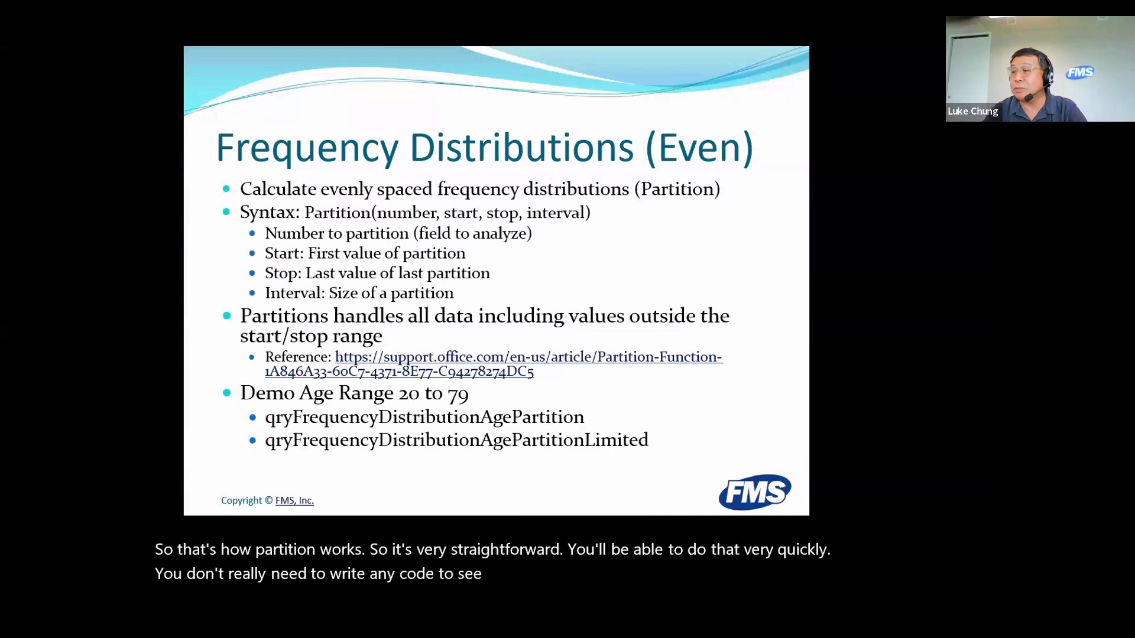
key("Right")
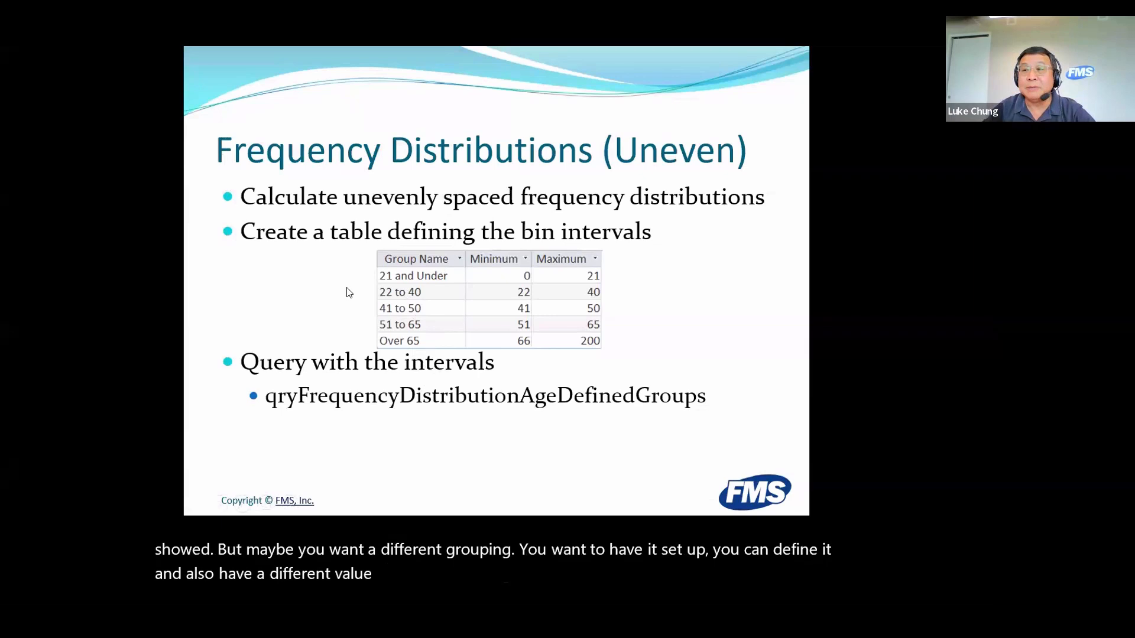
key("alt+Tab")
right_click(144, 207)
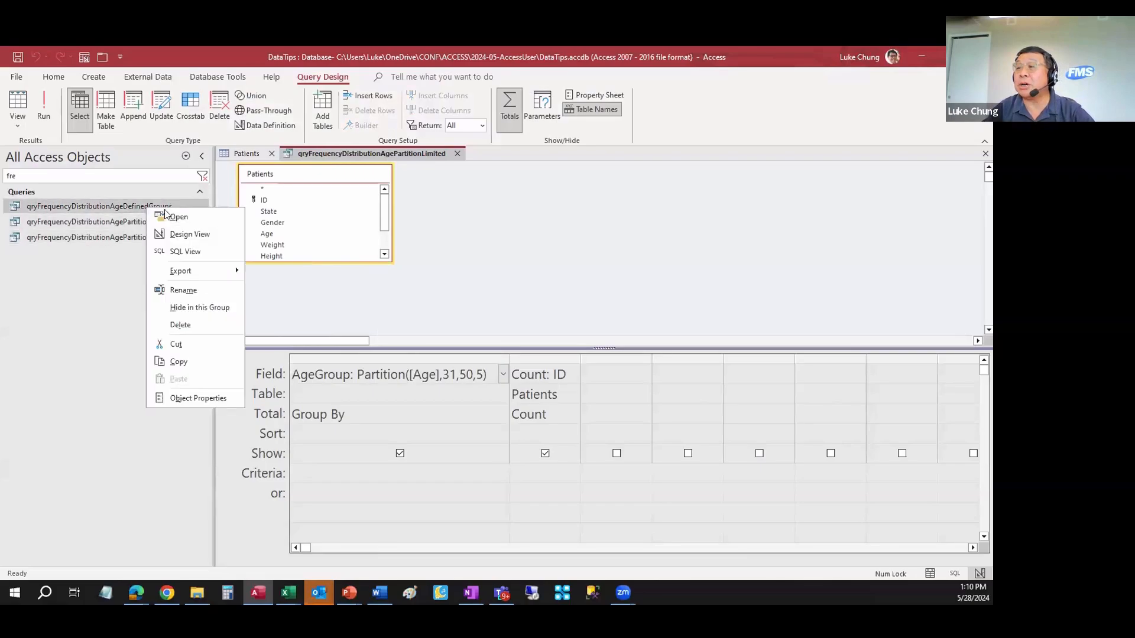
left_click(189, 234)
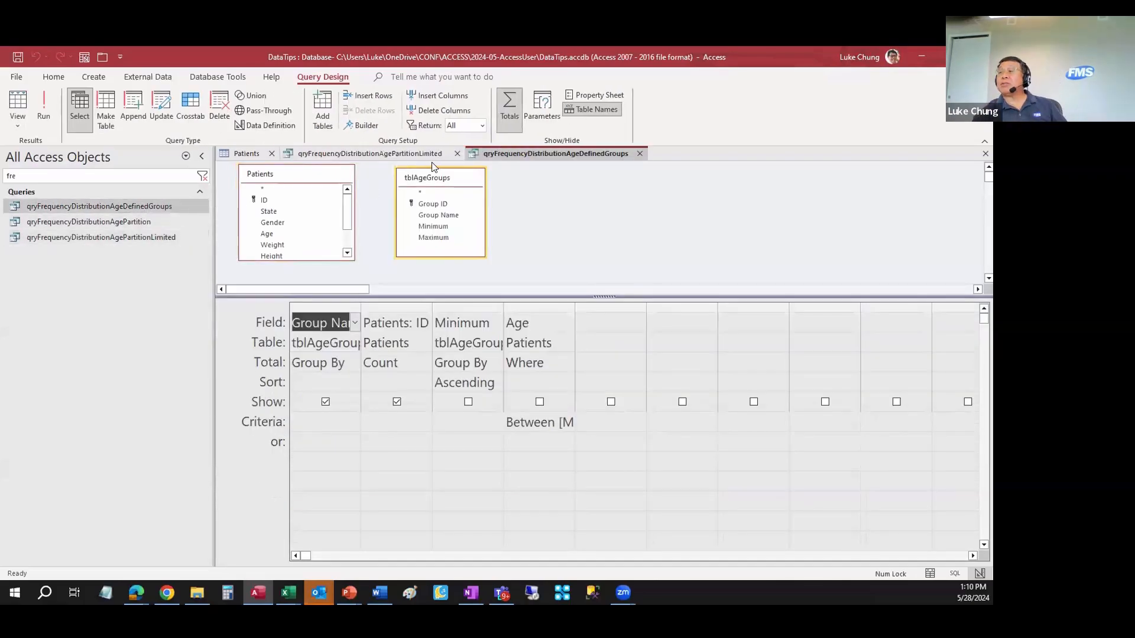
Step: Open the tblAgeGroups table from the query design and review its group names with their minimum and maximum ages
right_click(417, 177)
left_click(484, 191)
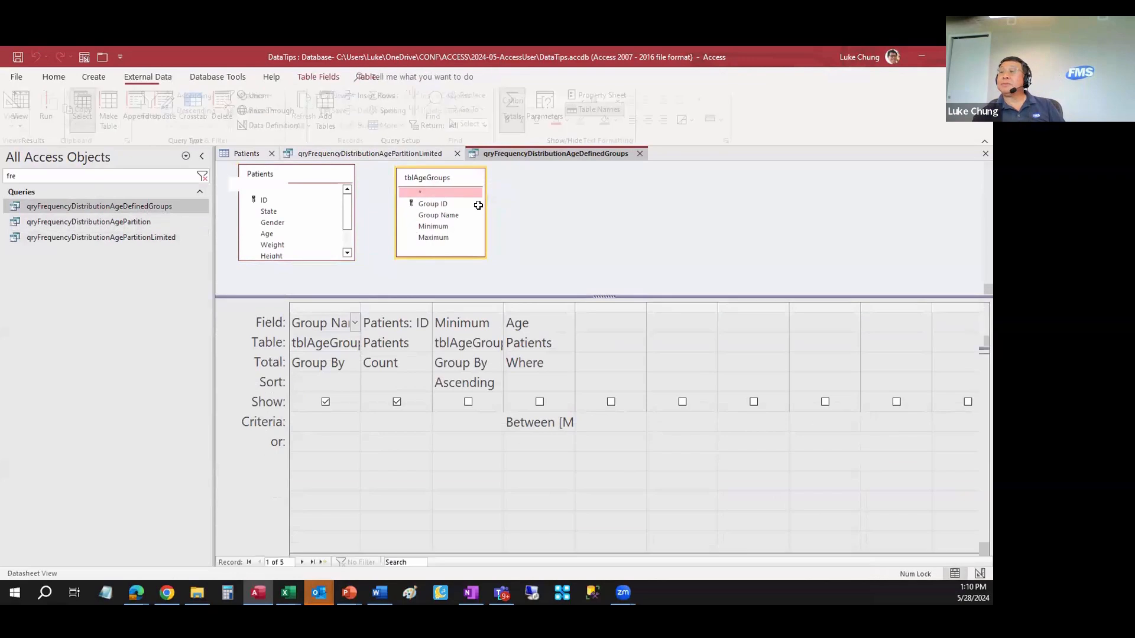
left_click(328, 215)
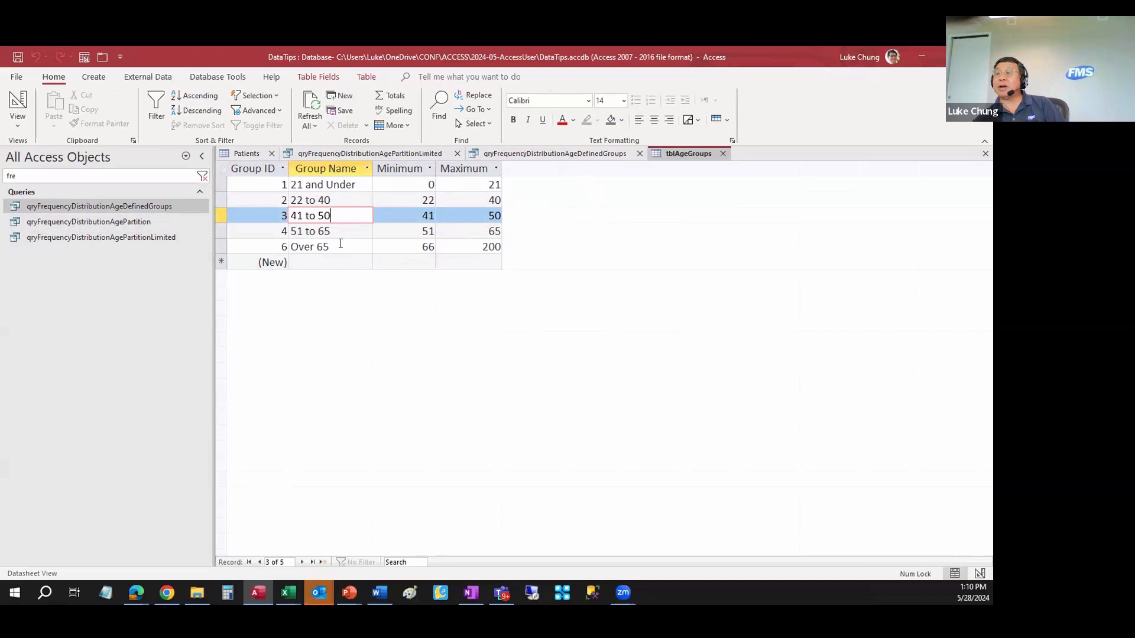
Step: View the patient count per defined age group in the qryFrequencyDistributionAgeDefinedGroups datasheet and return to its Design View
left_click(527, 150)
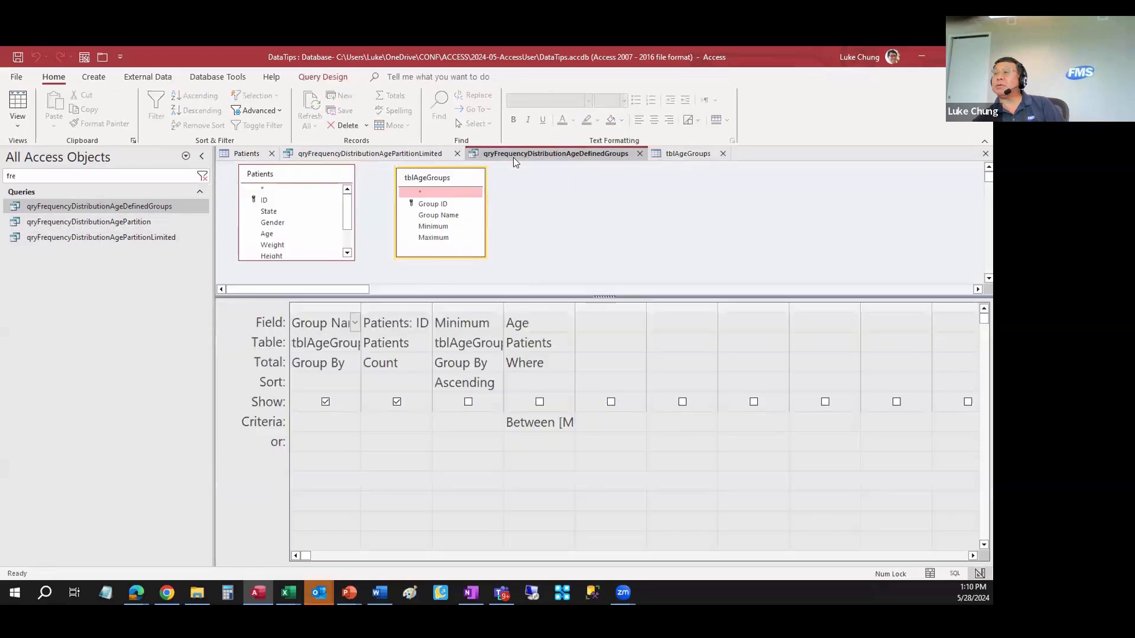
left_click(17, 102)
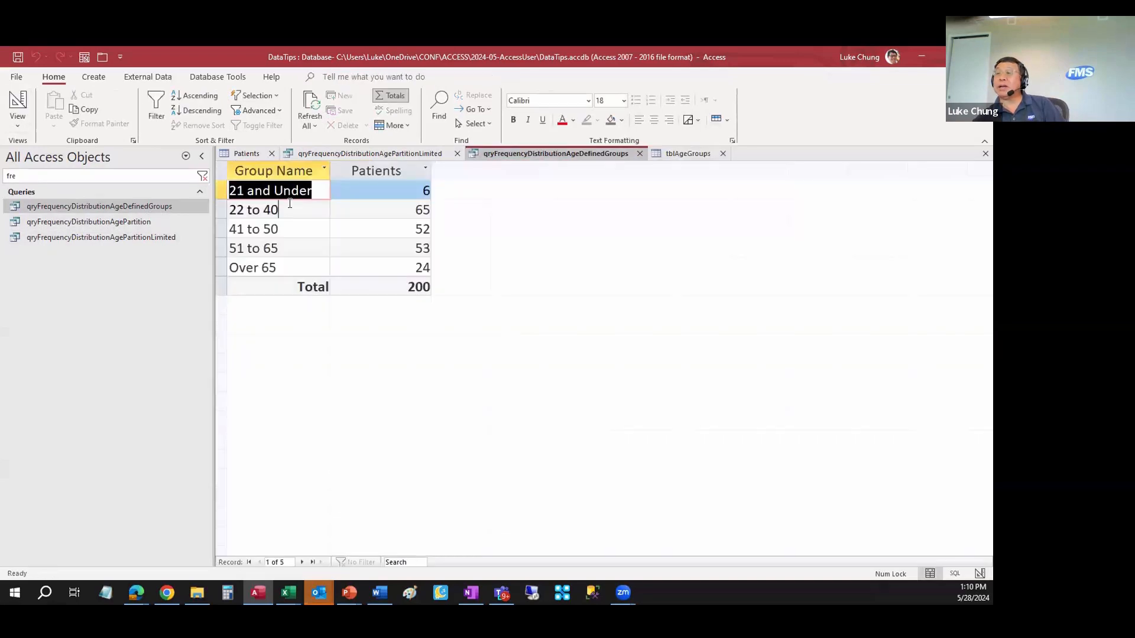
left_click(290, 203)
left_click(290, 248)
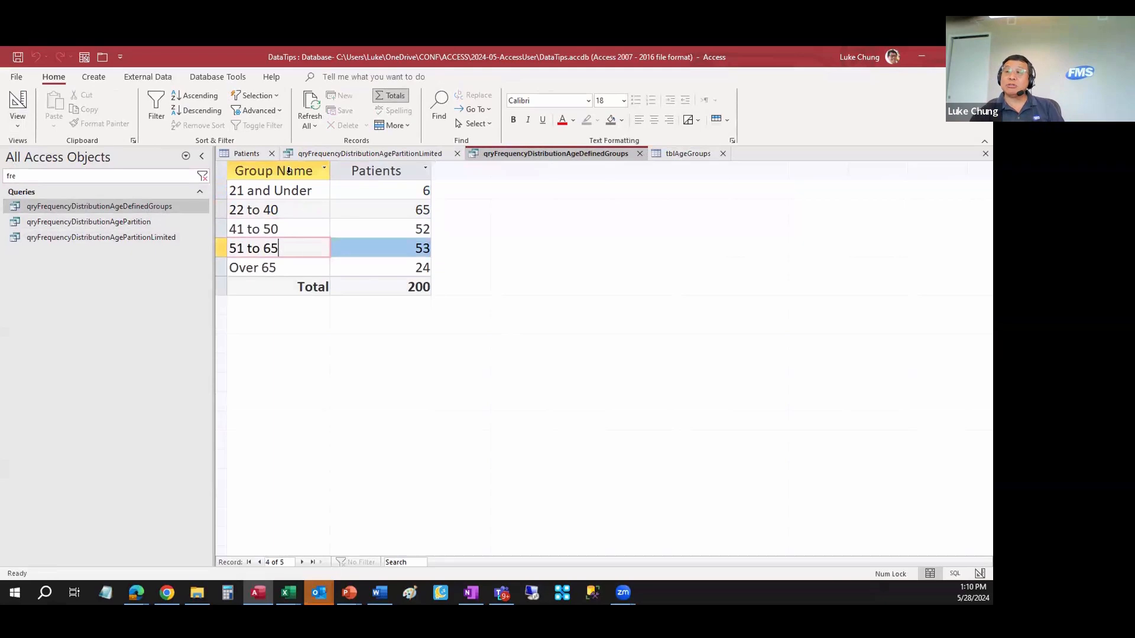
left_click(18, 101)
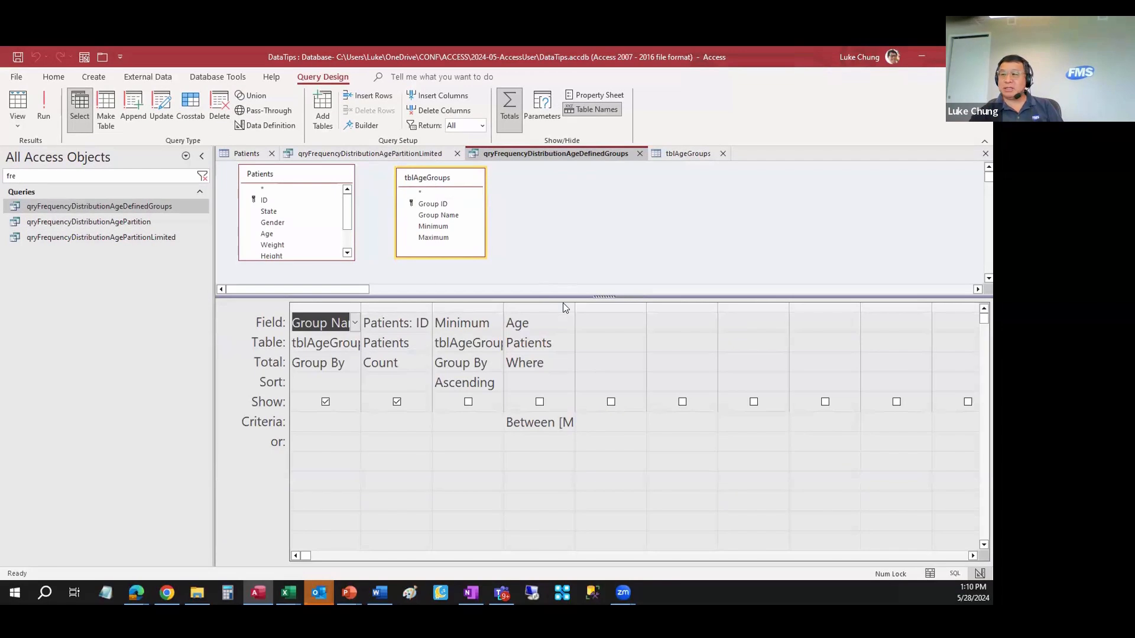
Step: Inspect the unjoined Patients and tblAgeGroups tables in the query design and recheck the intervals in tblAgeGroups
left_click(313, 177)
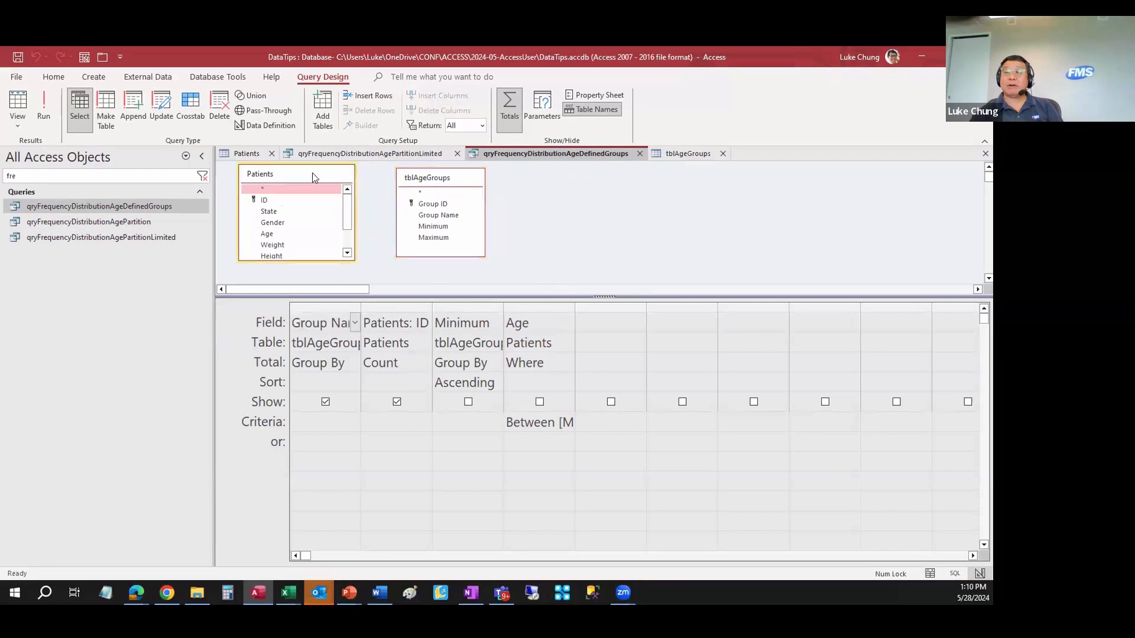
left_click(449, 183)
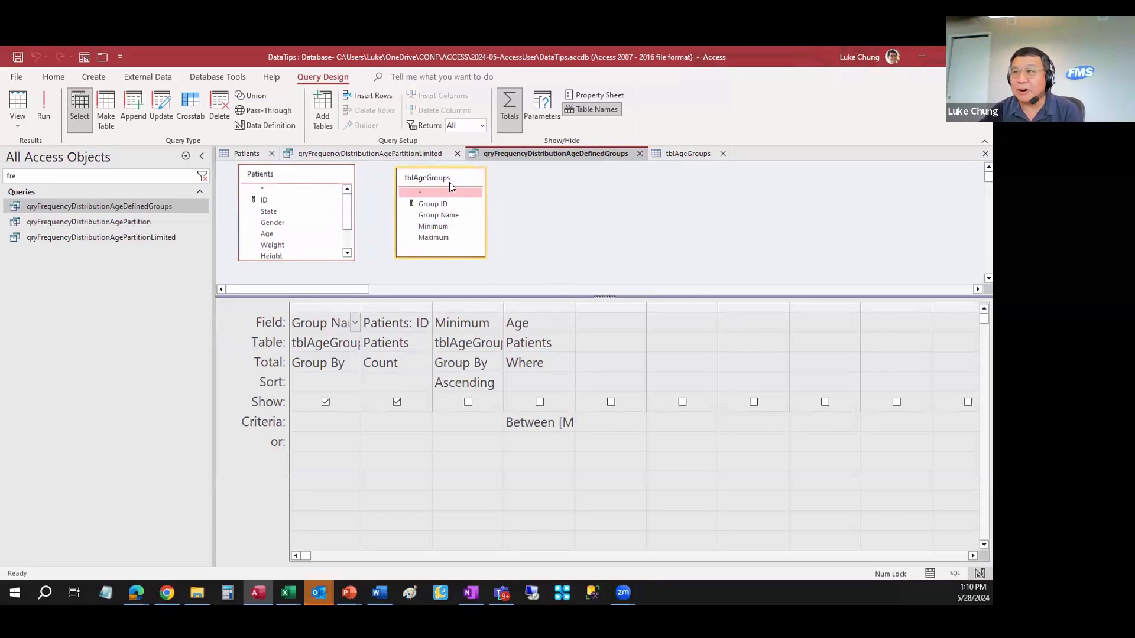
left_click(674, 153)
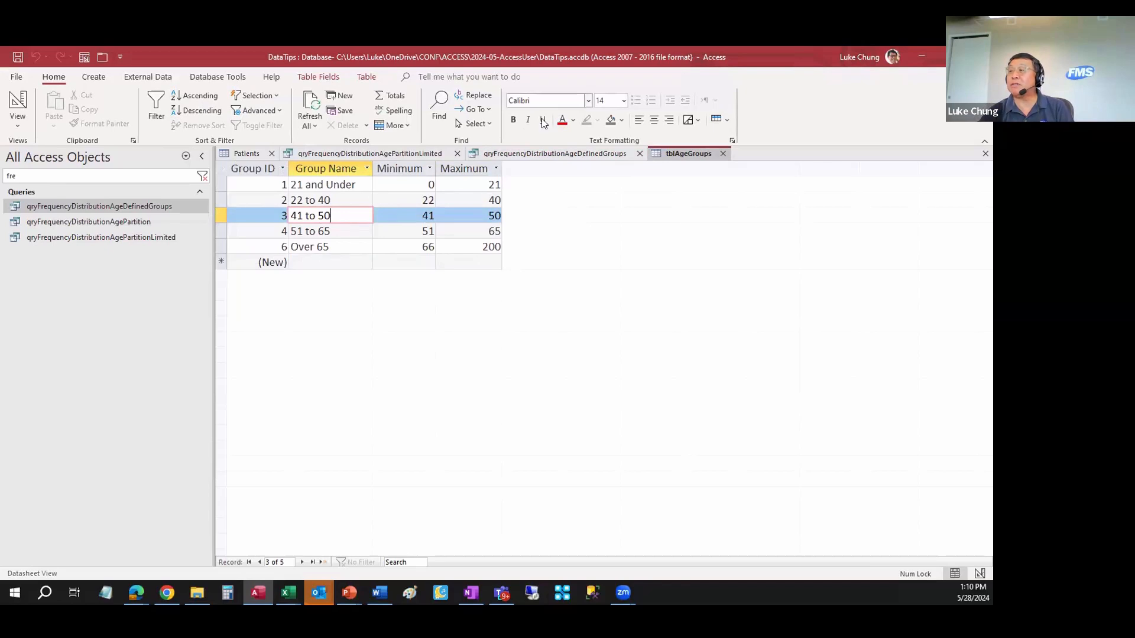
left_click(552, 154)
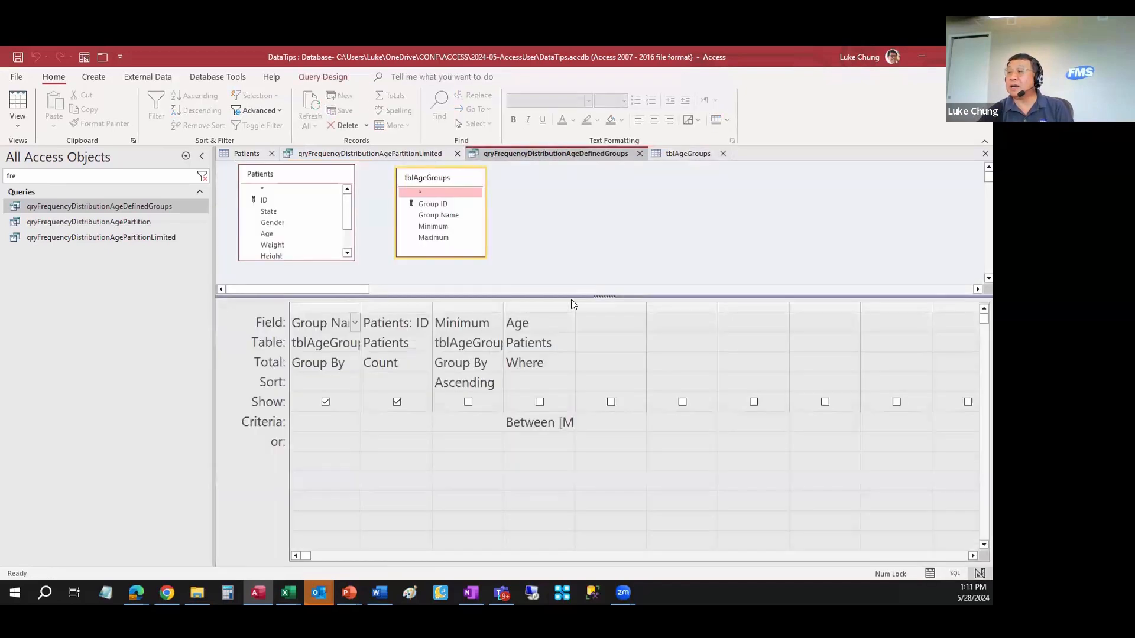
Step: Widen the Age, Minimum and Group Name columns in the design grid to fit their full contents, including the Age criteria
left_click_drag(575, 304, 573, 305)
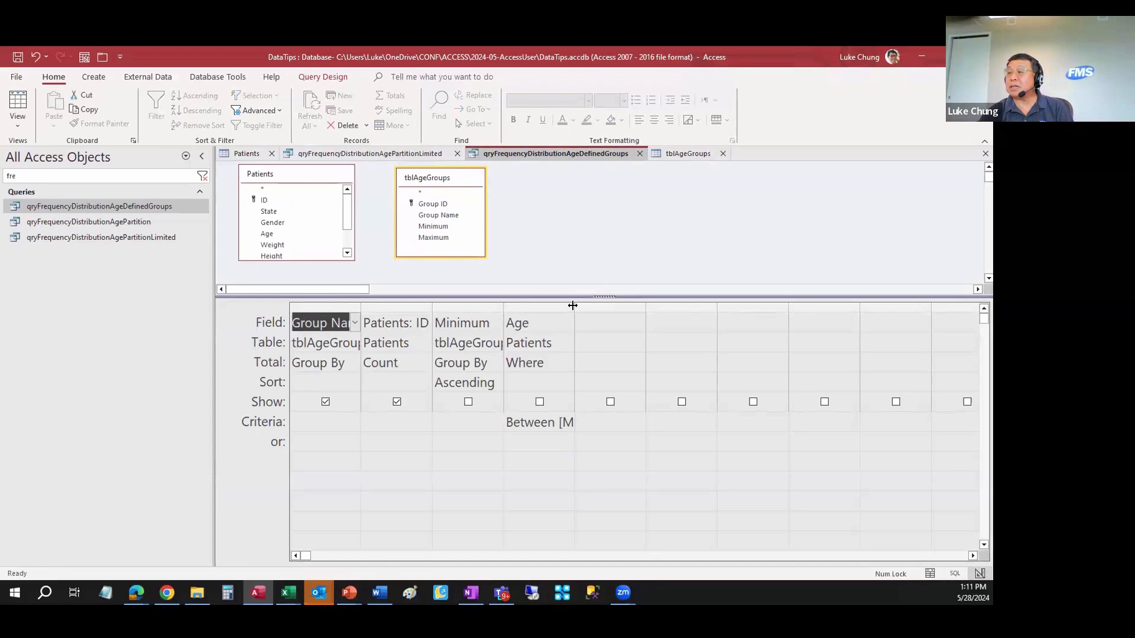
double_click(573, 305)
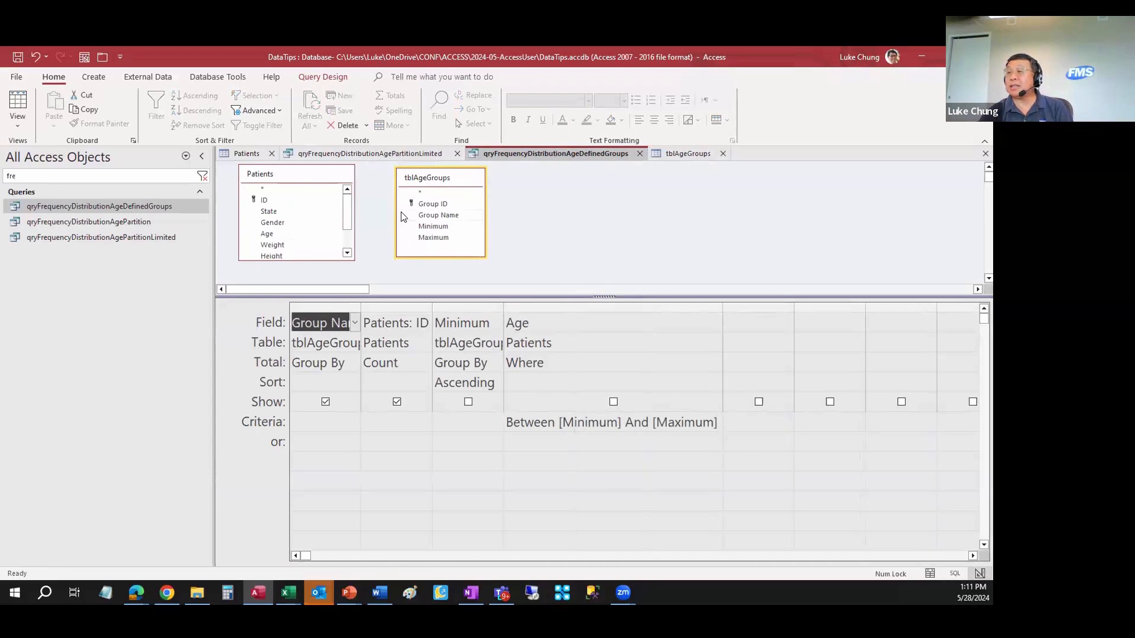
left_click(274, 233)
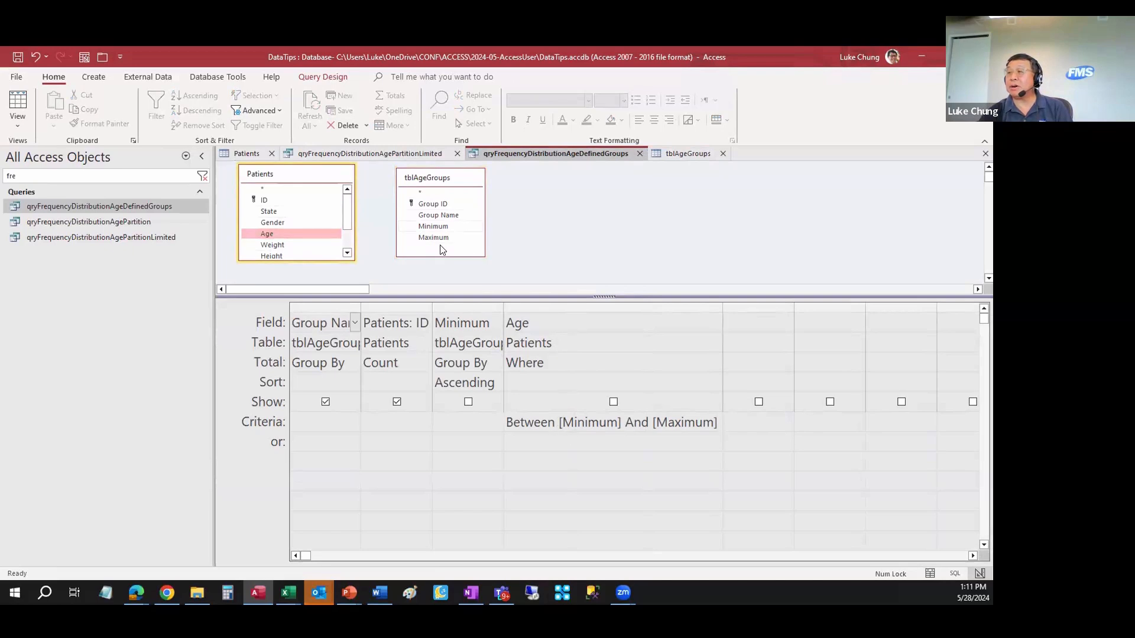
double_click(504, 304)
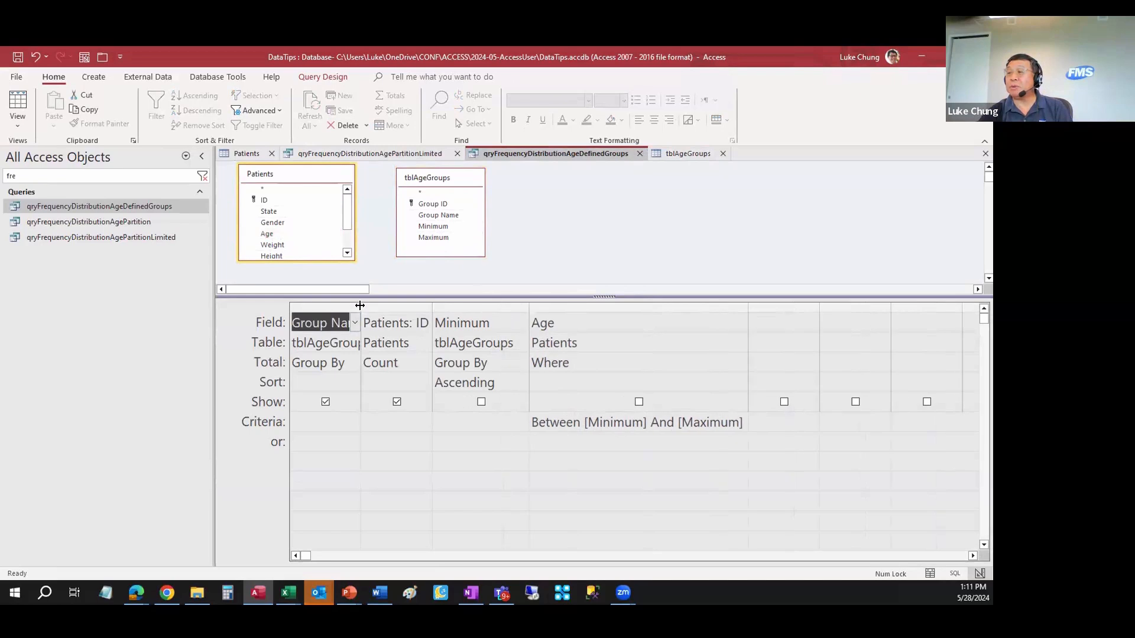
double_click(360, 304)
left_click(446, 216)
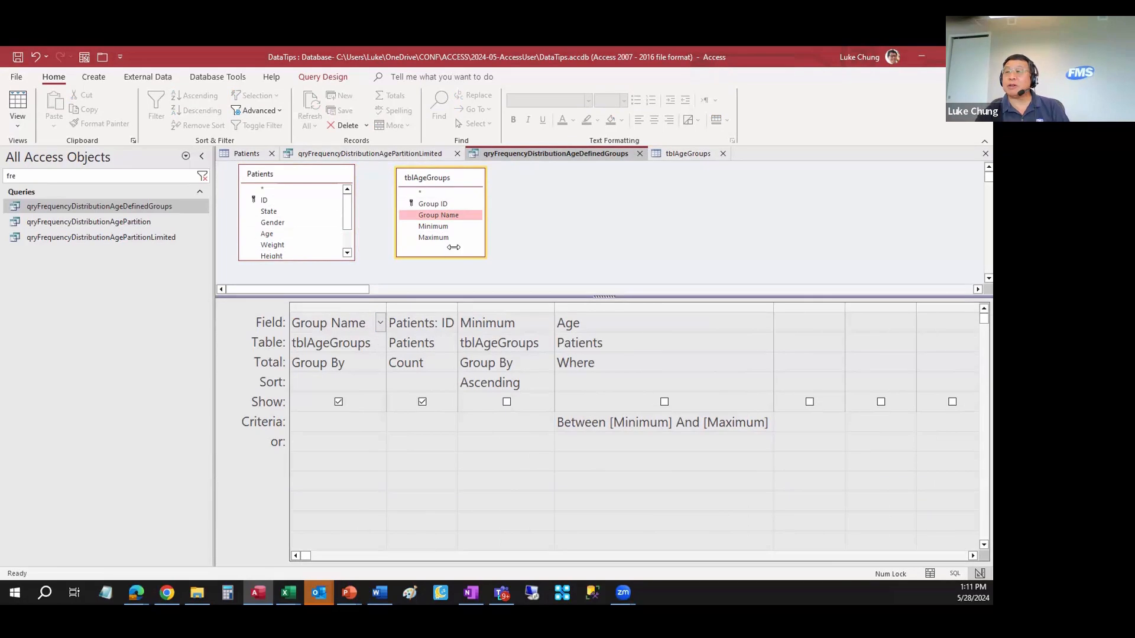
Step: Check the defined age groups query's datasheet again and switch the query to SQL View
left_click(17, 105)
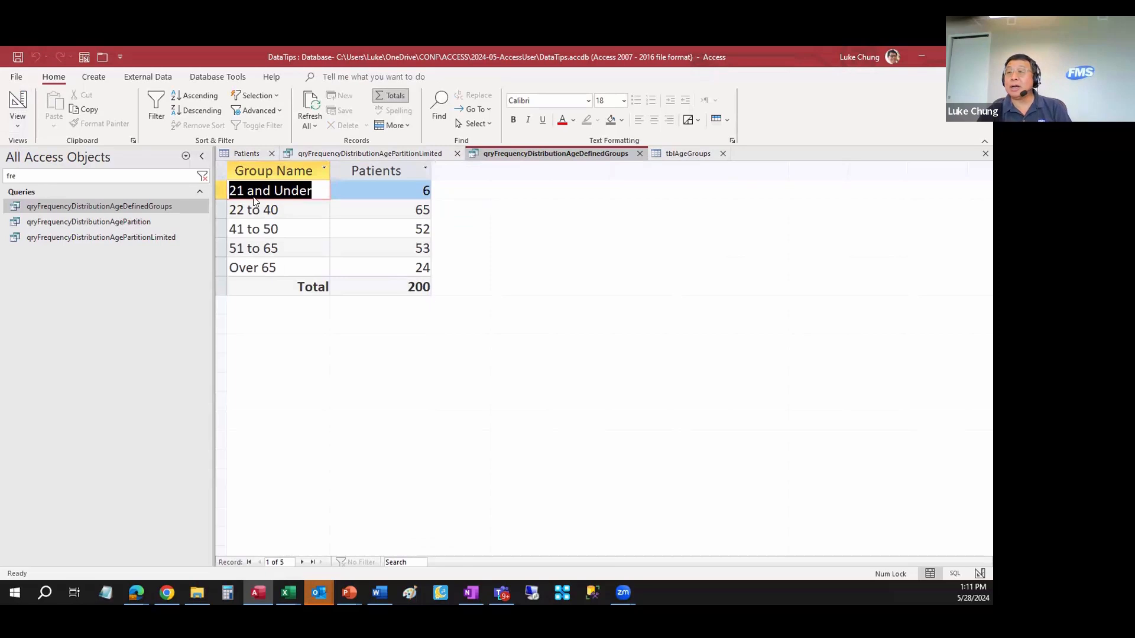
left_click(17, 104)
left_click(19, 127)
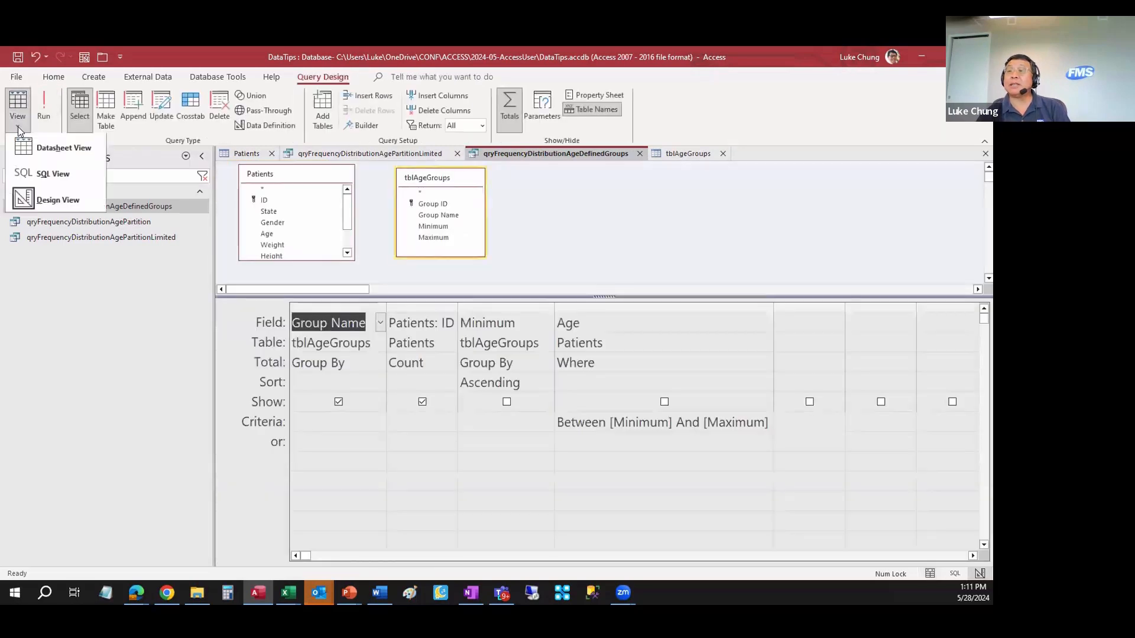
left_click(33, 168)
left_click(463, 228)
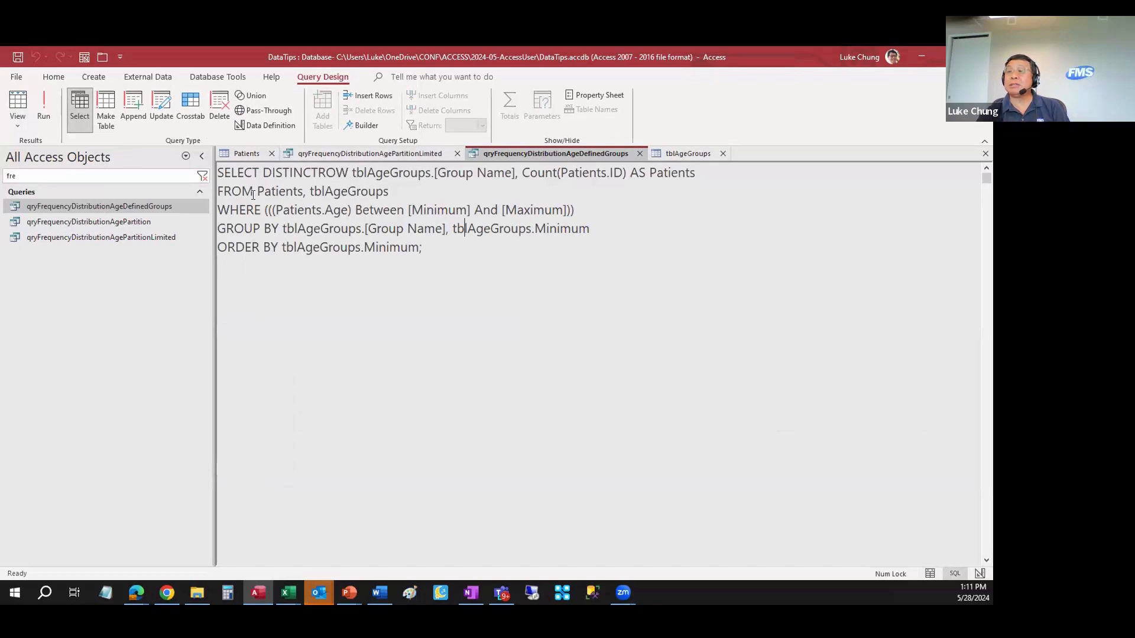
Step: Examine the FROM and WHERE clauses of the SQL statement and display the query's datasheet
left_click_drag(275, 211, 498, 189)
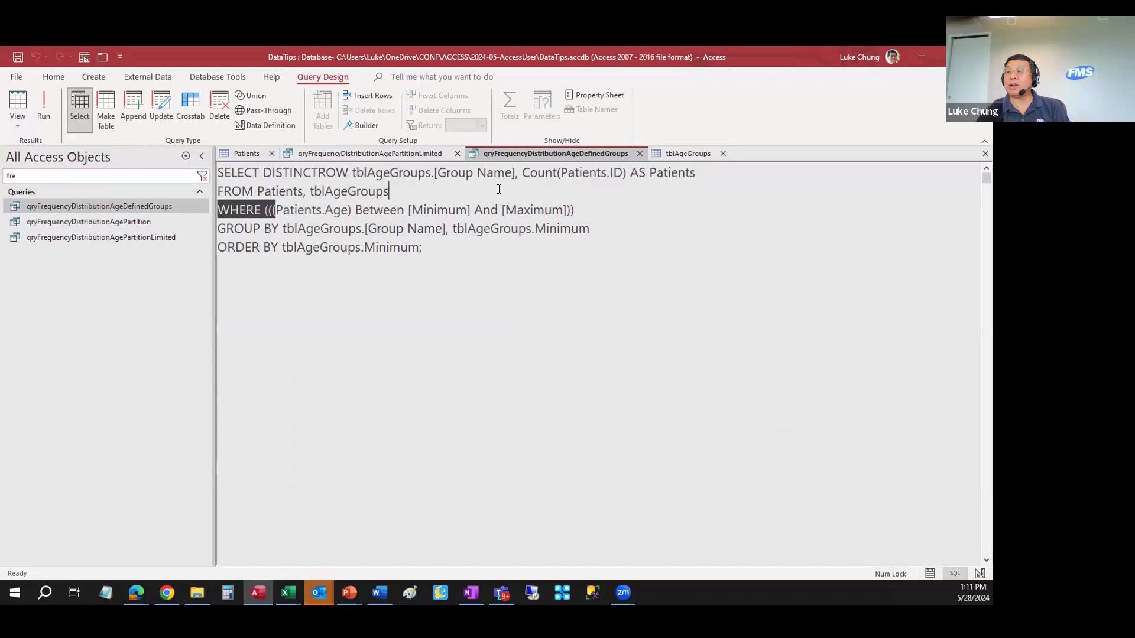
left_click_drag(582, 193, 588, 213)
left_click(588, 213)
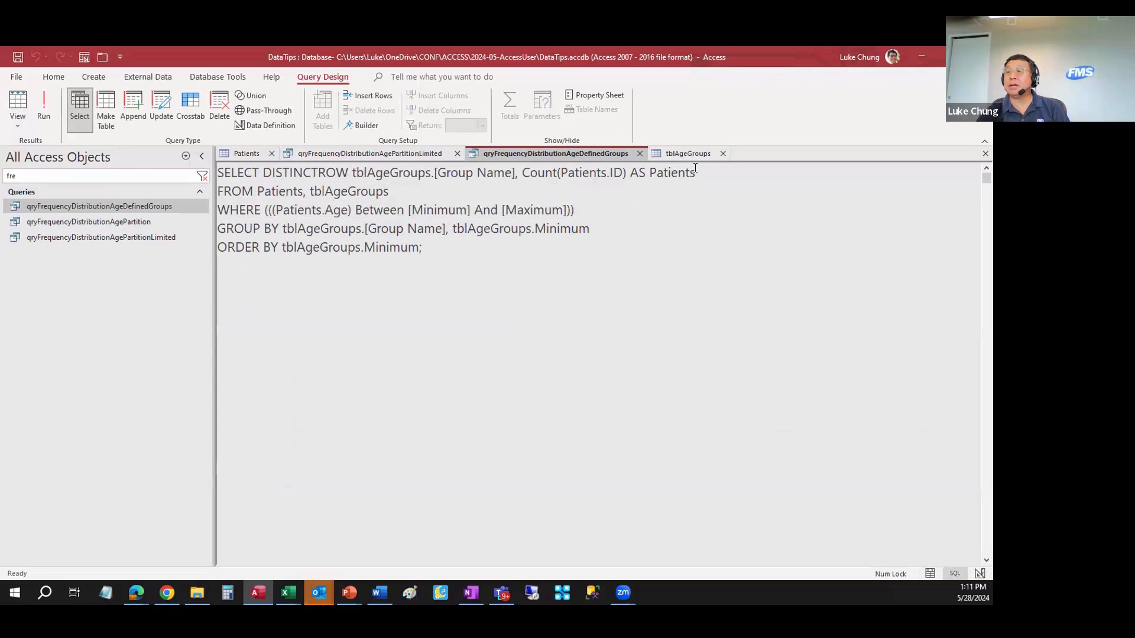
left_click(12, 106)
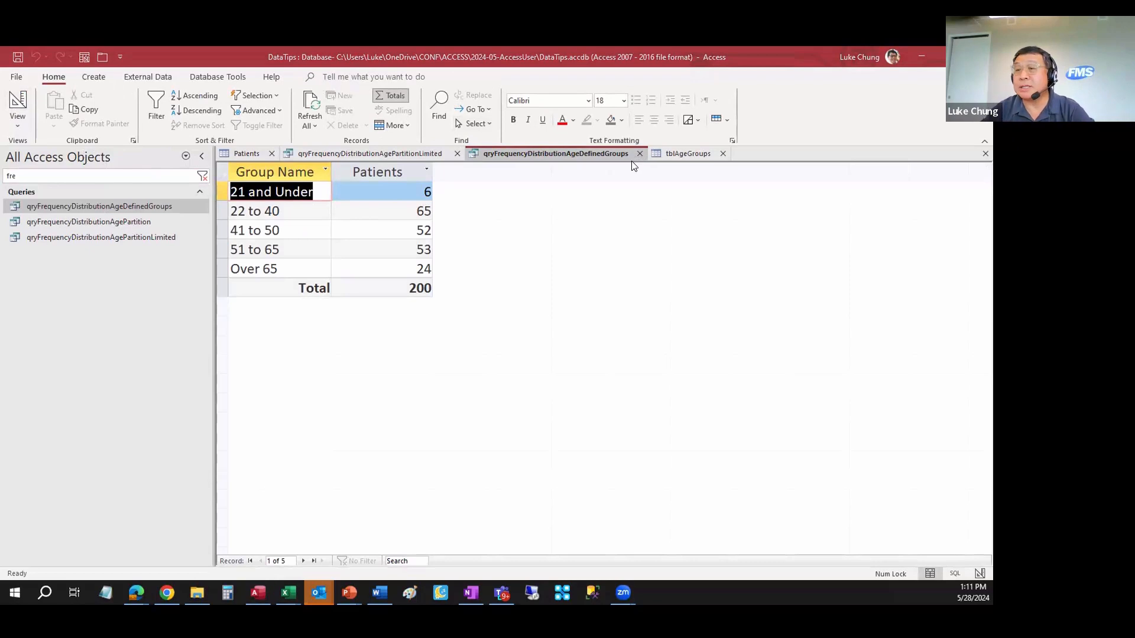
Step: Advance the PowerPoint slides to Not-In Queries (Outer Joins) and return to Access with the objects filtered by qrypa
key("alt+Tab")
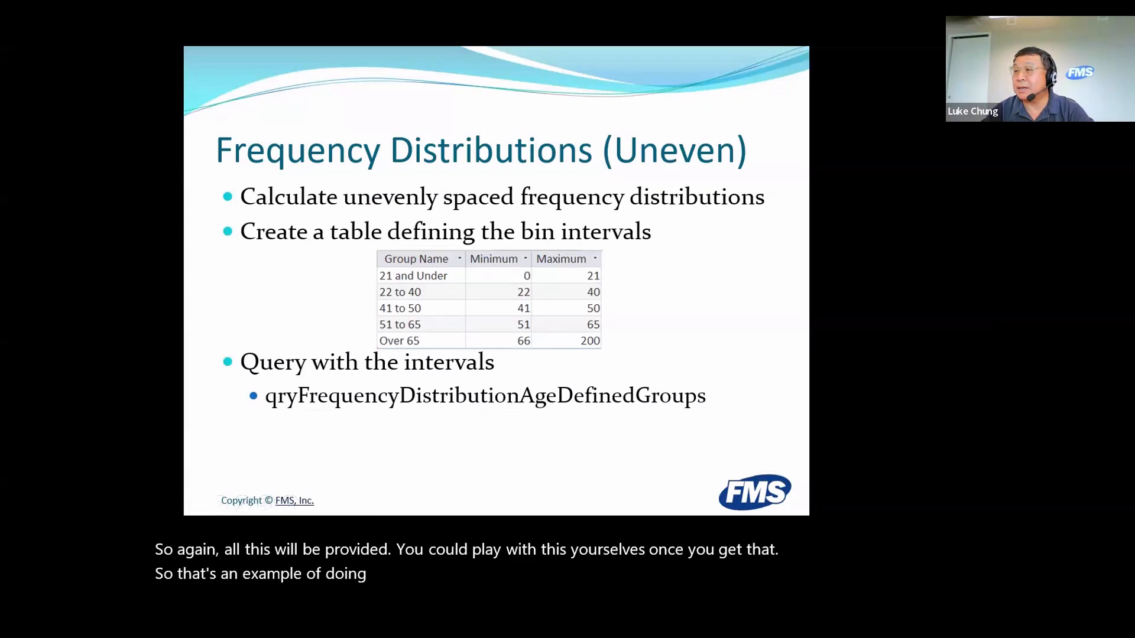
key("Right")
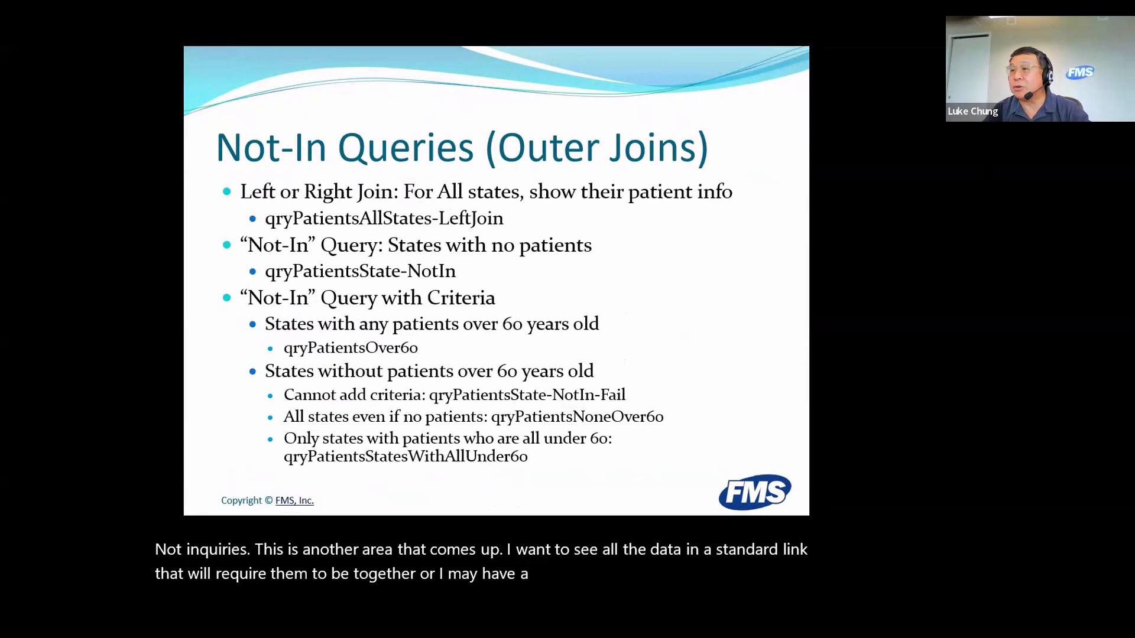
key("alt+Tab")
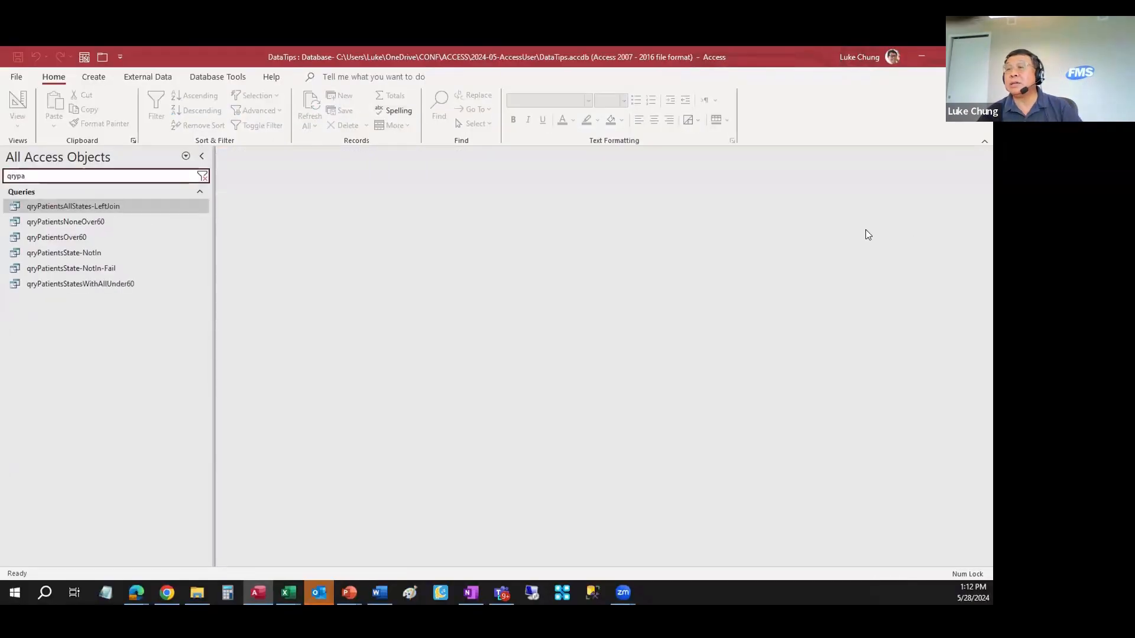
Step: Open qryPatientsState-NotIn in Design View and shift the Patients table slightly in the diagram
left_click(104, 250)
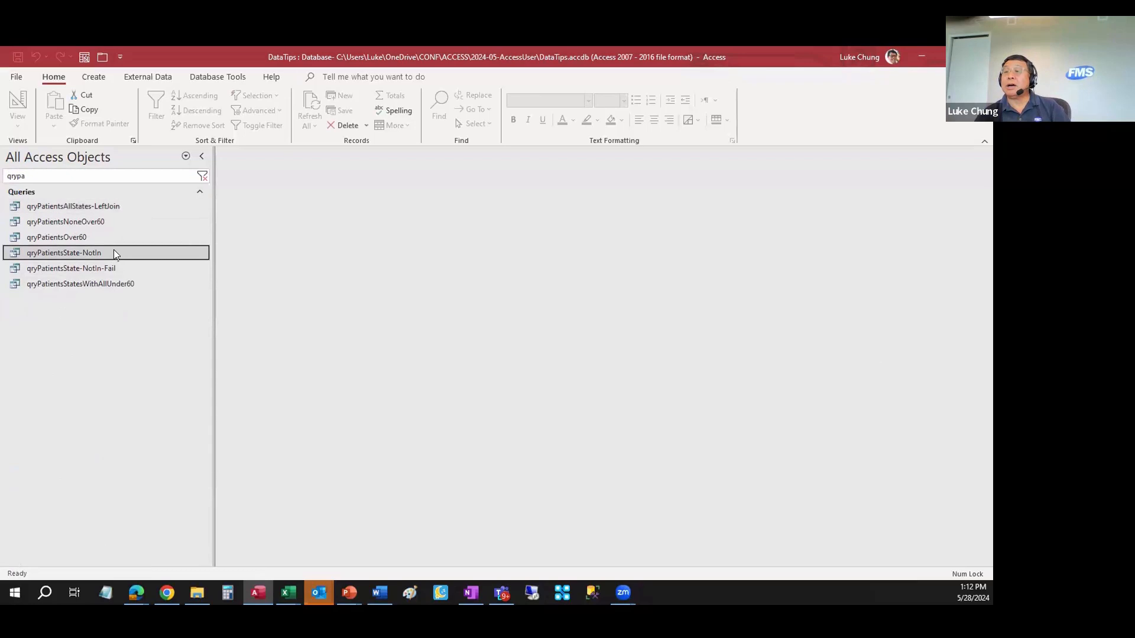
right_click(114, 251)
left_click(158, 277)
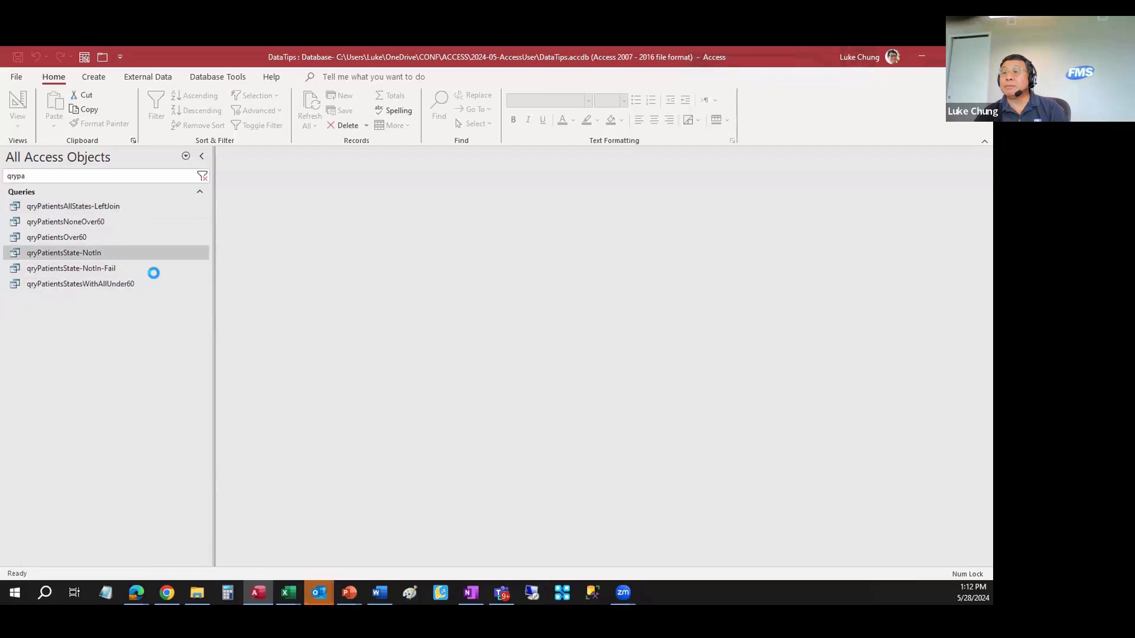
left_click_drag(400, 178, 393, 176)
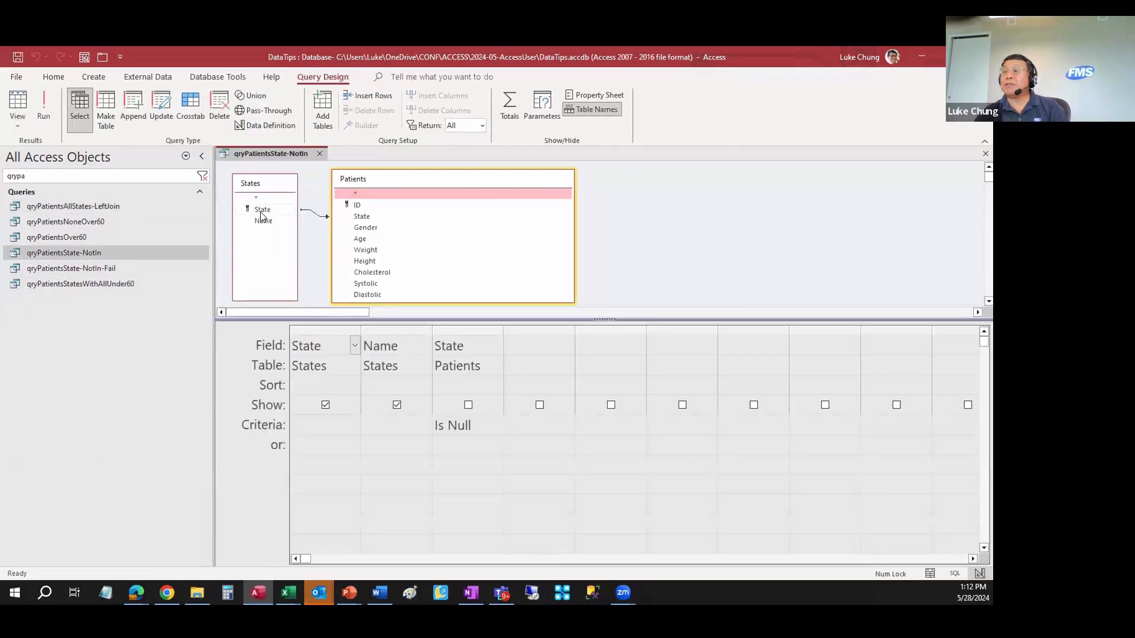
Step: Open the States table from the query's diagram and look through its state records
left_click(264, 182)
right_click(264, 181)
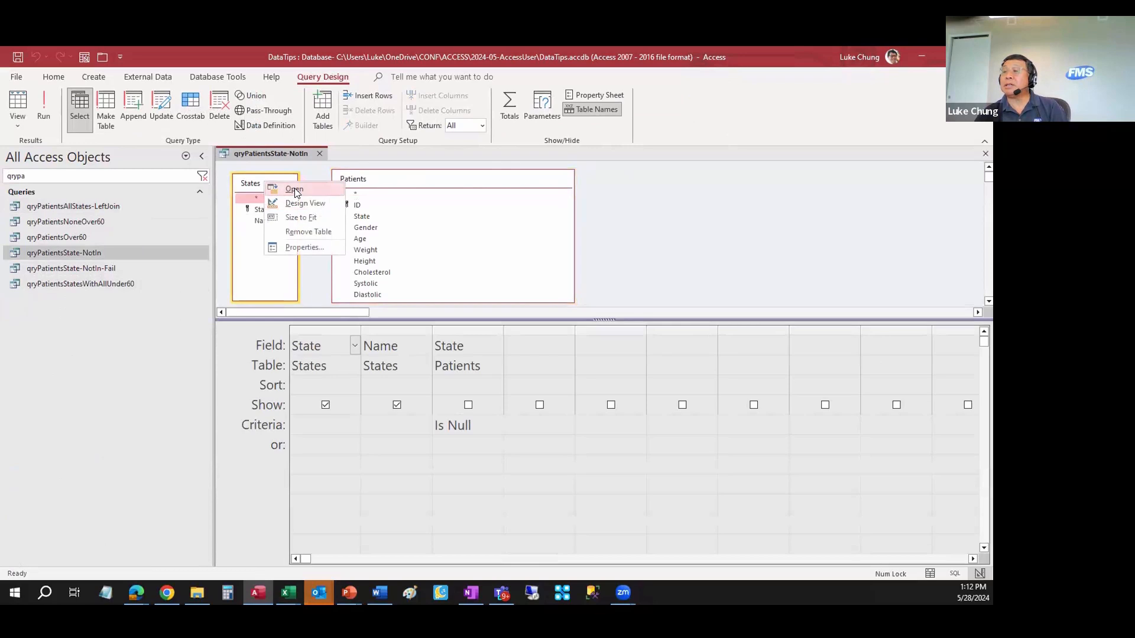
left_click(293, 188)
scroll(328, 311, "down", 11)
scroll(328, 312, "up", 6)
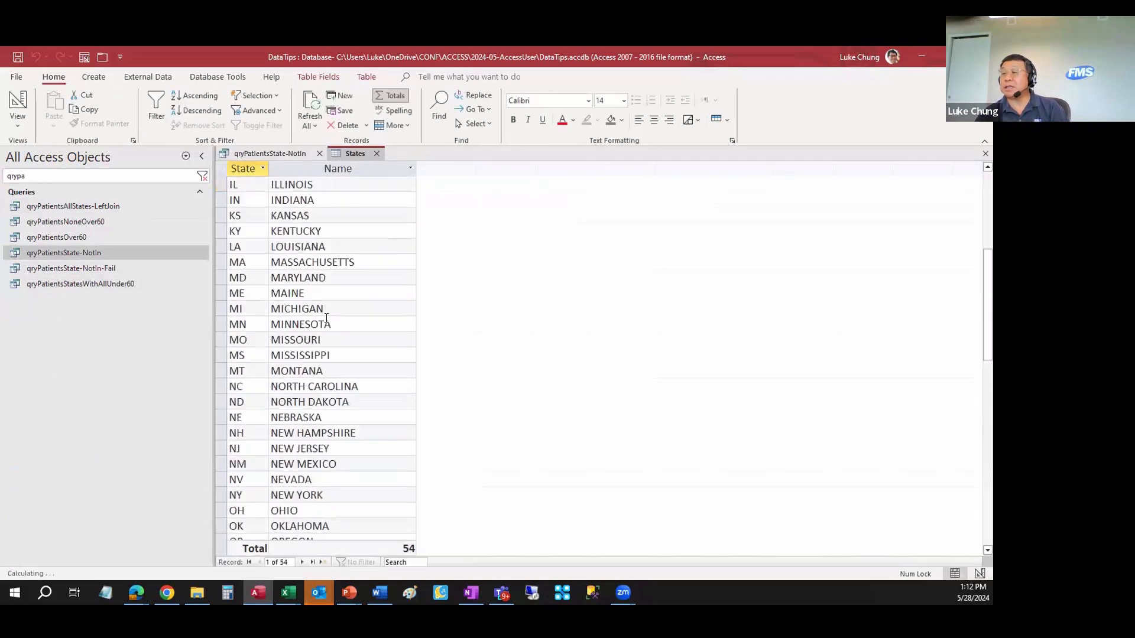
scroll(315, 378, "down", 7)
scroll(343, 376, "up", 12)
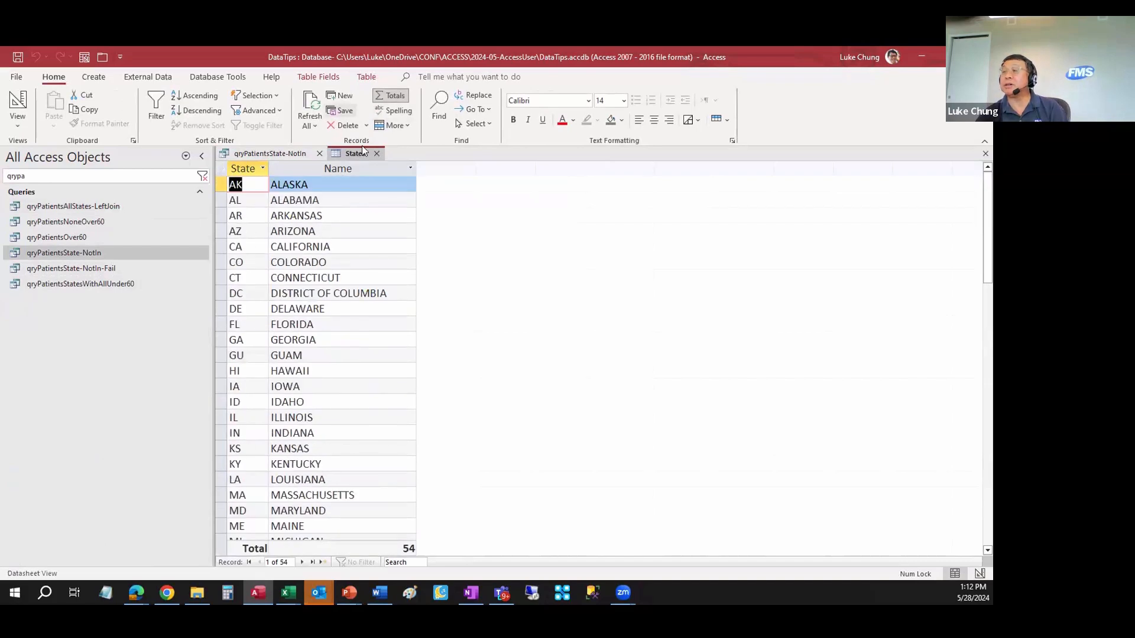
Step: Open the Patients table from qryPatientsState-NotIn, highlight its State column, and return to the query's design
left_click(276, 153)
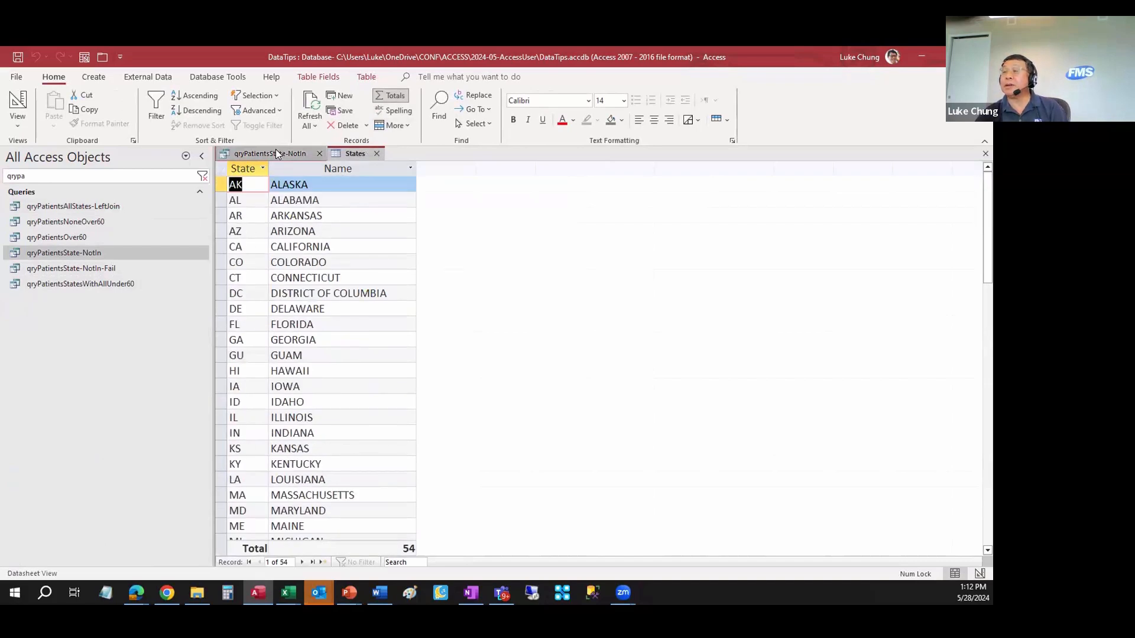
right_click(408, 185)
left_click(450, 188)
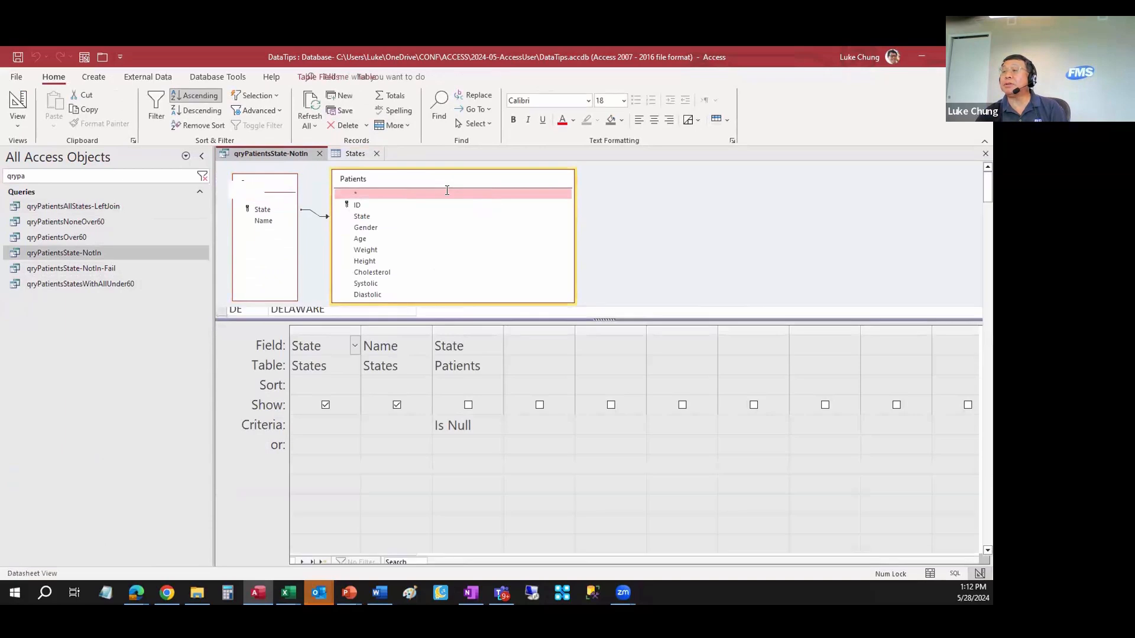
left_click(292, 170)
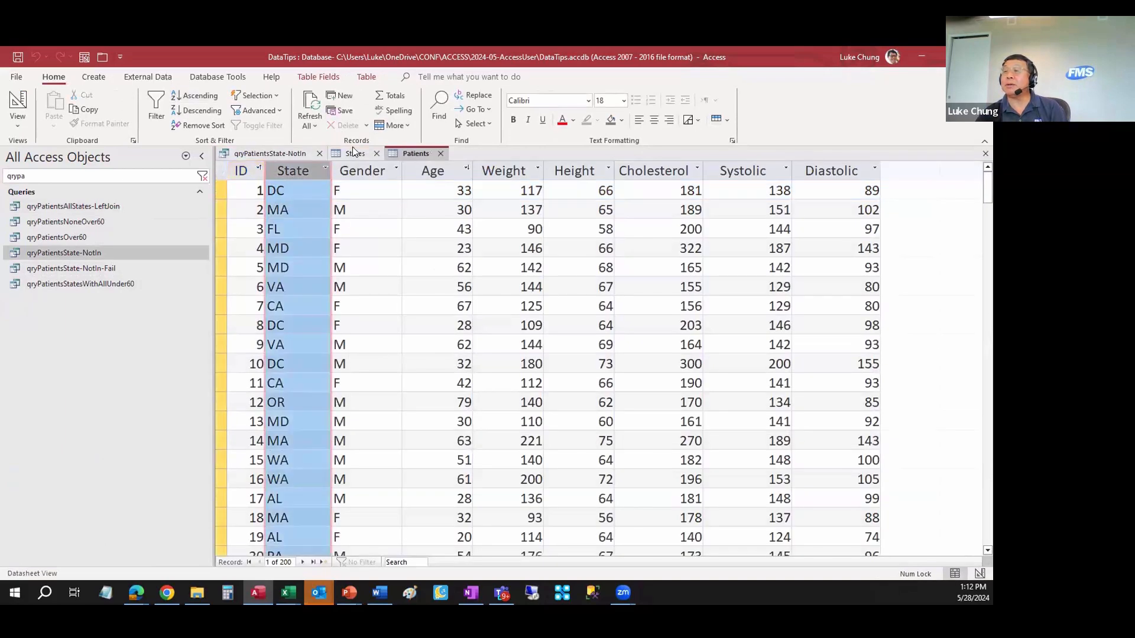
left_click(355, 153)
left_click(270, 153)
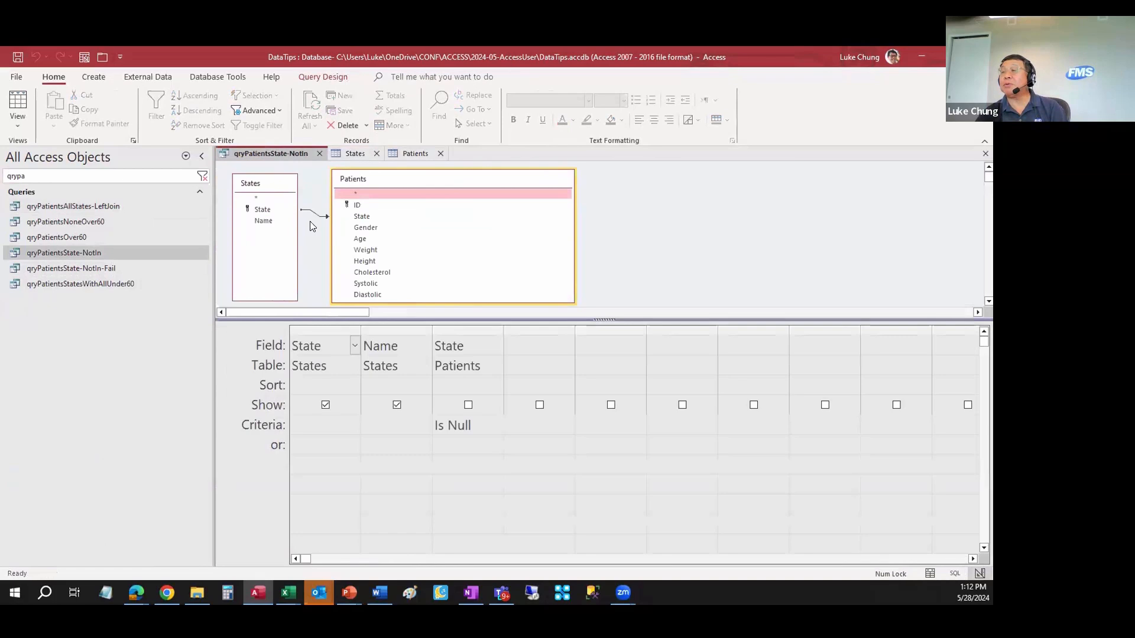
Step: Change the States–Patients join to include only rows with equal joined fields, then check the datasheet and return to Design View
double_click(314, 216)
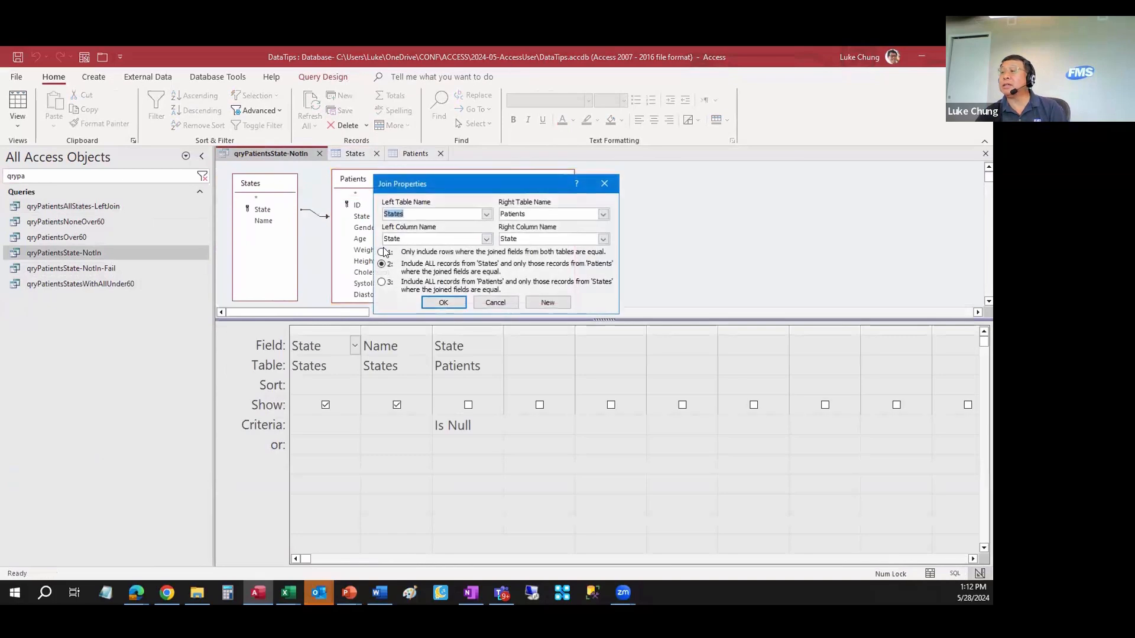
left_click(443, 303)
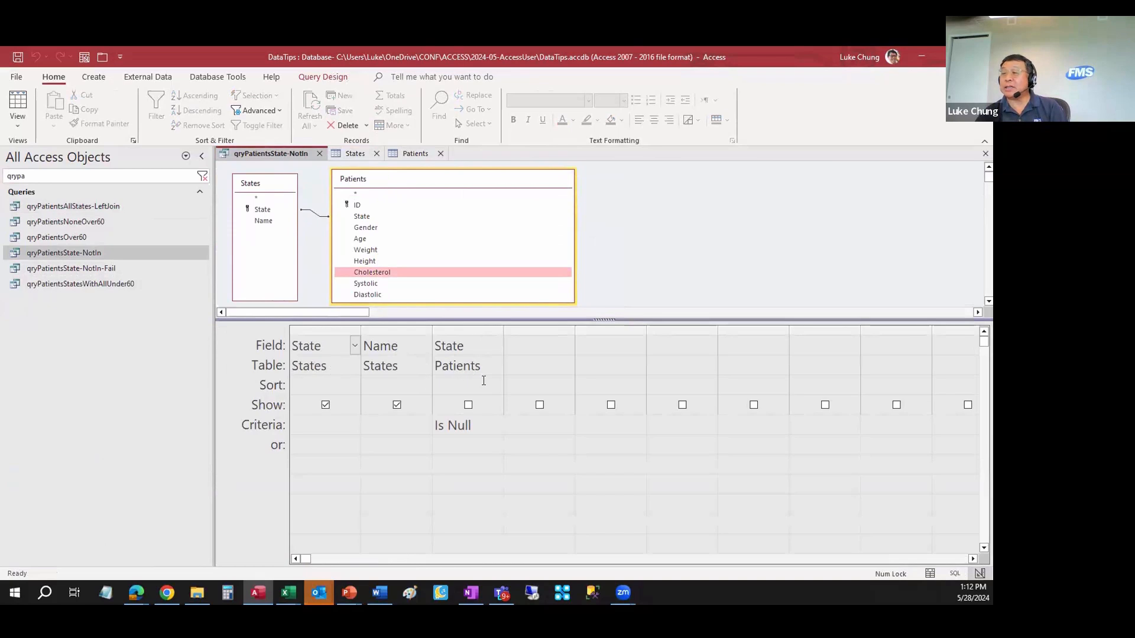
left_click(22, 97)
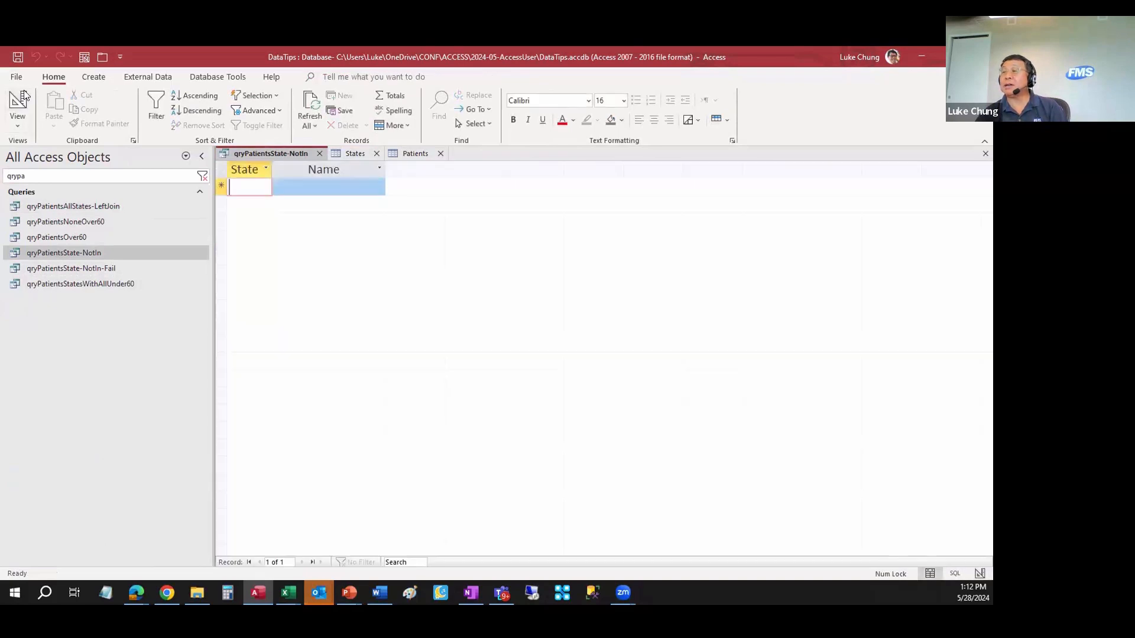
left_click(23, 95)
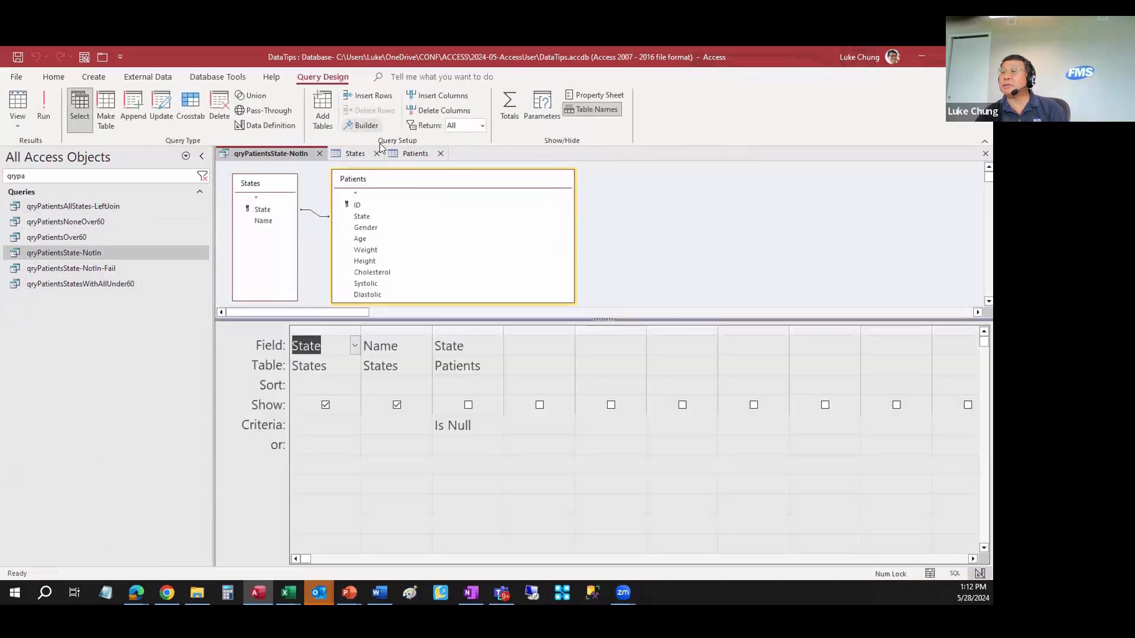
Step: Highlight the join line and the Is Null criteria column, then close qryPatientsState-NotIn without saving its design changes
left_click(316, 218)
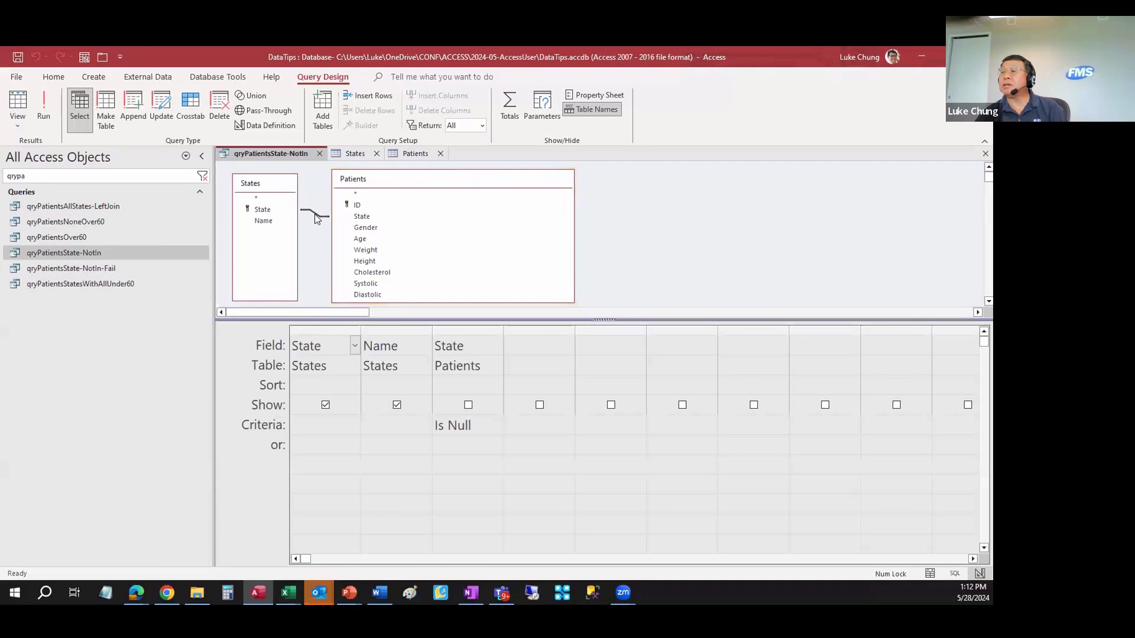
left_click(470, 327)
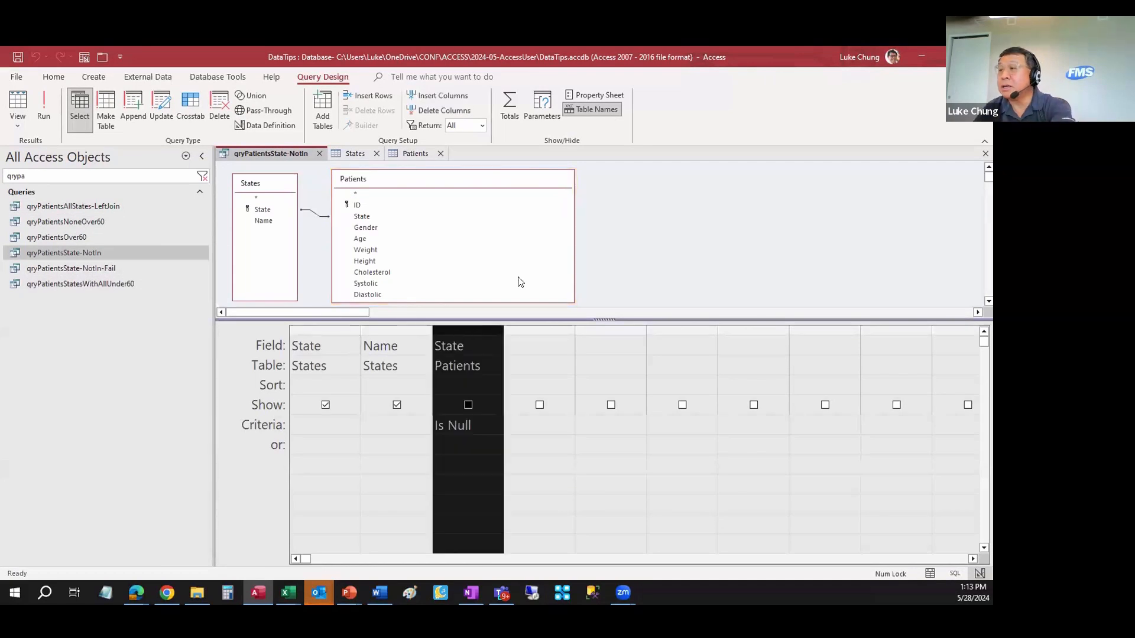
left_click(319, 154)
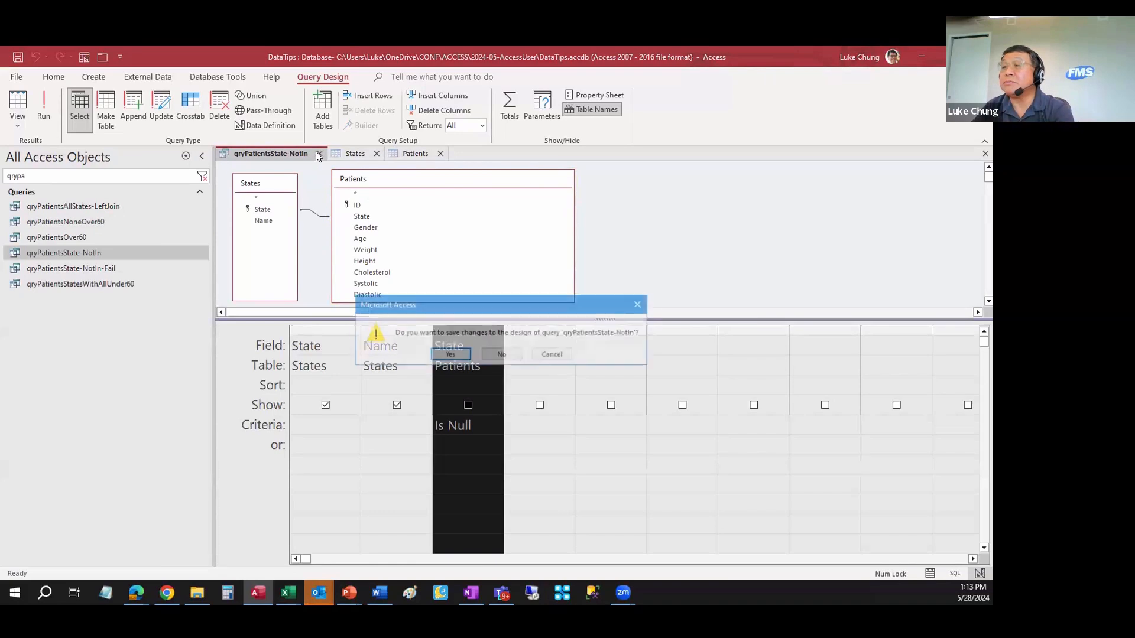
left_click(506, 353)
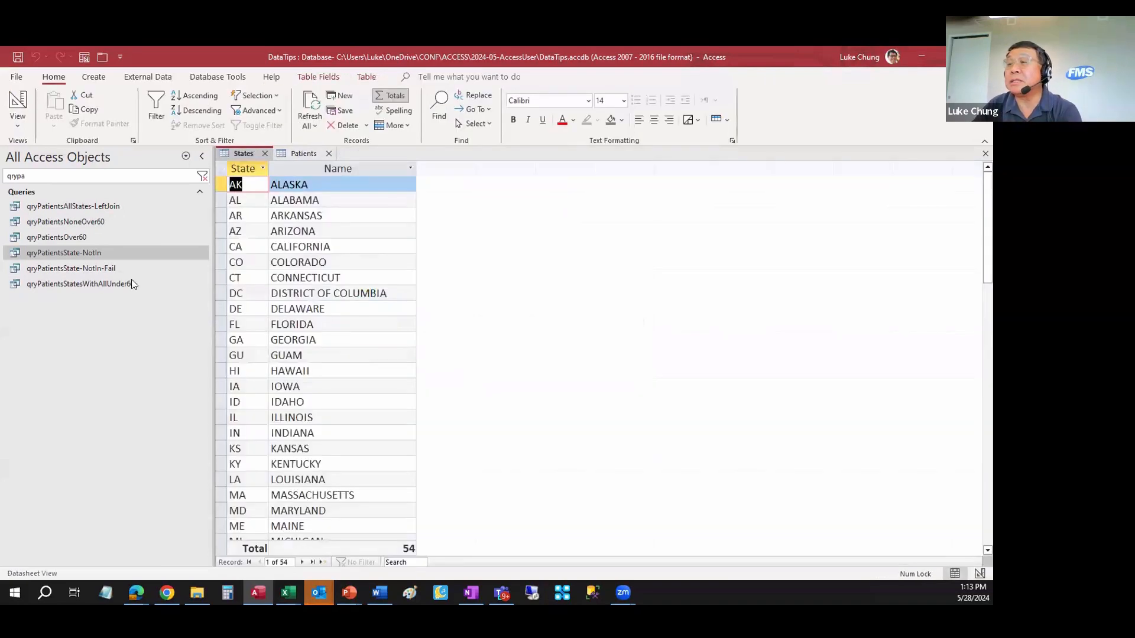
Step: Open qryPatientsAllStates-LeftJoin in Design View and examine its datasheet of states with maximum age and average cholesterol
right_click(116, 206)
left_click(165, 228)
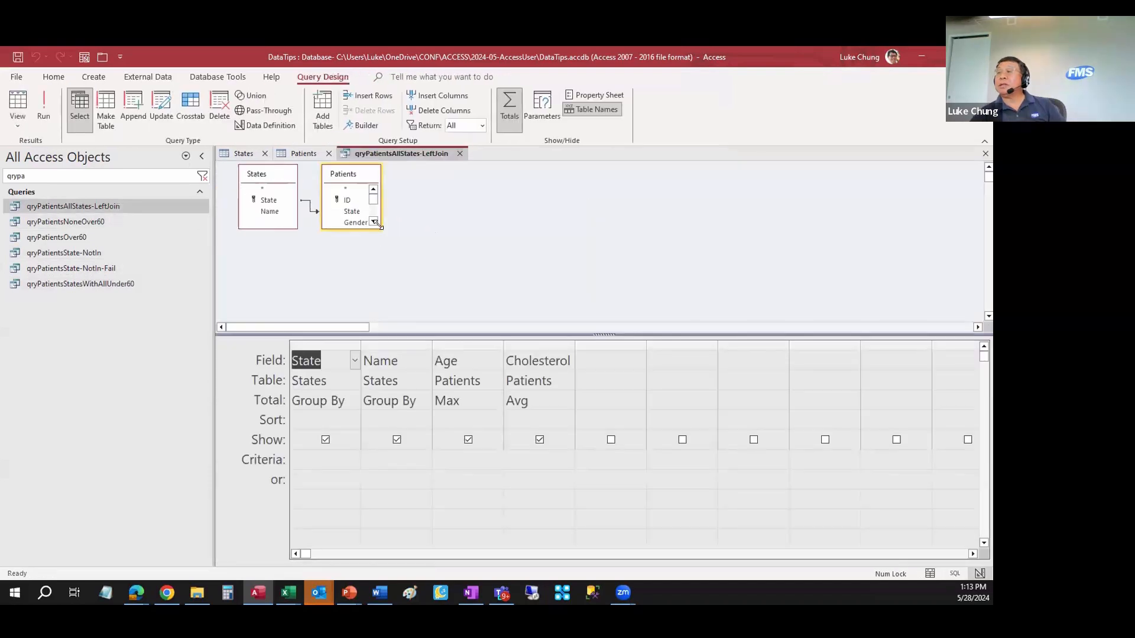
left_click(374, 240)
left_click(24, 99)
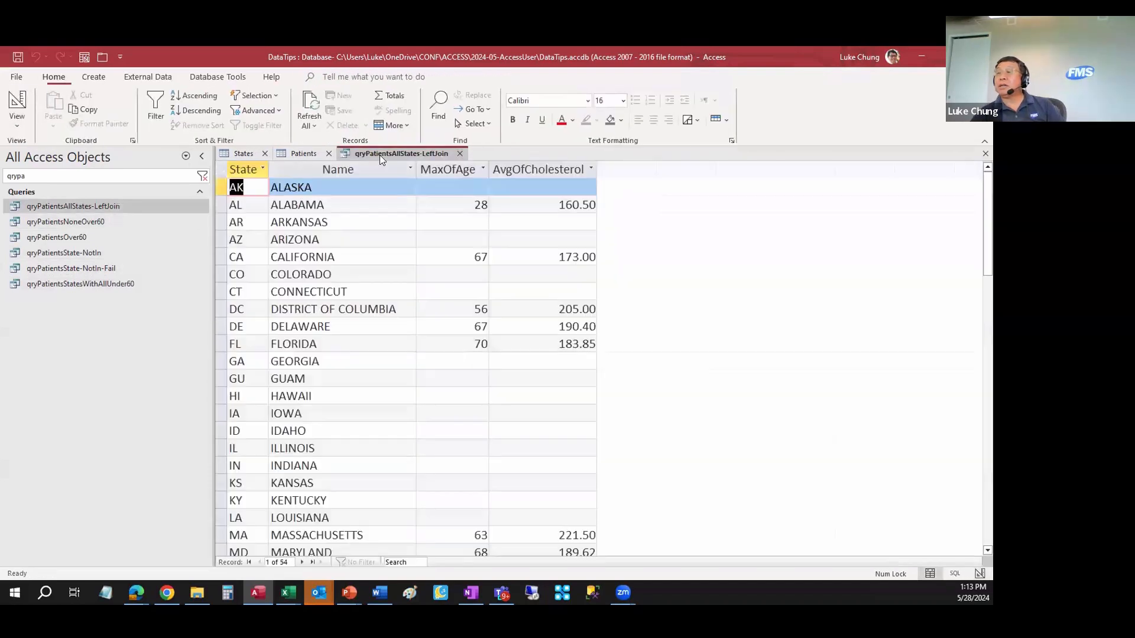
scroll(354, 279, "down", 3)
scroll(353, 280, "up", 3)
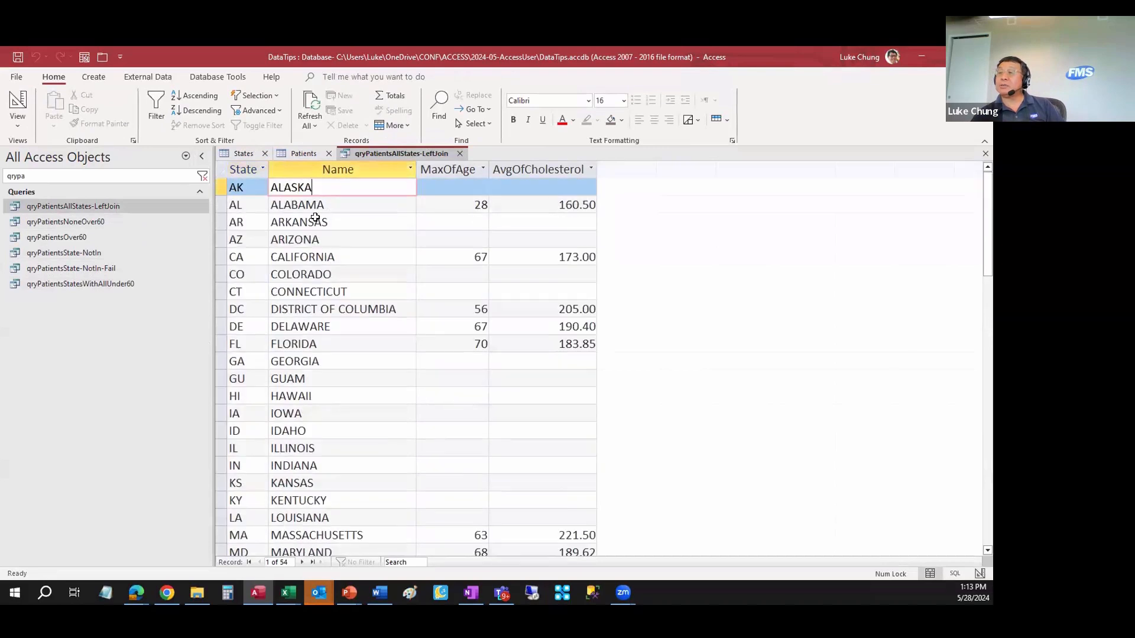
key("Down")
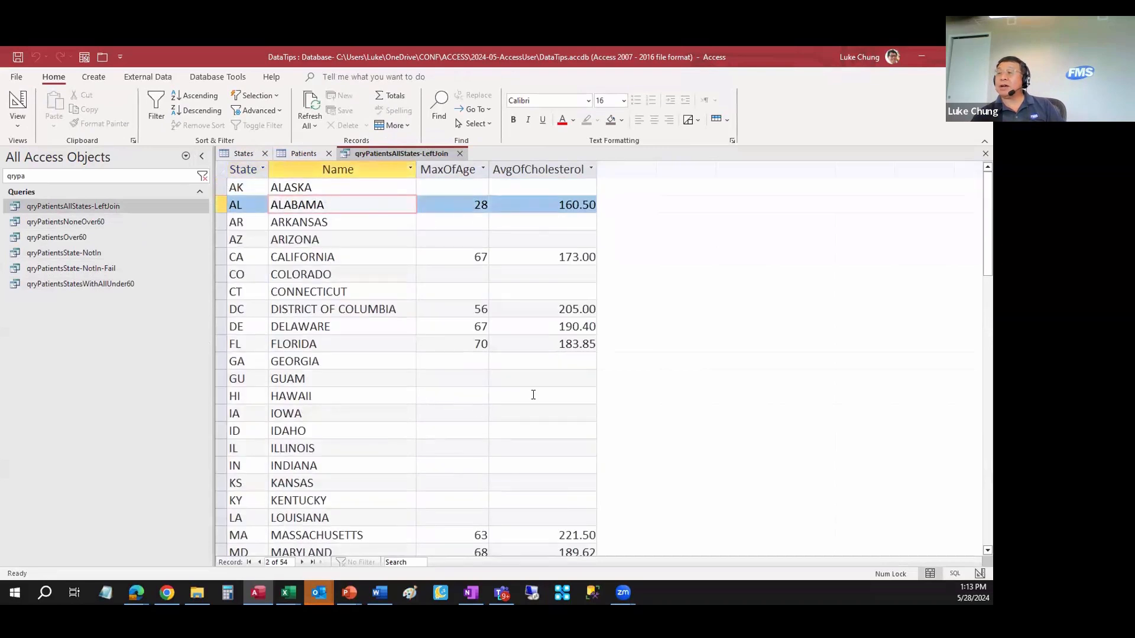
Step: Set the States–Patients join to include only rows where the joined fields are equal and display the query's datasheet
left_click(18, 102)
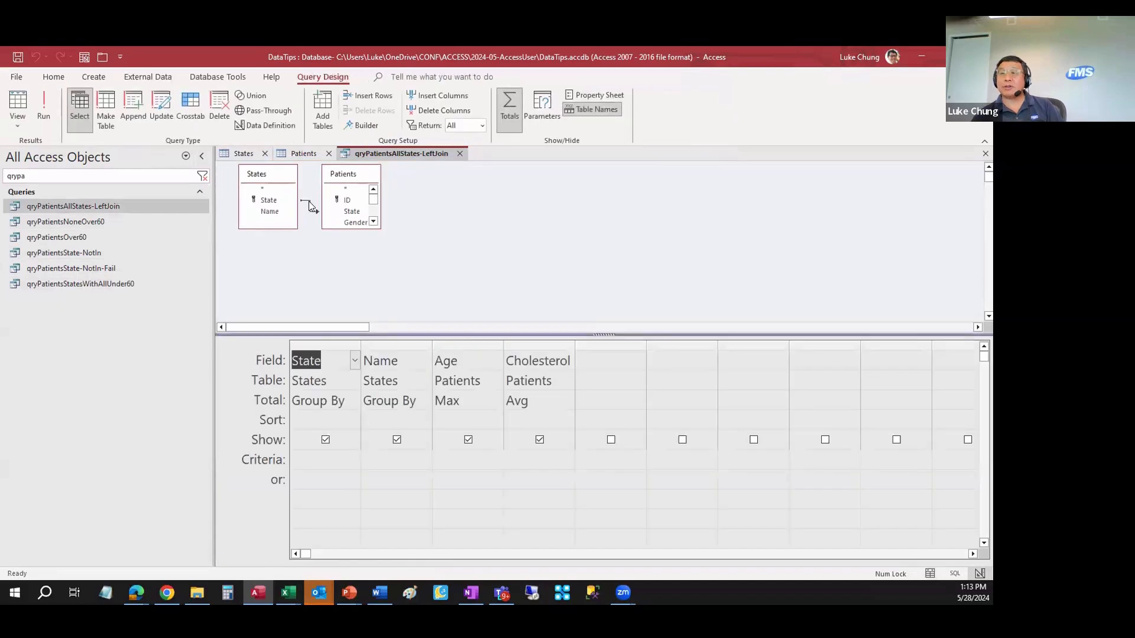
double_click(308, 205)
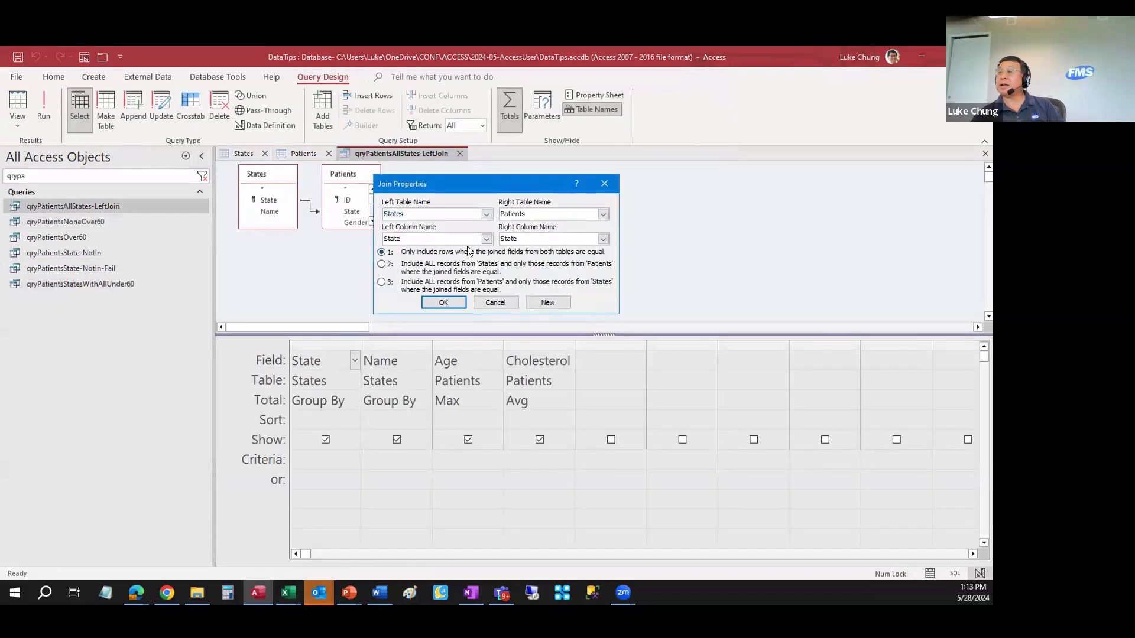
left_click(443, 303)
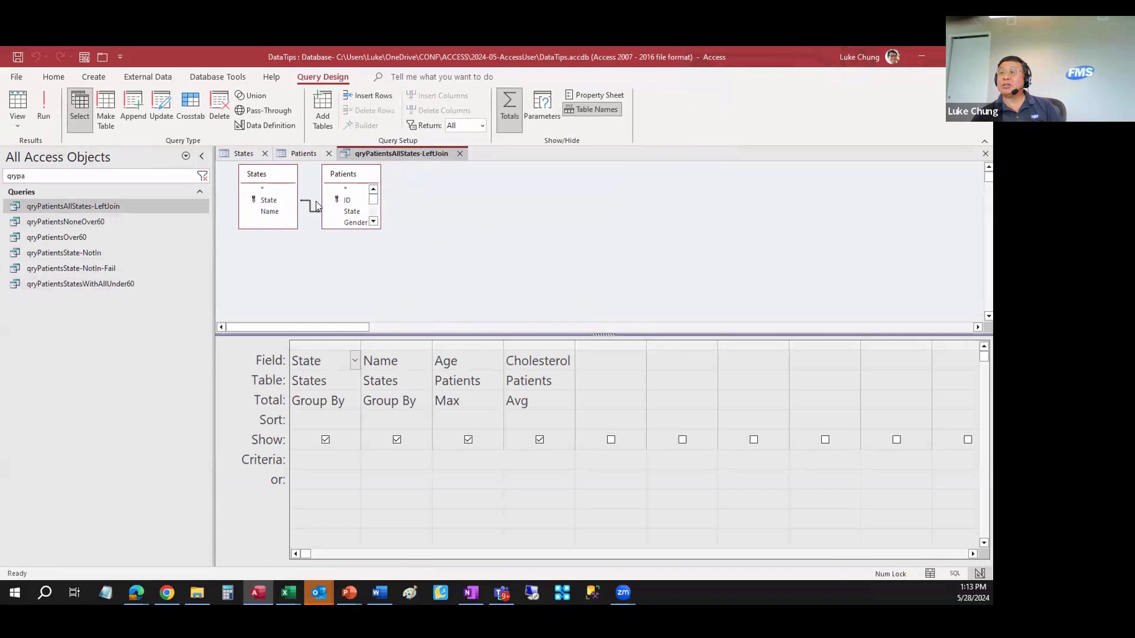
left_click(17, 105)
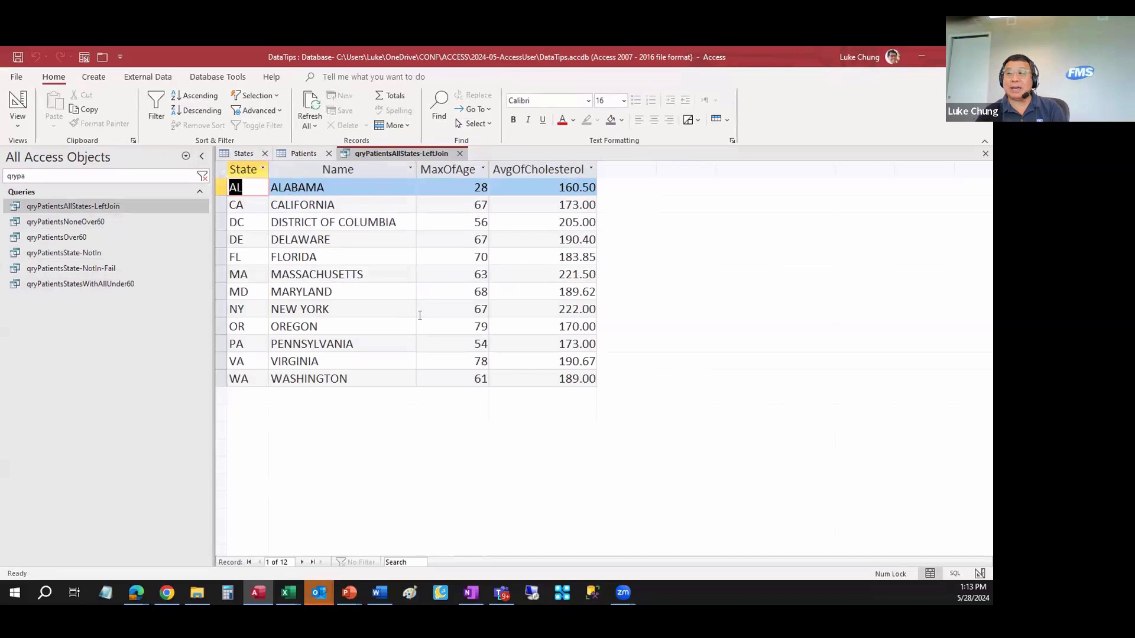
Step: Examine the MaxOfAge and AvgOfCholesterol columns and the California and District of Columbia rows
left_click_drag(455, 170, 538, 169)
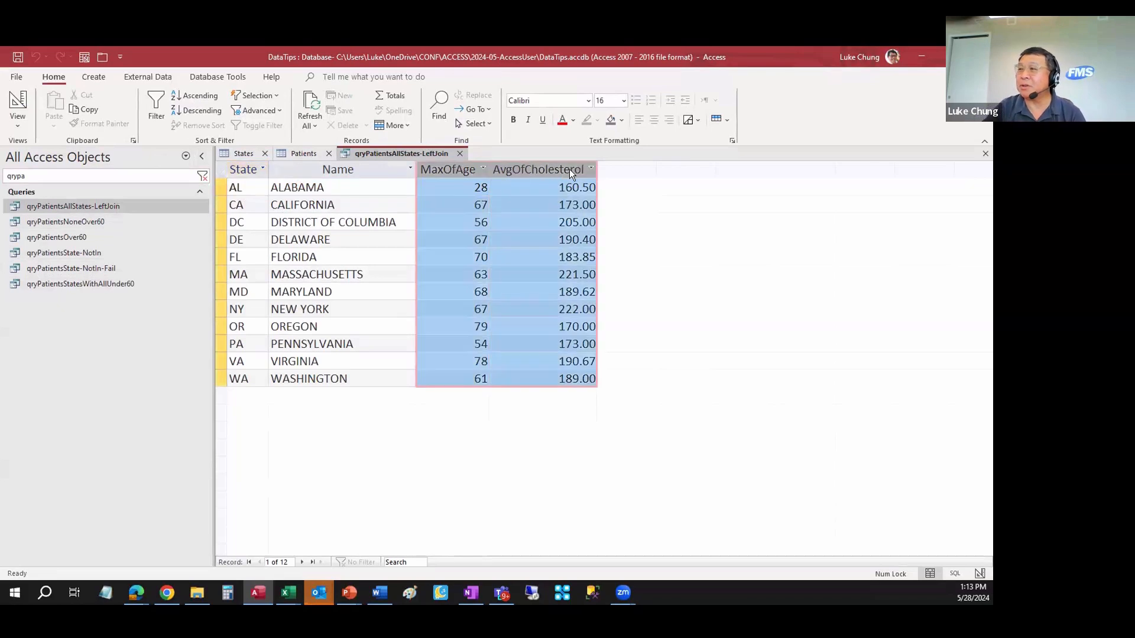
left_click(289, 222)
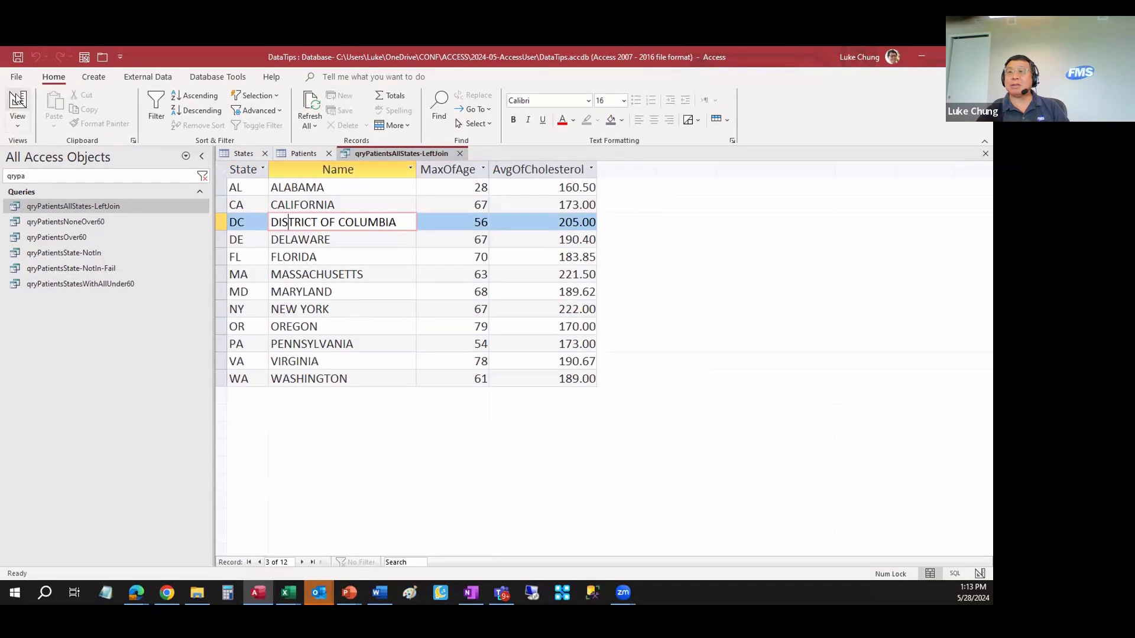
left_click(240, 205)
left_click(359, 224)
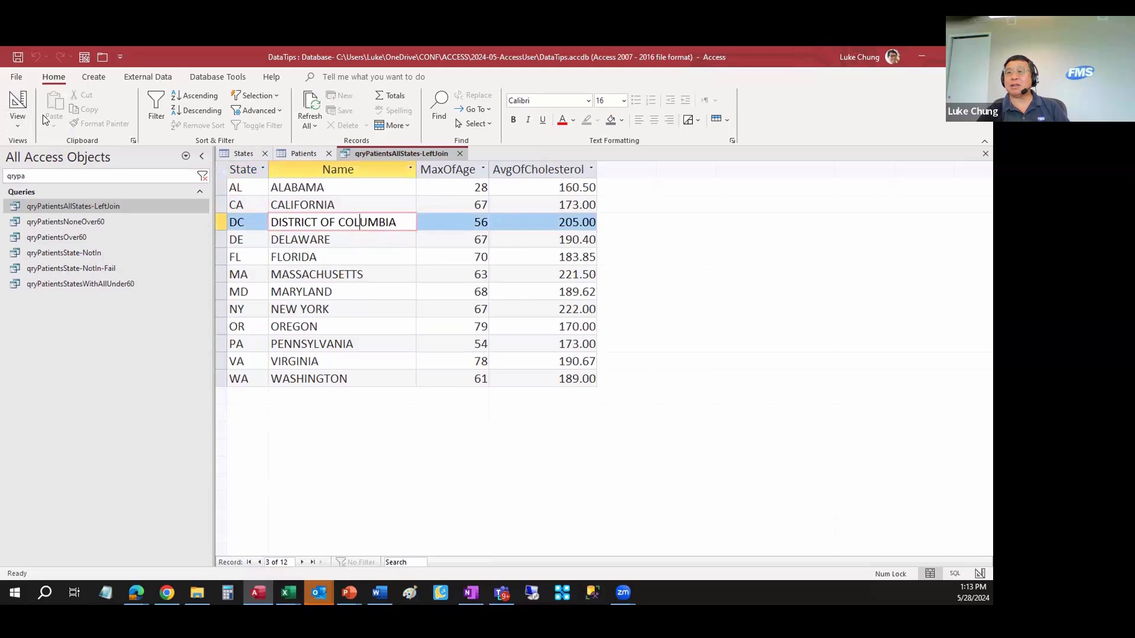
Step: Set the join to include ALL records from States and only matching Patients records, and display the datasheet
left_click(17, 104)
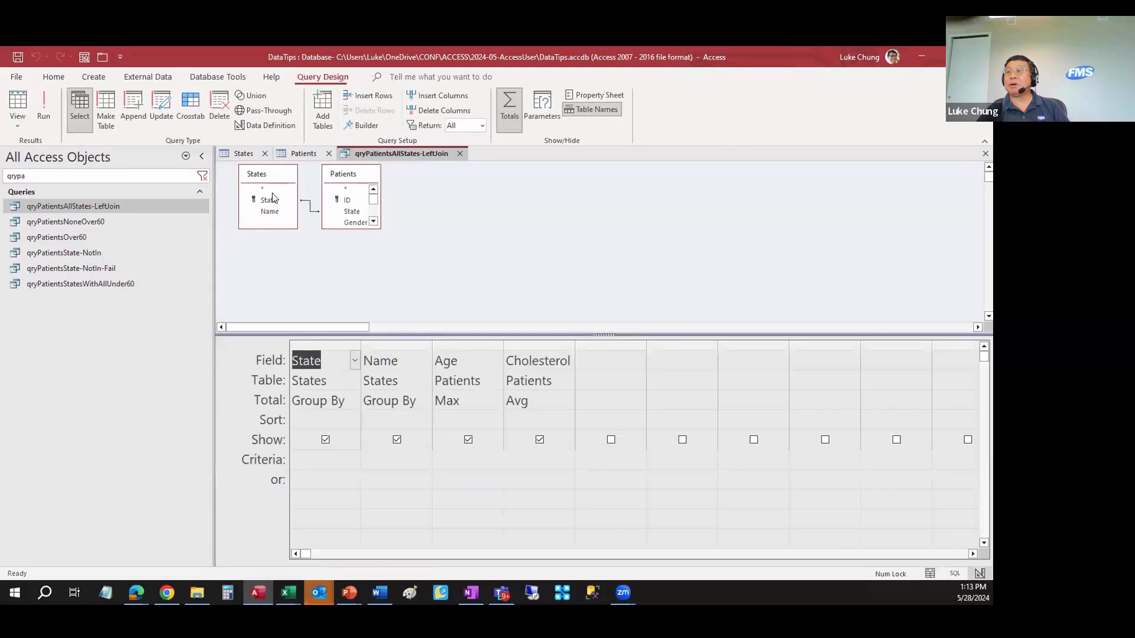
double_click(310, 211)
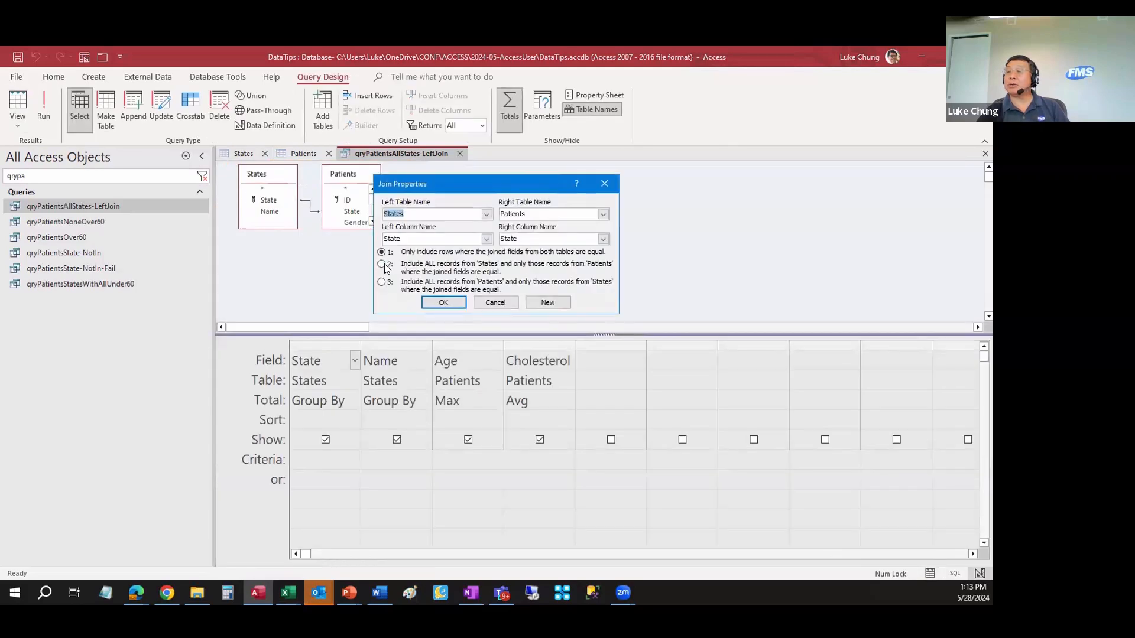
left_click(449, 272)
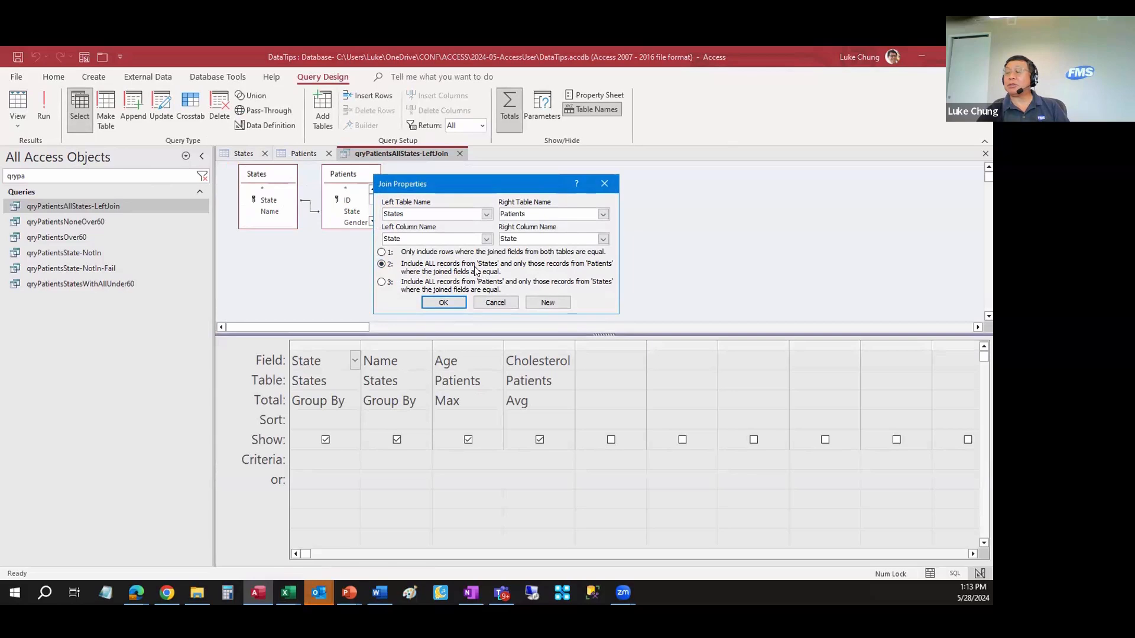
left_click(456, 305)
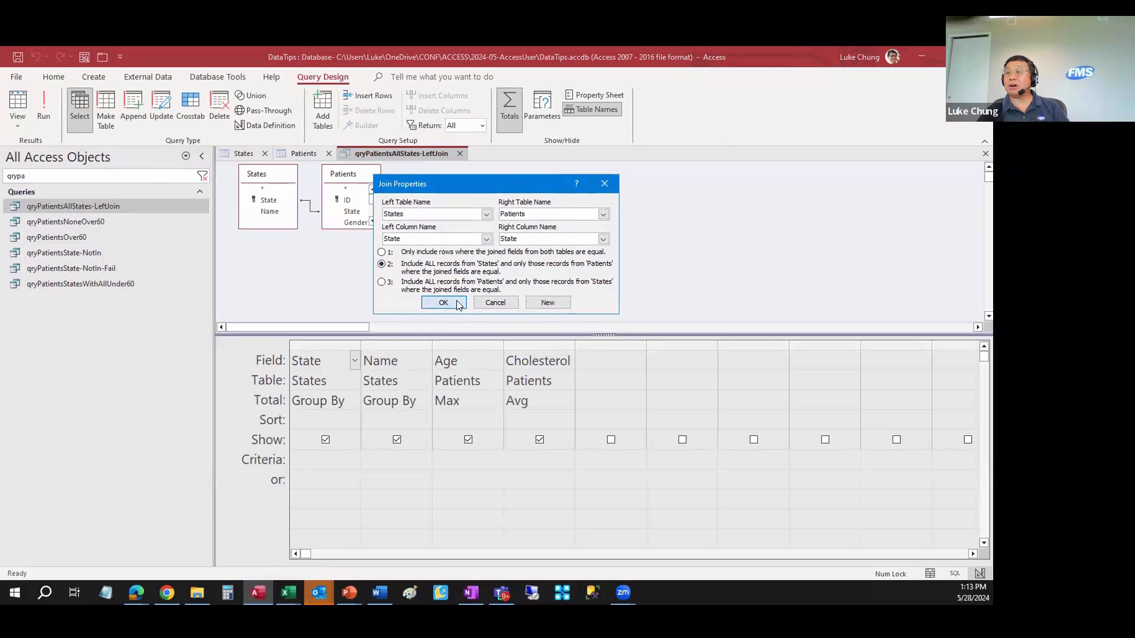
left_click(18, 104)
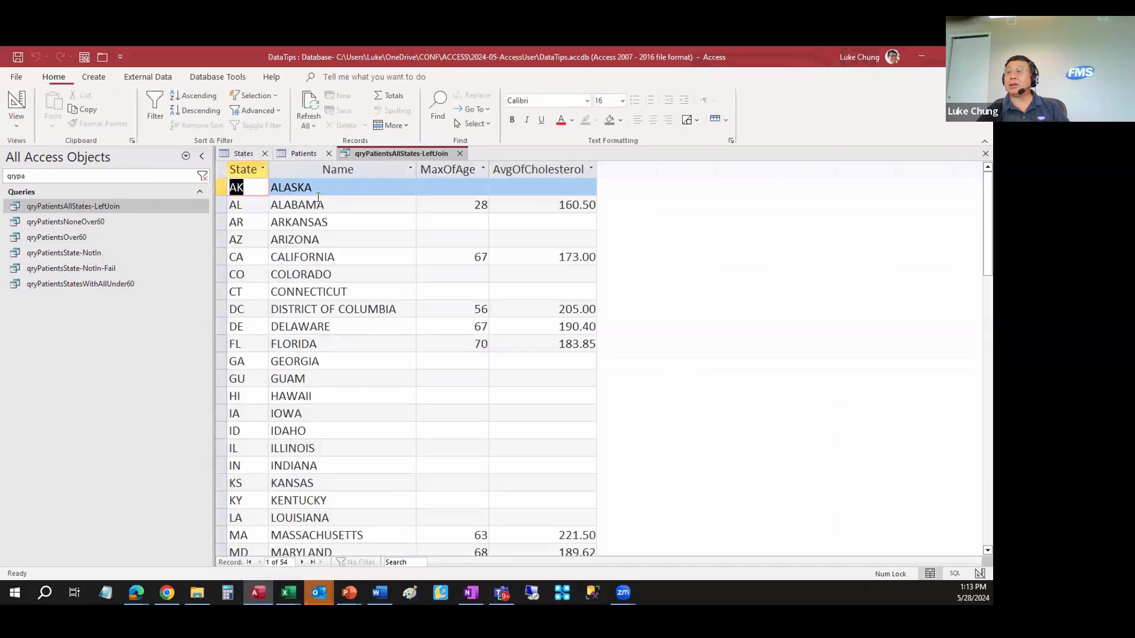
Step: Highlight the State and Name columns and look through the complete list of states in the datasheet
left_click_drag(228, 172, 354, 170)
scroll(375, 294, "down", 6)
scroll(374, 298, "down", 8)
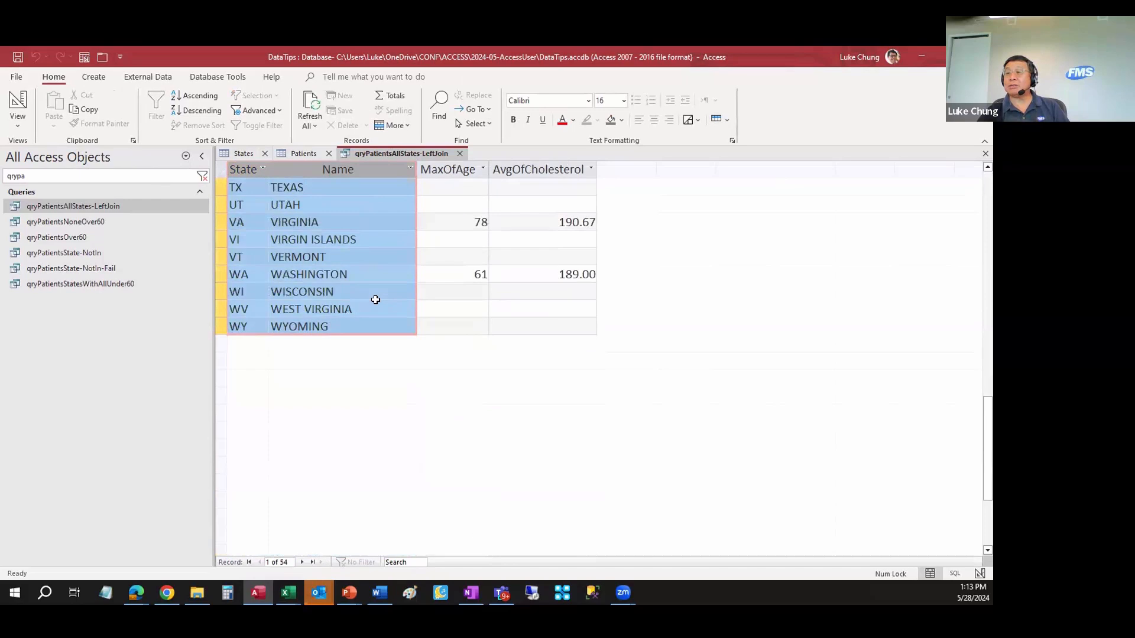
scroll(375, 299, "up", 15)
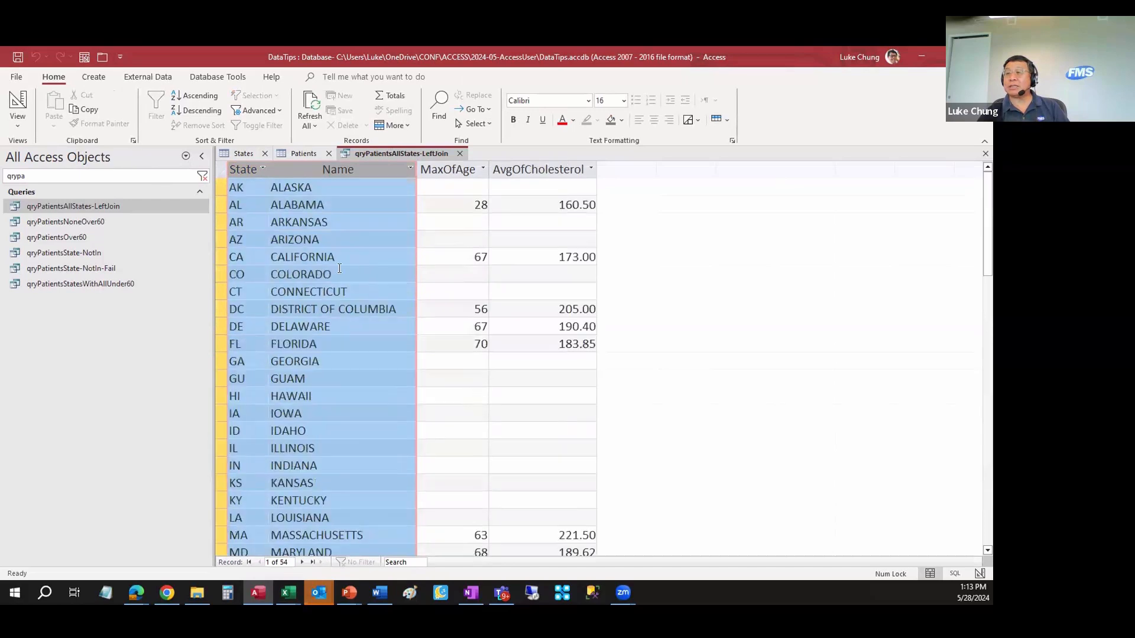
Step: Switch qryPatientsAllStates-LeftJoin to SQL View to show its LEFT JOIN statement
left_click(17, 101)
left_click(18, 125)
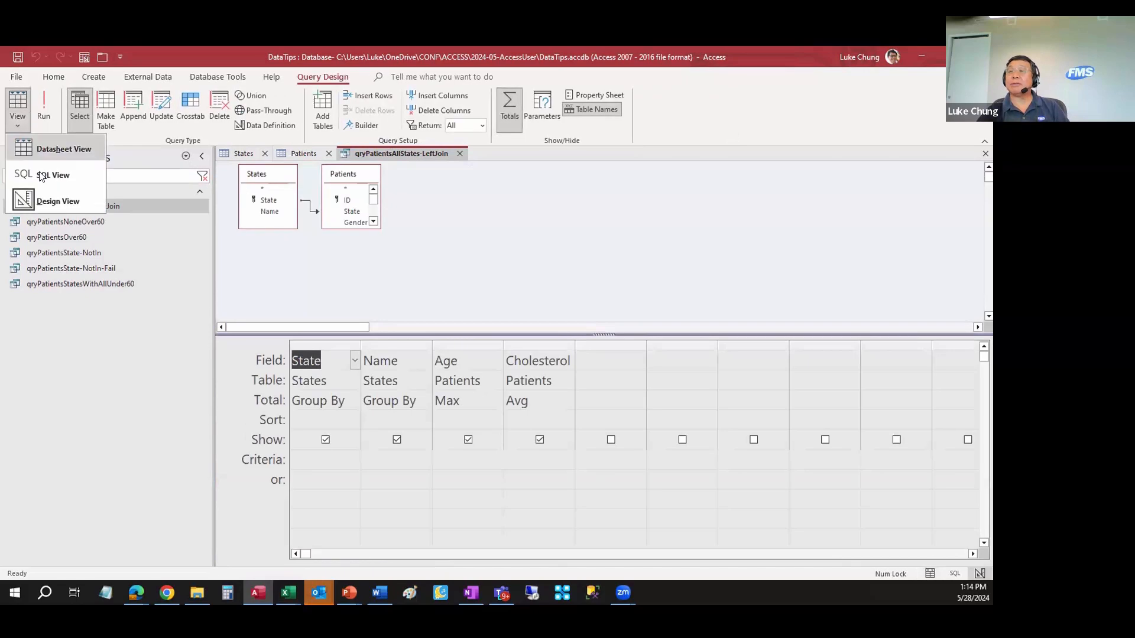
left_click(48, 176)
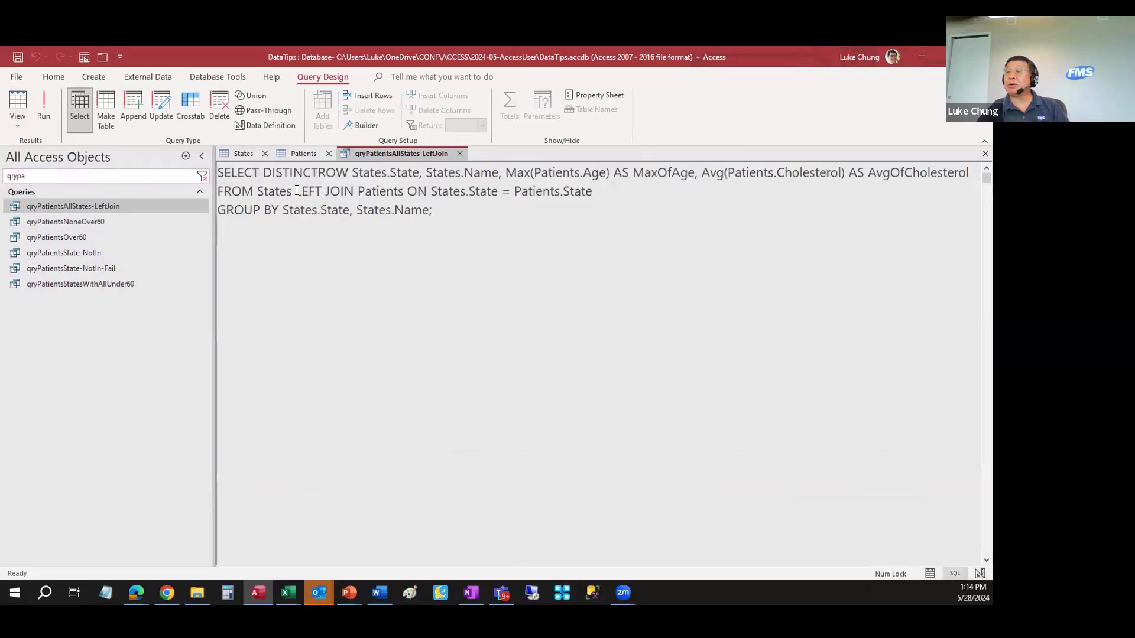
Step: Highlight LEFT JOIN in the SQL statement and display the query's datasheet to review the states with blank patient values
left_click_drag(295, 190, 354, 190)
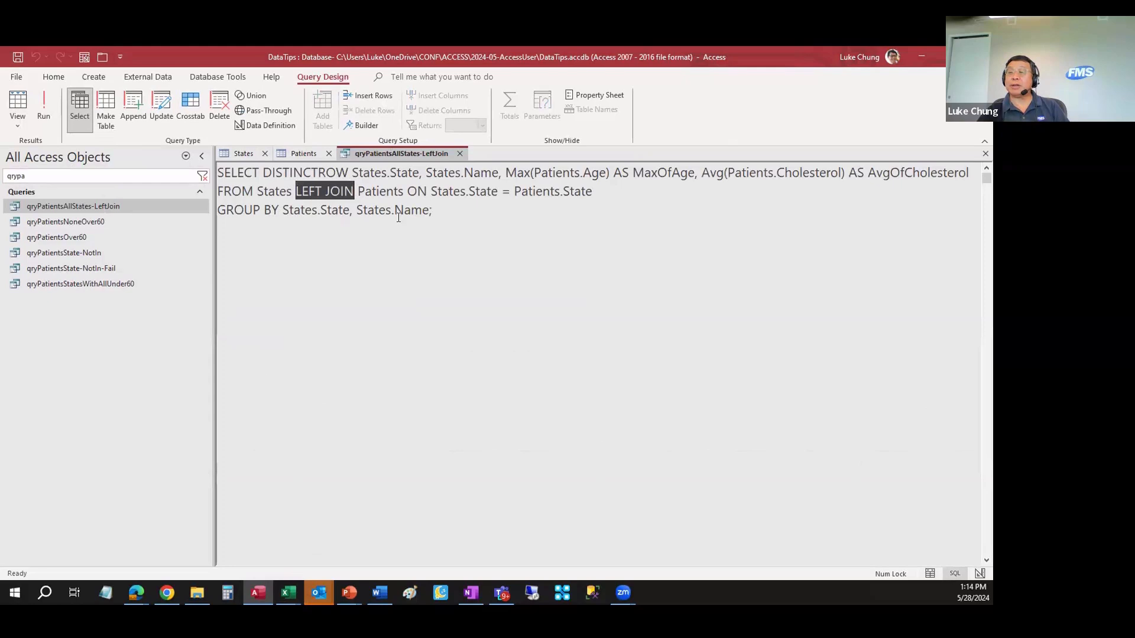
left_click(18, 118)
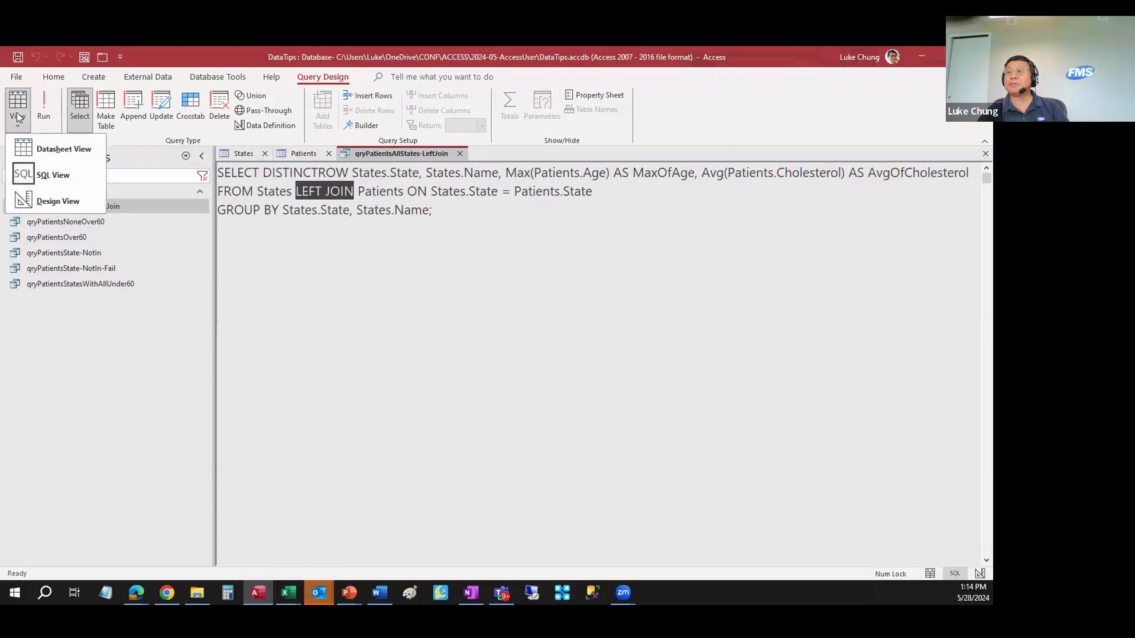
left_click(43, 149)
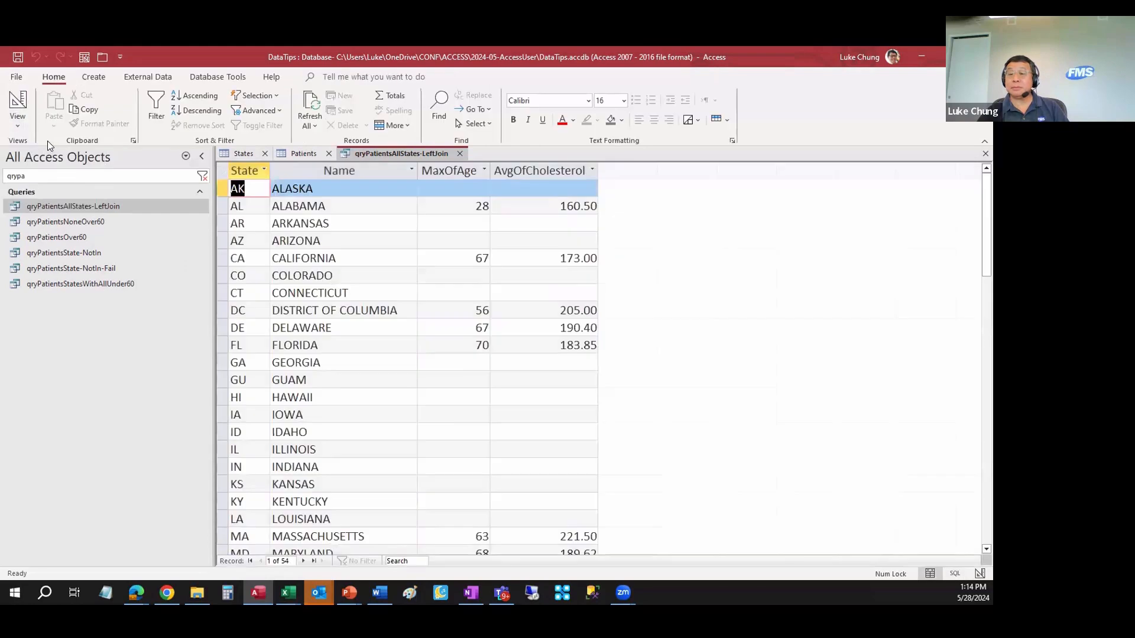
left_click(321, 202)
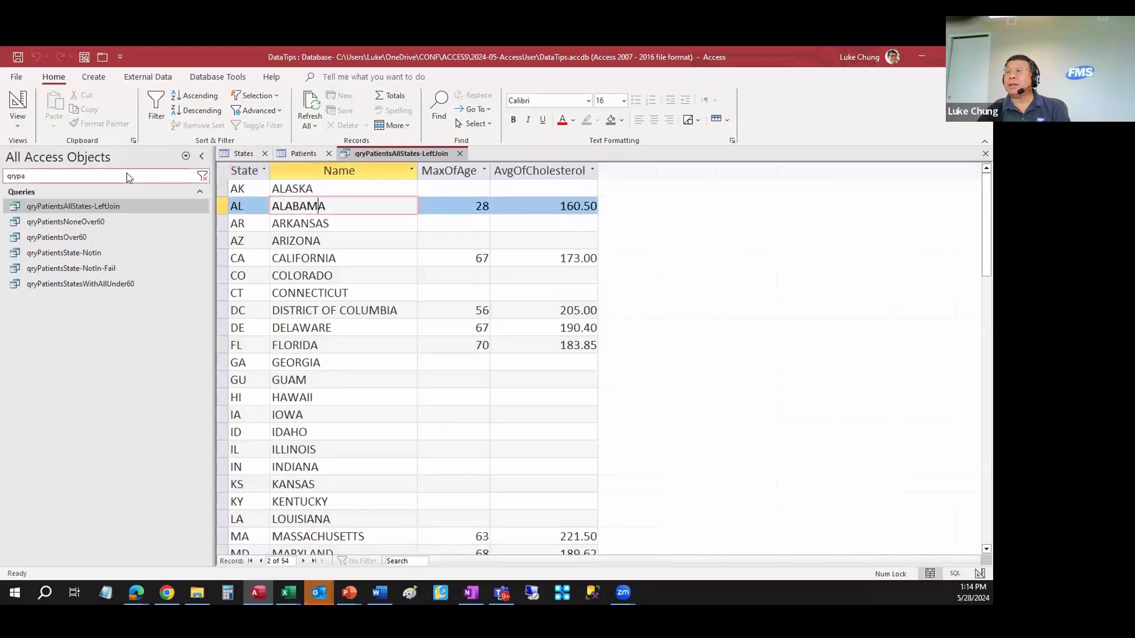
Step: Set the States–Patients join in the query design to only include rows where the joined fields from both tables are equal
left_click(9, 116)
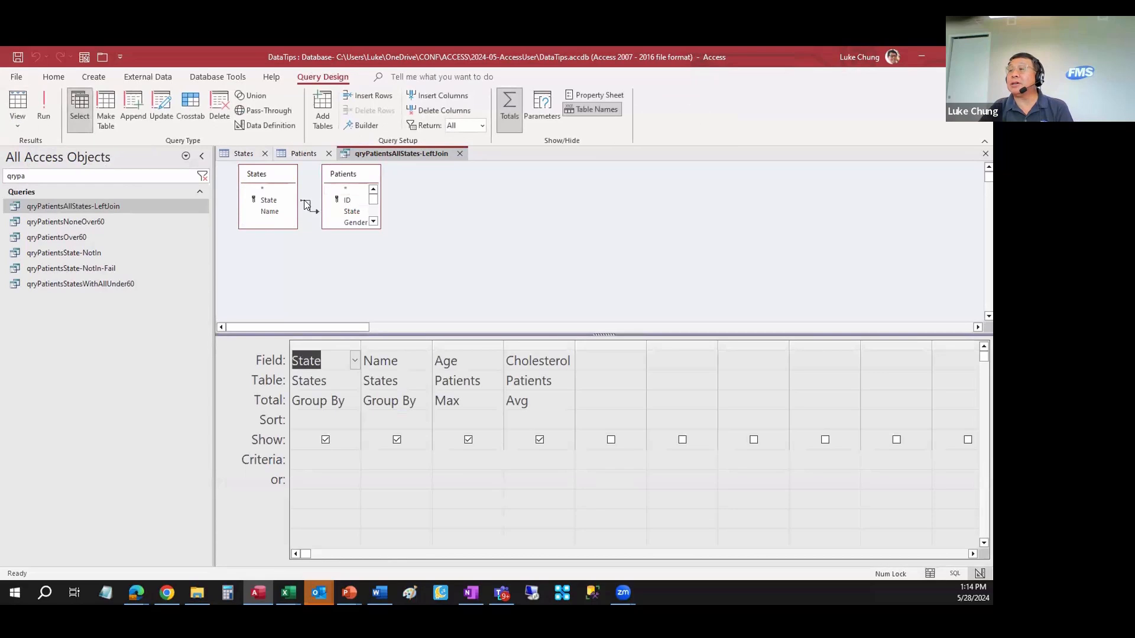
double_click(310, 206)
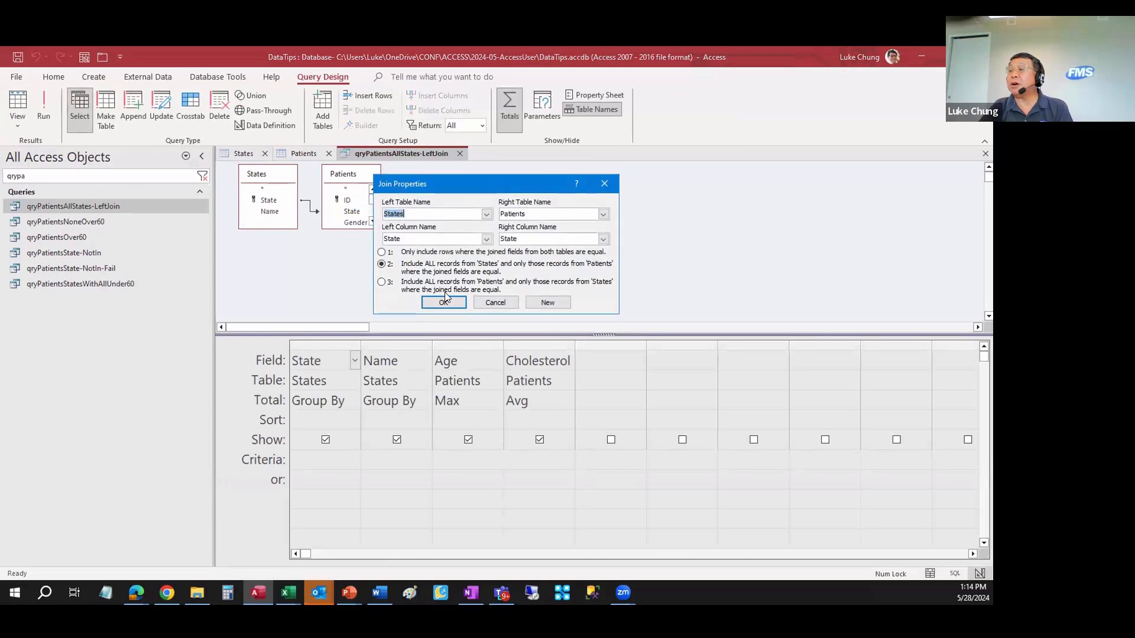
left_click(381, 252)
left_click(443, 302)
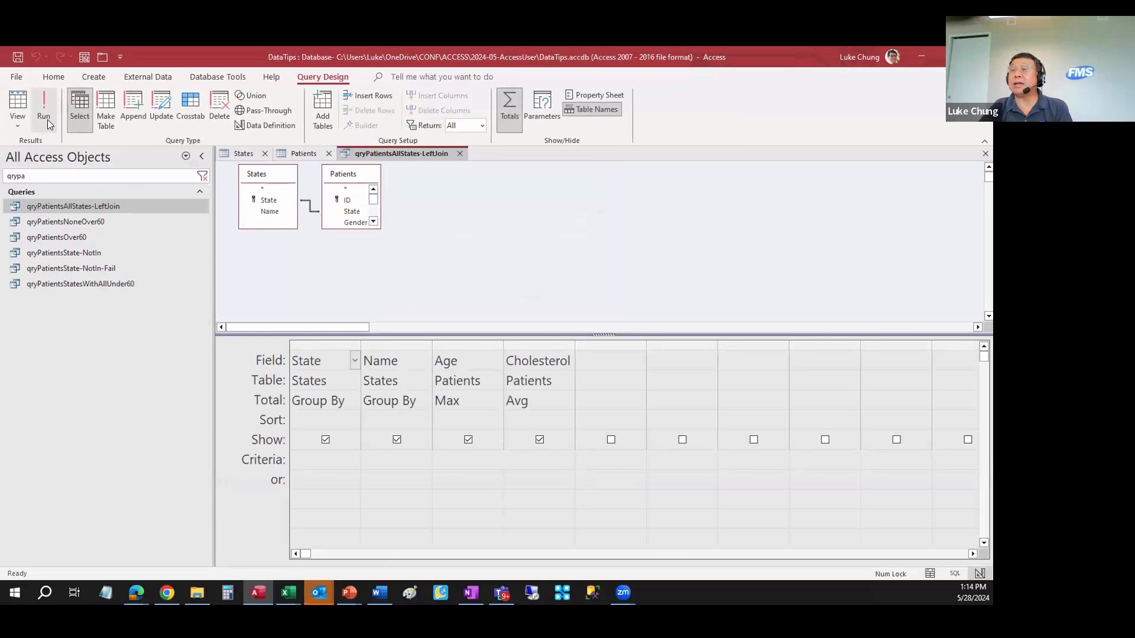
Step: Show the query's SQL statement, highlight INNER JOIN, and display the resulting datasheet
left_click(17, 124)
left_click(47, 176)
left_click(330, 198)
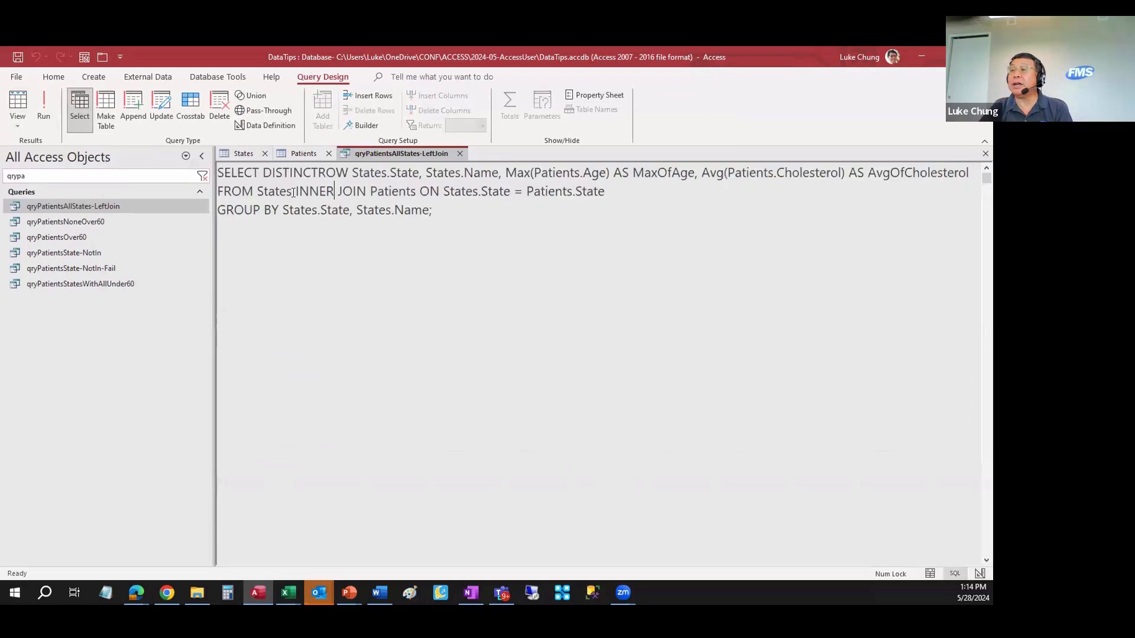
left_click_drag(295, 192, 366, 192)
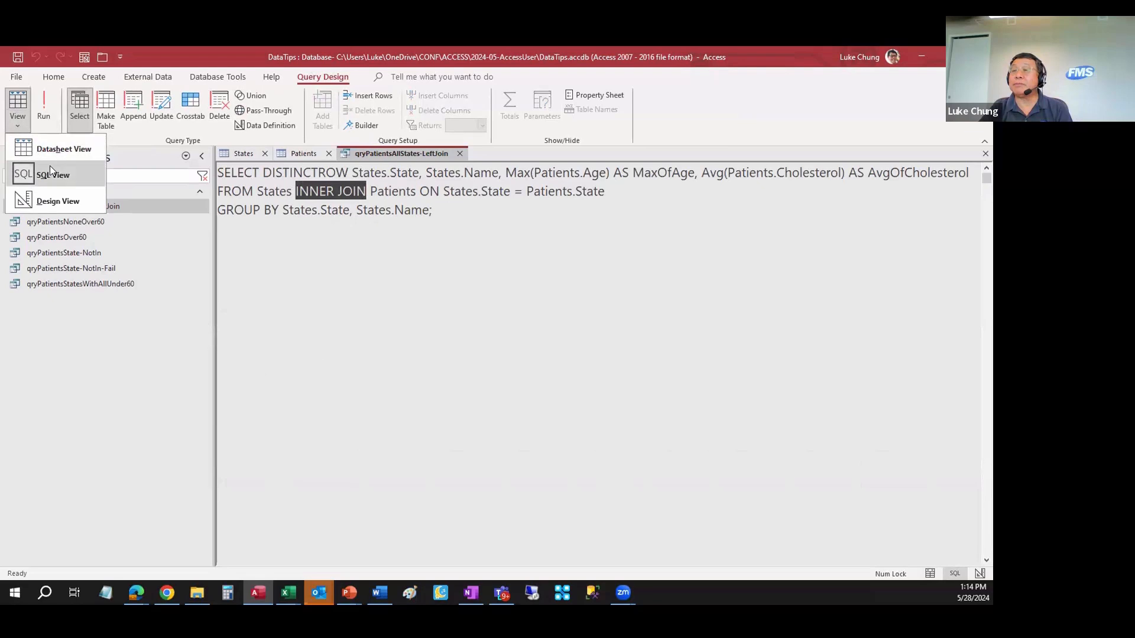
left_click(57, 152)
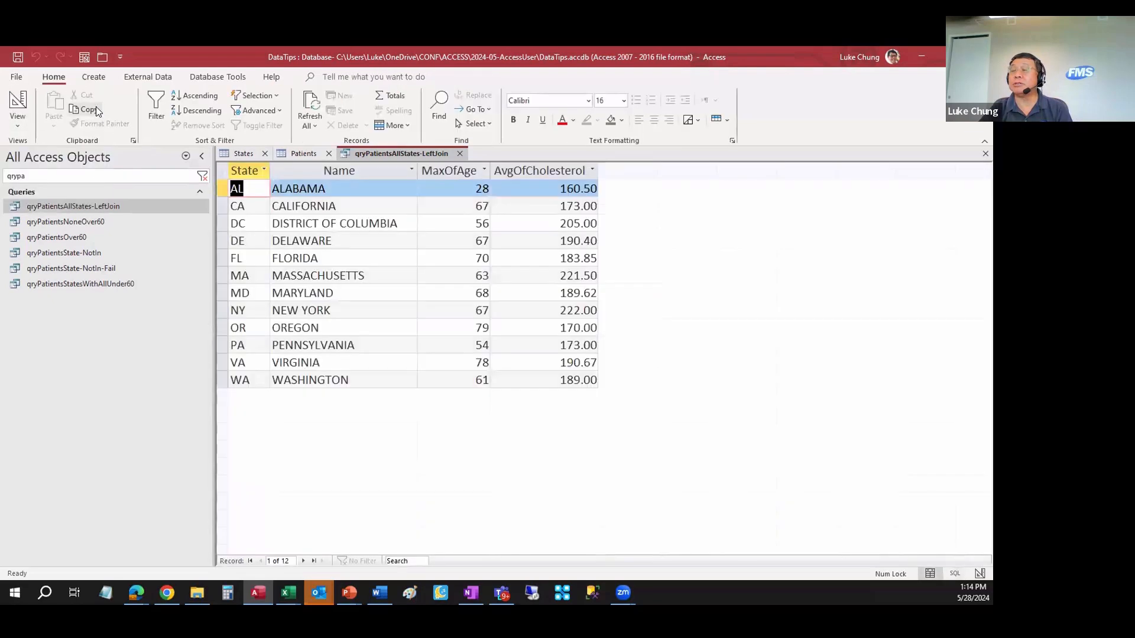
Step: Return qryPatientsAllStates-LeftJoin to Design View and close it without saving the design changes
left_click(18, 118)
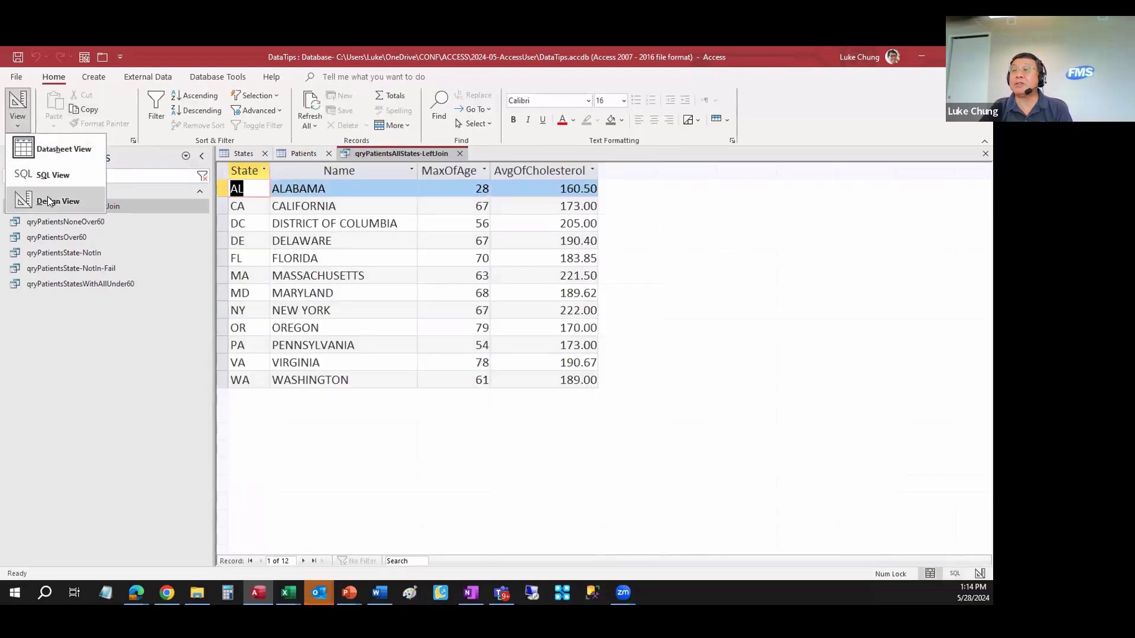
left_click(57, 201)
left_click(460, 153)
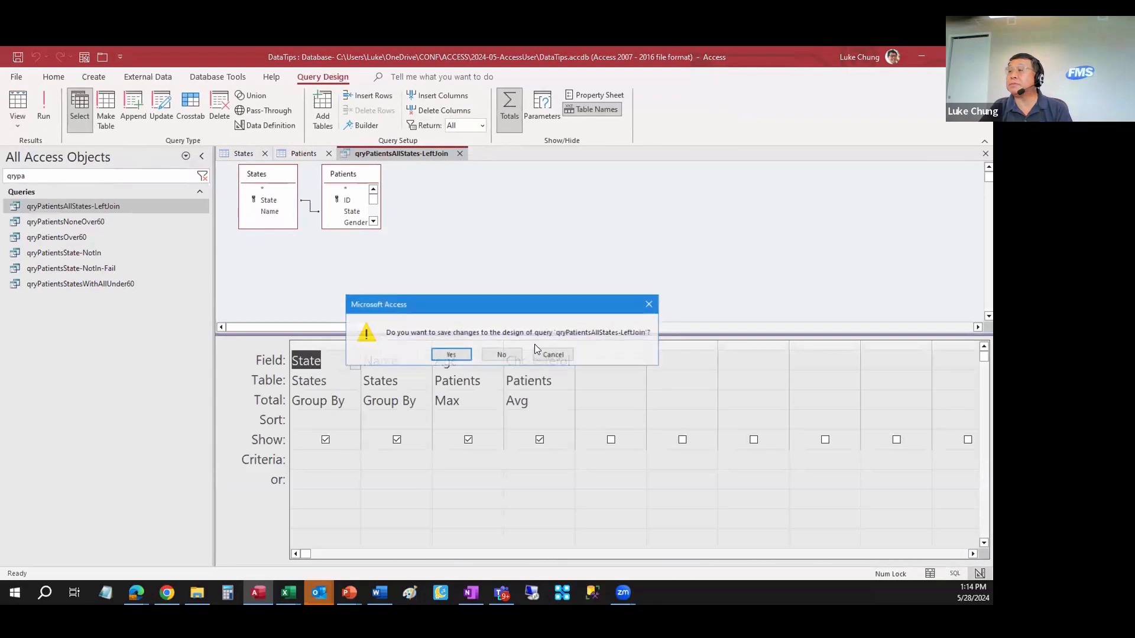
left_click(511, 356)
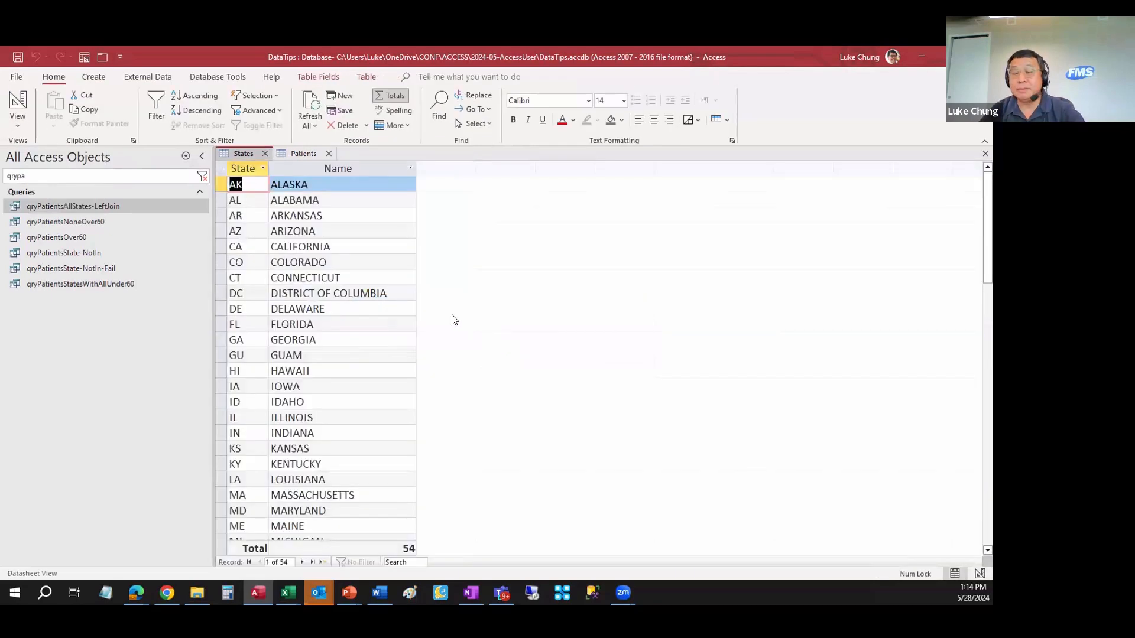
Step: Check the Not-In Queries slide in the presentation, and open qryPatientsState-NotIn in Design View back in Access
key("alt+Tab")
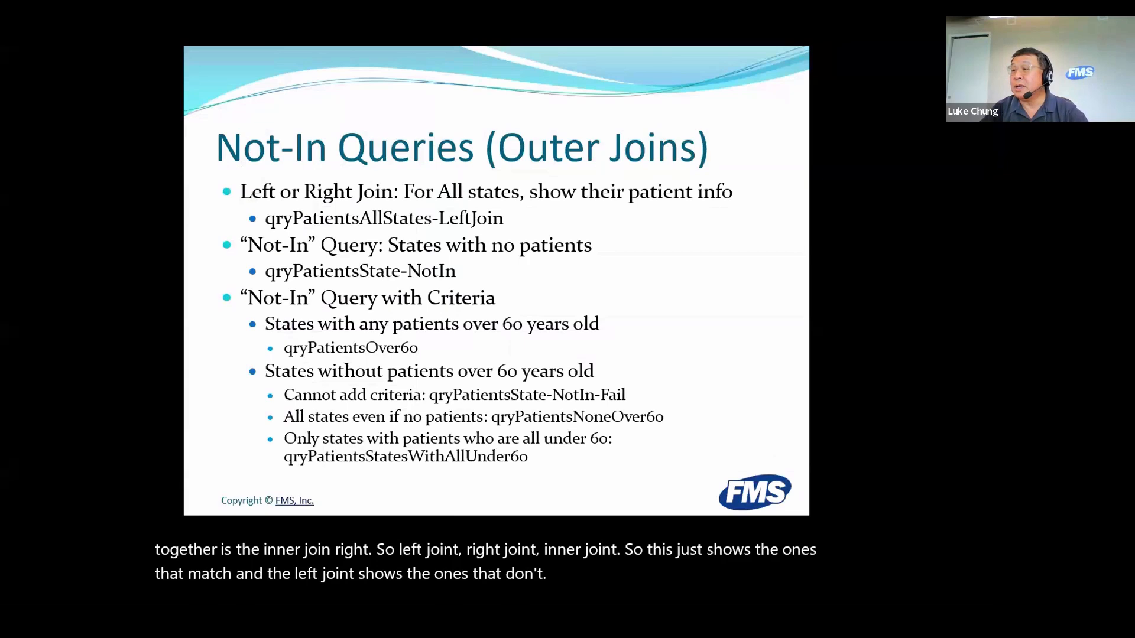
key("alt+Tab")
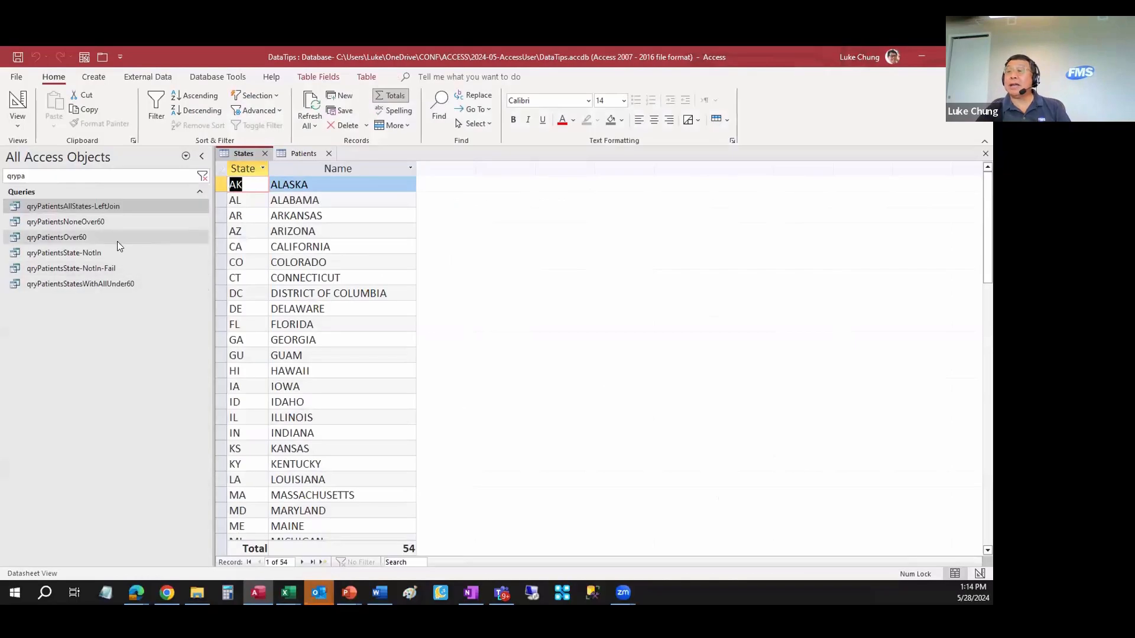
left_click(101, 252)
right_click(102, 253)
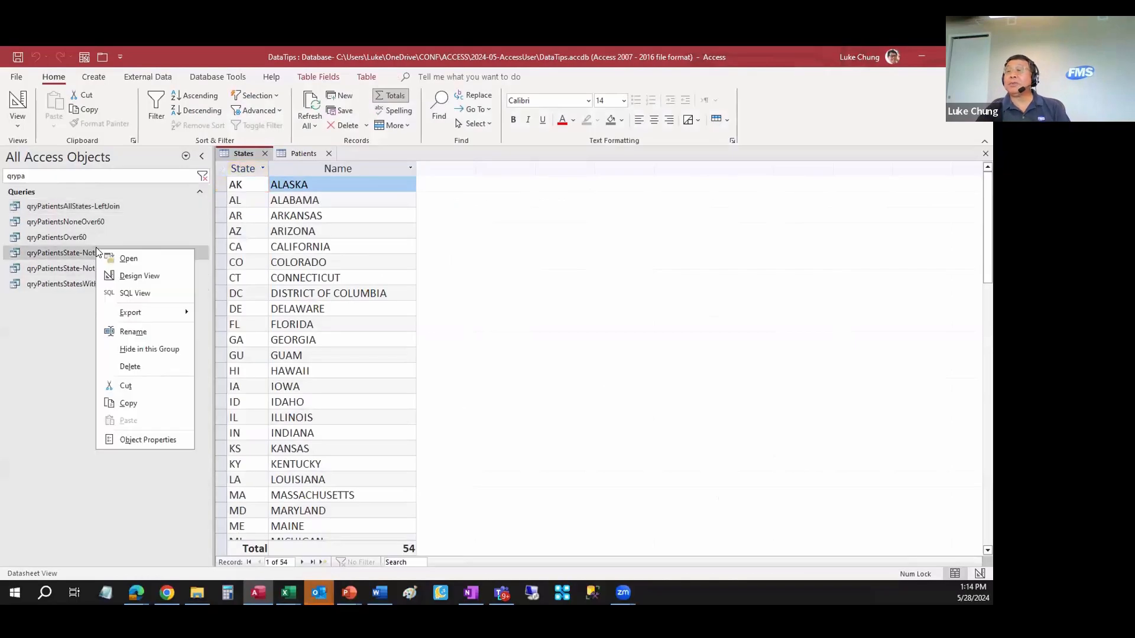
left_click(143, 271)
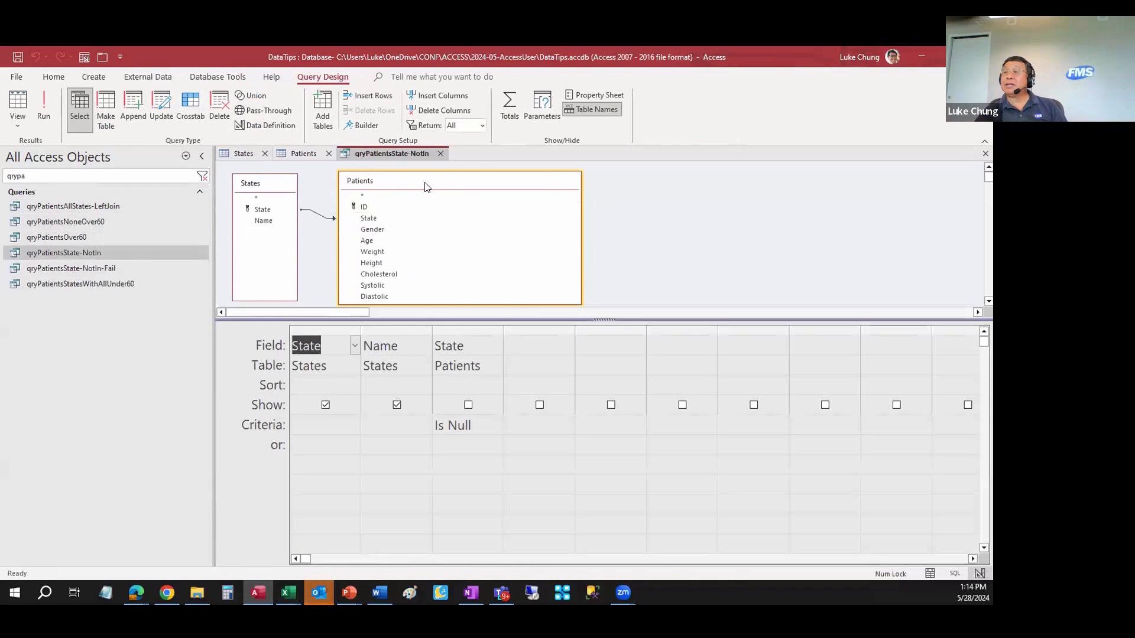
Step: Reposition the States and Patients tables in the query diagram so they line up, and select the Patients State field
left_click_drag(266, 185, 267, 178)
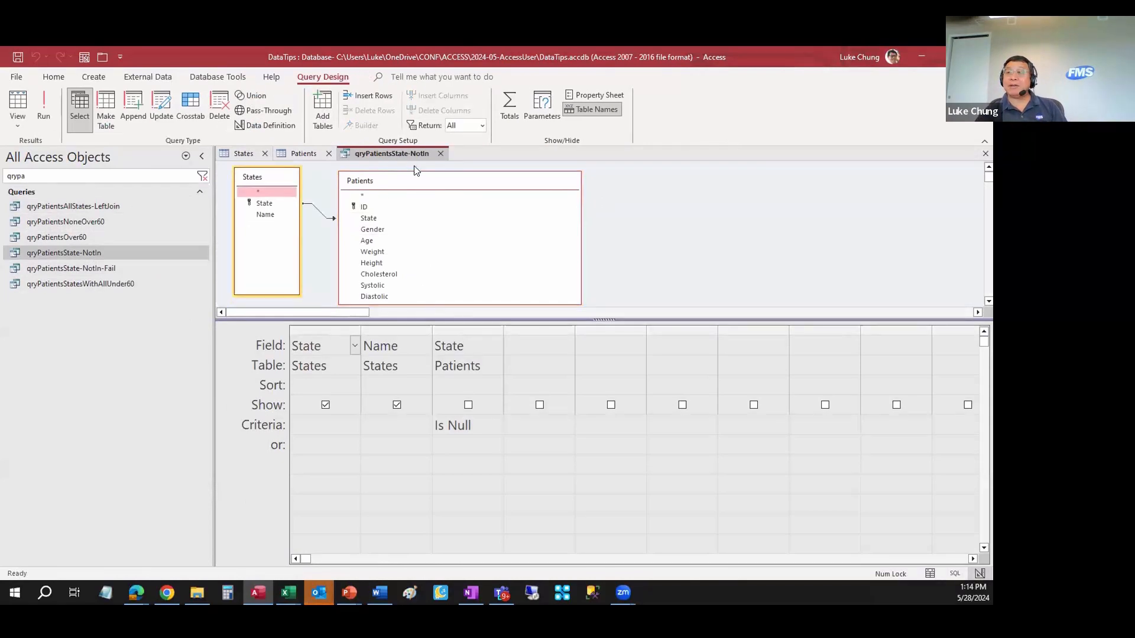
left_click_drag(417, 179, 402, 180)
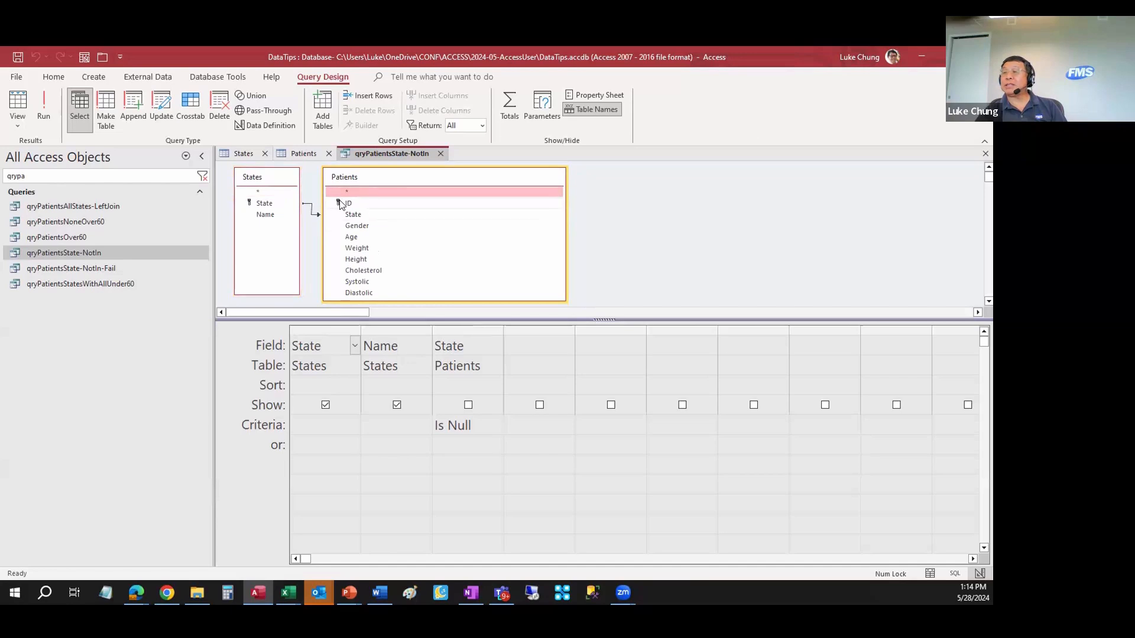
left_click(354, 216)
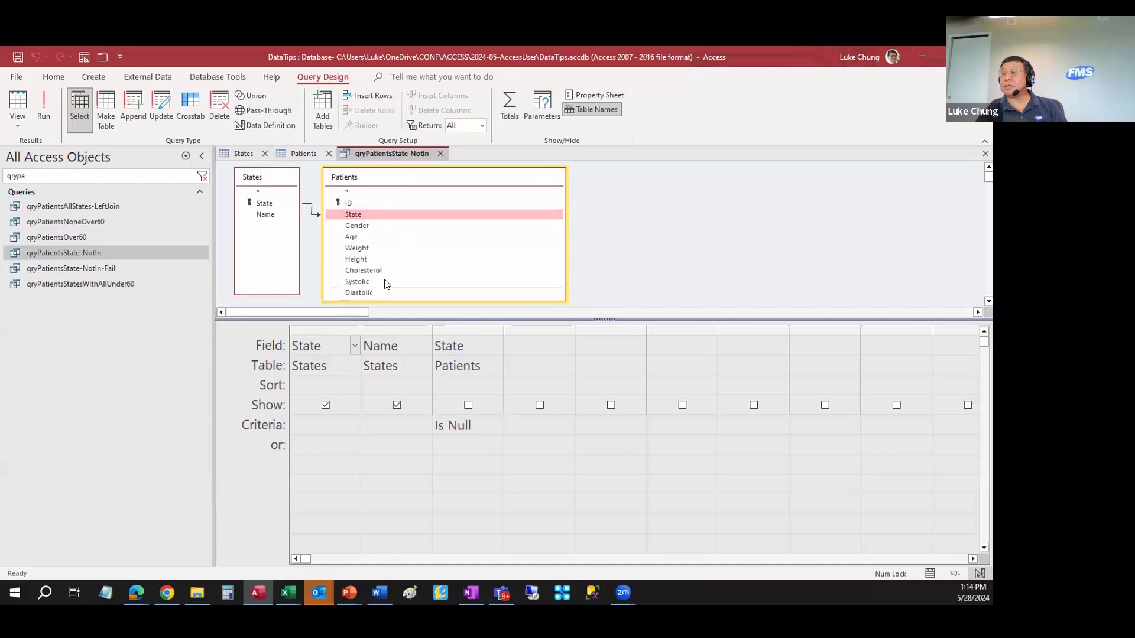
Step: Display the qryPatientsState-NotIn datasheet, jump to the last record, and return to the first
left_click(18, 100)
left_click(312, 562)
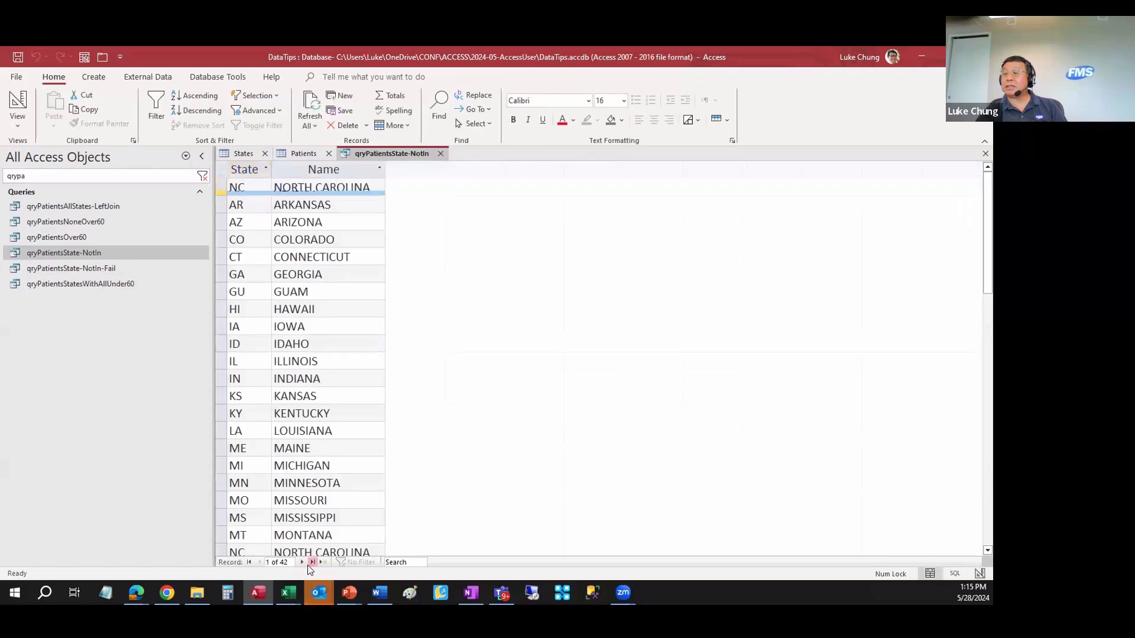
left_click(249, 562)
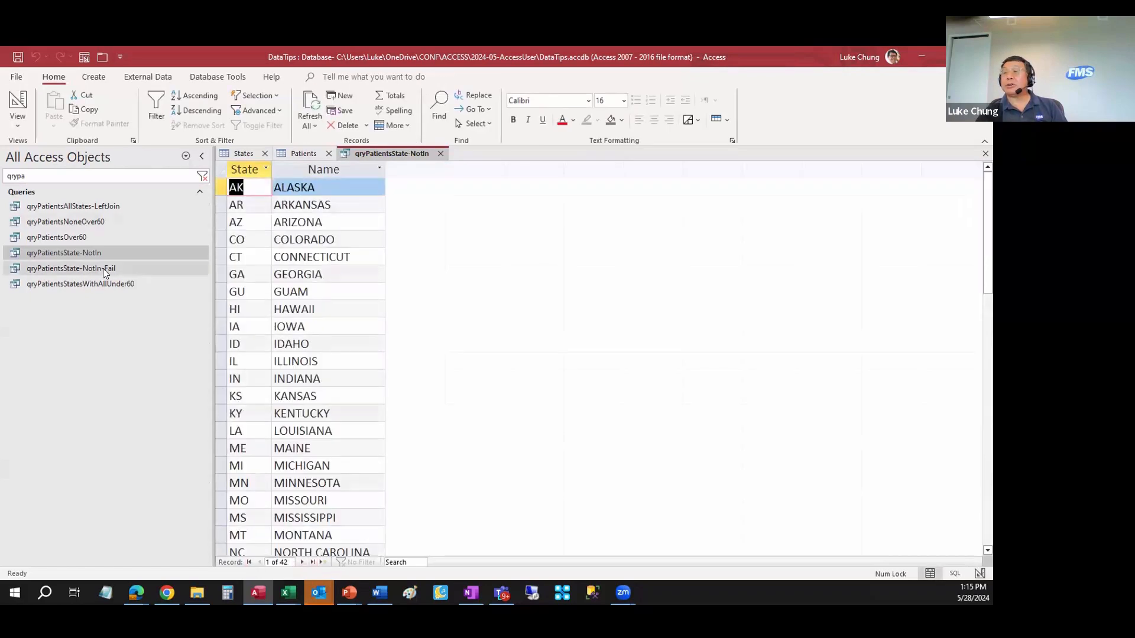
Step: In qryPatientsAllStates-LeftJoin's design, set the join to only include rows with equal joined fields, and display the datasheet
right_click(115, 208)
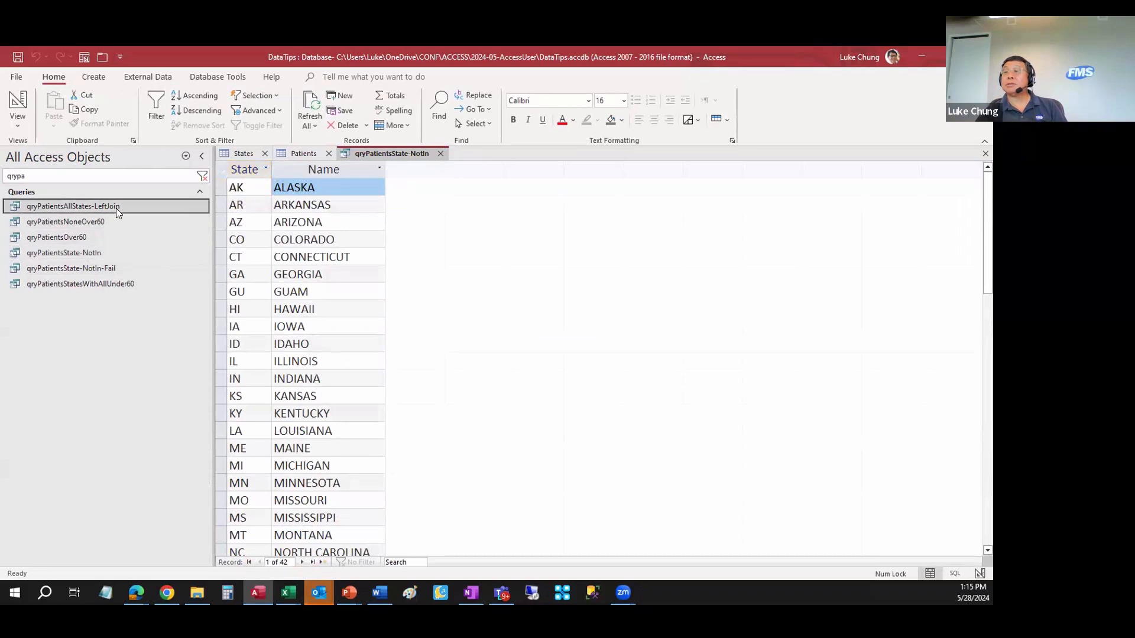
left_click(172, 233)
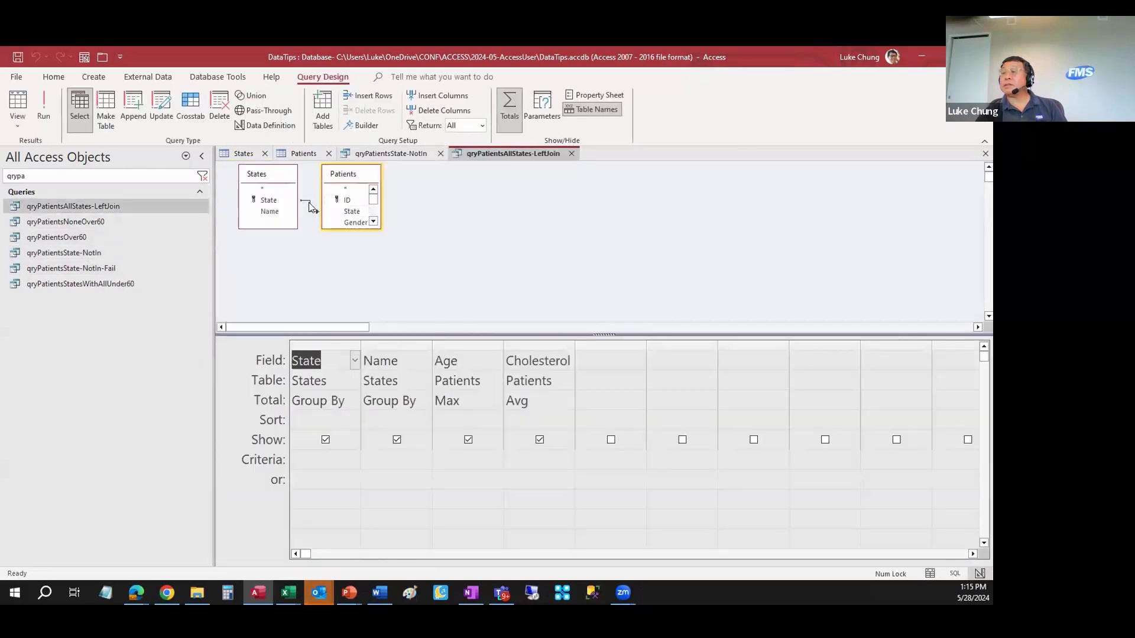
double_click(298, 203)
left_click(381, 252)
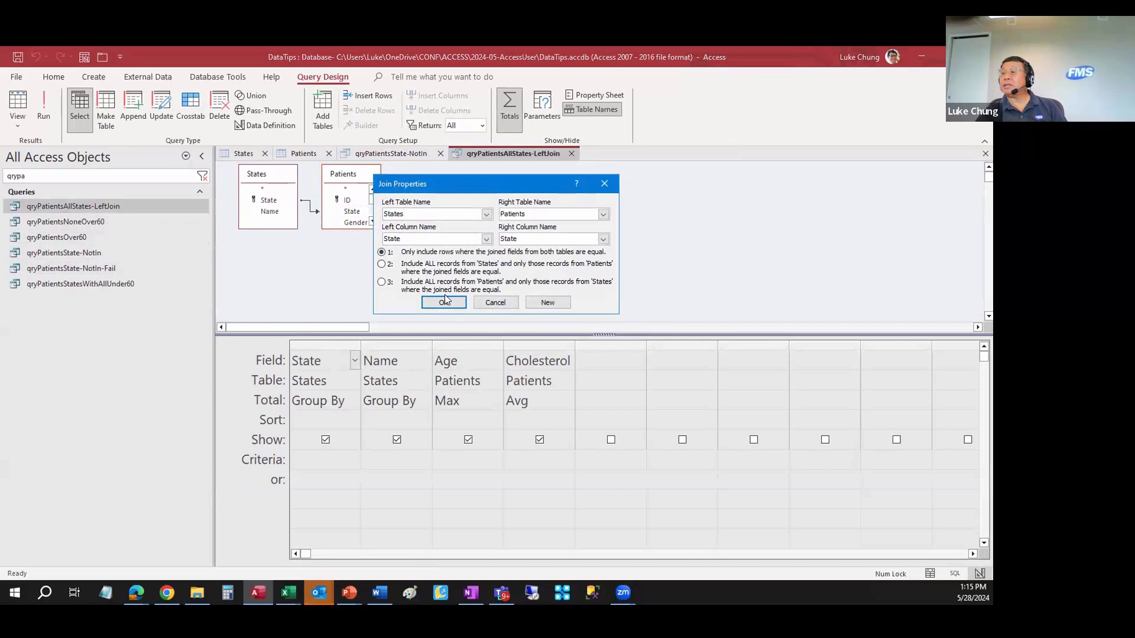
left_click(444, 298)
left_click(9, 103)
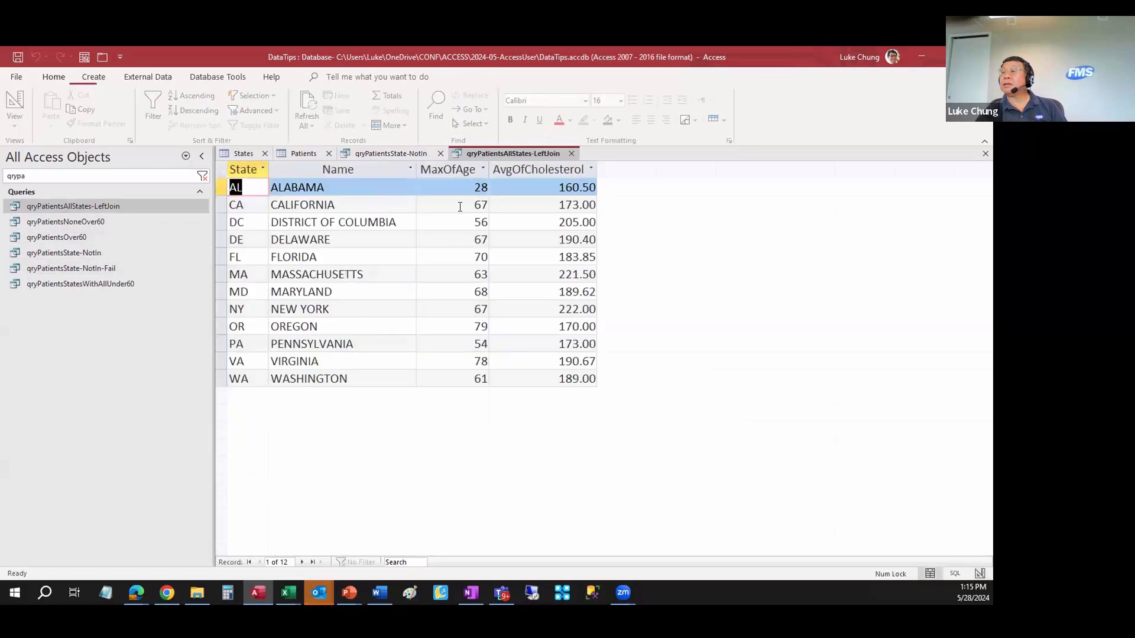
Step: Compare the qryPatientsState-NotIn and qryPatientsAllStates-LeftJoin datasheets, and show qryPatientsState-NotIn in Design View to examine its Is Null criterion
left_click(381, 153)
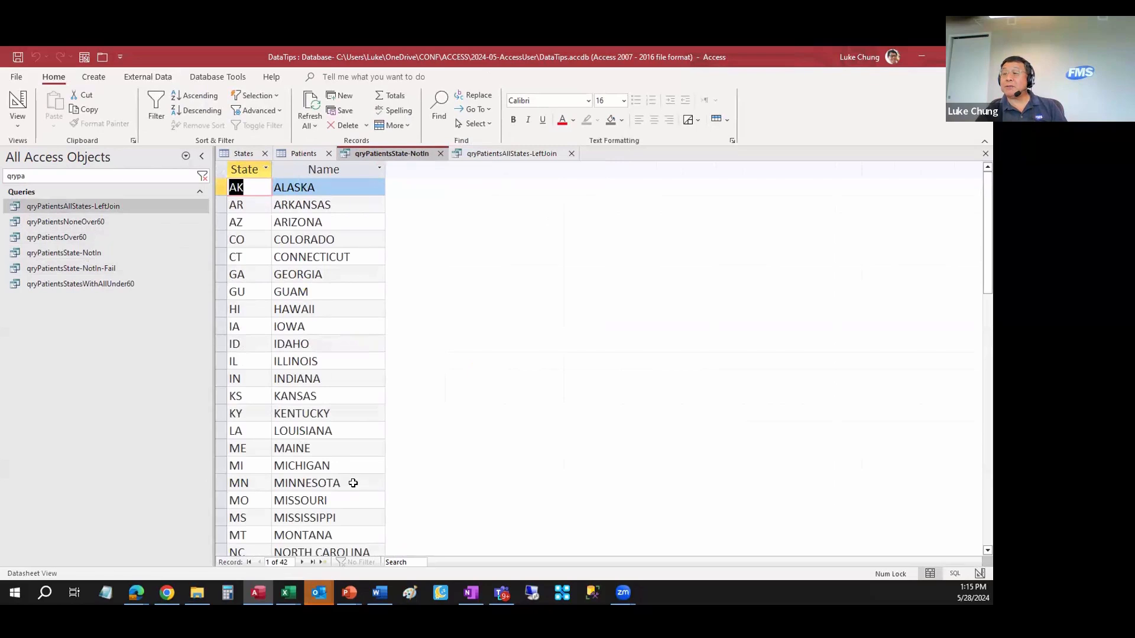
left_click(513, 153)
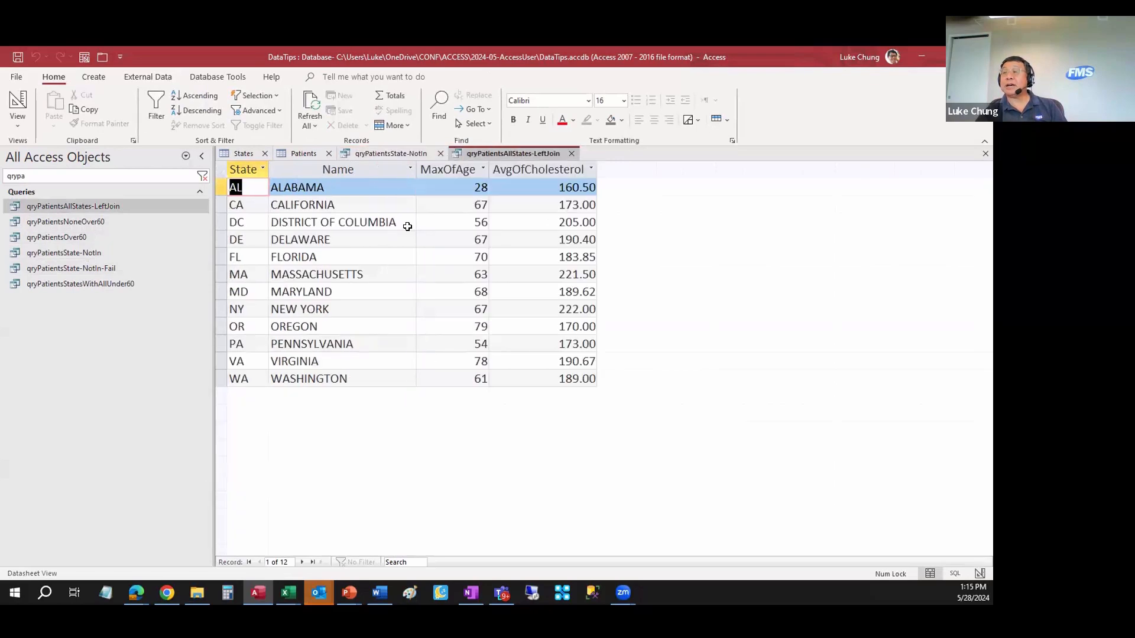
left_click(388, 152)
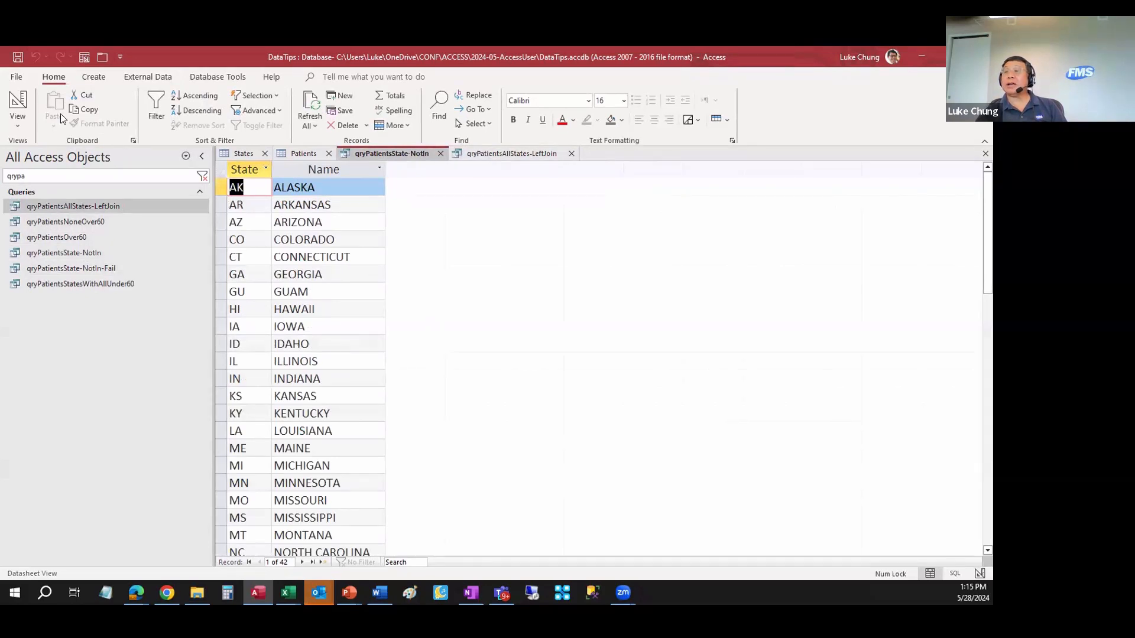
left_click(18, 101)
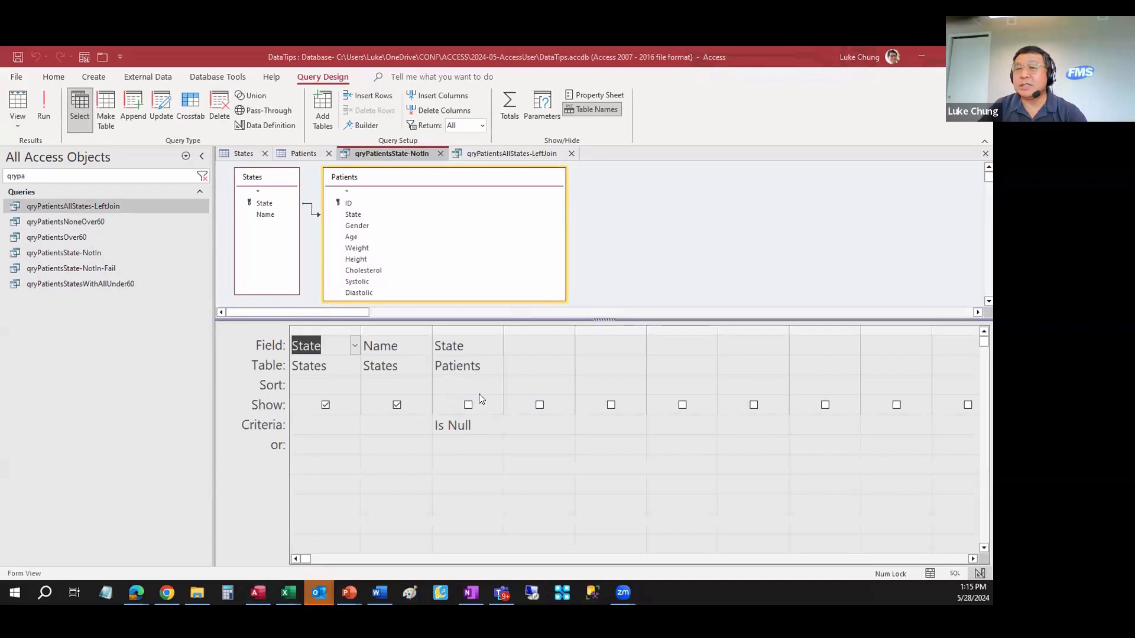
Step: Consult the Not-In Queries slide, open qryPatientsOver60 in Design View back in Access, and display its datasheet
key("alt+Tab")
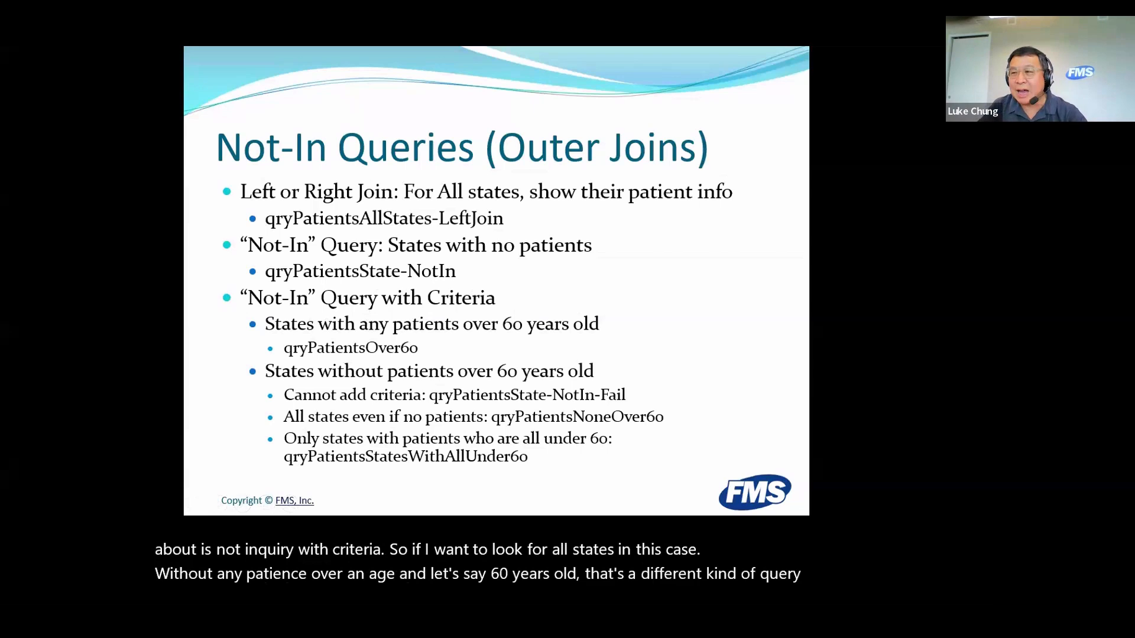
key("alt+Tab")
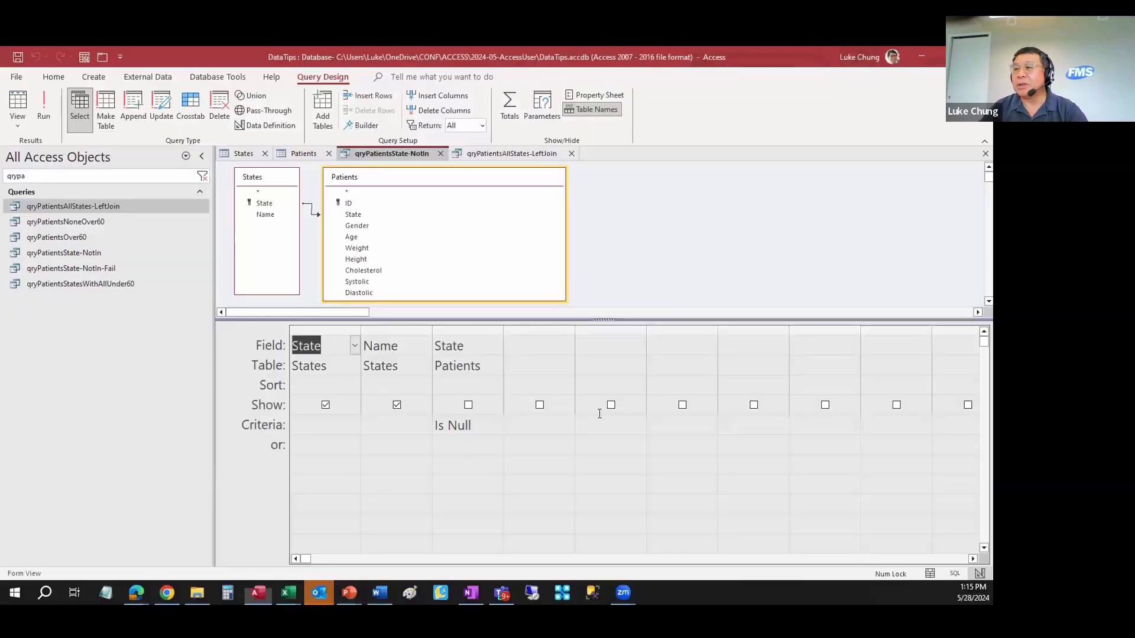
left_click(82, 237)
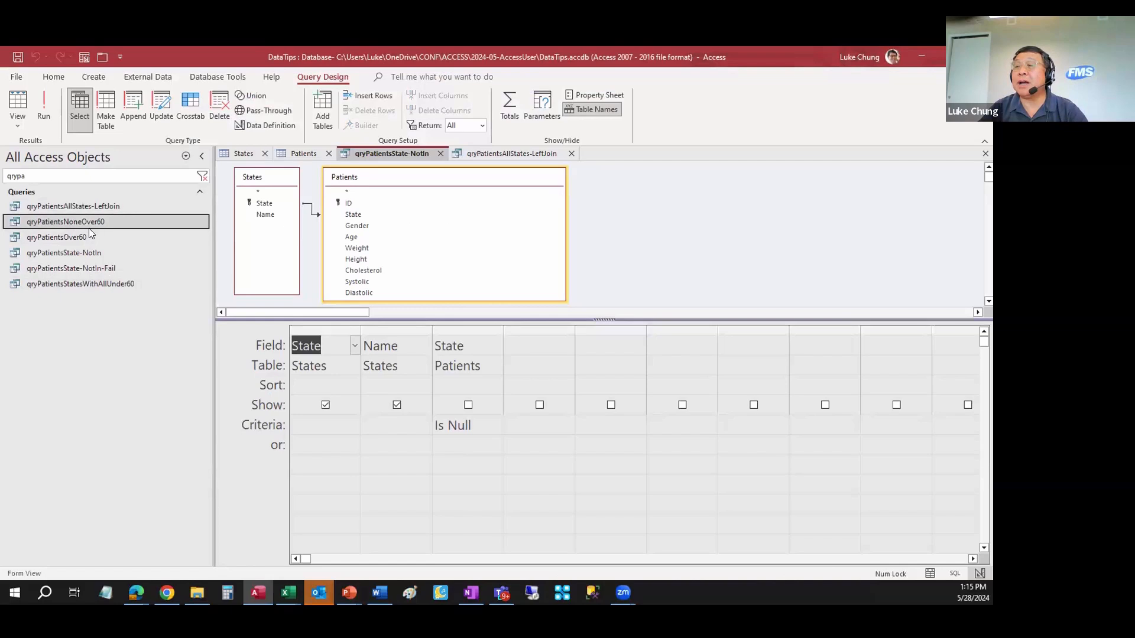
right_click(83, 238)
left_click(121, 264)
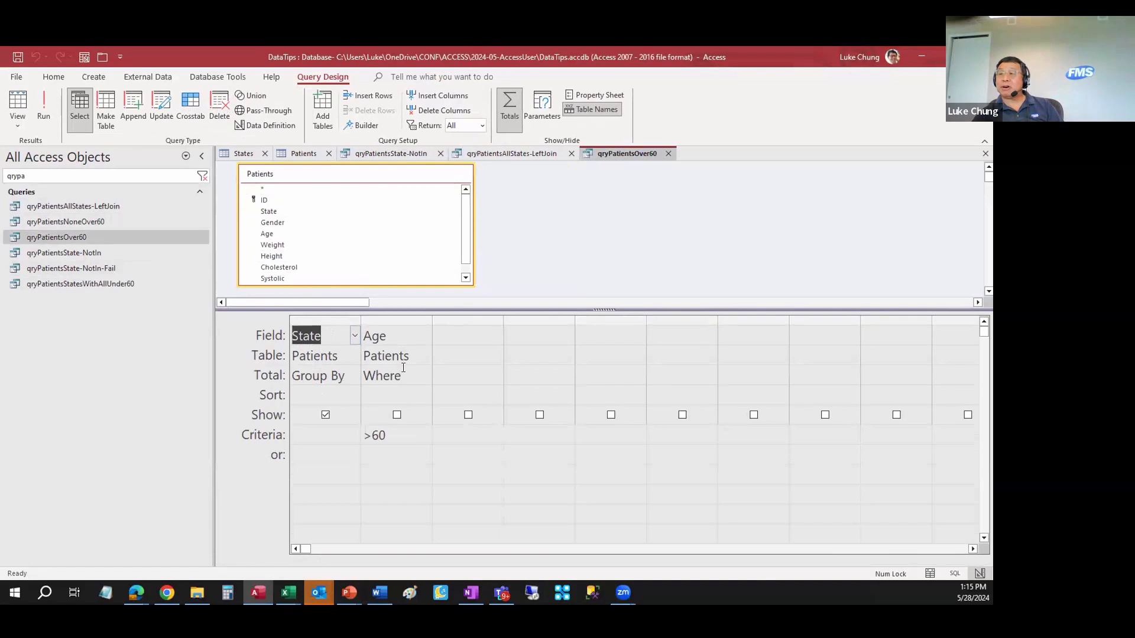
left_click(17, 106)
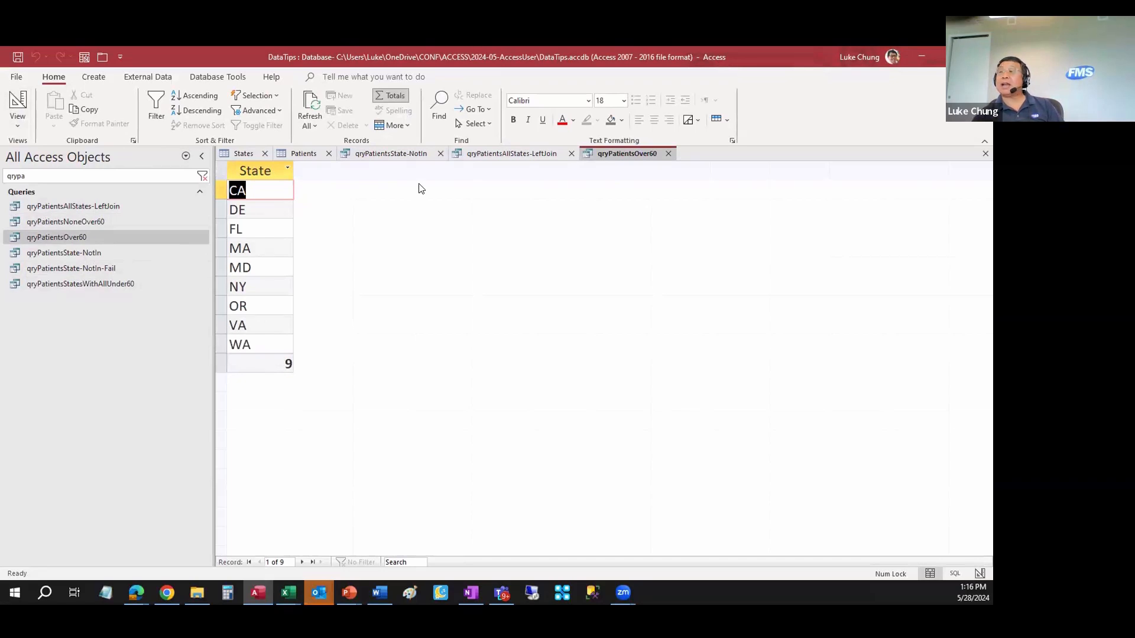
Step: Compare the qryPatientsState-NotIn design with the qryPatientsAllStates-LeftJoin and qryPatientsOver60 datasheets, and consult the Not-In Queries slide
left_click(401, 153)
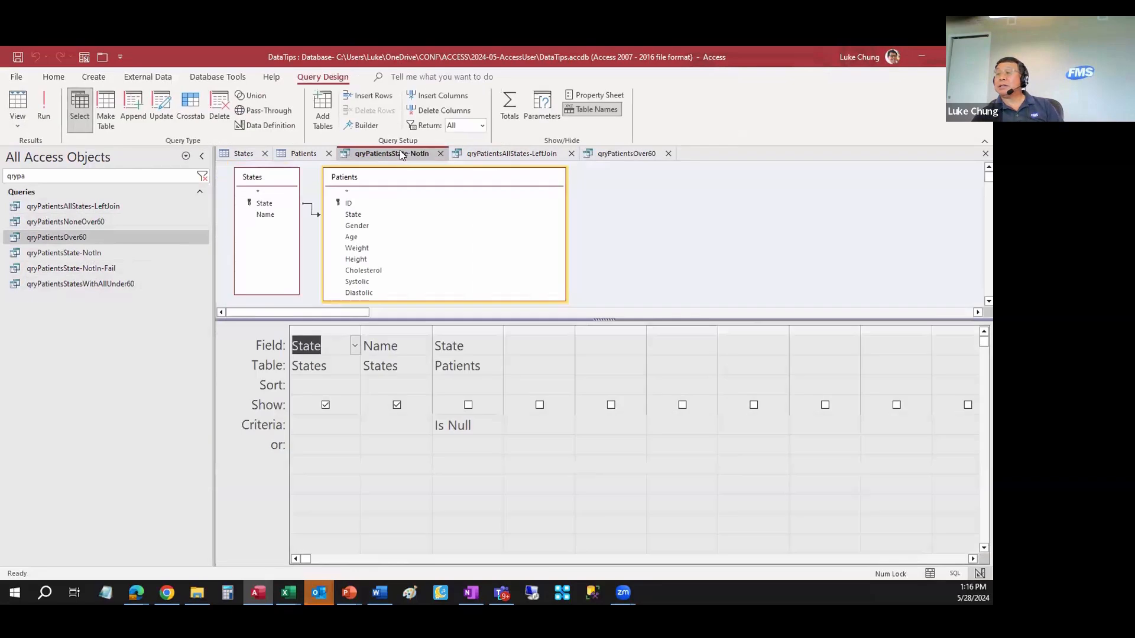
left_click(511, 154)
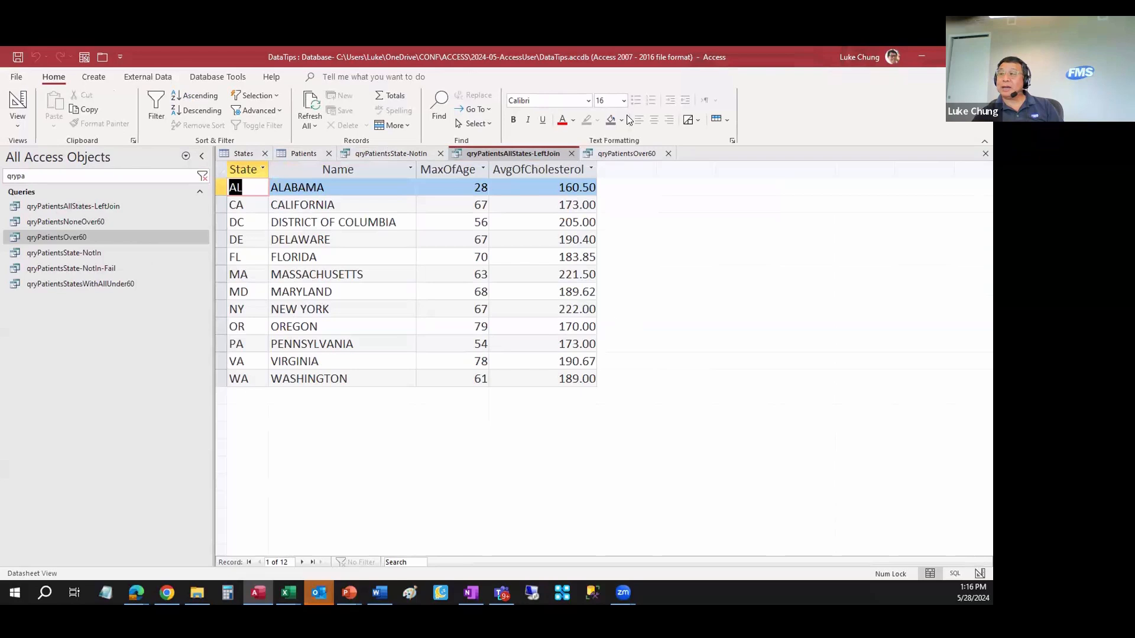
left_click(625, 153)
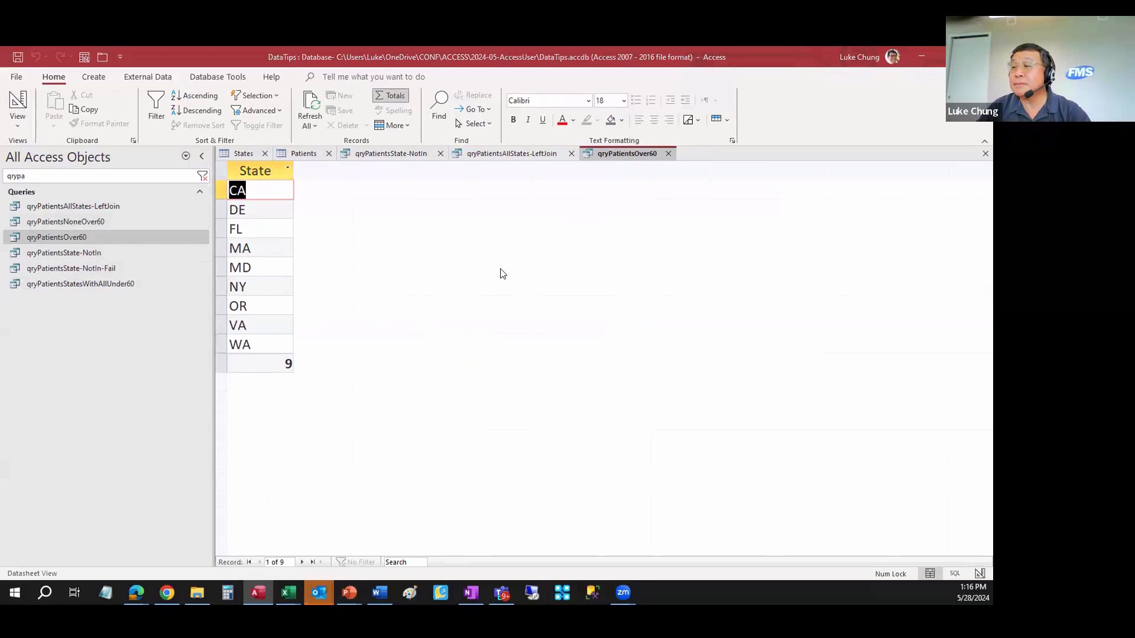
key("alt+Tab")
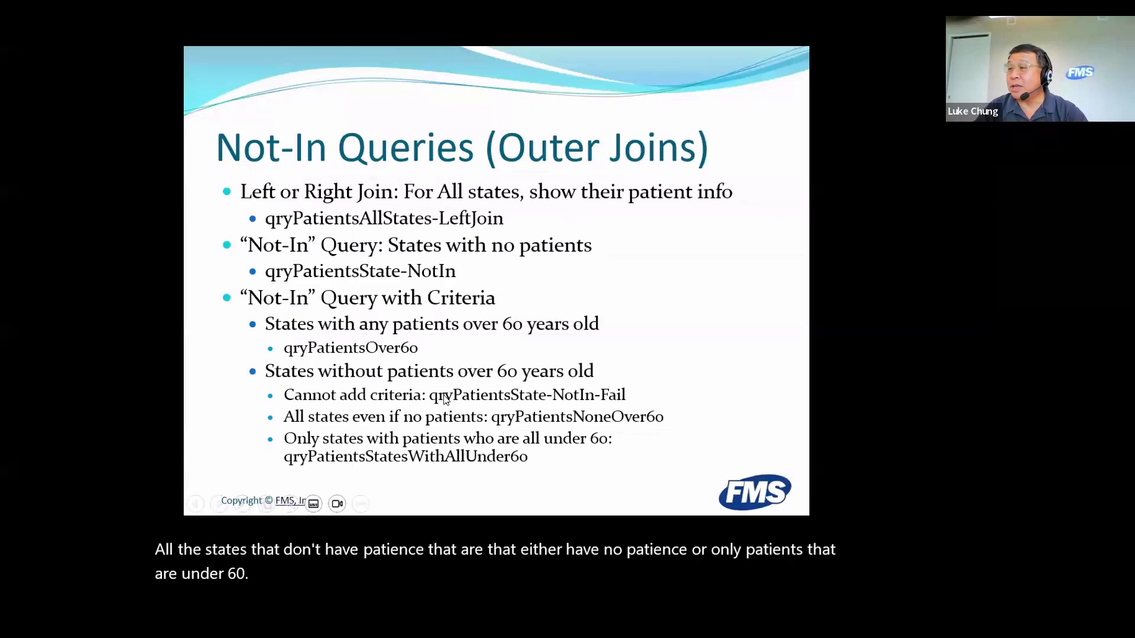
key("alt+Tab")
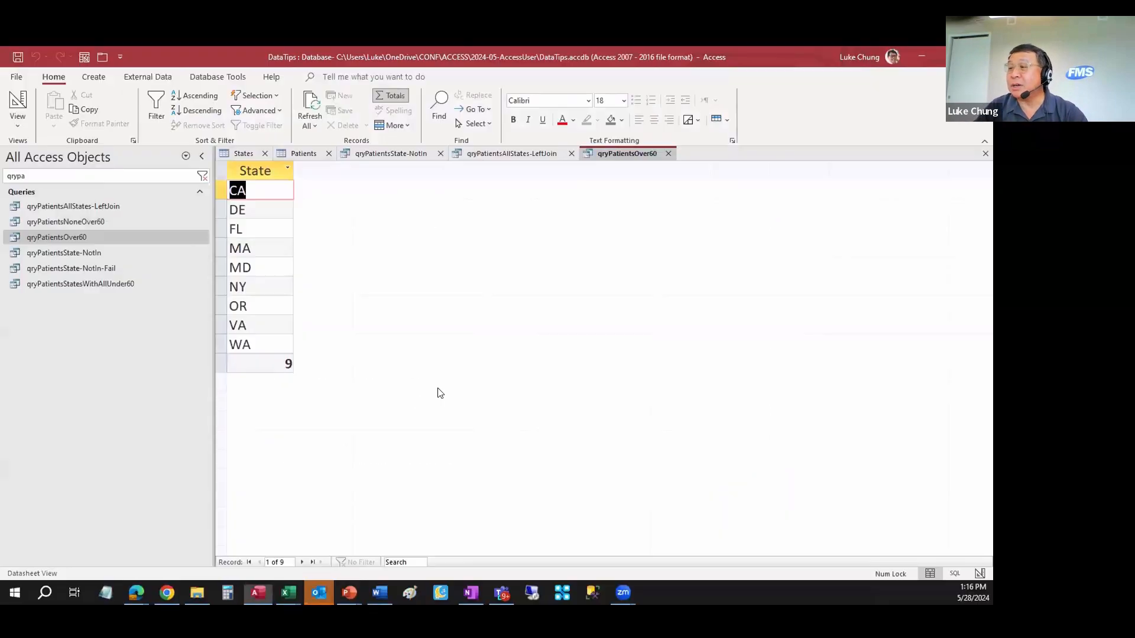
Step: Open qryPatientsState-NotIn-Fail in Design View, display its datasheet, and return to the design to examine its Is Null and >60 criteria
right_click(108, 271)
left_click(145, 299)
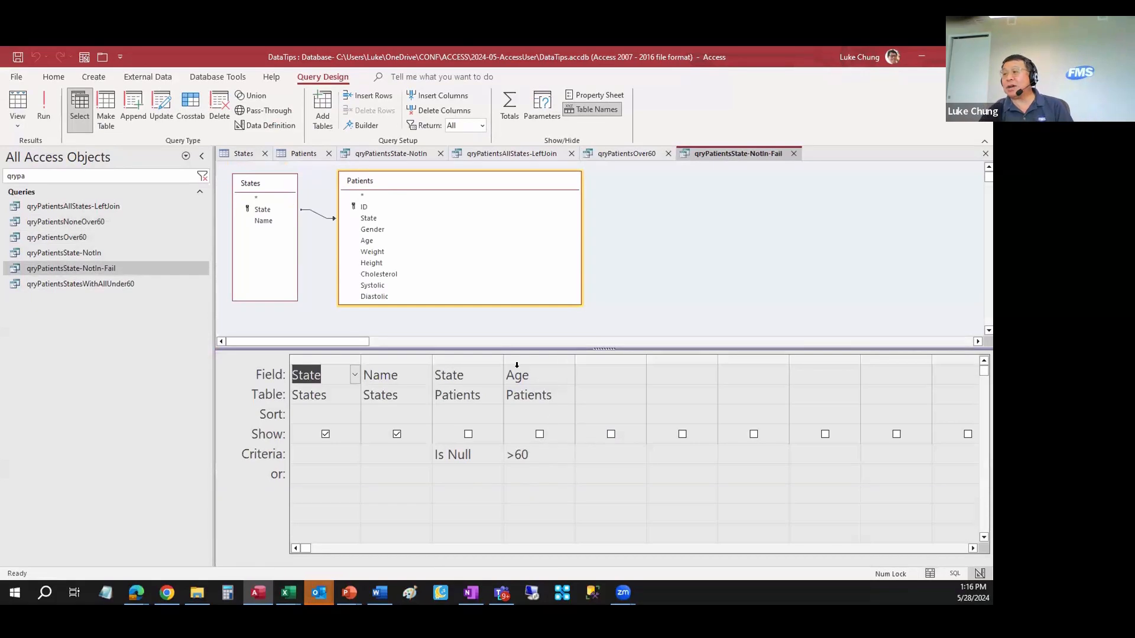
left_click(393, 201)
left_click_drag(387, 183, 401, 184)
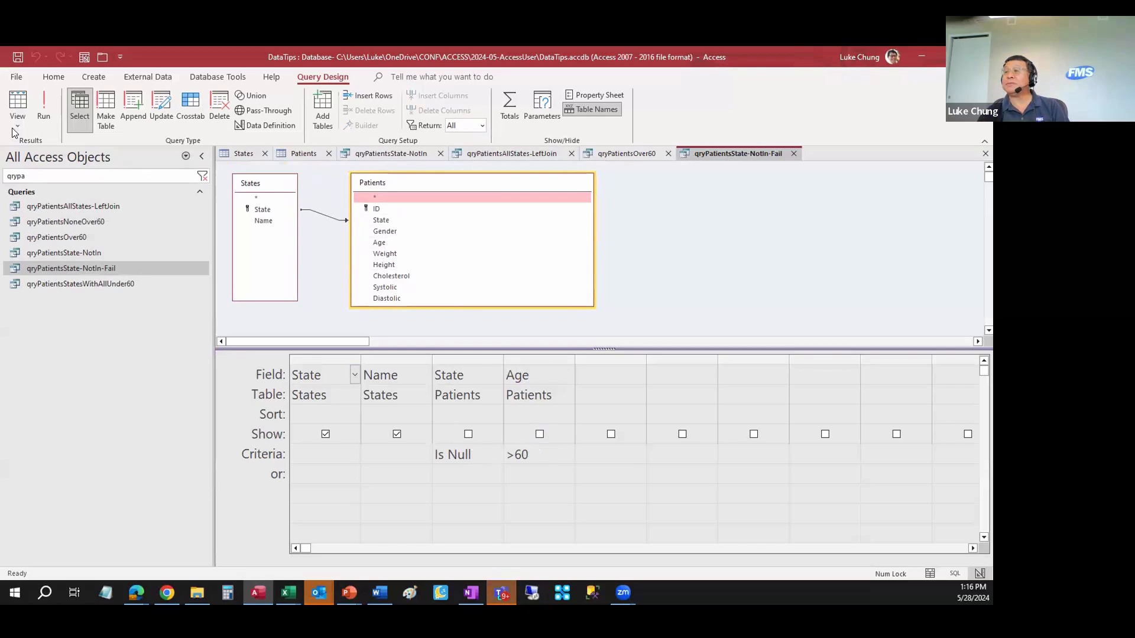
left_click(17, 101)
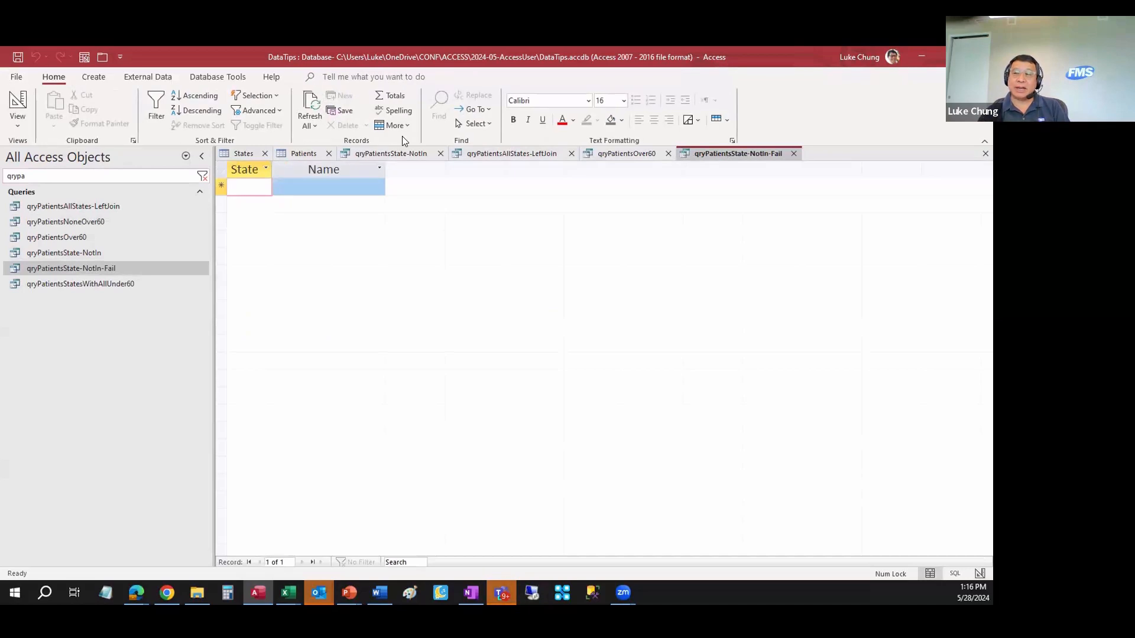
left_click(25, 107)
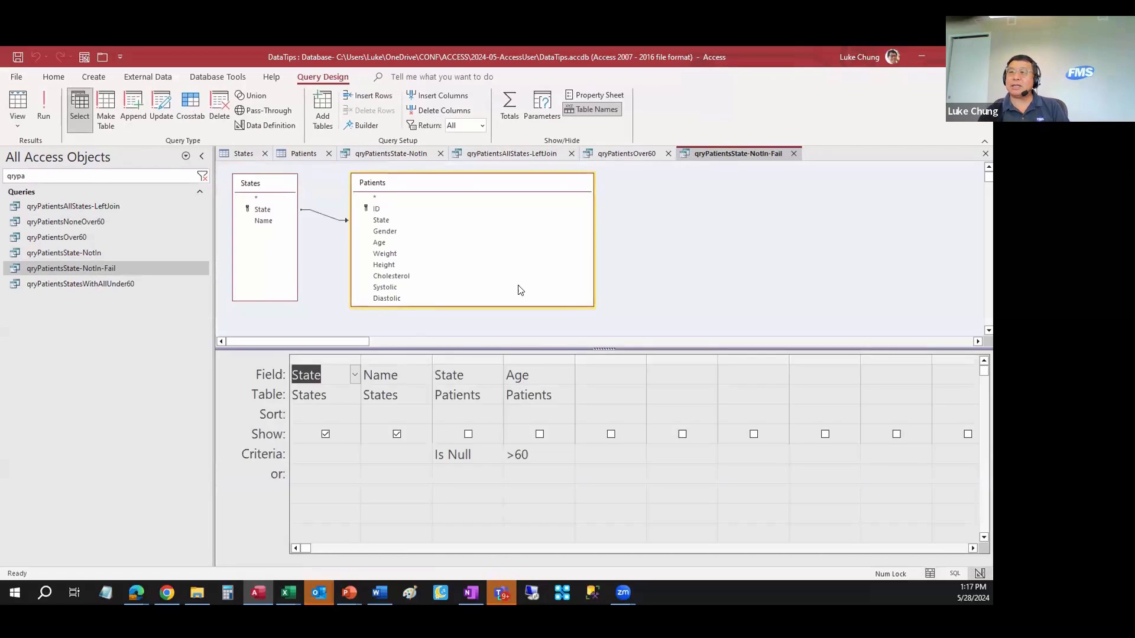
left_click_drag(427, 184, 422, 186)
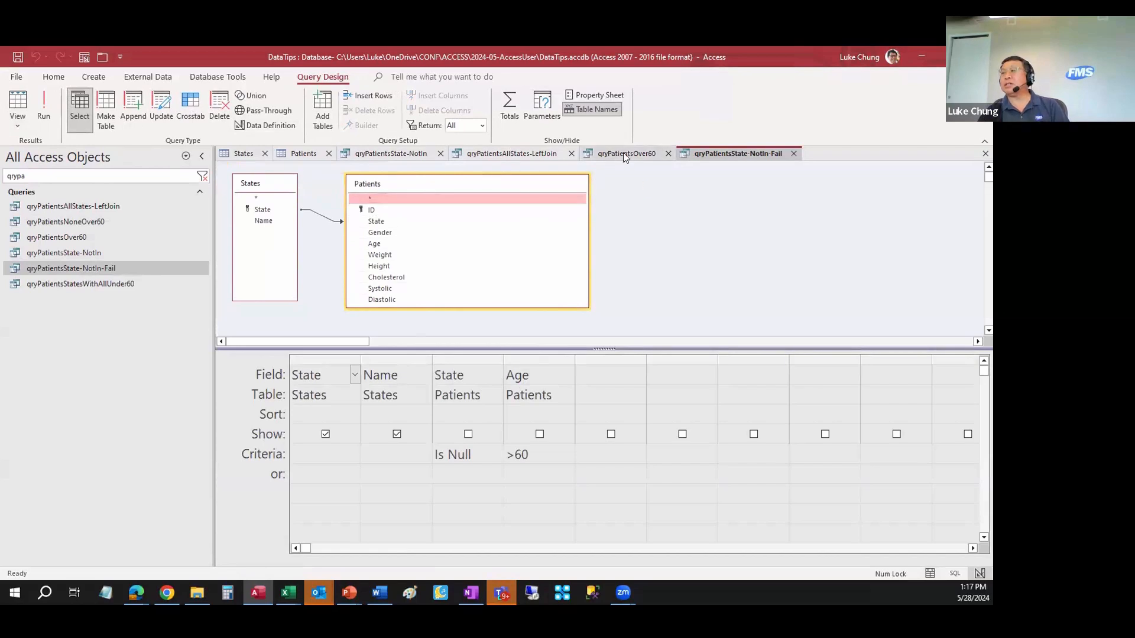
Step: Consult the Not-In Queries slide, and open qryPatientsNoneOver60 in Design View back in Access
left_click(130, 281)
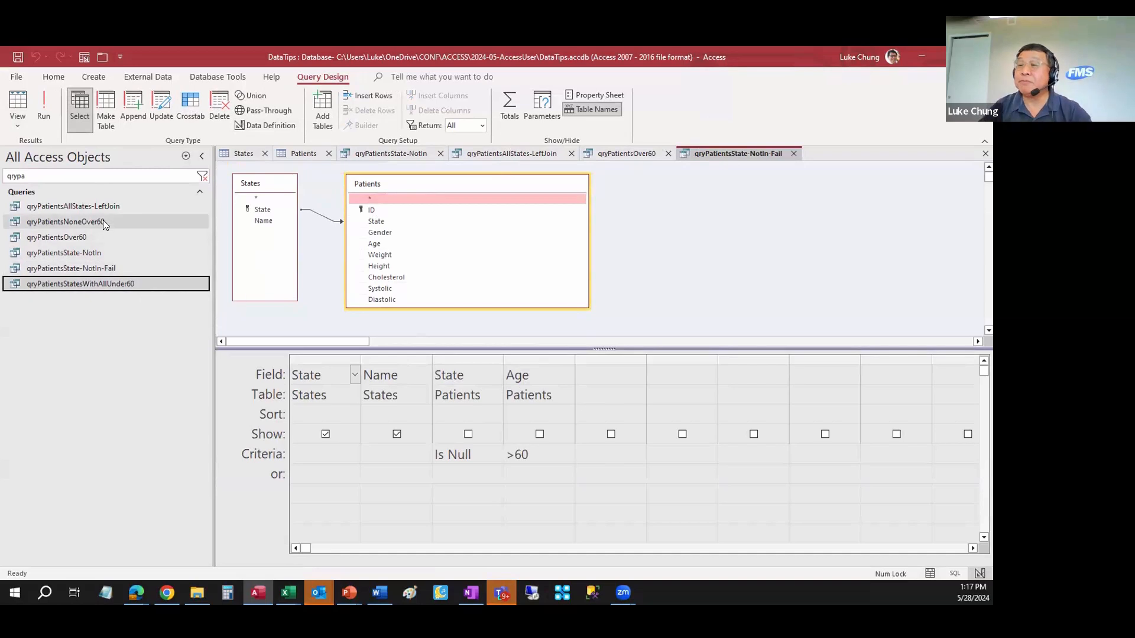
key("alt+Tab")
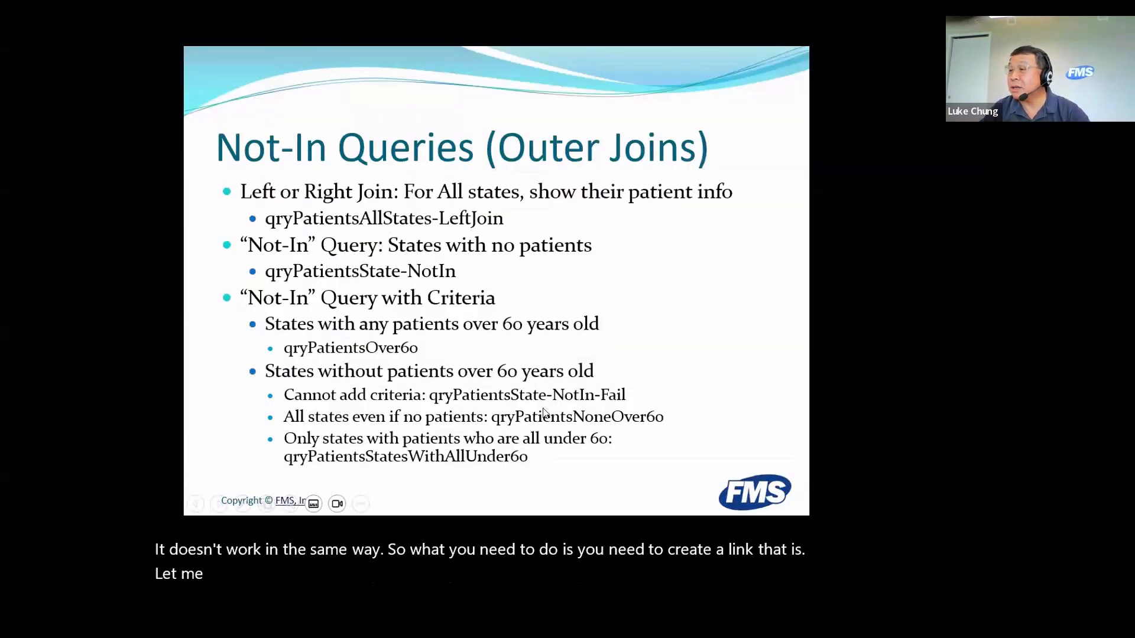
key("alt+Tab")
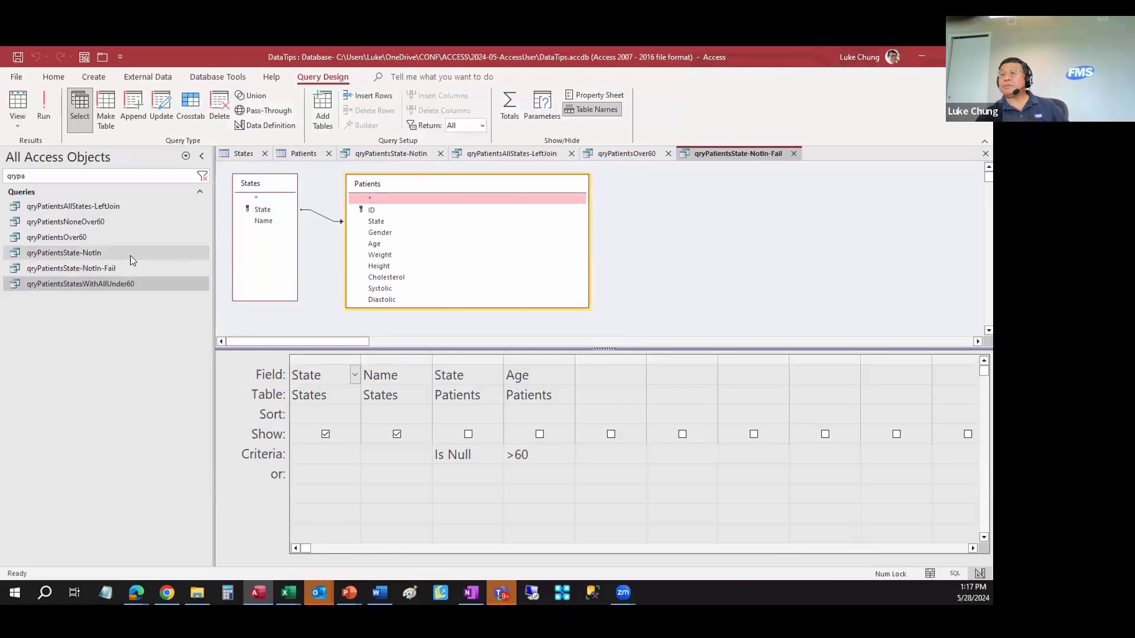
right_click(96, 221)
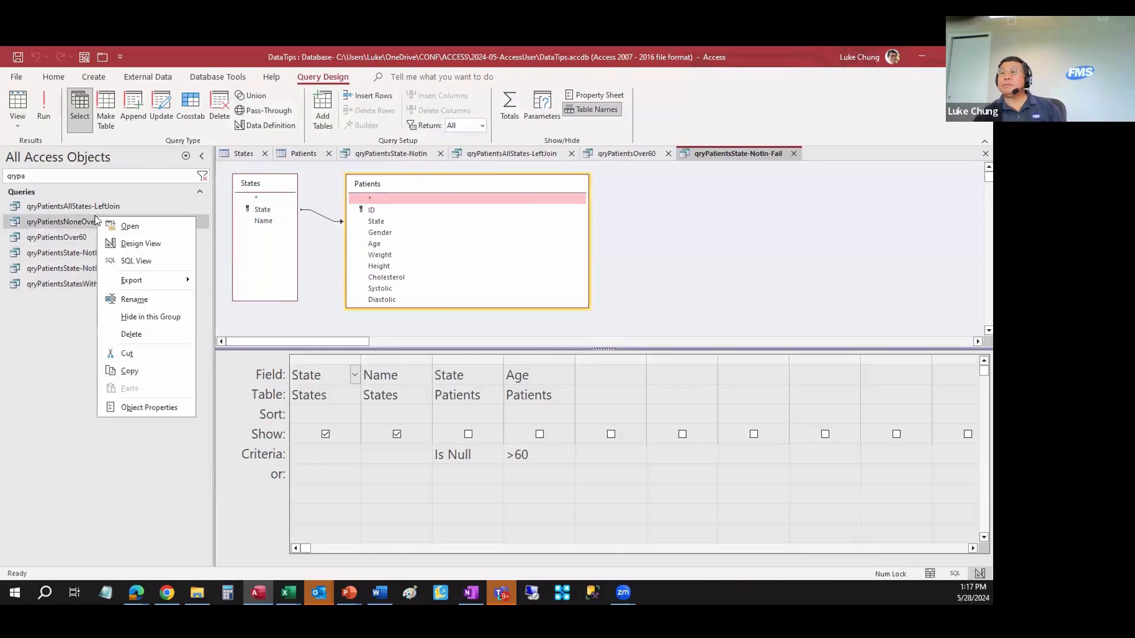
left_click(145, 243)
Step: Enlarge the table area and the qryPatientsOver60 field list in the design, and move that list farther from States
left_click_drag(557, 267, 555, 375)
left_click_drag(429, 188, 427, 187)
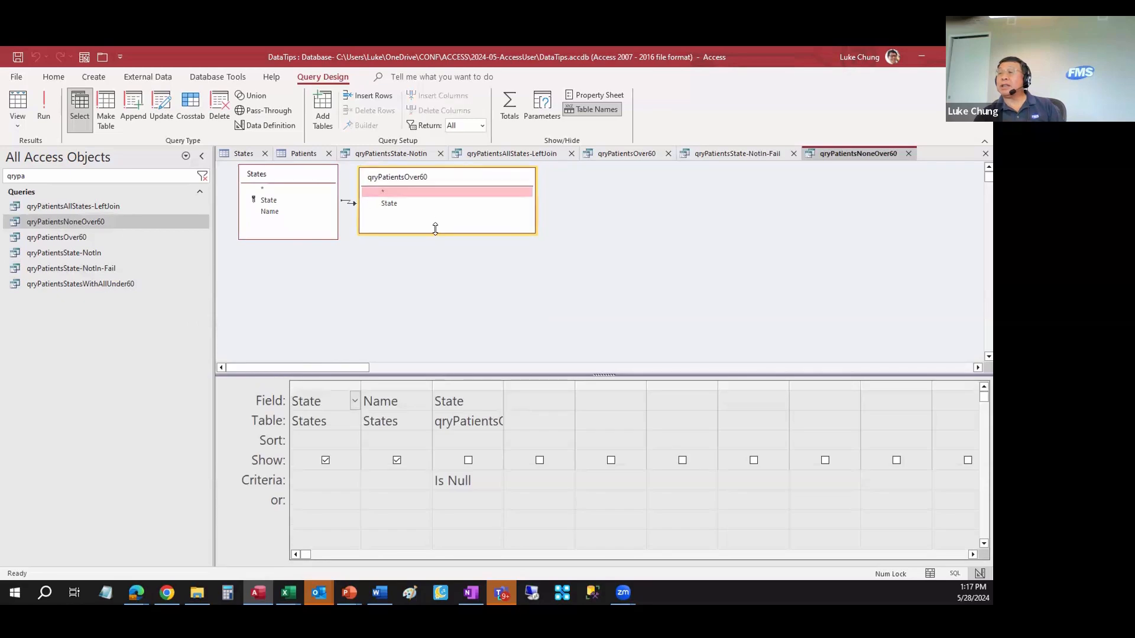
left_click_drag(475, 289, 475, 293)
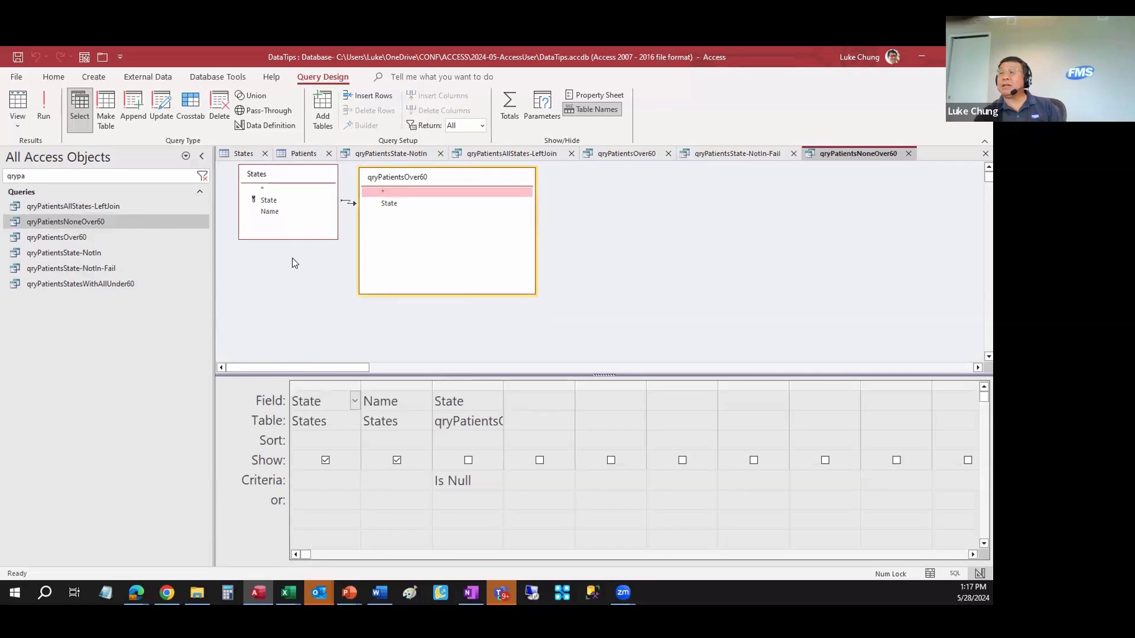
left_click_drag(435, 180, 454, 180)
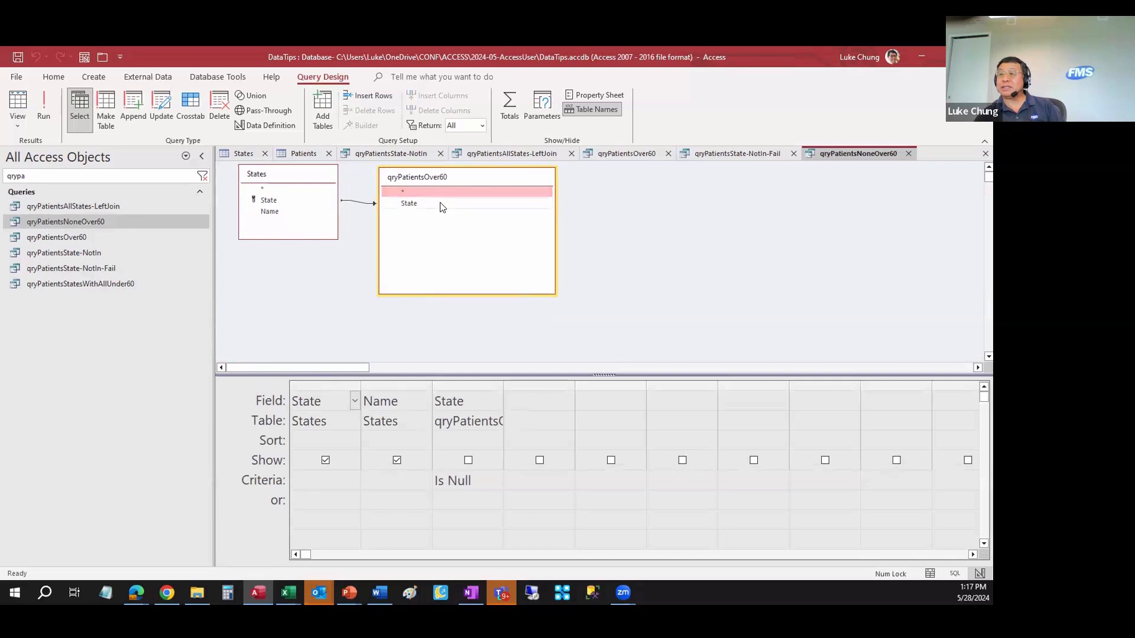
Step: Display the qryPatientsNoneOver60 datasheet and look through its list of states
left_click(21, 104)
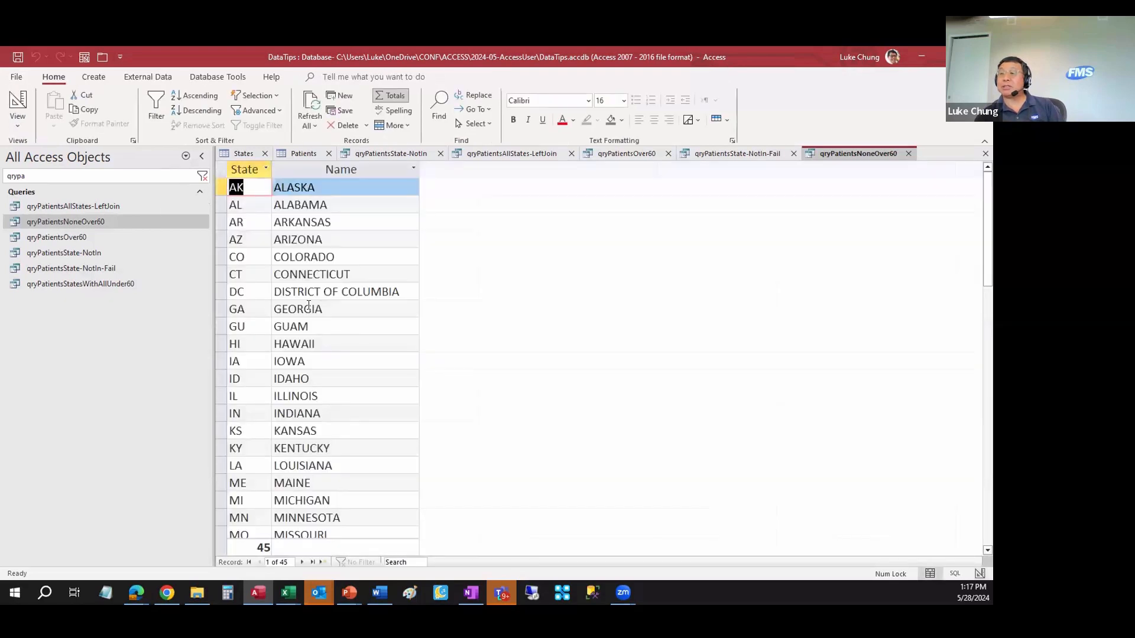
scroll(272, 307, "down", 8)
scroll(301, 353, "up", 5)
scroll(301, 353, "up", 3)
Step: Open the qryPatientsStatesWithAllUnder60 datasheet and examine the maximum age for PA
left_click(121, 285)
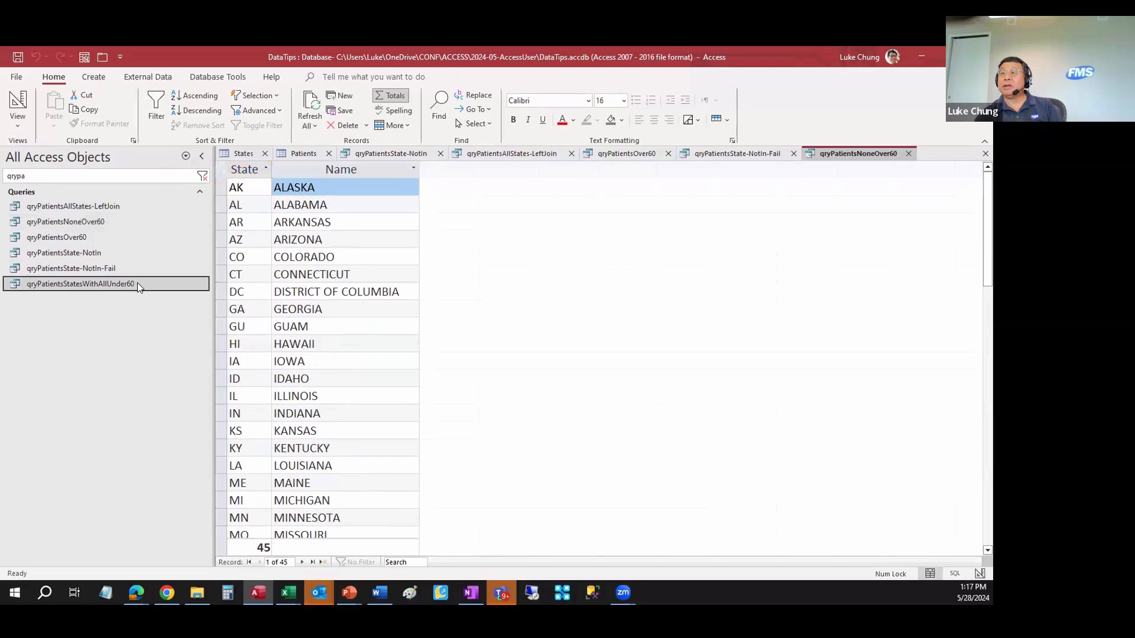
double_click(138, 283)
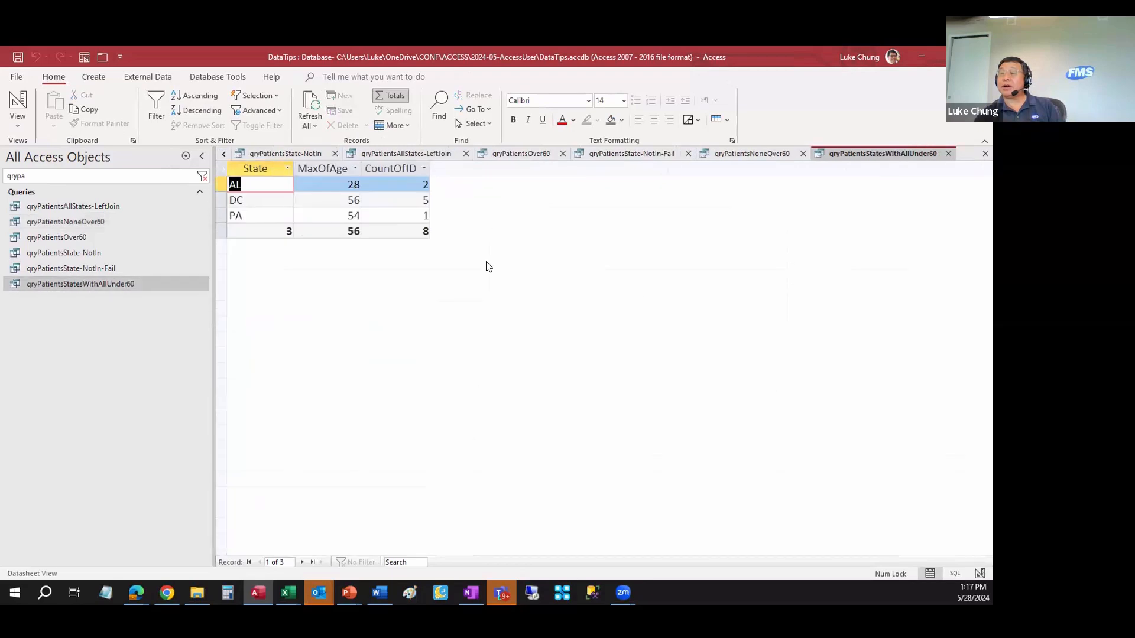
left_click(359, 215)
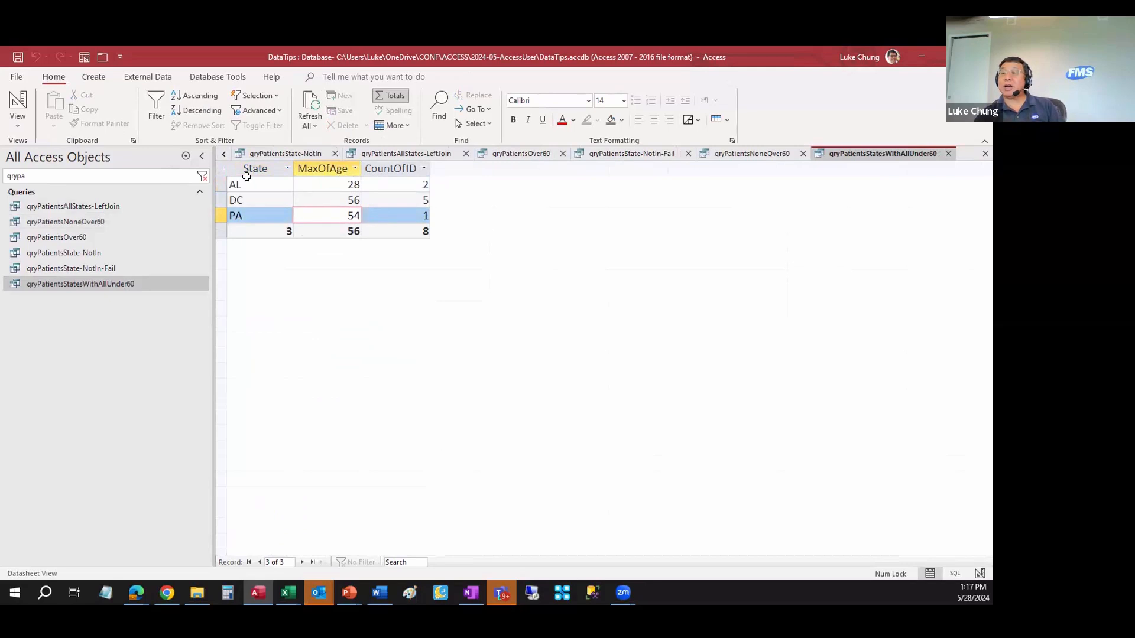
Step: Check the AL and DC rows in the qryPatientsNoneOver60 datasheet, and return to qryPatientsStatesWithAllUnder60
left_click(756, 156)
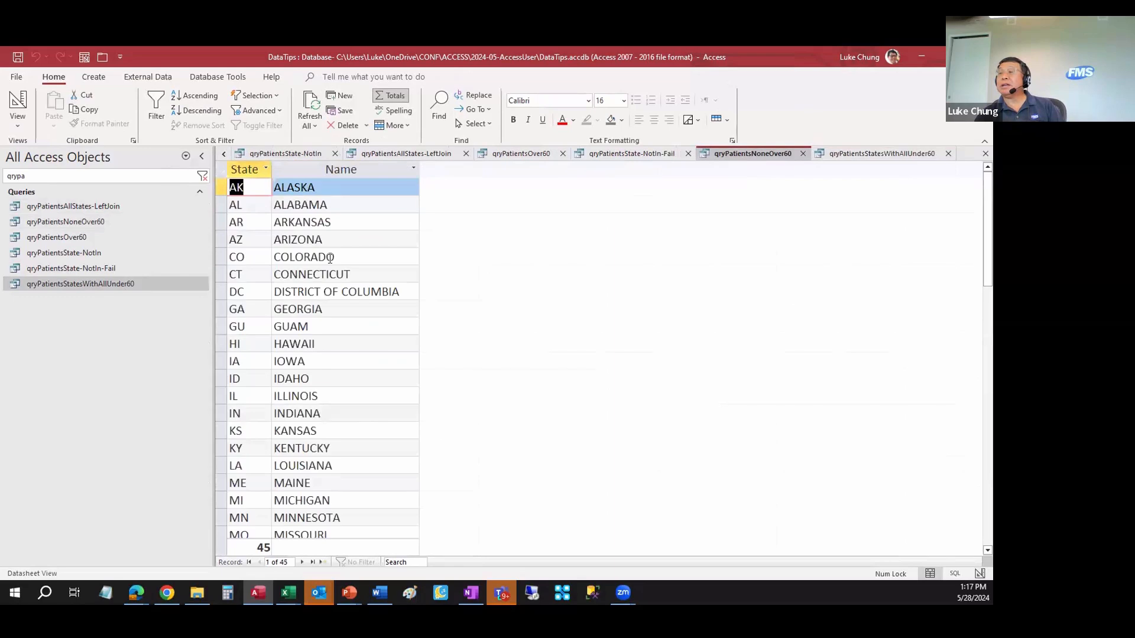
left_click(258, 209)
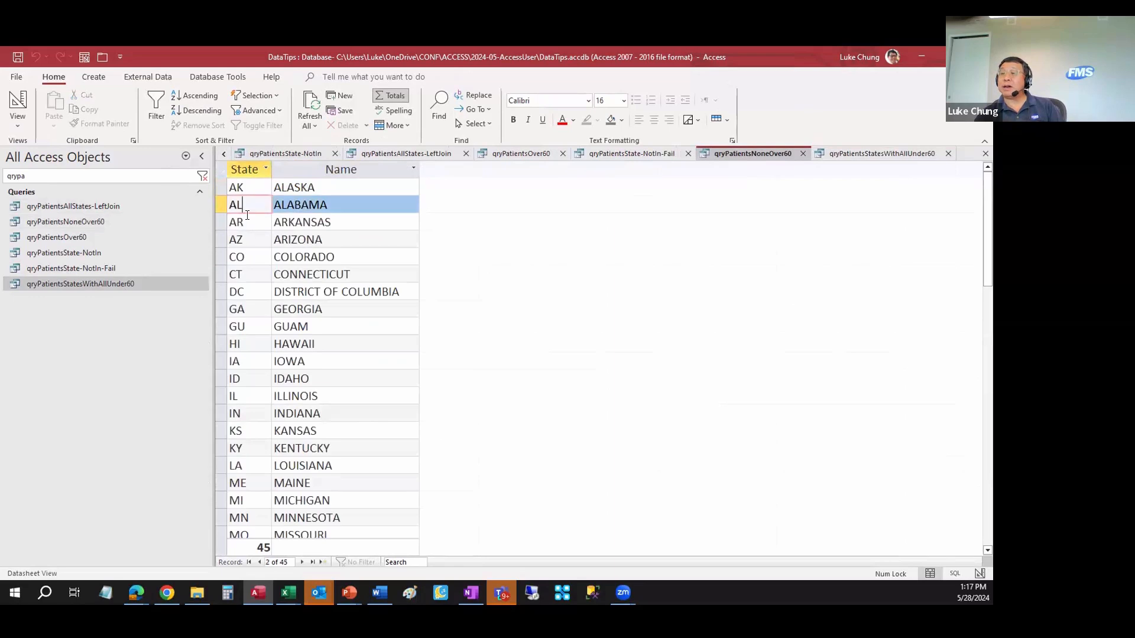
left_click(247, 216)
left_click(253, 294)
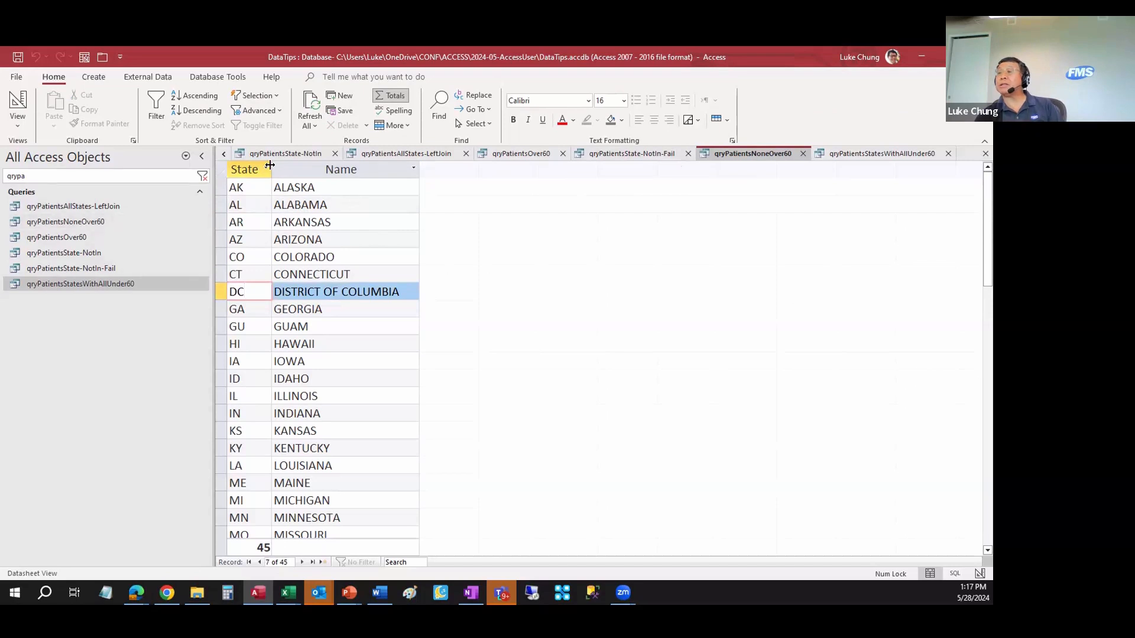
left_click(881, 154)
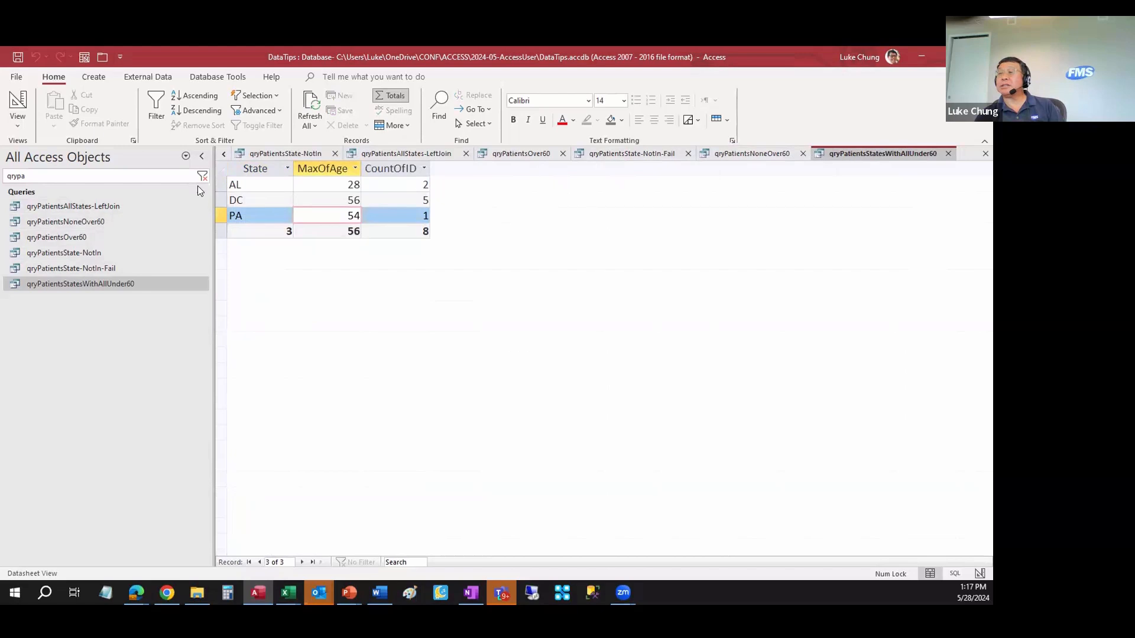
Step: Show qryPatientsStatesWithAllUnder60 in Design View and open the datasheet of its Patients table
left_click(12, 106)
right_click(297, 179)
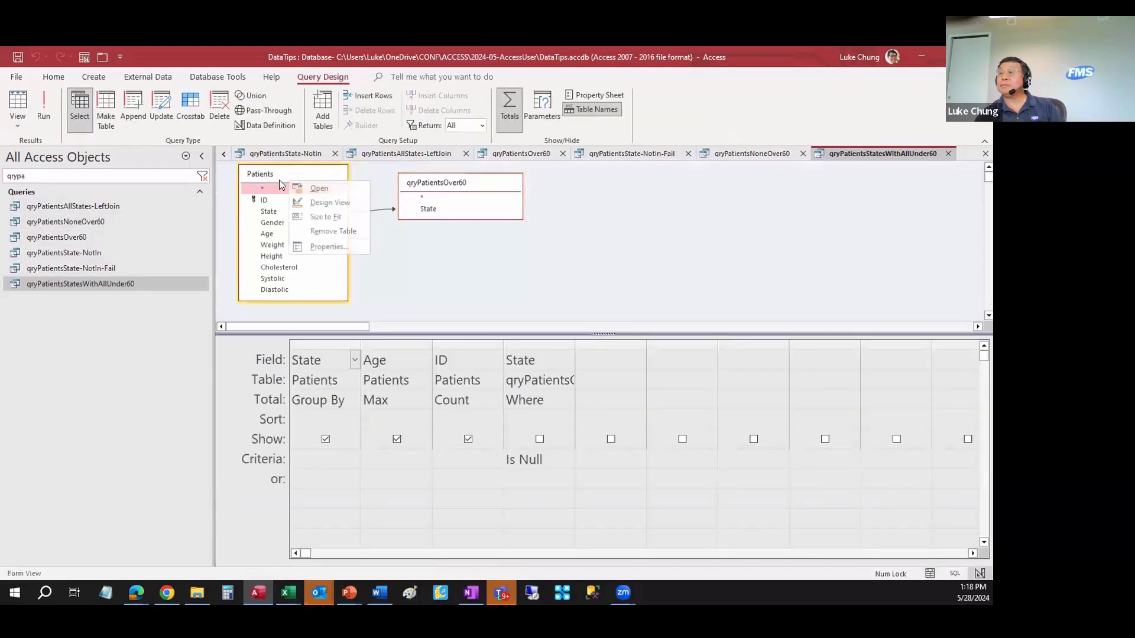
left_click(323, 195)
left_click(340, 229)
Step: Move the Age column directly after State in the Patients datasheet, and sort both columns in ascending order
left_click_drag(295, 171, 366, 161)
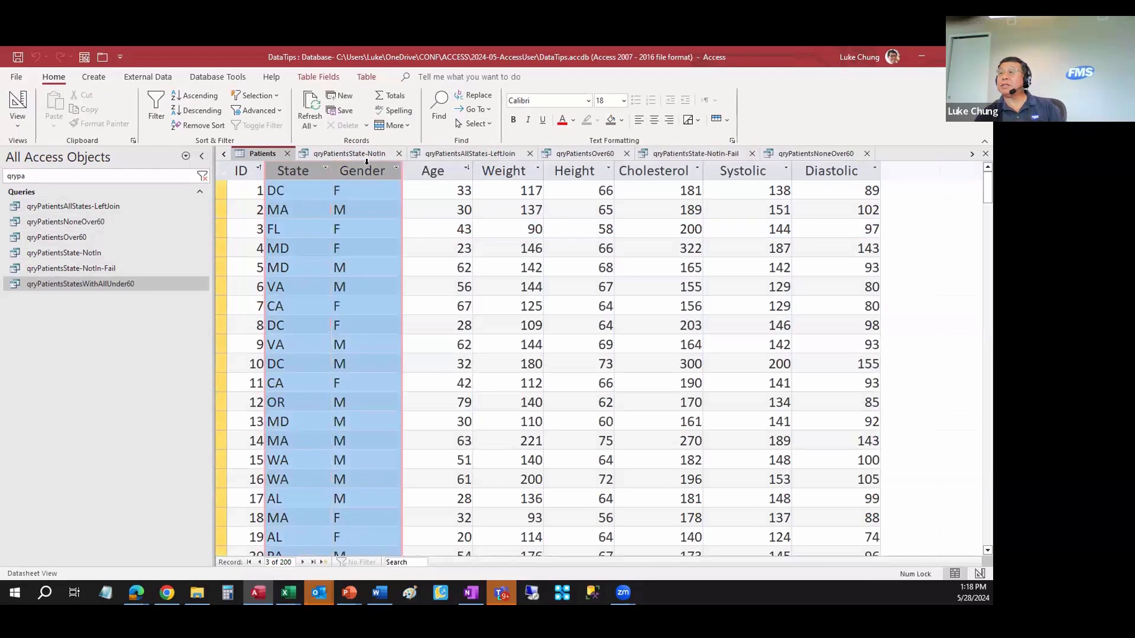
left_click(362, 191)
left_click(442, 171)
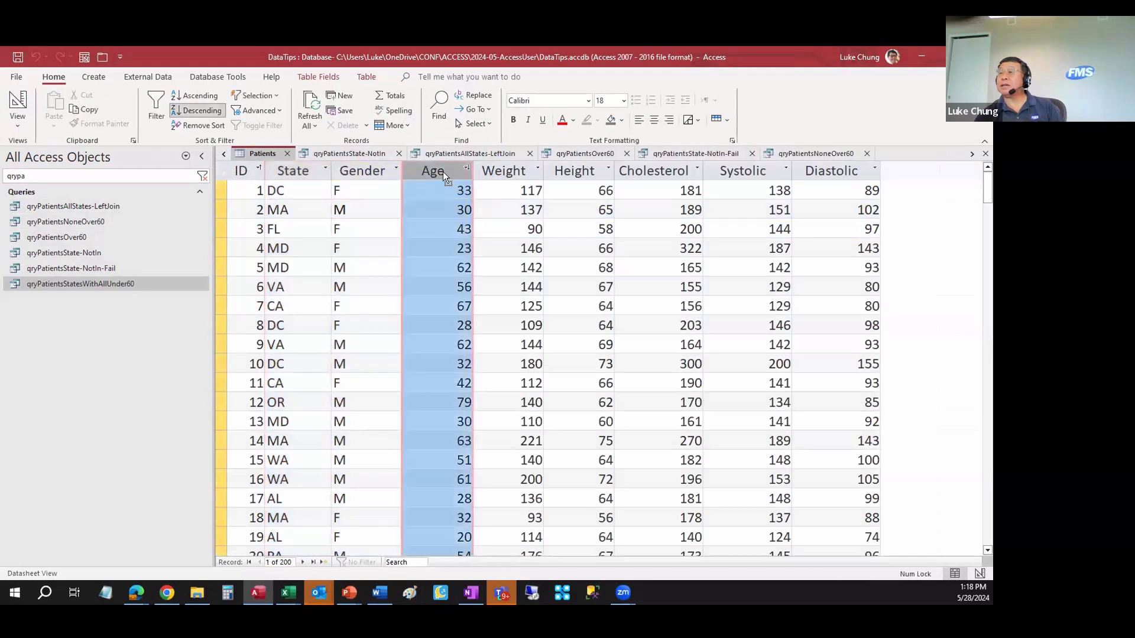
left_click_drag(442, 171, 361, 170)
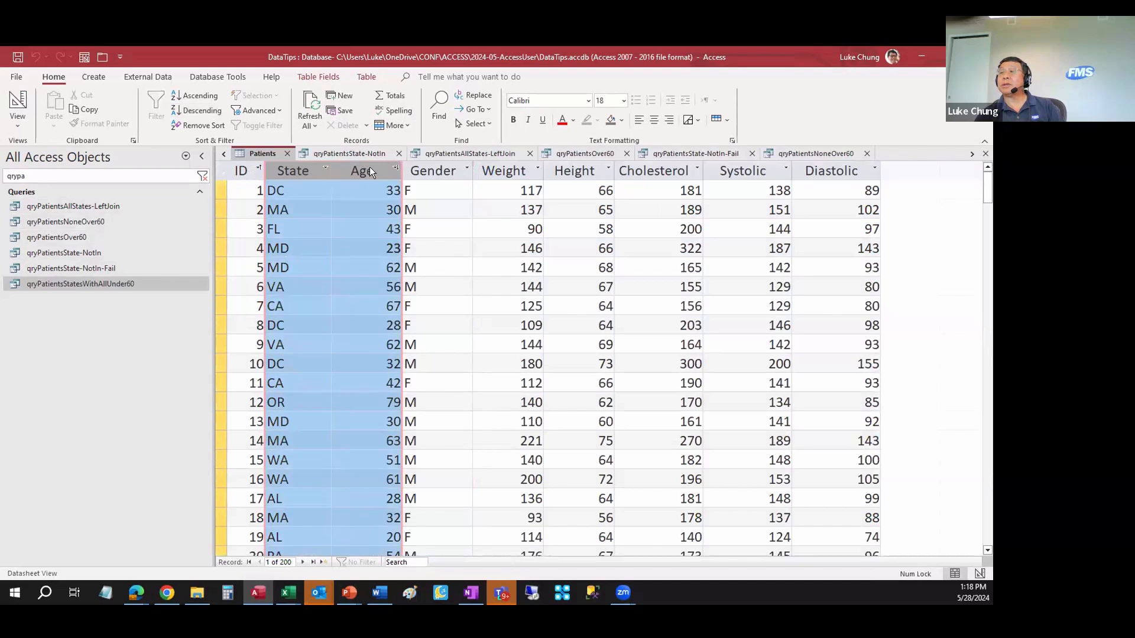
left_click(182, 100)
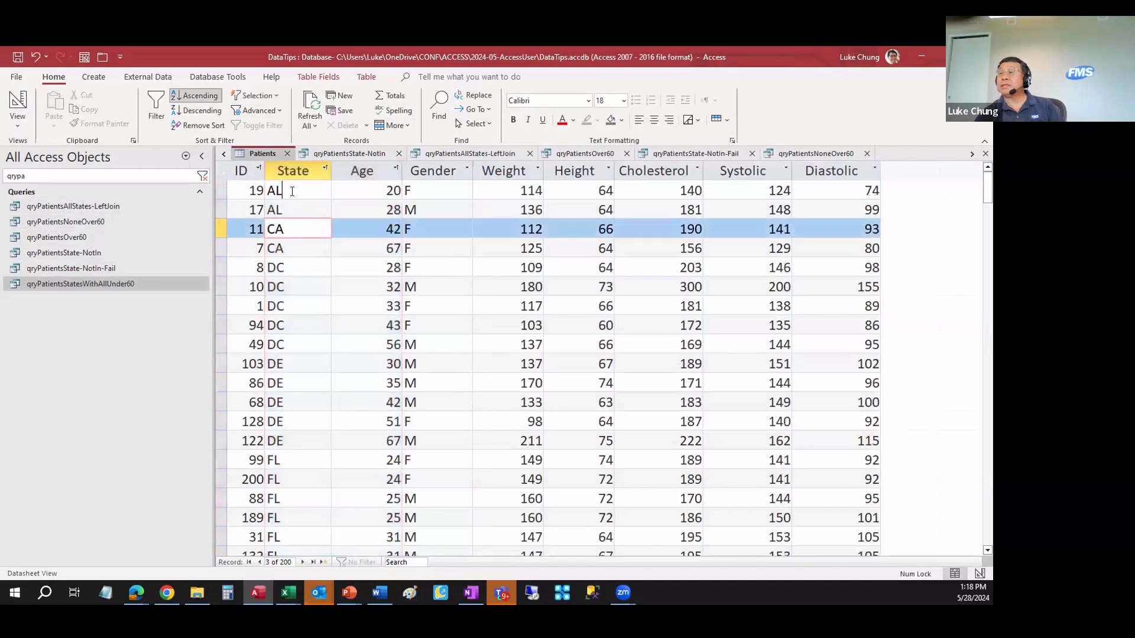
Step: Step through the ages of the AL, CA and DC patients to check each state's oldest patient
left_click(306, 216)
left_click(370, 211)
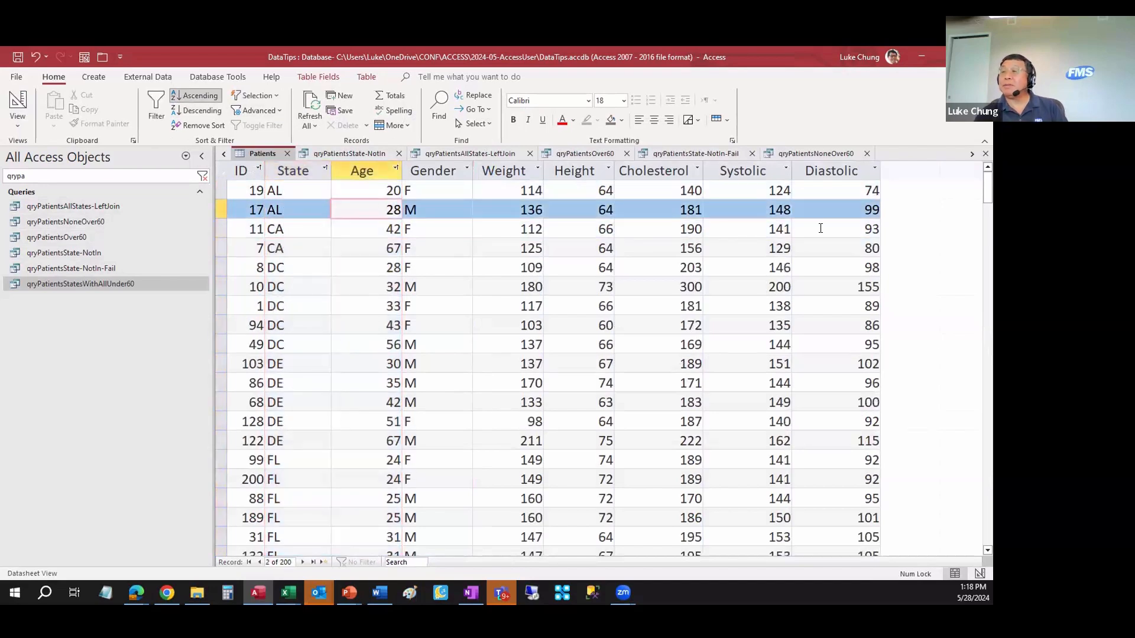
key("Up")
key("Down")
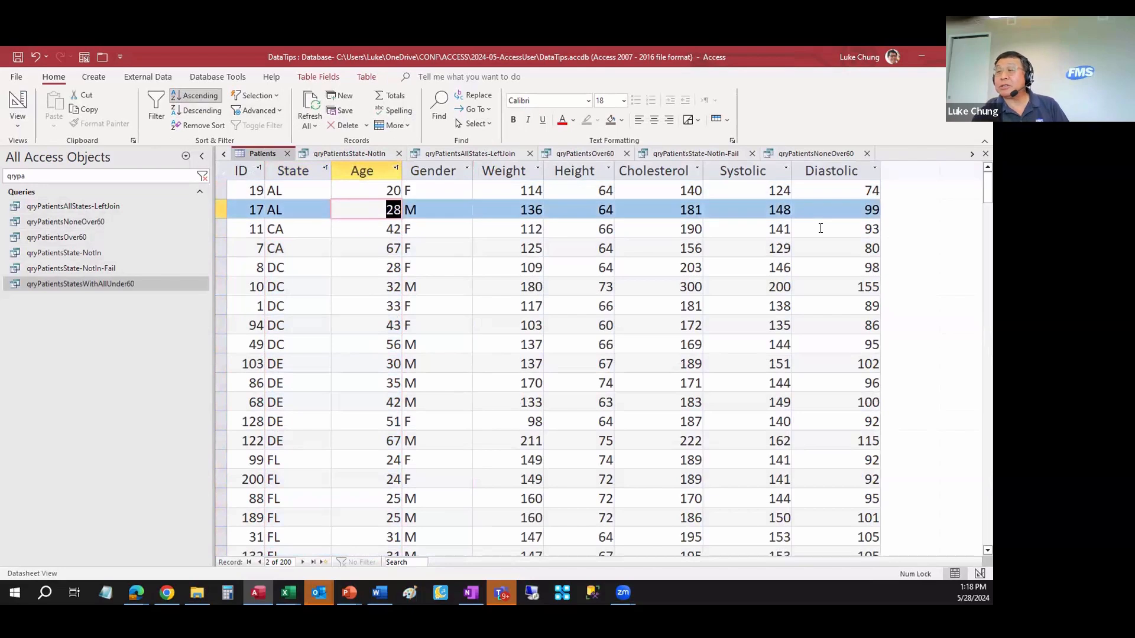
key("Down")
key("Down")
key("Down")
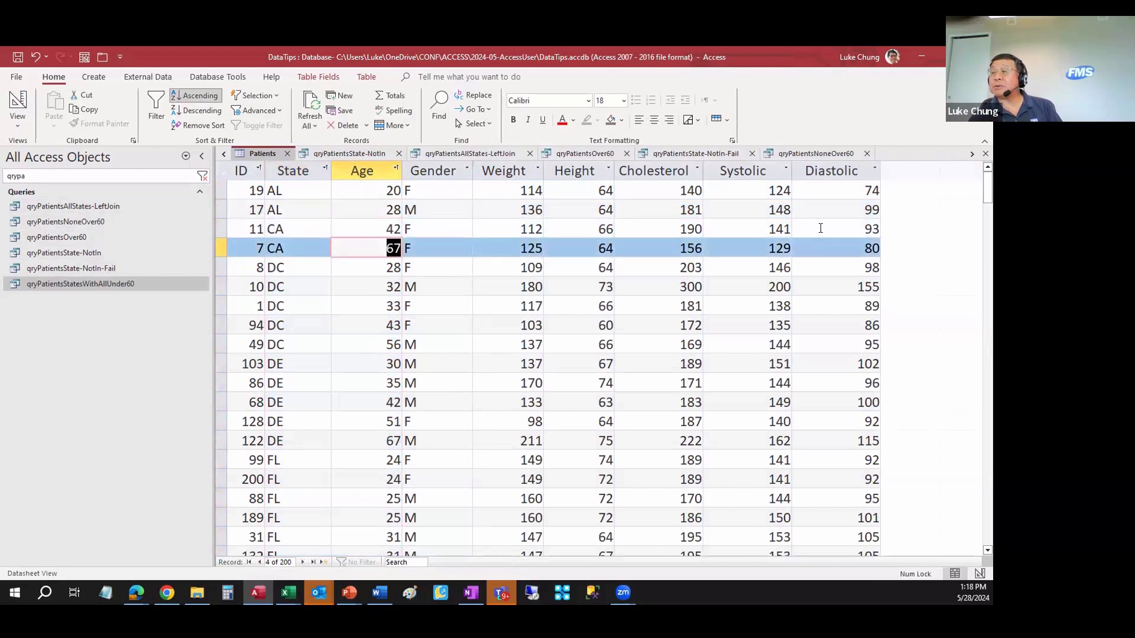
key("Down")
key("Down")
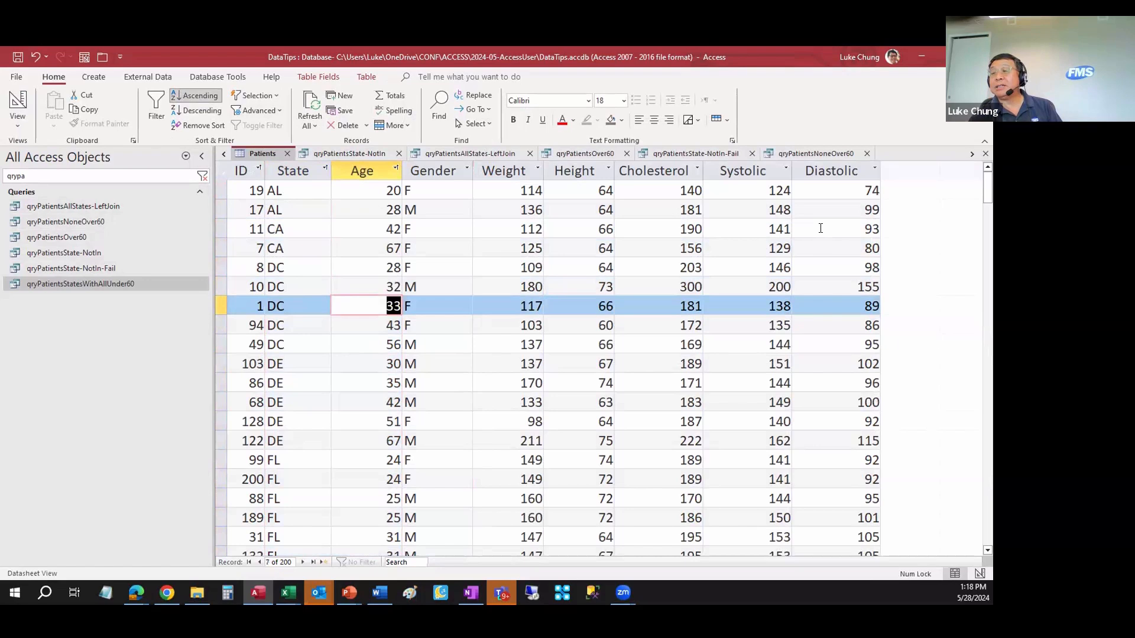
key("Down")
key("Down")
key("Down")
key("Up")
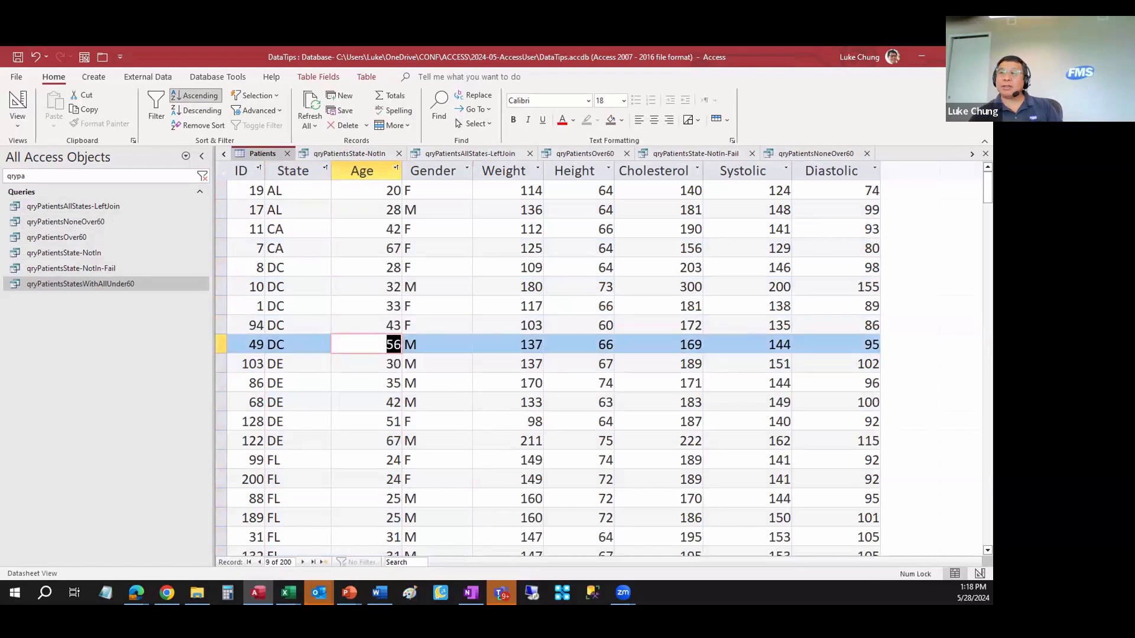
Step: Show the qryPatientsNoneOver60 datasheet, and switch to the PowerPoint presentation to advance to the UNION Queries slide
left_click(791, 152)
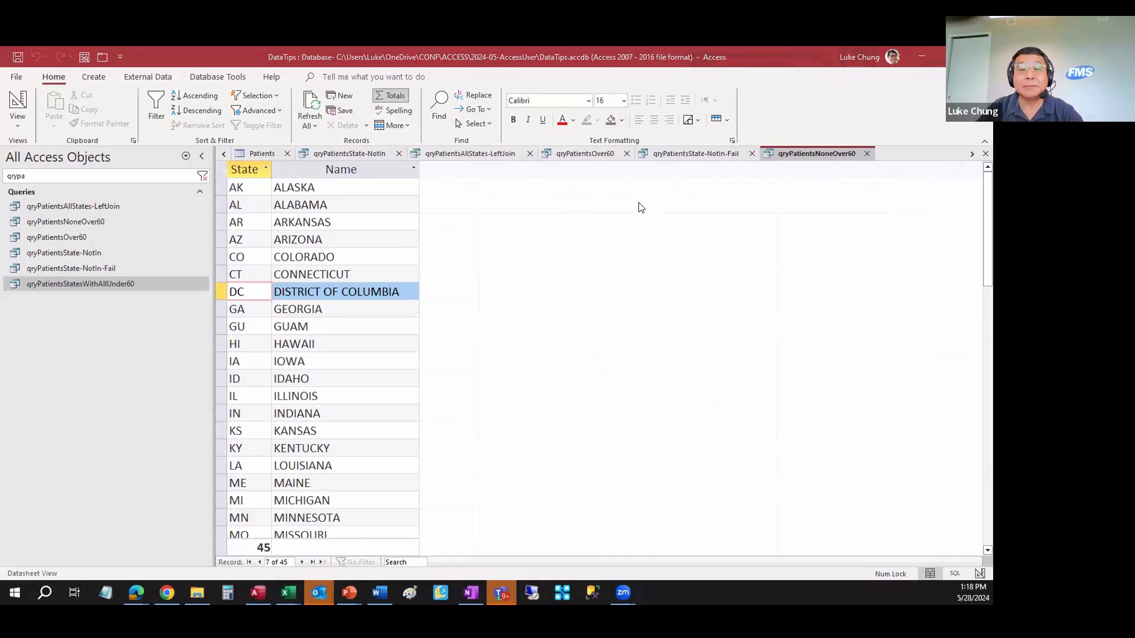
key("alt+Tab")
key("Right")
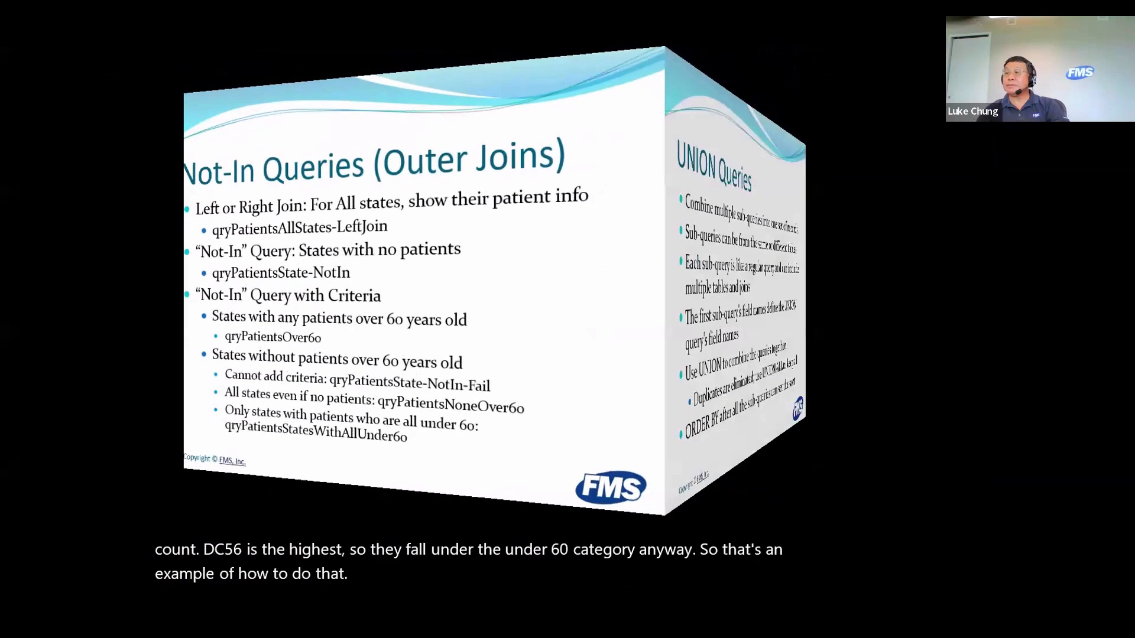
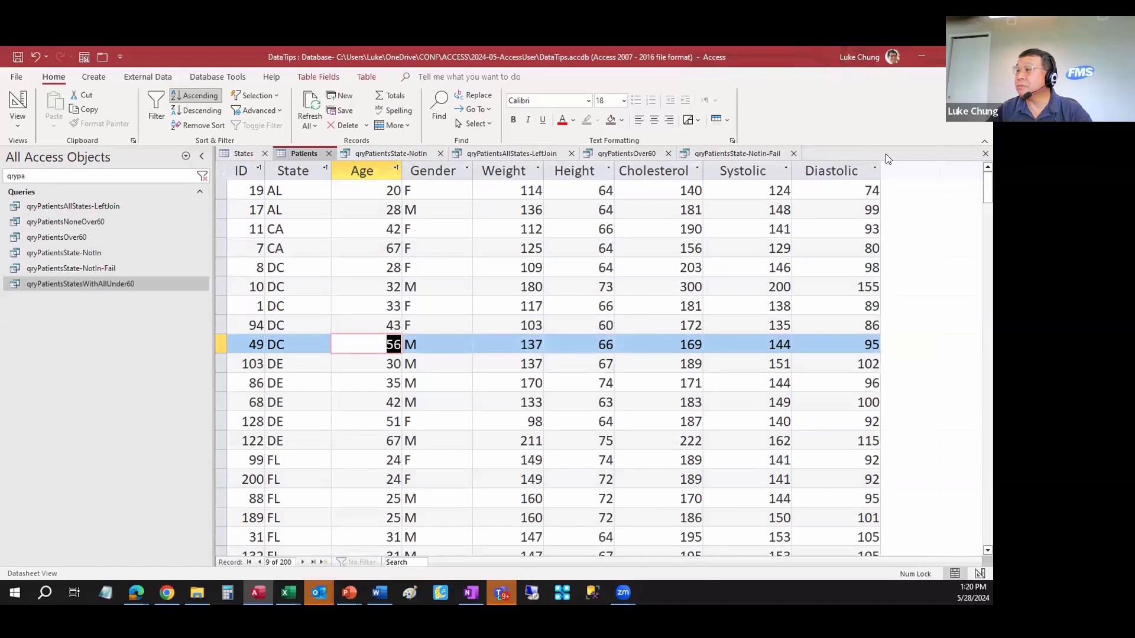
Step: Close qryPatientsState-NotIn-Fail, qryPatientsOver60, qryPatientsAllStates-LeftJoin and qryPatientsState-NotIn without saving design changes
left_click(792, 153)
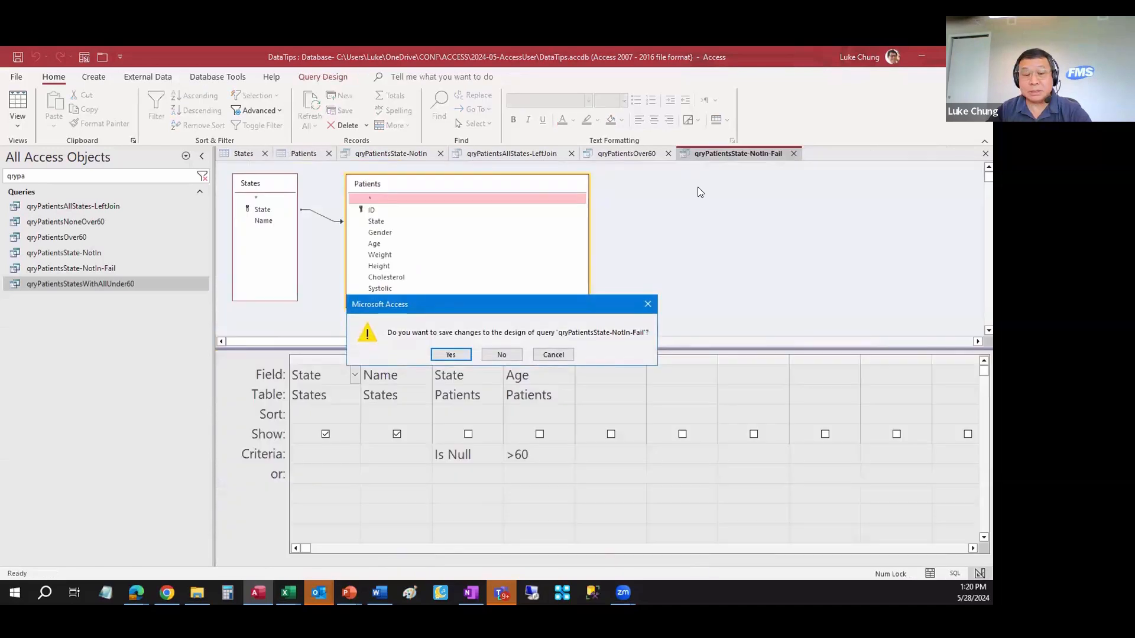
key("n")
left_click(668, 153)
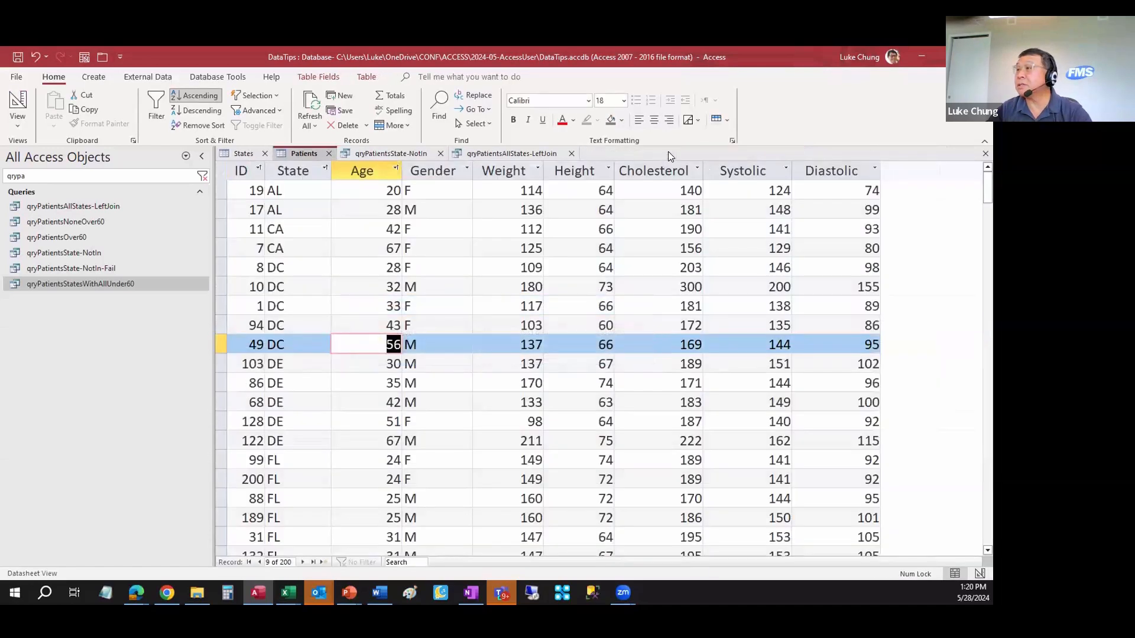
left_click(571, 154)
left_click(439, 154)
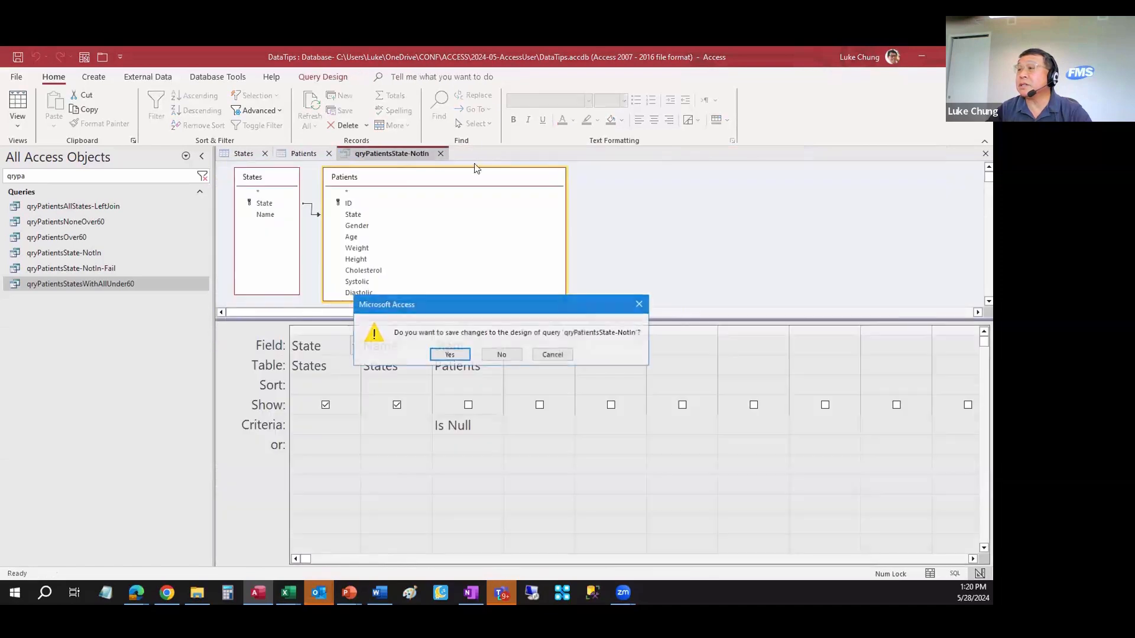
key("n")
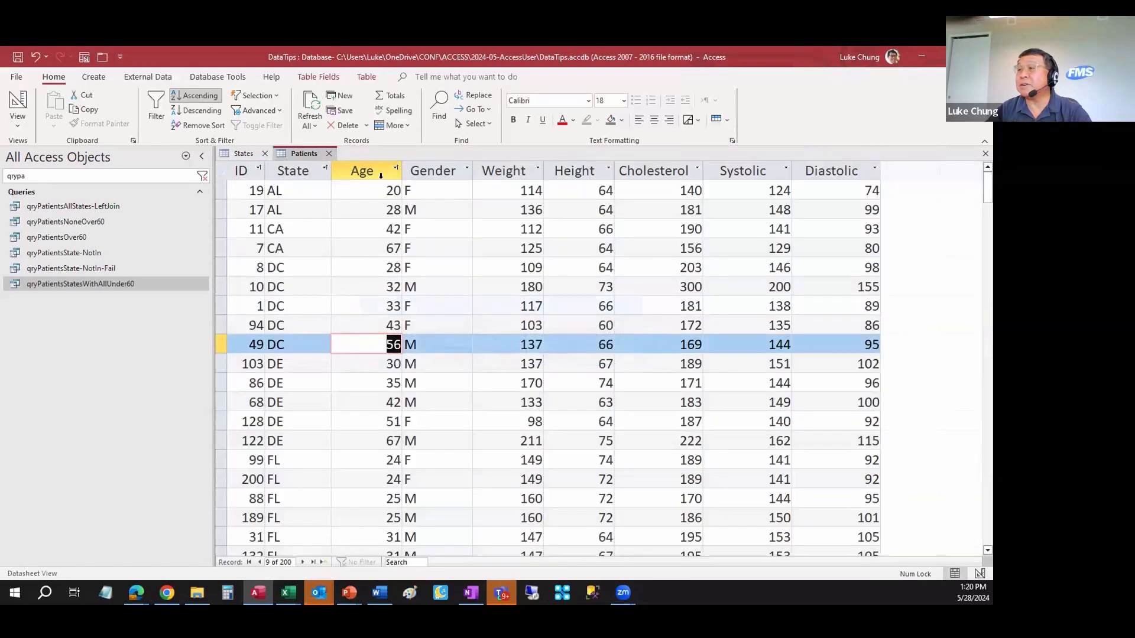
Step: Close the Patients table without saving its layout changes, and close the States table
left_click(329, 153)
key("n")
left_click(265, 153)
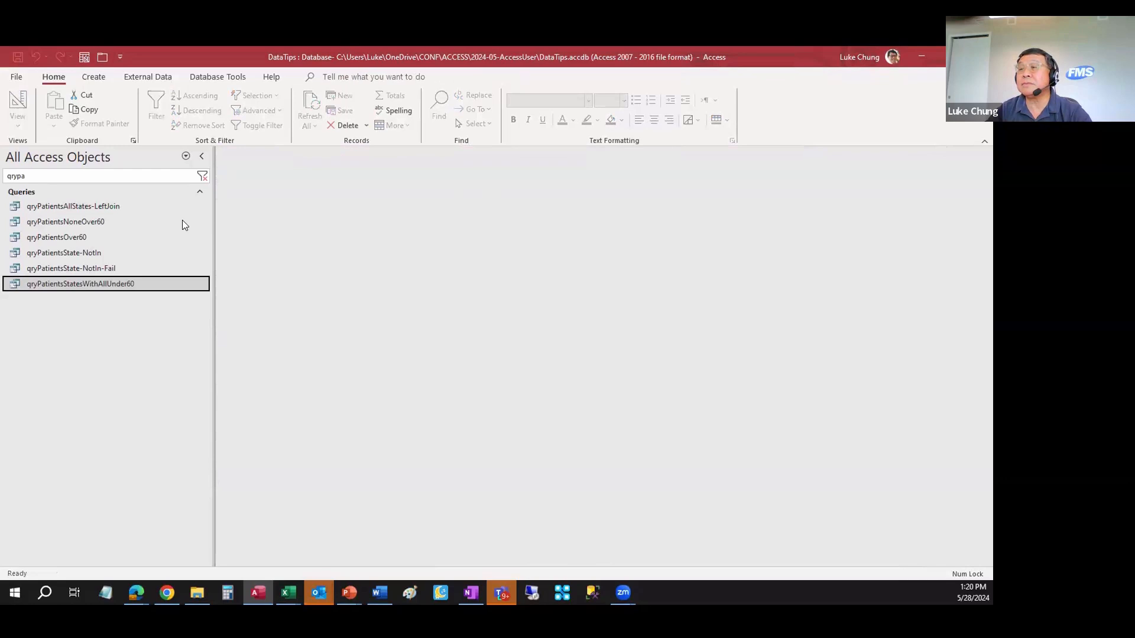
Step: Filter the database objects by "loo" and open the datasheet of the tblLookupUnion table
left_click(203, 176)
type("loo")
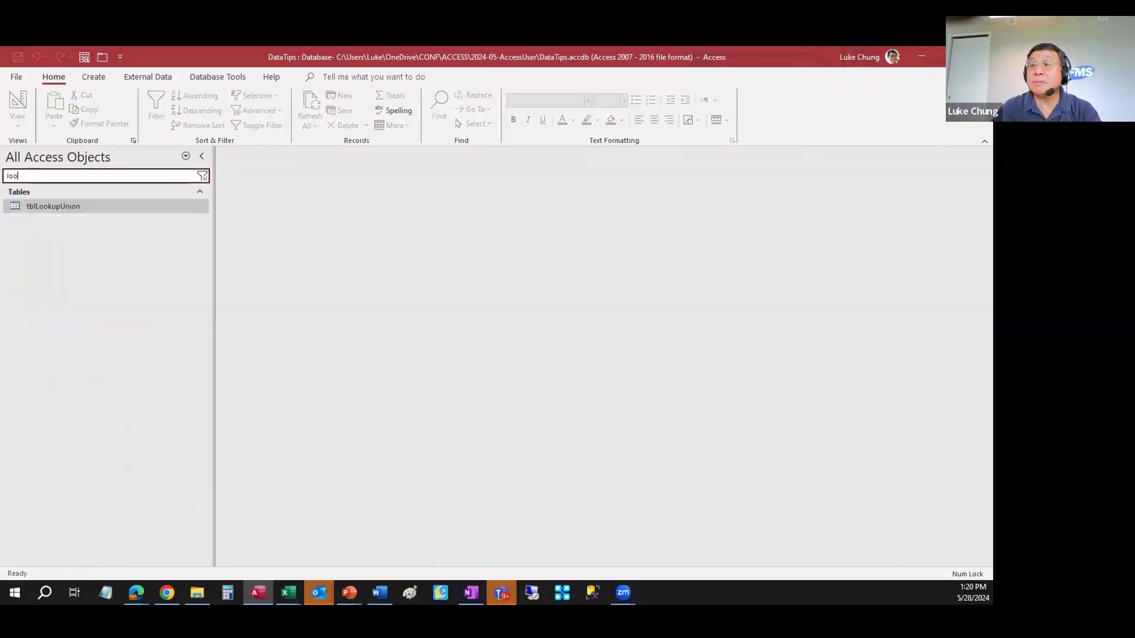
double_click(36, 208)
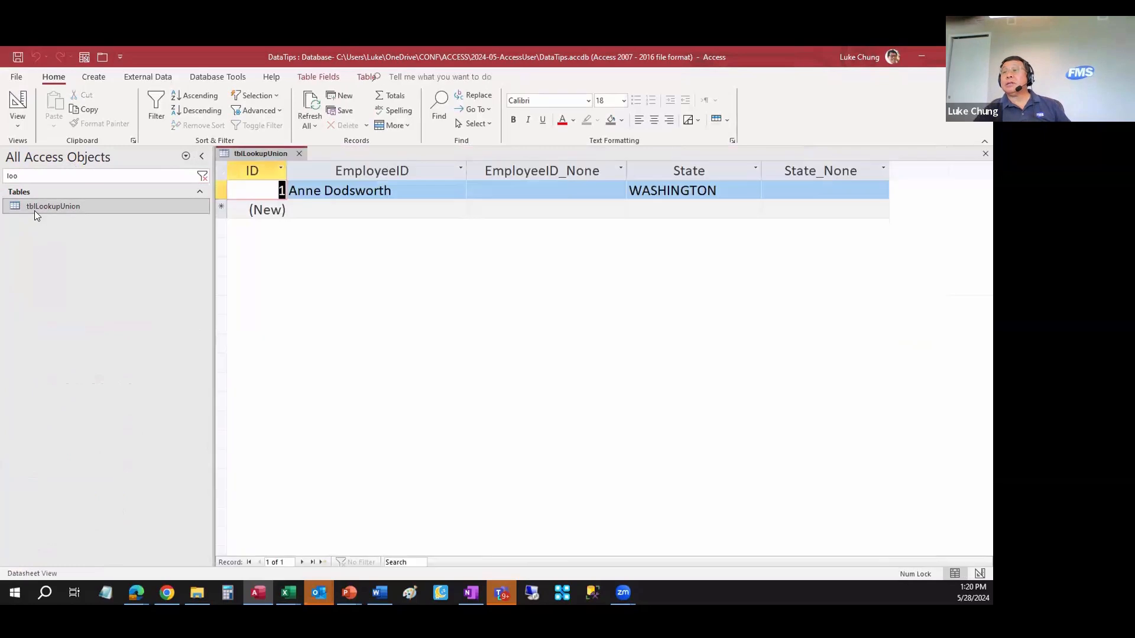
Step: Filter the database objects by "emp" and open the datasheet of the Employees table
double_click(30, 175)
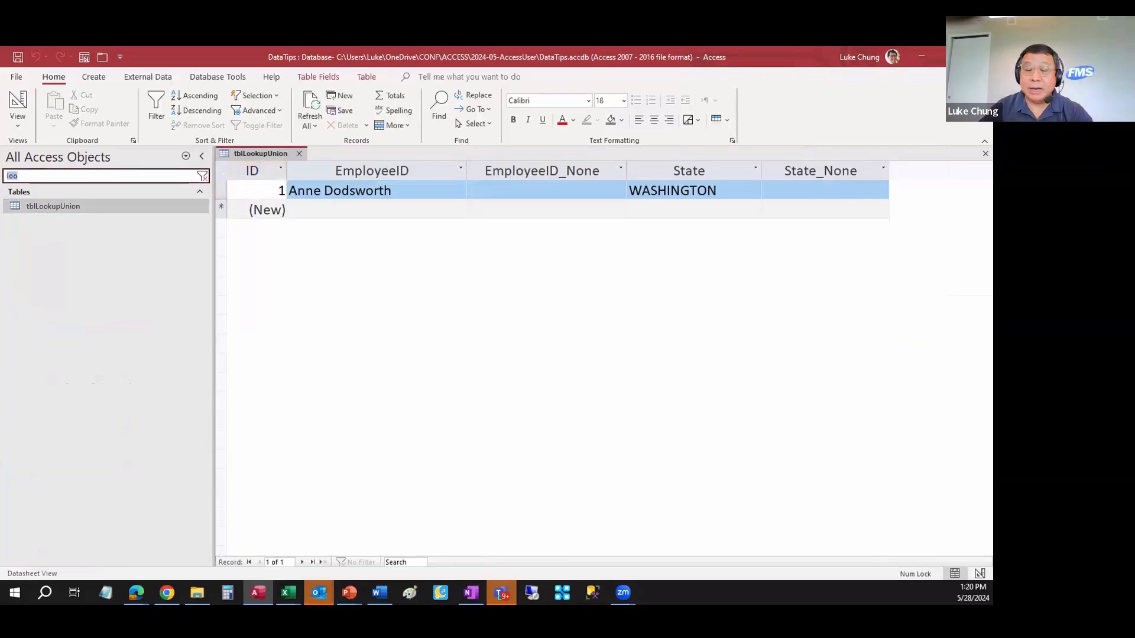
type("e p")
key("BackSpace")
key("BackSpace")
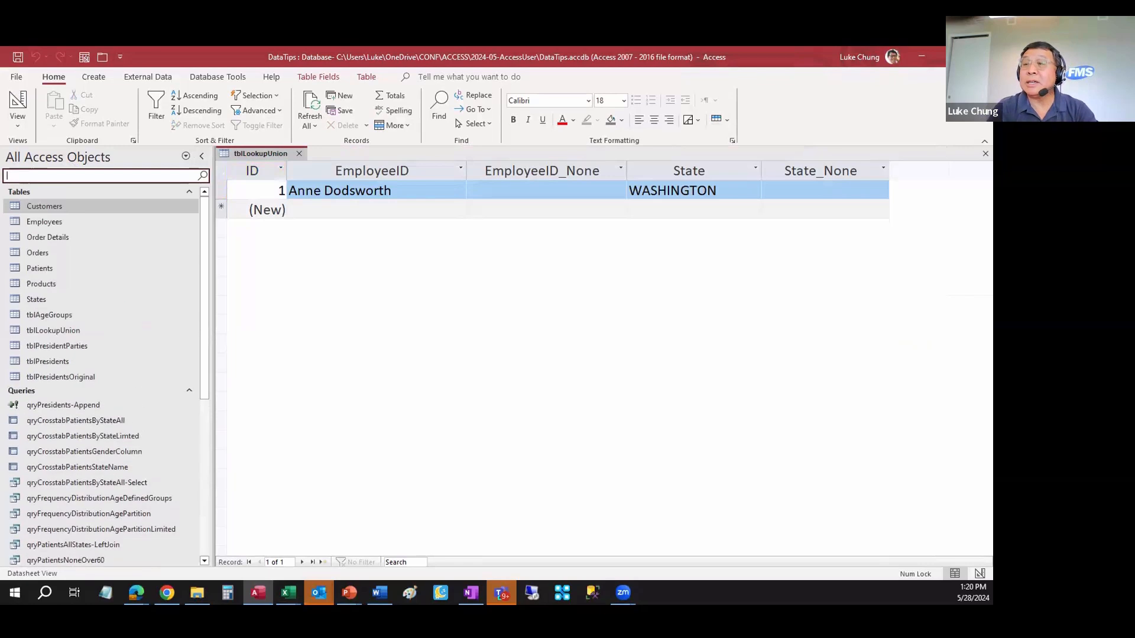
type("mp")
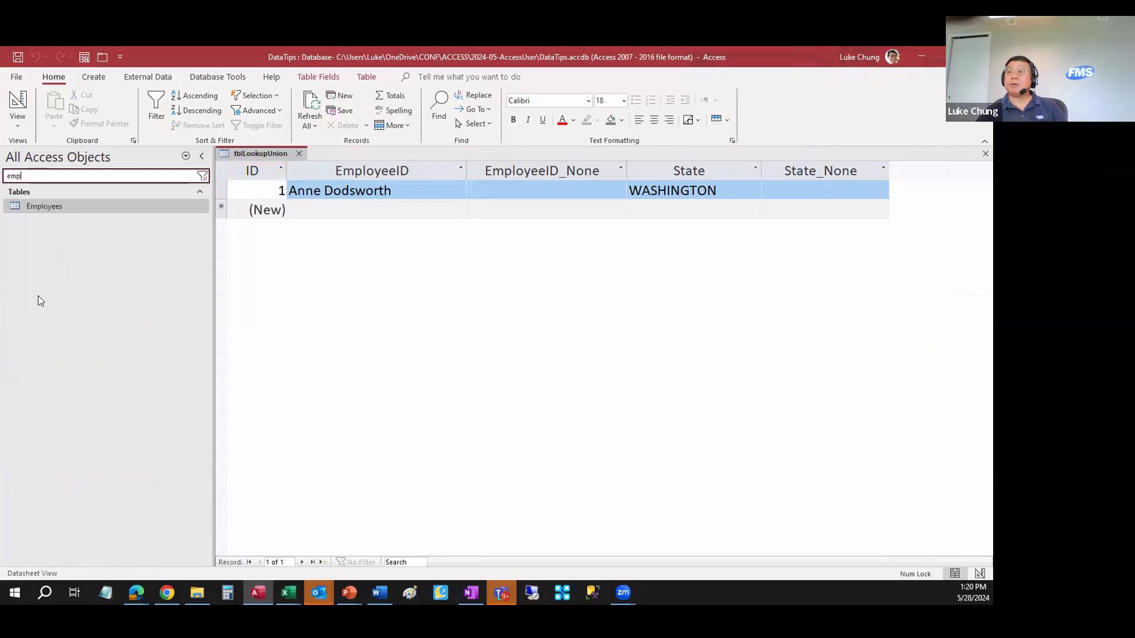
double_click(28, 211)
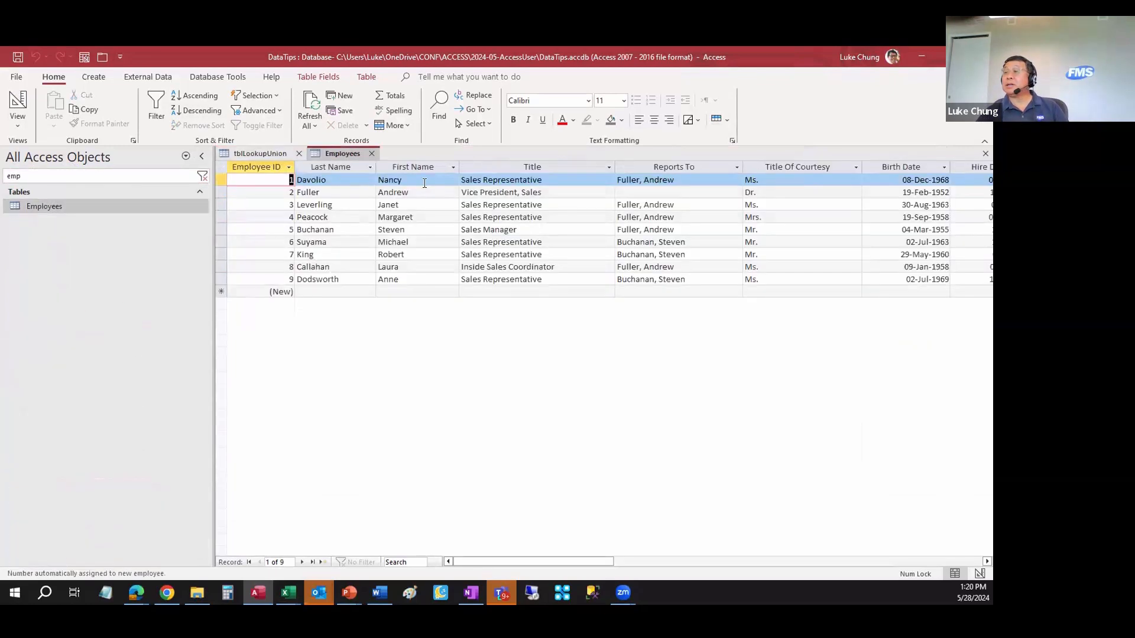
Step: Compare the EmployeeID choices of the first tblLookupUnion record with the rows of the Employees table
left_click(262, 155)
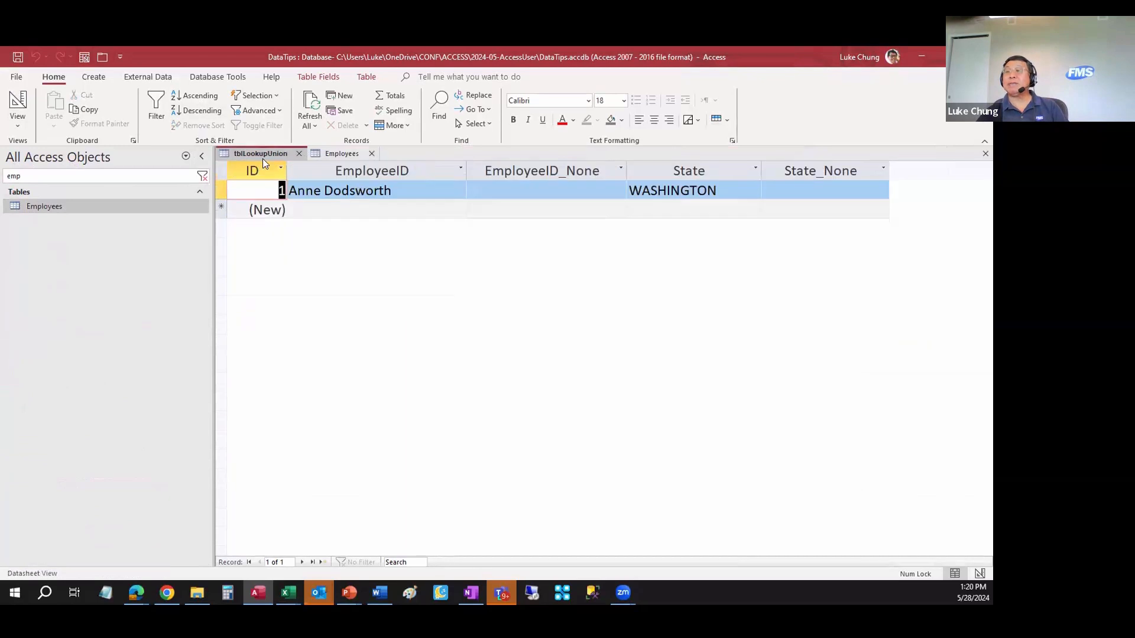
left_click(367, 190)
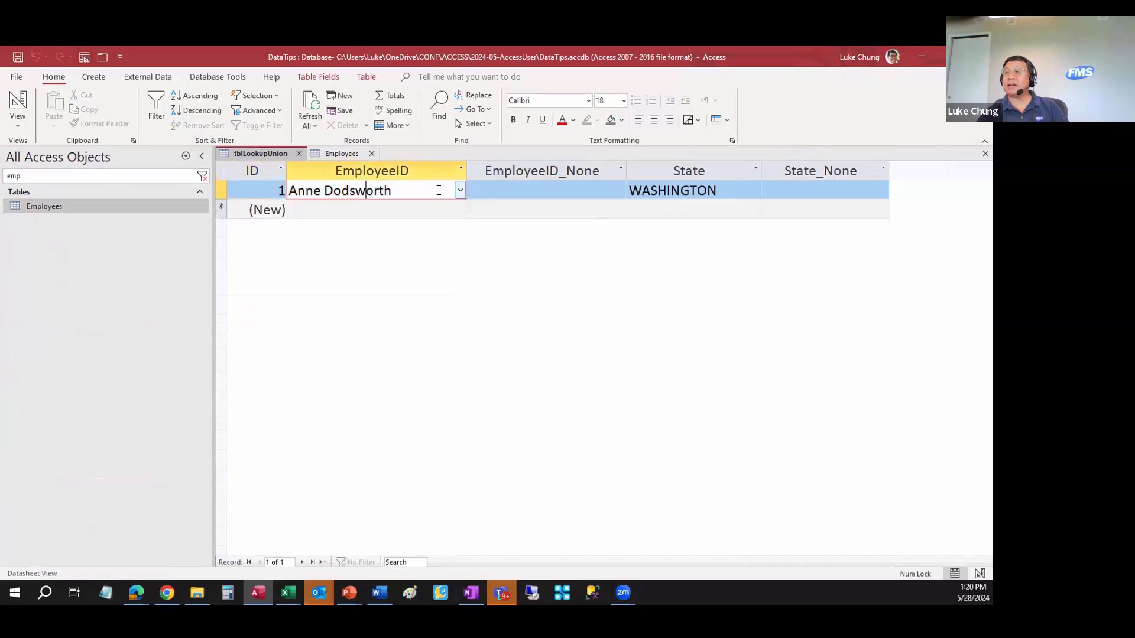
left_click(459, 190)
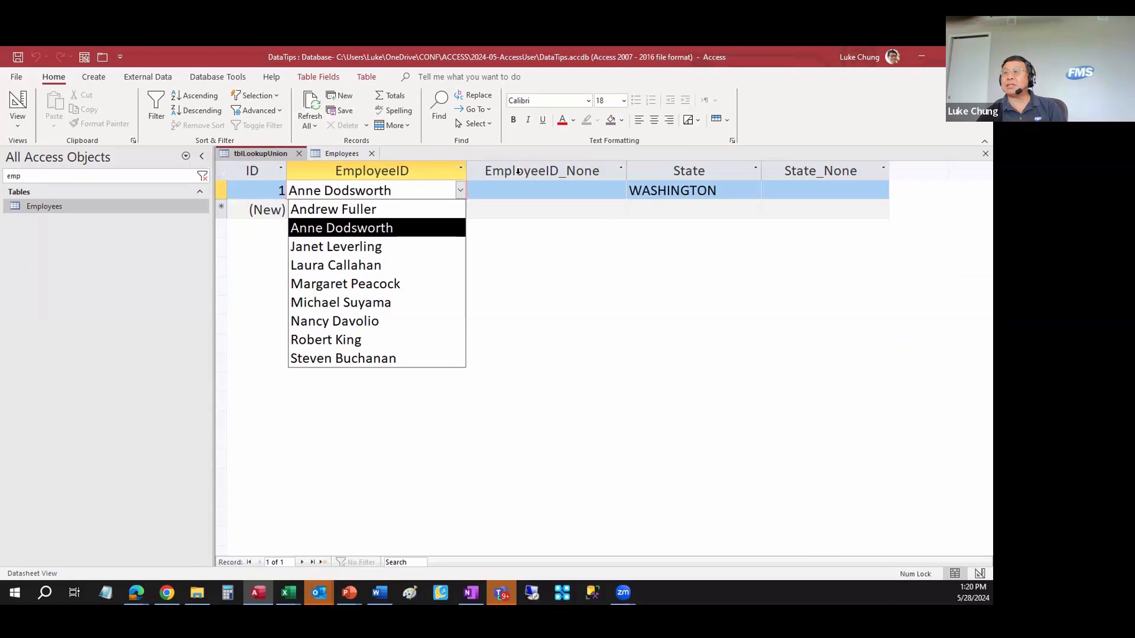
left_click(348, 154)
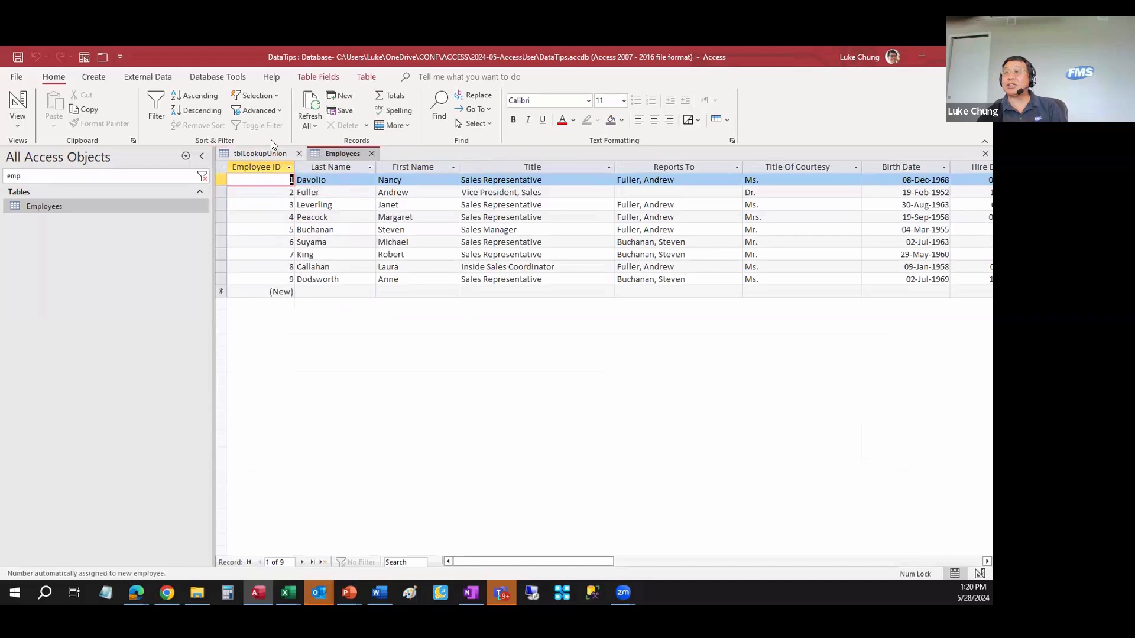
left_click(252, 151)
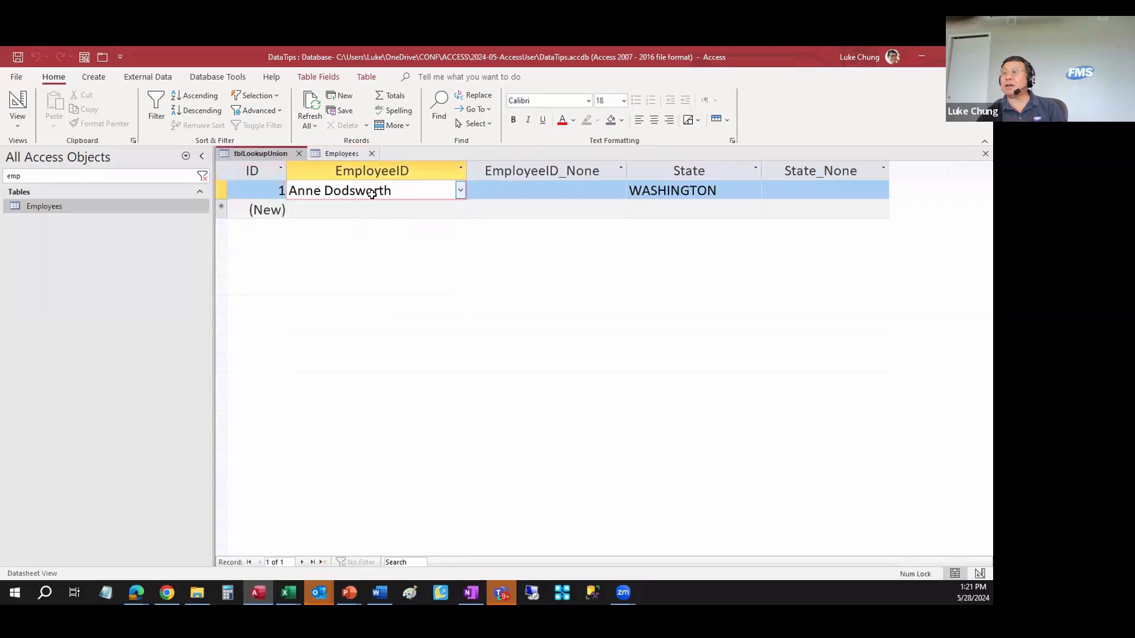
Step: Add a second record to tblLookupUnion by choosing the fifth listed employee's name for EmployeeID
left_click(434, 205)
left_click(460, 210)
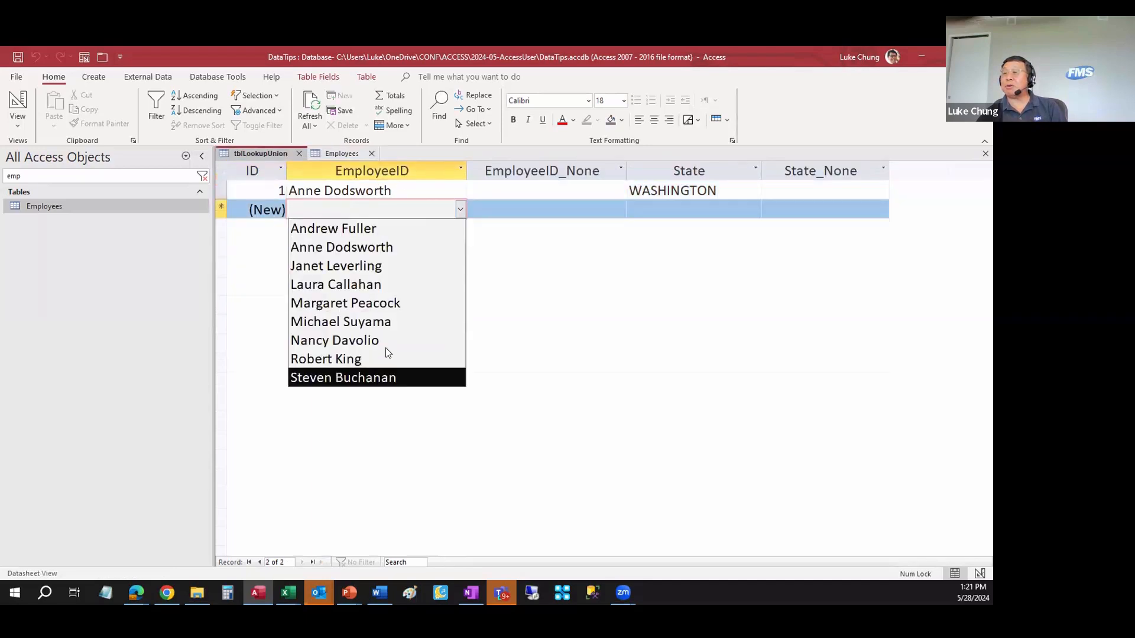
left_click(379, 301)
Step: Compare the available EmployeeID_None choices with the EmployeeID choices in the second tblLookupUnion record
left_click(538, 207)
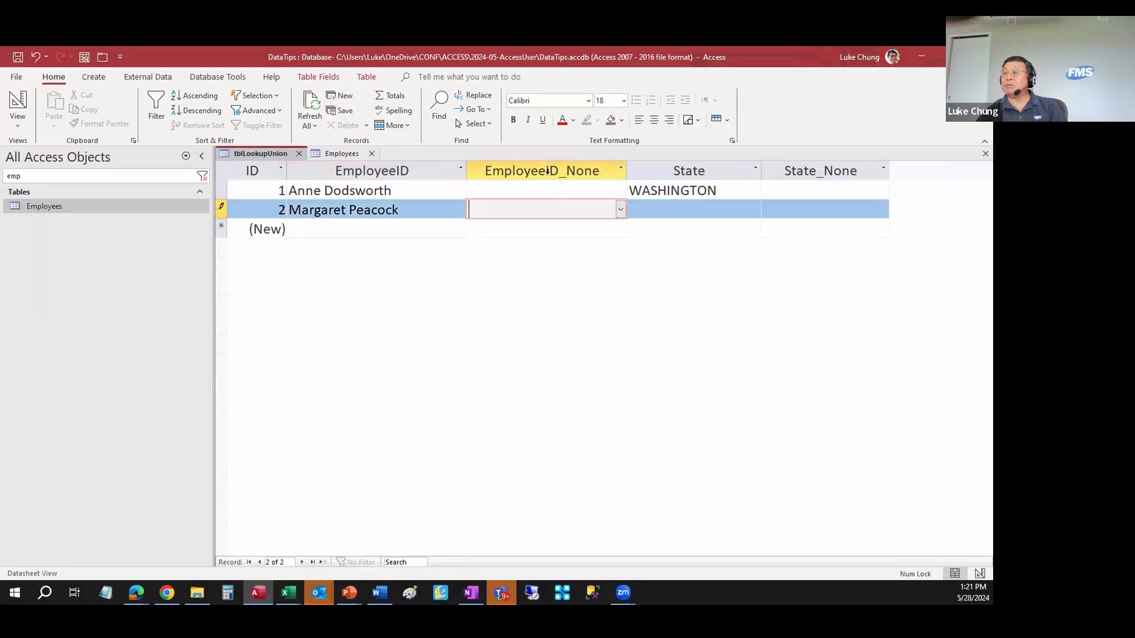
left_click(620, 210)
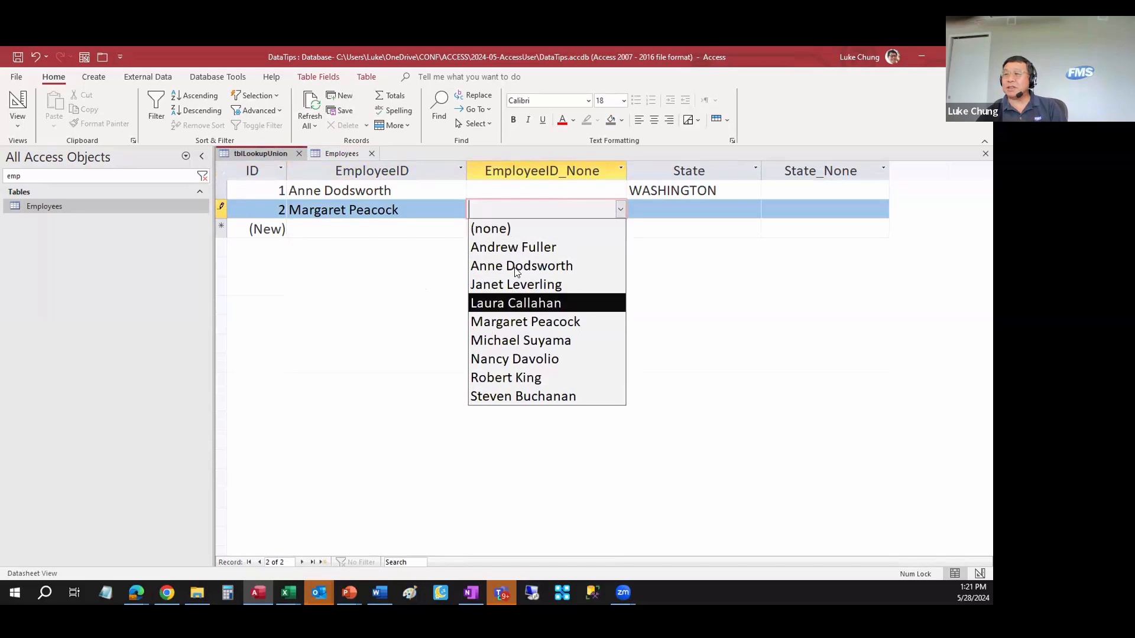
left_click(392, 215)
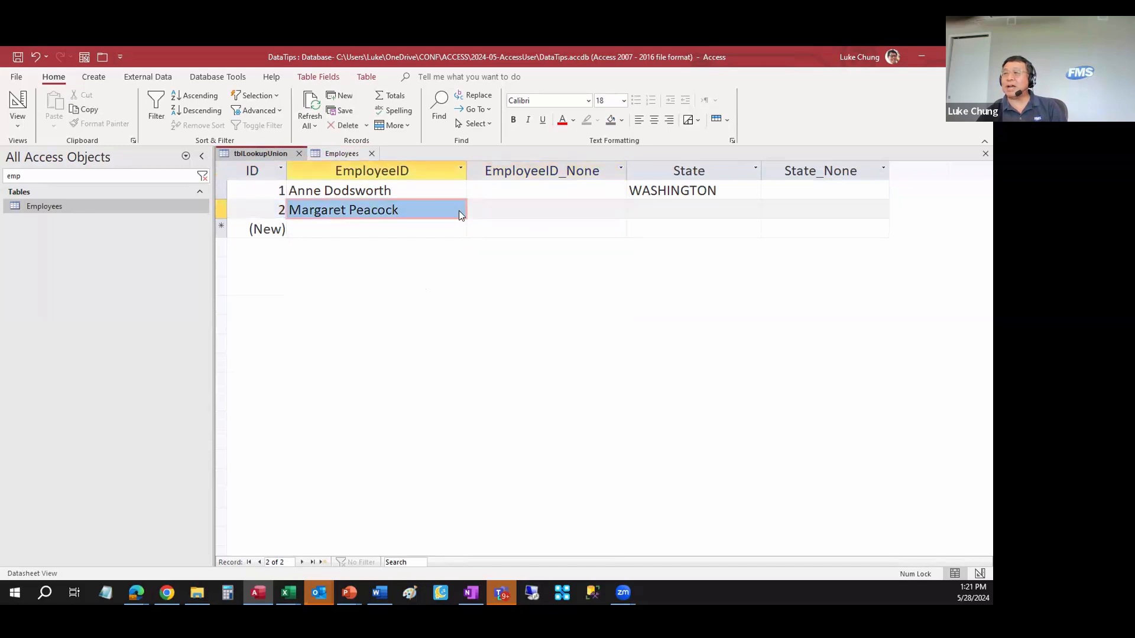
left_click(459, 210)
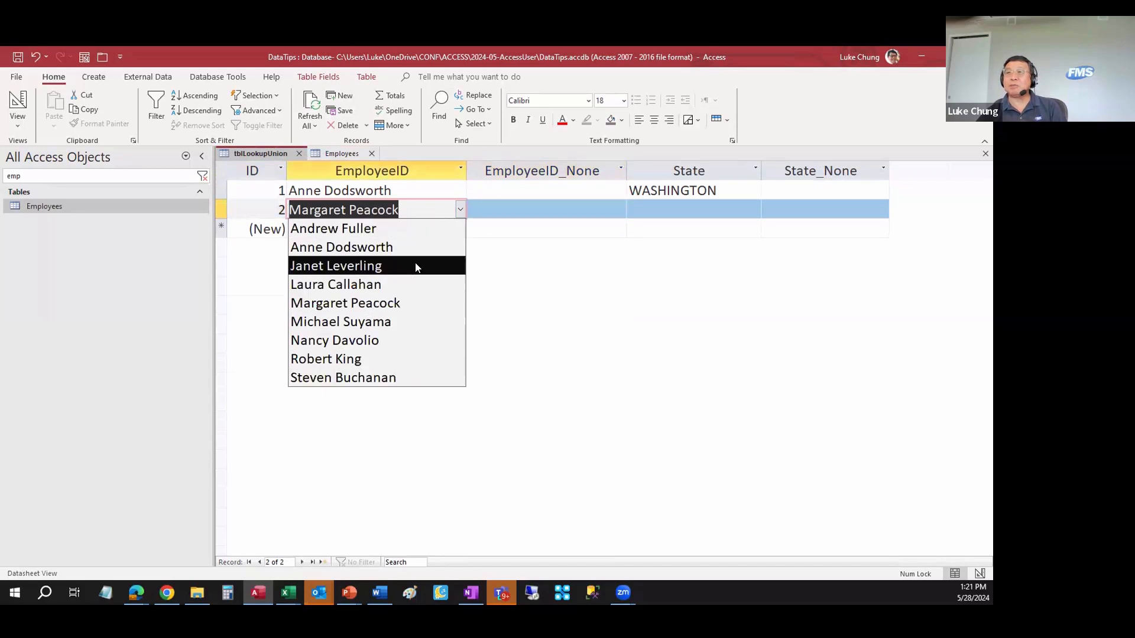
left_click(496, 205)
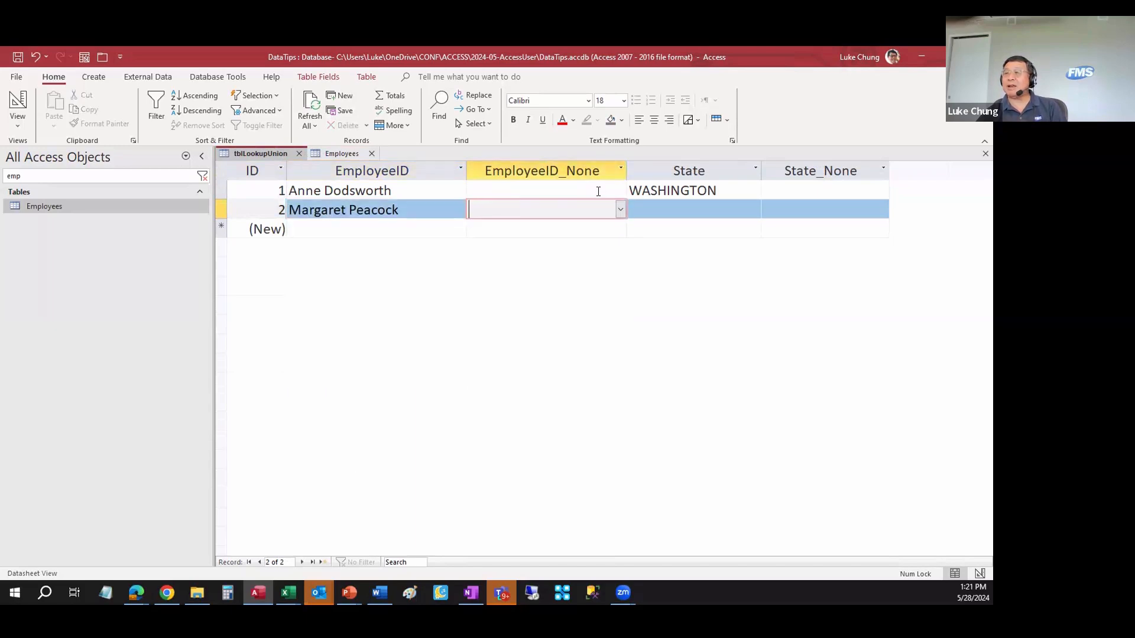
Step: Set EmployeeID_None to (none) in the second tblLookupUnion record, and commit the record
left_click(620, 209)
left_click(563, 236)
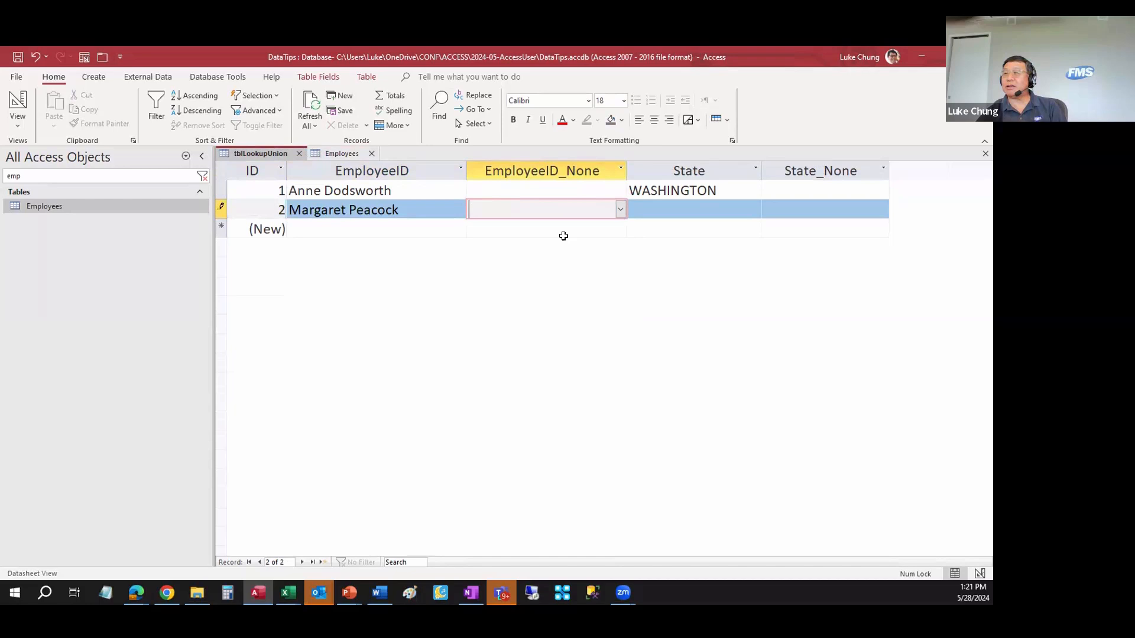
left_click(523, 190)
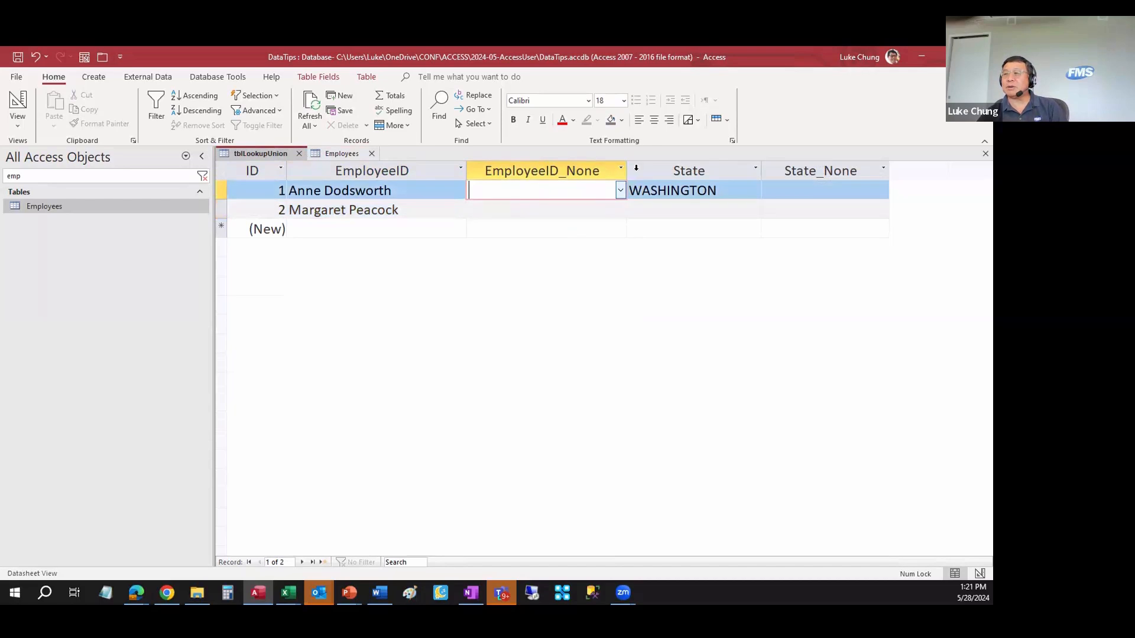
Step: Compare the State choices with the State_None choices in the second tblLookupUnion record without selecting a value
left_click(689, 208)
left_click(754, 210)
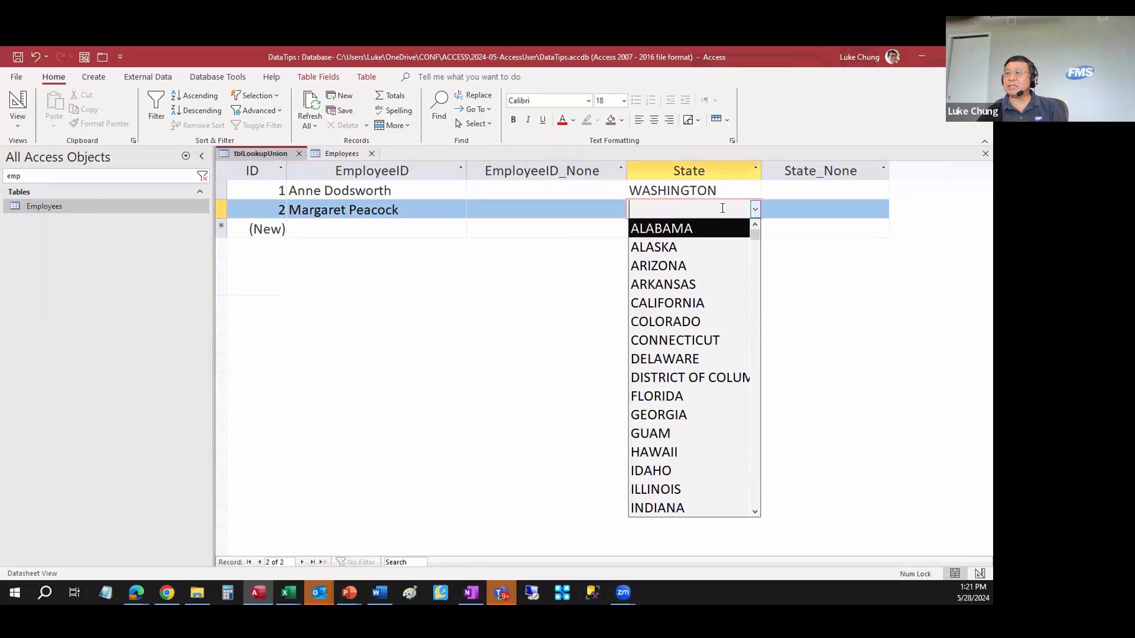
left_click(813, 208)
left_click(814, 208)
left_click(882, 210)
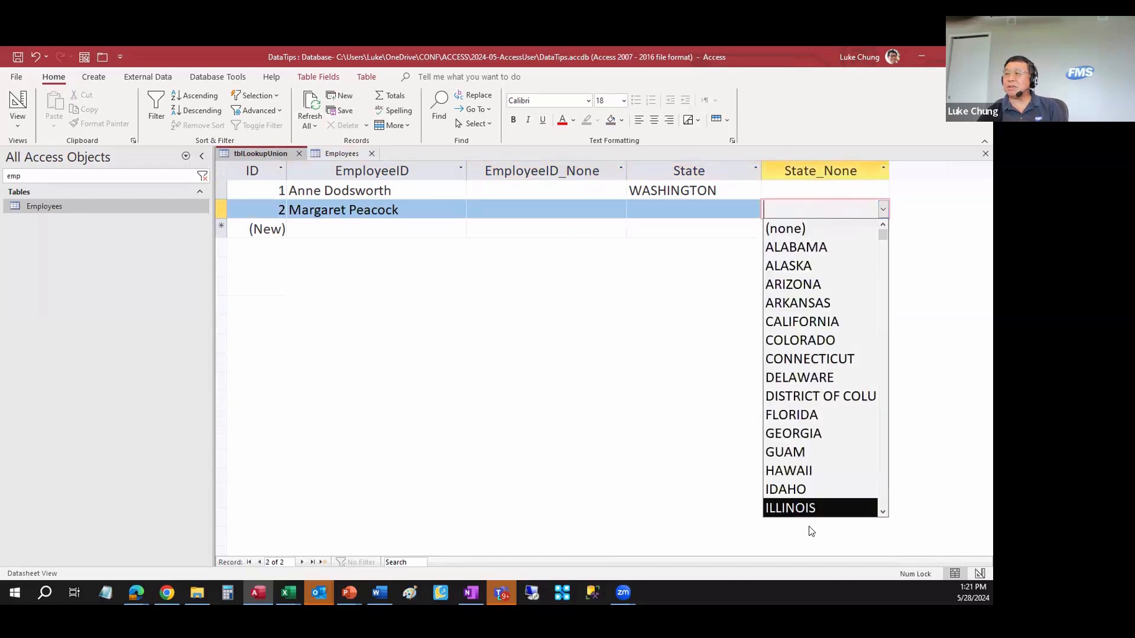
left_click(479, 228)
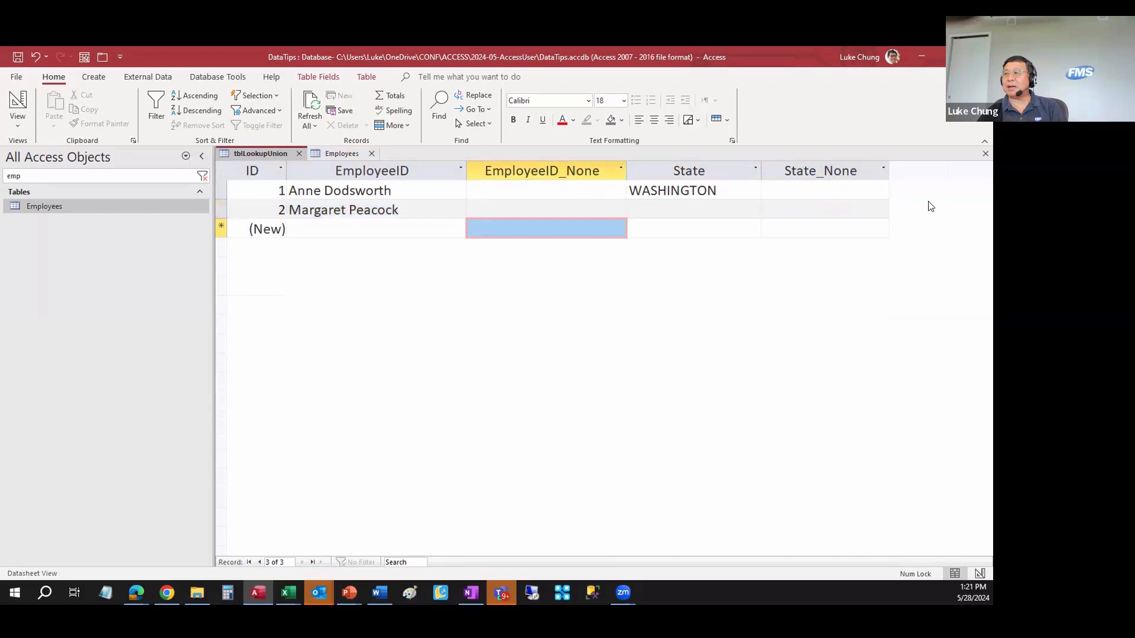
left_click(883, 205)
left_click(882, 209)
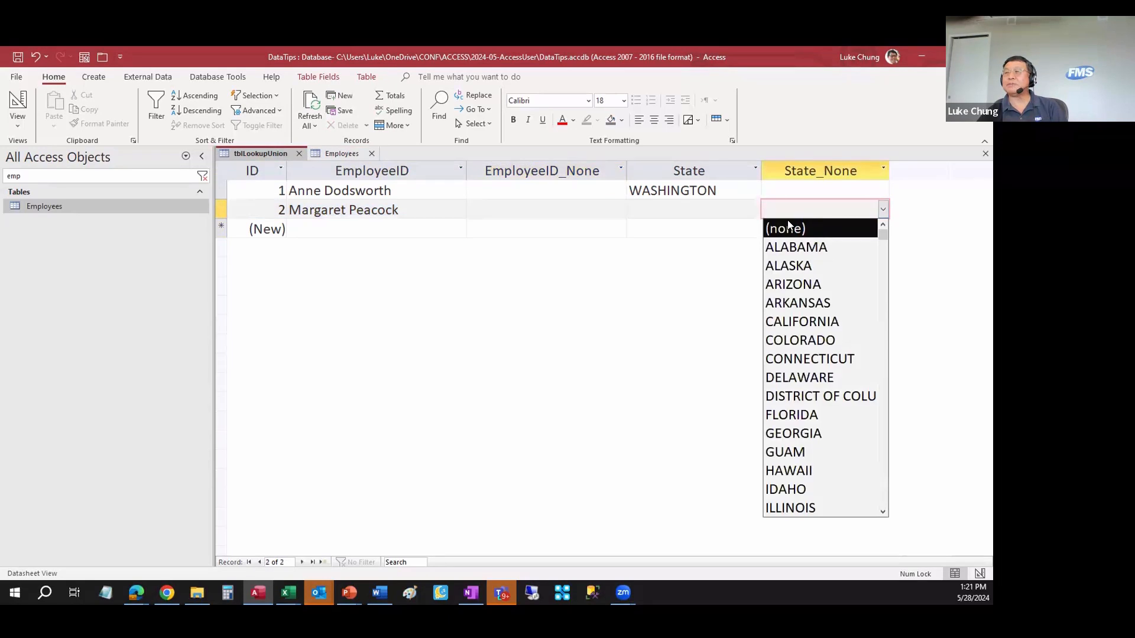
left_click(482, 190)
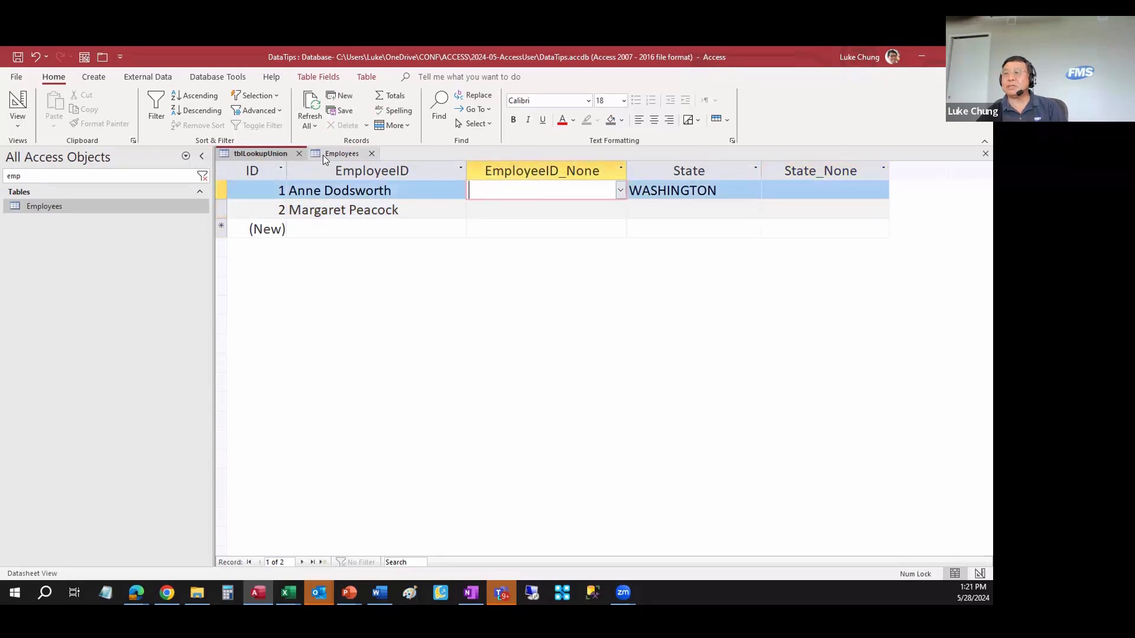
Step: Show tblLookupUnion in Design View and examine the Lookup properties of its EmployeeID field
right_click(266, 155)
left_click(318, 220)
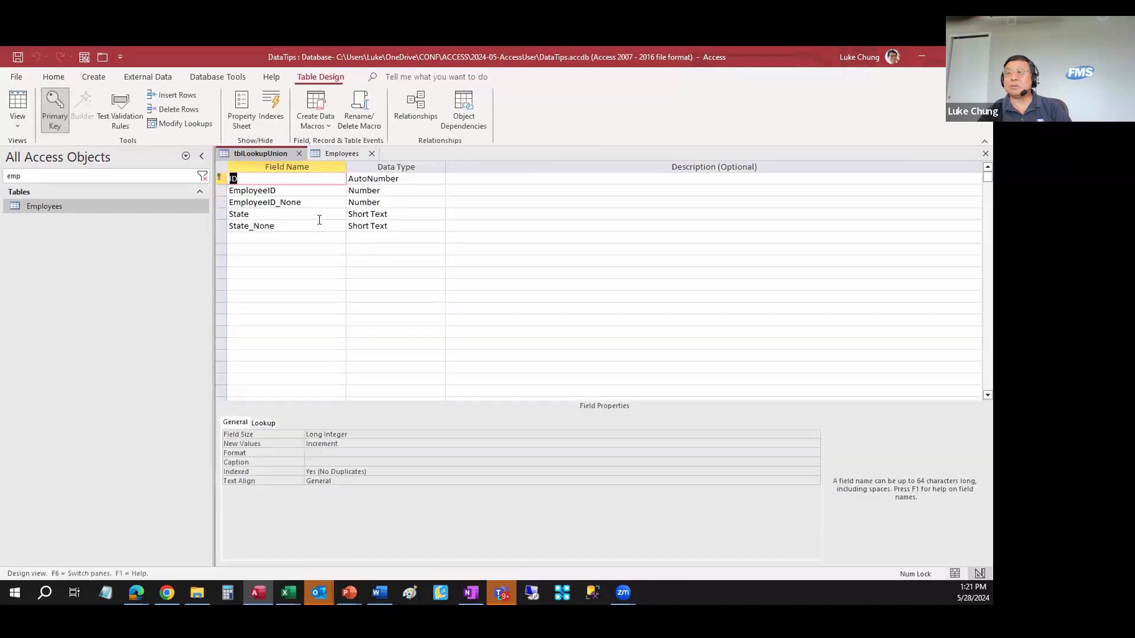
left_click(289, 191)
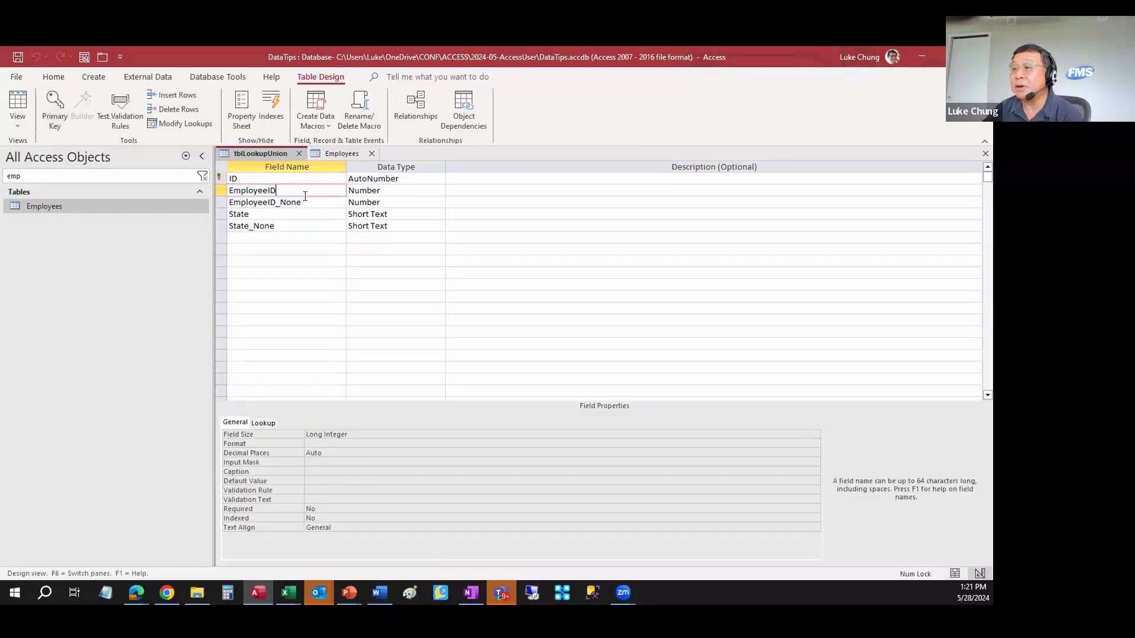
left_click(264, 423)
left_click(347, 434)
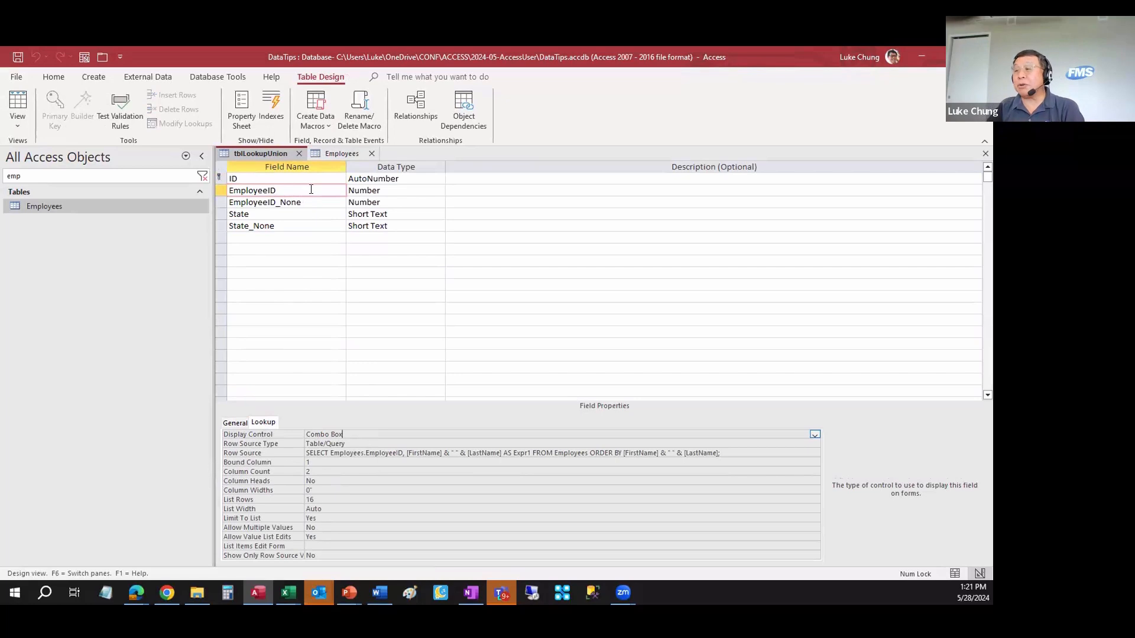
Step: Inspect the EmployeeID field's Row Source query in Design and Datasheet views with its columns widened, and close the Query Builder
left_click(373, 451)
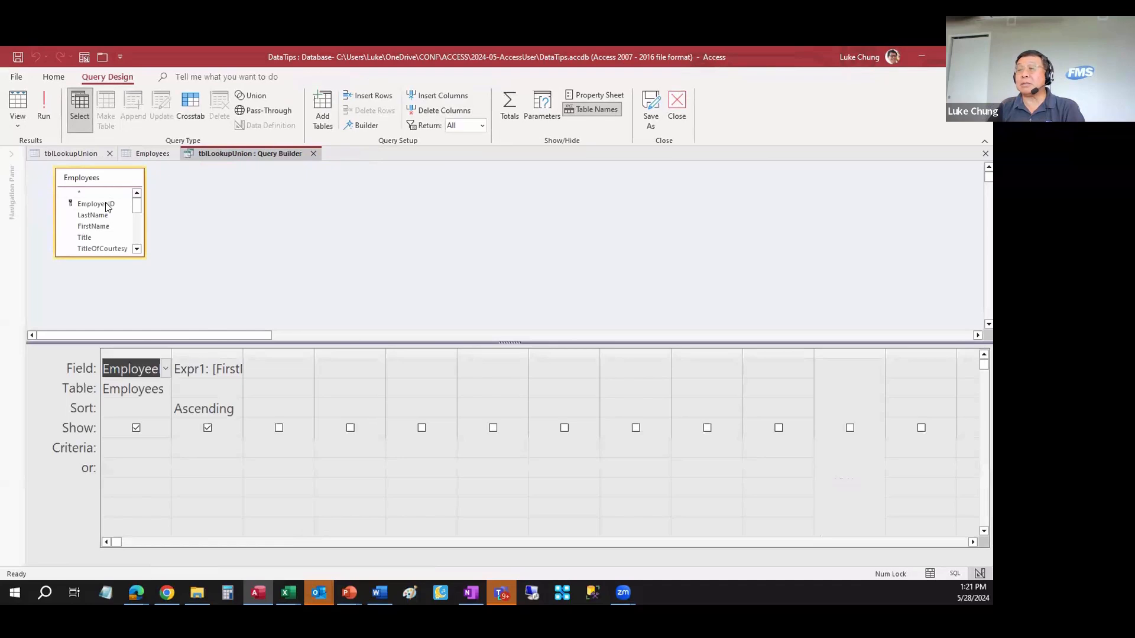
double_click(171, 350)
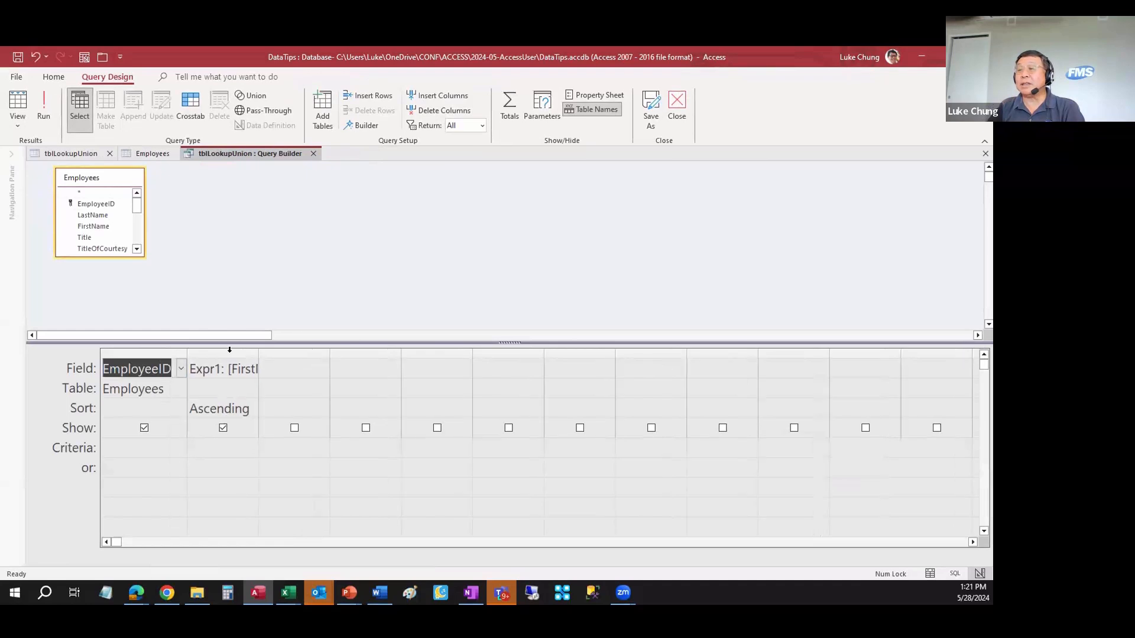
double_click(254, 351)
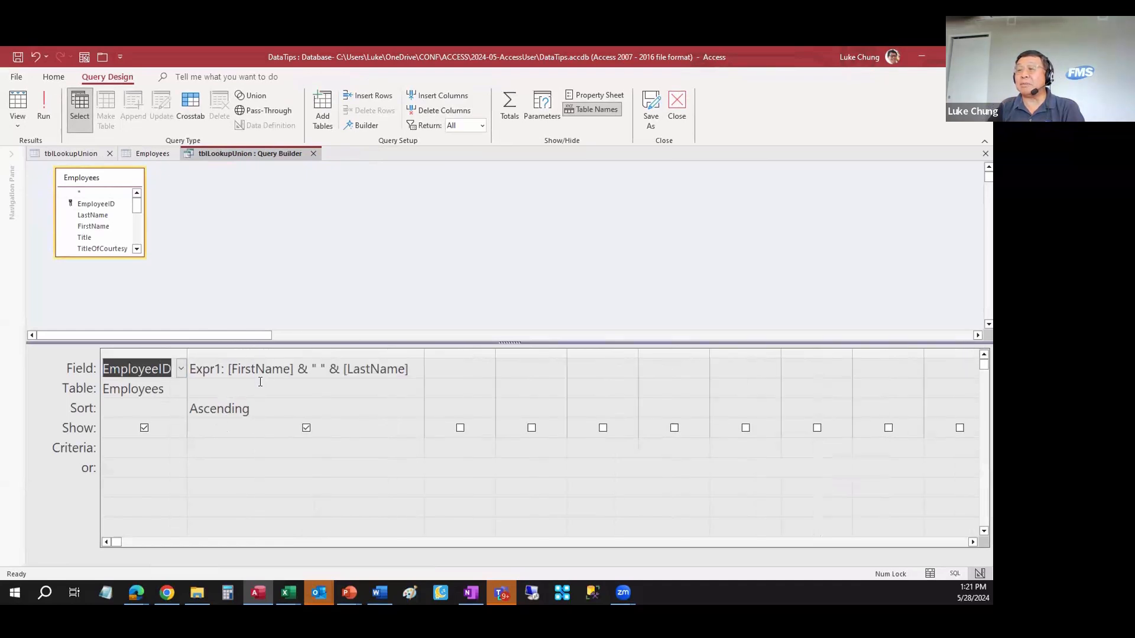
left_click(45, 113)
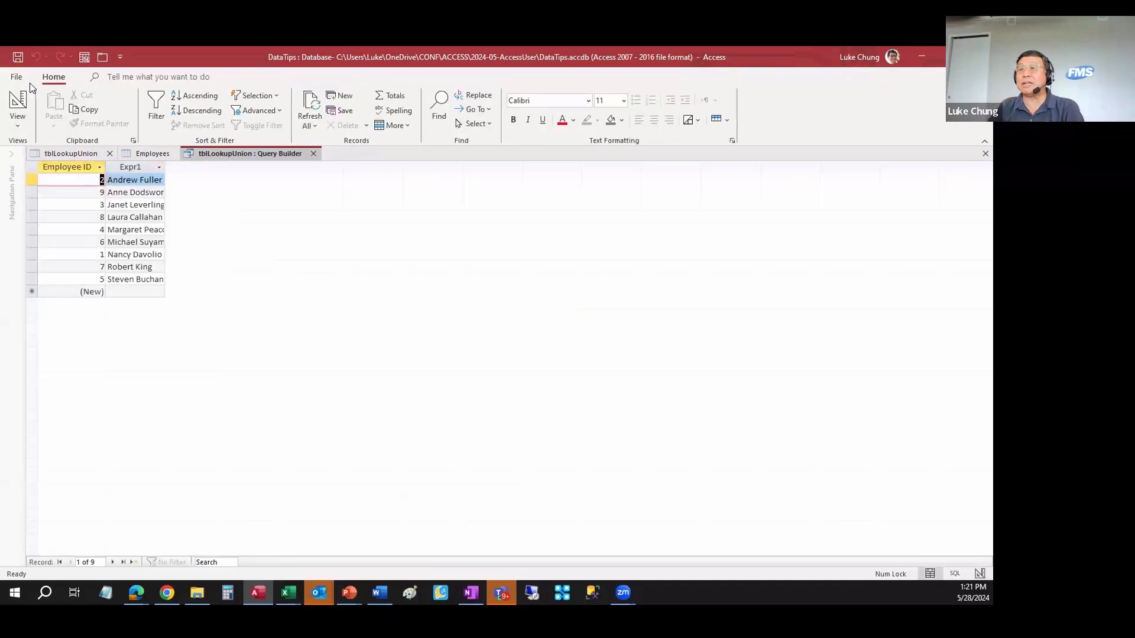
left_click(17, 102)
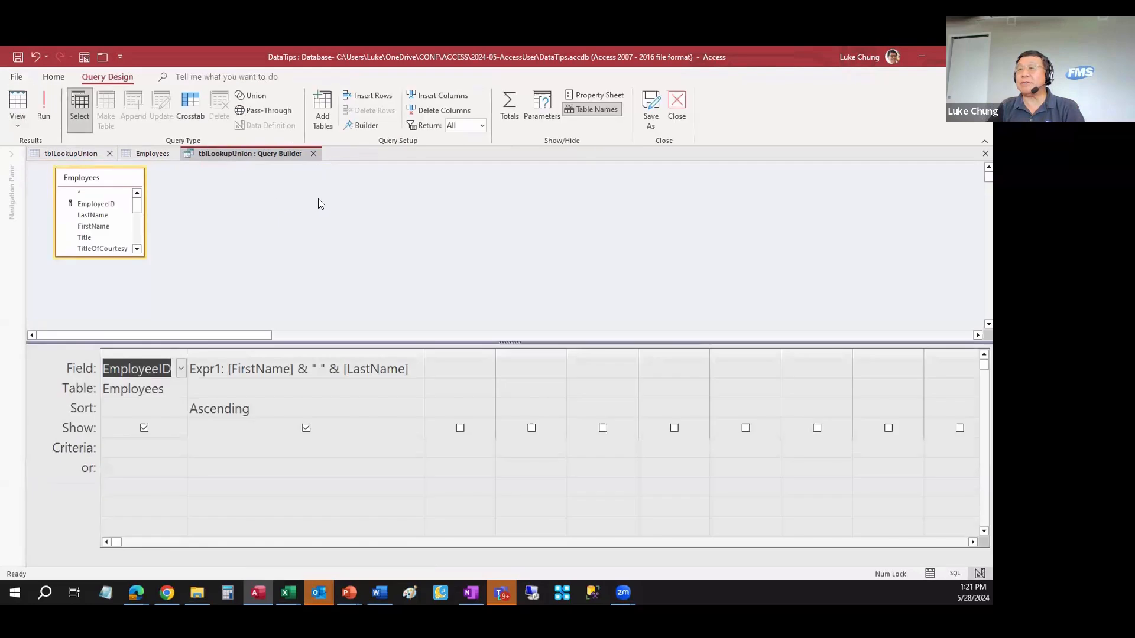
left_click(313, 154)
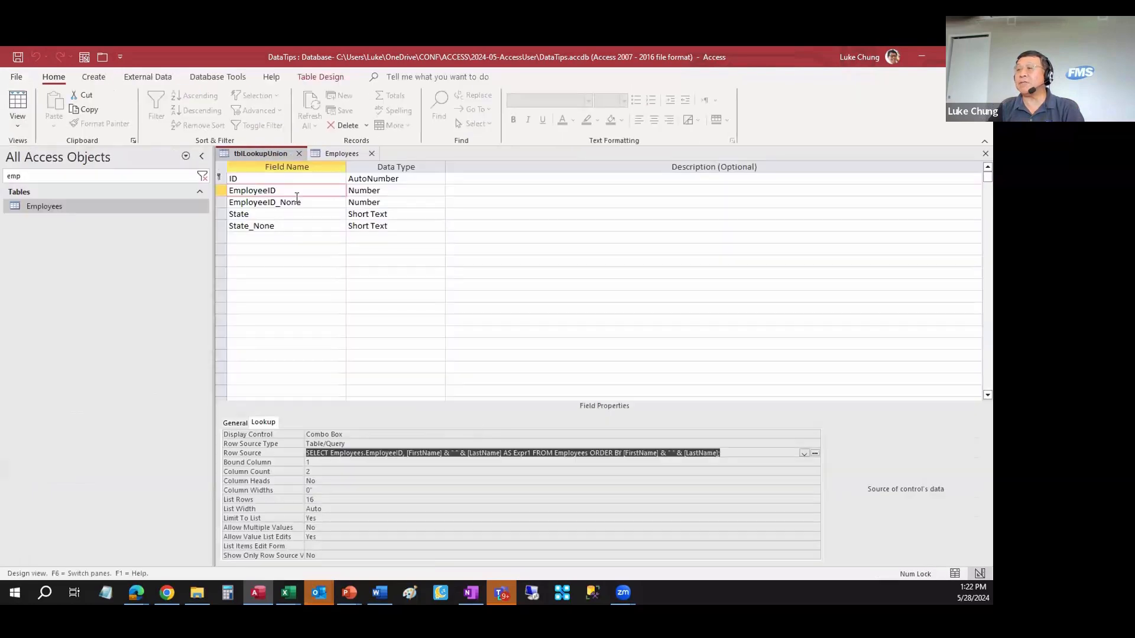
Step: Open the SQL behind the EmployeeID_None field's Row Source in the Query Builder
left_click(296, 201)
left_click(393, 454)
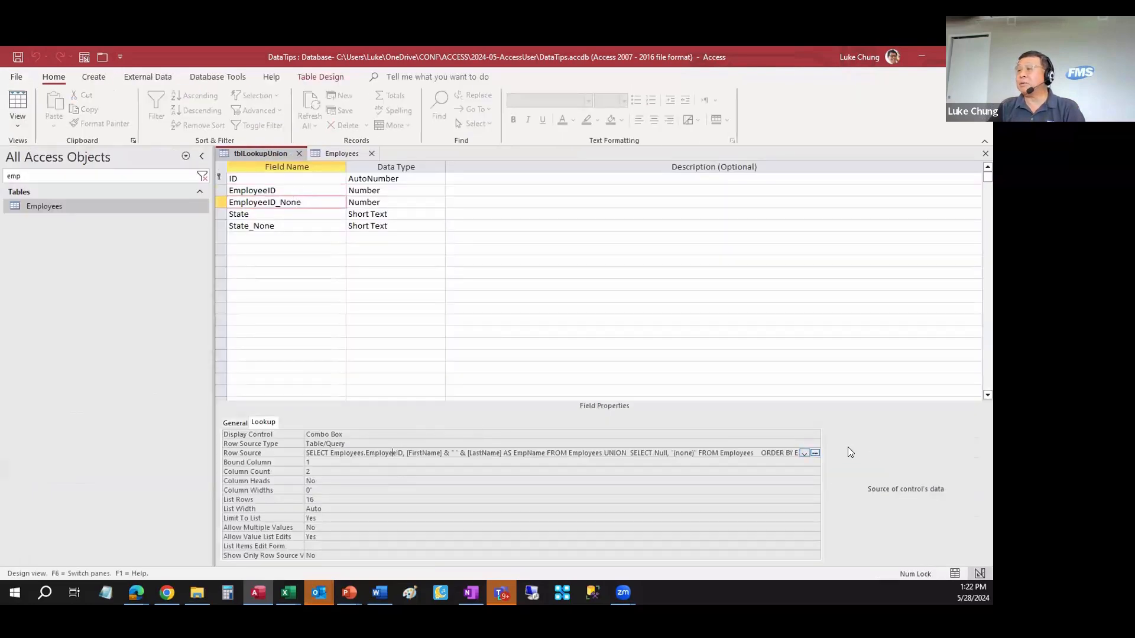
left_click(815, 453)
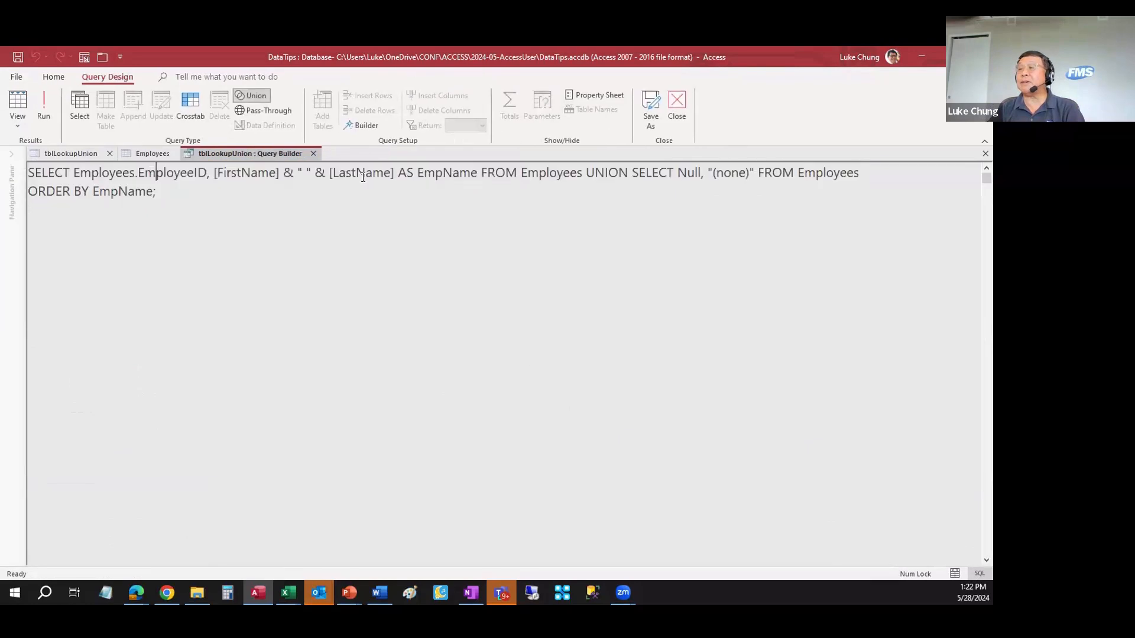
Step: Break the EmployeeID_None SQL into separate lines for the first SELECT, UNION, the second SELECT and ORDER BY
left_click(586, 172)
key("Return")
key("Return")
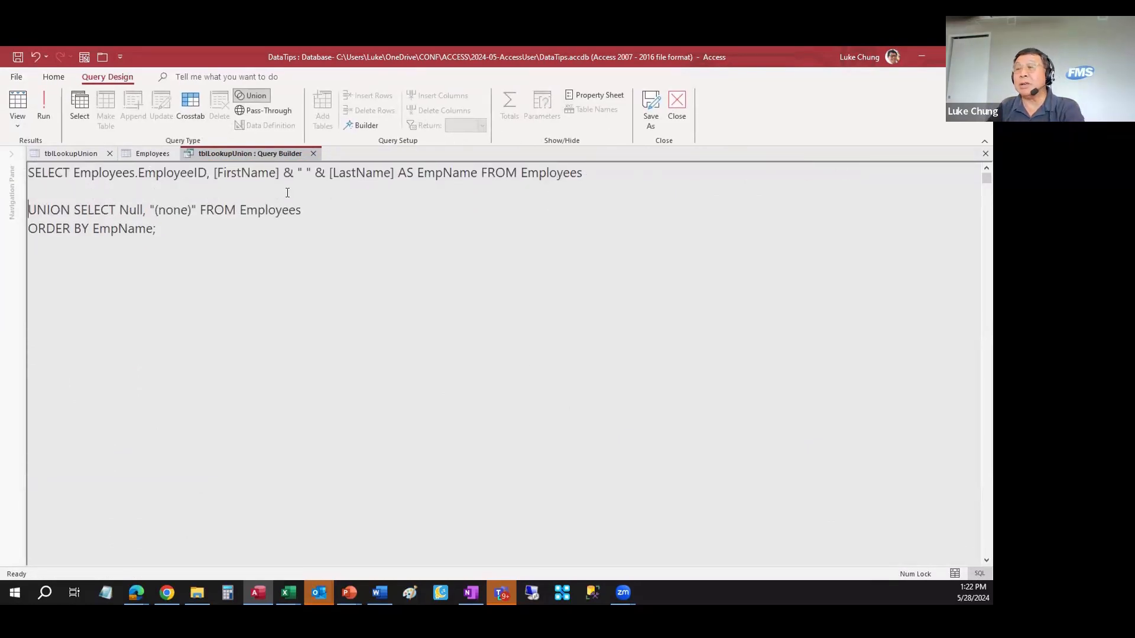
left_click(70, 209)
key("Return")
key("Return")
key("Return")
key("Return")
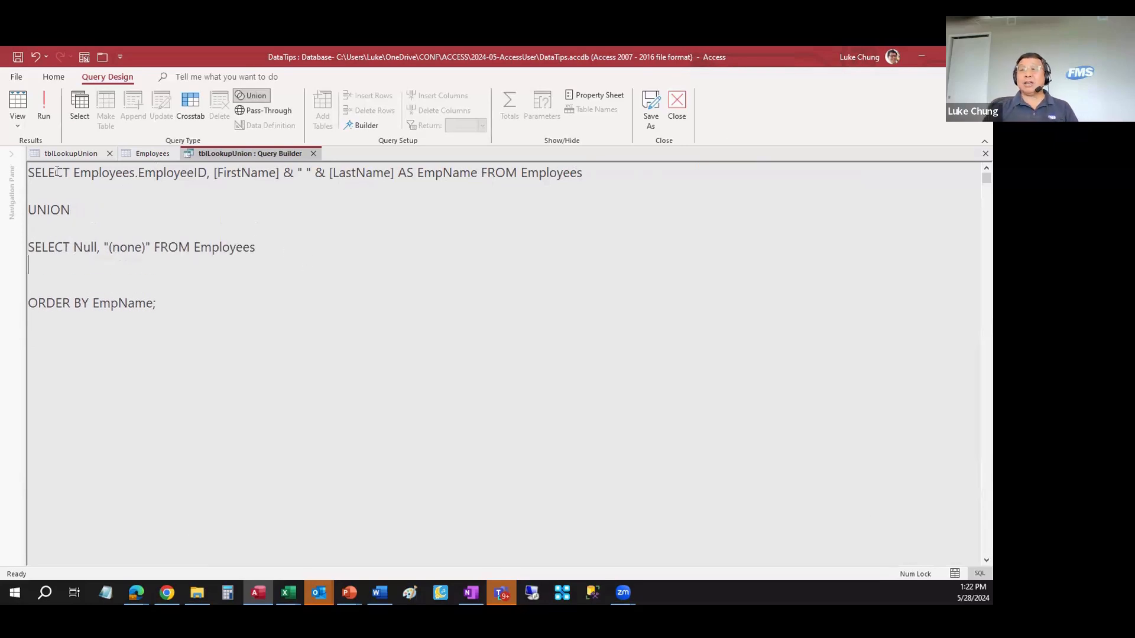
Step: Compare Null and "(none)" in the second SELECT with the EmployeeID and name expression in the first SELECT
left_click_drag(72, 246, 149, 243)
left_click(151, 244)
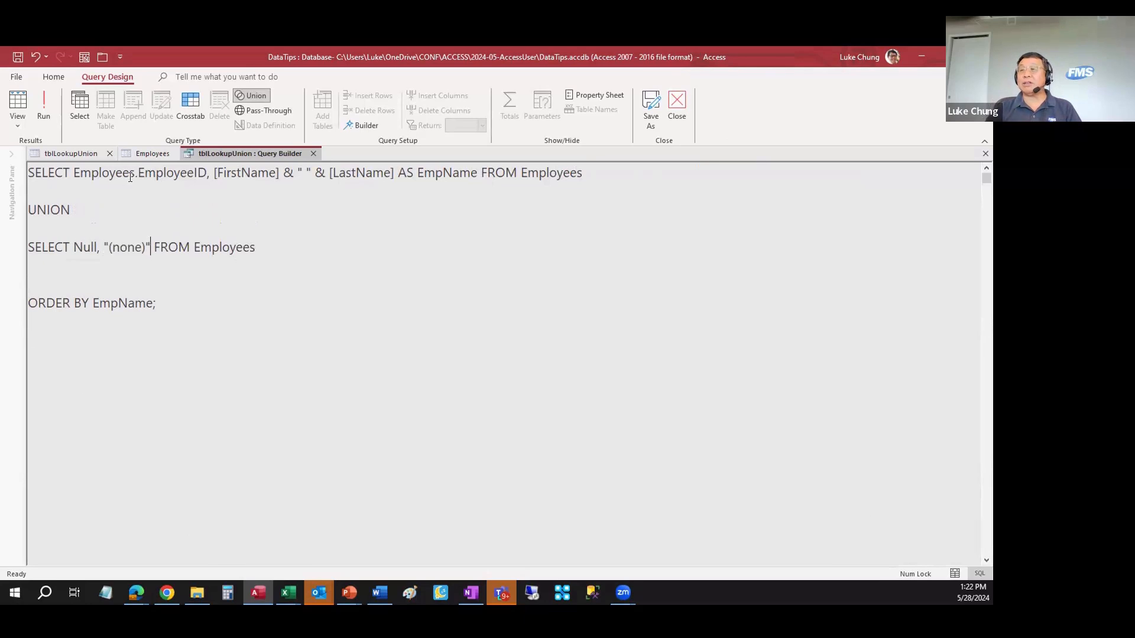
double_click(154, 172)
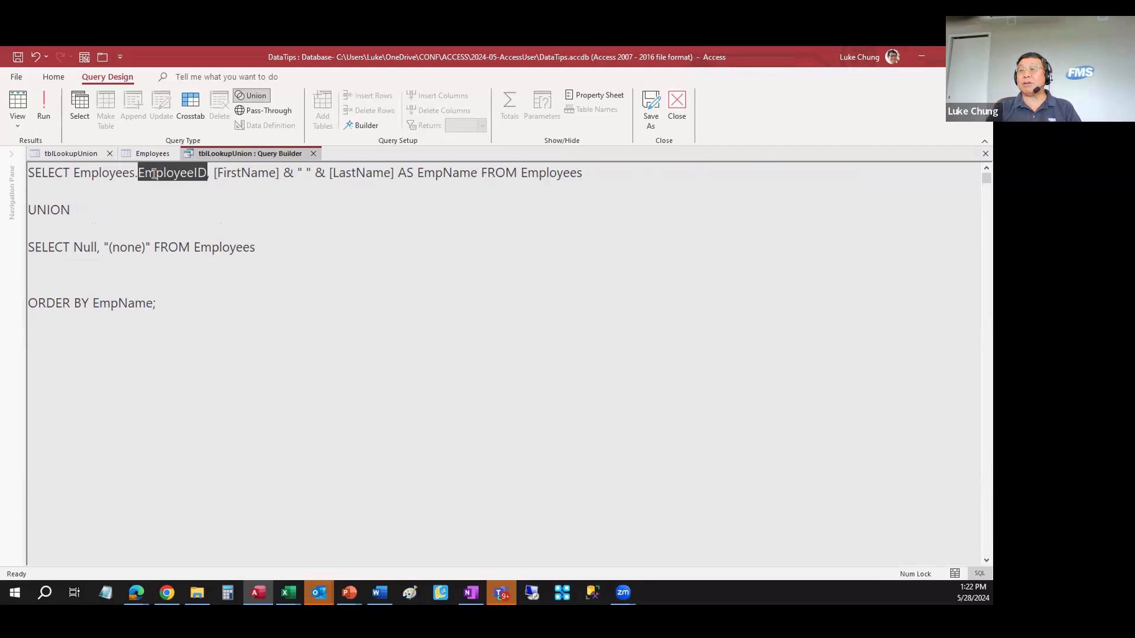
left_click_drag(104, 245, 149, 246)
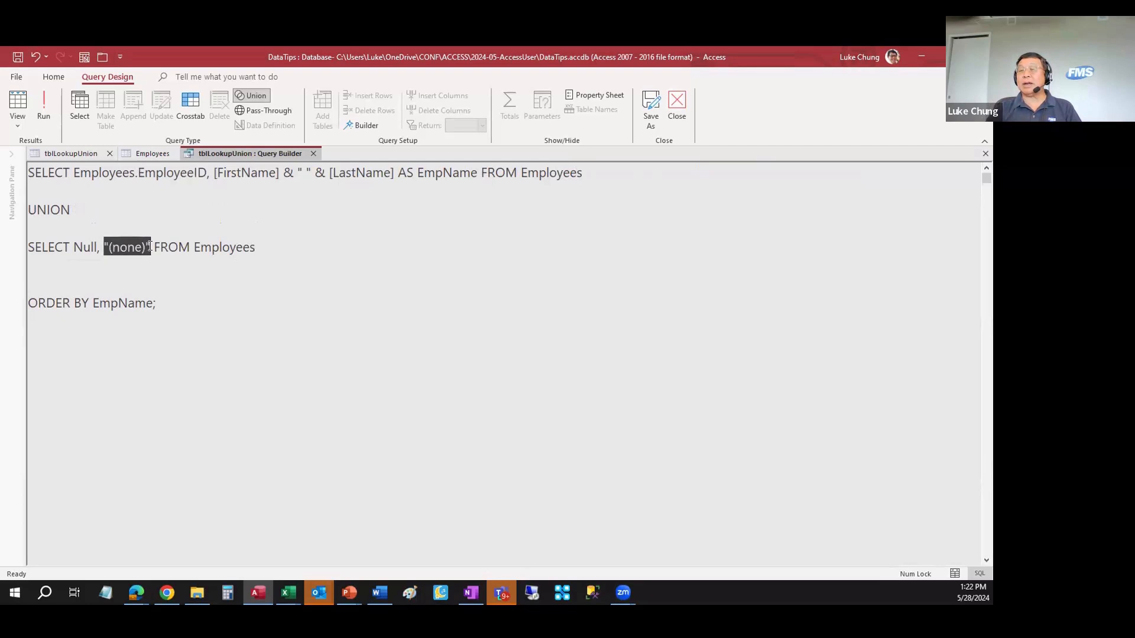
left_click_drag(209, 173, 404, 166)
left_click(249, 247)
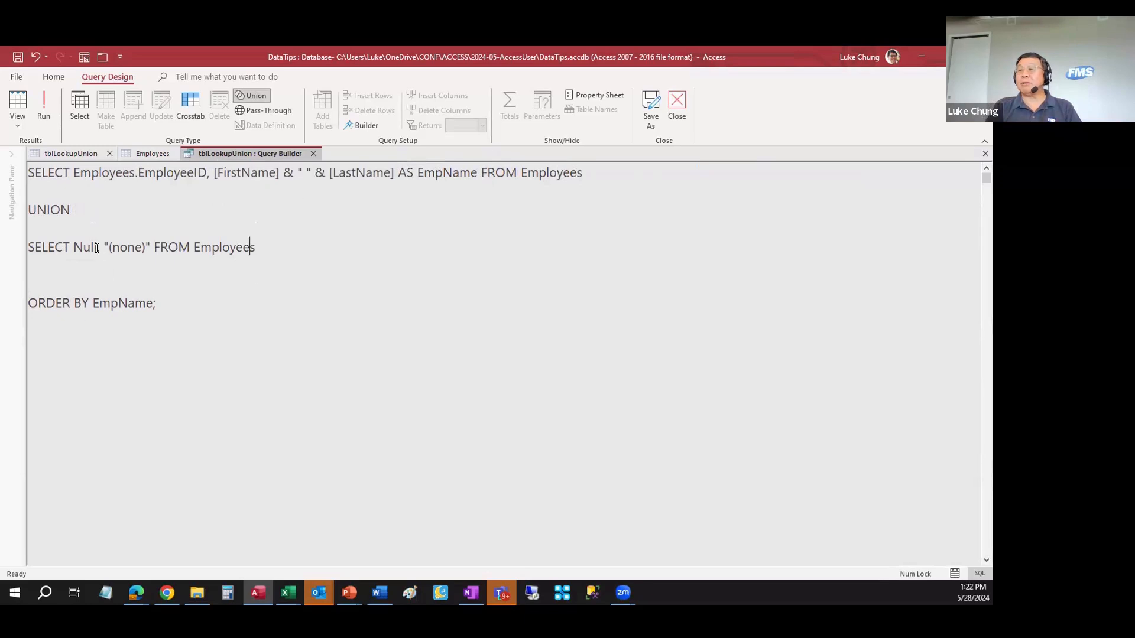
left_click_drag(104, 247, 249, 245)
left_click(249, 246)
left_click(222, 247)
Step: Display the UNION query's results, examine the (none) row, and close the Query Builder without saving the SQL changes
left_click(17, 102)
left_click(118, 216)
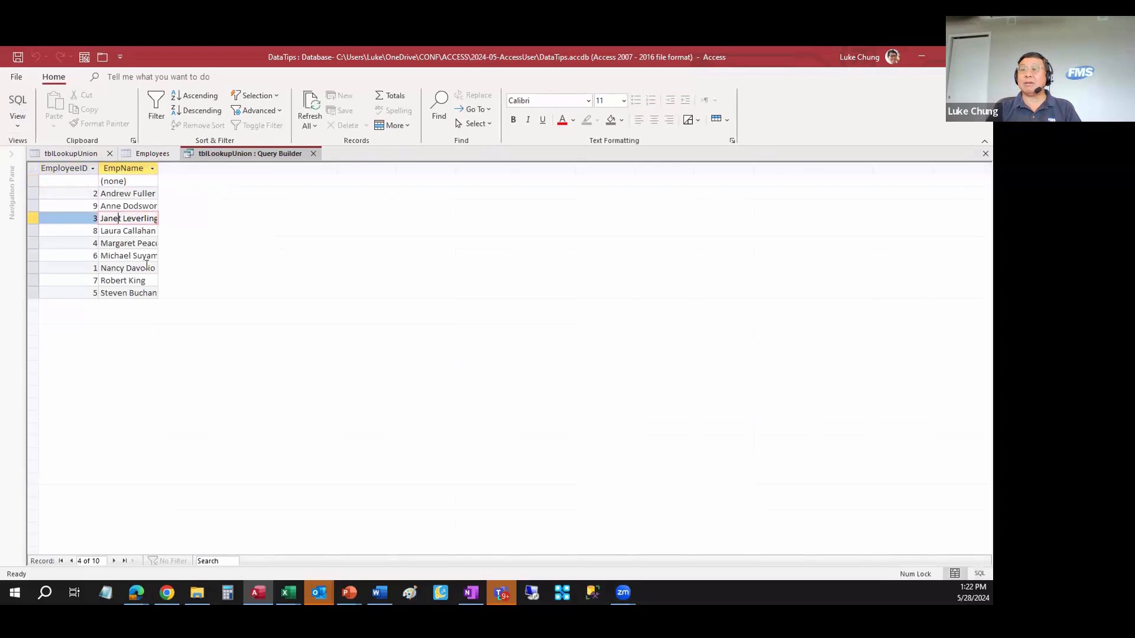
left_click(58, 186)
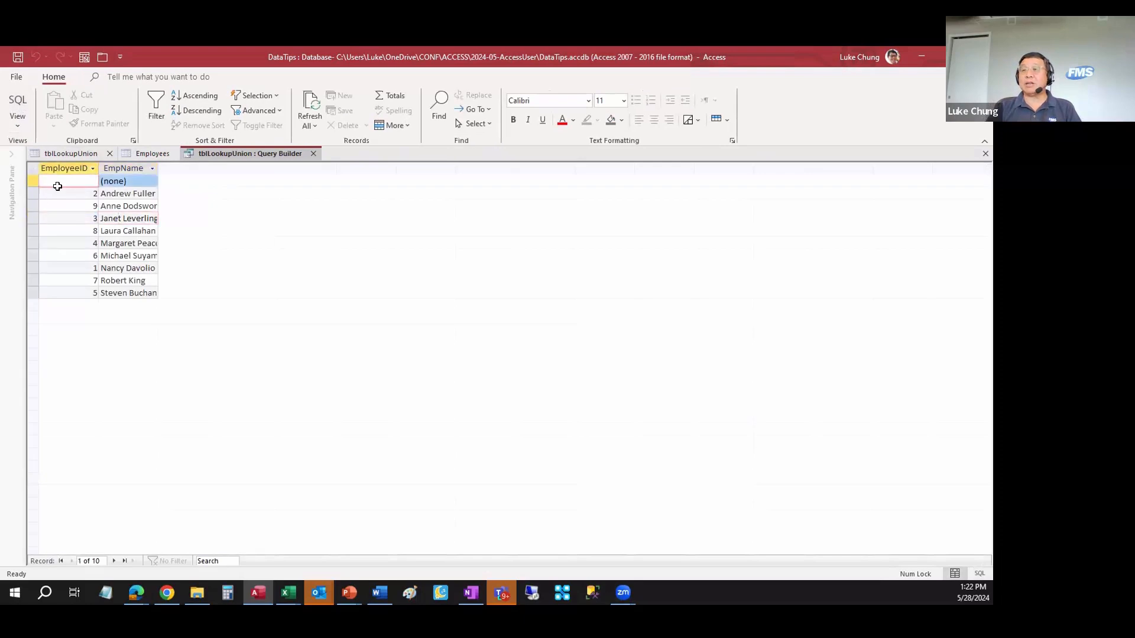
left_click(125, 183)
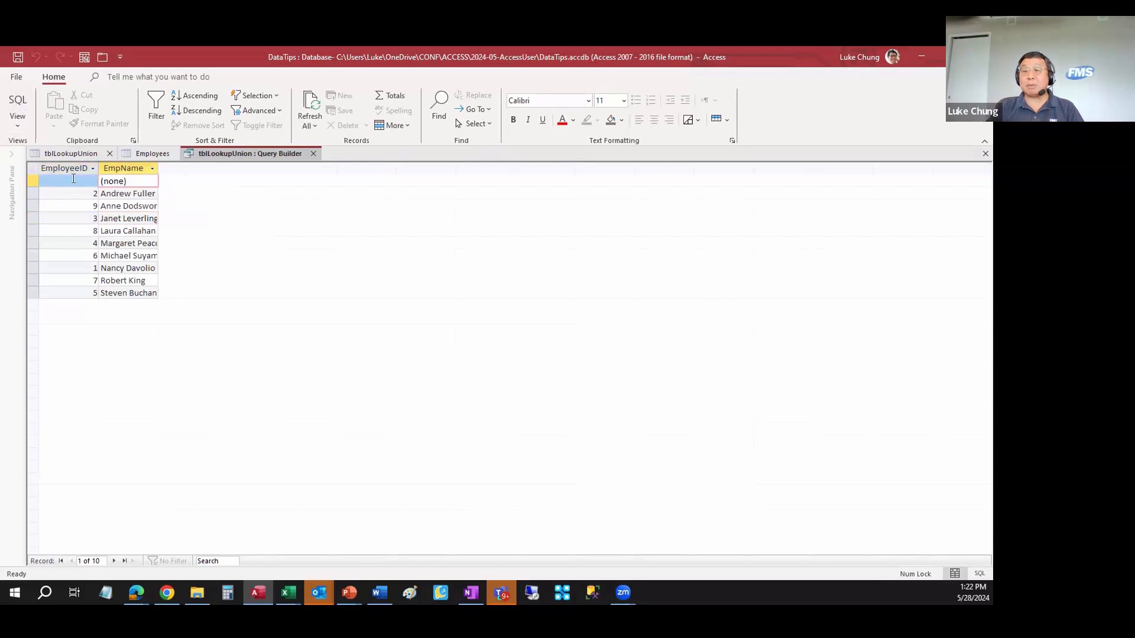
left_click(136, 207)
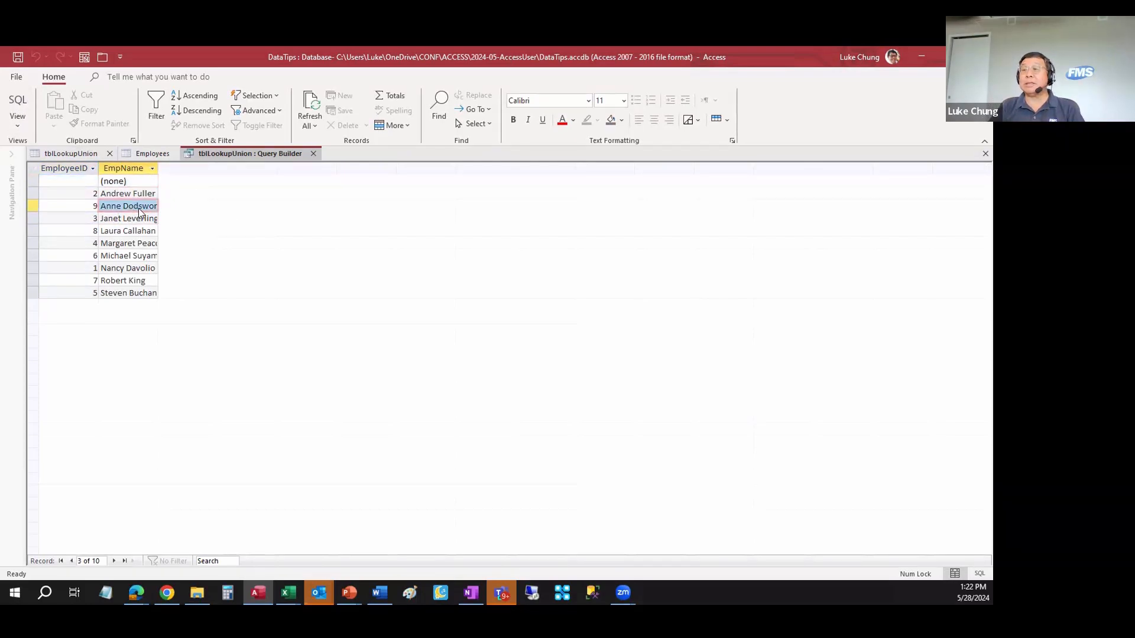
left_click(312, 154)
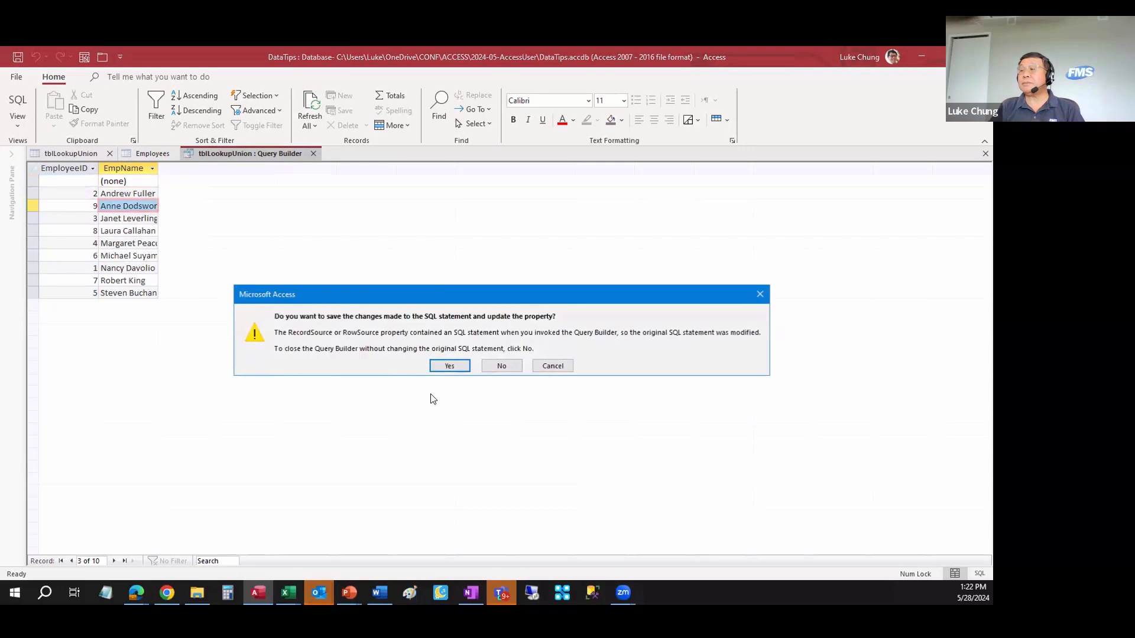
left_click(503, 365)
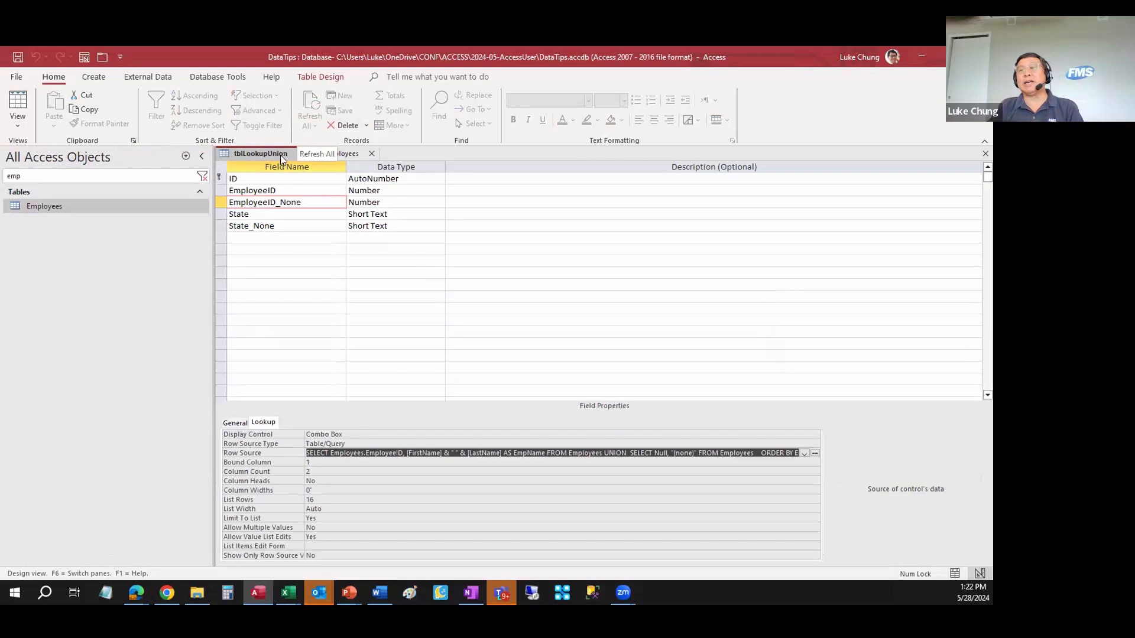
Step: Show tblLookupUnion in Datasheet View and review the EmployeeID_None choices in the first record without selecting one
left_click(20, 100)
left_click(520, 195)
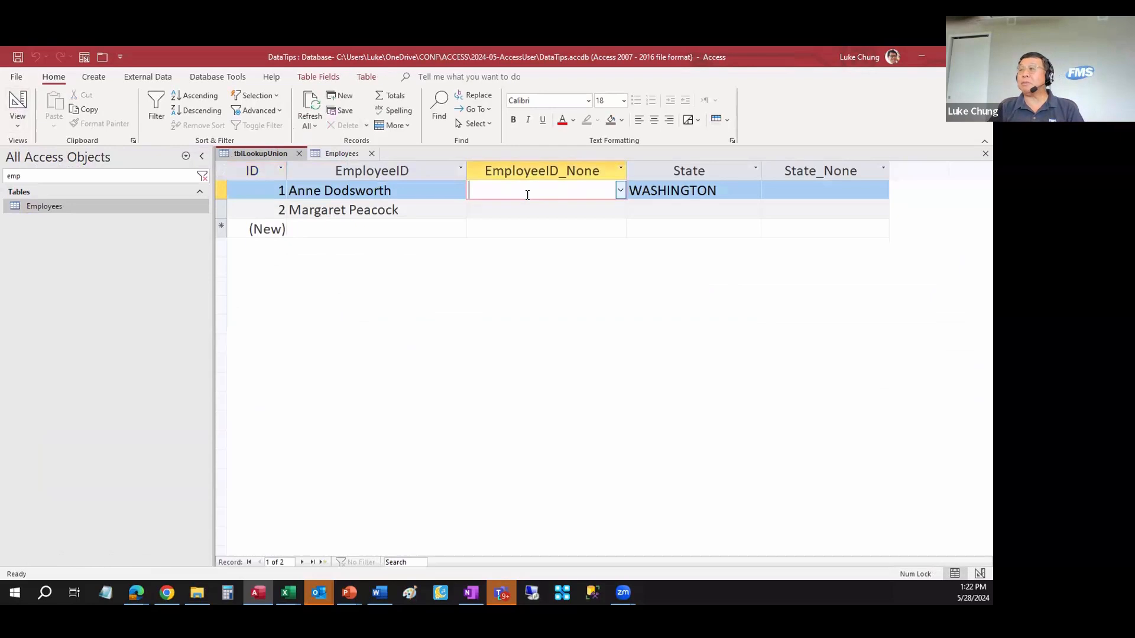
left_click(618, 190)
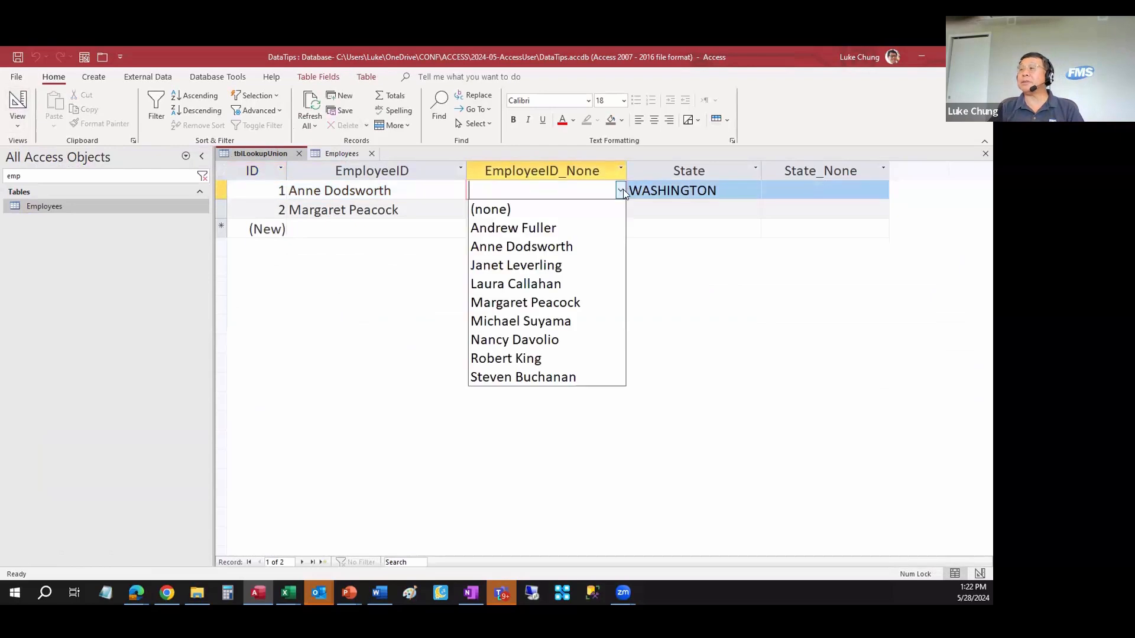
key("Tab")
Step: Close the tblLookupUnion and Employees tables, switch to the PowerPoint slide show and advance to the Crosstab Queries slide
left_click(297, 154)
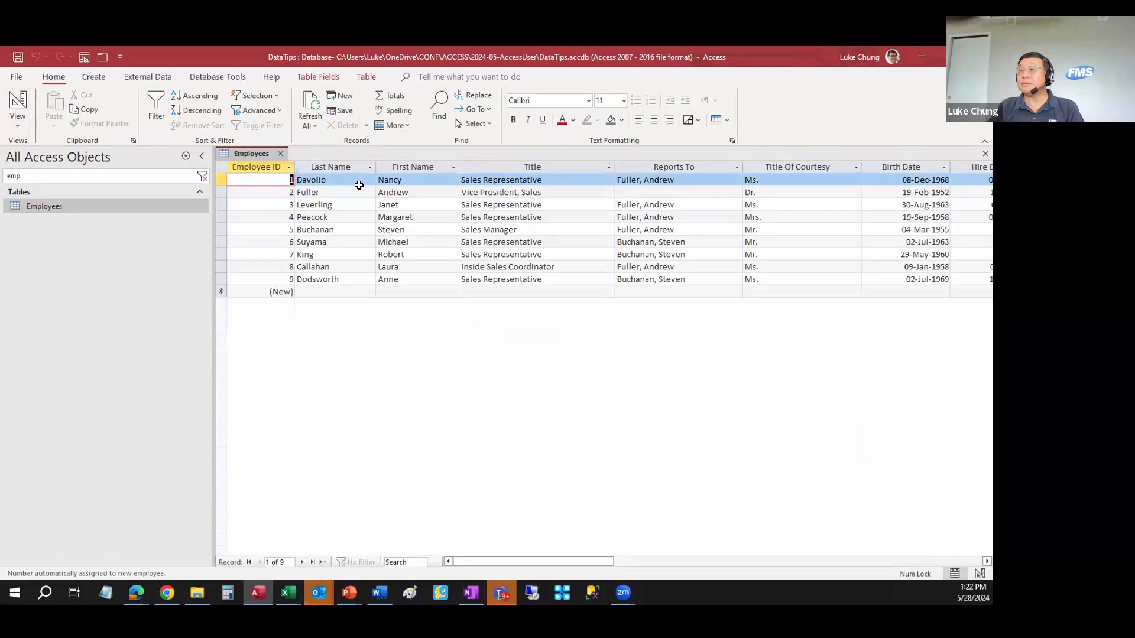
left_click(282, 153)
key("alt+Tab")
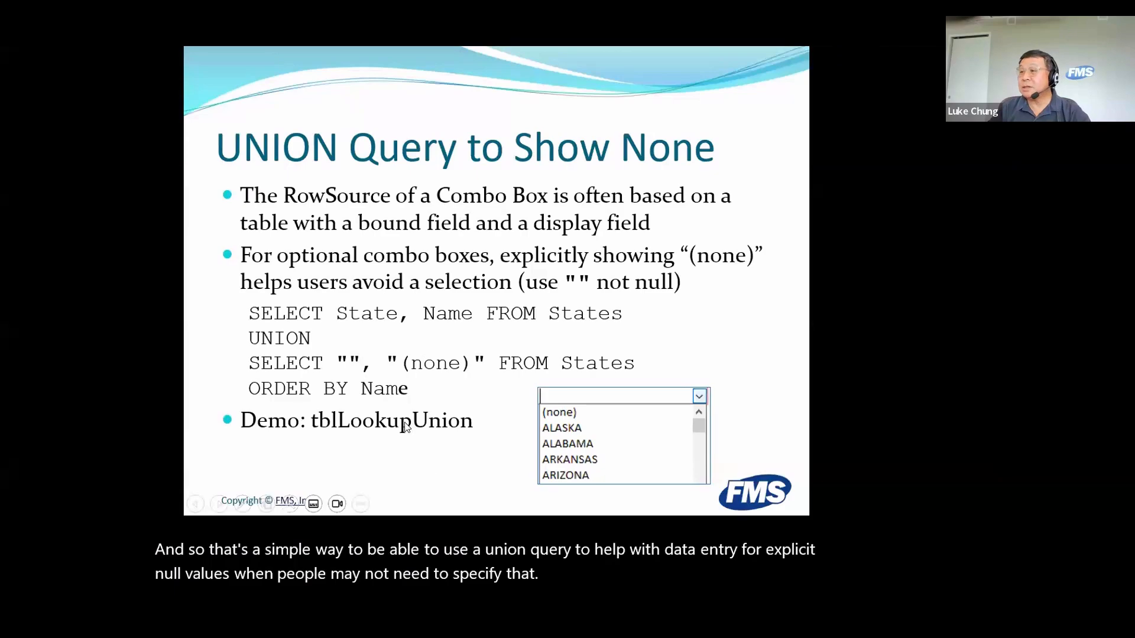
left_click(407, 424)
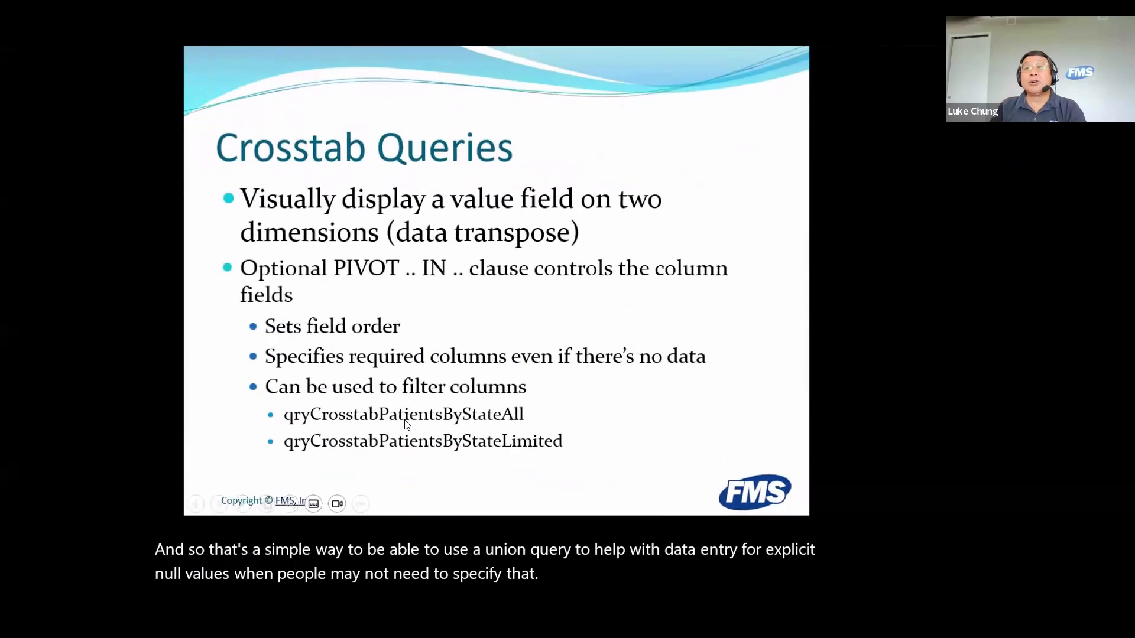
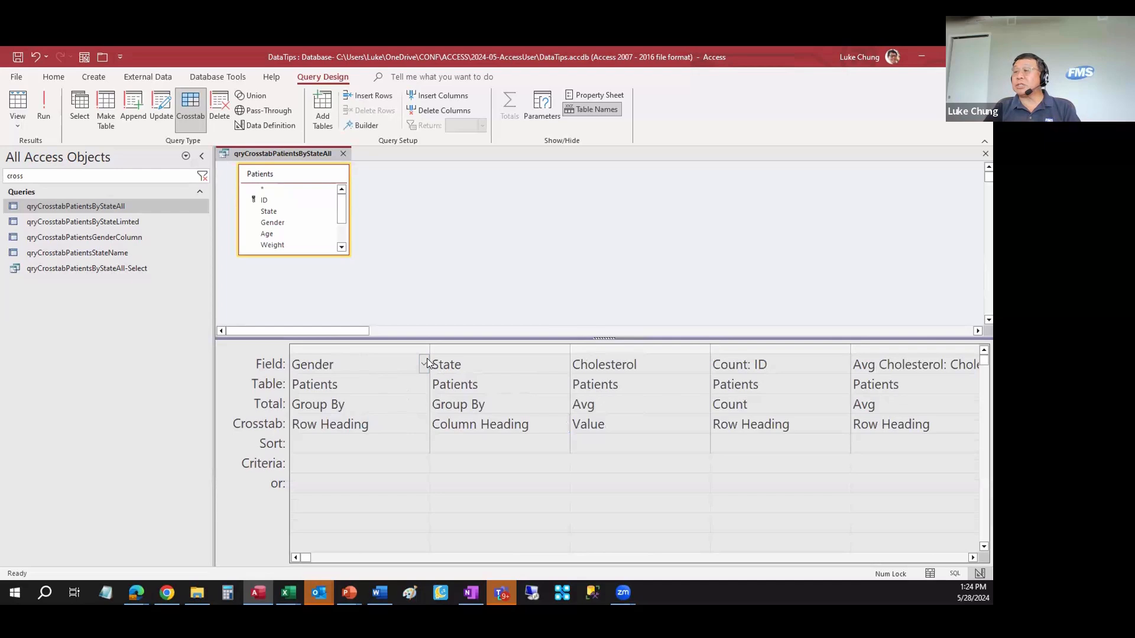
Step: Narrow the Gender and Cholesterol columns in the query design grid of qryCrosstabPatientsByStateAll
left_click_drag(430, 347, 379, 346)
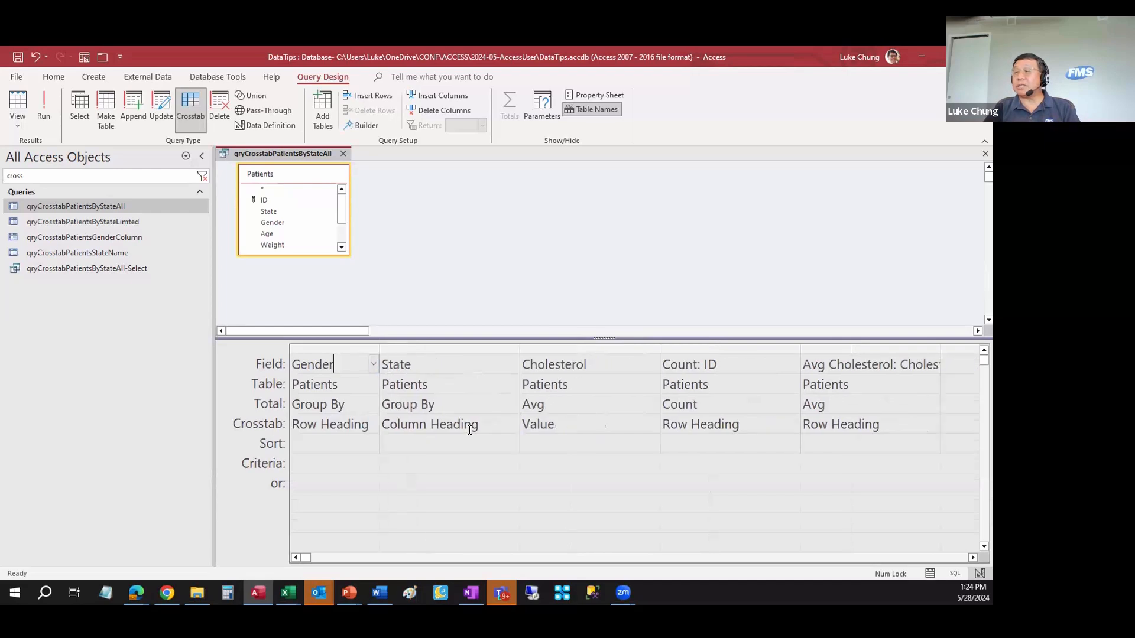
left_click(496, 427)
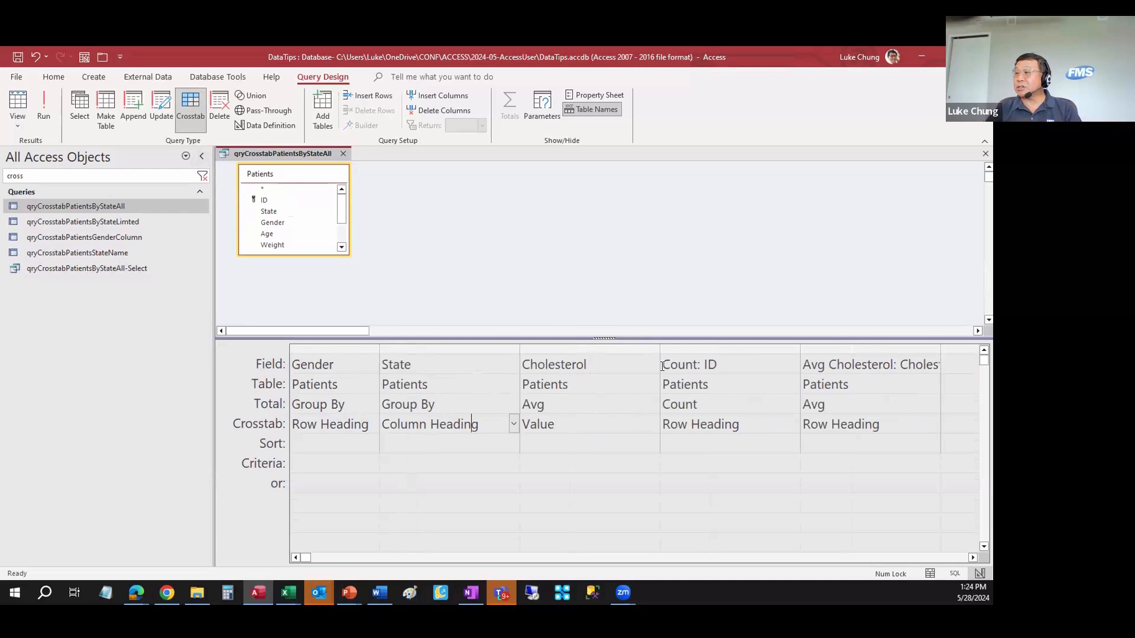
left_click_drag(658, 348, 611, 349)
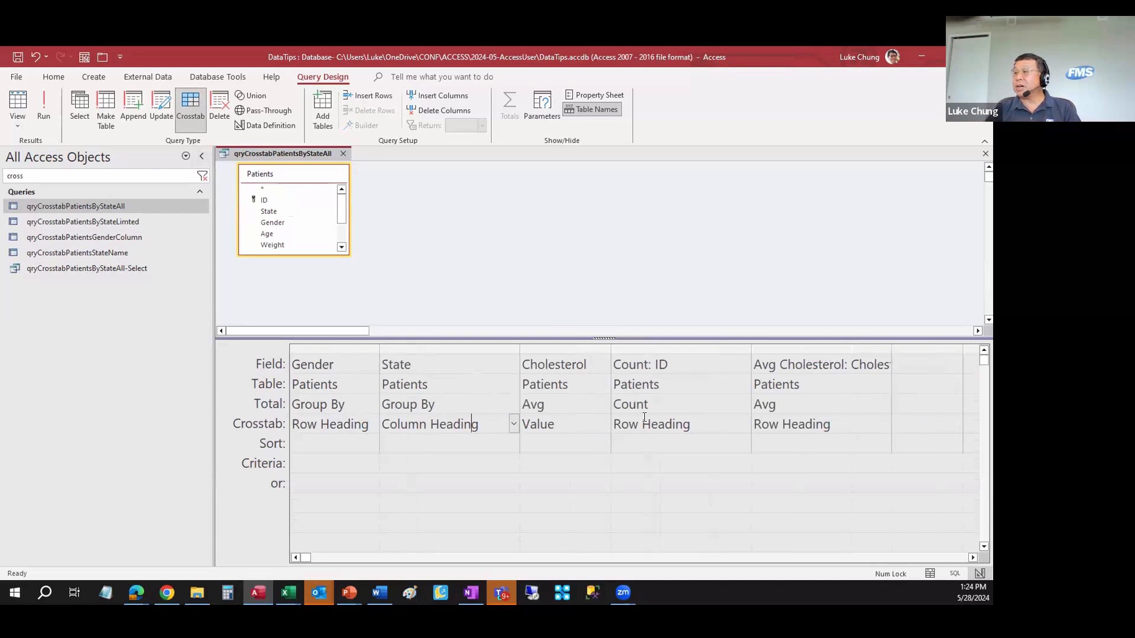
Step: Move the Count: ID row heading column so it directly follows Gender in the design grid
left_click(651, 424)
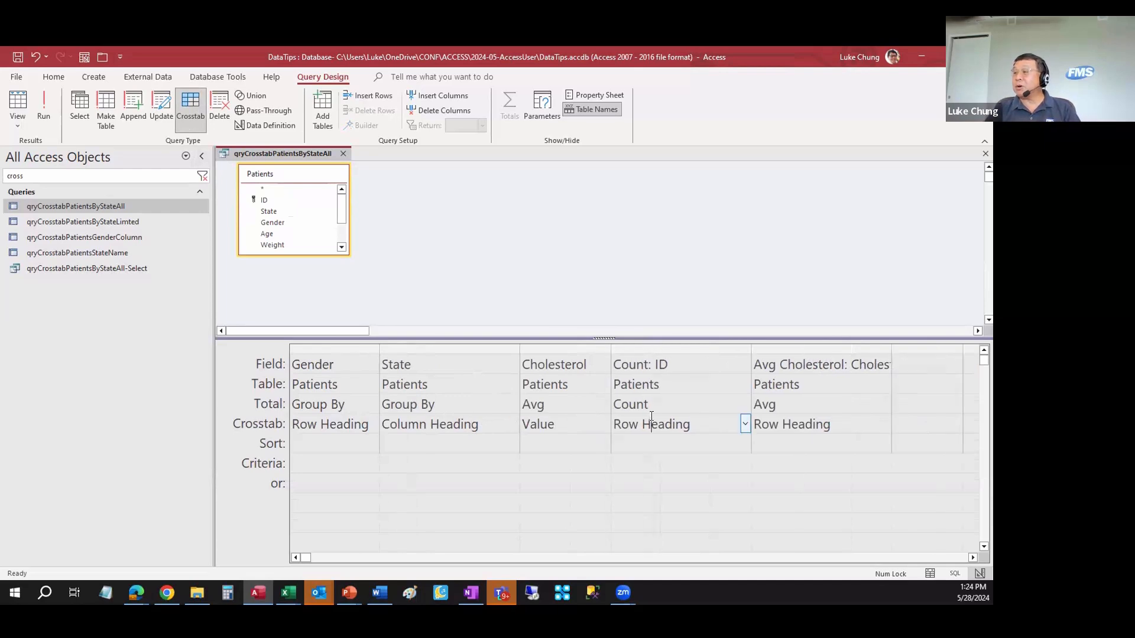
left_click(666, 347)
left_click_drag(666, 347, 383, 358)
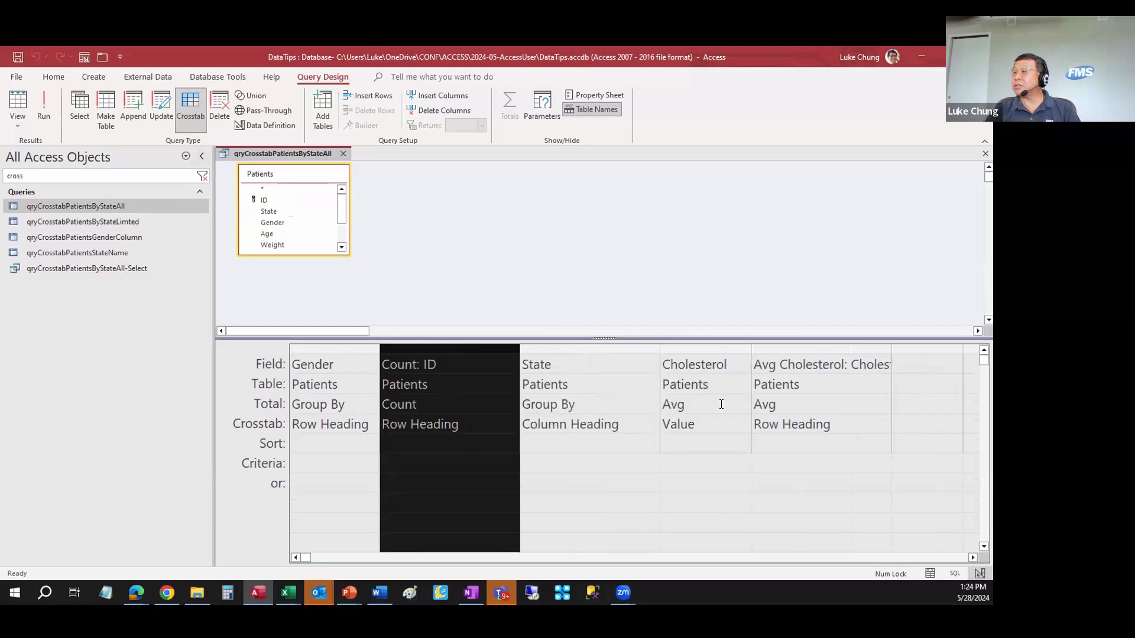
left_click(561, 405)
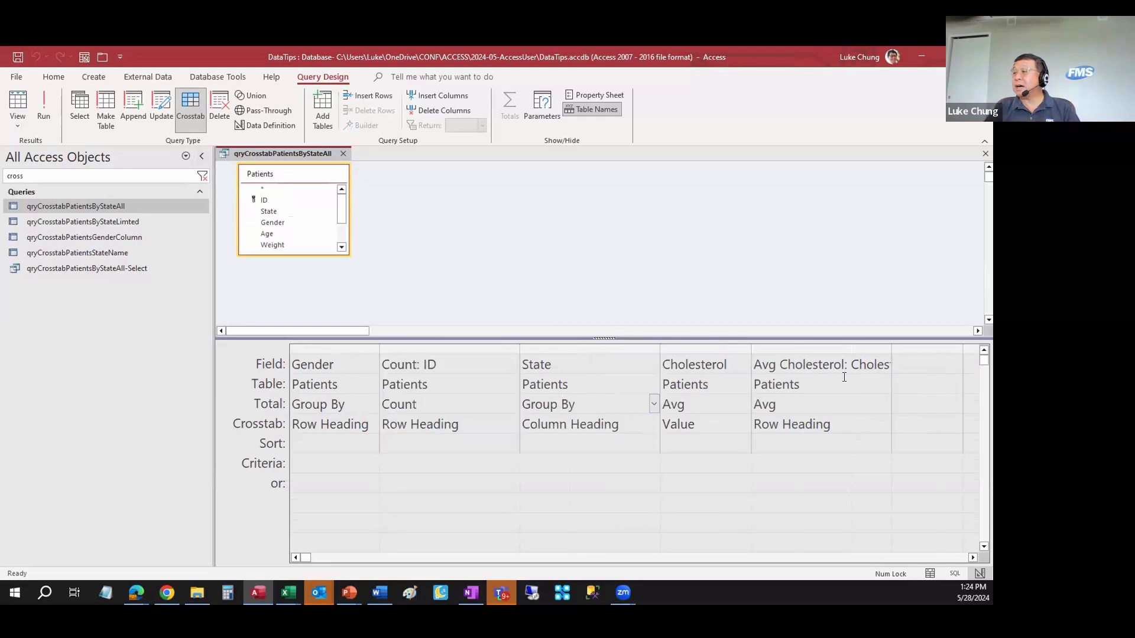
Step: Show the crosstab results as a datasheet and collapse the Navigation Pane to view more state columns
left_click(825, 349)
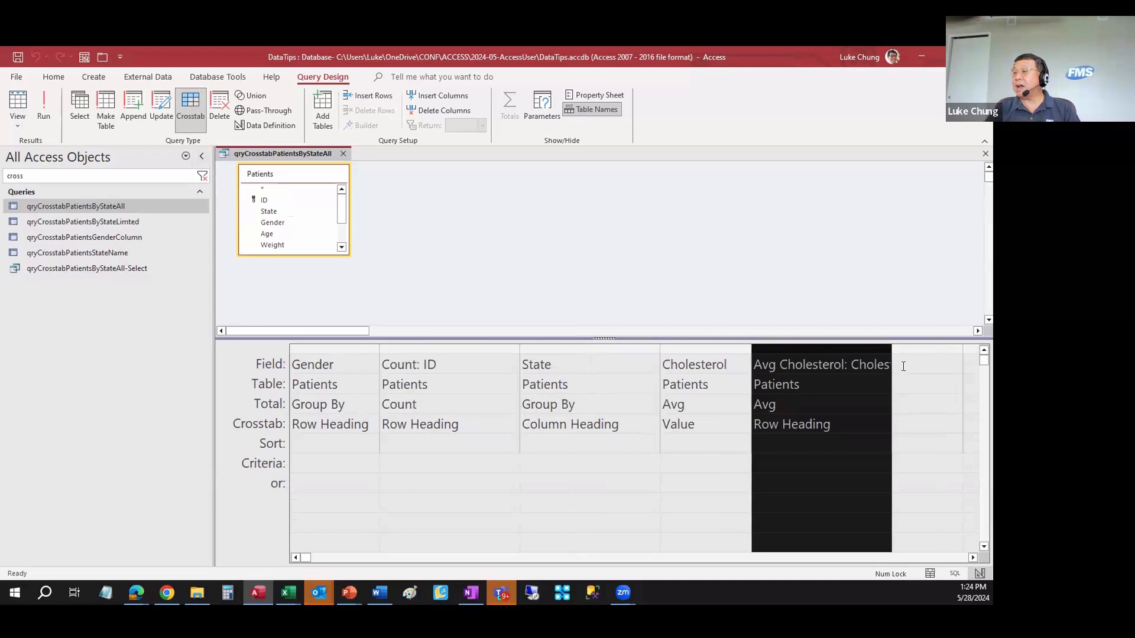
left_click(18, 101)
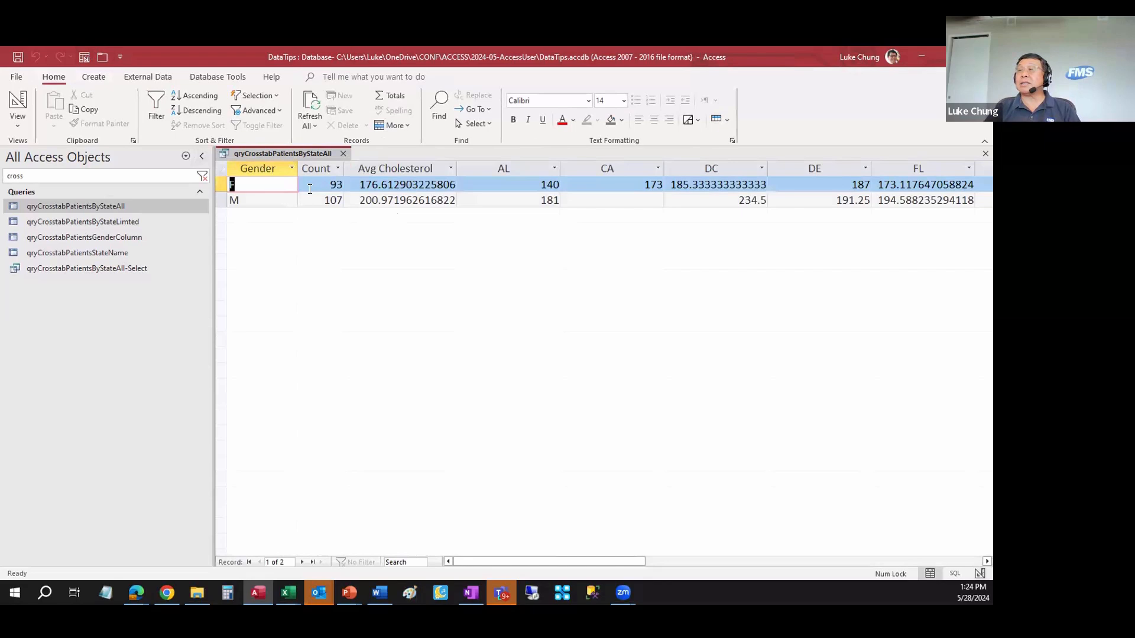
left_click(202, 156)
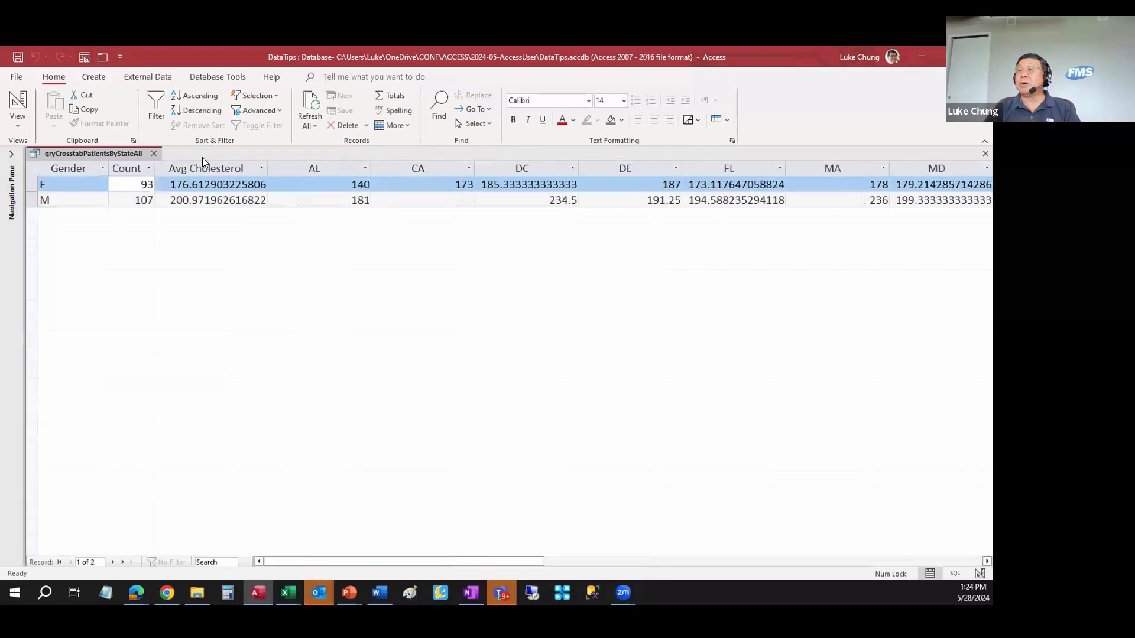
left_click(71, 200)
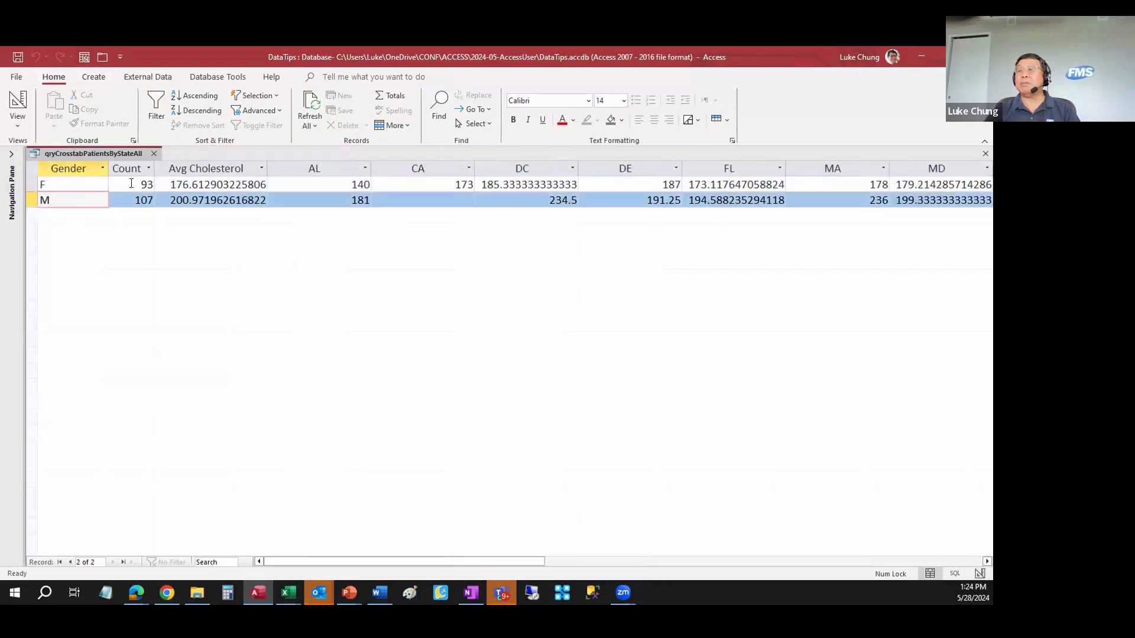
Step: Narrow the state columns AL through MD together, and also the NY and OR columns, in the datasheet
left_click(343, 166)
left_click_drag(343, 166, 900, 142)
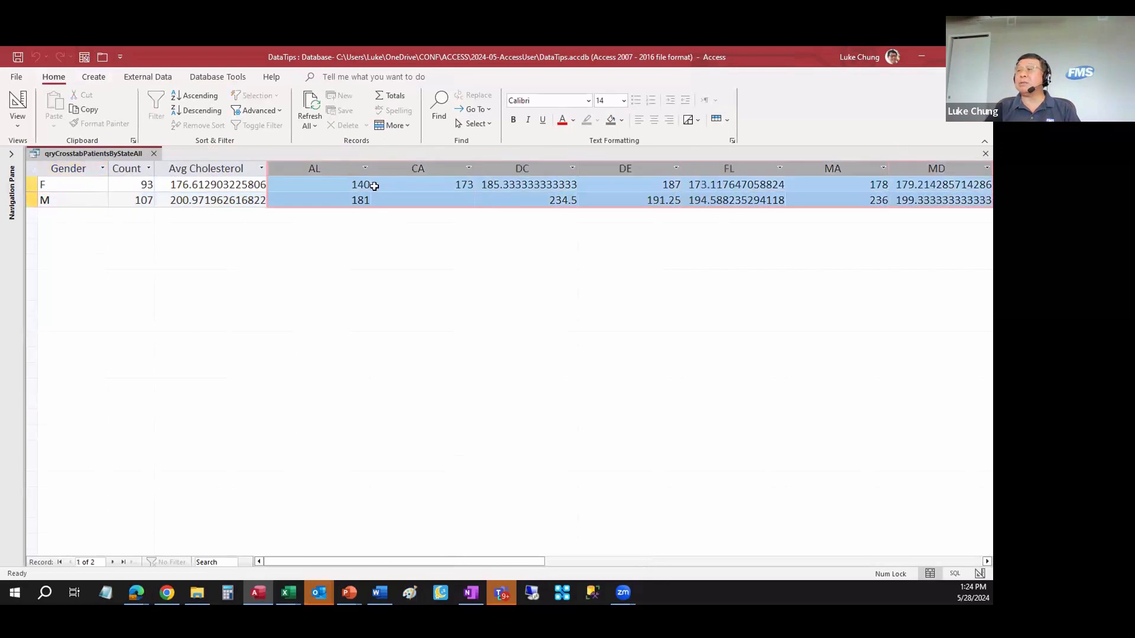
left_click_drag(373, 163, 331, 164)
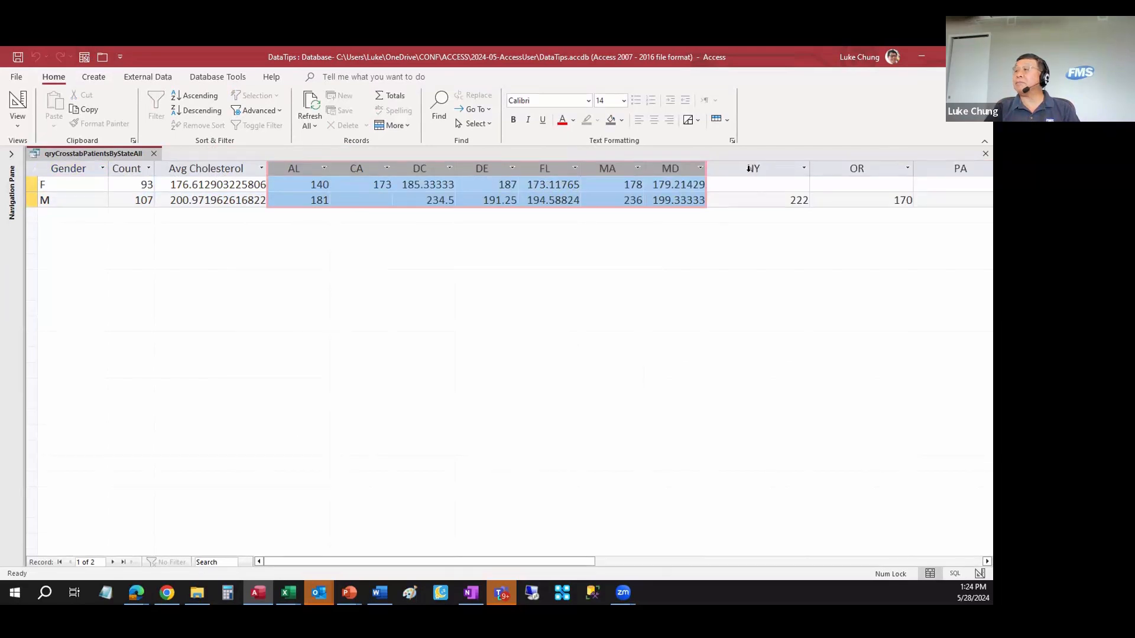
left_click_drag(749, 169, 852, 170)
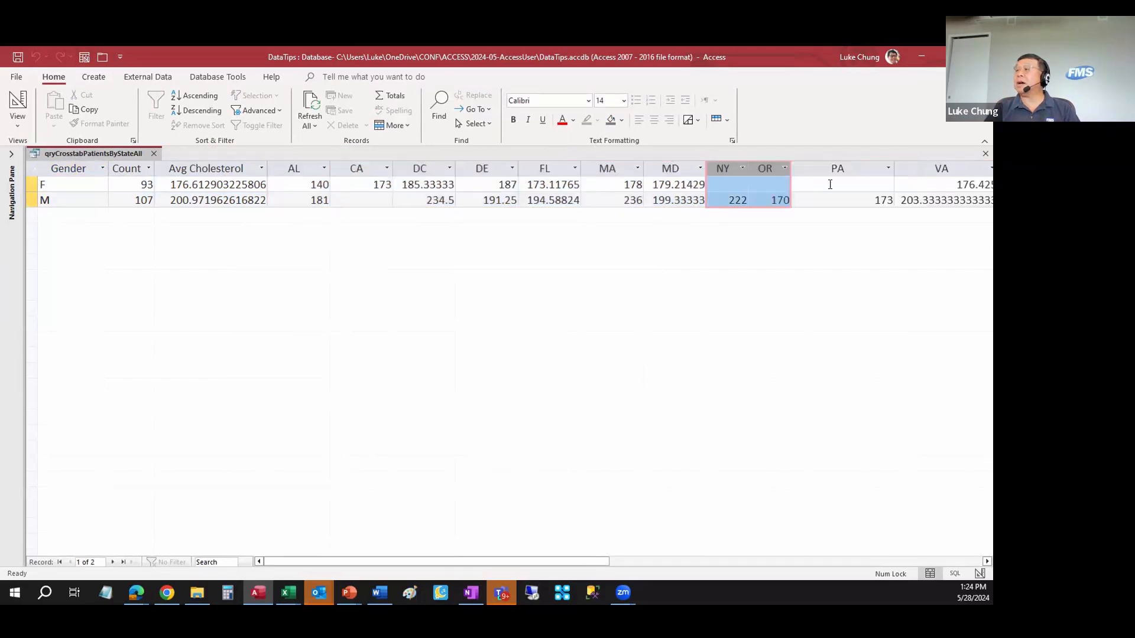
left_click(588, 200)
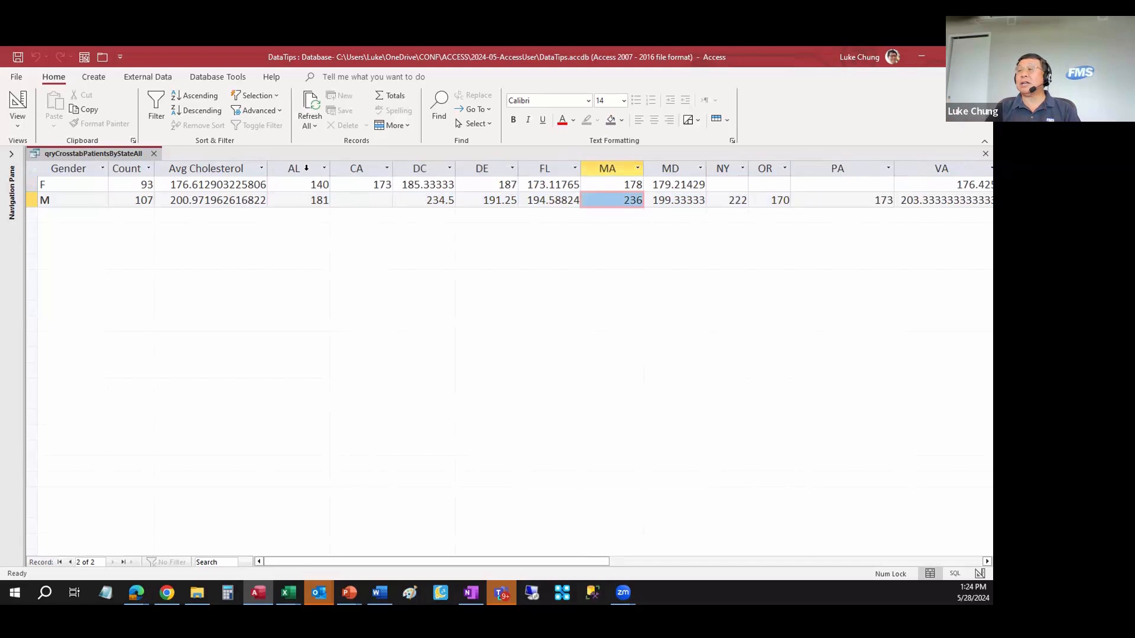
Step: Fit the widths of the PA, VA and WA columns to their contents
left_click_drag(304, 168, 707, 142)
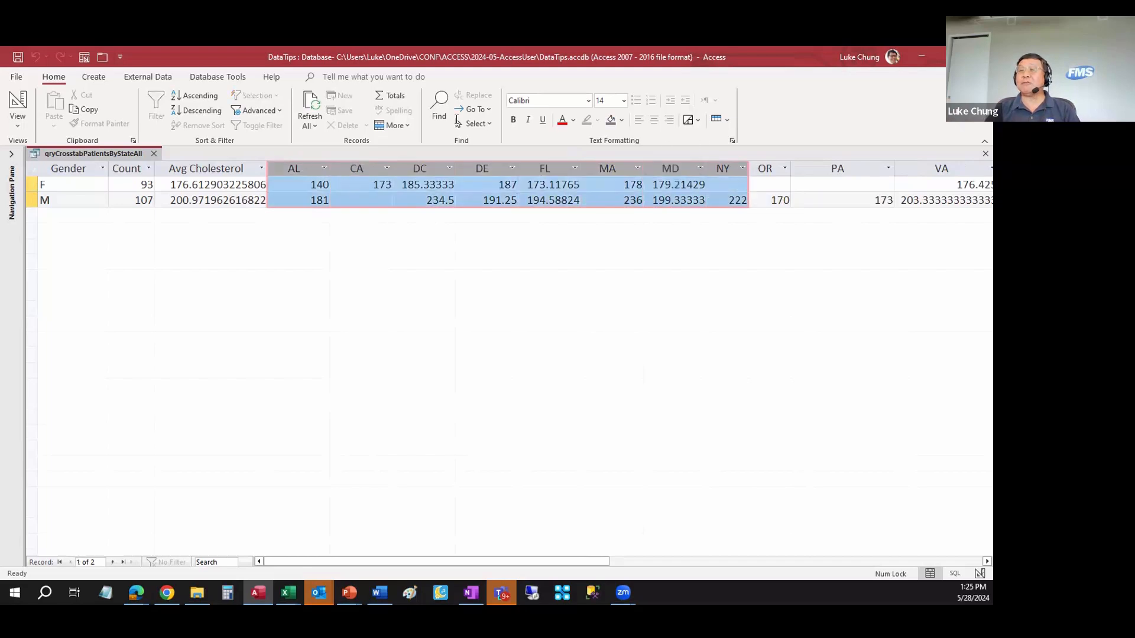
left_click(440, 201)
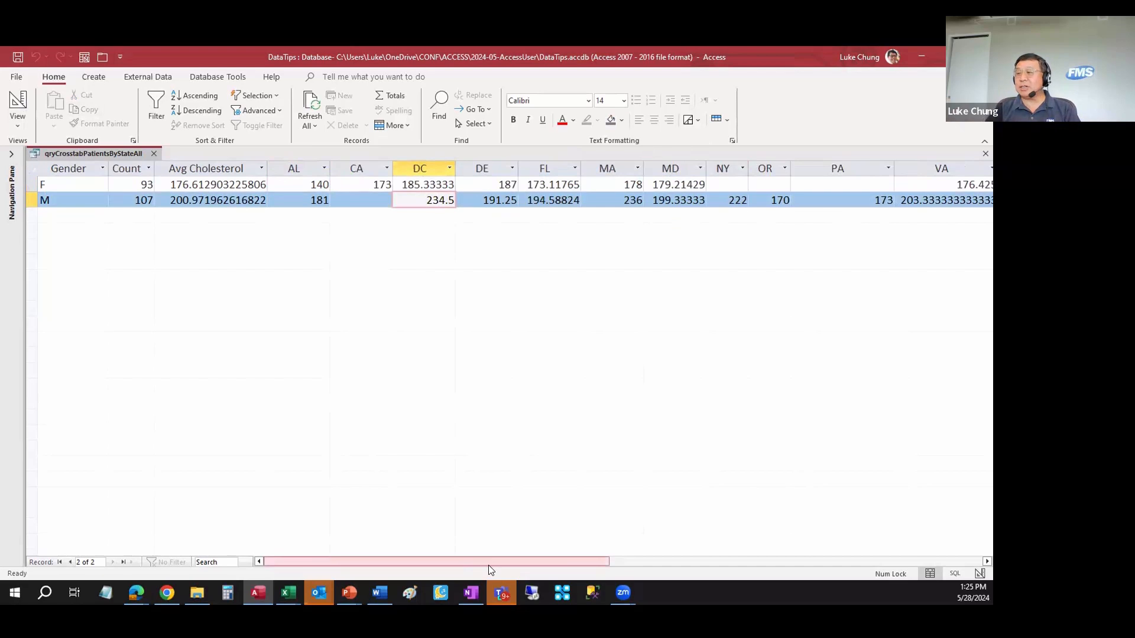
left_click_drag(492, 566, 590, 556)
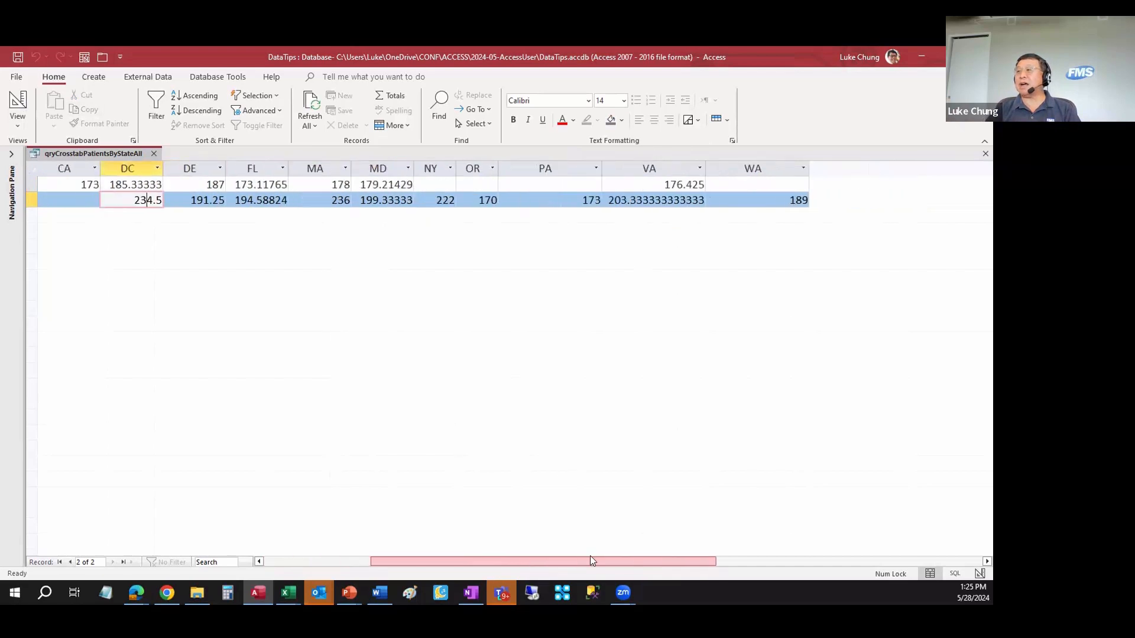
left_click_drag(539, 168, 763, 170)
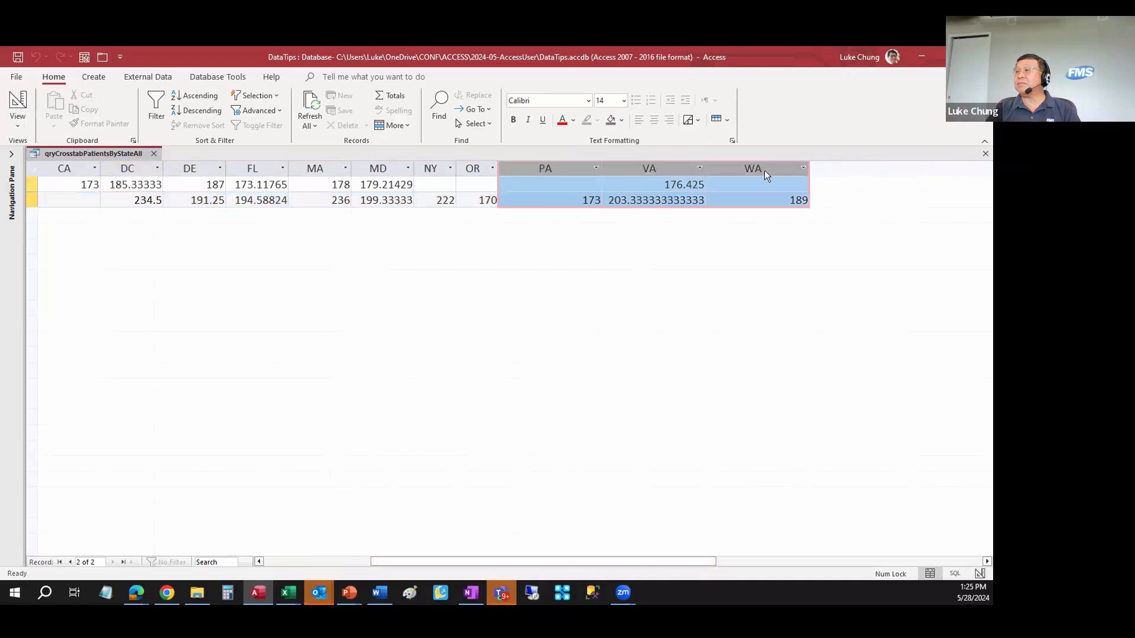
double_click(809, 166)
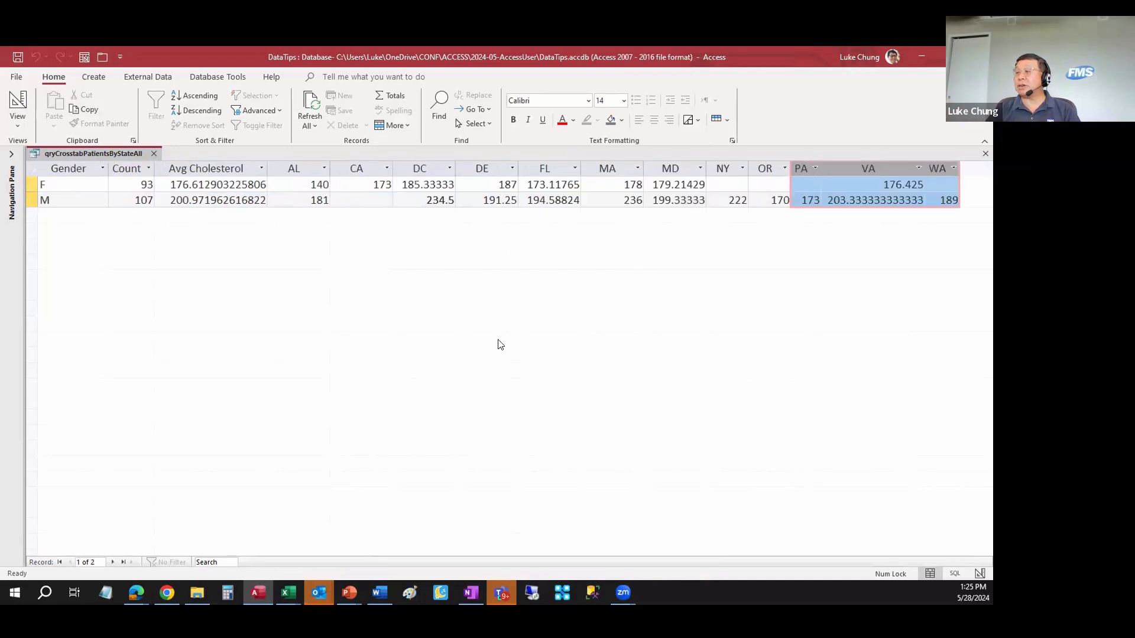
left_click(808, 200)
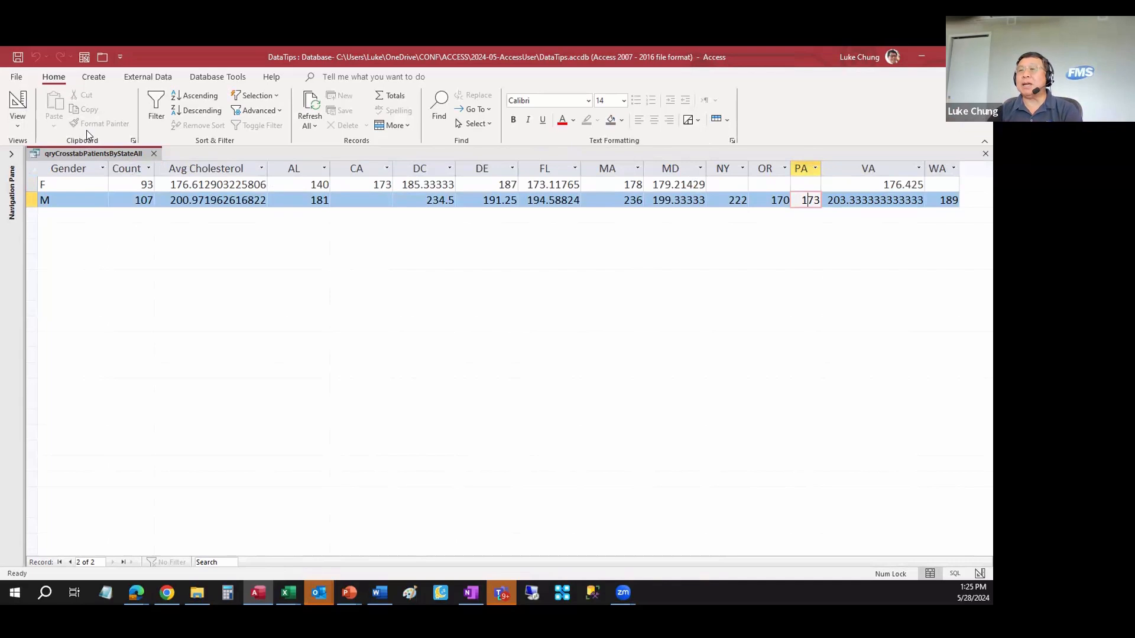
Step: Open qryCrosstabPatientsByStateLimted from the expanded Navigation Pane in SQL view and examine the state list in its PIVOT clause
left_click(11, 154)
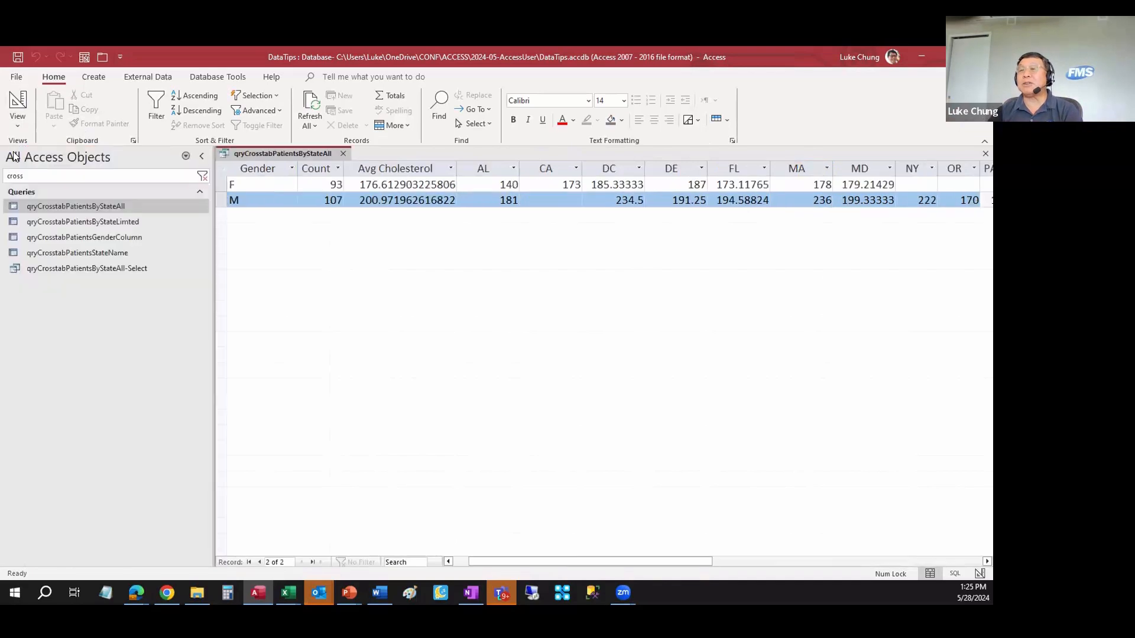
right_click(137, 223)
left_click(192, 251)
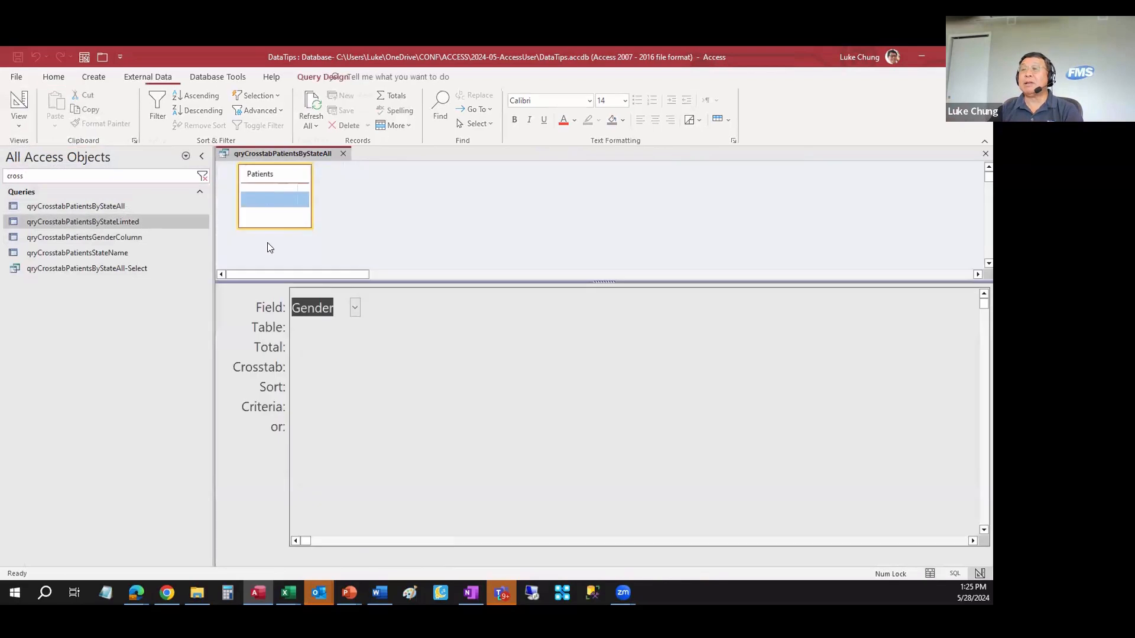
left_click(20, 126)
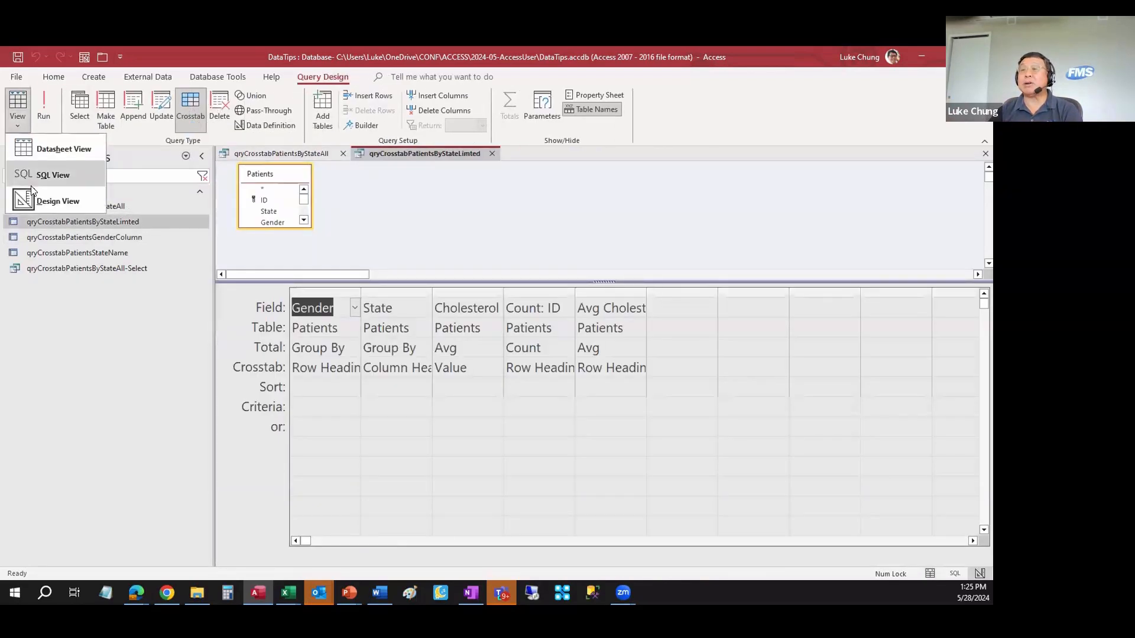
left_click(41, 172)
left_click_drag(267, 248, 485, 247)
left_click(484, 251)
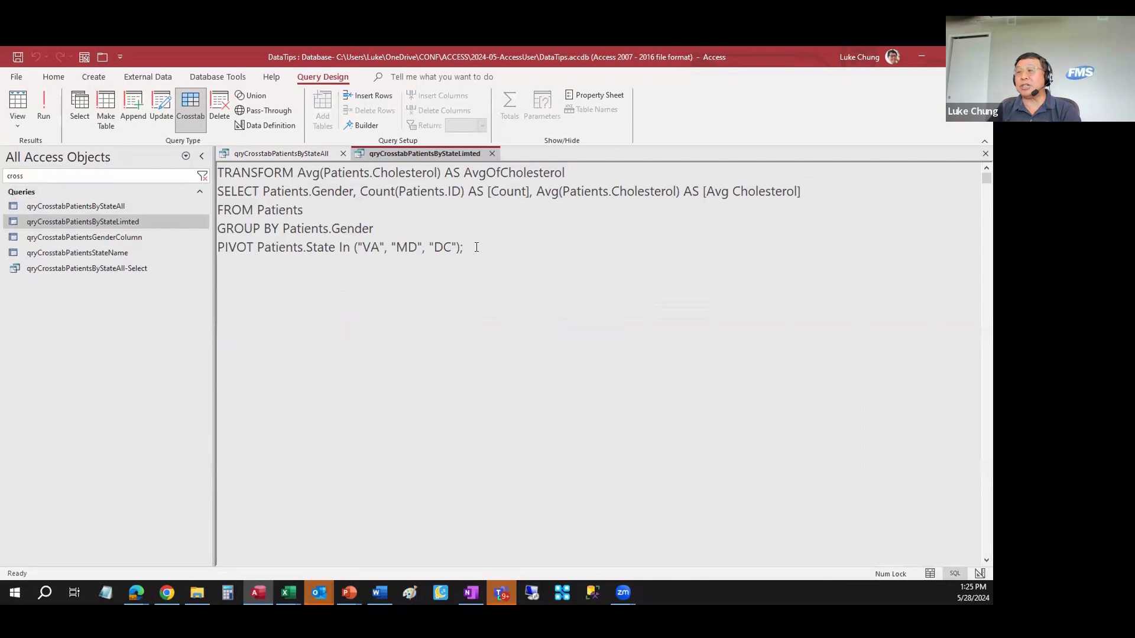
Step: Display the state-limited crosstab's datasheet and compare its columns with the results of qryCrosstabPatientsByStateAll
left_click(44, 106)
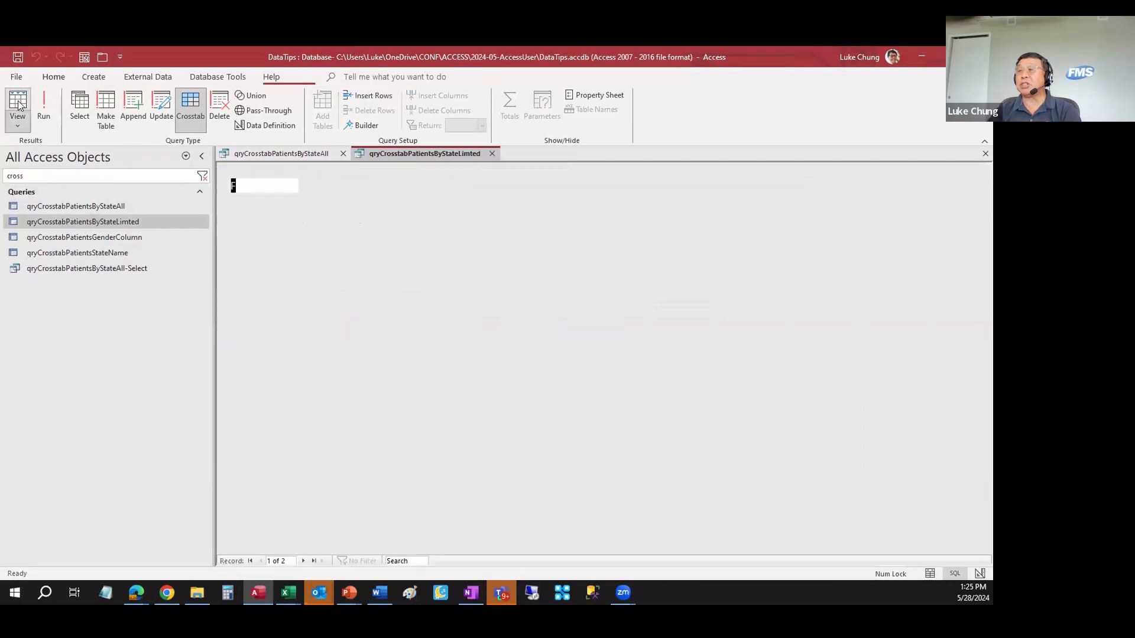
left_click(520, 186)
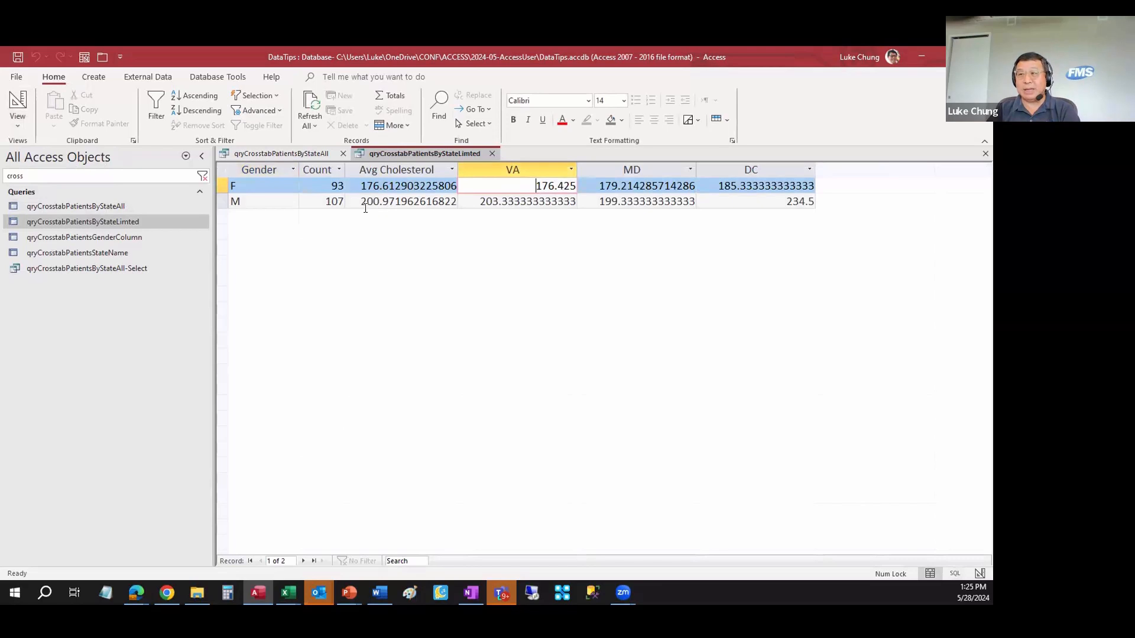
left_click(294, 154)
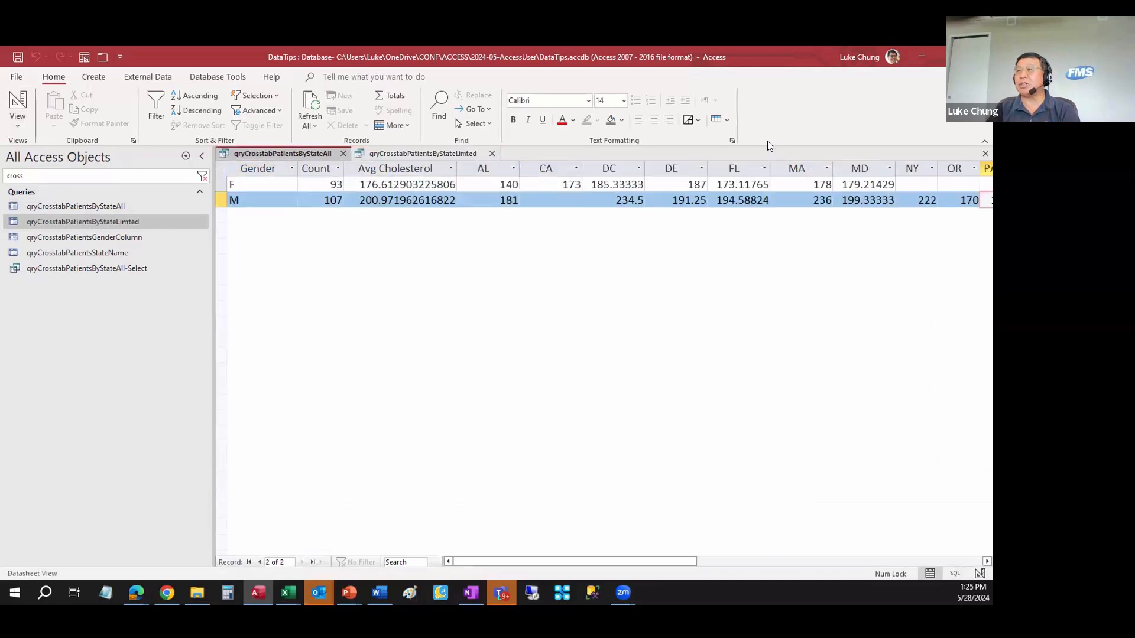
left_click(203, 155)
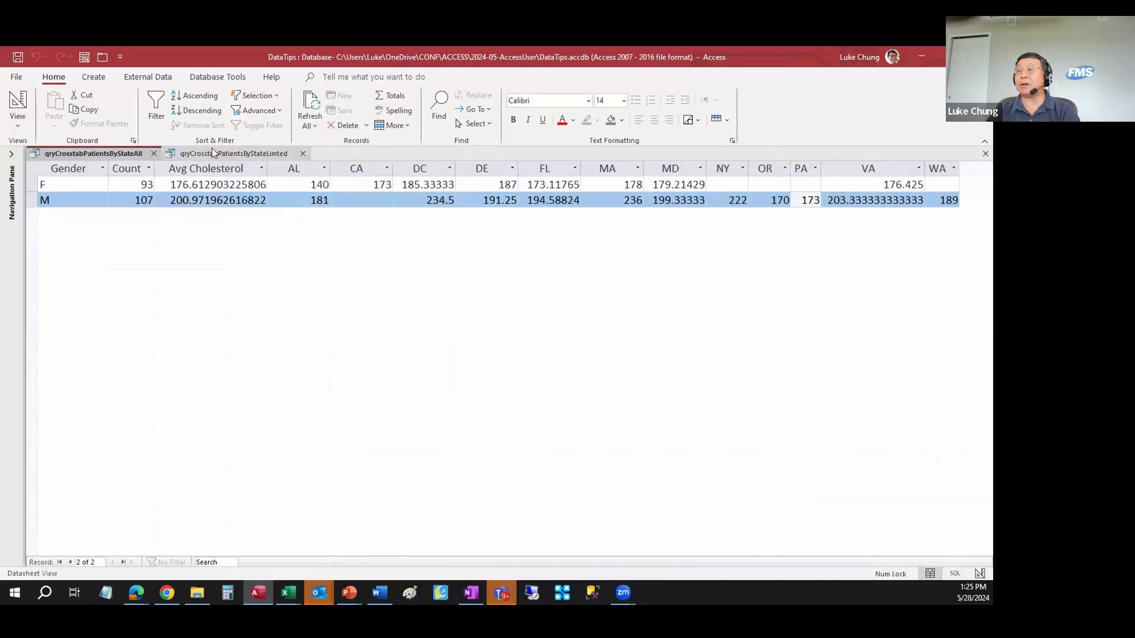
left_click(217, 152)
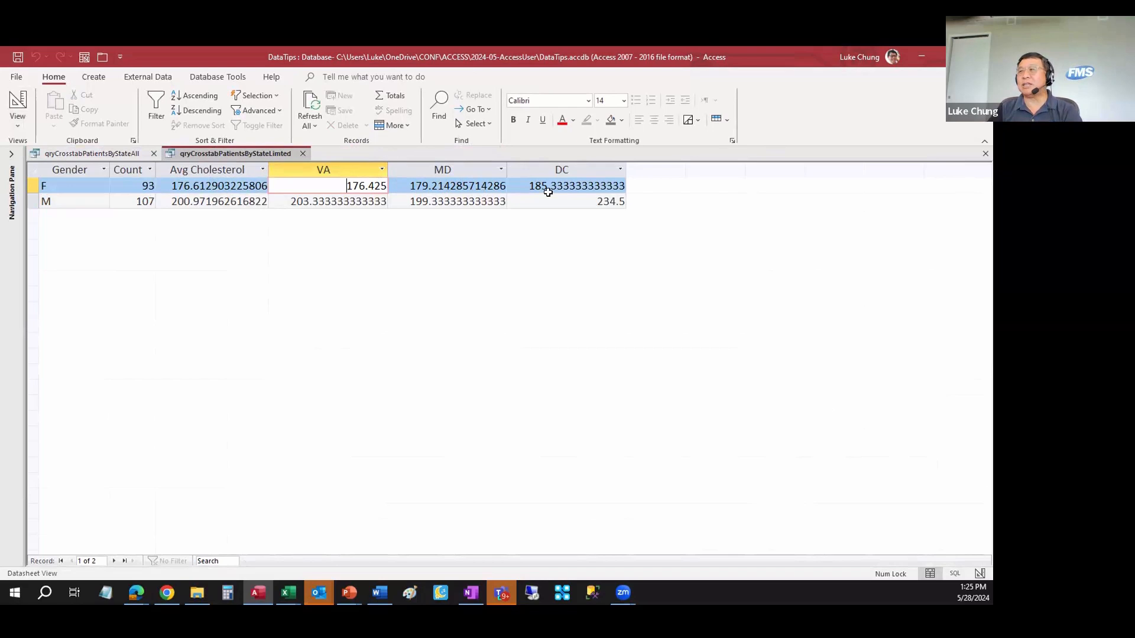
Step: Add "XY" after "DC" in the PIVOT In list of qryCrosstabPatientsByStateLimted's SQL and show the query results
left_click(26, 108)
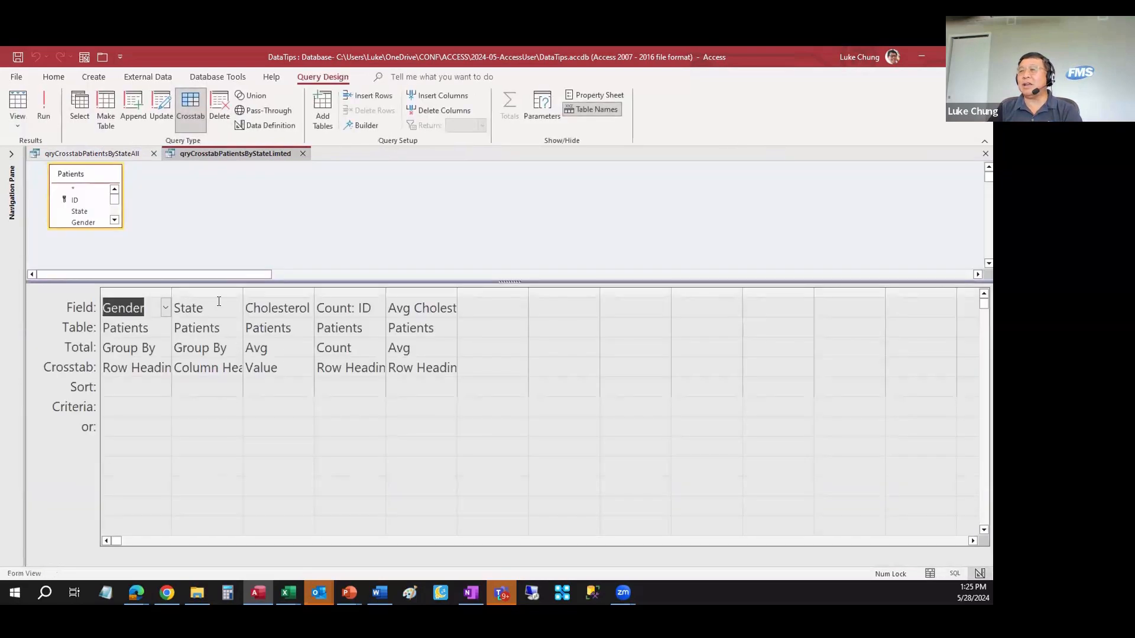
left_click(17, 118)
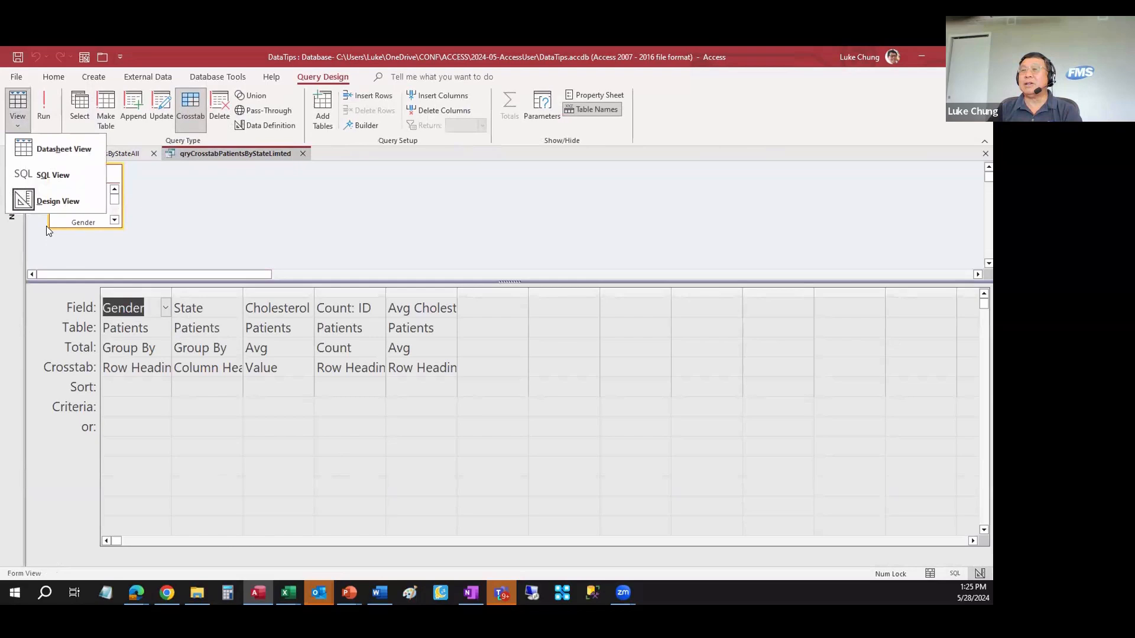
left_click(39, 174)
left_click(267, 246)
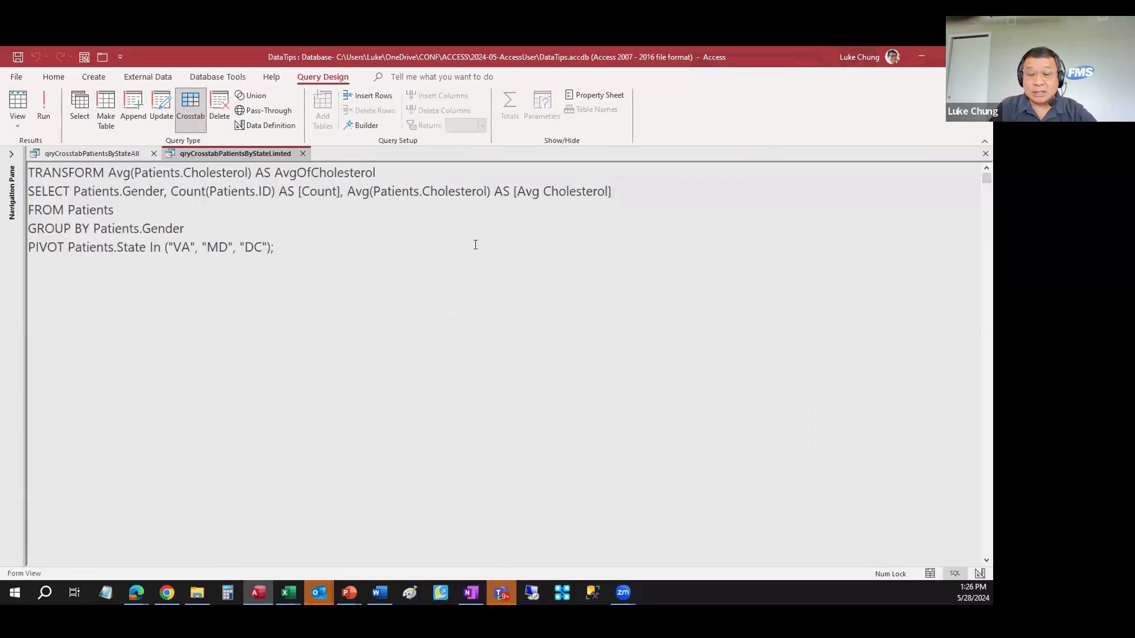
type(", \"XY\"")
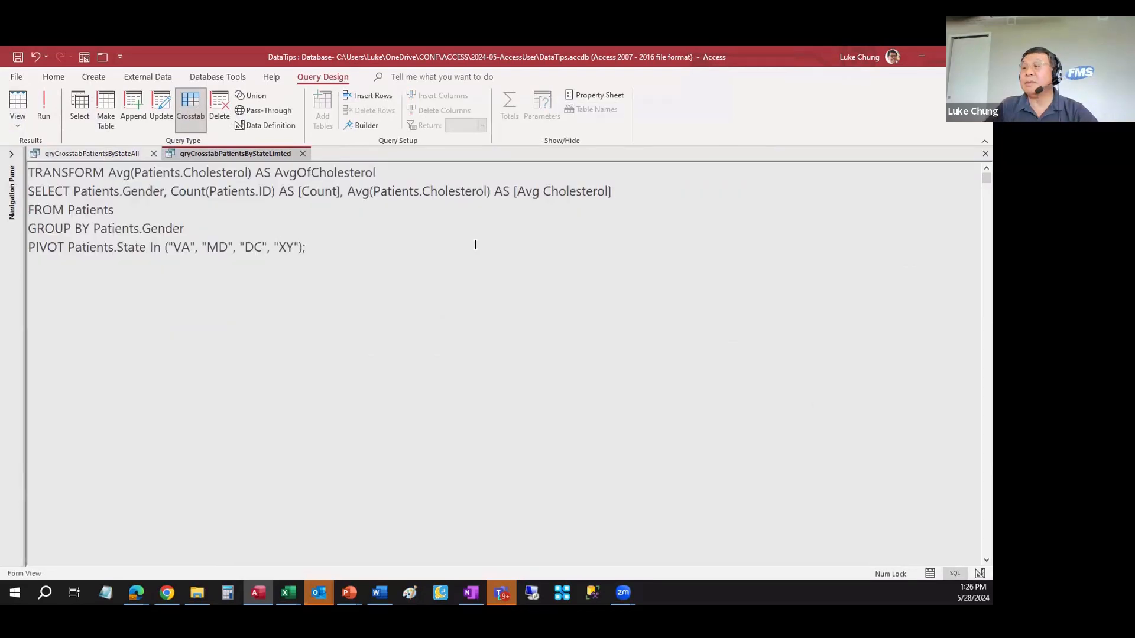
left_click(18, 101)
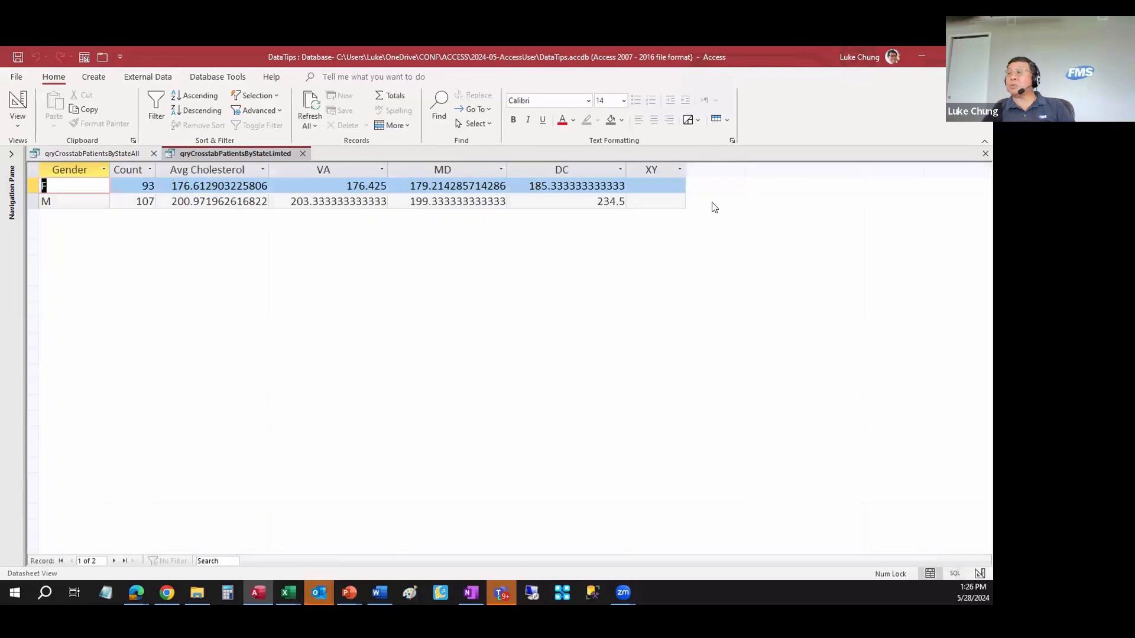
left_click(636, 180)
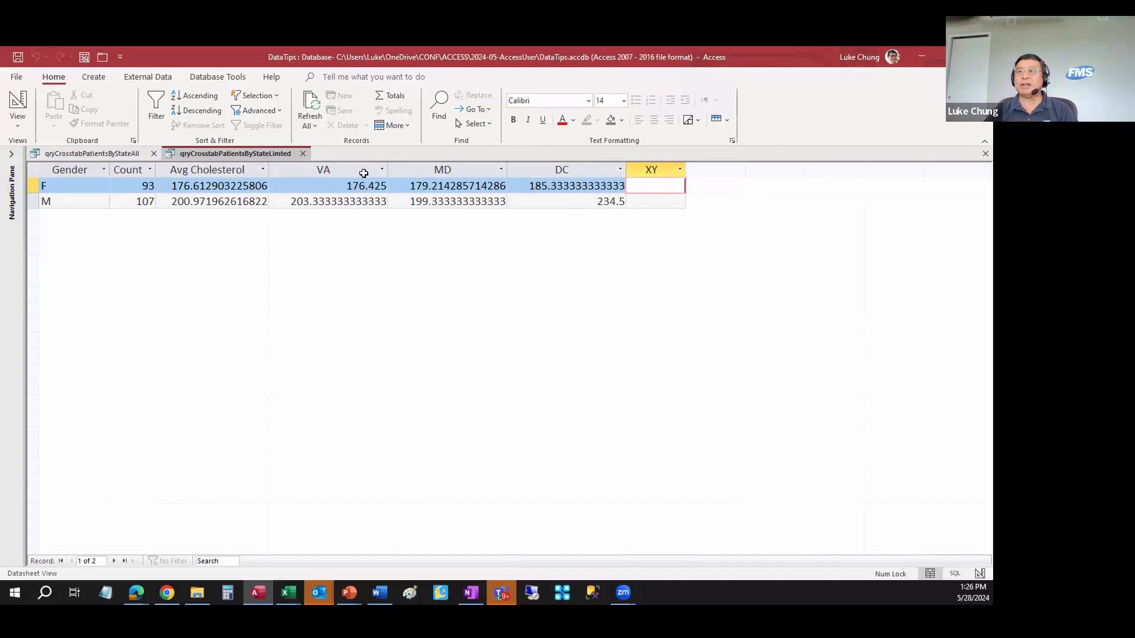
Step: Close both state crosstab queries without saving changes, switch to the PowerPoint slide show and advance past the Crosstab Queries slide
left_click(17, 102)
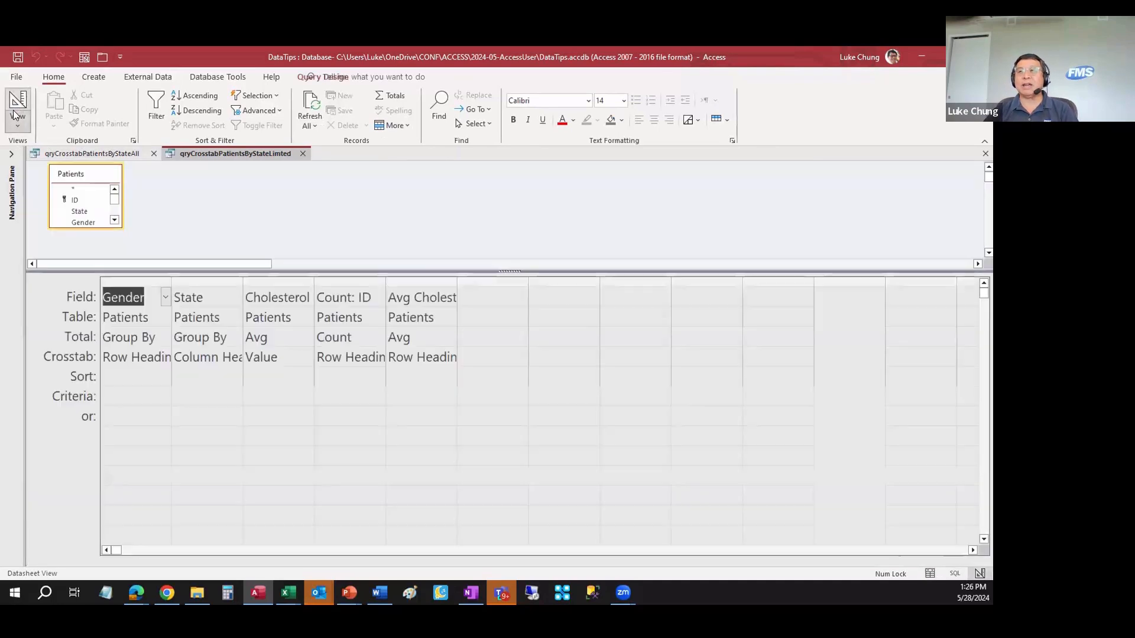
left_click(302, 154)
left_click(504, 352)
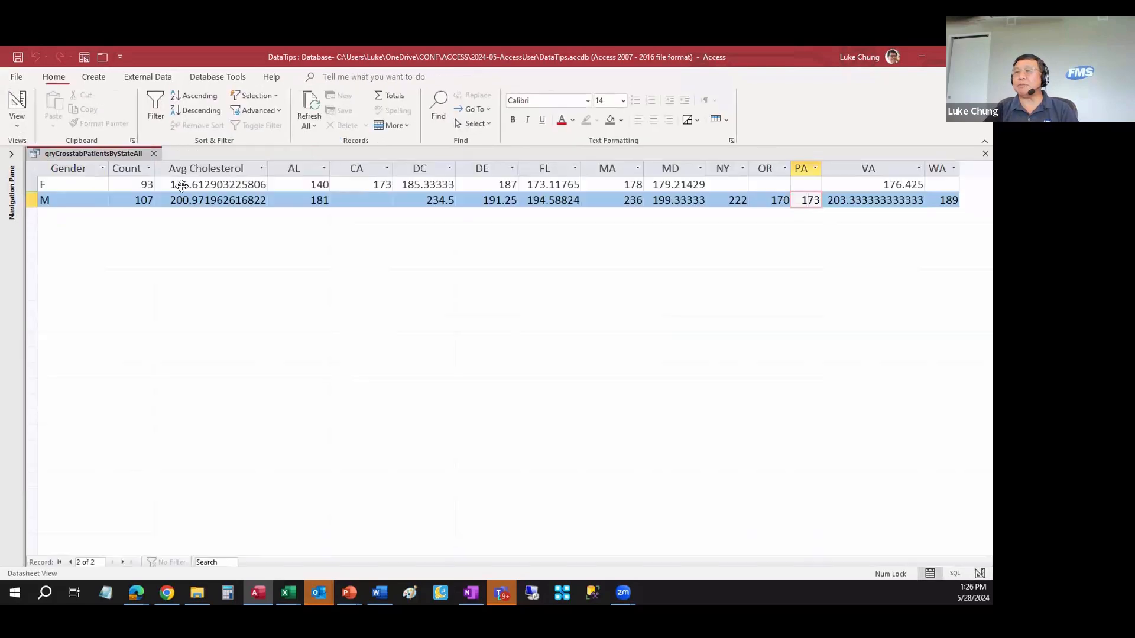
left_click(154, 155)
left_click(498, 351)
key("alt+Tab")
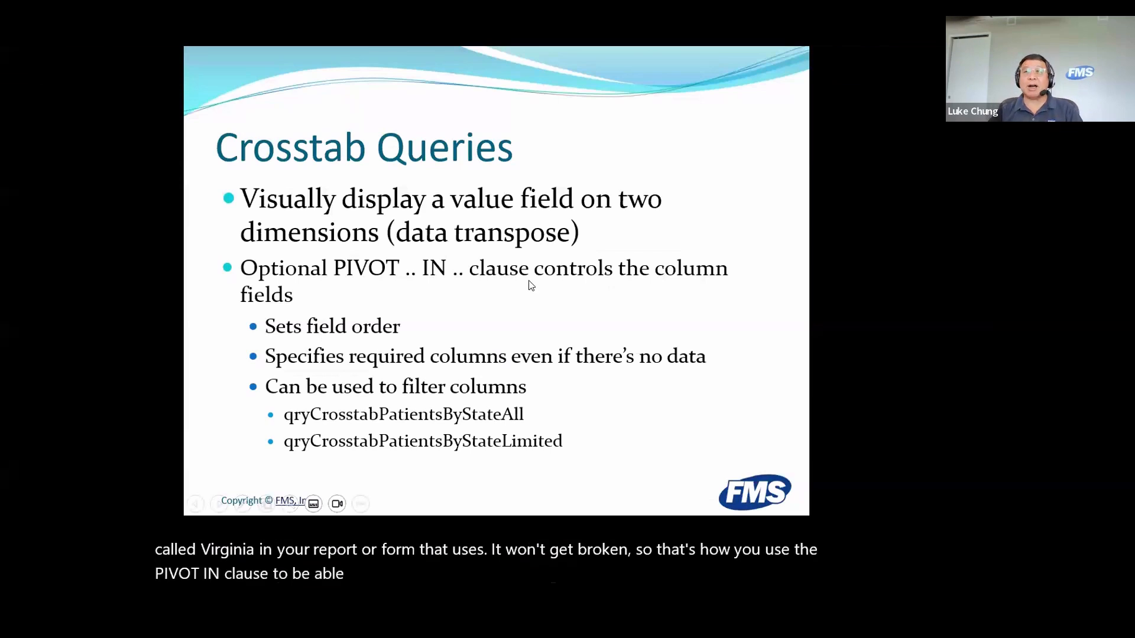
key("Right")
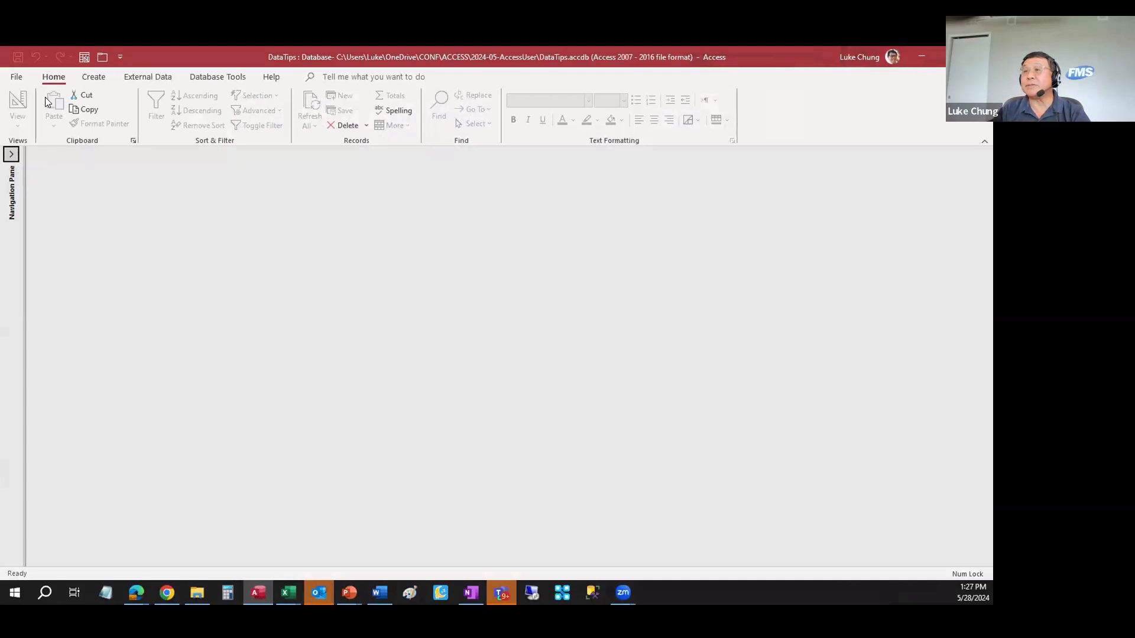
Step: Switch from DataTips to the recently used XtabReports.accdb database
left_click(17, 157)
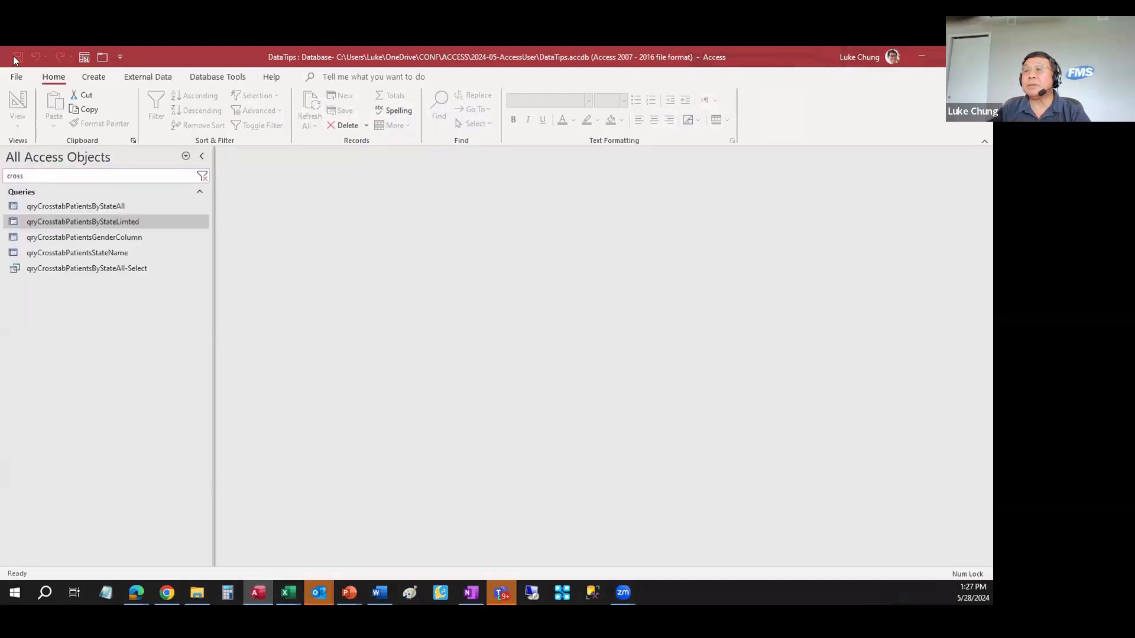
left_click(17, 77)
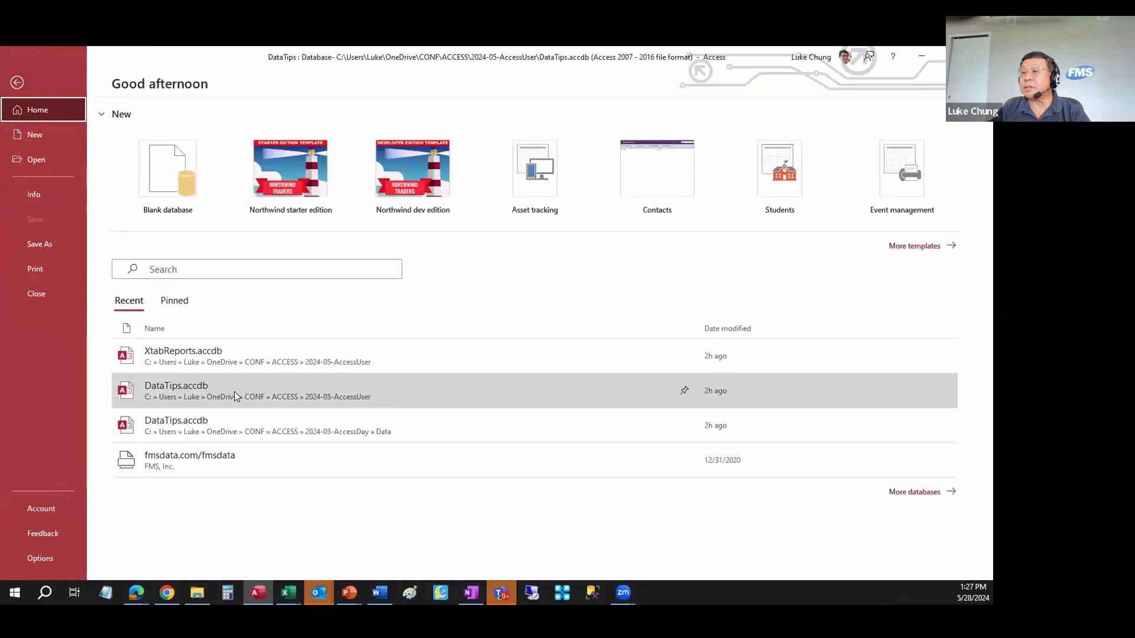
left_click(215, 353)
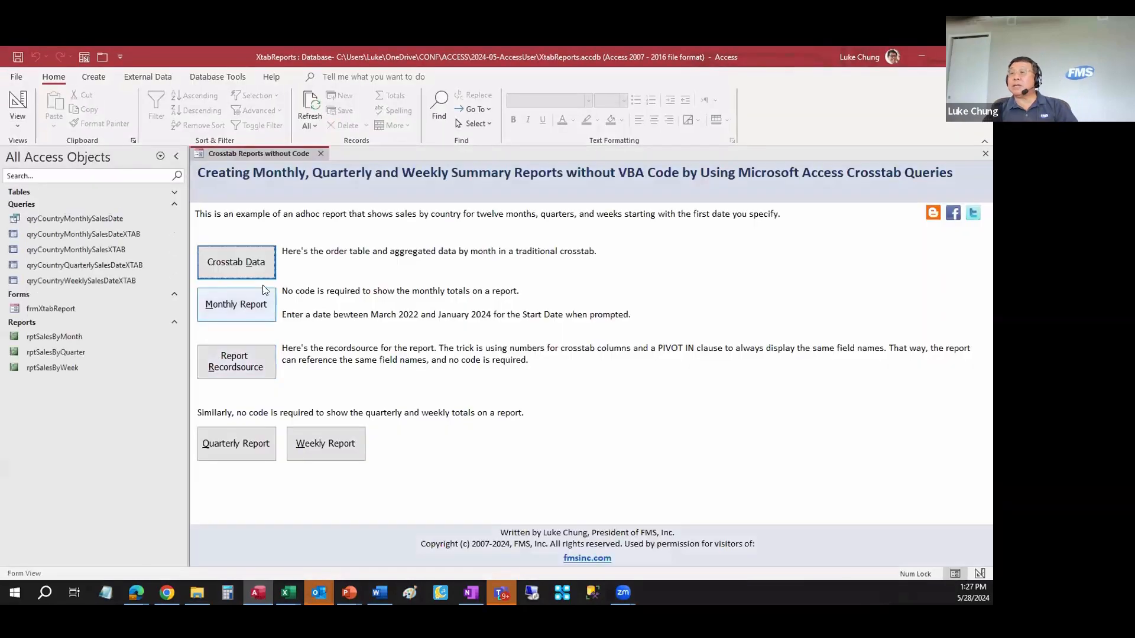
Step: Display the crosstab data from the Crosstab Reports form and review the month columns of qryCountryMonthlySalesXTAB with the Navigation Pane collapsed
left_click(259, 264)
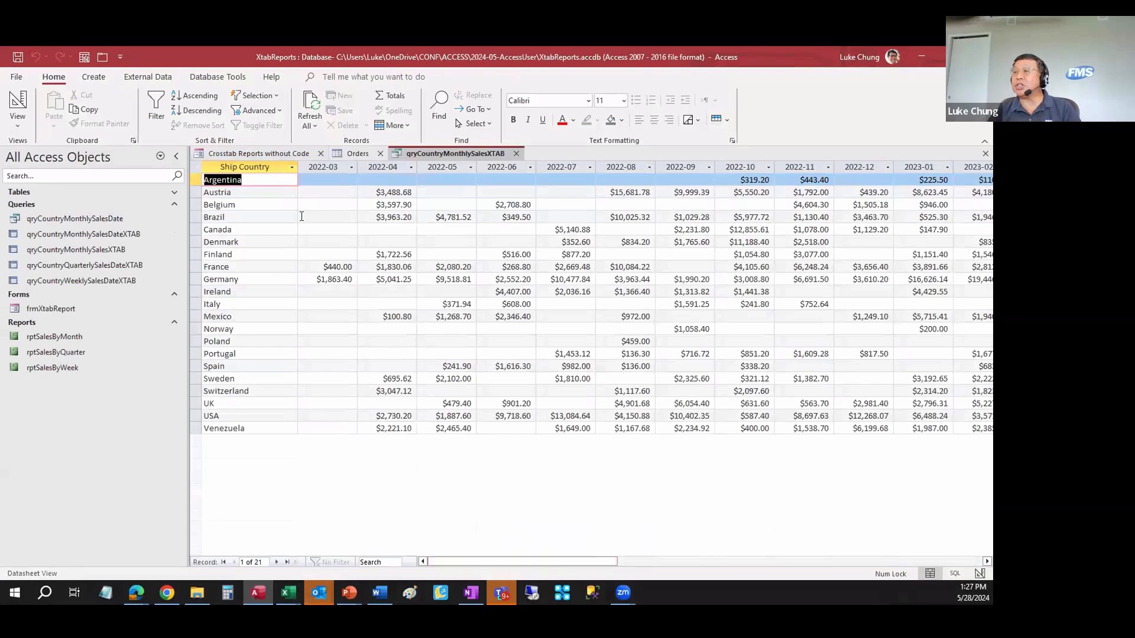
left_click(175, 157)
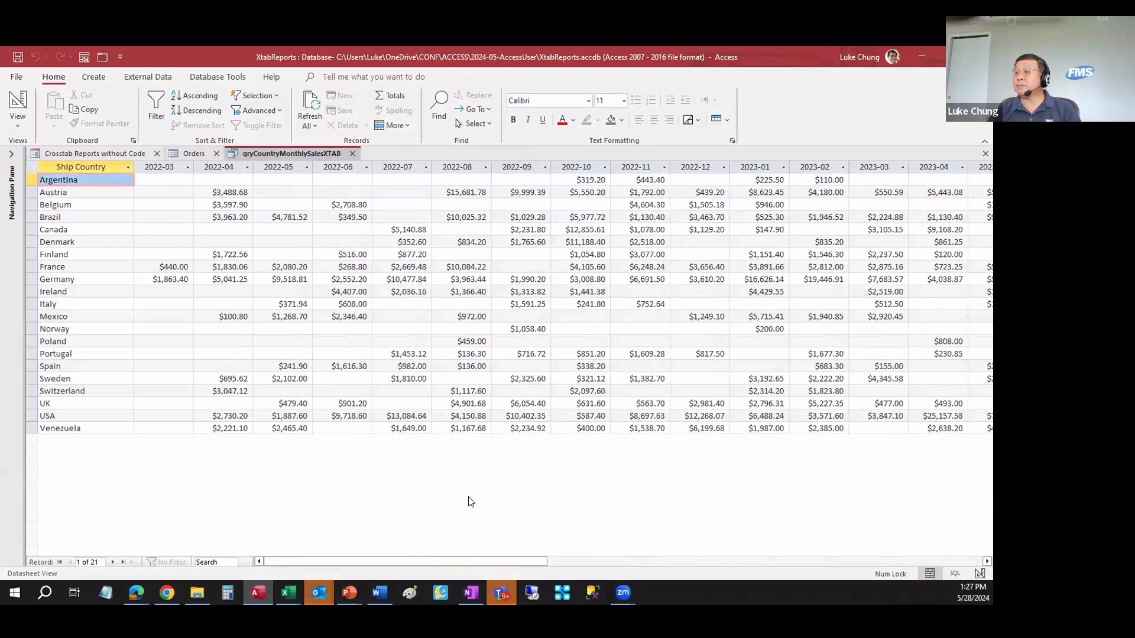
left_click_drag(484, 562, 611, 556)
key("Home")
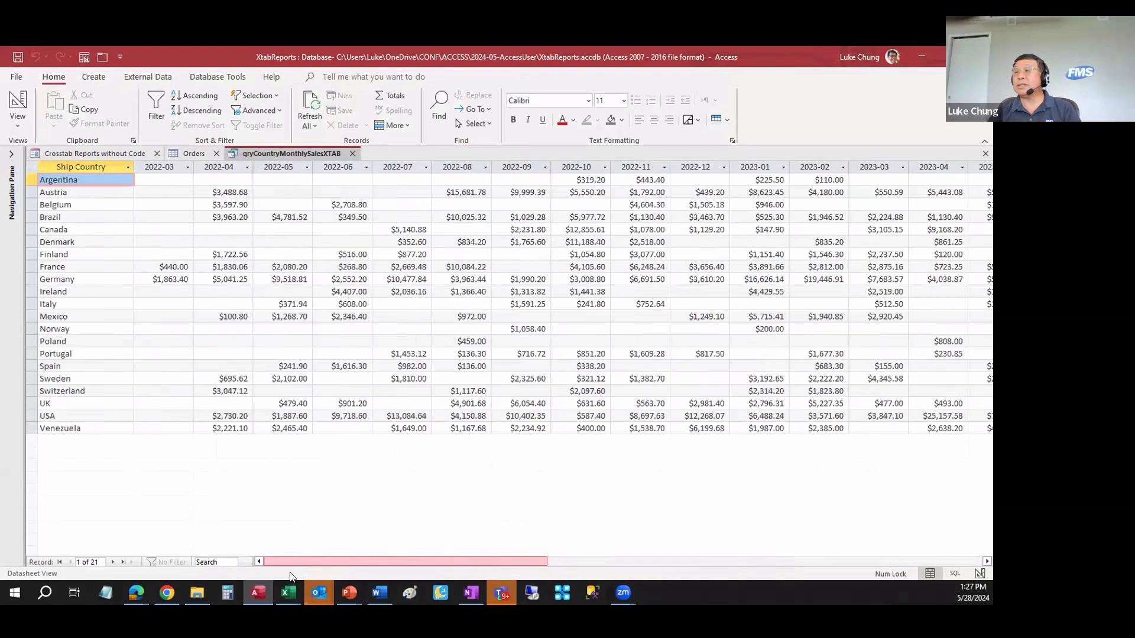
Step: Open qryCountryMonthlySalesXTAB in Design View, fit the ShipCountry, Format and Sales columns to their contents, and examine the OrderDate Format expression
right_click(293, 155)
left_click(334, 221)
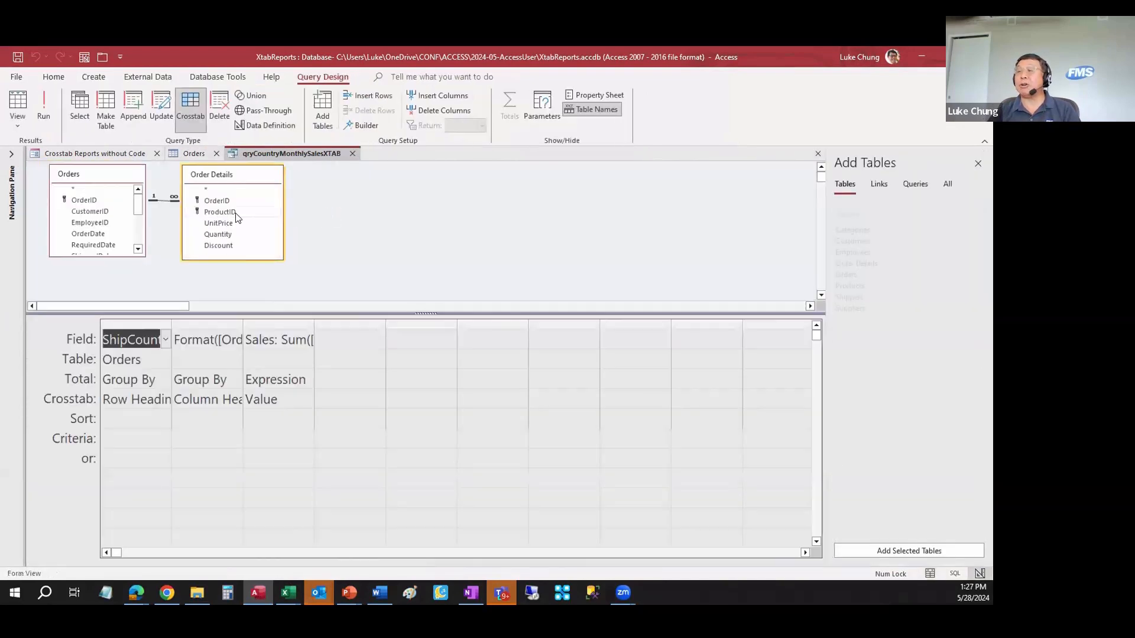
double_click(170, 325)
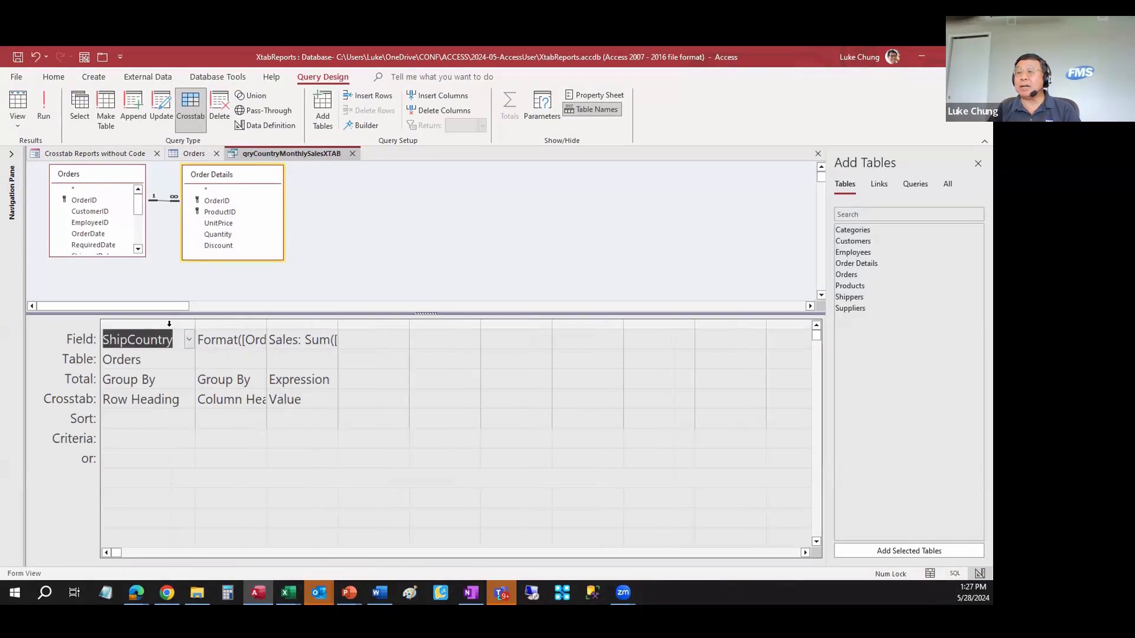
double_click(337, 321)
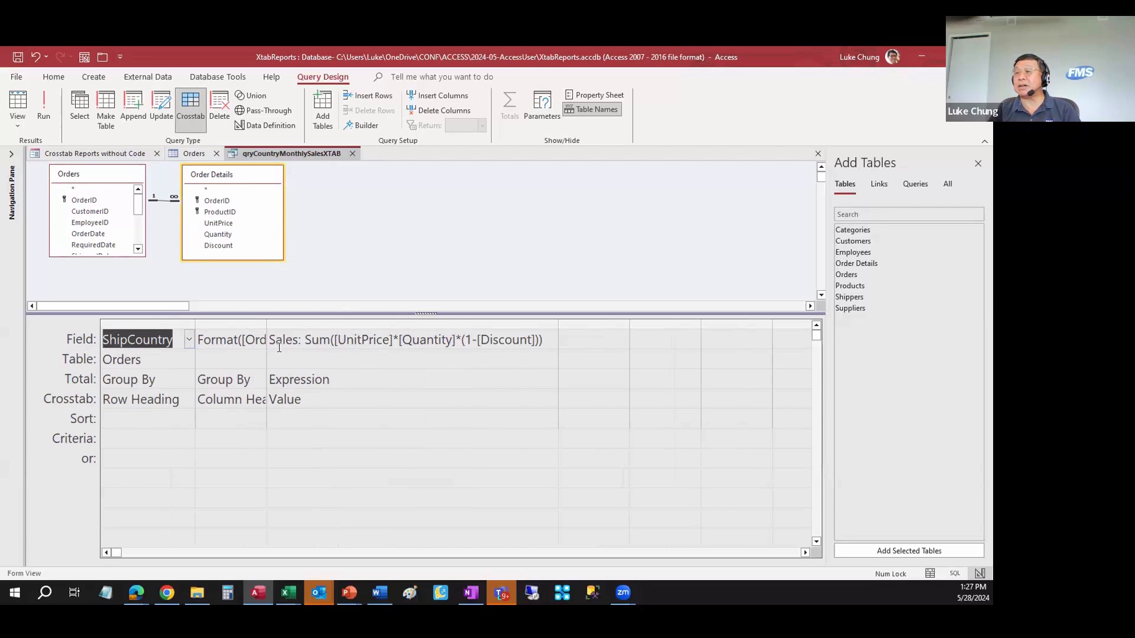
double_click(266, 323)
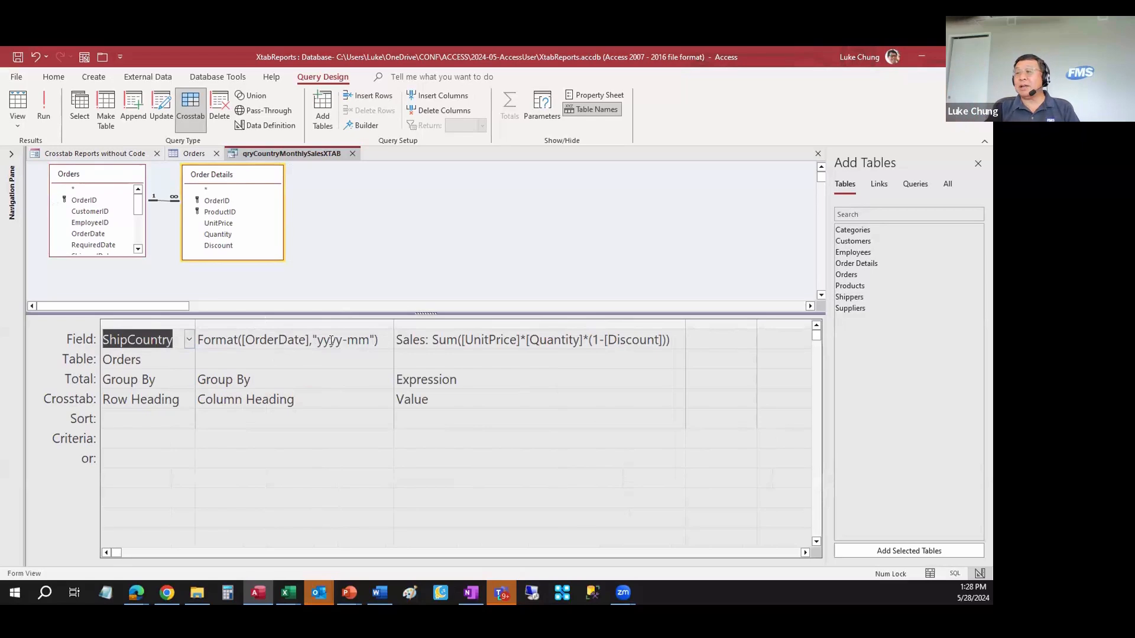
double_click(219, 344)
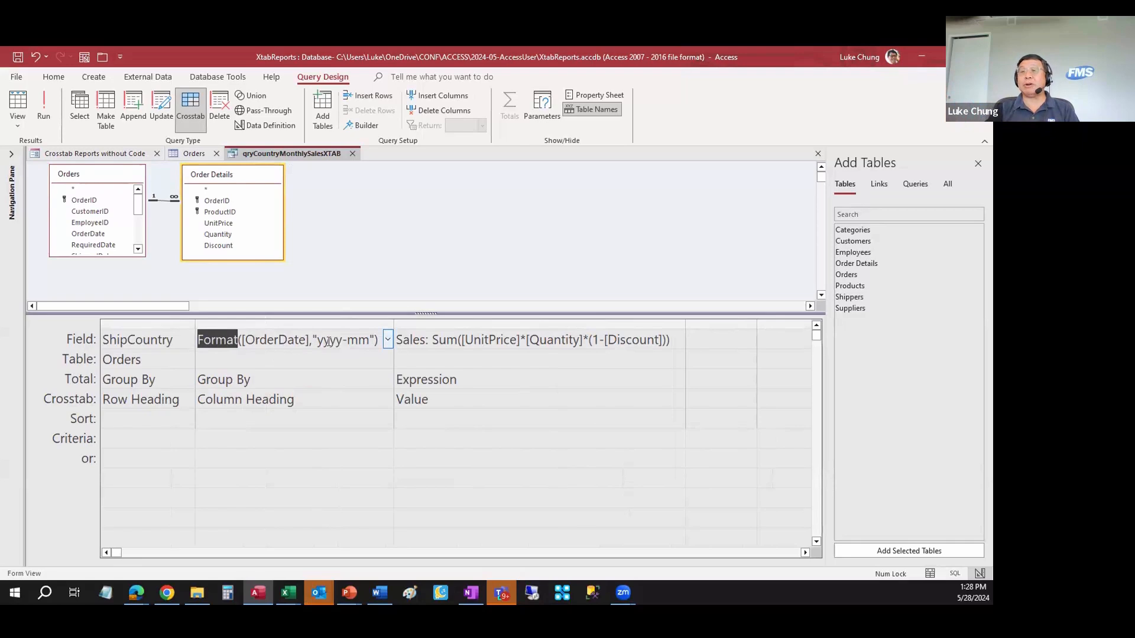
Step: Review the month columns in the monthly sales crosstab's datasheet, close the query and return to the Crosstab Reports form
left_click(16, 101)
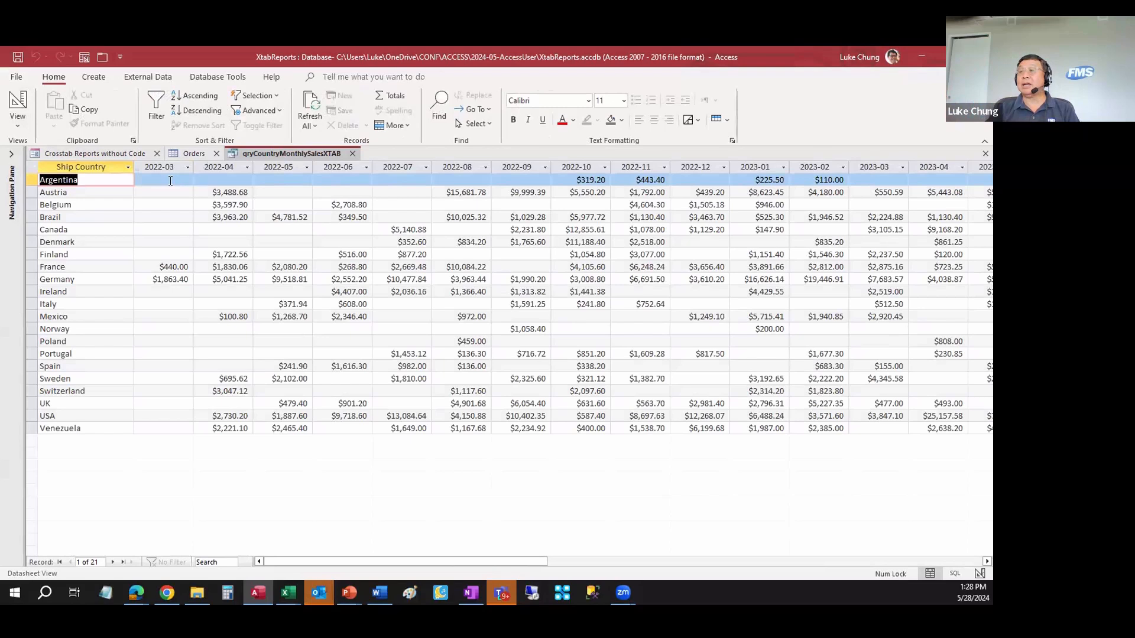
left_click(161, 167)
left_click(219, 167)
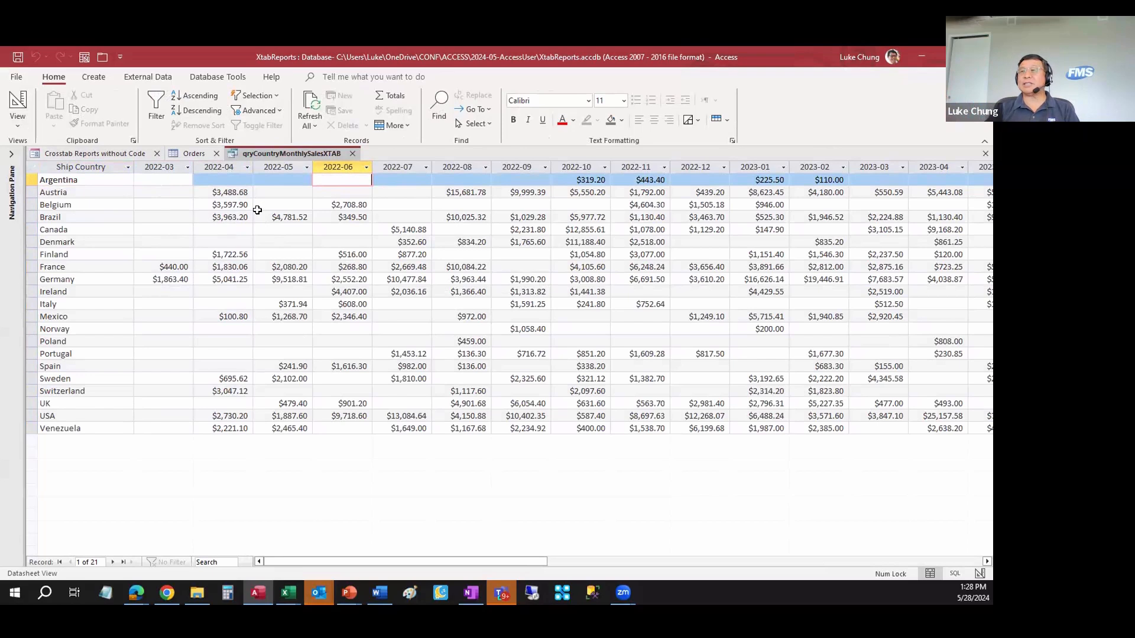
left_click(352, 153)
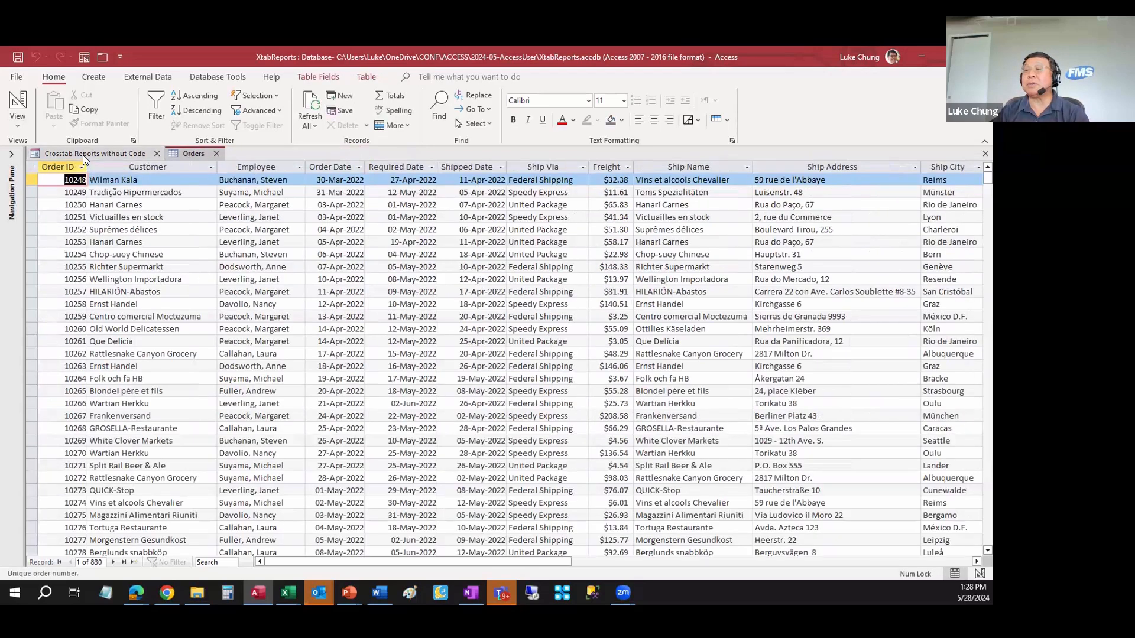
left_click(83, 155)
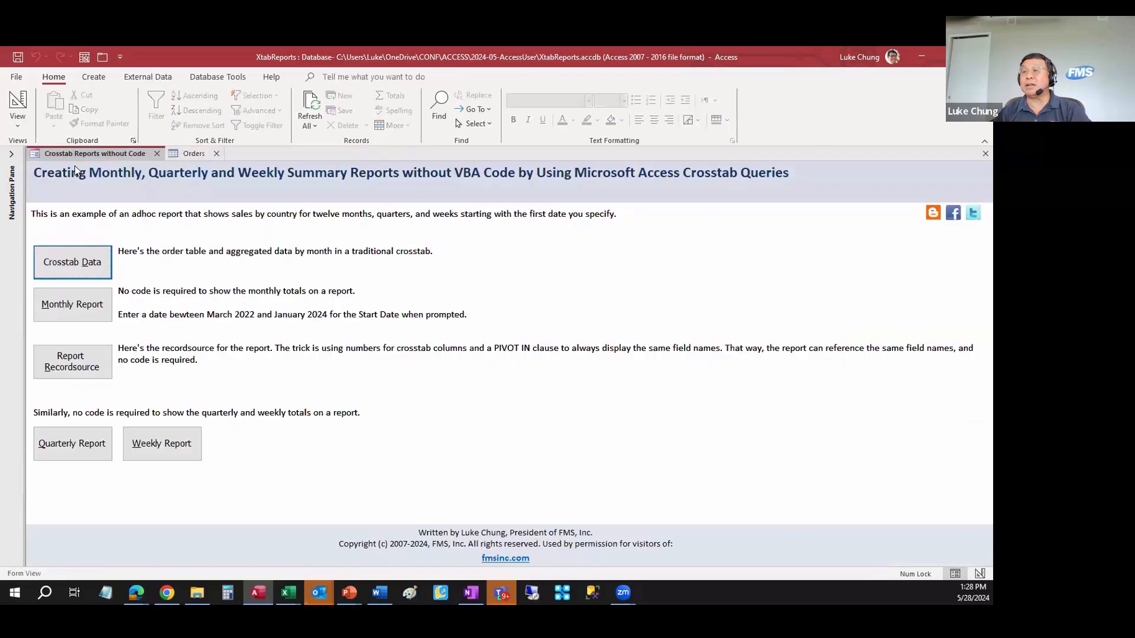
Step: Run the Monthly Report with a start date in January 2022, enlarge its preview to 120% for review, and close it
left_click(80, 310)
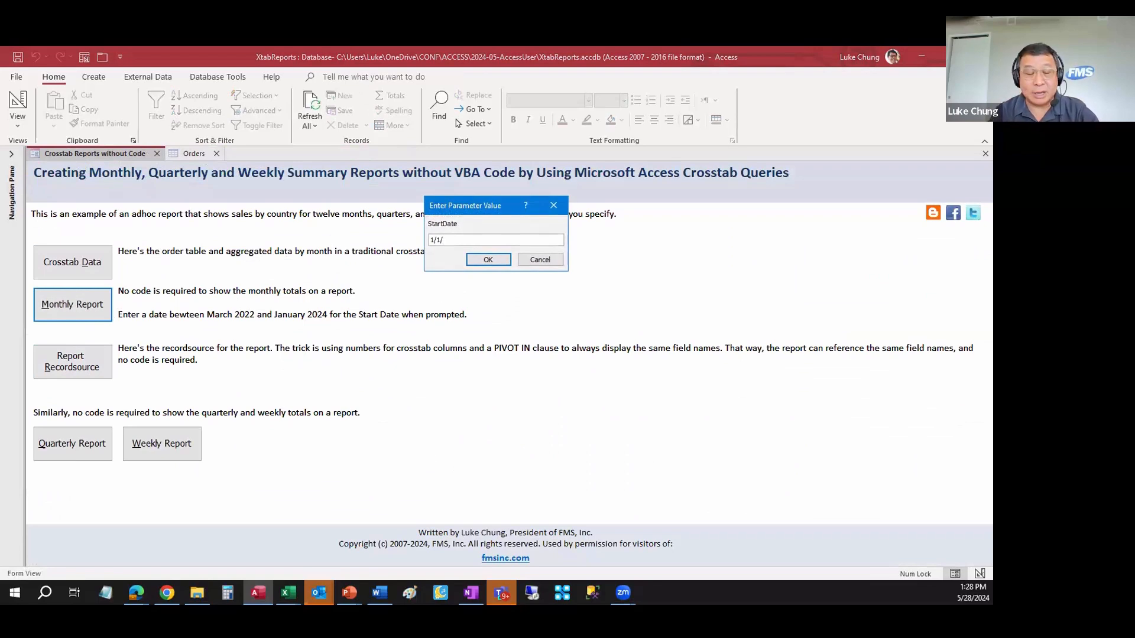
key("Return")
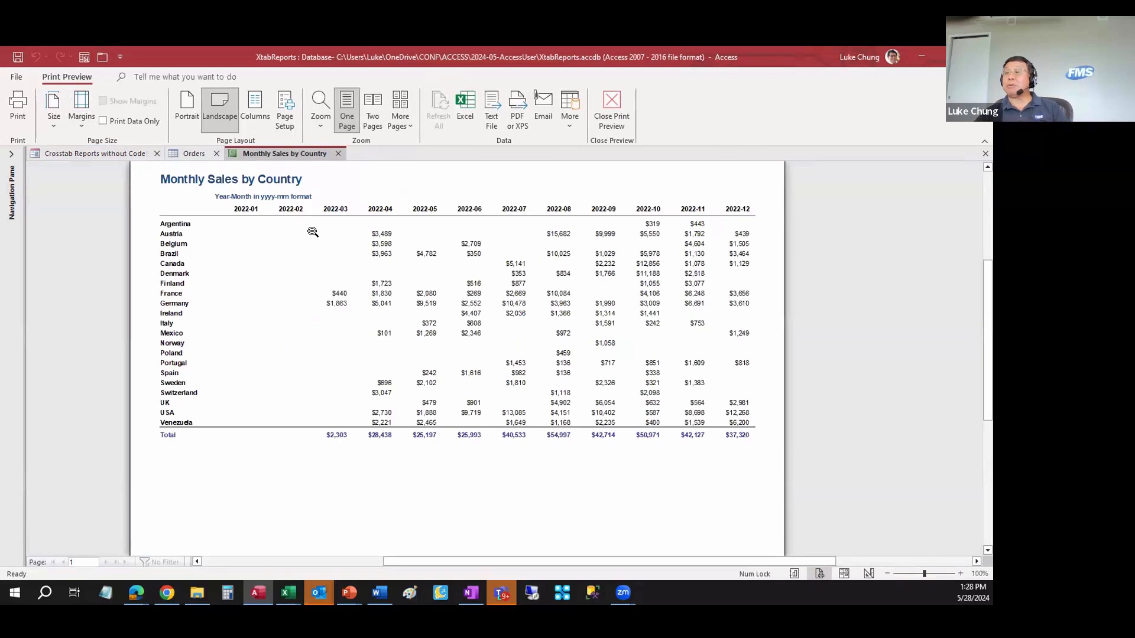
left_click(959, 576)
left_click(959, 576)
scroll(847, 415, "down", 1)
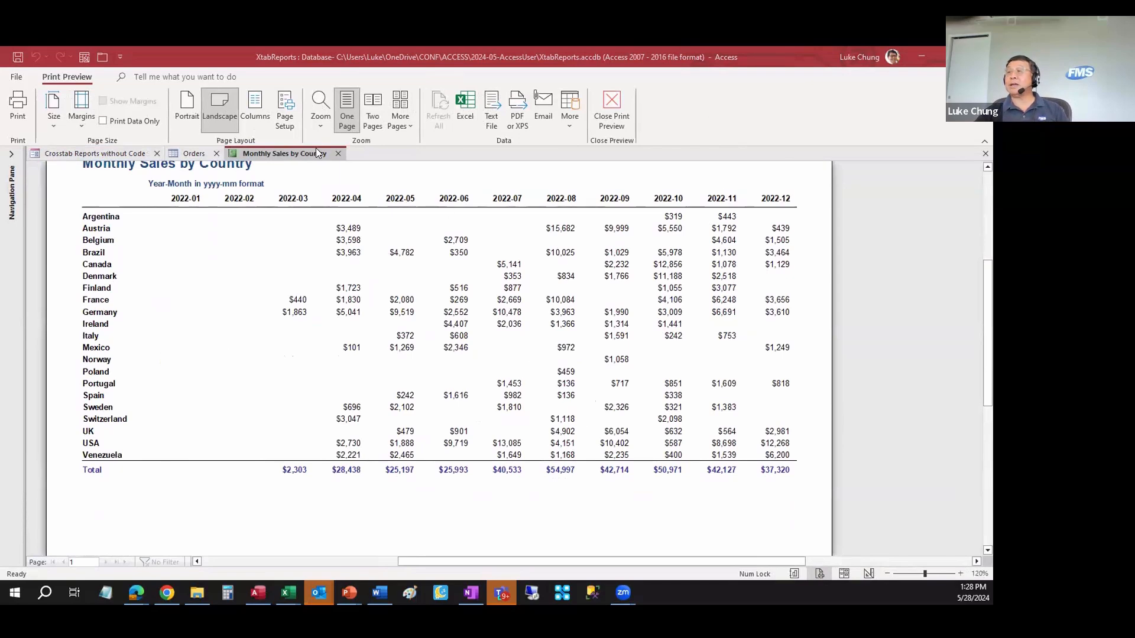
left_click(338, 153)
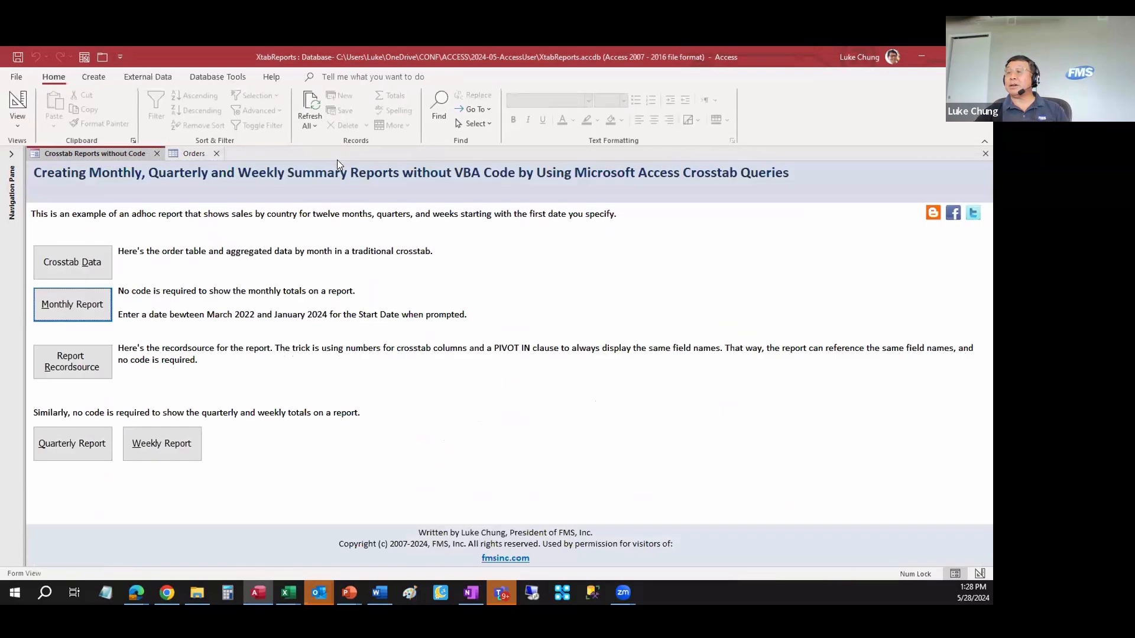
Step: Run the Monthly Report with StartDate 1/1/23 and enlarge the preview to 120% to review the sales by country
left_click(72, 304)
type("1/123")
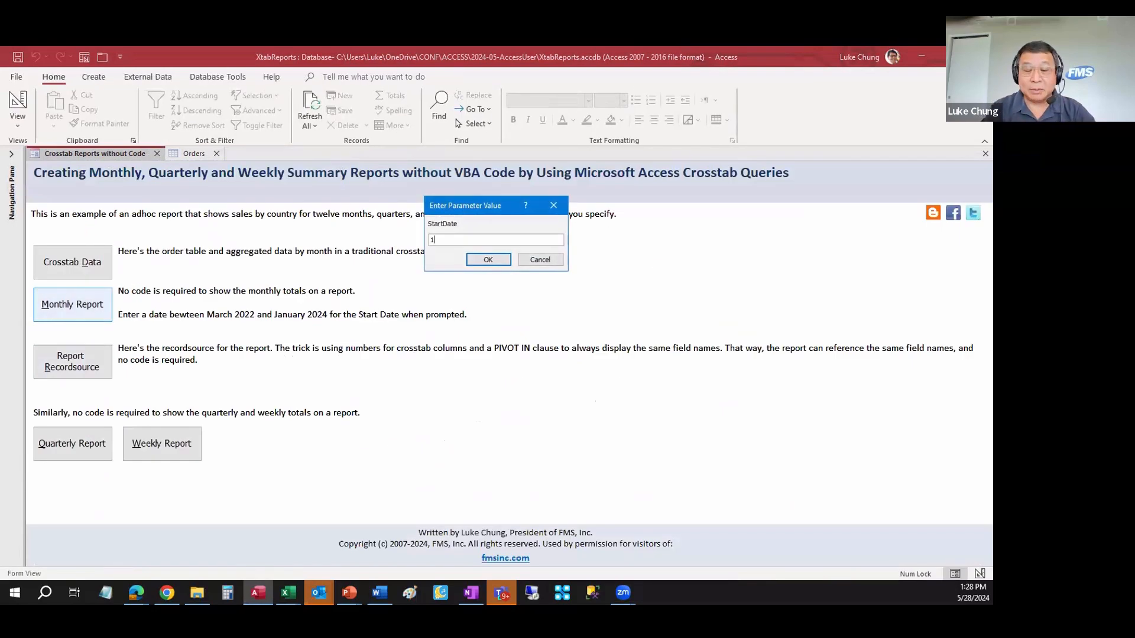
key("BackSpace")
key("BackSpace")
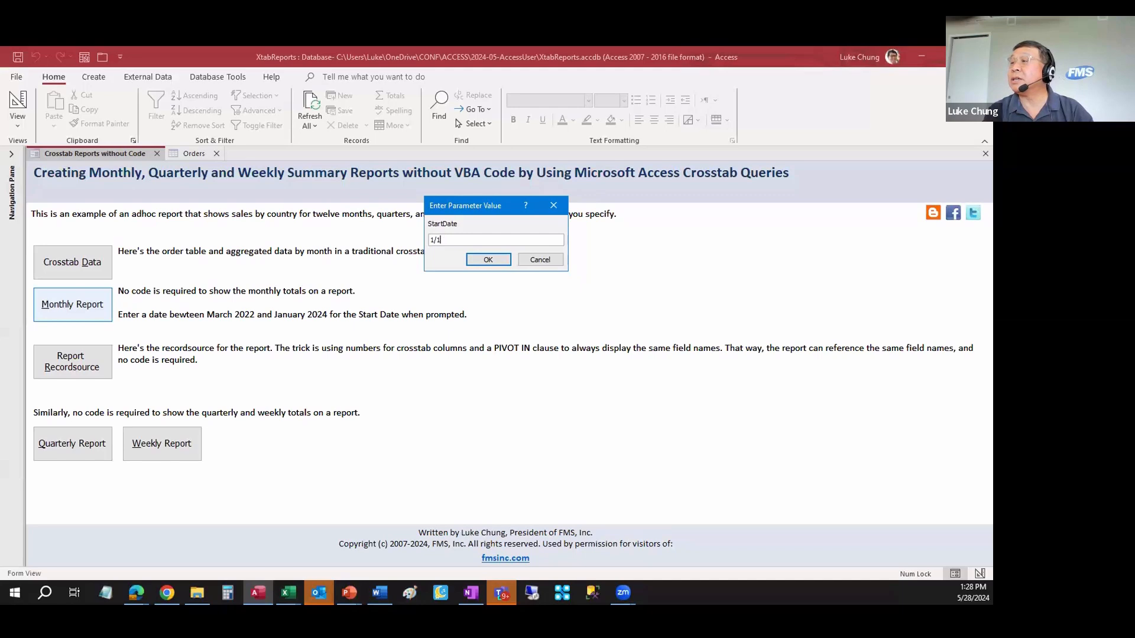
type("/23")
key("Return")
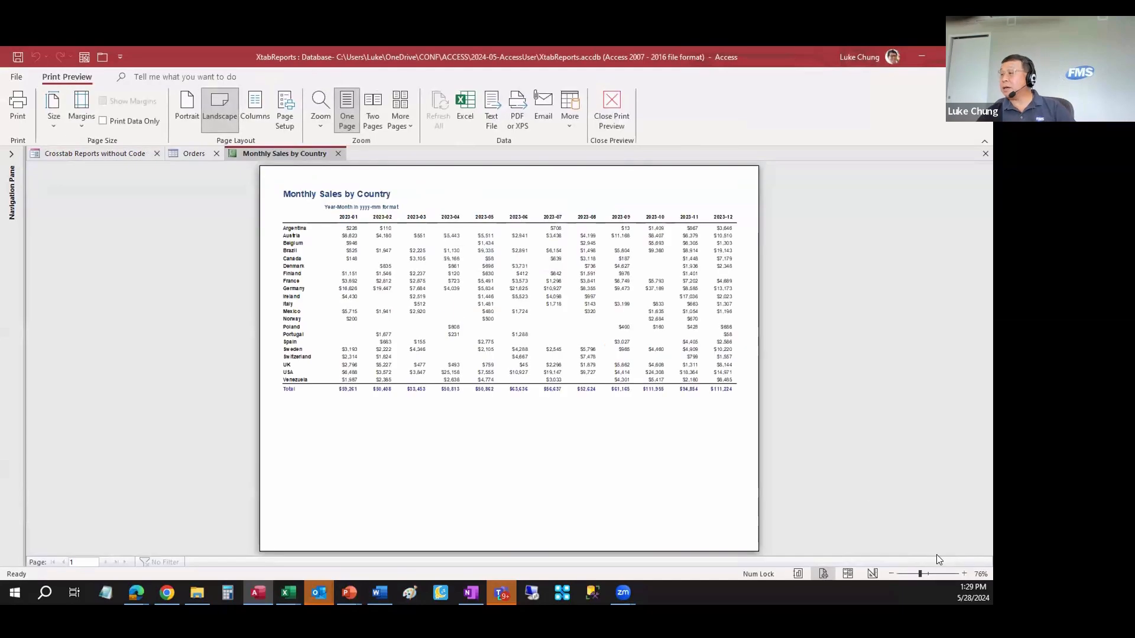
left_click(964, 574)
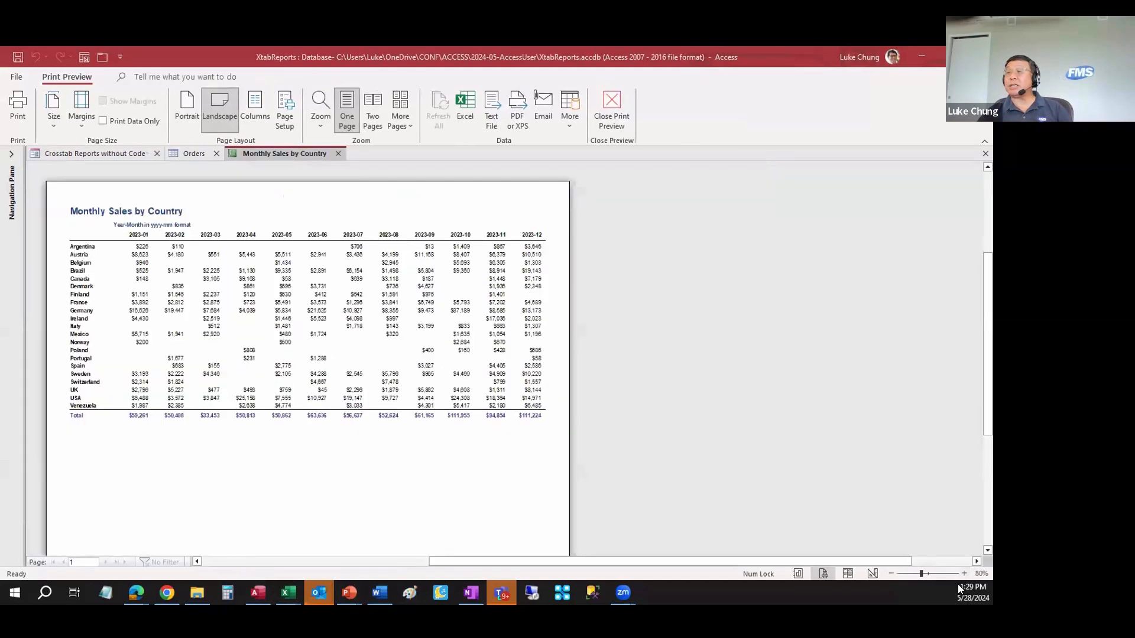
left_click(964, 574)
left_click(963, 575)
left_click(963, 575)
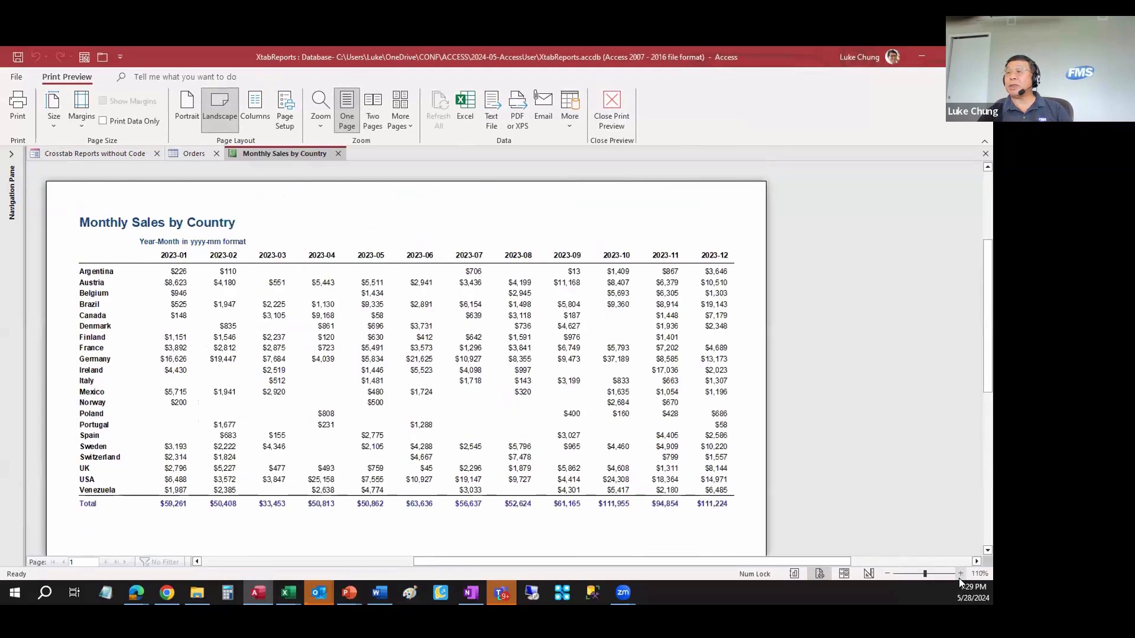
left_click(964, 574)
scroll(237, 333, "down", 1)
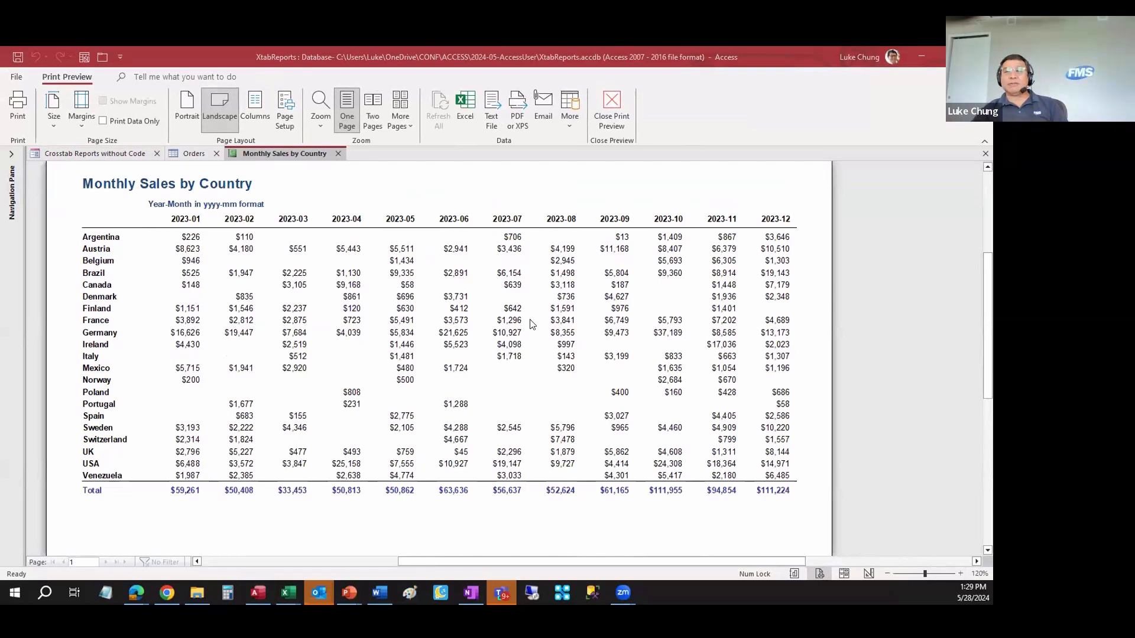
Step: Open the monthly sales report in Design View and open its Record Source query, qryCountryMonthlySalesDateXTAB, in the Query Builder
right_click(275, 153)
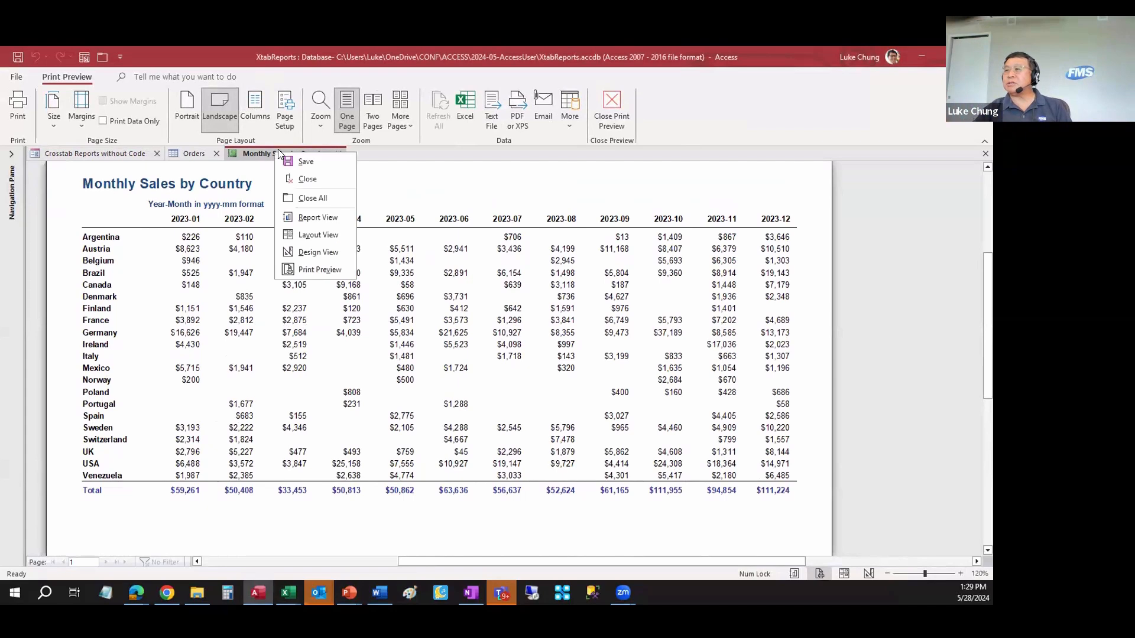
left_click(319, 251)
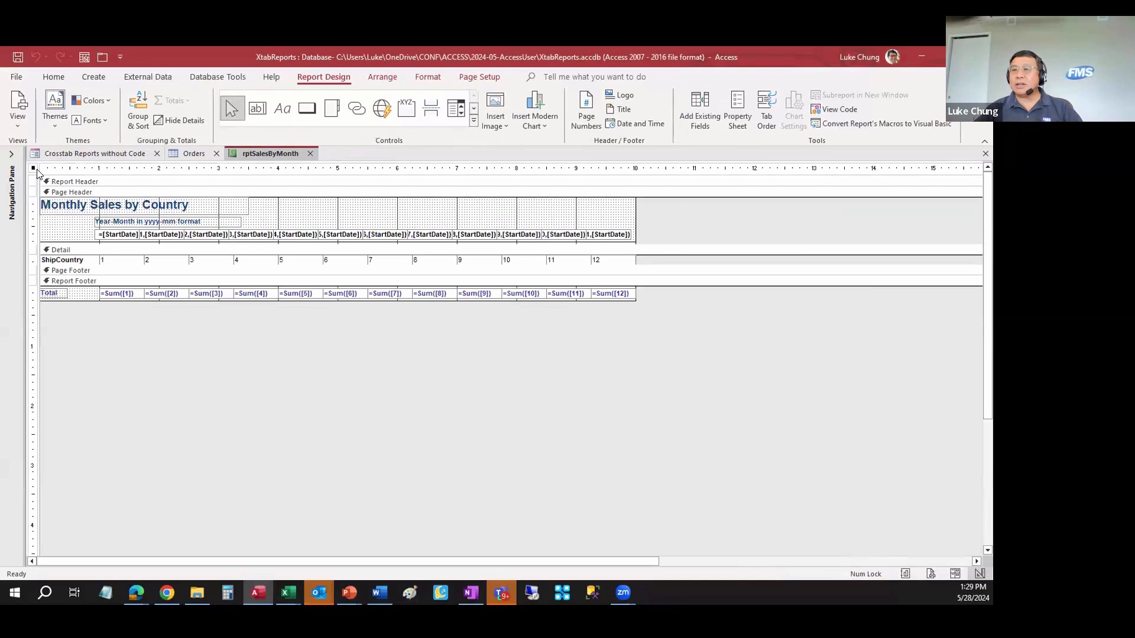
double_click(35, 170)
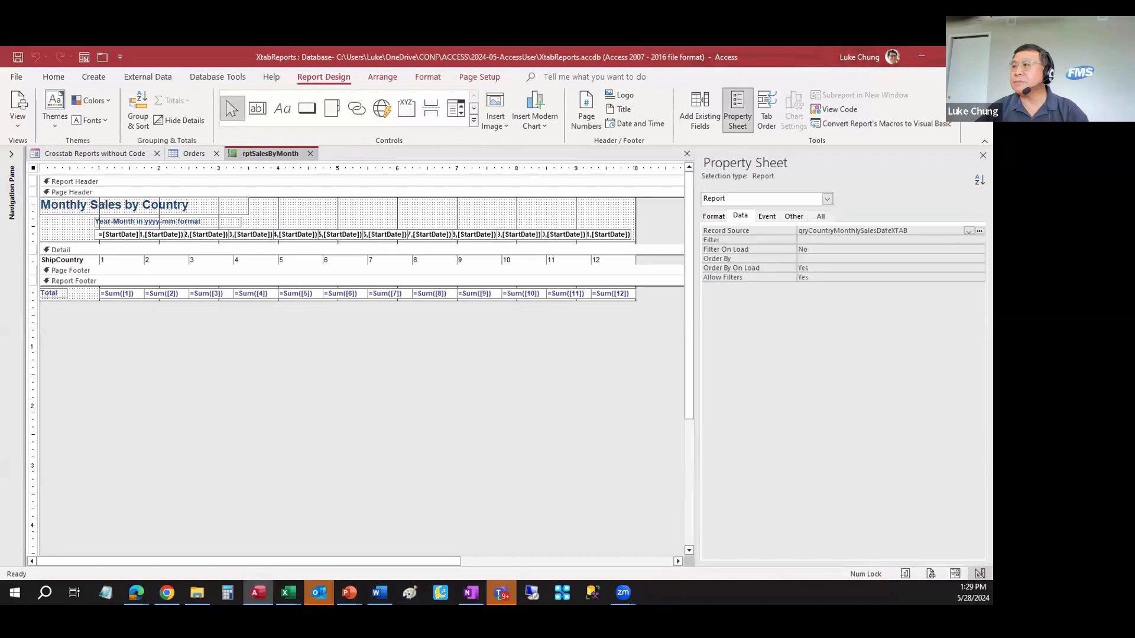
left_click(979, 235)
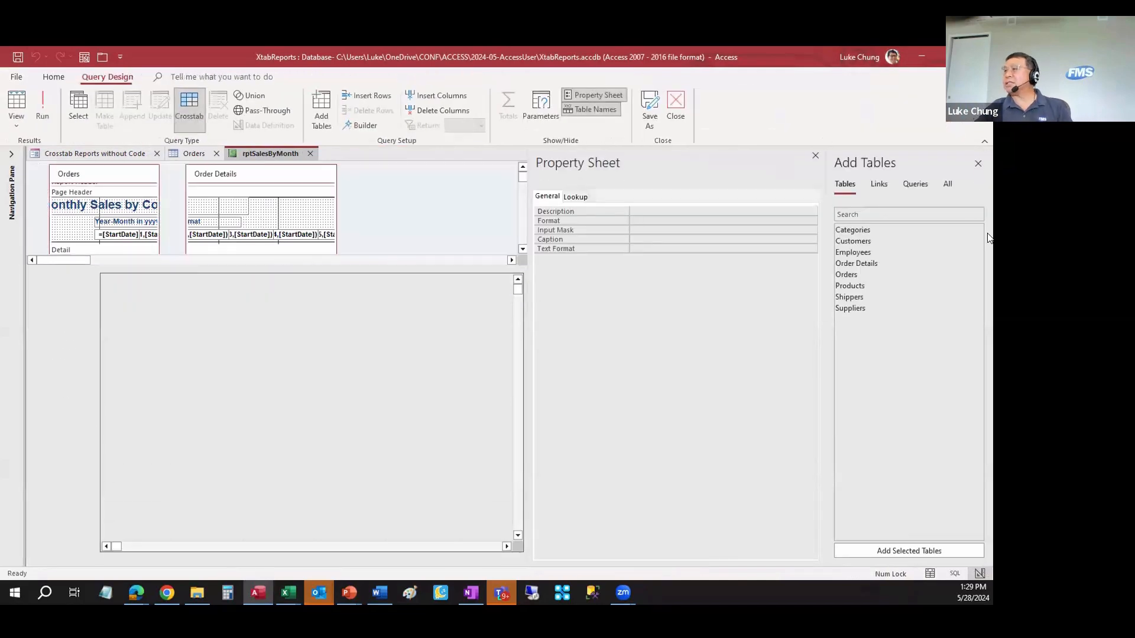
Step: Close the Property Sheet and Add Tables panes to give the Query Builder's design grid more room
left_click(815, 156)
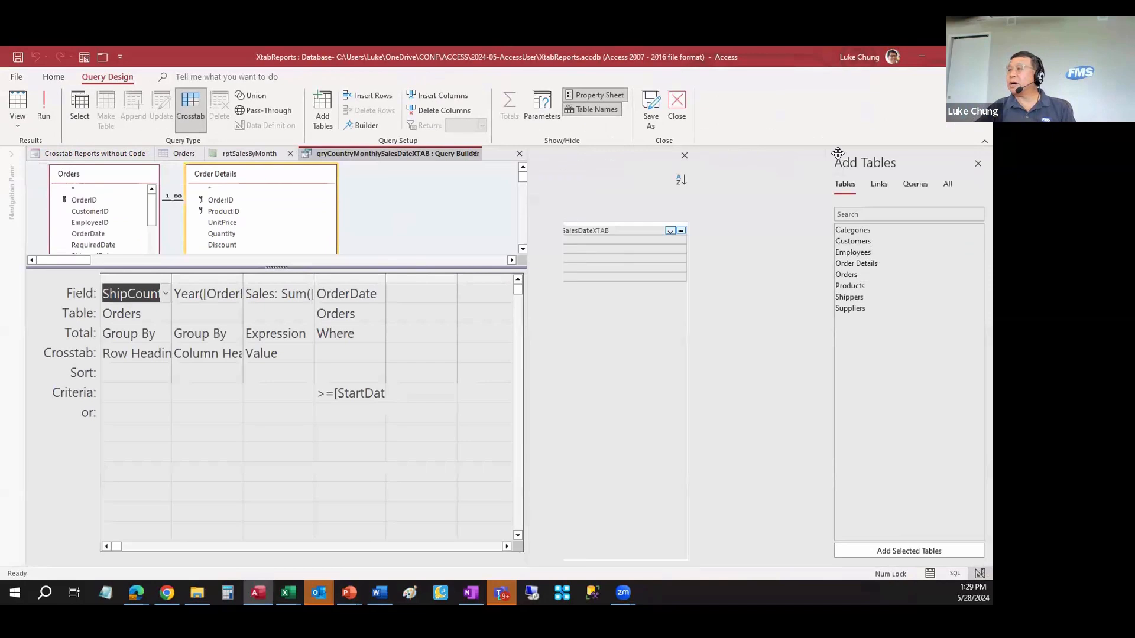
left_click(978, 163)
left_click(440, 263)
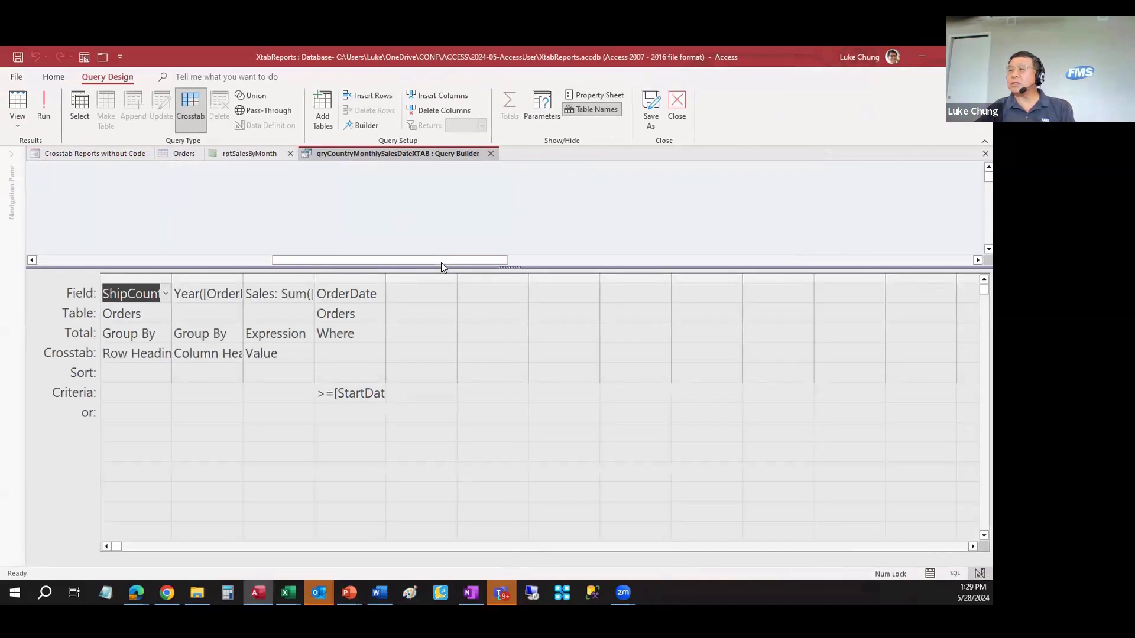
Step: Bring the Orders and Order Details tables into view, enlarge the table pane, and fit the OrderDate column to its criteria
left_click_drag(441, 262, 98, 260)
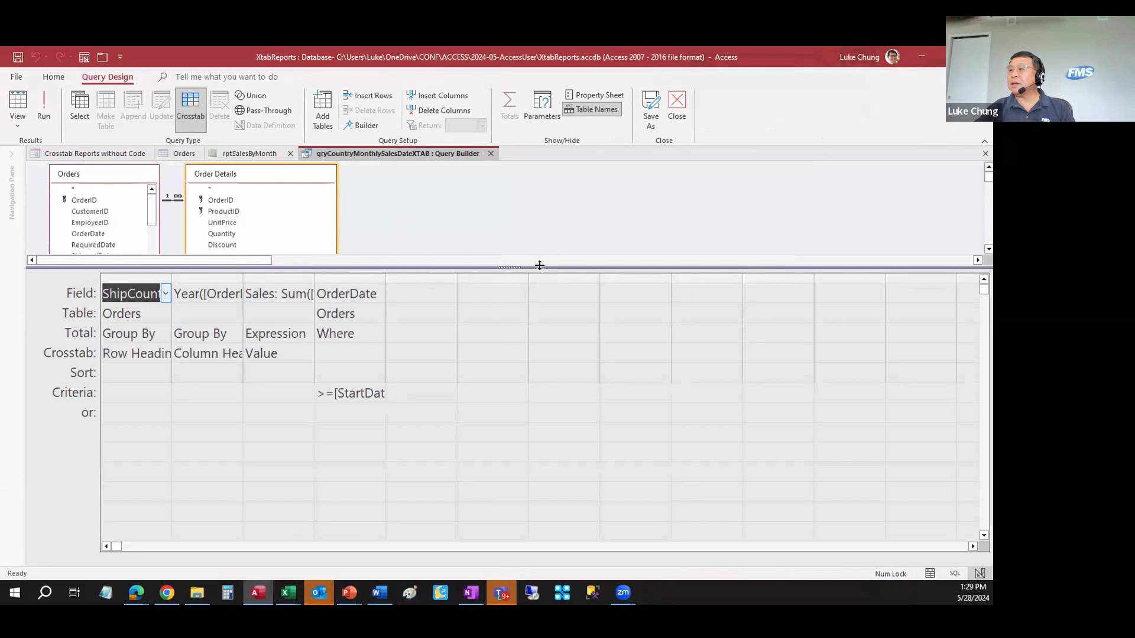
left_click_drag(512, 268, 512, 370)
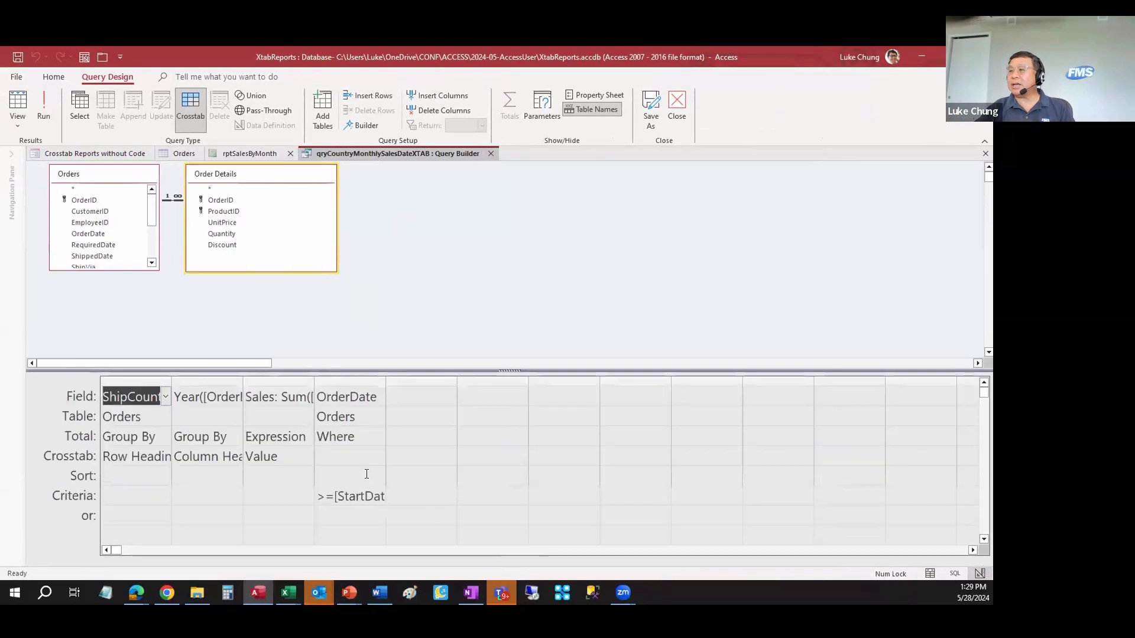
double_click(385, 380)
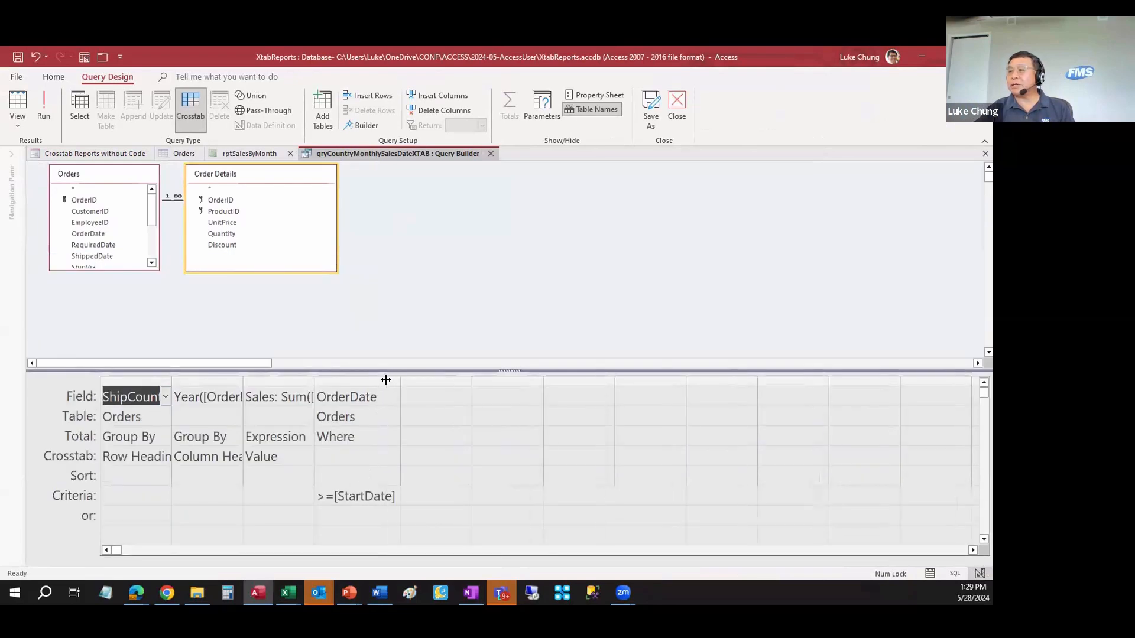
Step: Check the data type of the StartDate entry in the query's parameter definitions and close them
right_click(469, 209)
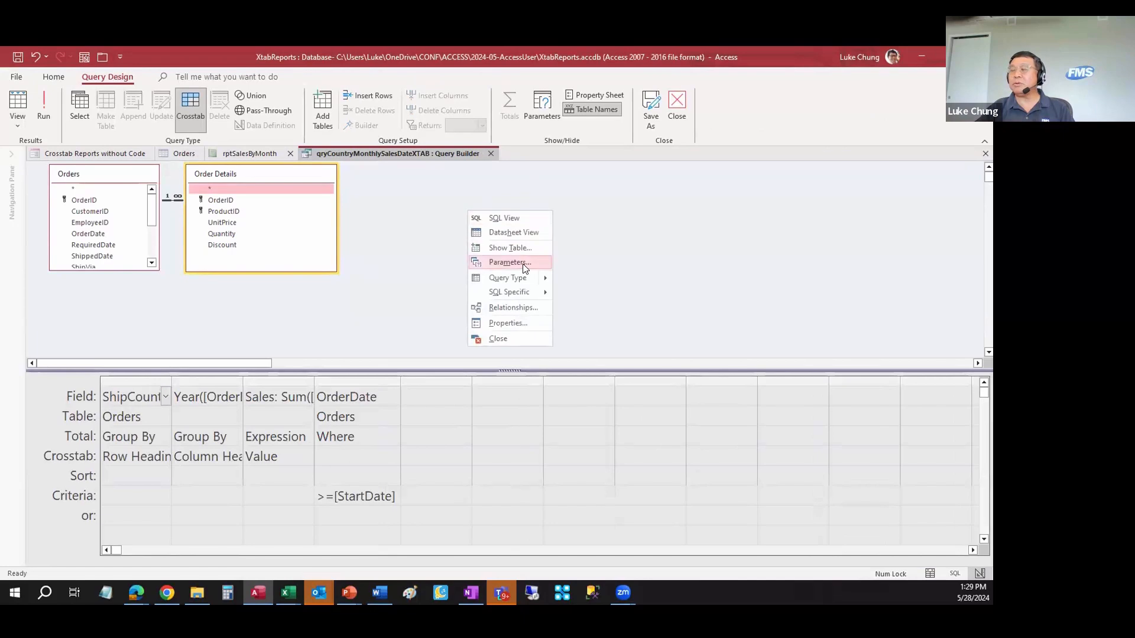
left_click(507, 262)
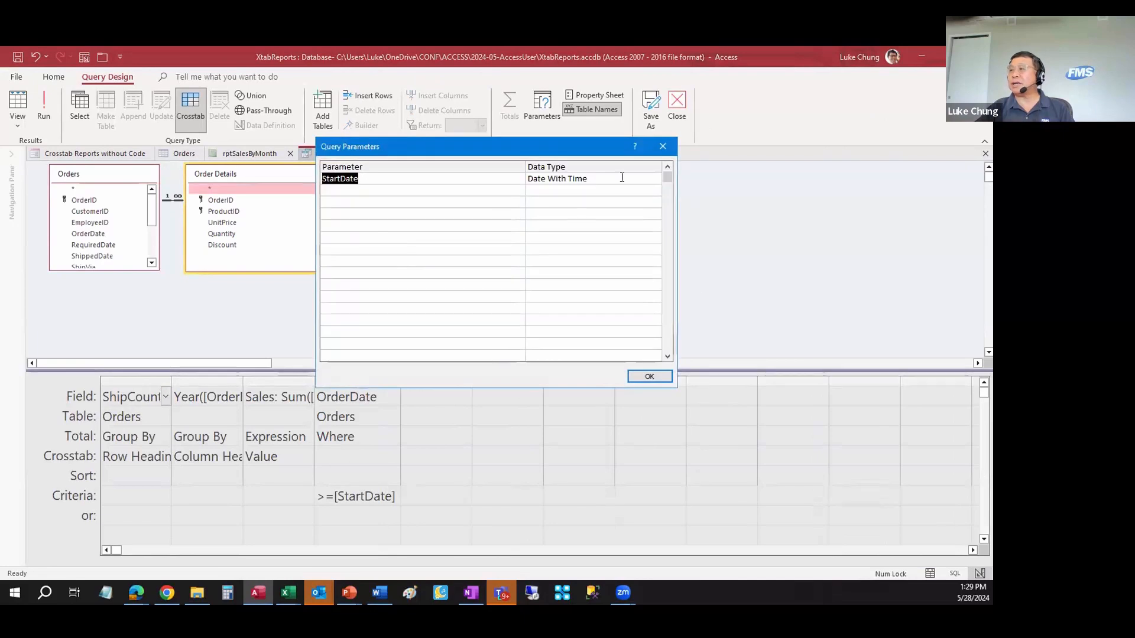
left_click(662, 146)
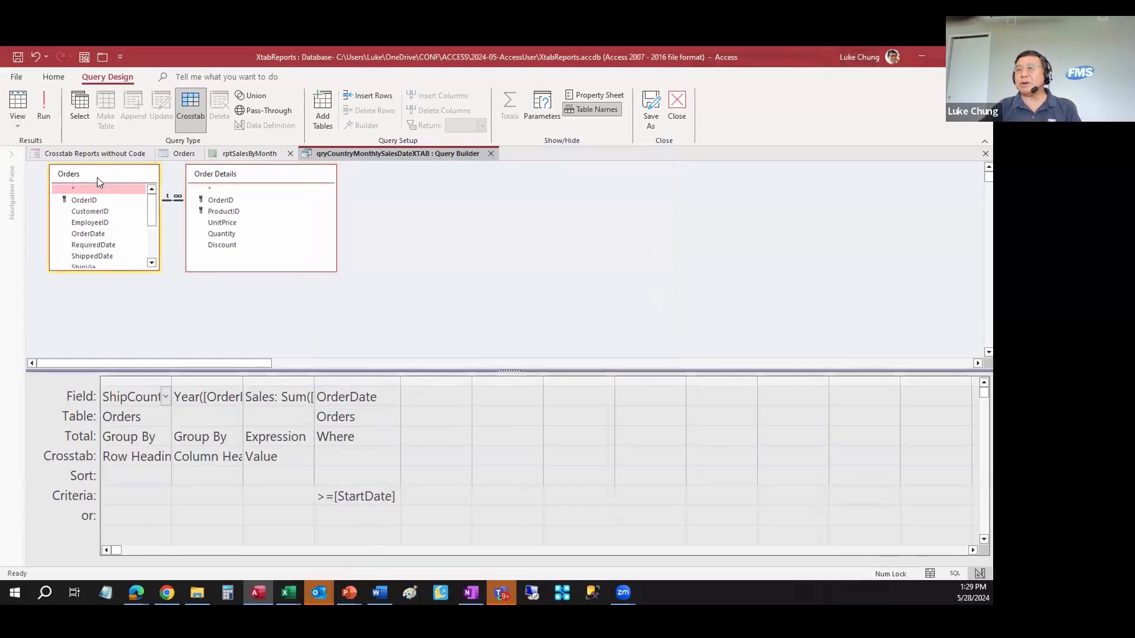
Step: Spread the Orders and Order Details tables farther apart in the query's table pane
left_click_drag(102, 184, 87, 200)
left_click_drag(226, 173, 237, 183)
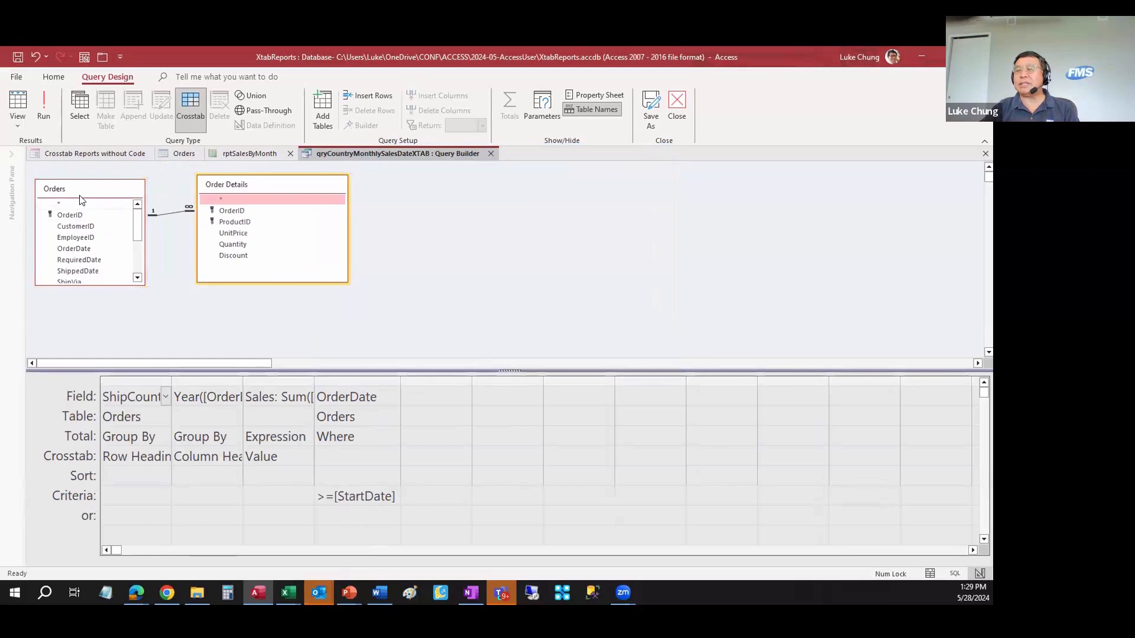
left_click_drag(88, 192, 91, 185)
left_click(267, 184)
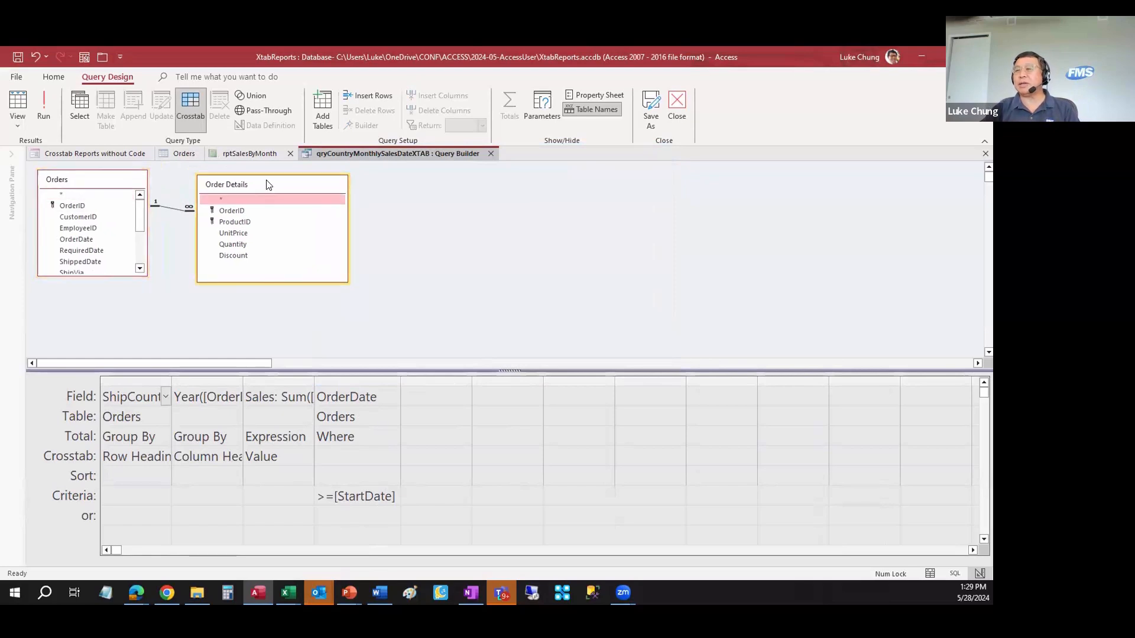
Step: Fit the ShipCountry, Sales and column heading columns of the design grid to their contents to read the full expressions
double_click(170, 380)
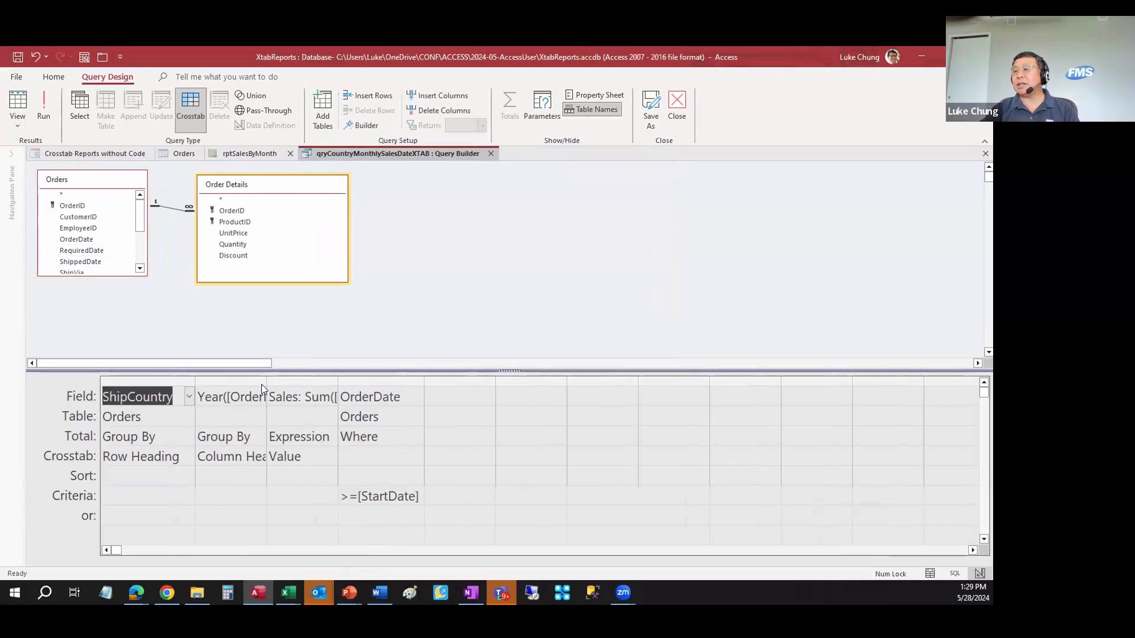
left_click(330, 390)
left_click(331, 396)
key("Escape")
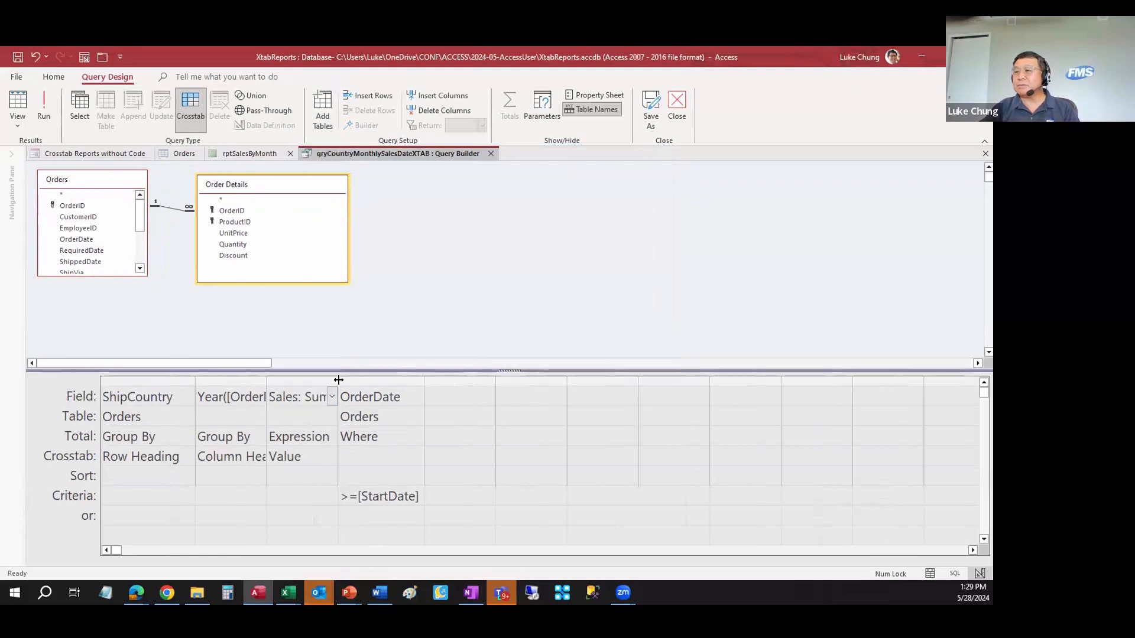
double_click(338, 379)
key("Down")
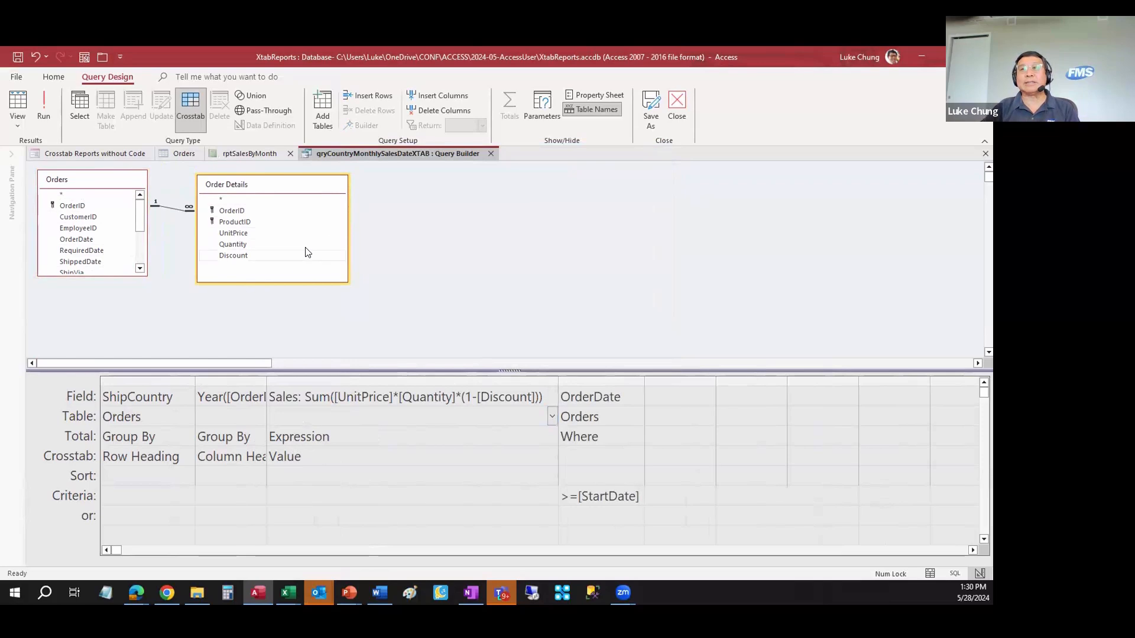
double_click(267, 383)
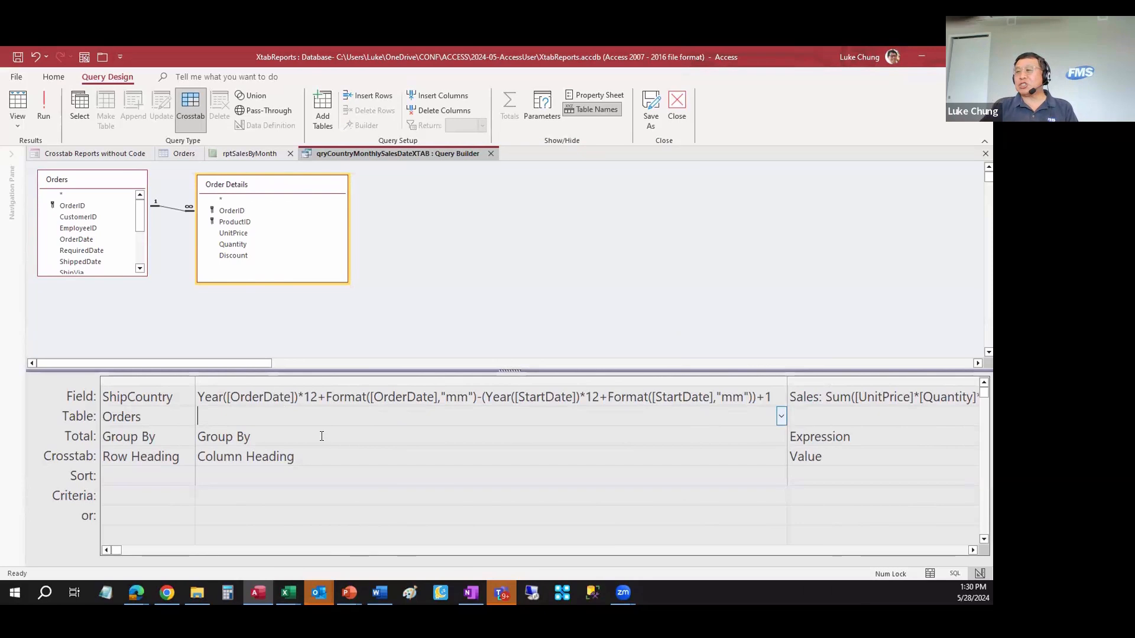
Step: Run the crosstab query in Datasheet View with StartDate 6/1/23
left_click(24, 102)
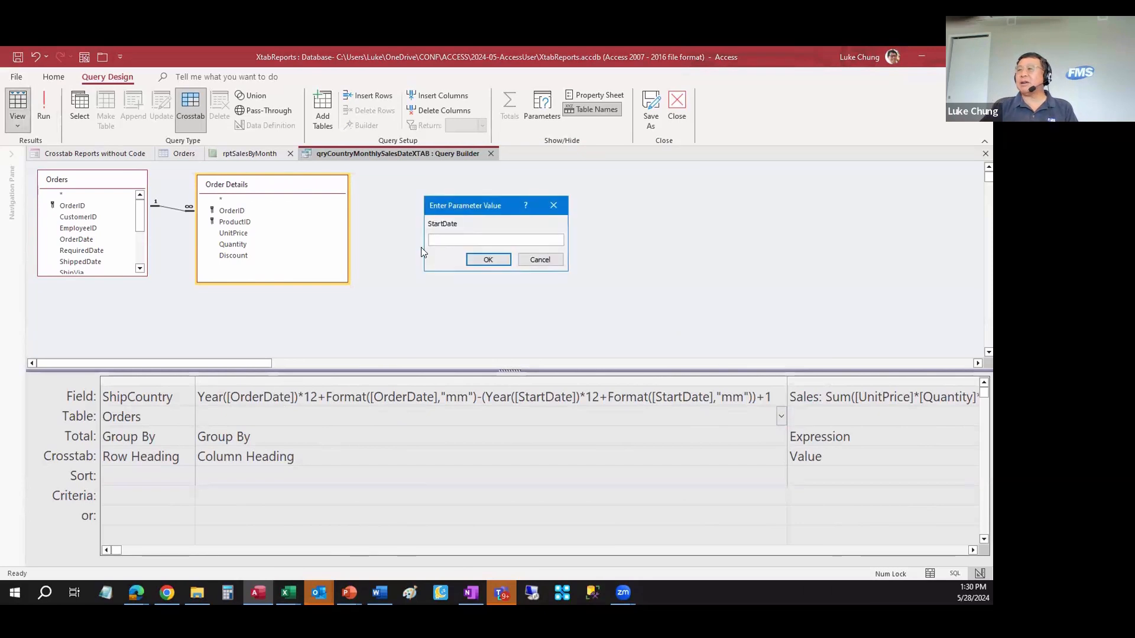
type("6/")
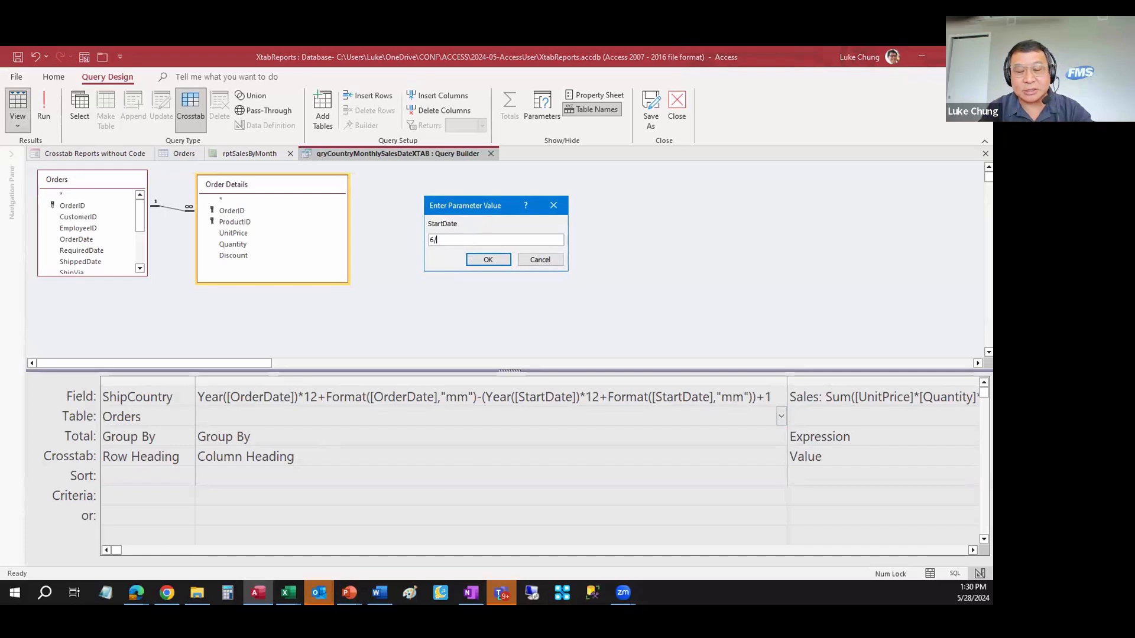
type("1/2")
type("024")
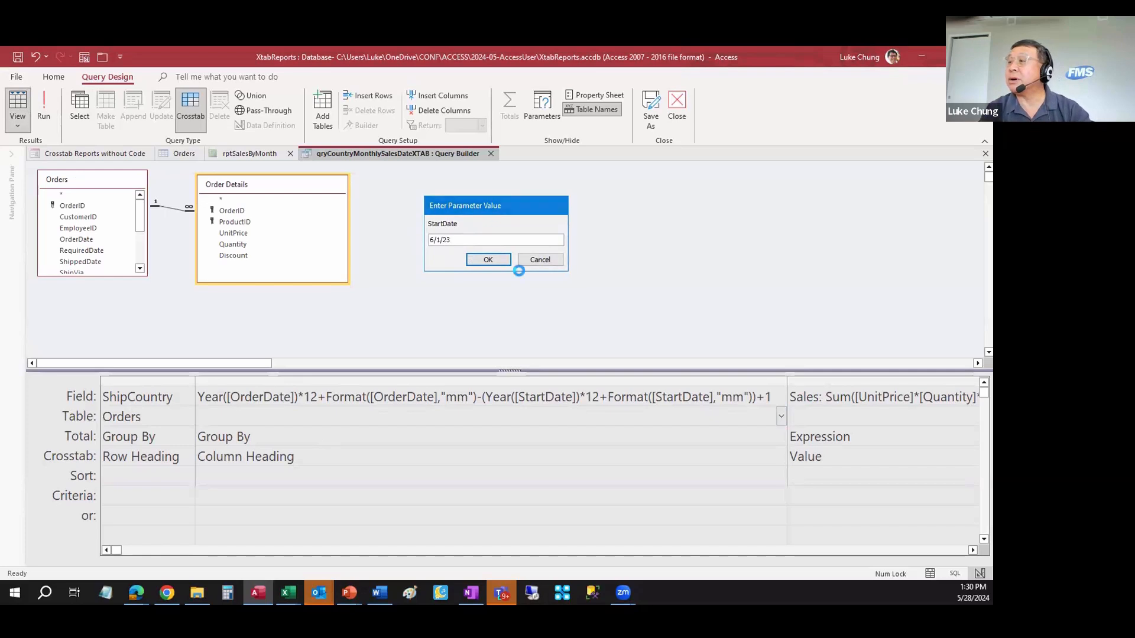
left_click(488, 259)
Step: Examine the numbered month columns of the crosstab results, including columns 1 to 4 and the Belgium row
left_click(214, 199)
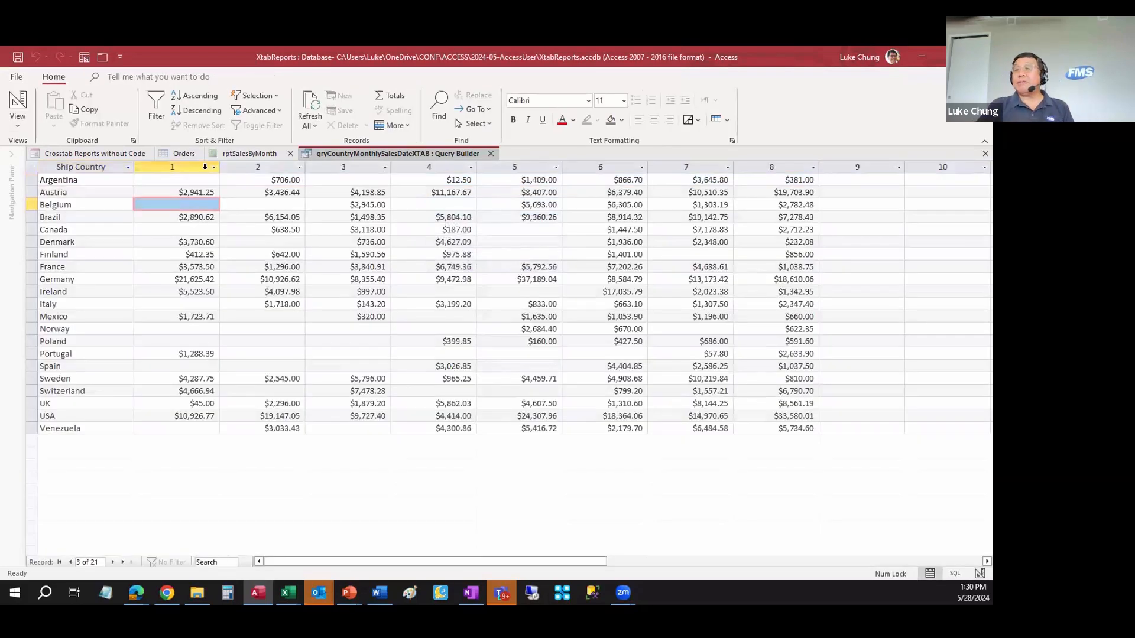
left_click(194, 166)
left_click(272, 167)
left_click(354, 167)
left_click(430, 164)
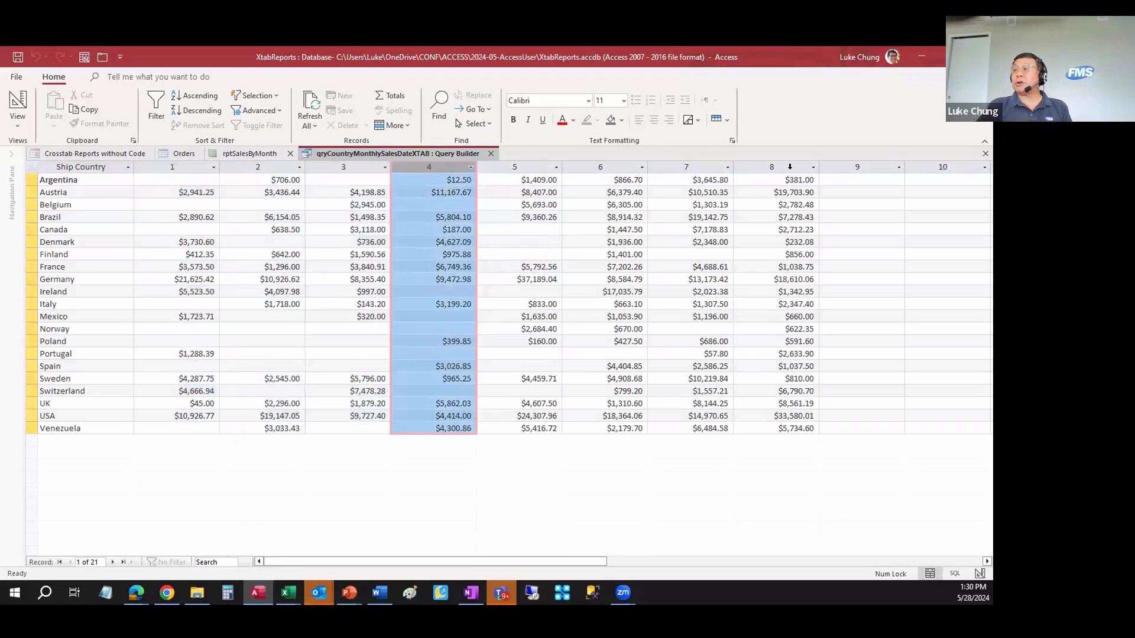
mouse_move(602, 561)
left_mouse_down()
mouse_move(670, 562)
mouse_move(608, 561)
left_mouse_up()
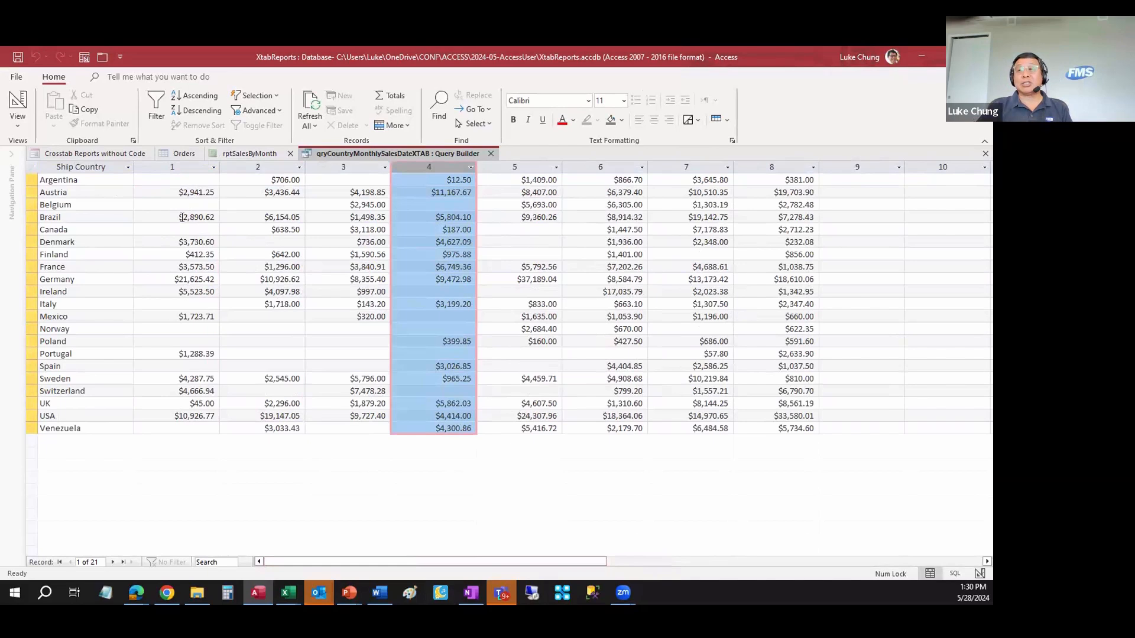
left_click(165, 202)
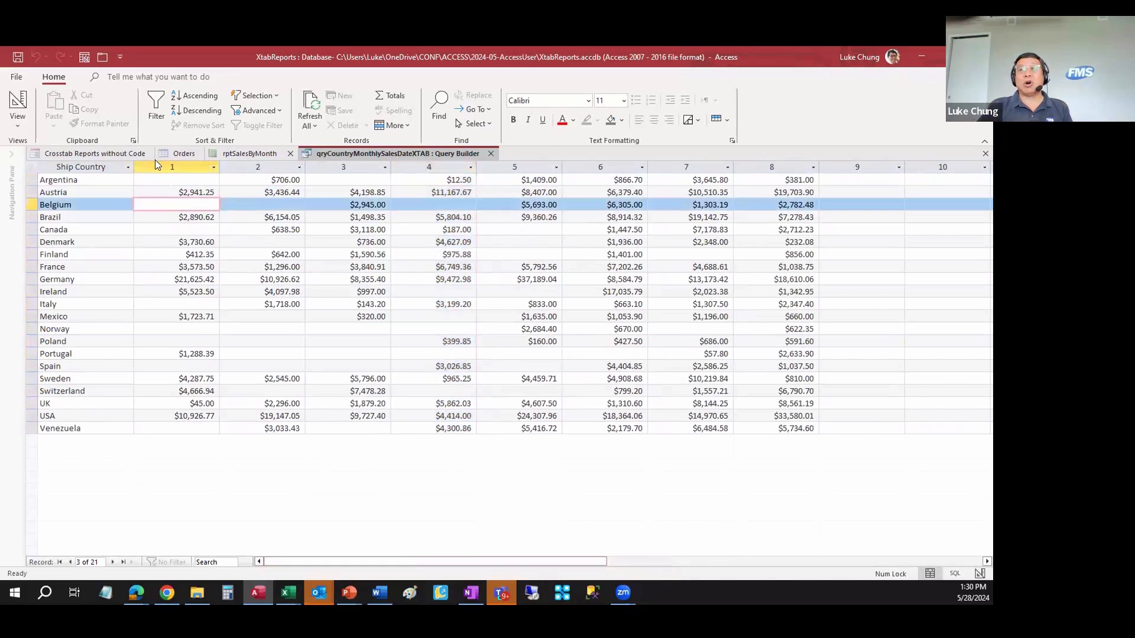
Step: Examine the In (1,2,3,4,5,6,7,8,9,10,11,12) list of the PIVOT clause in SQL View and return to Design View
left_click(18, 102)
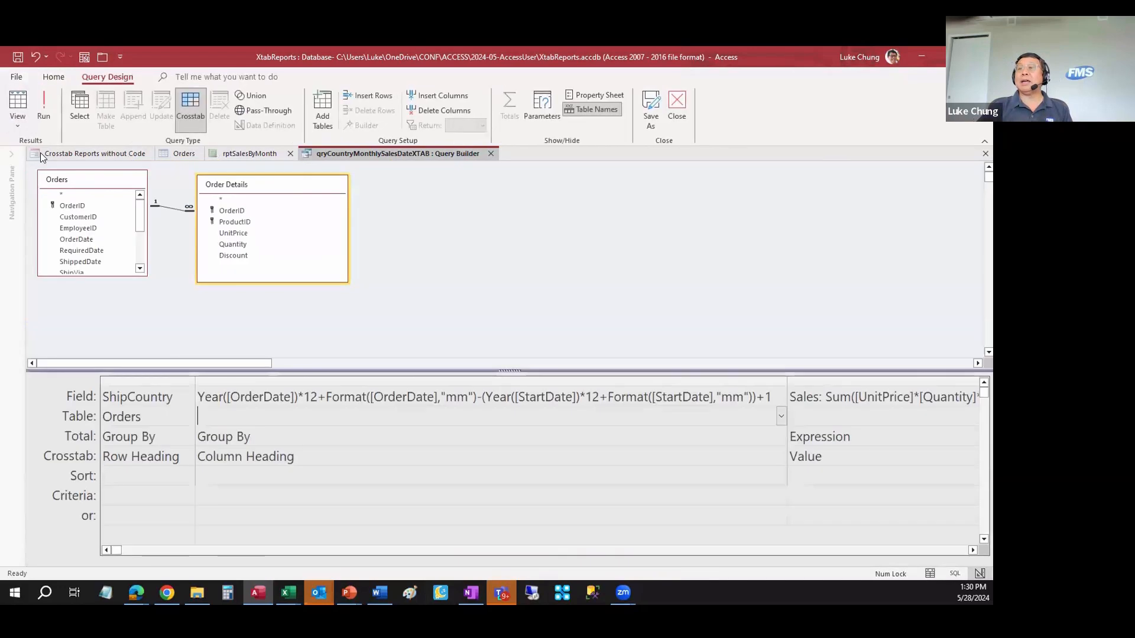
left_click(18, 122)
left_click(47, 172)
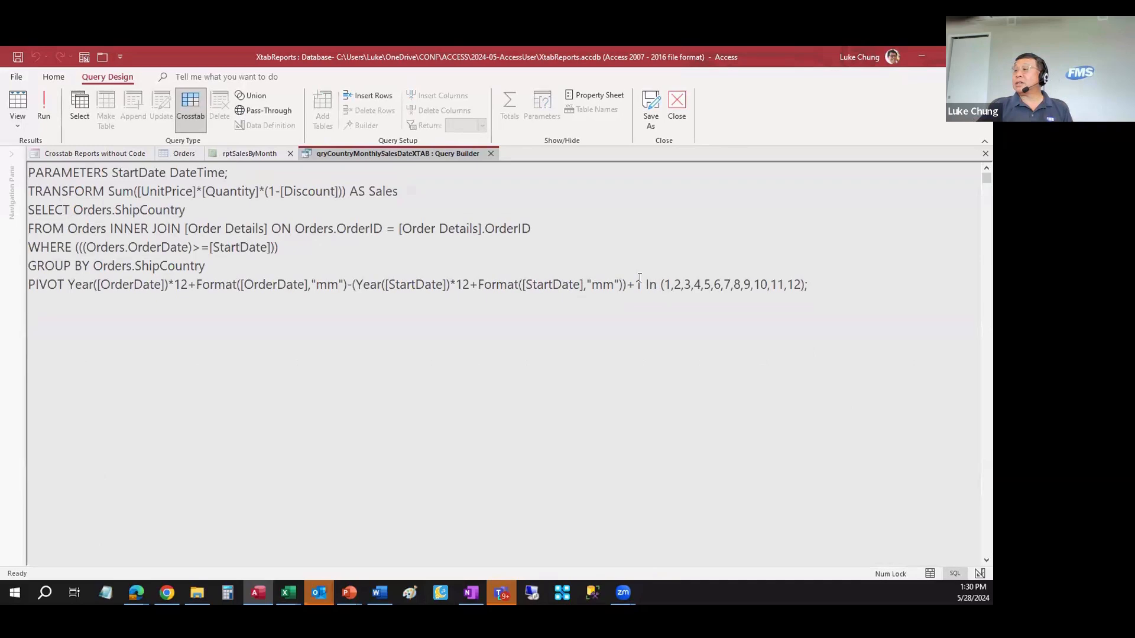
left_click_drag(644, 285, 864, 274)
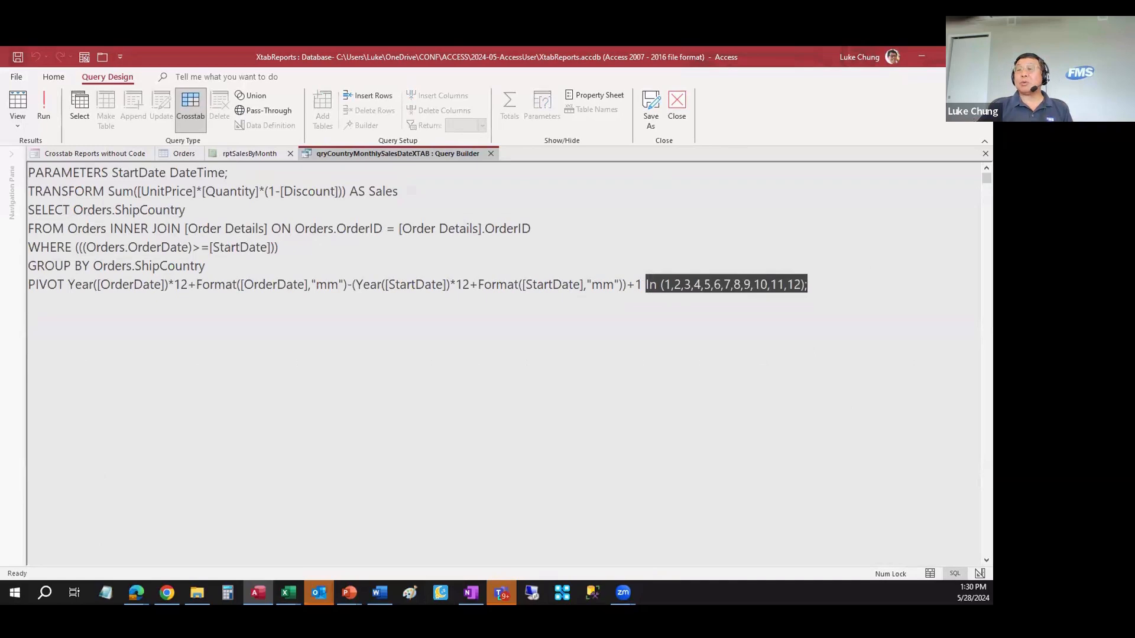
left_click(18, 125)
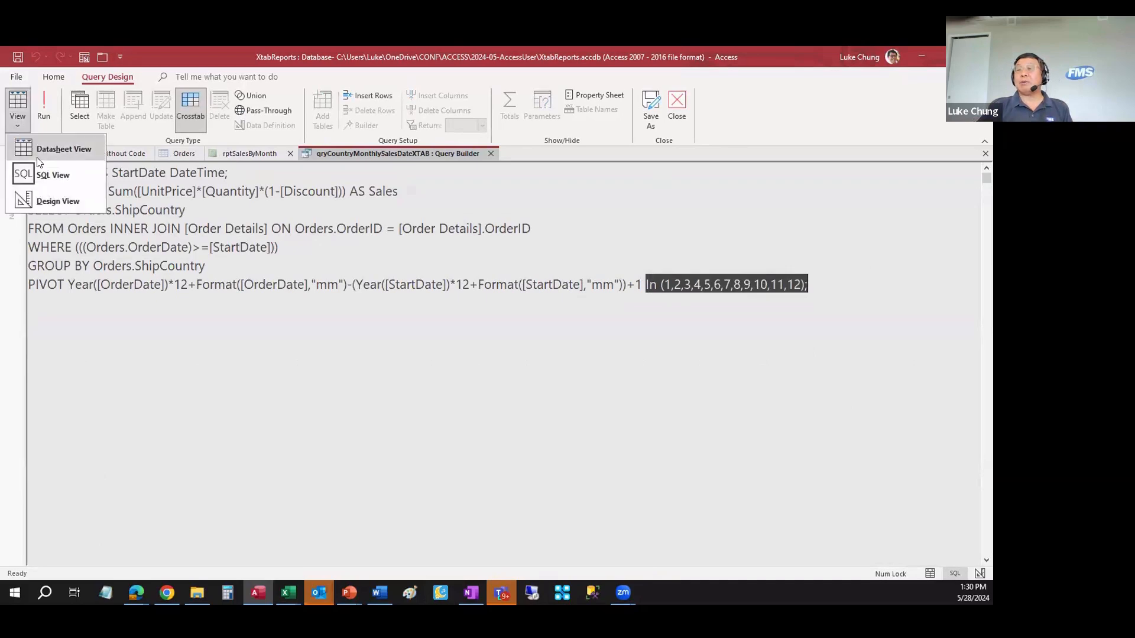
left_click(65, 201)
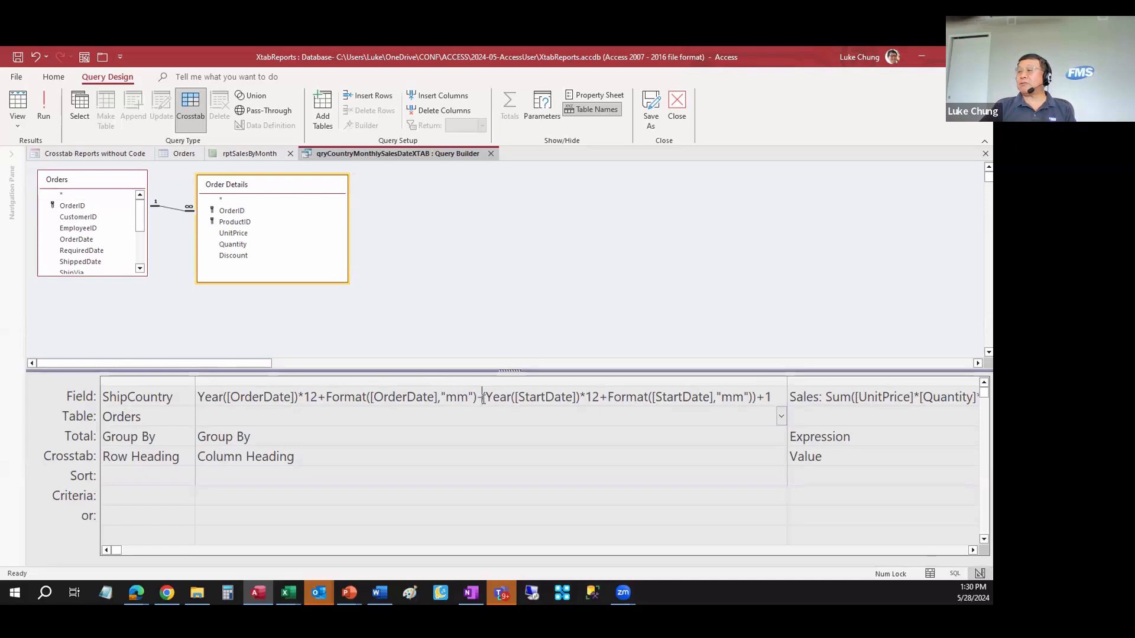
Step: Highlight the StartDate part of the column heading expression for review and close the Query Builder without saving the changes
left_click_drag(483, 399, 748, 392)
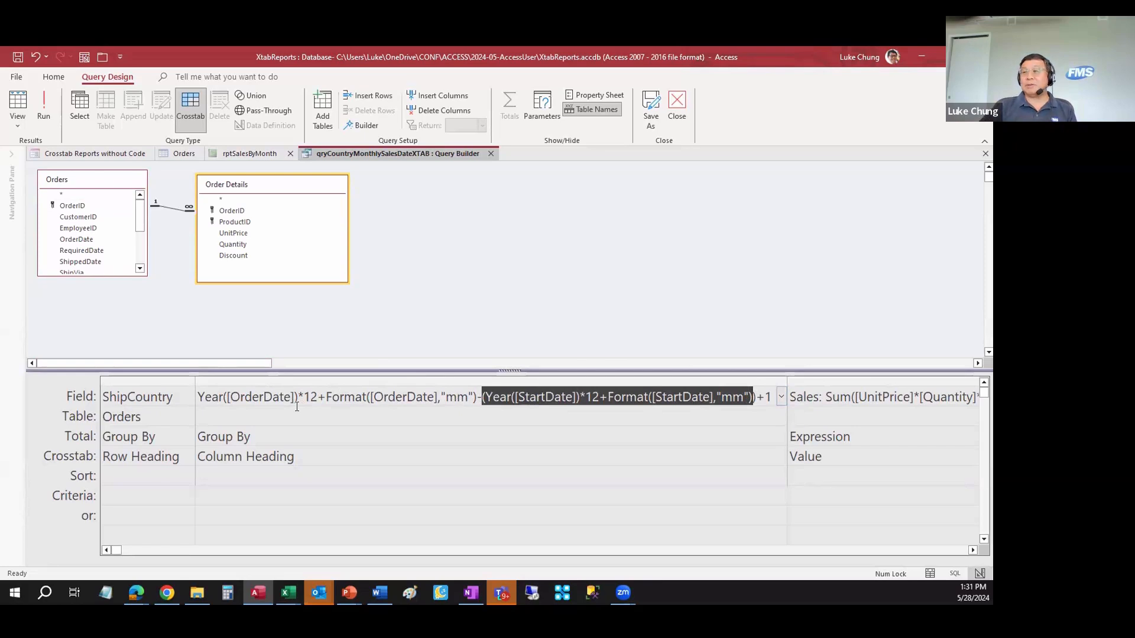
left_click(478, 251)
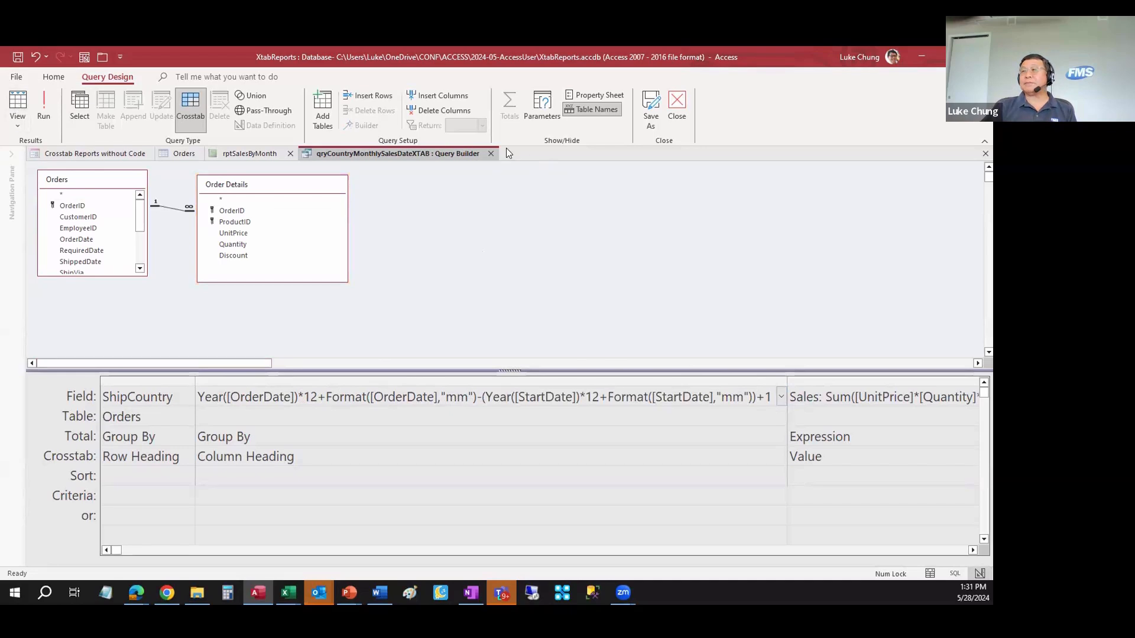
left_click(492, 153)
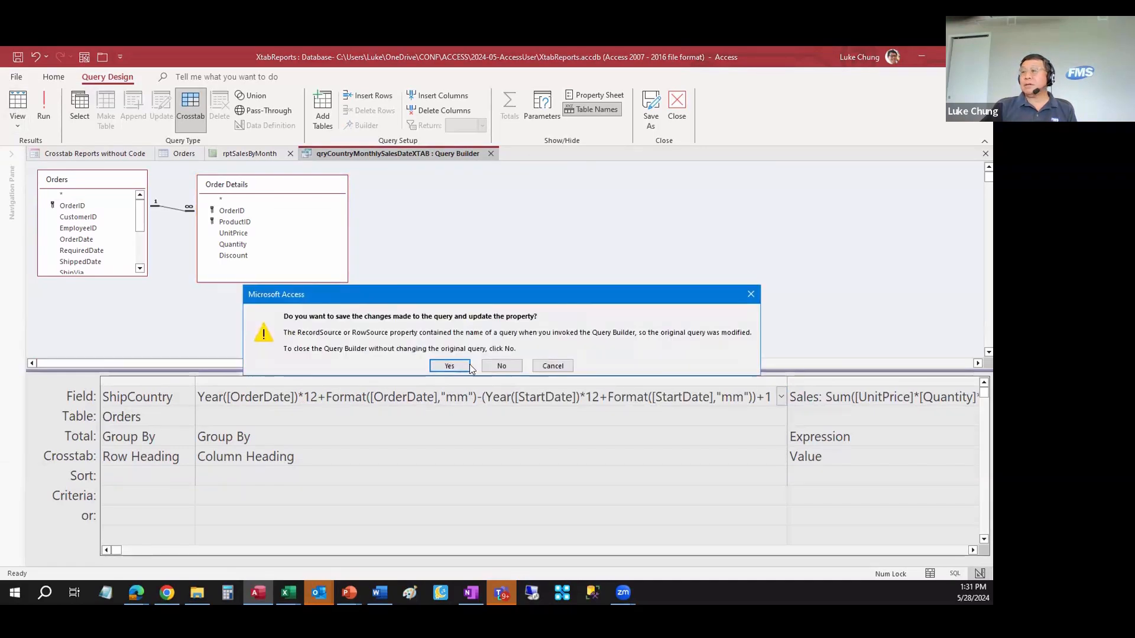
left_click(500, 362)
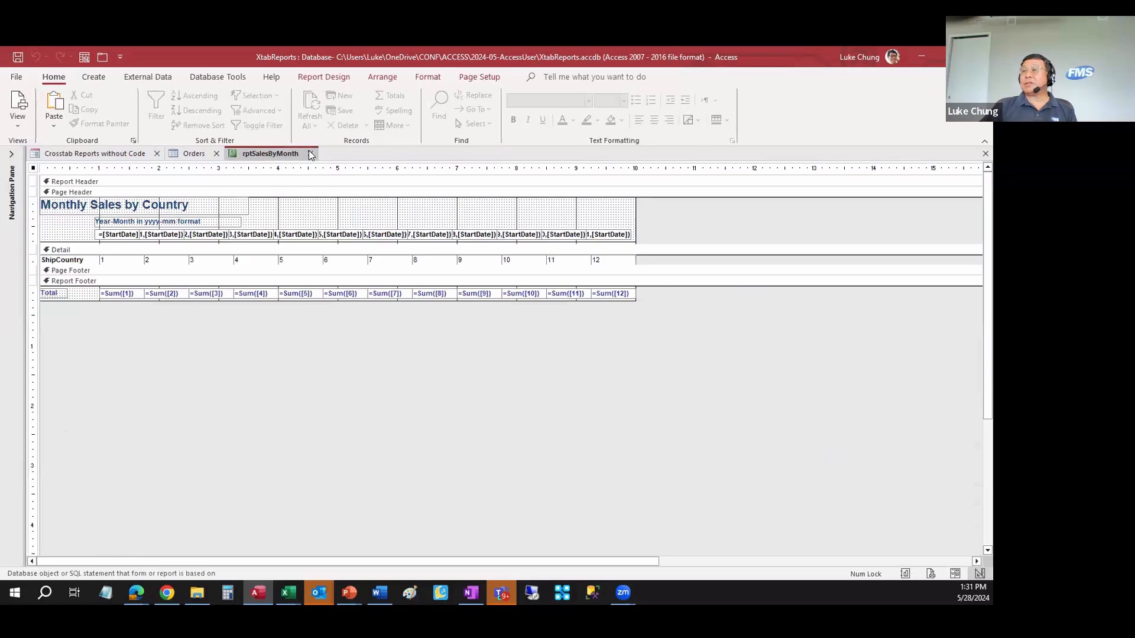
Step: Review the Monthly Sales by Country report in Print Preview with a StartDate in June 2022, and close it
right_click(266, 155)
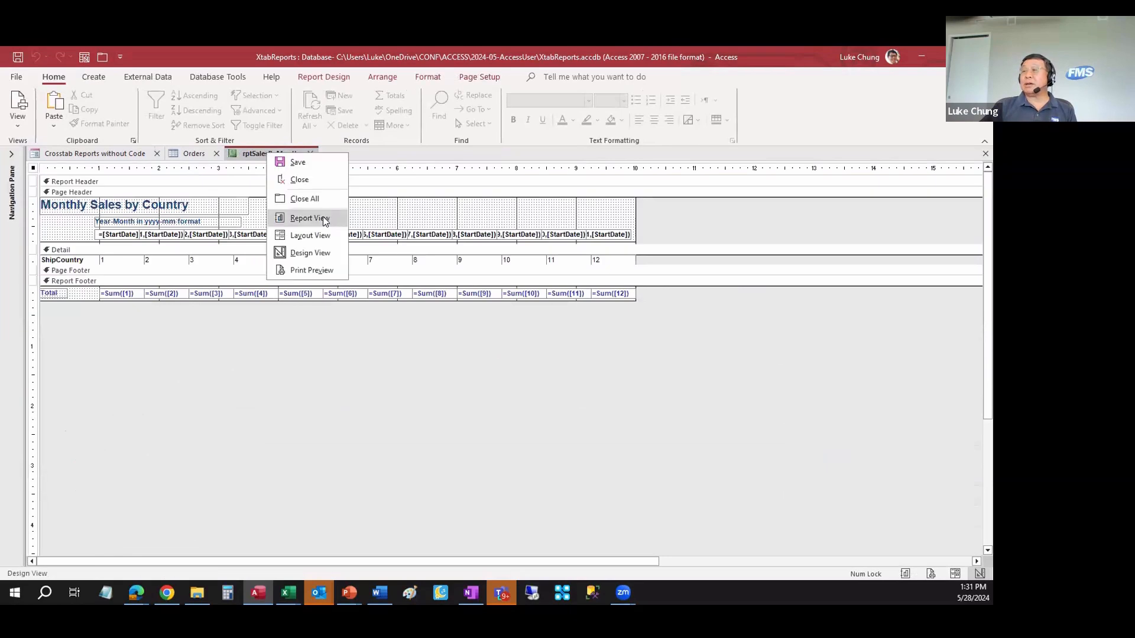
left_click(328, 271)
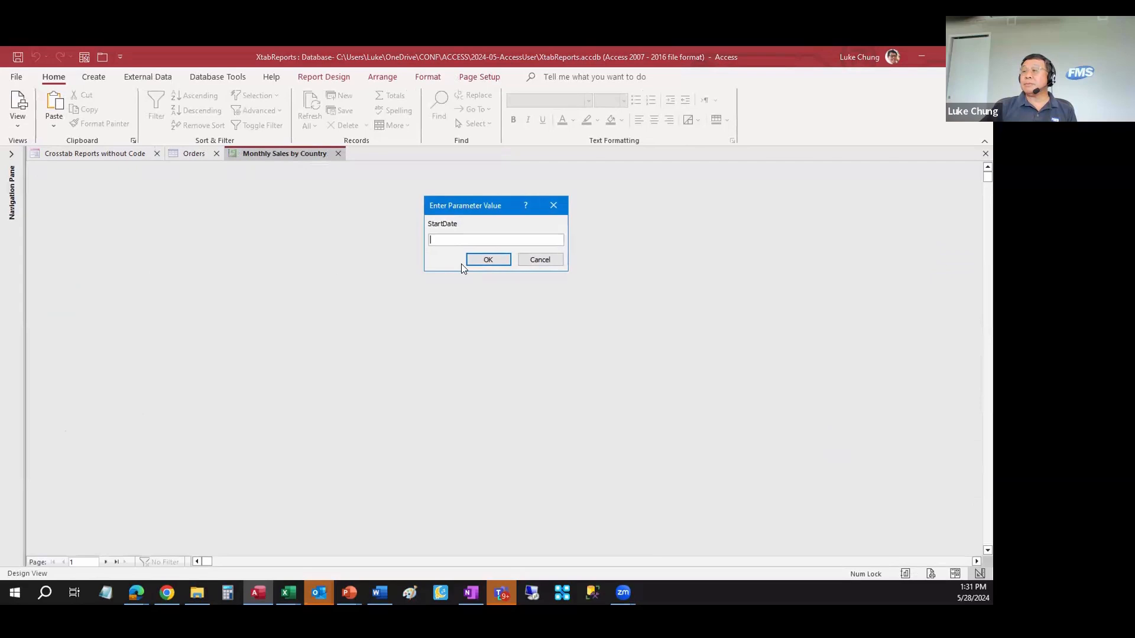
type("1")
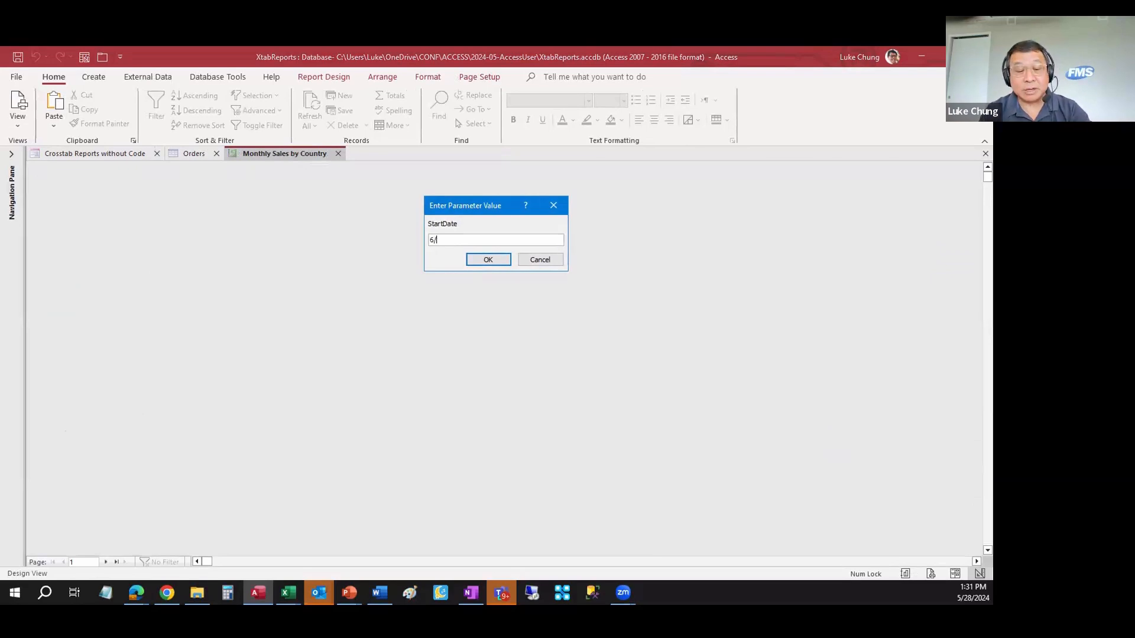
type("22")
left_click(469, 260)
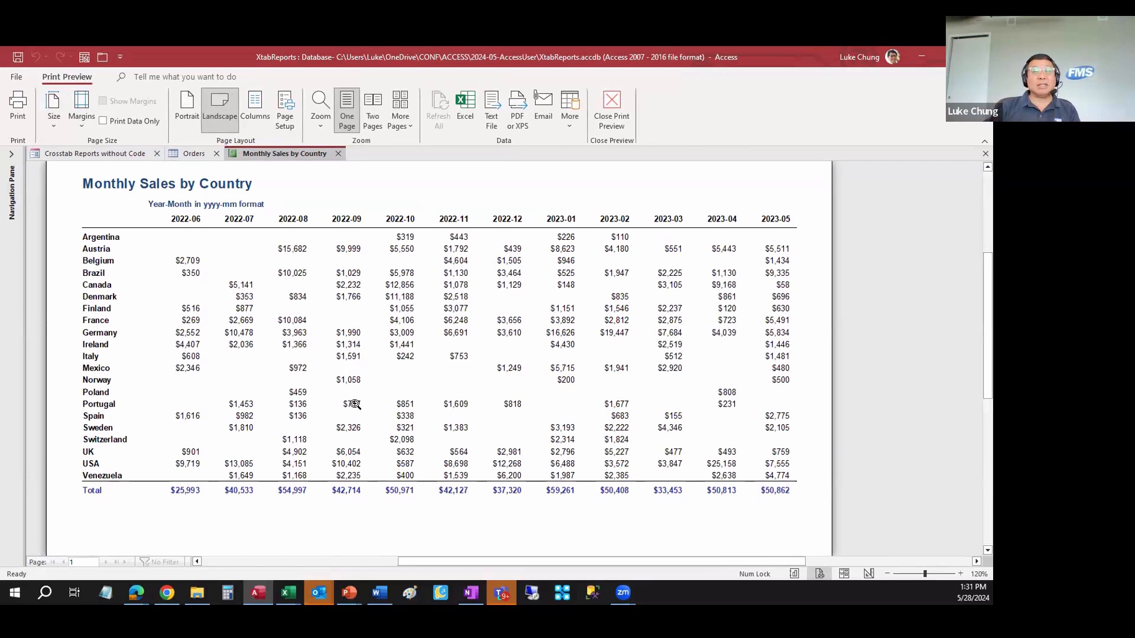
left_click(338, 154)
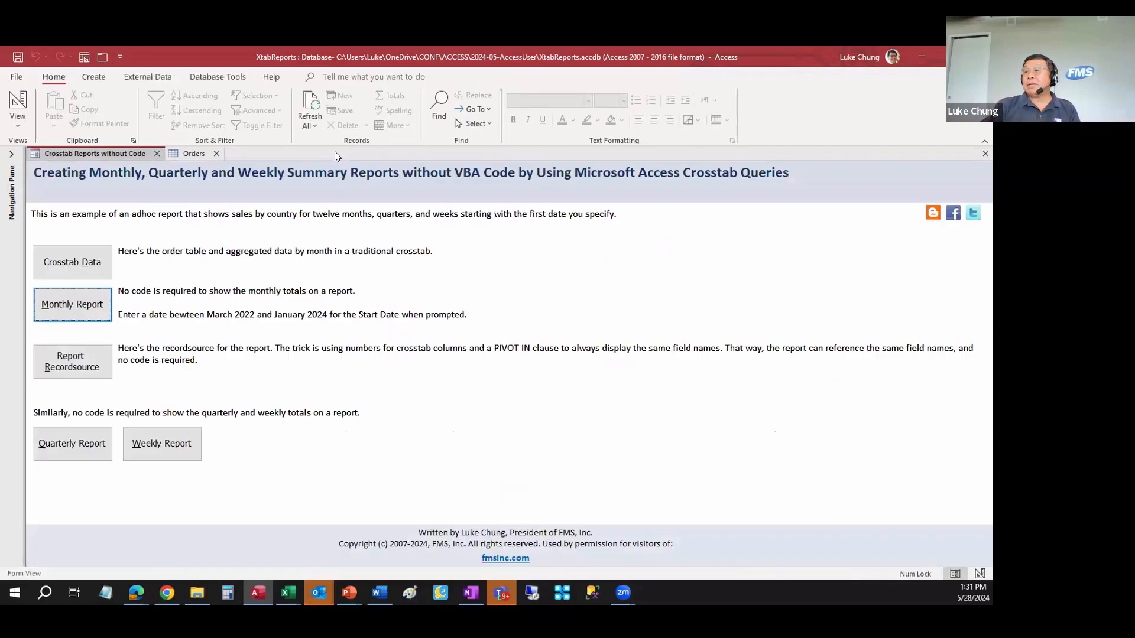
Step: Preview the Quarterly Sales by Country report with a StartDate of 1/1/2022 and enlarge it to read the quarter columns
left_click(92, 448)
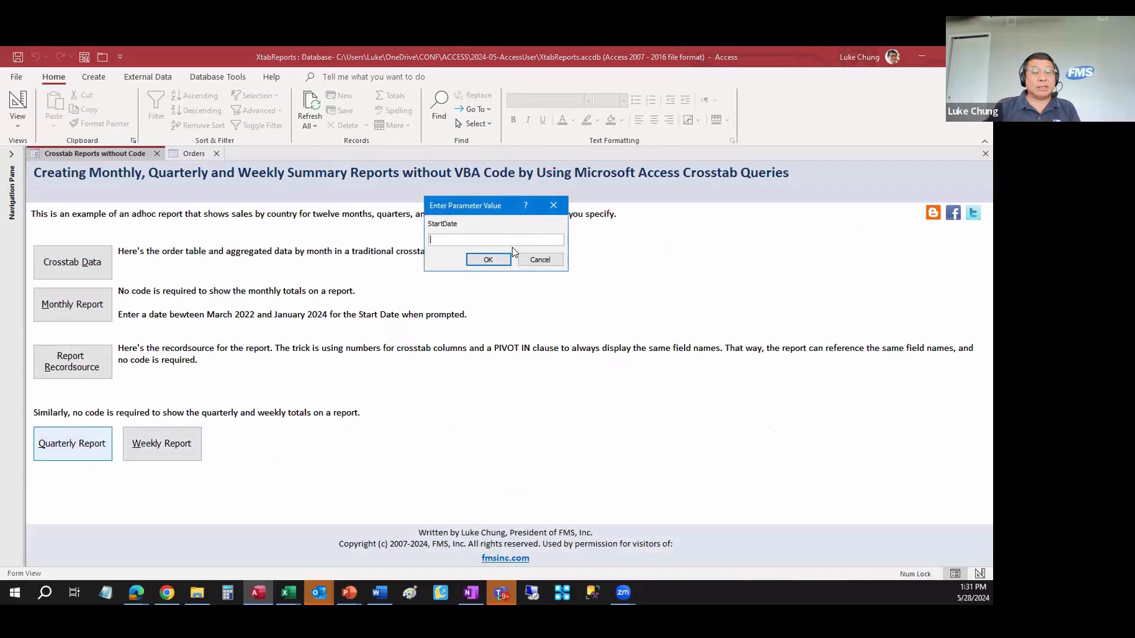
type("1/1")
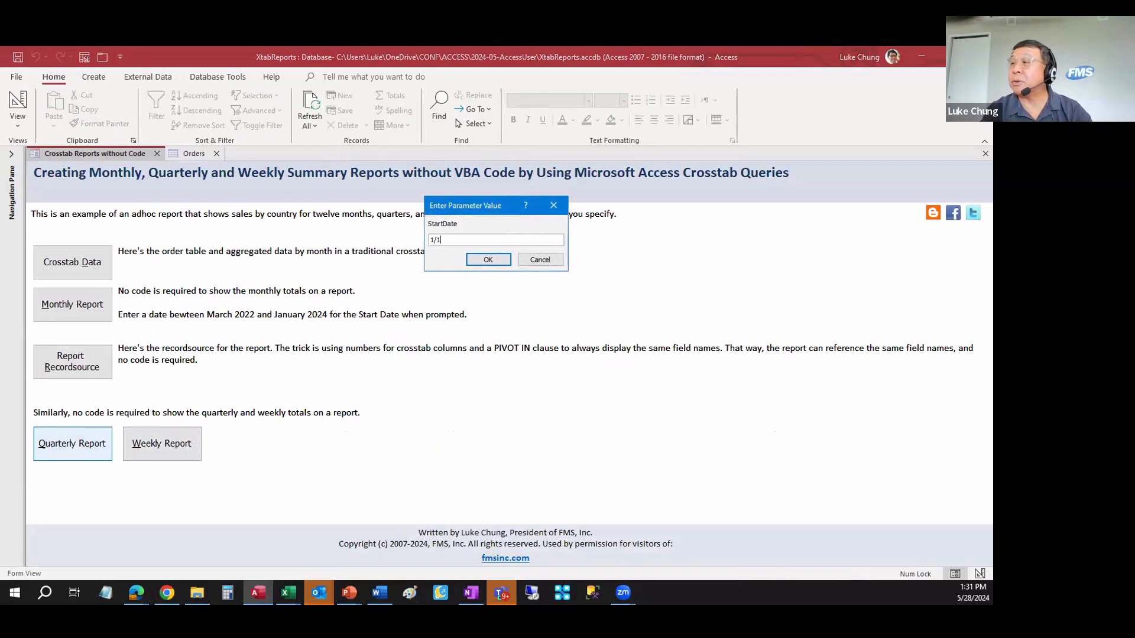
type("/2022")
key("Return")
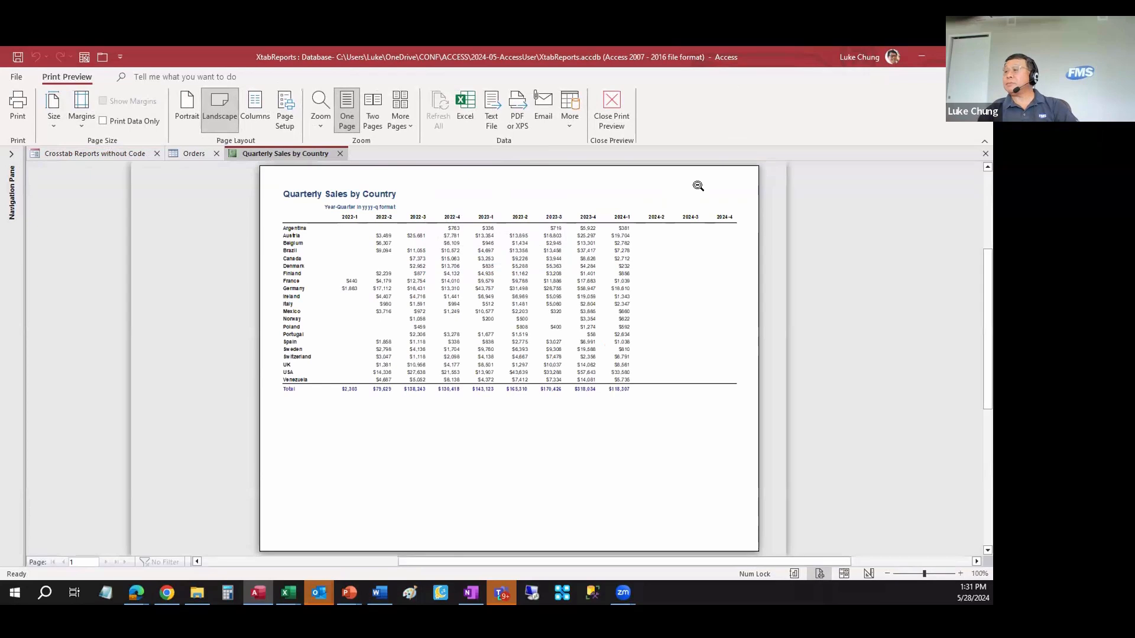
left_click(961, 575)
left_click(961, 575)
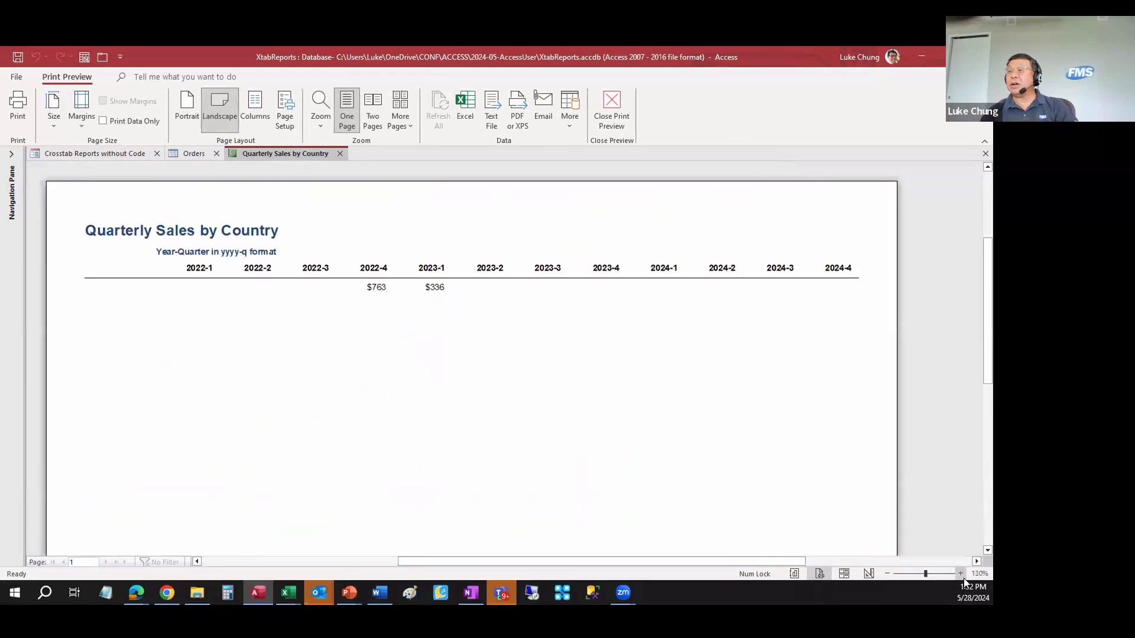
scroll(351, 338, "down", 1)
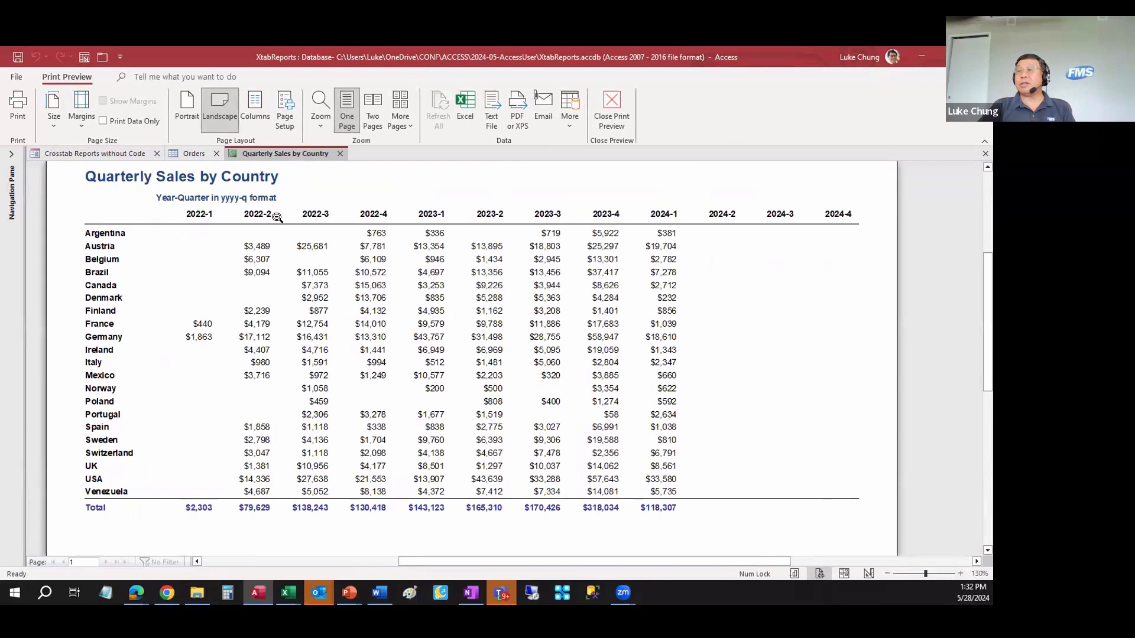
Step: From the quarterly report's design, examine the column heading expression in its record source query and close the Query Builder
right_click(284, 155)
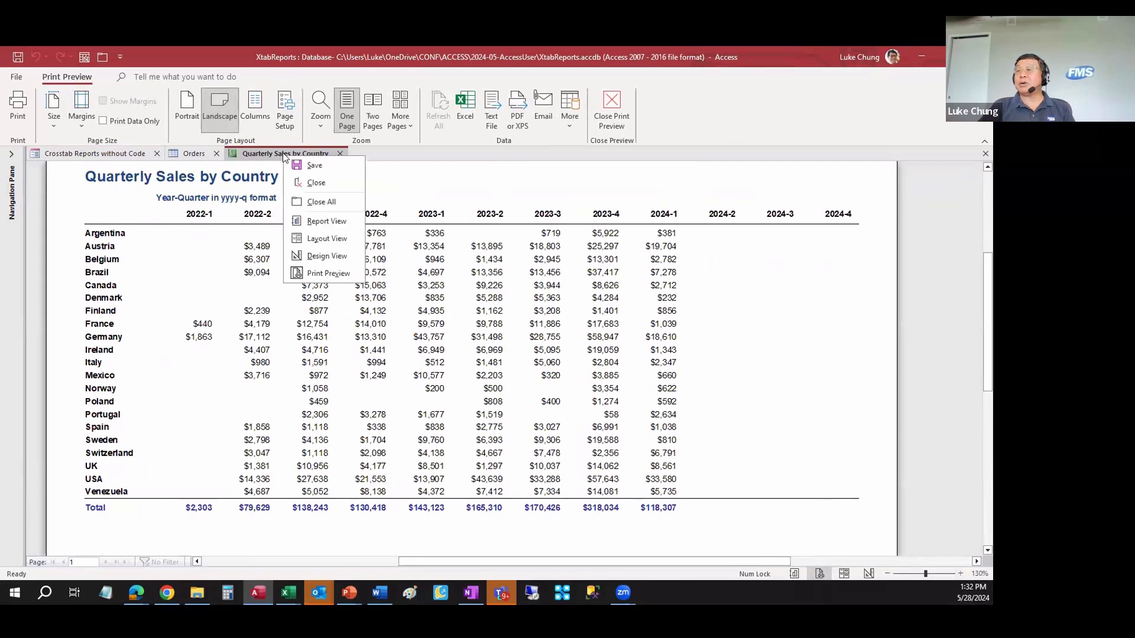
left_click(336, 256)
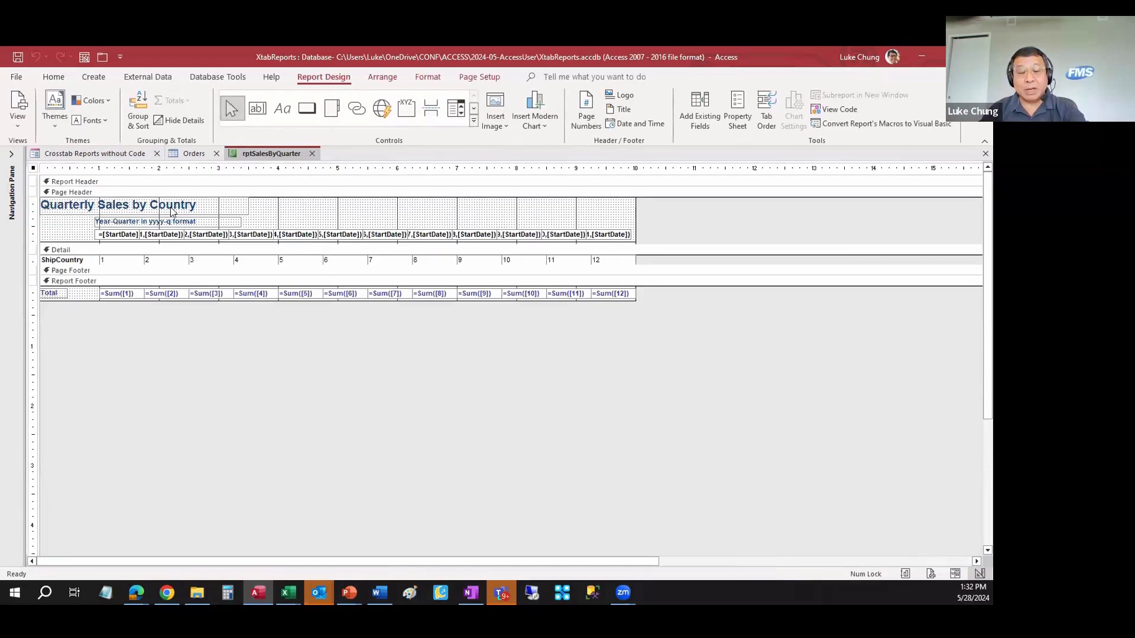
key("F4")
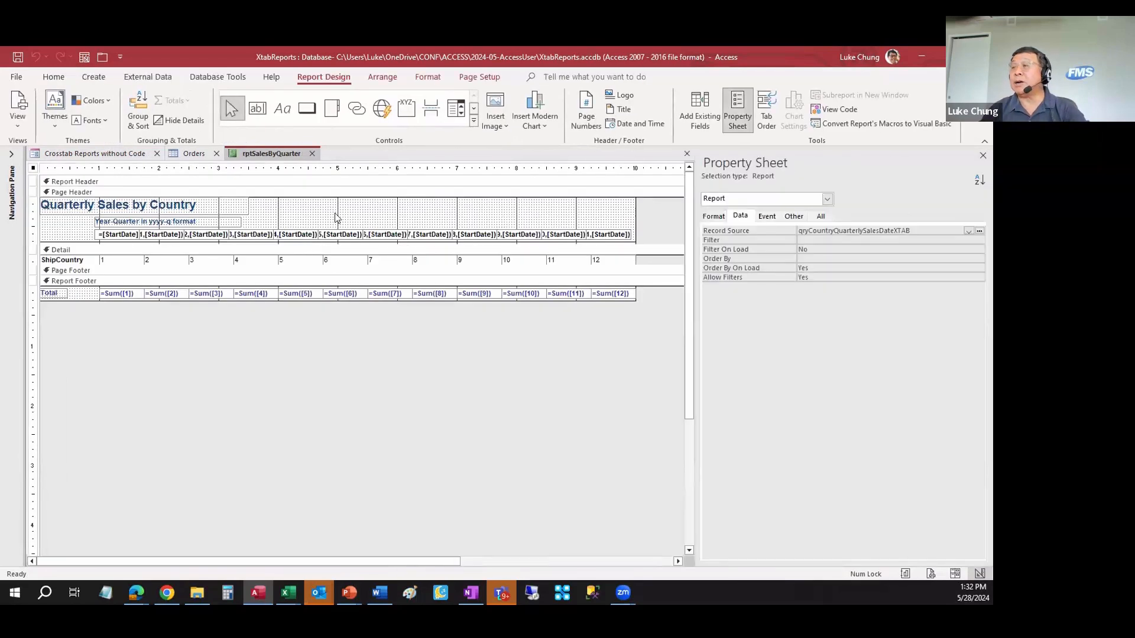
left_click(979, 231)
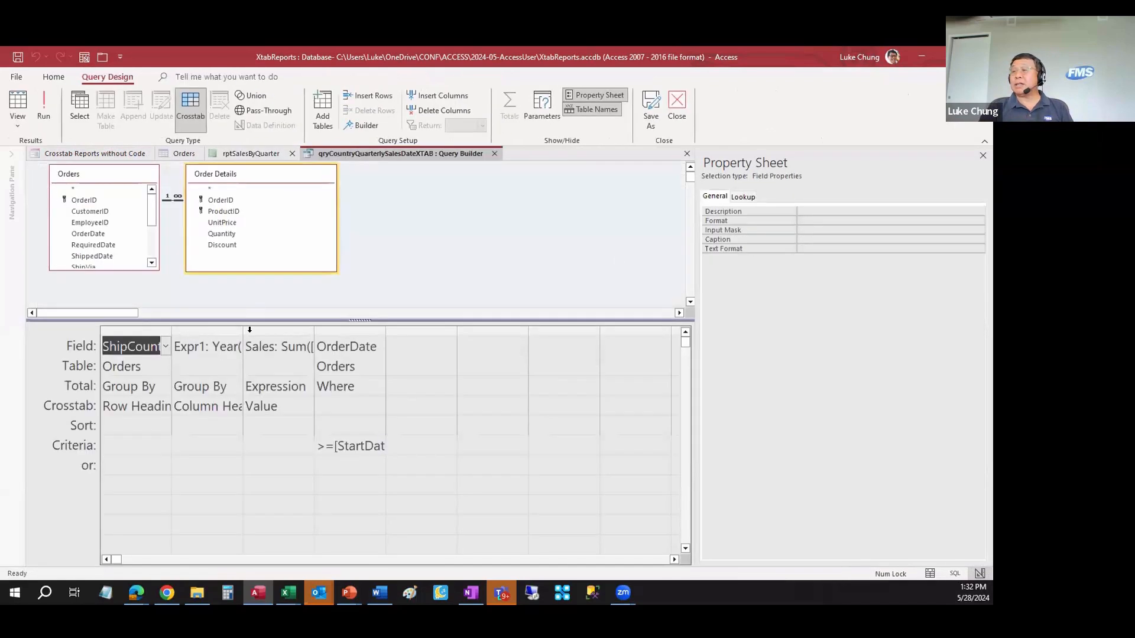
double_click(242, 329)
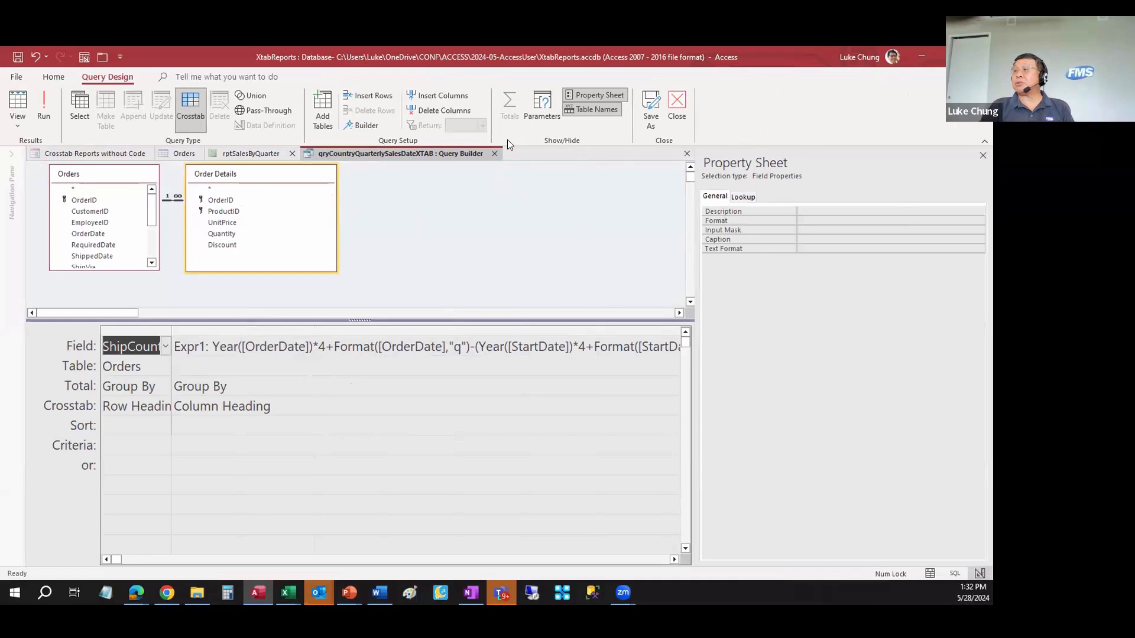
left_click(494, 154)
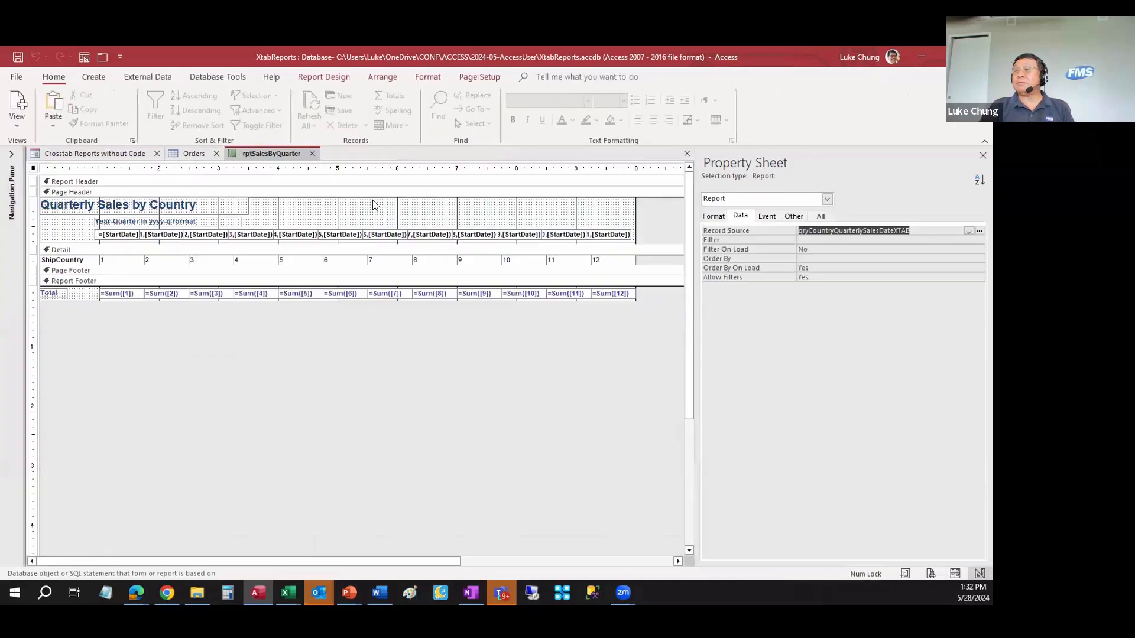
Step: Examine the Control Source of the first four StartDate header text boxes and close the quarterly report
left_click(113, 235)
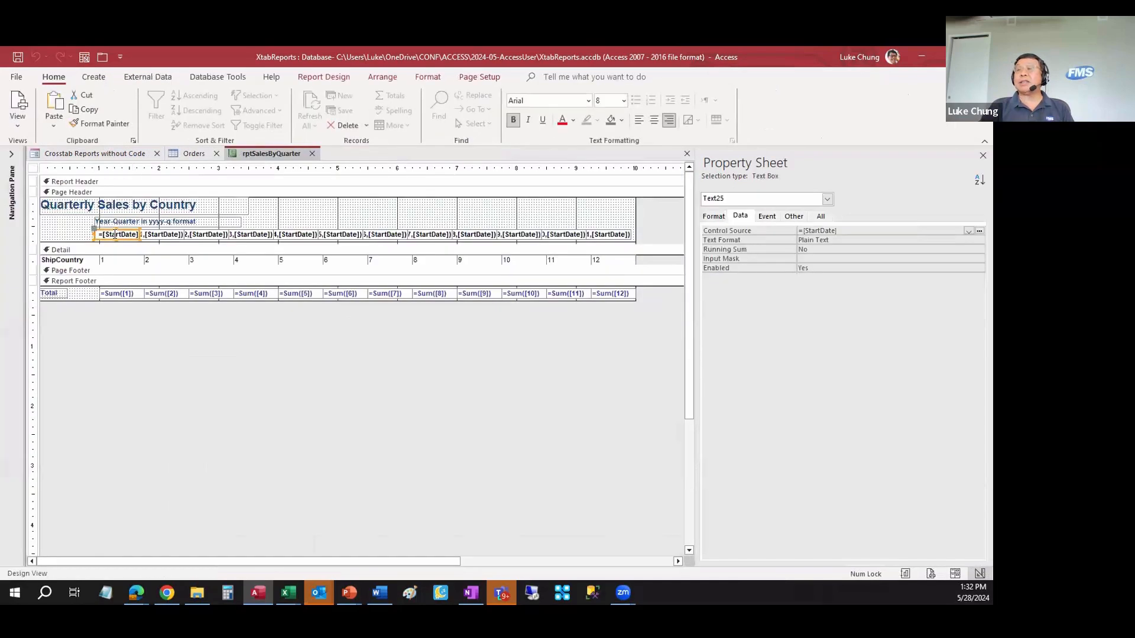
left_click(161, 236)
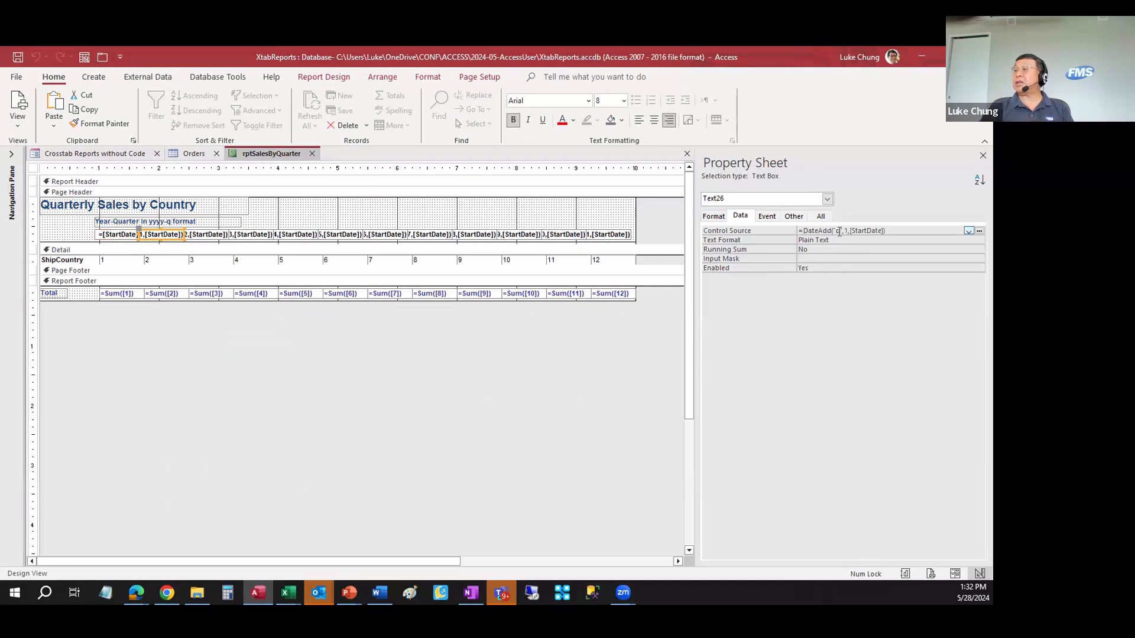
left_click(208, 234)
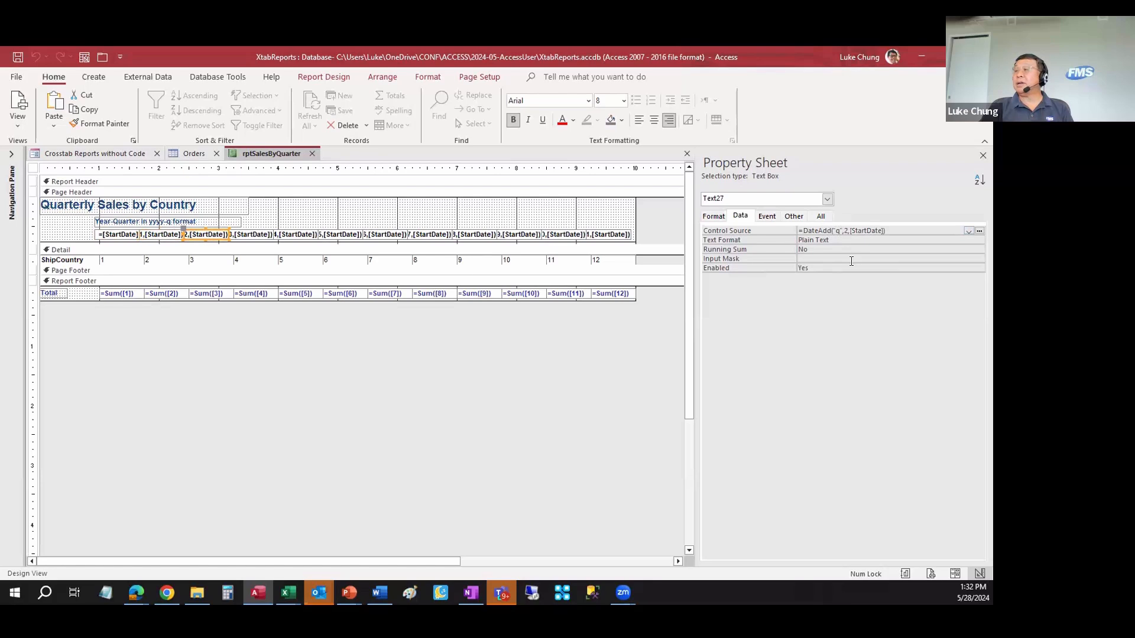
left_click(254, 235)
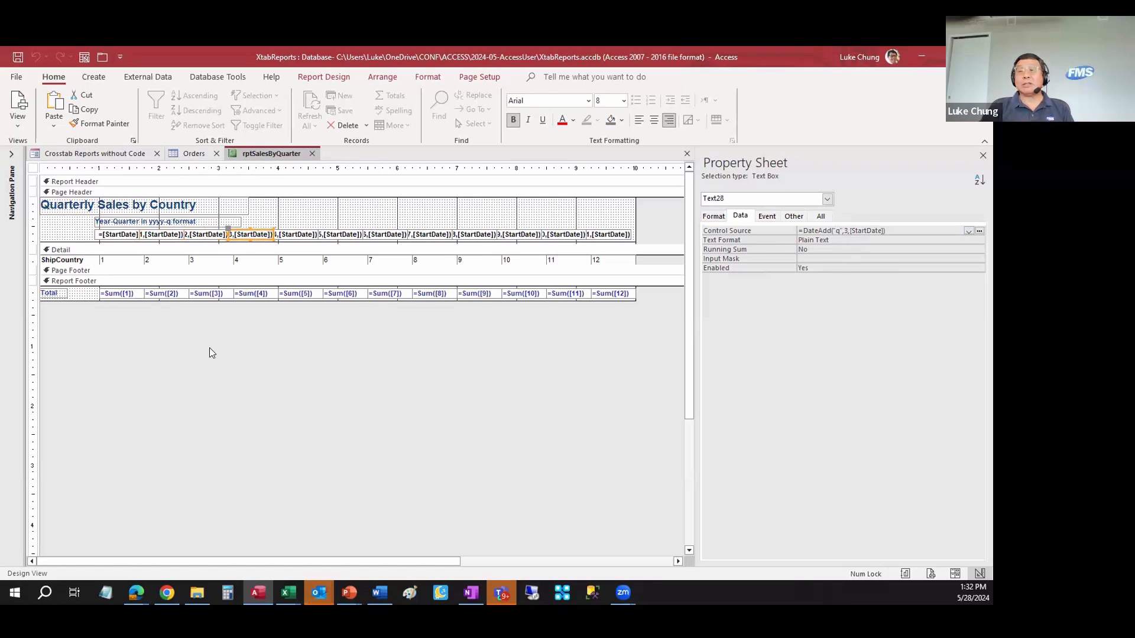
left_click(312, 153)
Step: Preview the Weekly Sales by Country report with a StartDate of 6/1/23, enlarge it to review the week columns, and close it
left_click(162, 452)
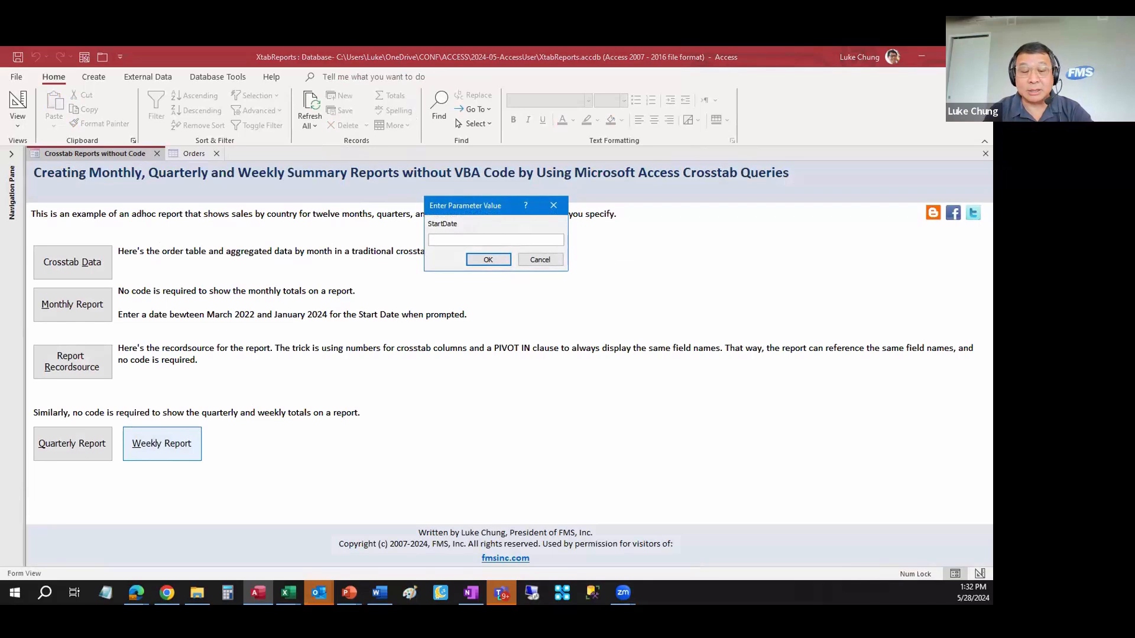
type("6/1/23")
key("Return")
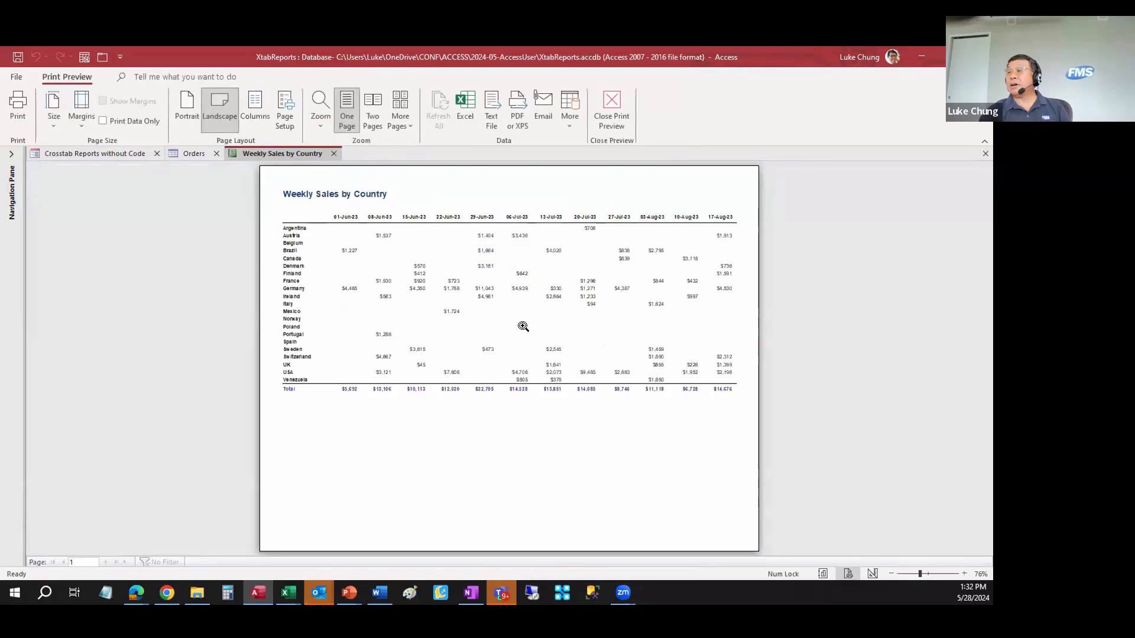
left_click(417, 197)
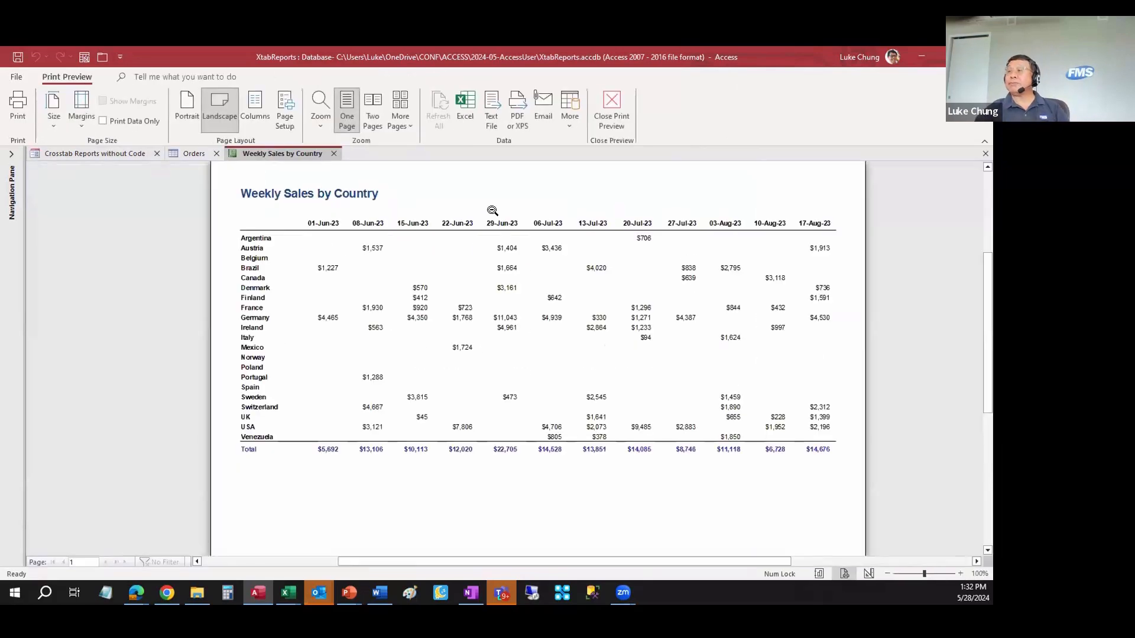
left_click(954, 575)
left_click(954, 575)
left_click(954, 575)
left_click(954, 575)
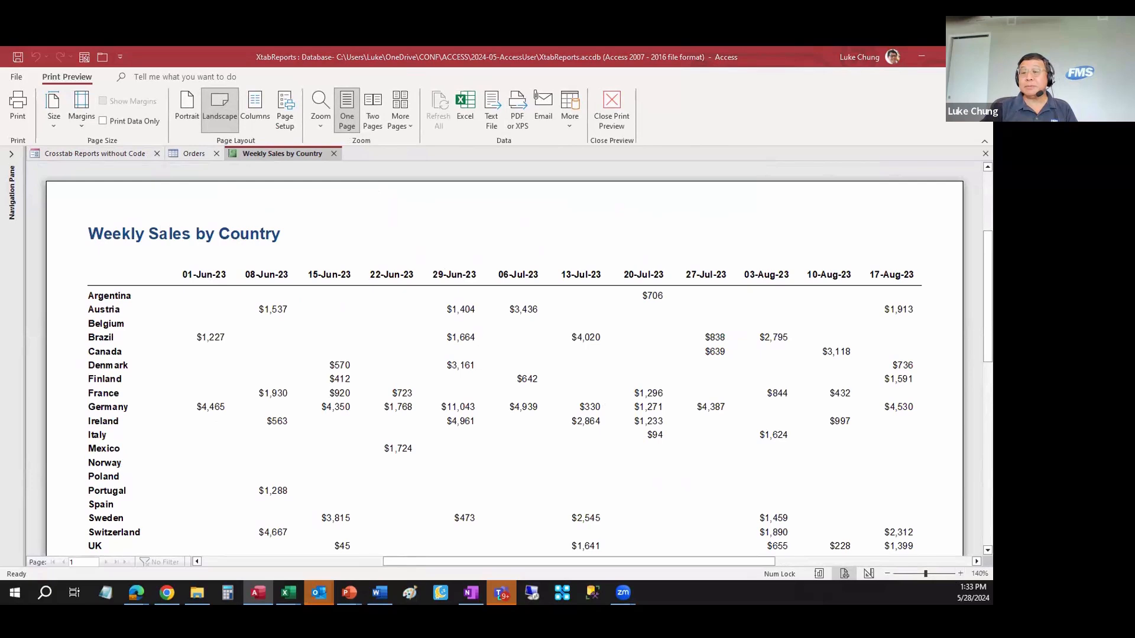
left_click(334, 153)
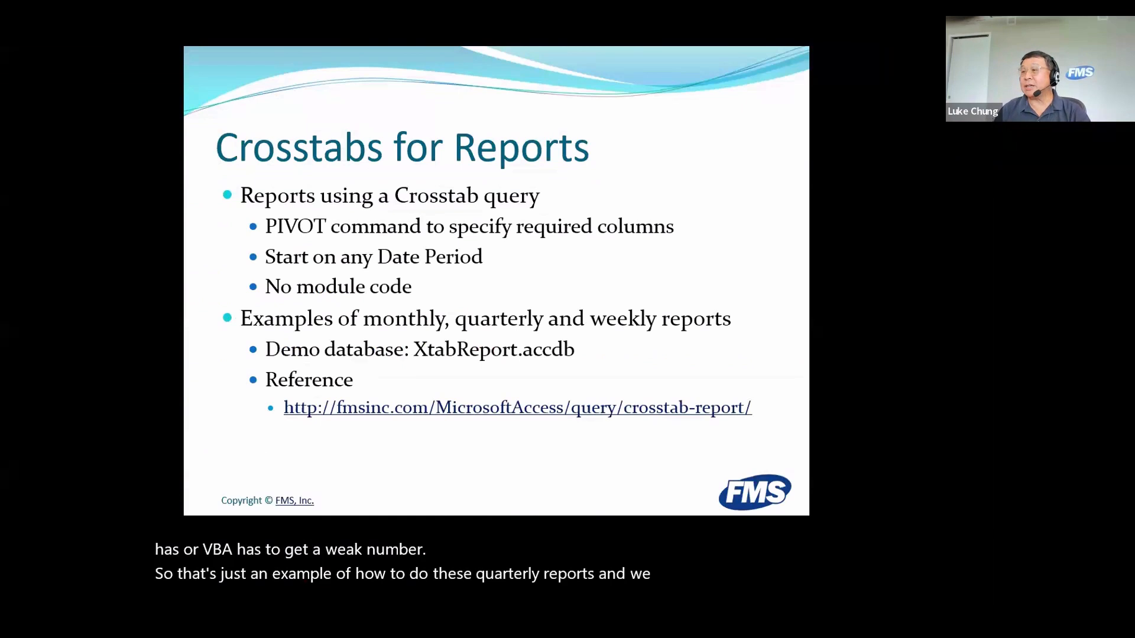
key("Right")
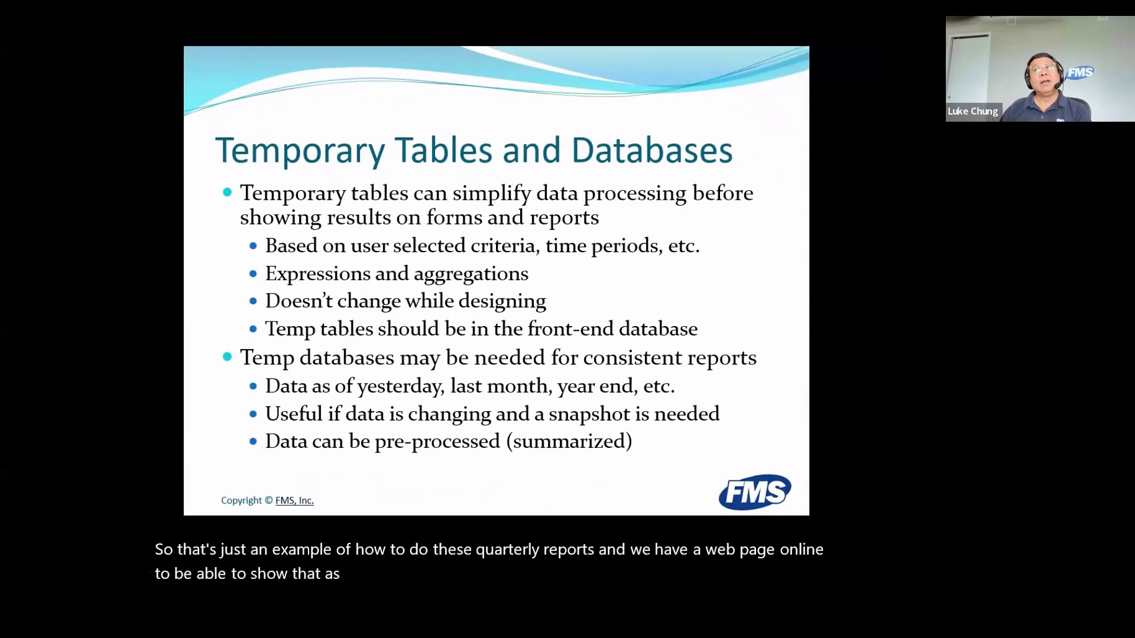
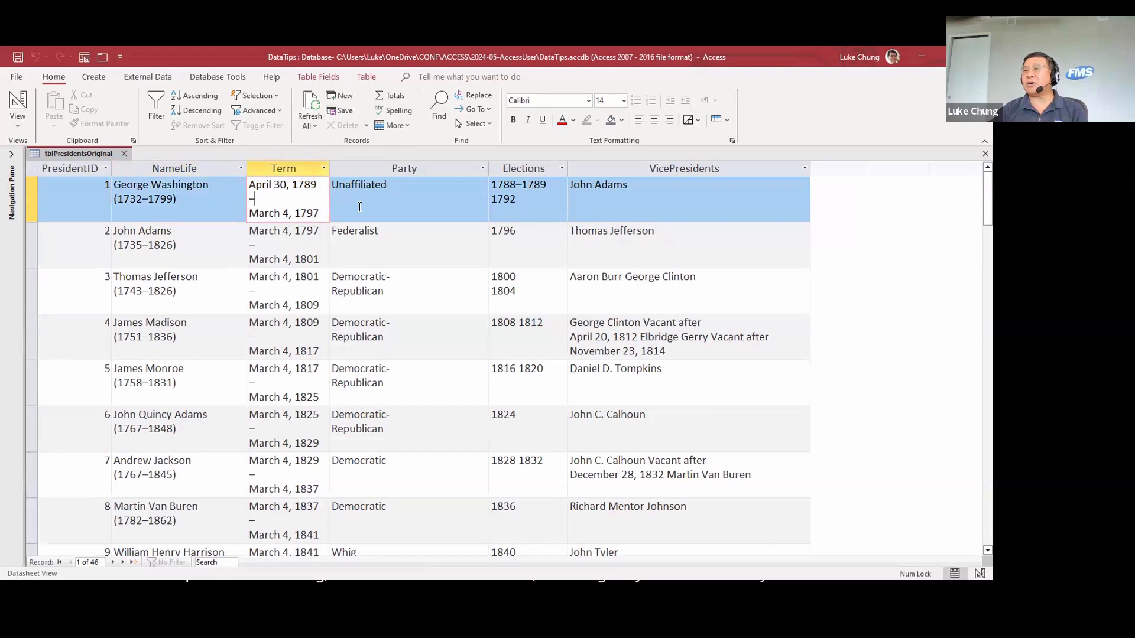
Step: Examine the Party, Elections and VicePresidents fields and browse through the records of tblPresidentsOriginal
left_click(431, 208)
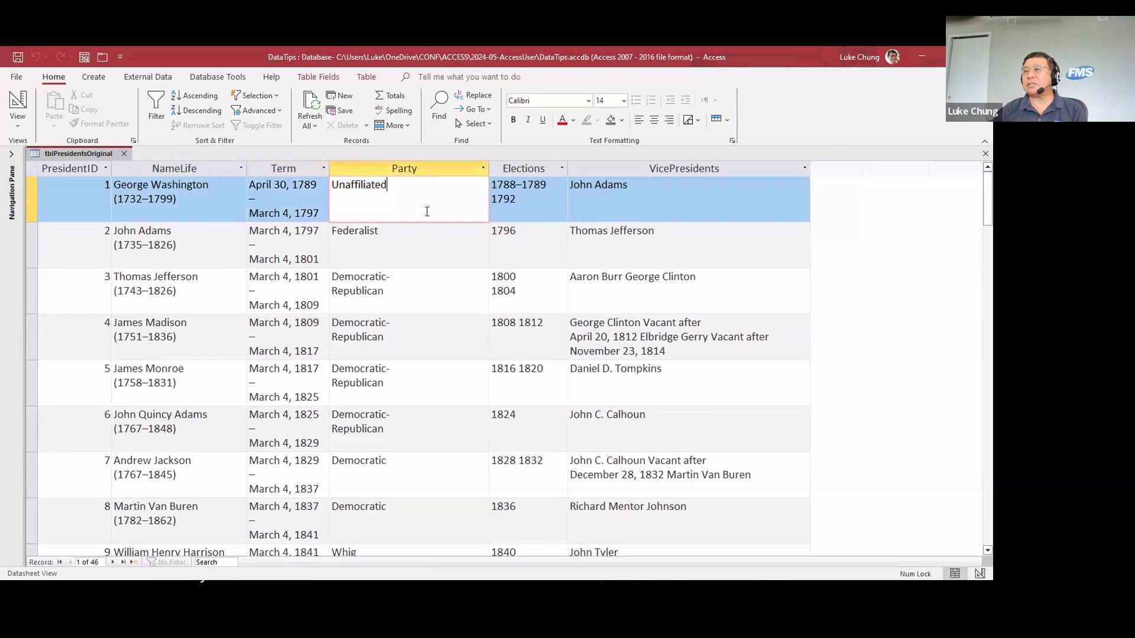
left_click(556, 207)
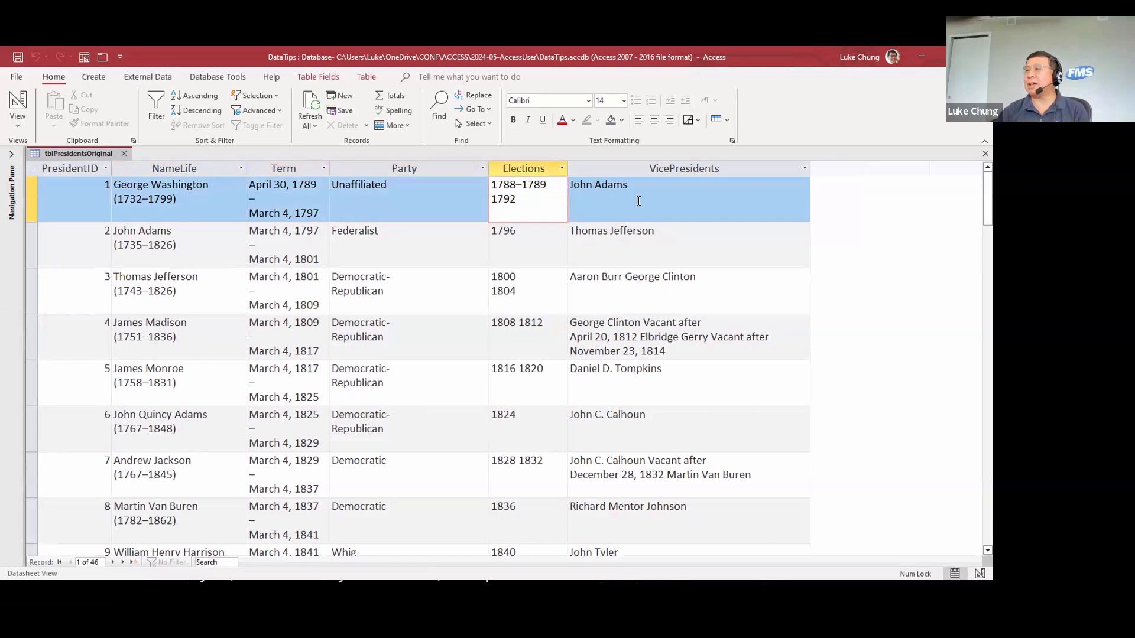
left_click(670, 218)
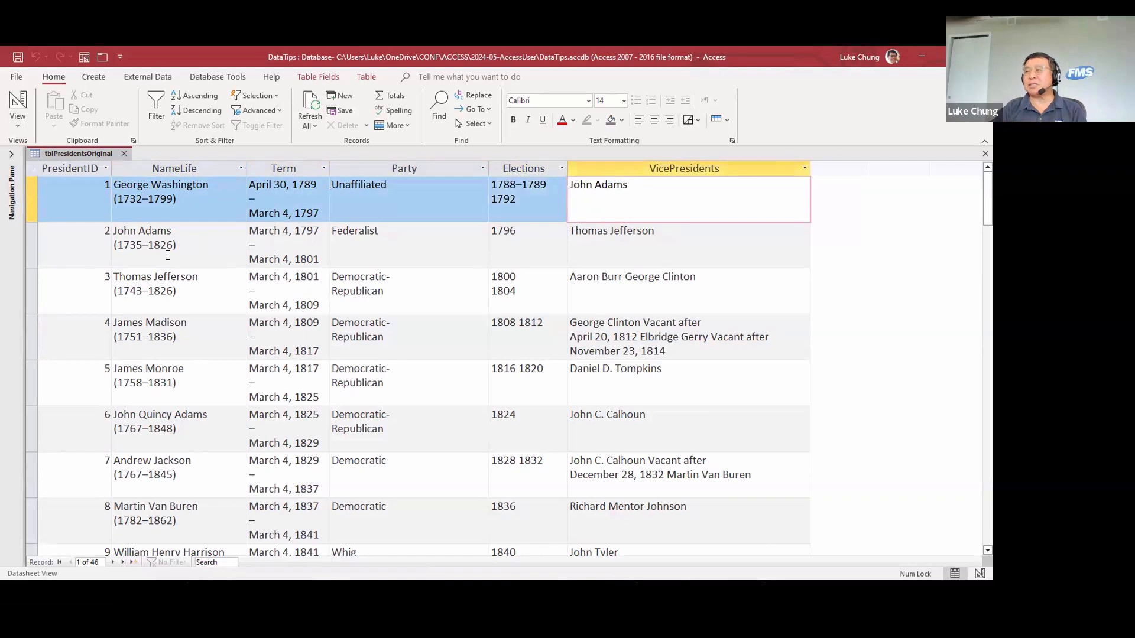
scroll(182, 262, "down", 4)
scroll(180, 261, "up", 4)
scroll(173, 262, "down", 4)
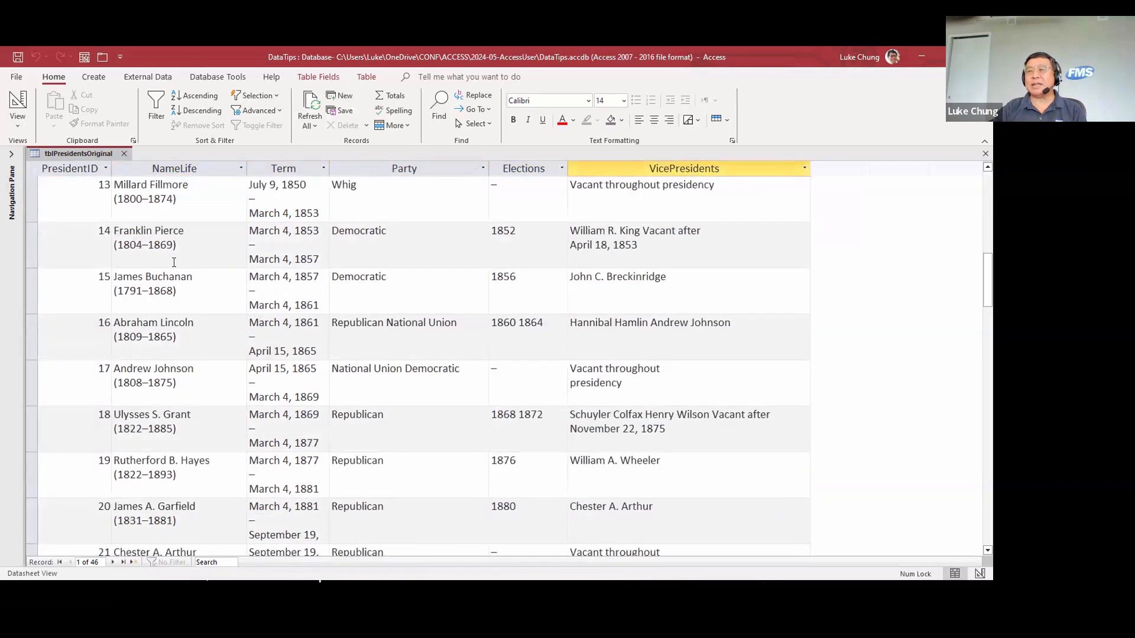
scroll(174, 261, "down", 4)
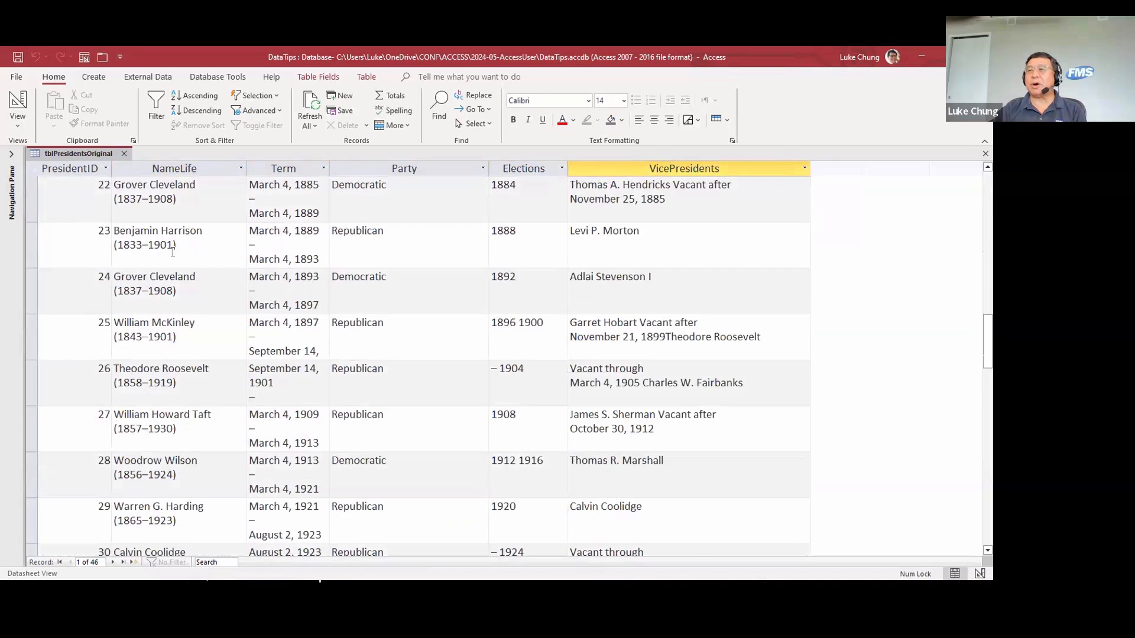
scroll(173, 242, "down", 1)
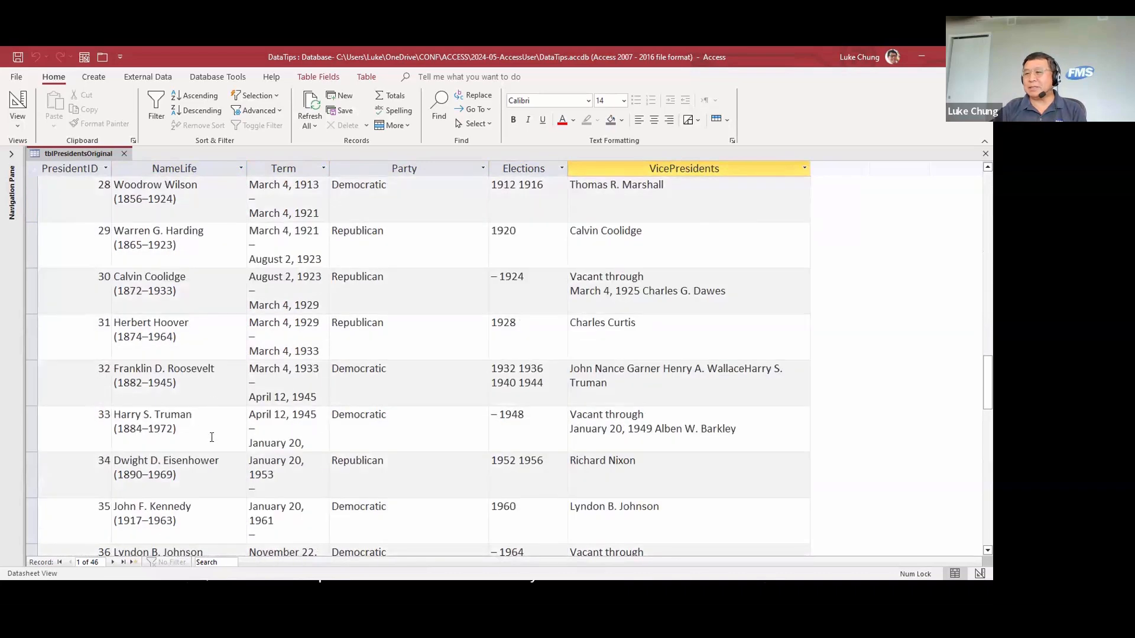
Step: Go to the last record and compare how the NameLife field stores birth and death years for presidents 41, 42 and 46
left_click(123, 562)
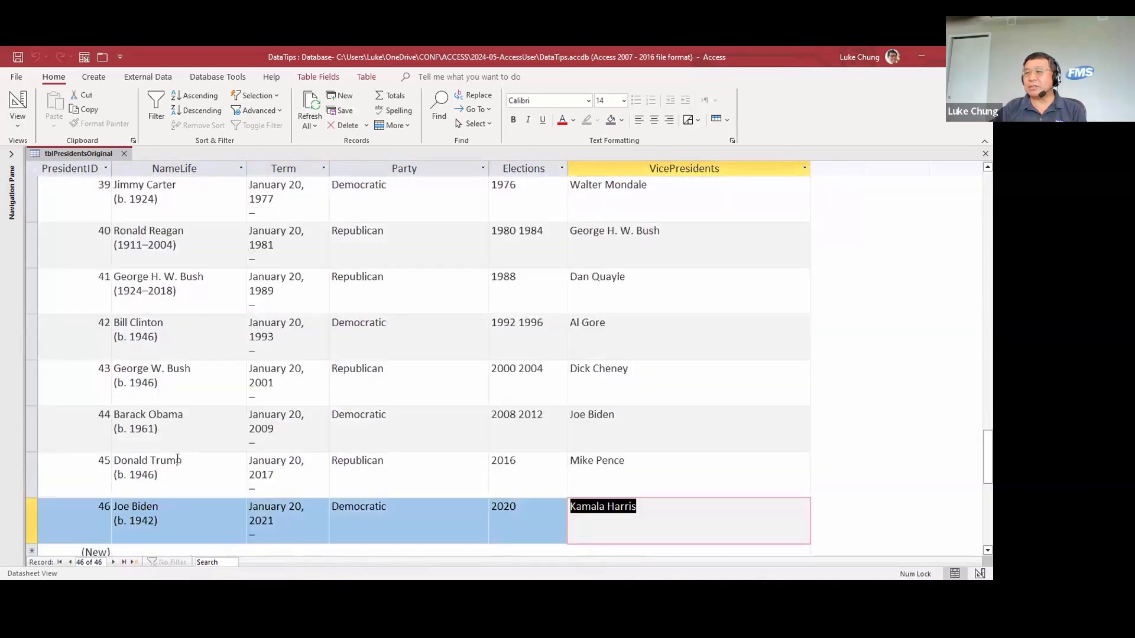
left_click(166, 347)
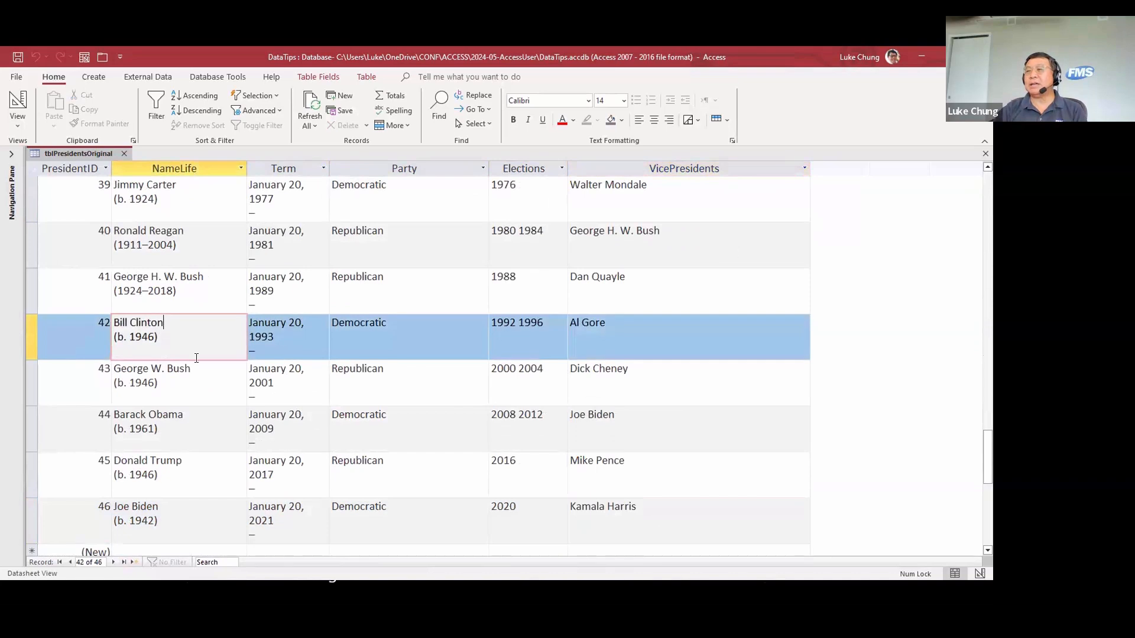
left_click(189, 502)
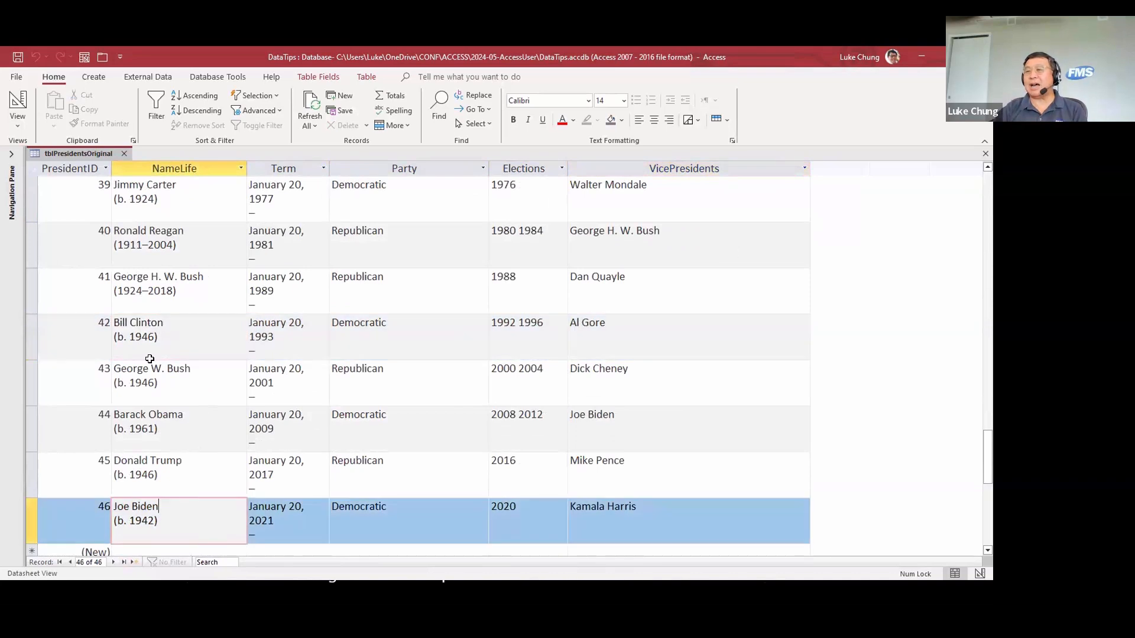
left_click_drag(118, 294, 168, 304)
left_click(146, 291)
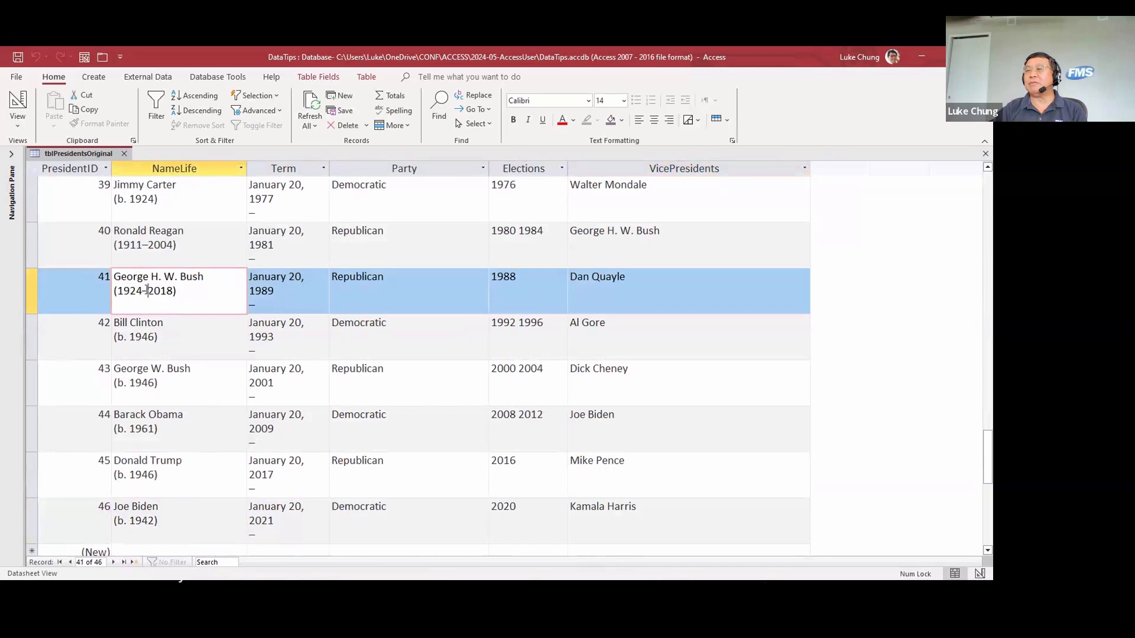
left_click_drag(158, 338, 124, 341)
left_click(125, 341)
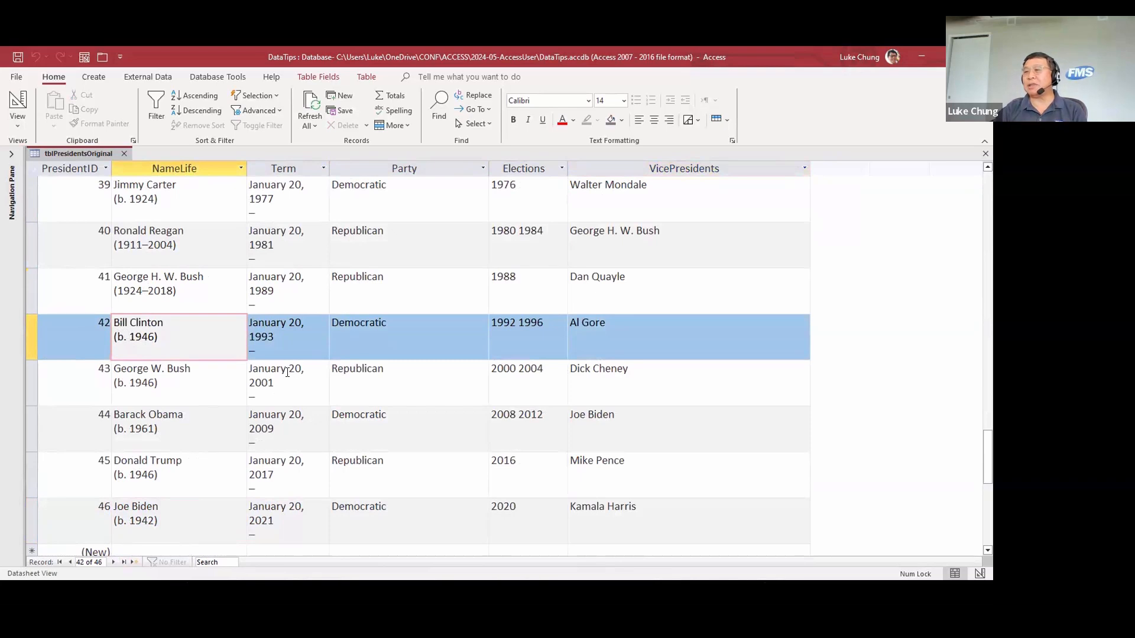
Step: Open qryPresidents1-CleanedCRLF in Design View, close the Add Tables and Property Sheet panes, and display its results with the object list collapsed
scroll(299, 371, "up", 13)
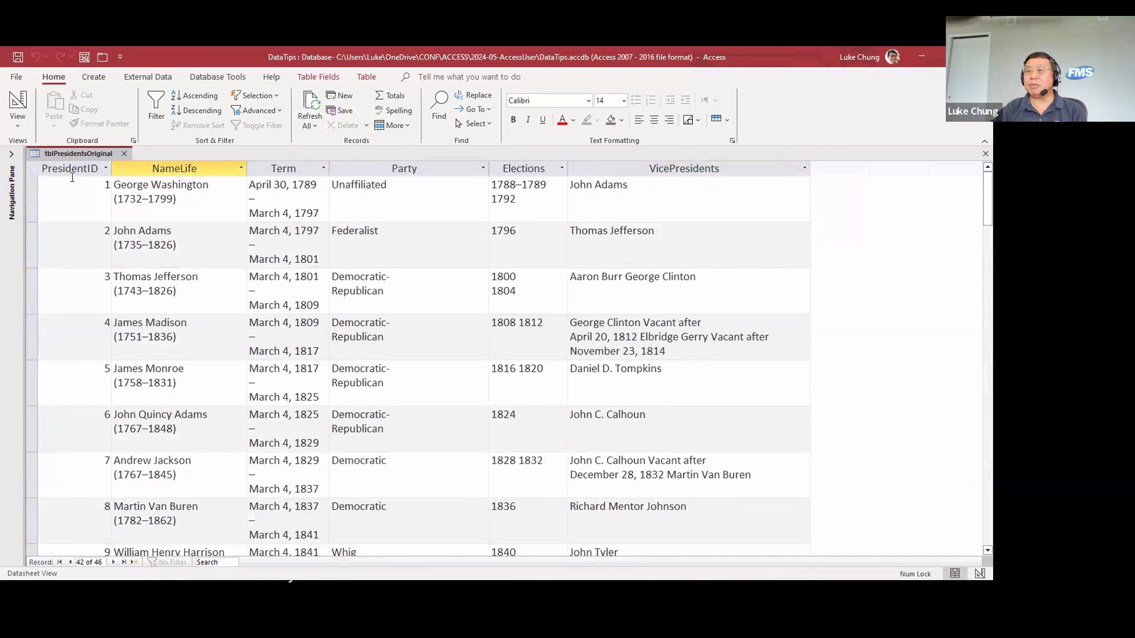
left_click(11, 154)
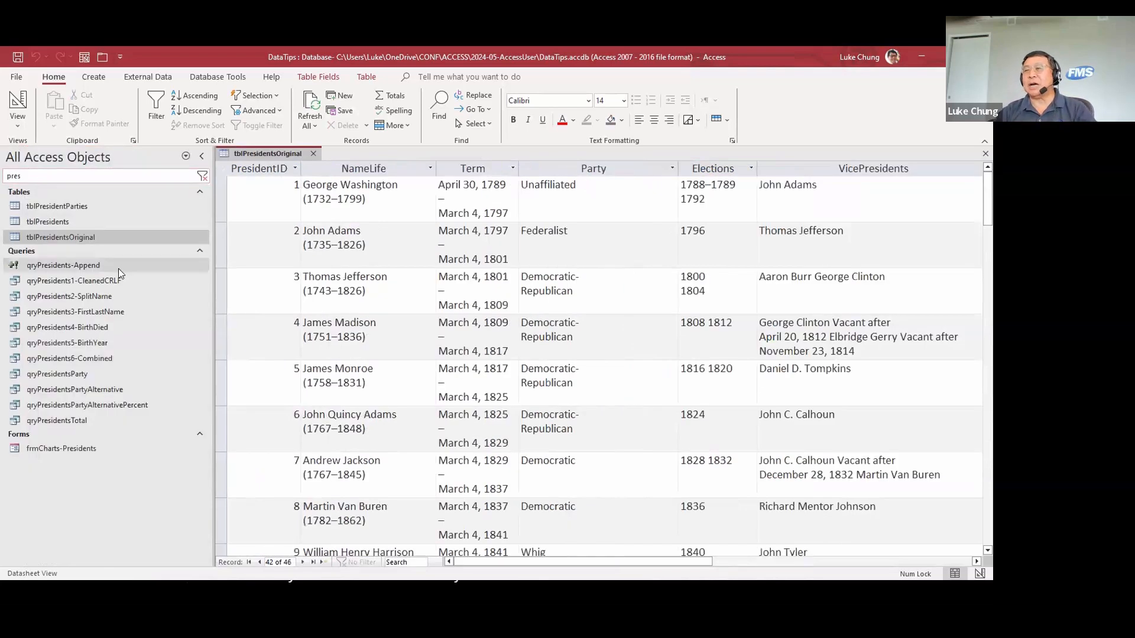
right_click(104, 280)
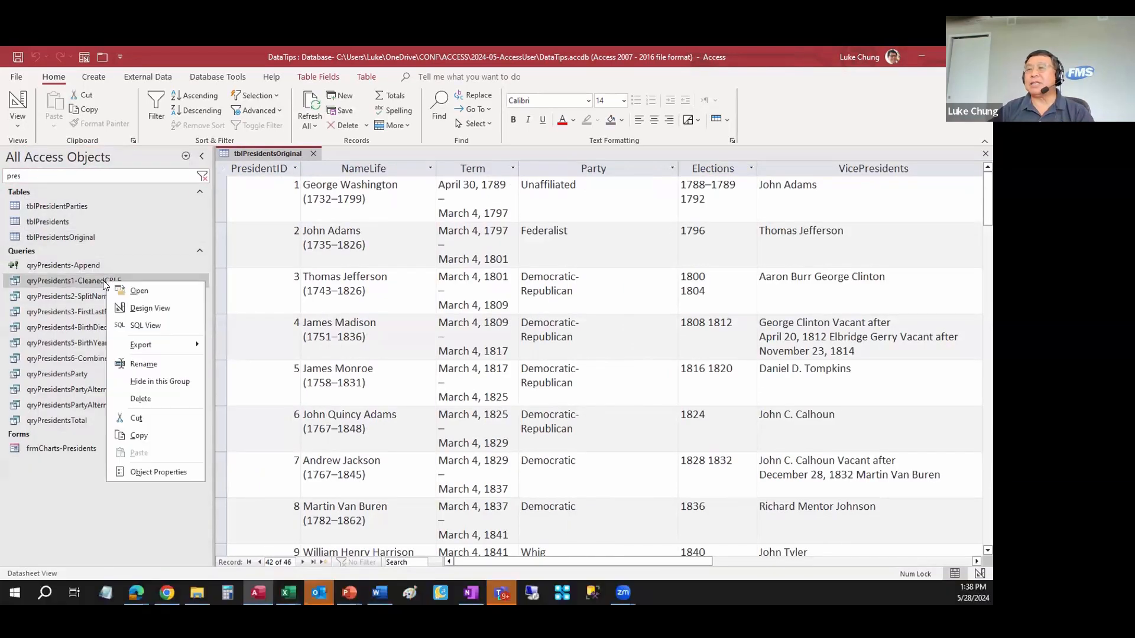
left_click(152, 312)
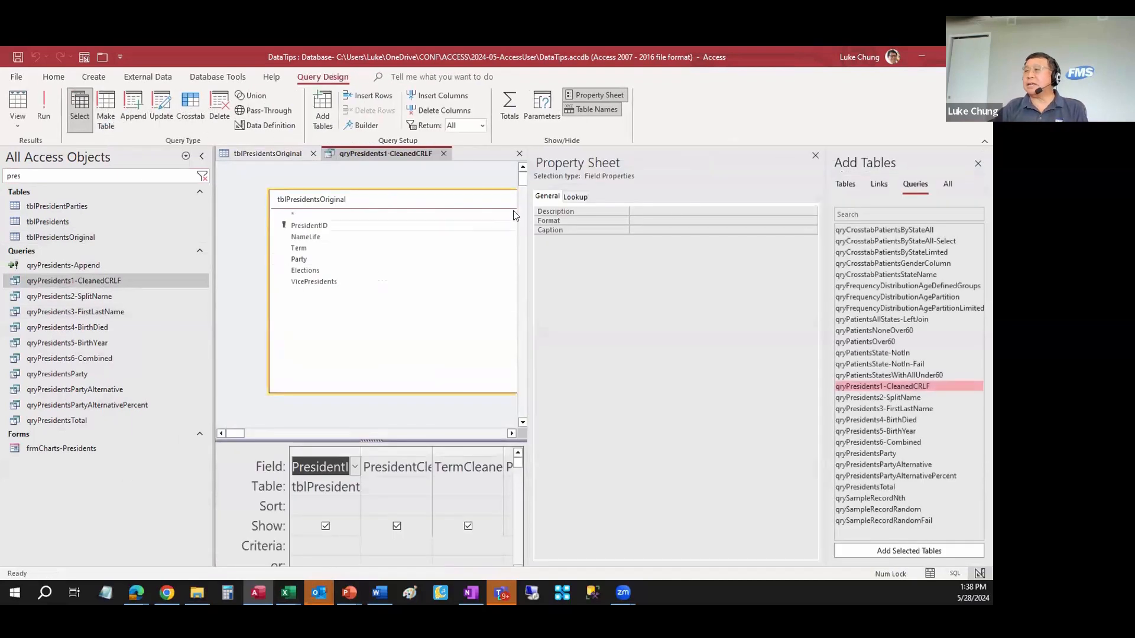
left_click(977, 164)
left_click(979, 157)
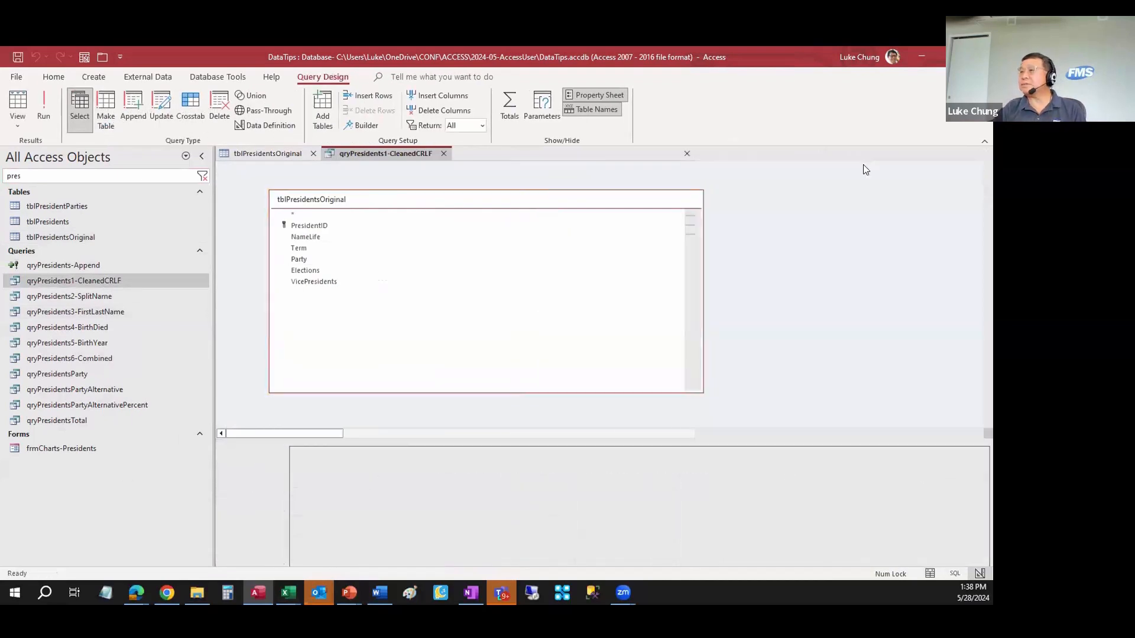
left_click(18, 104)
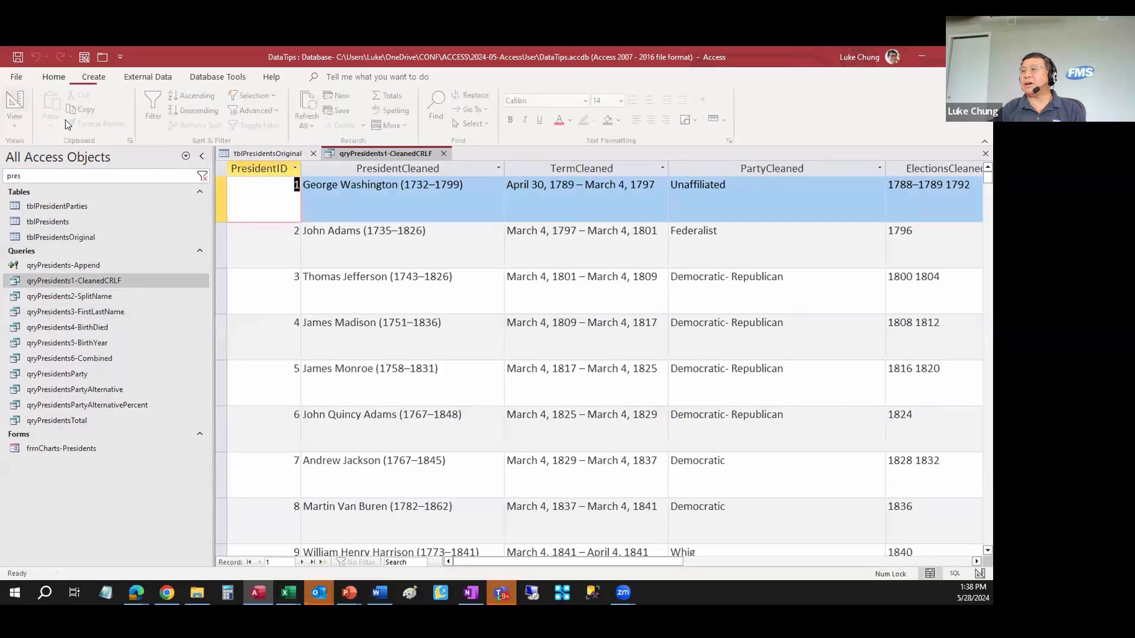
left_click(202, 156)
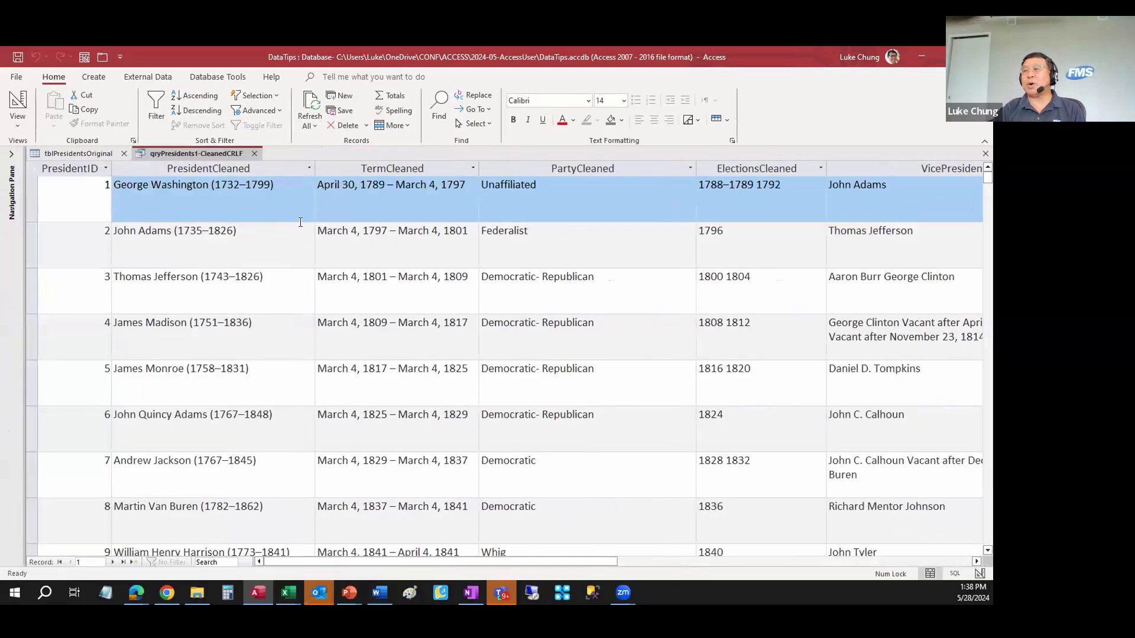
Step: Compare the first record's PresidentCleaned, TermCleaned and PartyCleaned values in qryPresidents1-CleanedCRLF with the original data in tblPresidentsOriginal
left_click(194, 190)
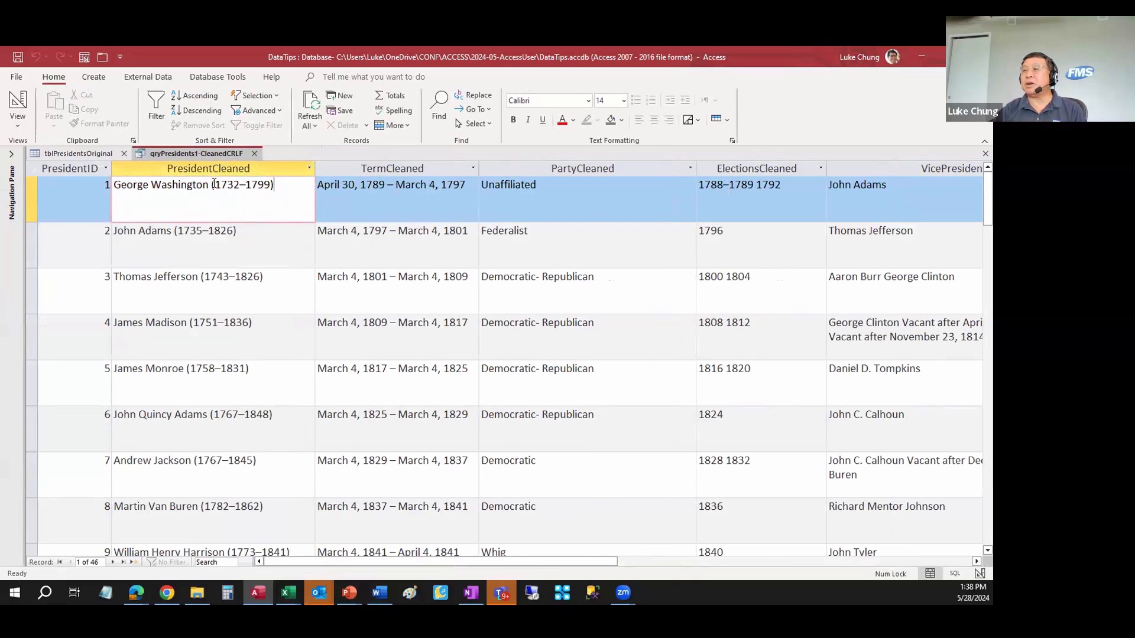
left_click(90, 151)
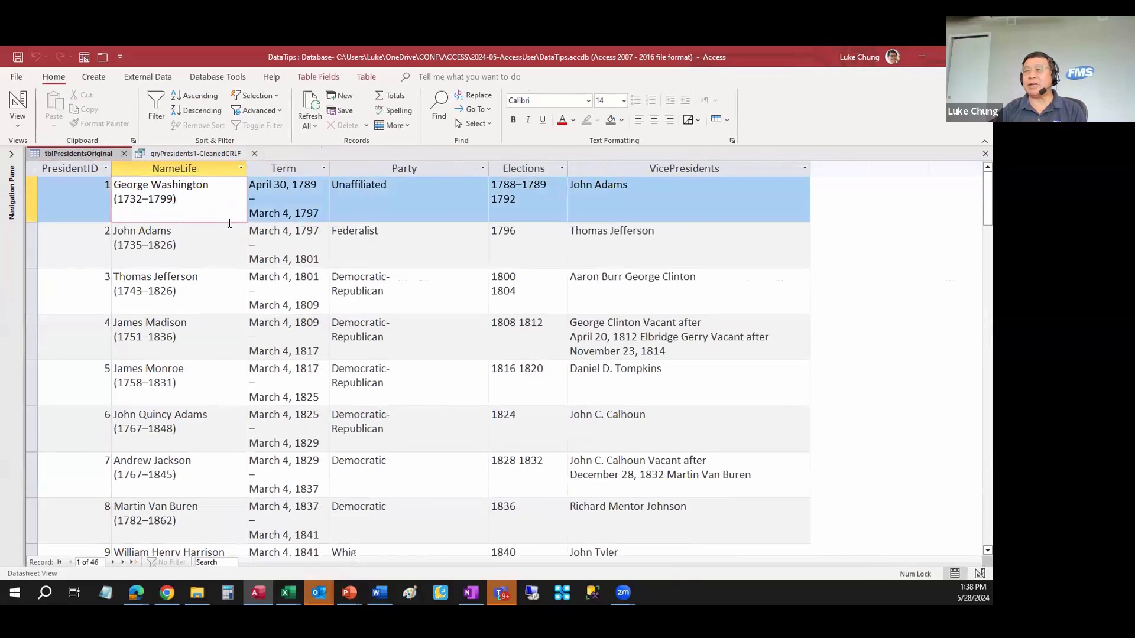
left_click(188, 153)
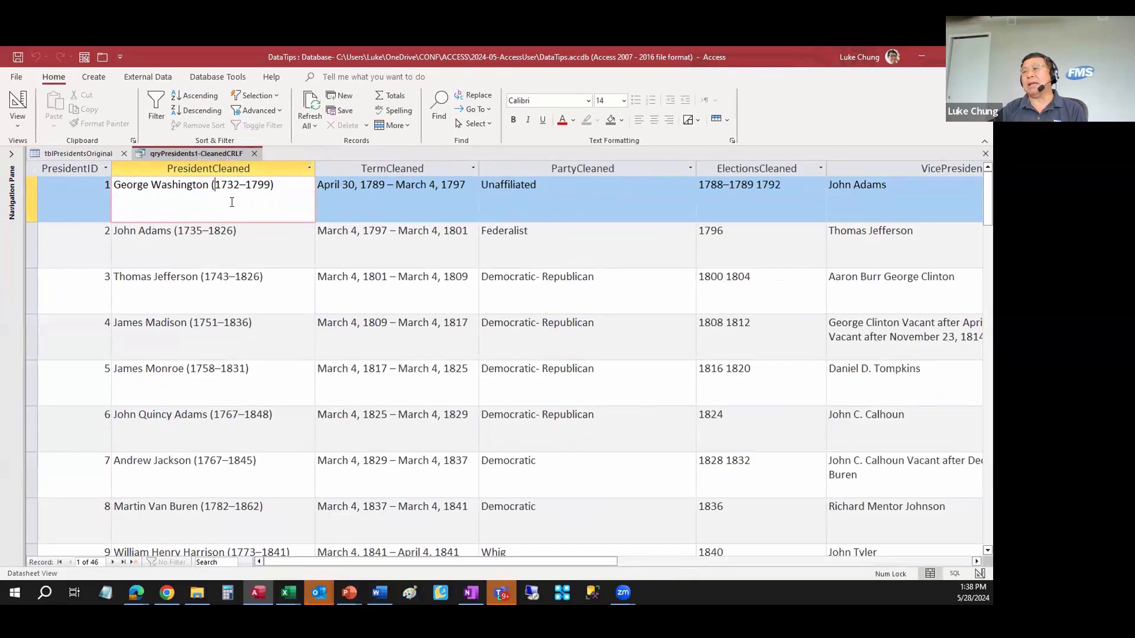
left_click(400, 195)
left_click(516, 201)
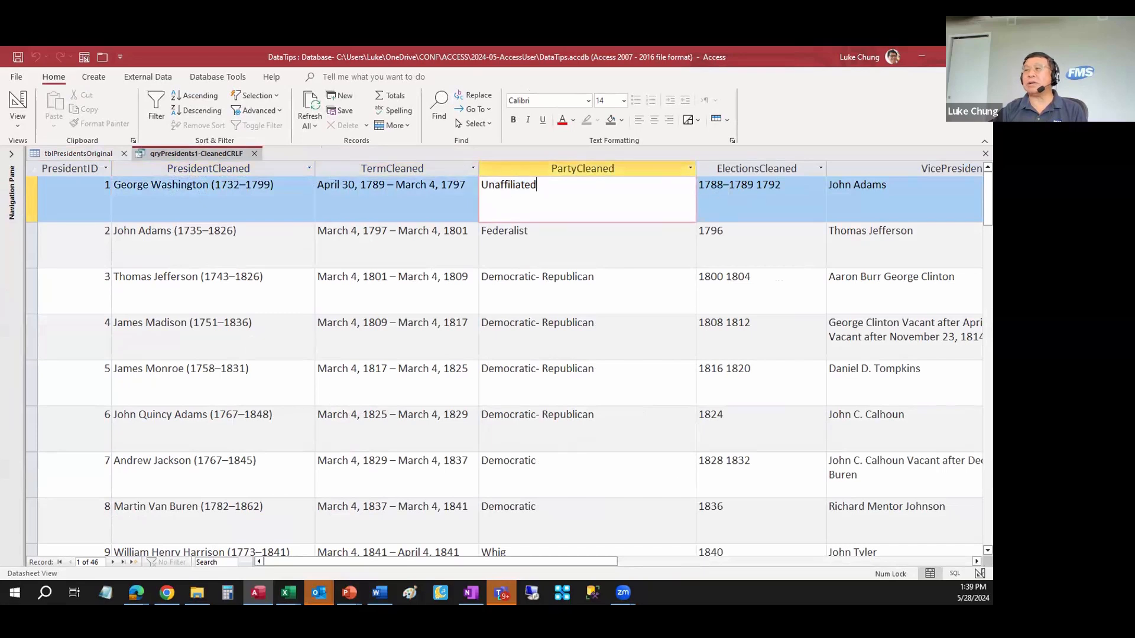
Step: Widen the PresidentCleaned column in the query design to read its full Replace expression, and return to the query results
right_click(206, 154)
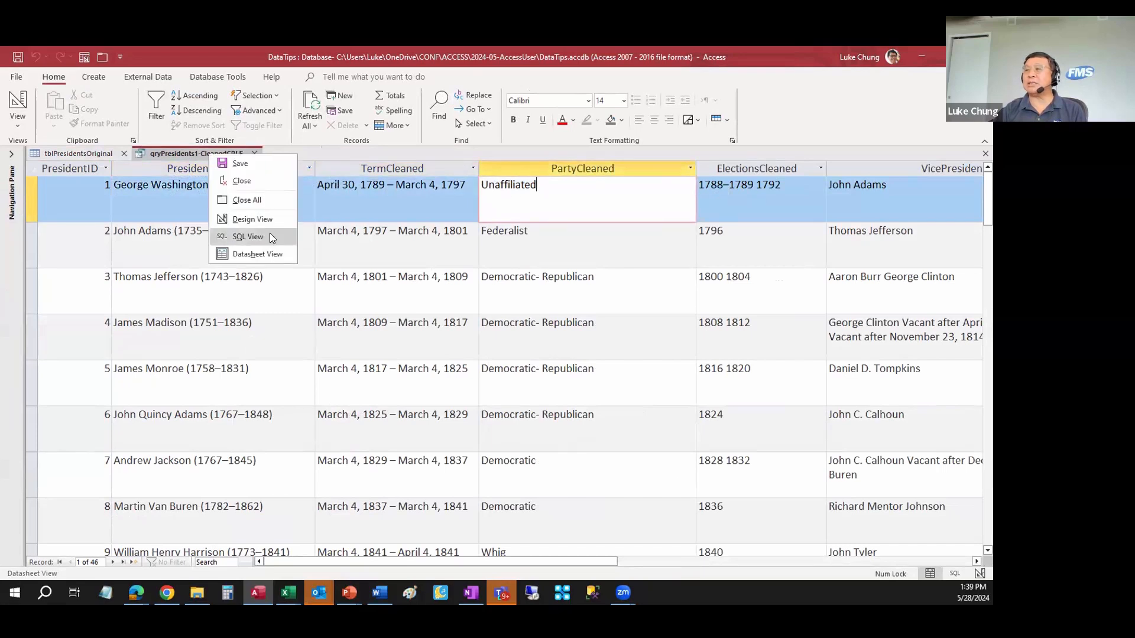
left_click(252, 219)
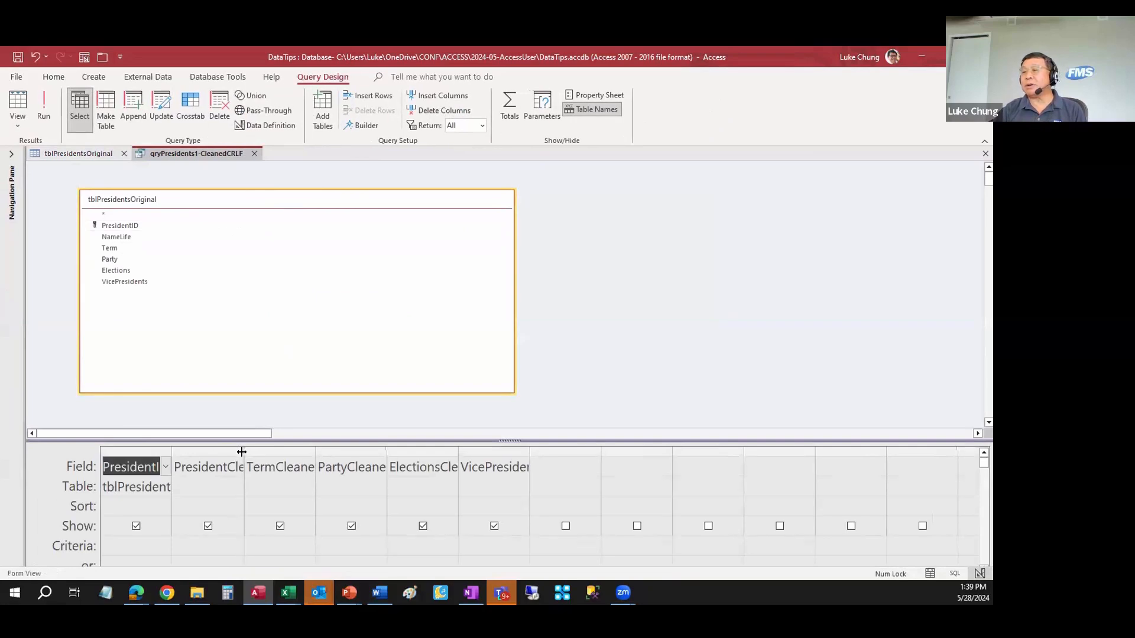
double_click(241, 450)
left_click(273, 479)
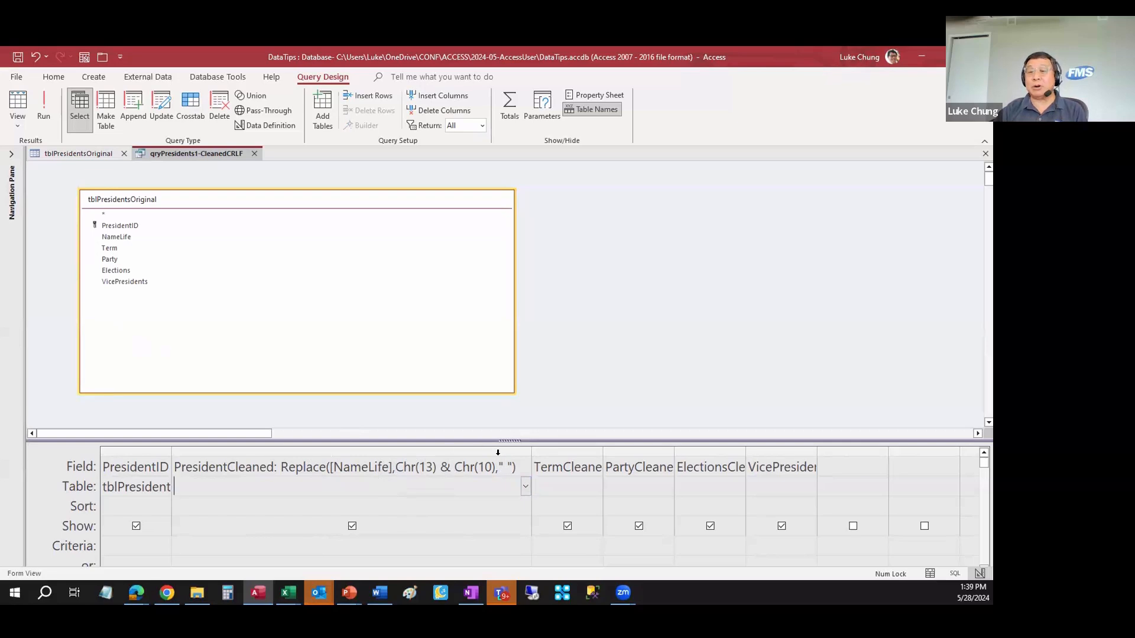
left_click(18, 103)
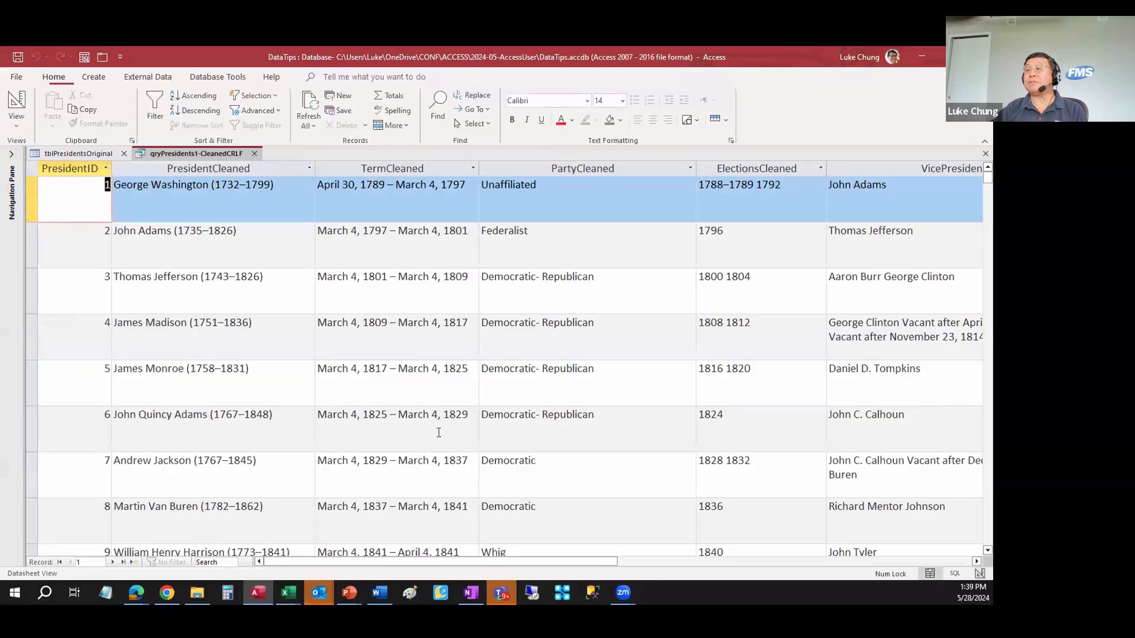
Step: Review the PresidentCleaned, TermCleaned and PartyCleaned columns and compare them with the corresponding fields in tblPresidentsOriginal
left_click(414, 204)
left_click(232, 167)
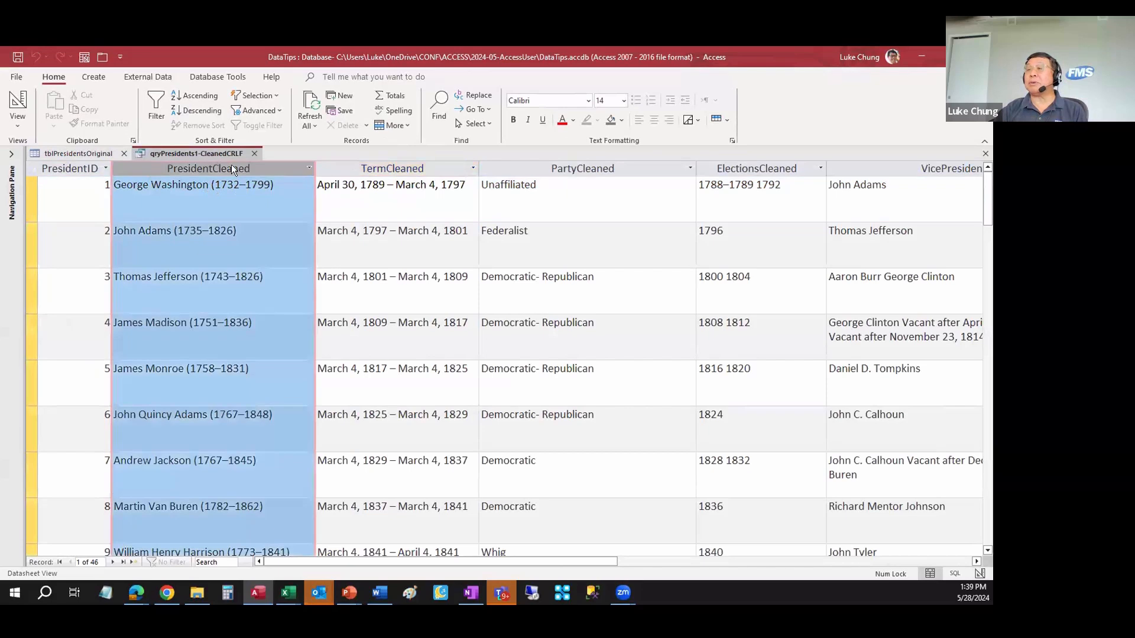
left_click(392, 169)
left_click(529, 168)
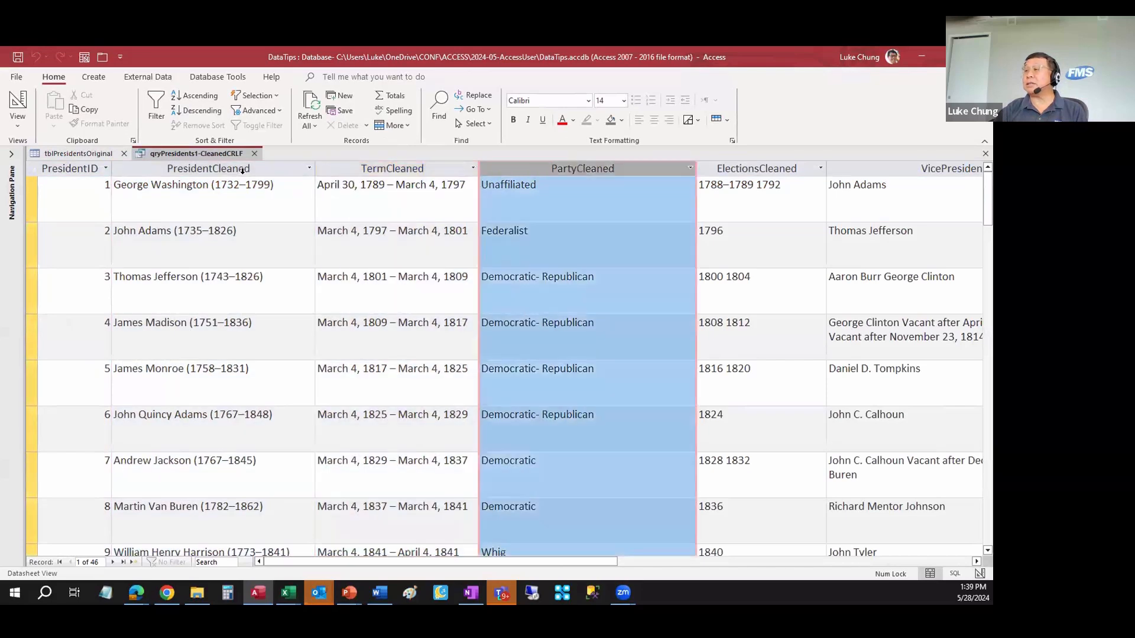
left_click(82, 153)
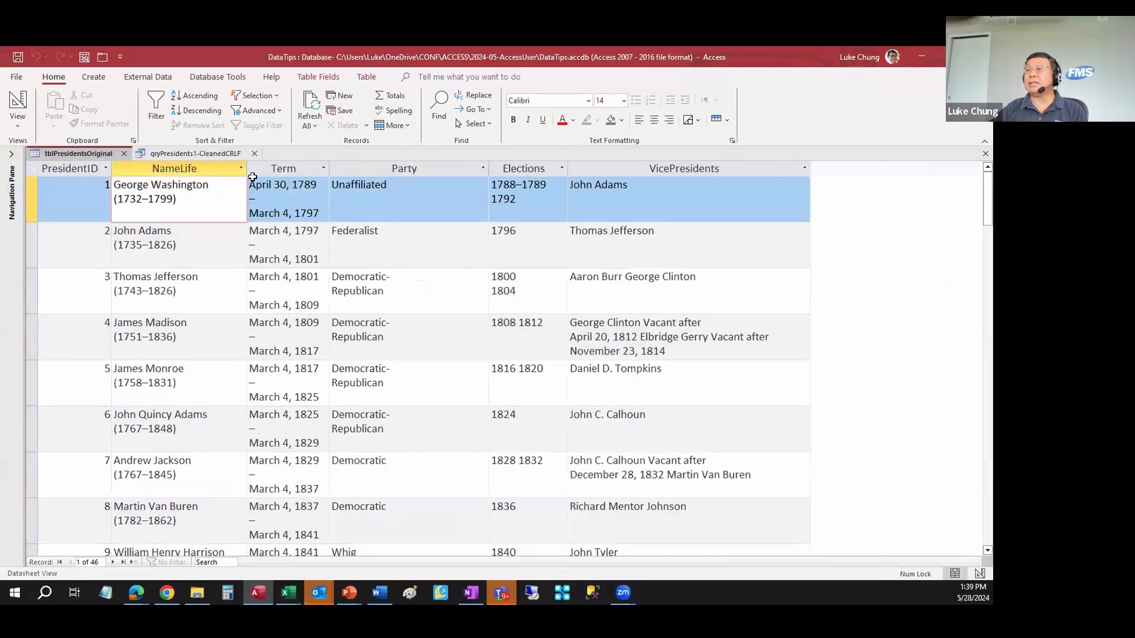
left_click(388, 184)
left_click(188, 152)
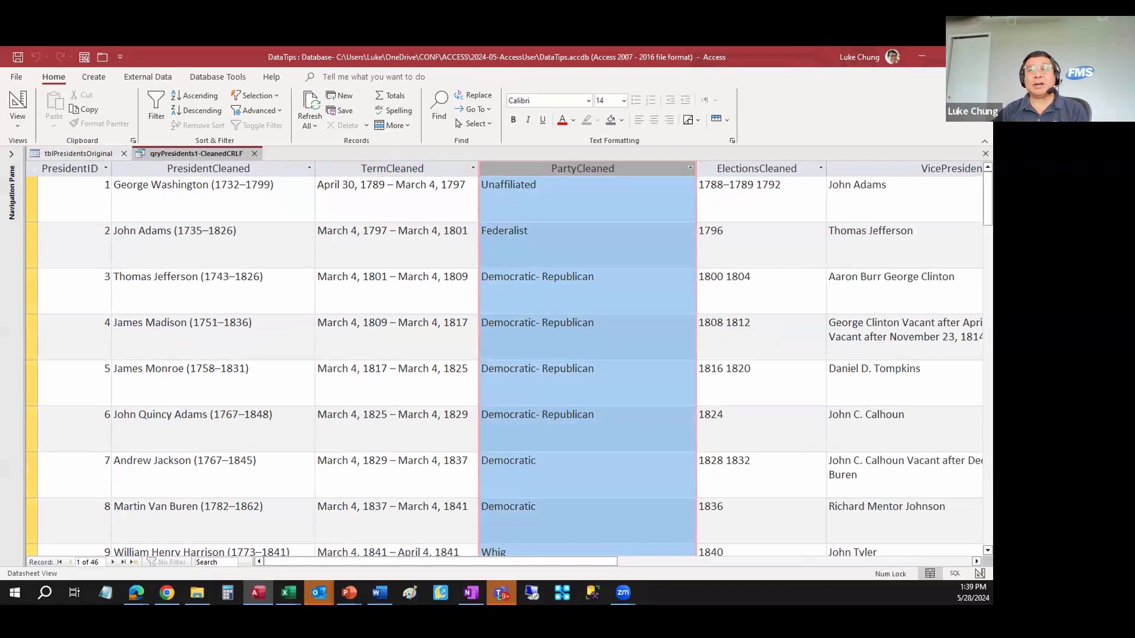
Step: Open qryPresidents2-SplitName in Design View and check which query it uses as its source
left_click(11, 189)
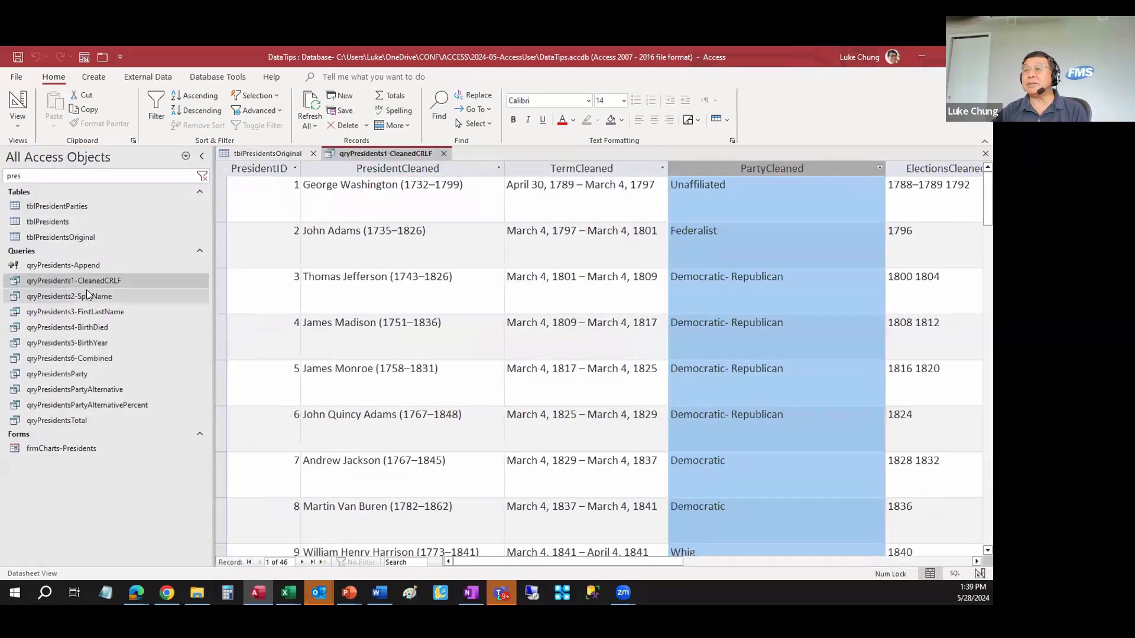
right_click(92, 297)
left_click(142, 322)
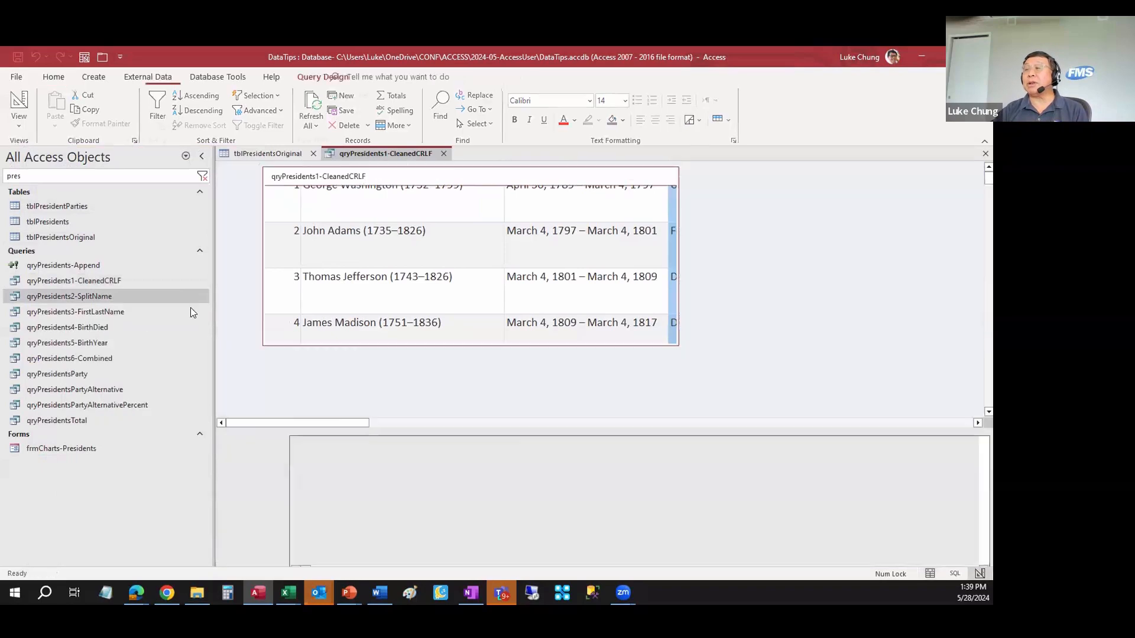
left_click(342, 177)
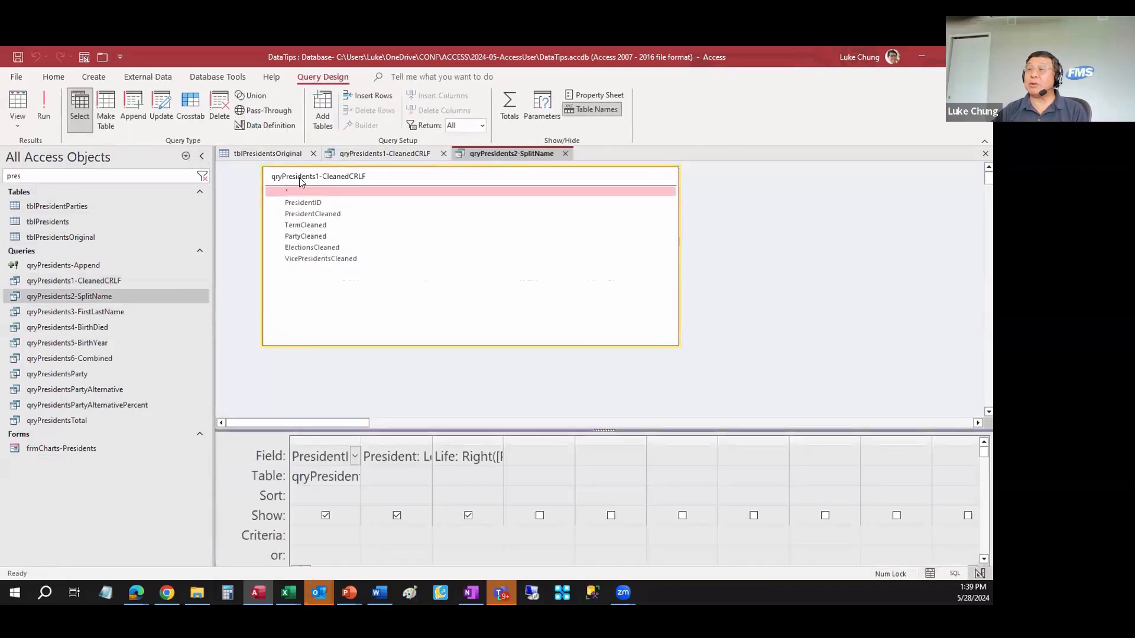
Step: Widen the President and Life columns of qryPresidents2-SplitName to show their expressions, and display the query results
left_click(429, 435)
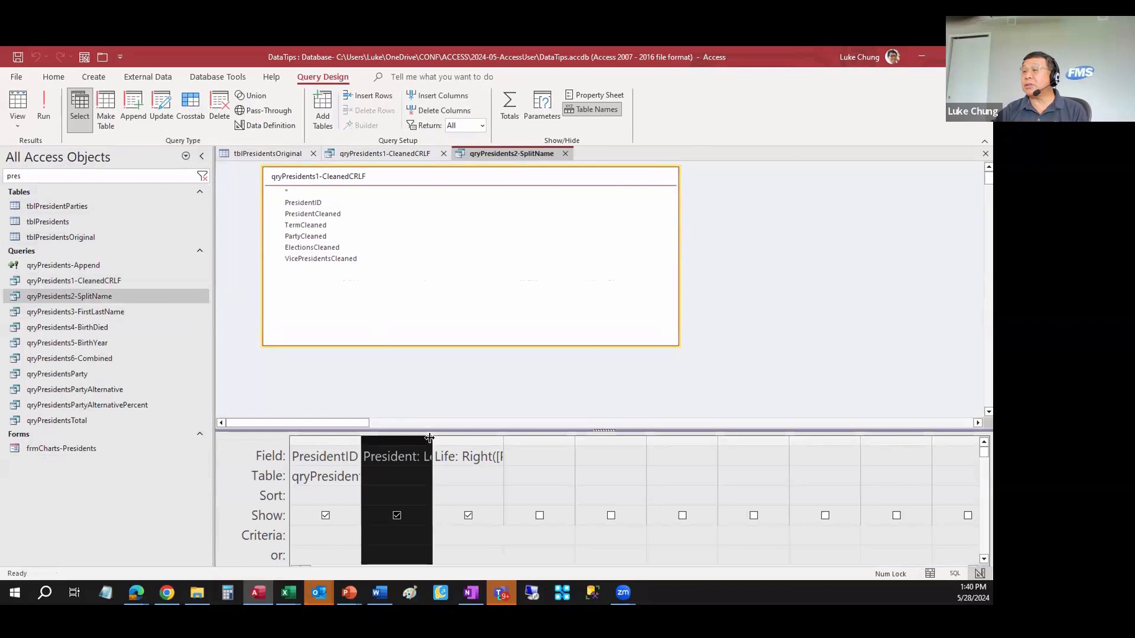
double_click(432, 438)
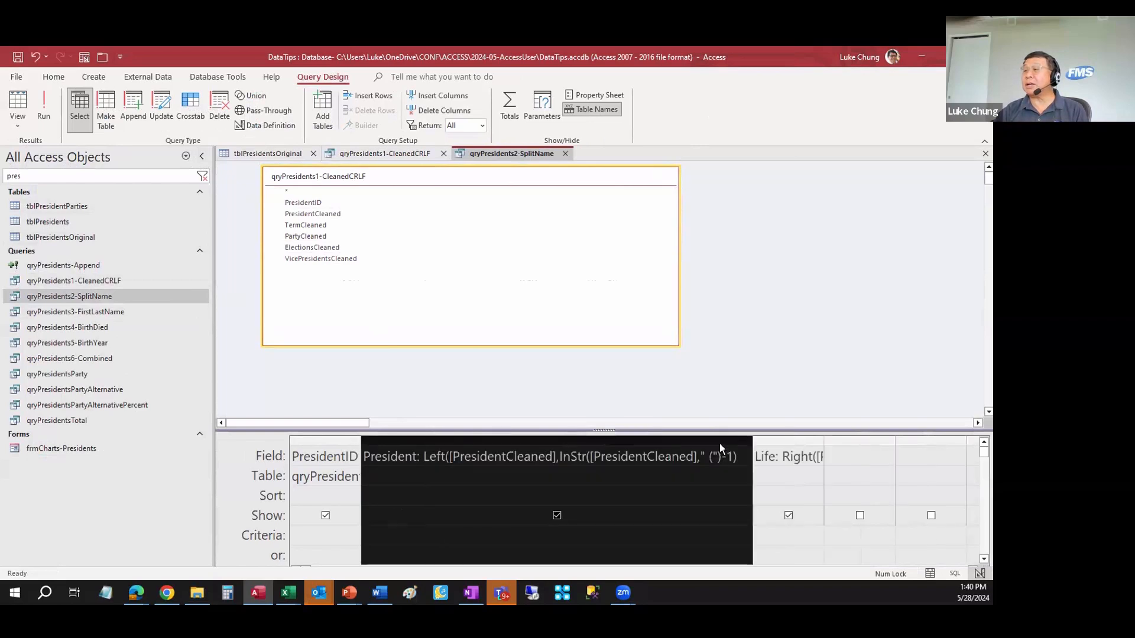
left_click(821, 437)
double_click(822, 436)
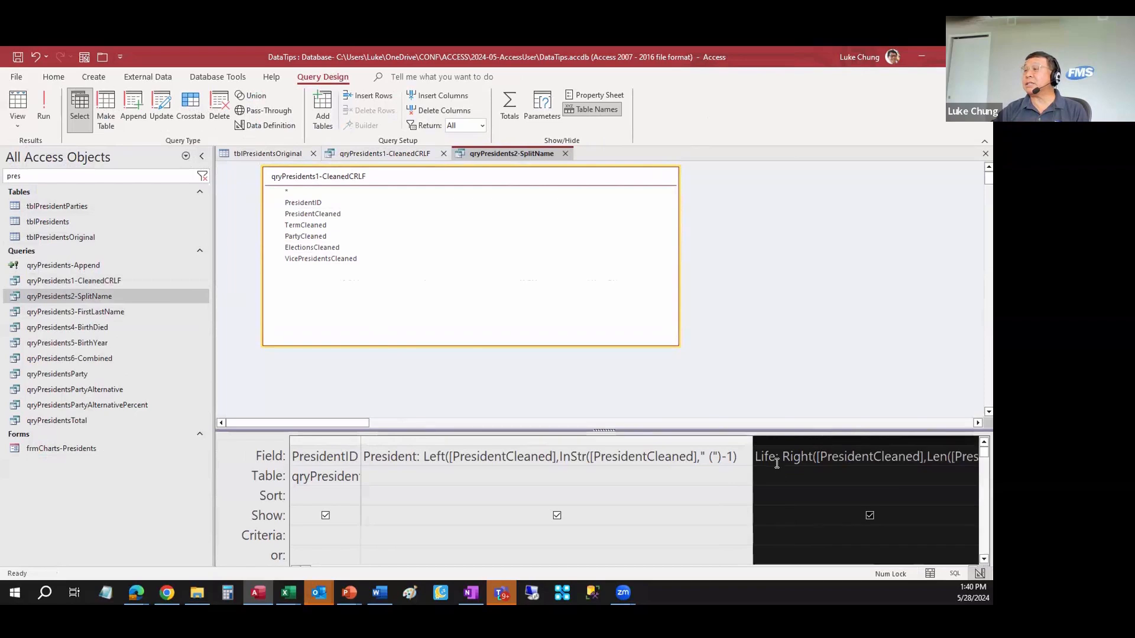
left_click(771, 473)
left_click(17, 102)
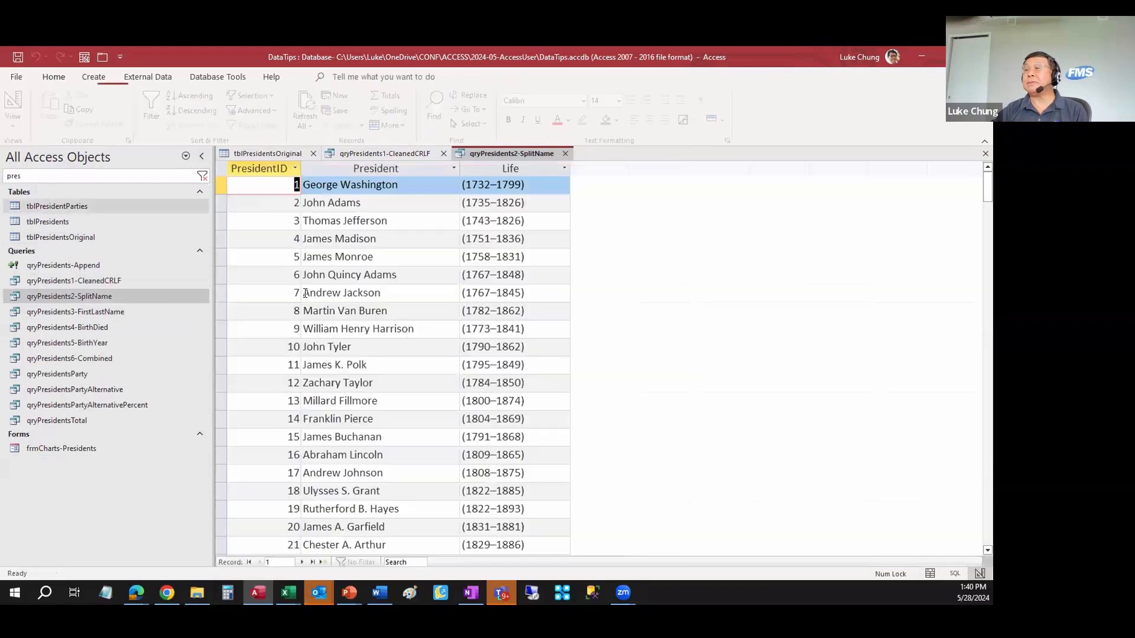
Step: Compare the split President and Life columns with PresidentCleaned in qryPresidents1-CleanedCRLF, and browse the split records through to the last president
left_click(373, 152)
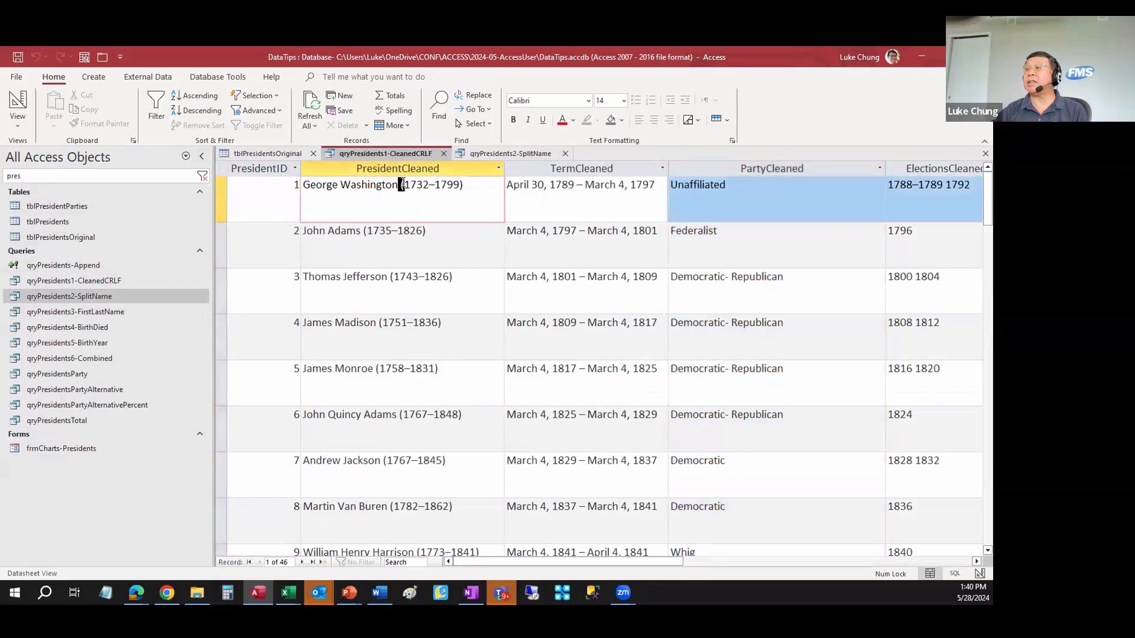
left_click(399, 185)
left_click(473, 155)
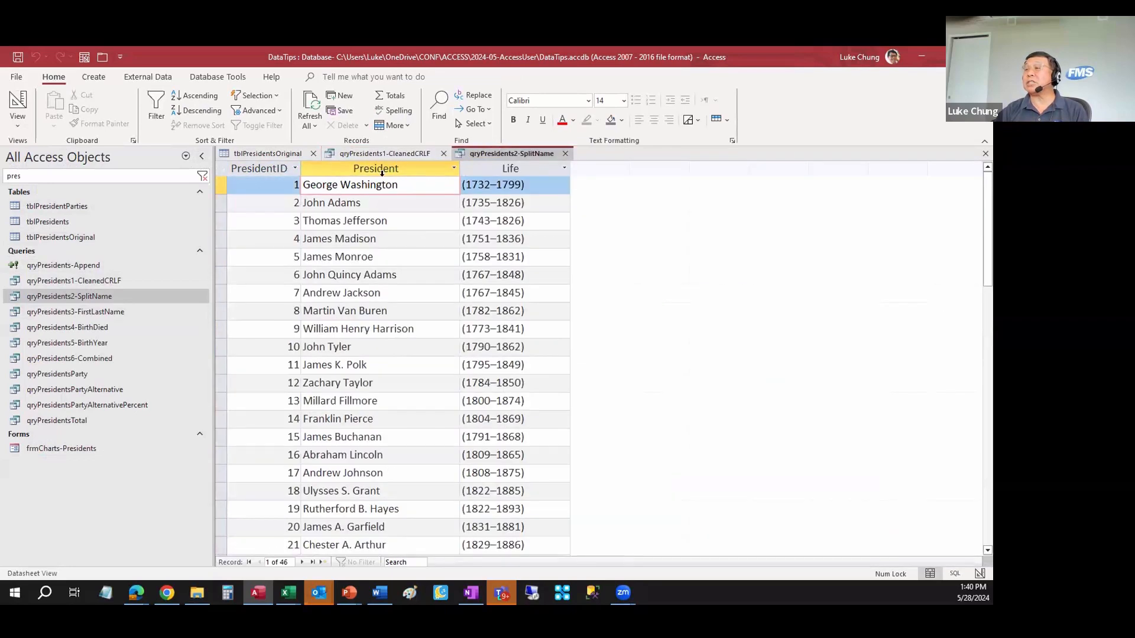
scroll(370, 288, "down", 11)
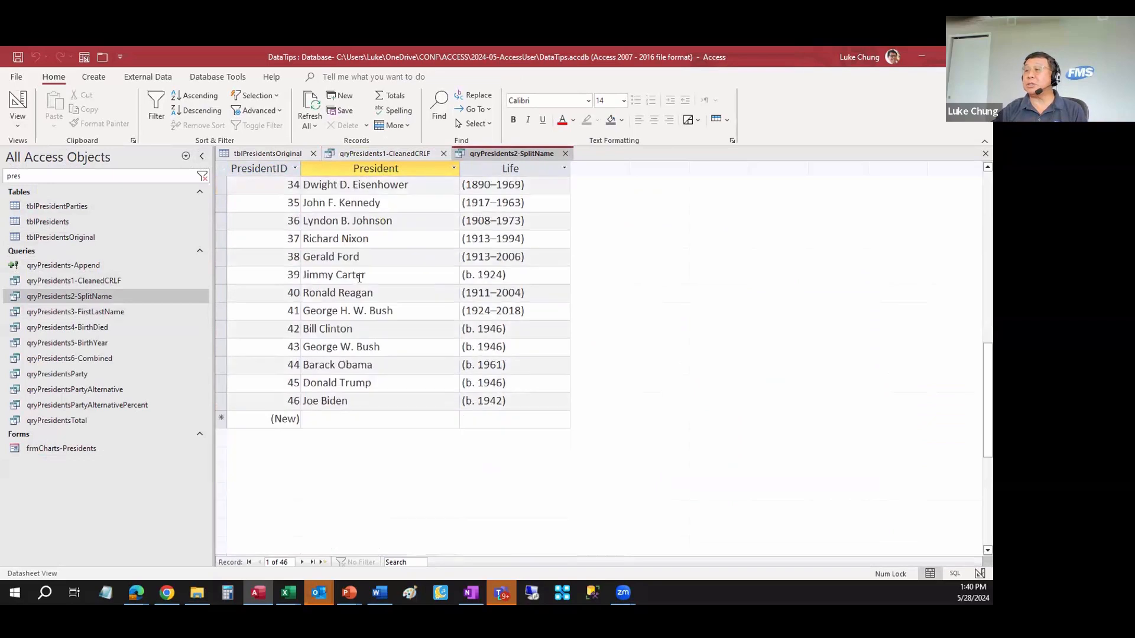
scroll(377, 455, "up", 2)
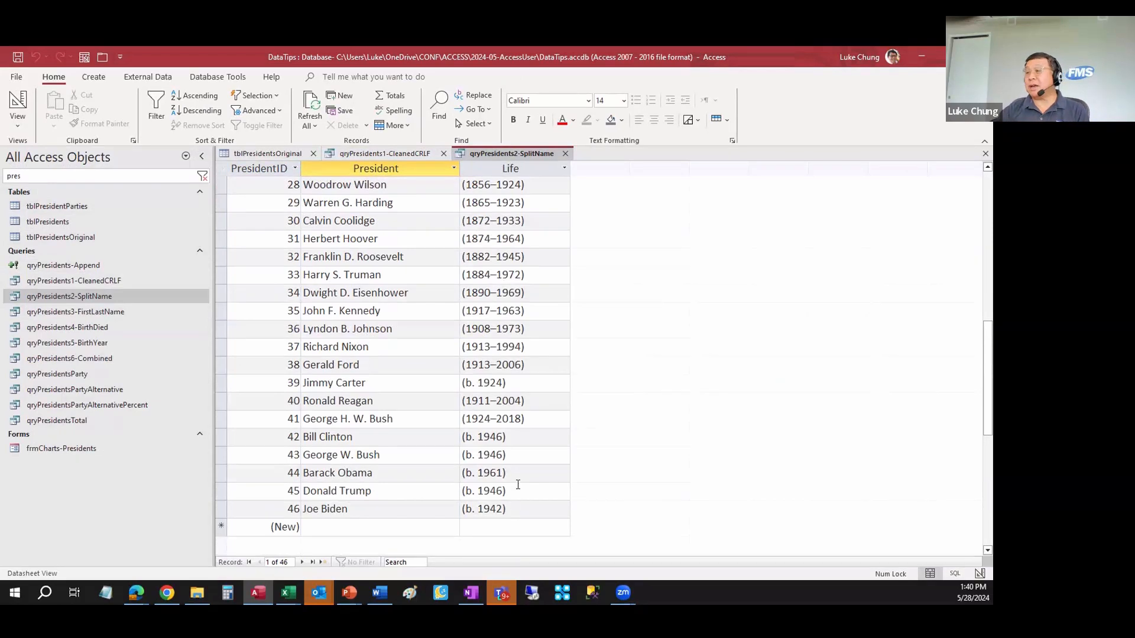
Step: Open qryPresidents3-FirstLastName in Design View, widen the FirstName and LastName columns to read their expressions, and display the query results
left_click(132, 315)
right_click(130, 314)
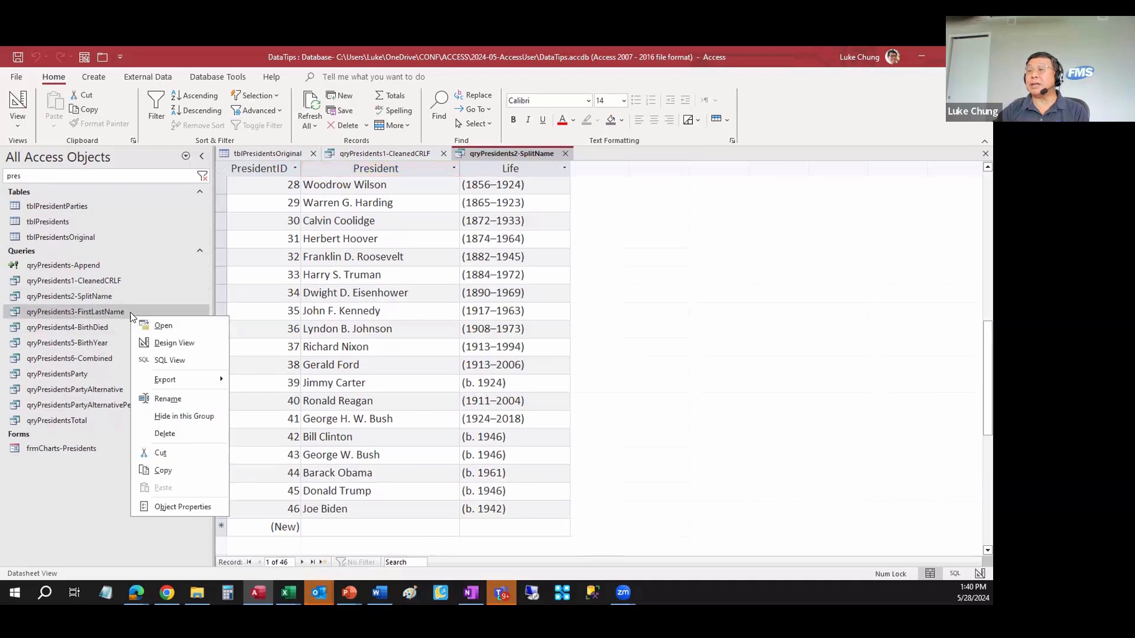
left_click(189, 344)
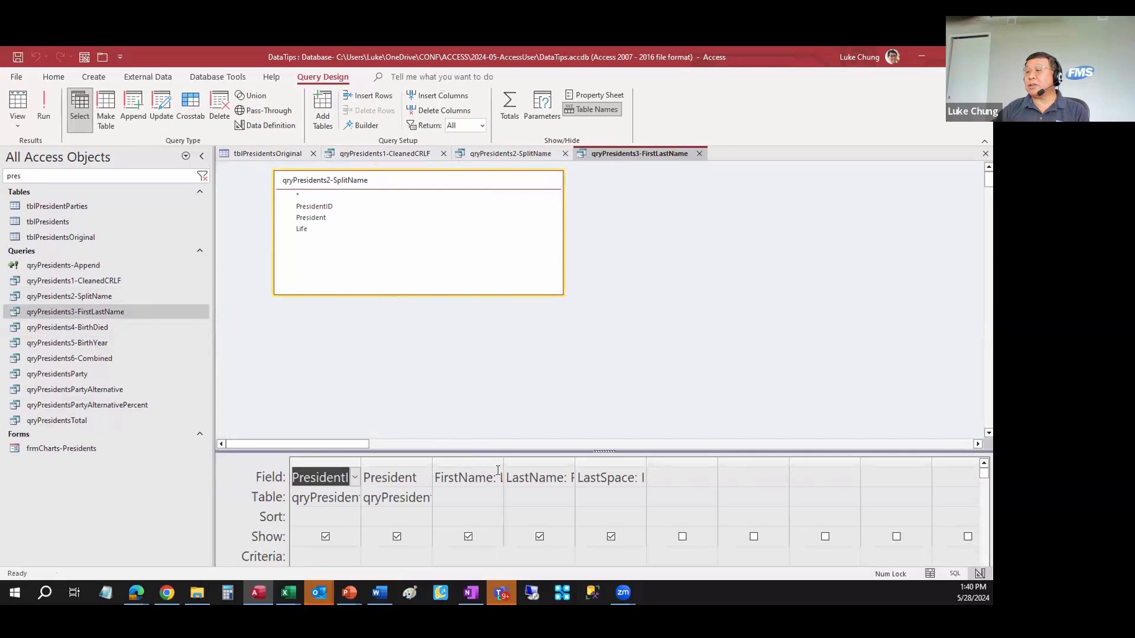
left_click_drag(473, 459, 571, 461)
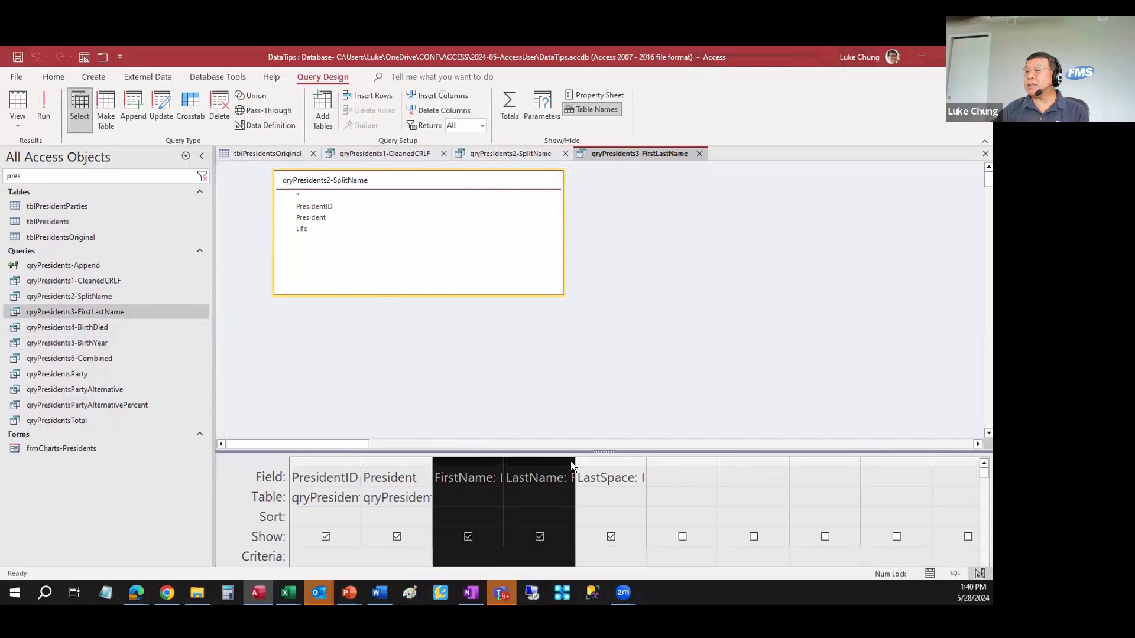
double_click(572, 461)
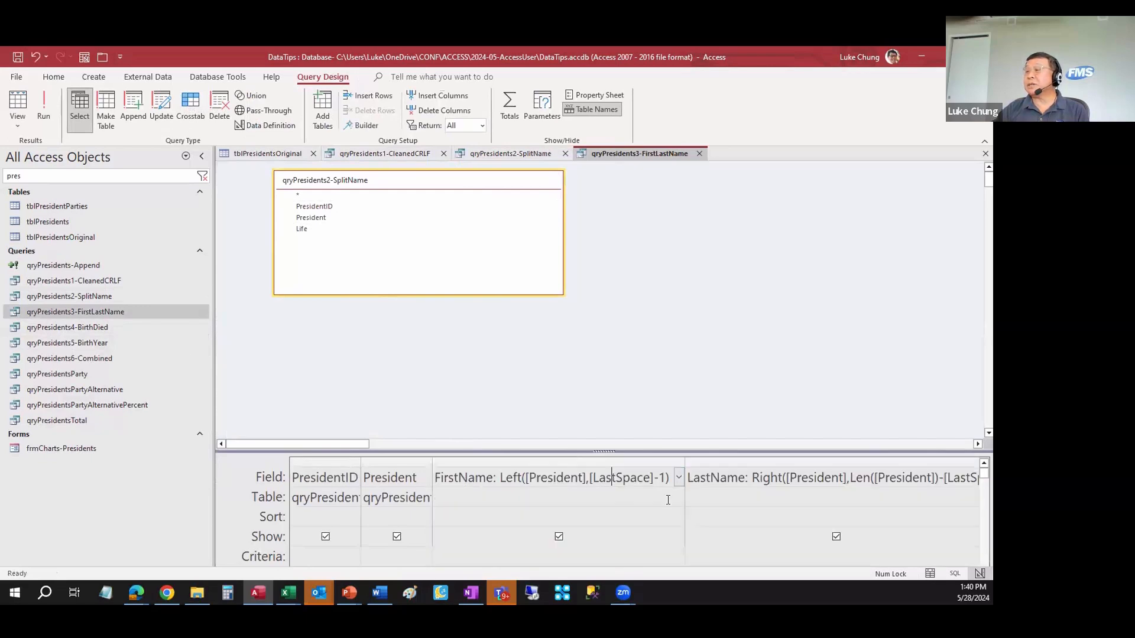
left_click(17, 104)
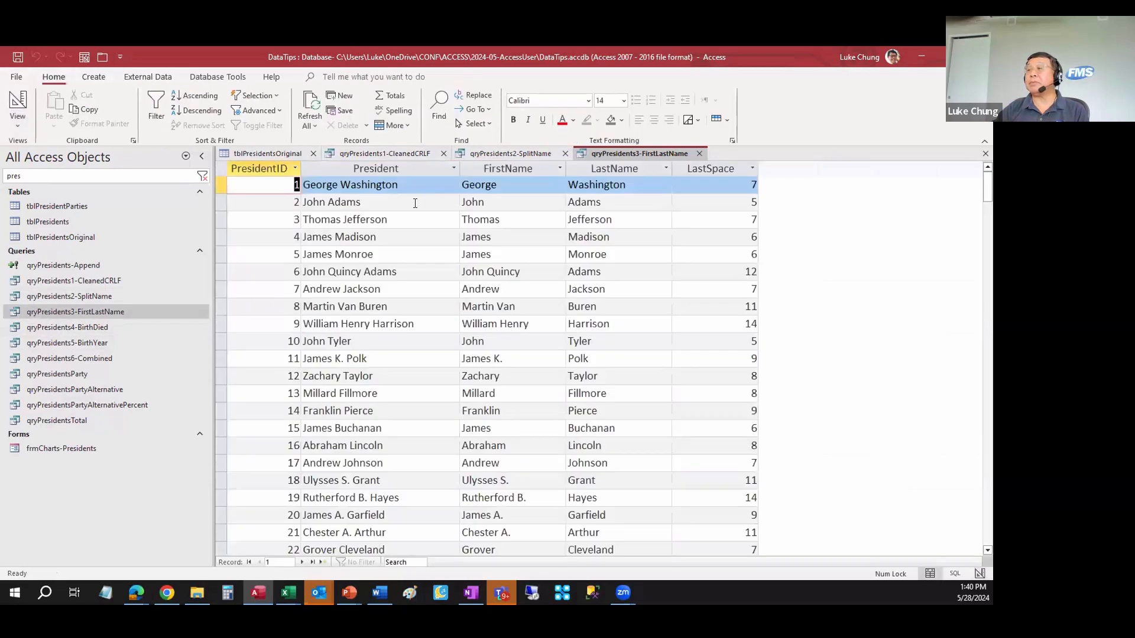
Step: Compare the President, FirstName, LastName and LastSpace values in the qryPresidents3-FirstLastName results, starting with the first president
left_click(374, 170)
left_click(339, 185)
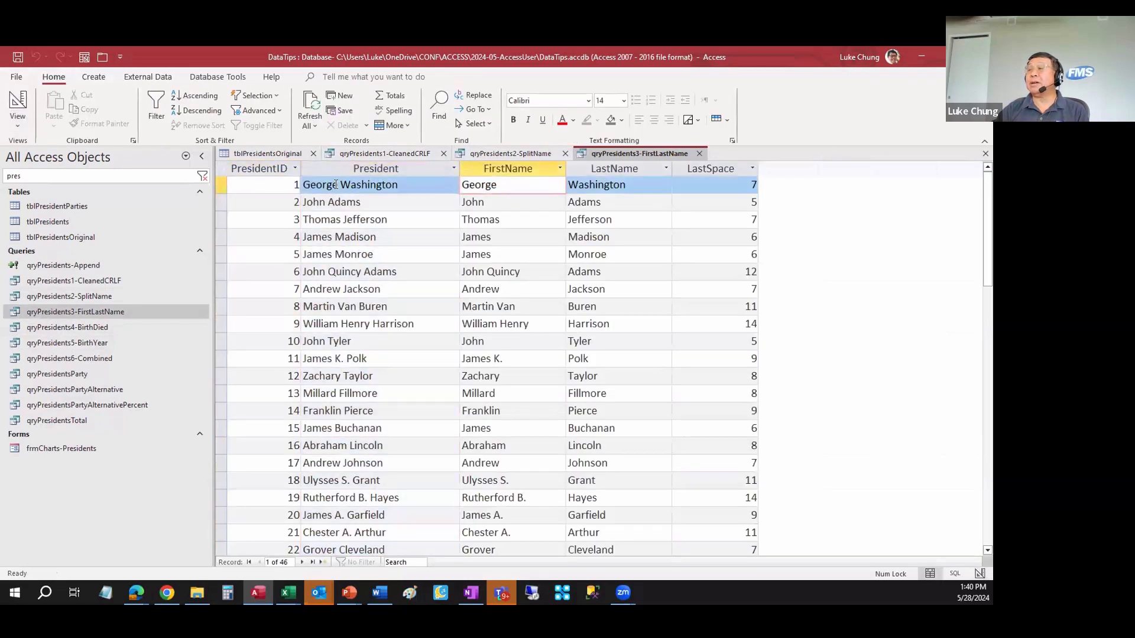
left_click(340, 185)
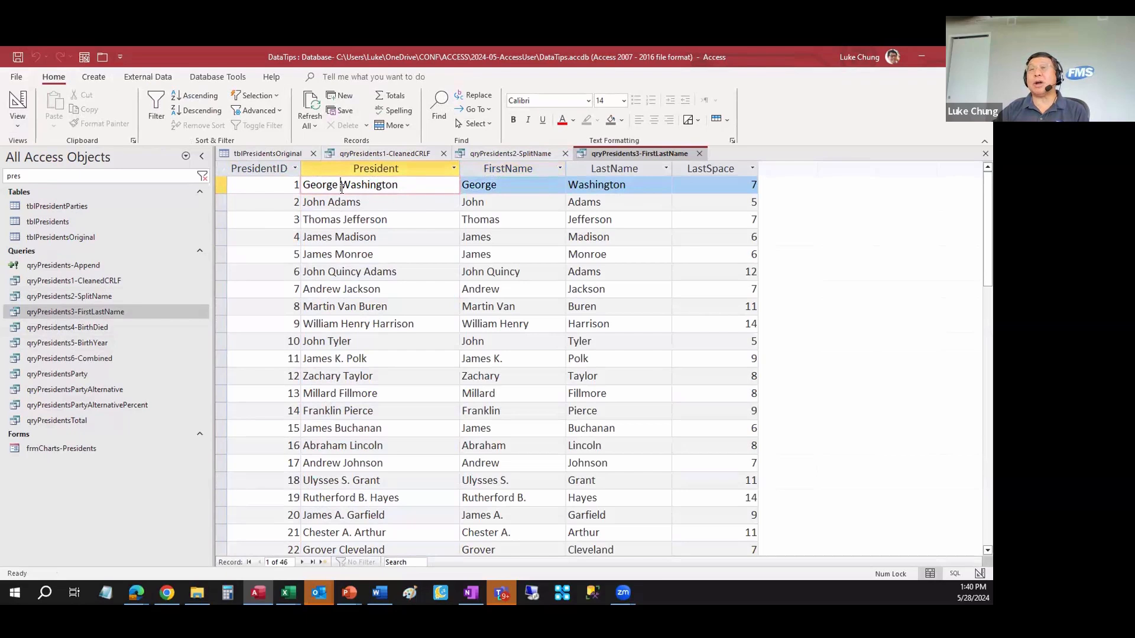
left_click_drag(341, 187, 404, 186)
left_click(606, 190)
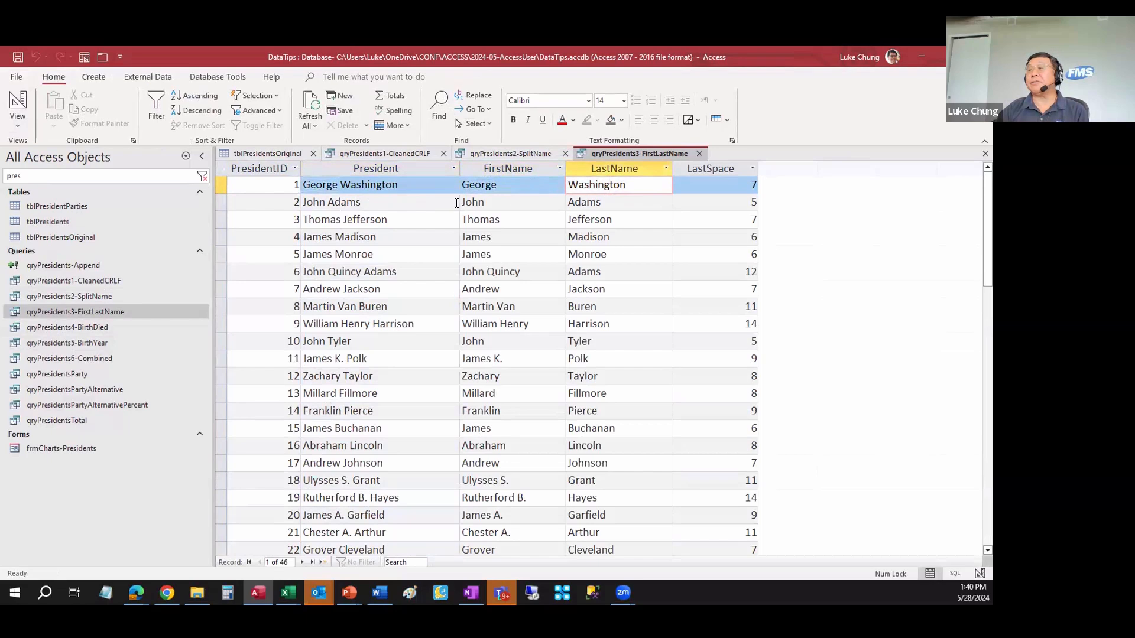
left_click(516, 204)
scroll(542, 311, "down", 1)
scroll(538, 316, "up", 1)
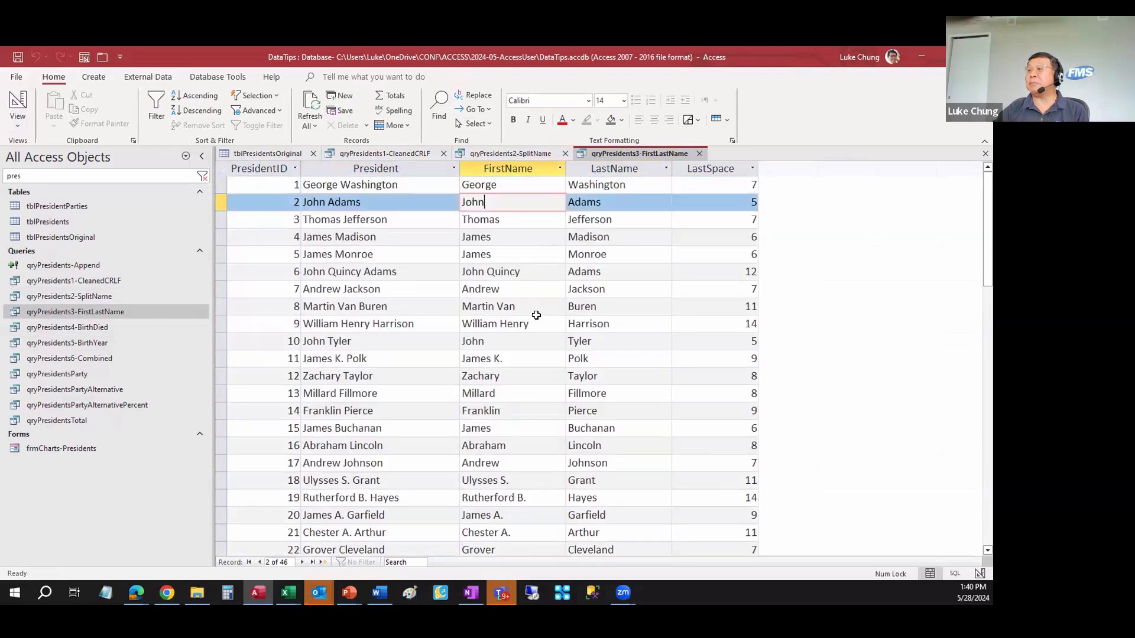
scroll(526, 313, "down", 10)
scroll(520, 312, "up", 10)
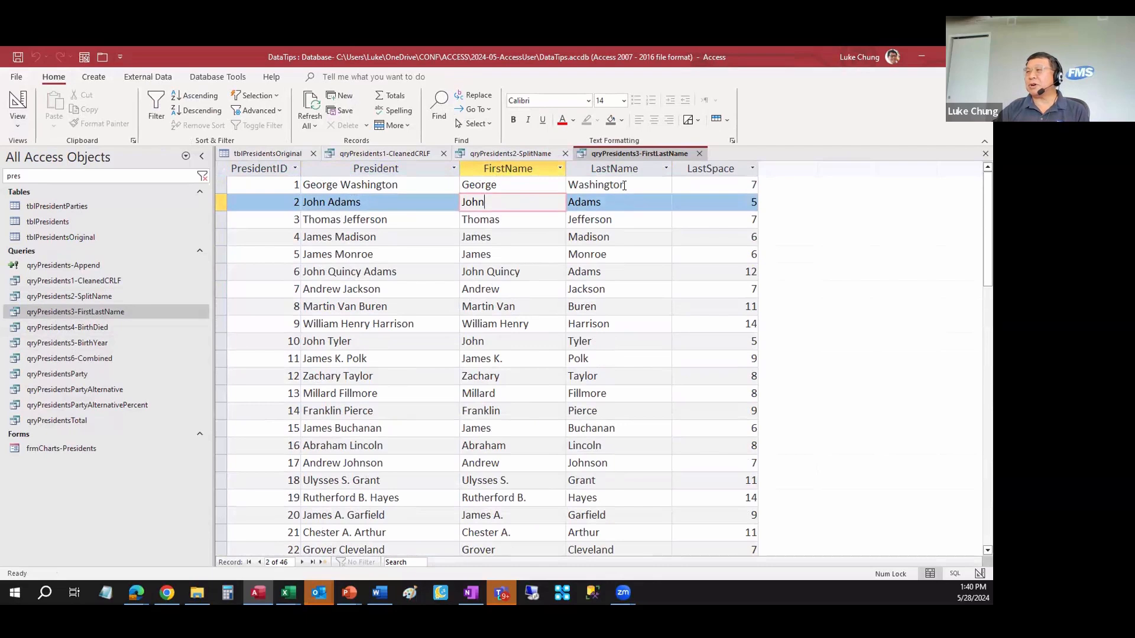
left_click(741, 190)
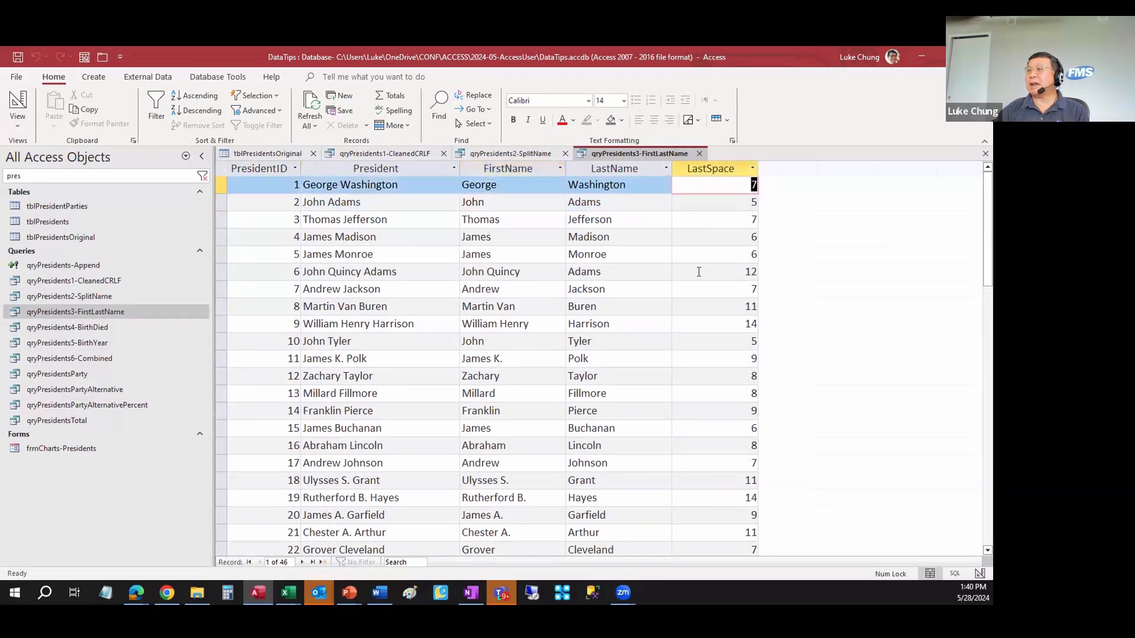
Step: Return qryPresidents3-FirstLastName to Design View and widen the LastSpace column to read its full InStrRev expression
left_click(18, 101)
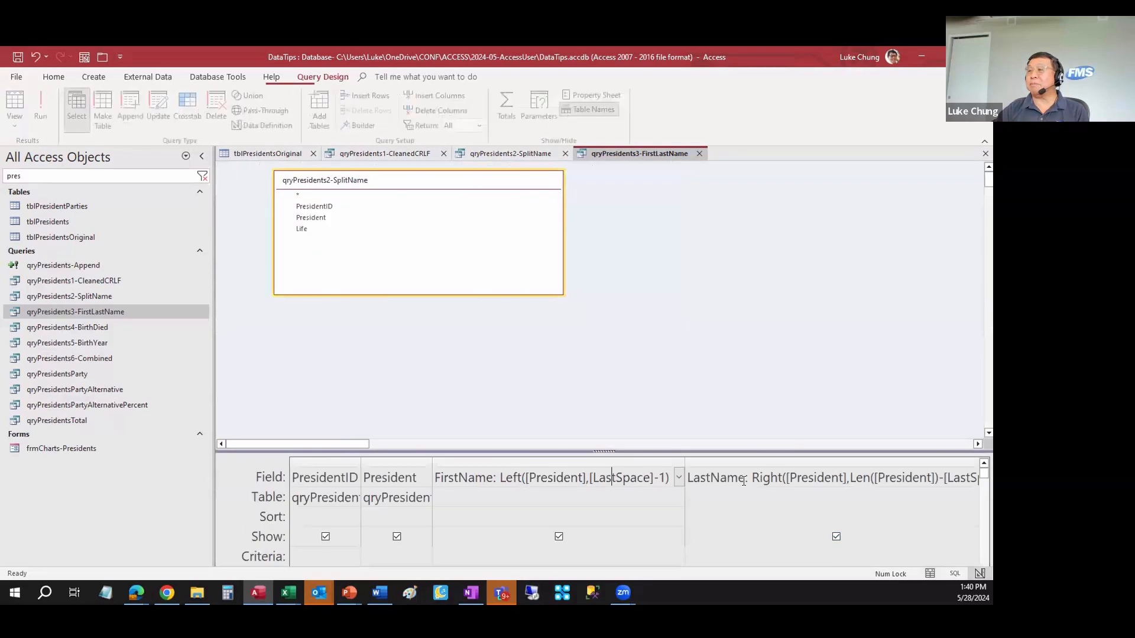
left_click(778, 500)
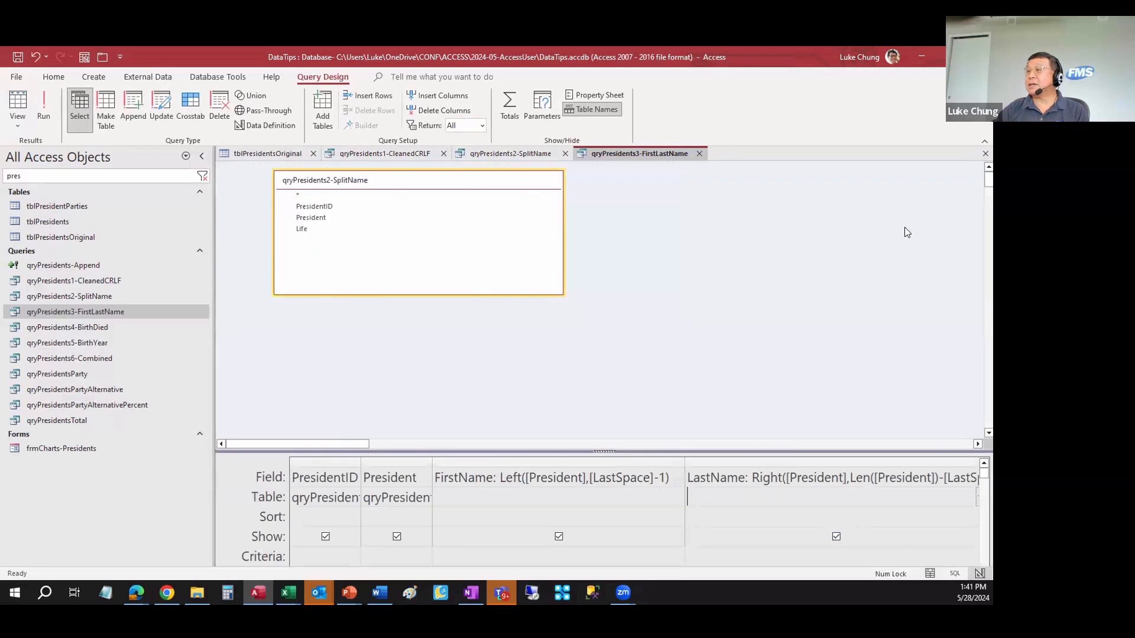
left_click(747, 479)
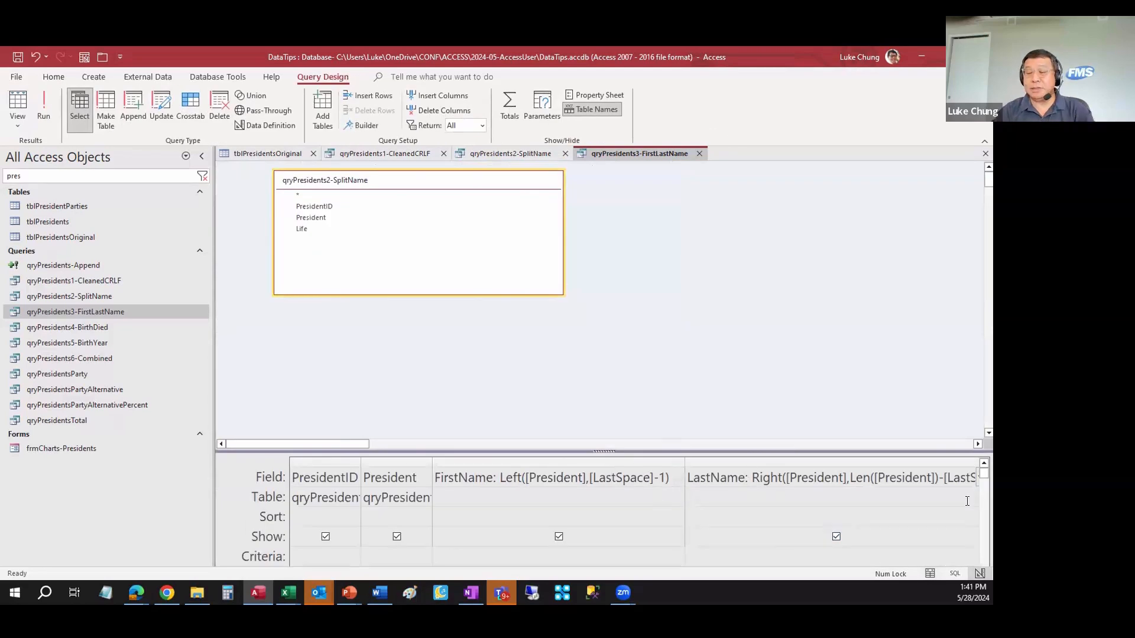
key("Tab")
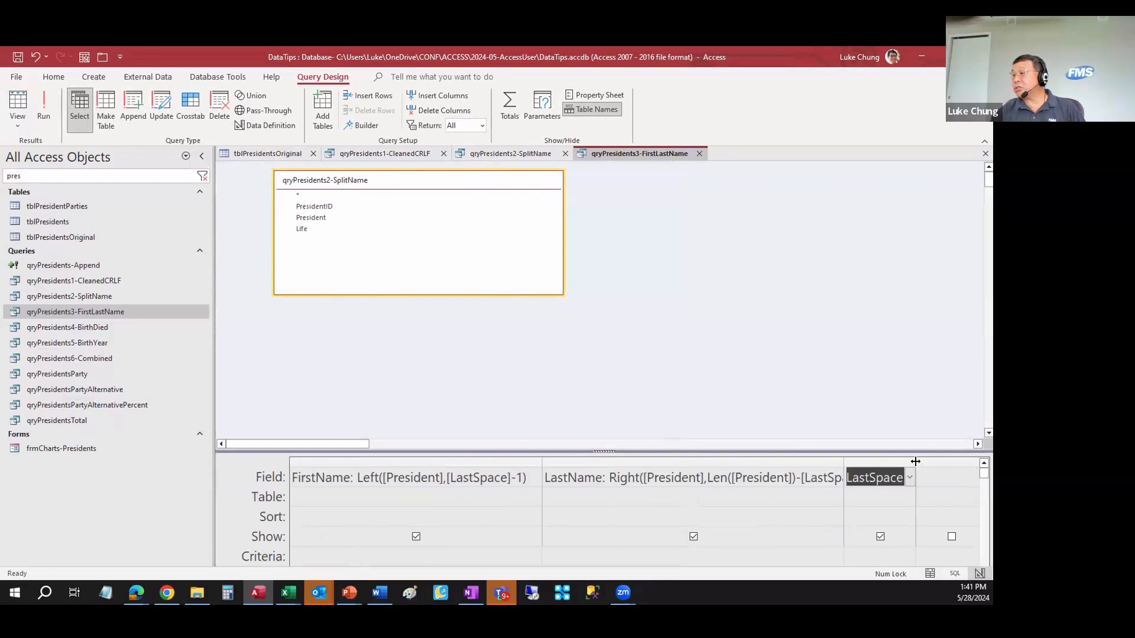
double_click(915, 463)
left_click(970, 498)
key("Up")
key("Tab")
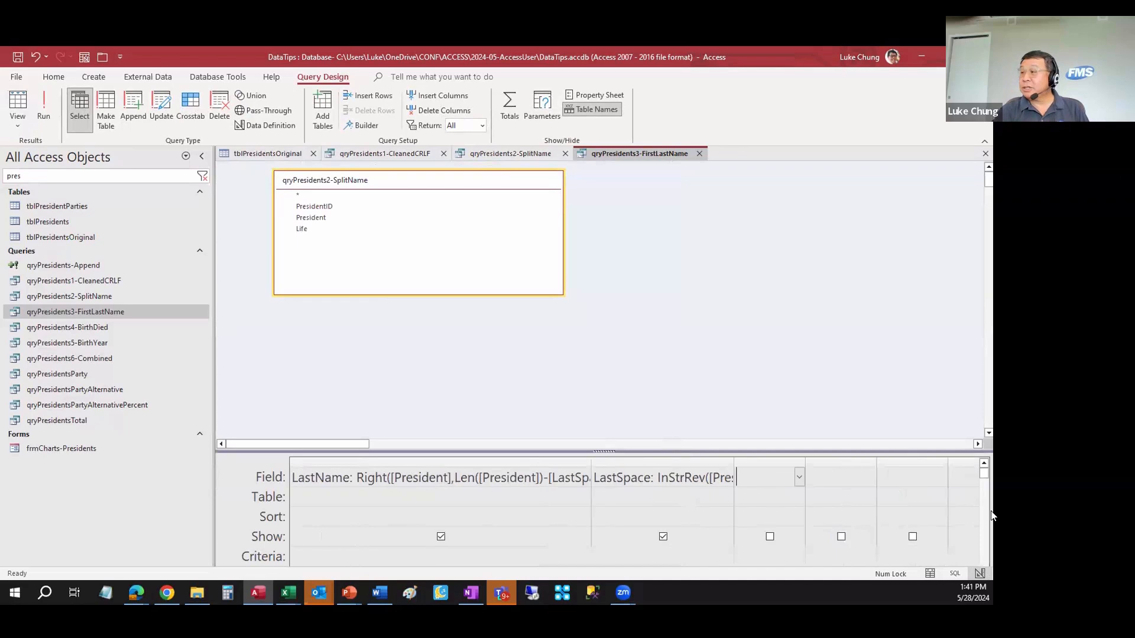
double_click(734, 457)
left_click(779, 477)
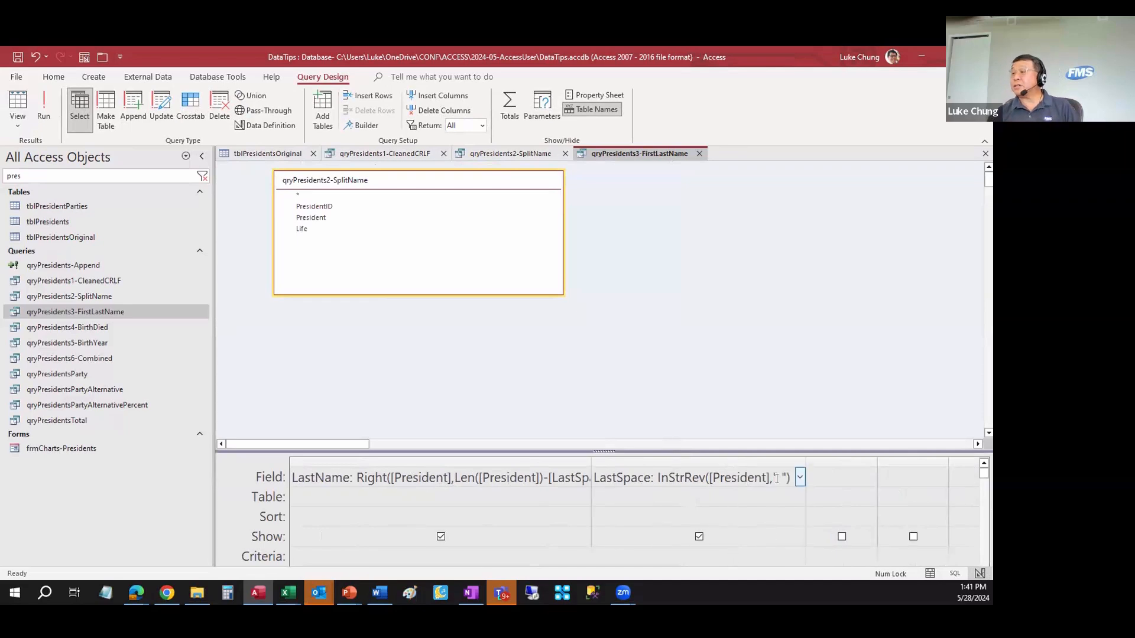
left_click(627, 477)
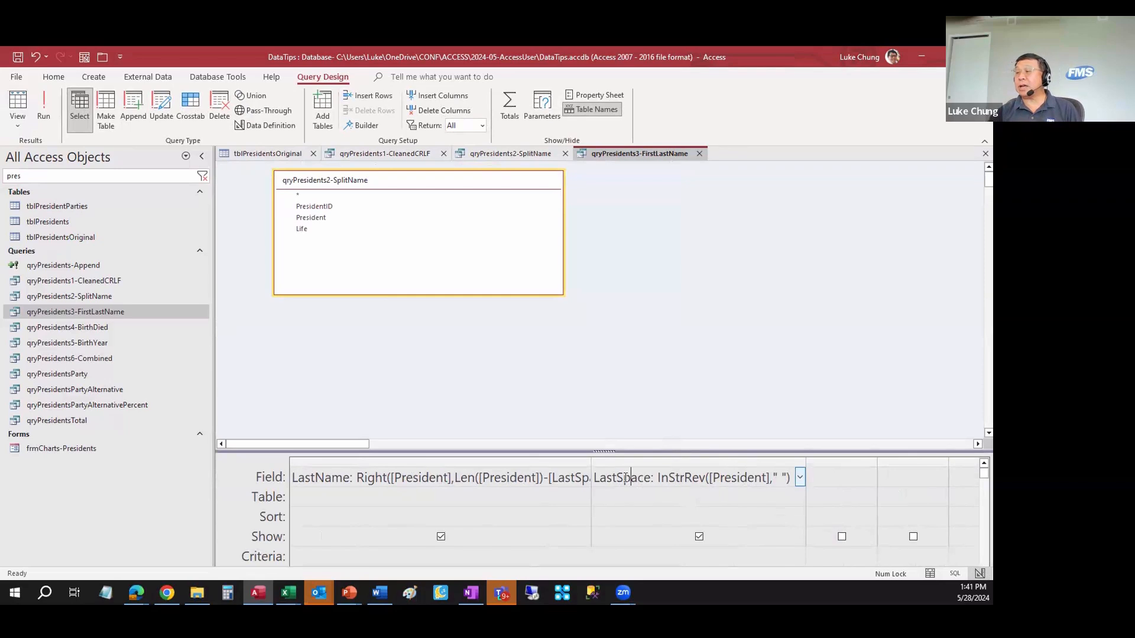
Step: Widen the LastName column to read its full expression, then display the query results and check the FirstName and LastName columns
double_click(369, 478)
left_click(383, 477)
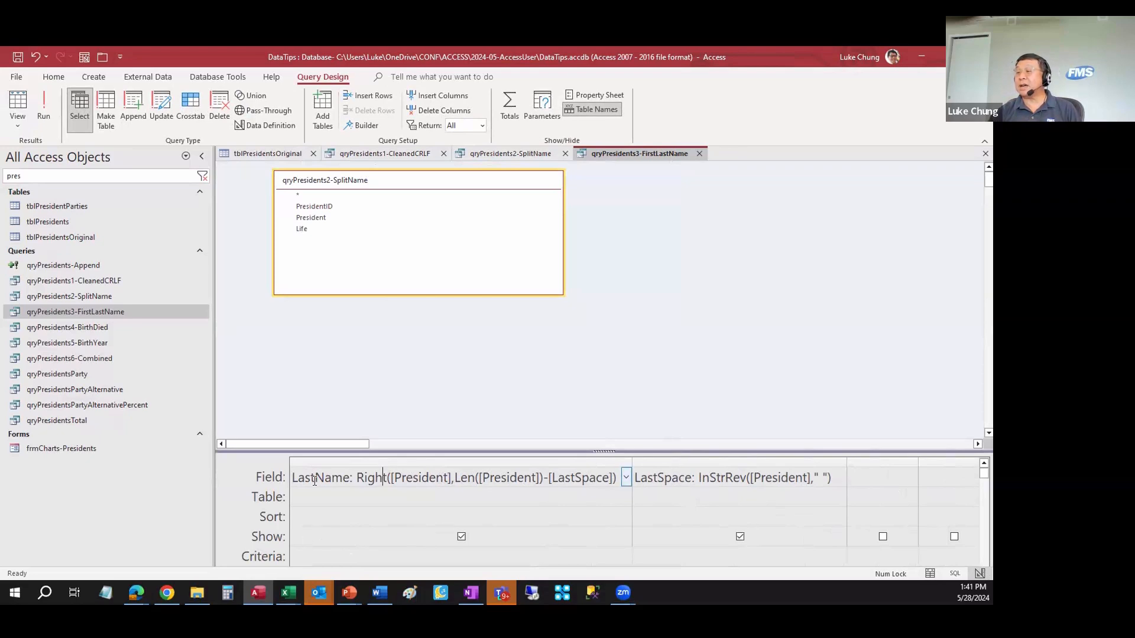
key("shift+Tab")
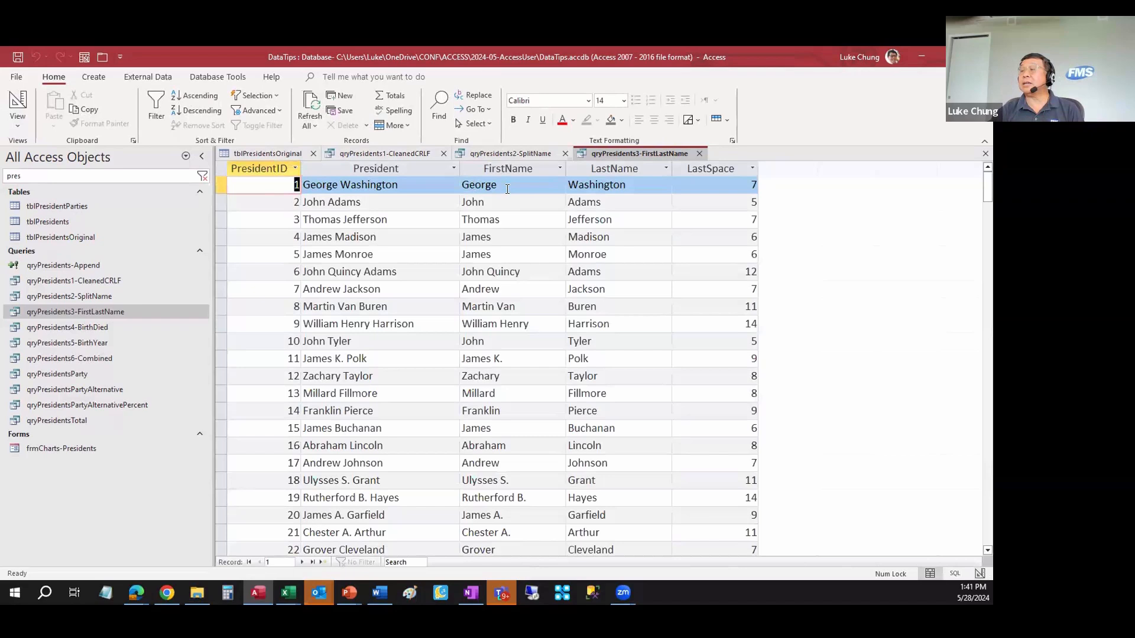
left_click(520, 168)
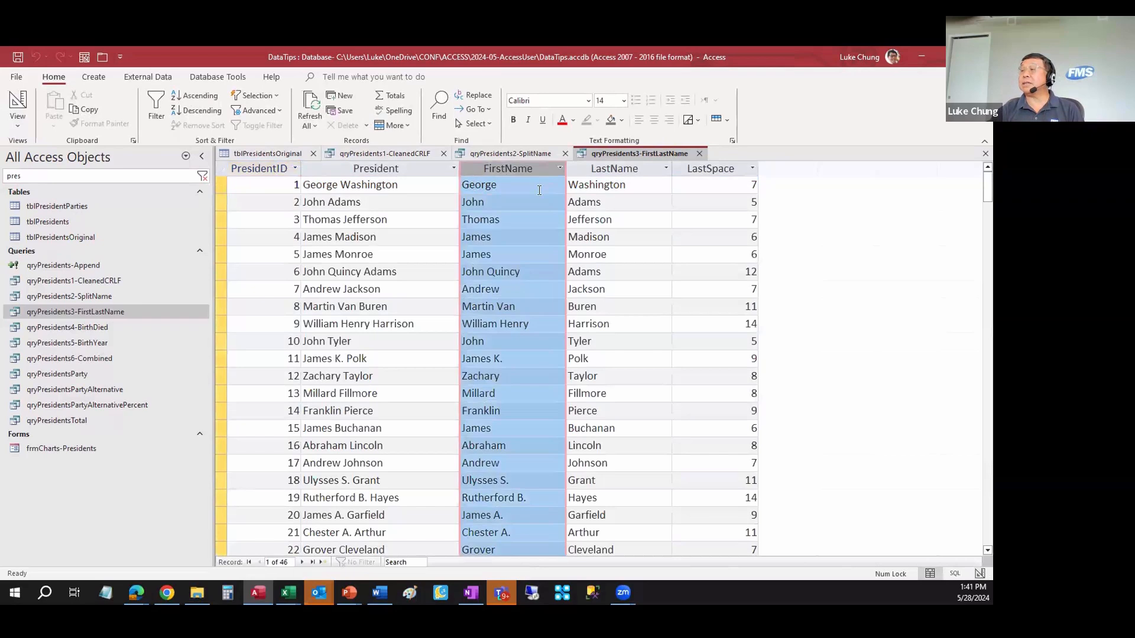
left_click_drag(612, 327, 590, 333)
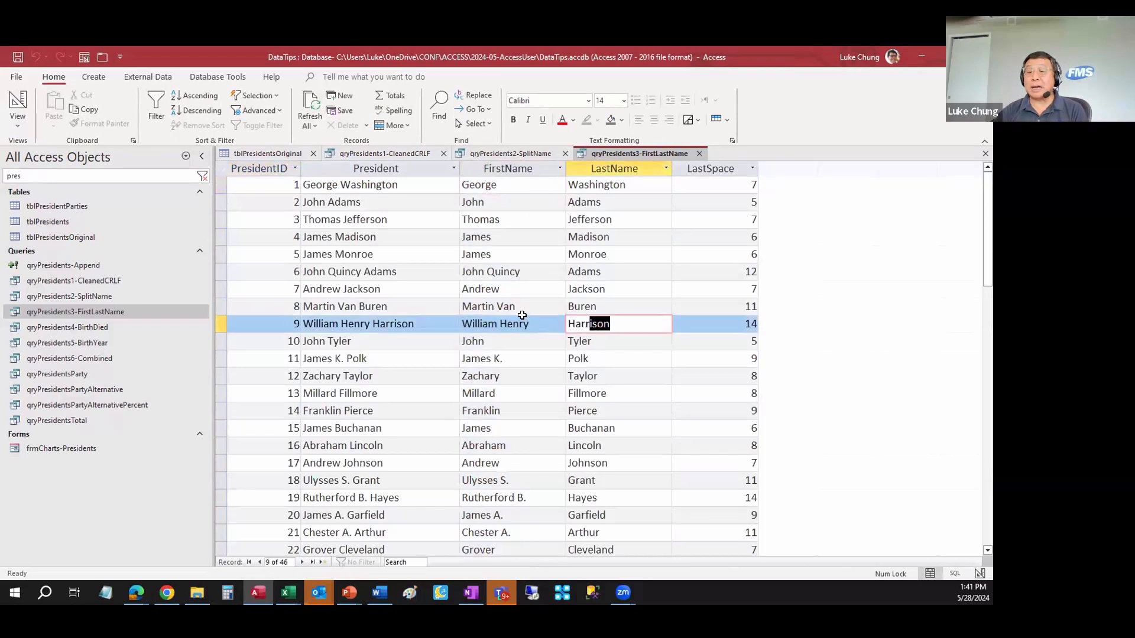
Step: Open qryPresidents4-BirthDied in Design View, and review the Life values in its source query qryPresidents2-SplitName
left_click(93, 328)
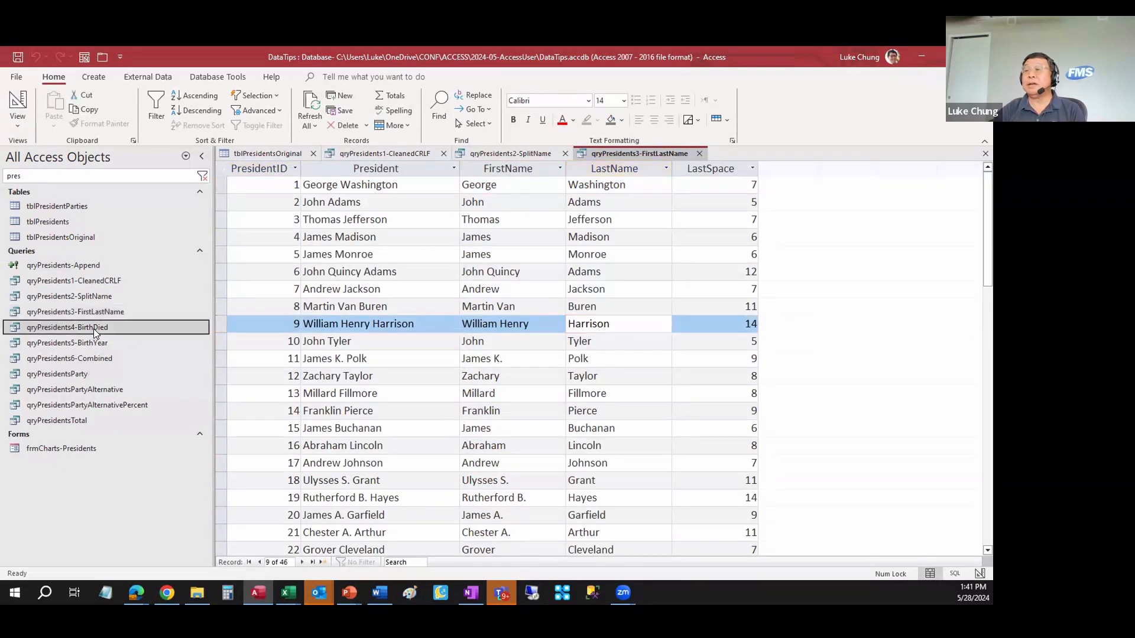
right_click(94, 328)
left_click(141, 354)
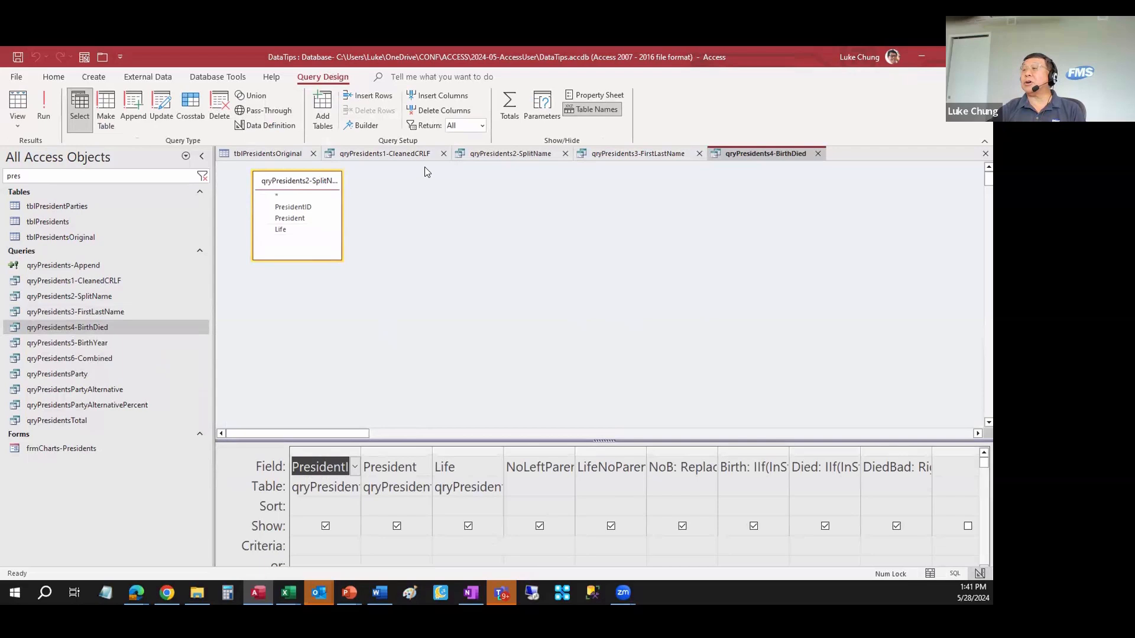
left_click(535, 153)
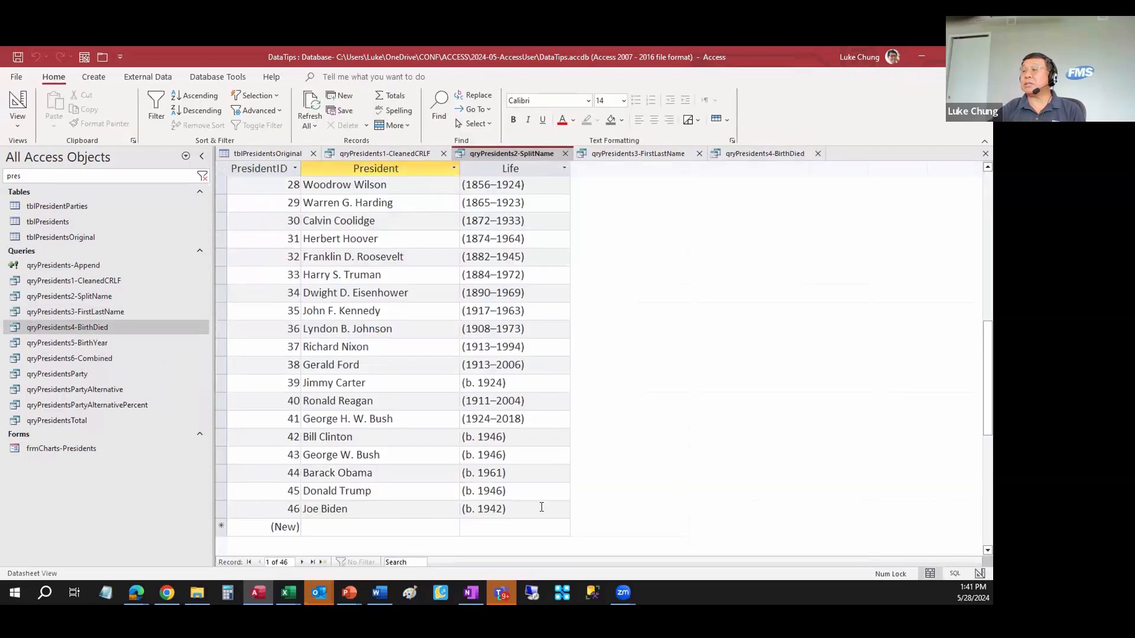
left_click(484, 184)
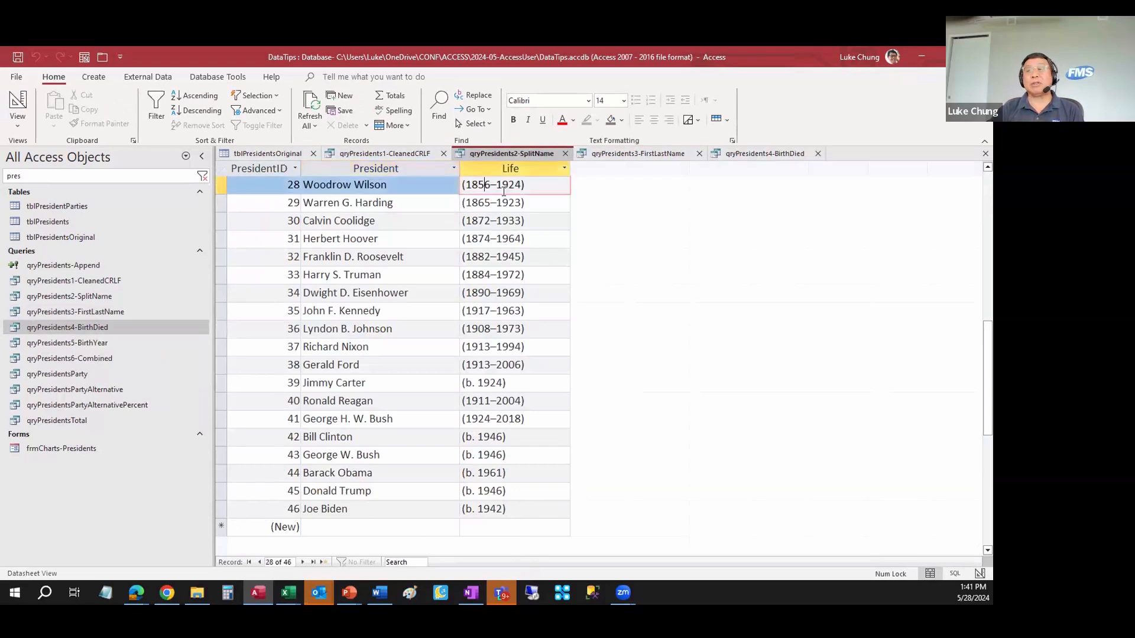
left_click(743, 151)
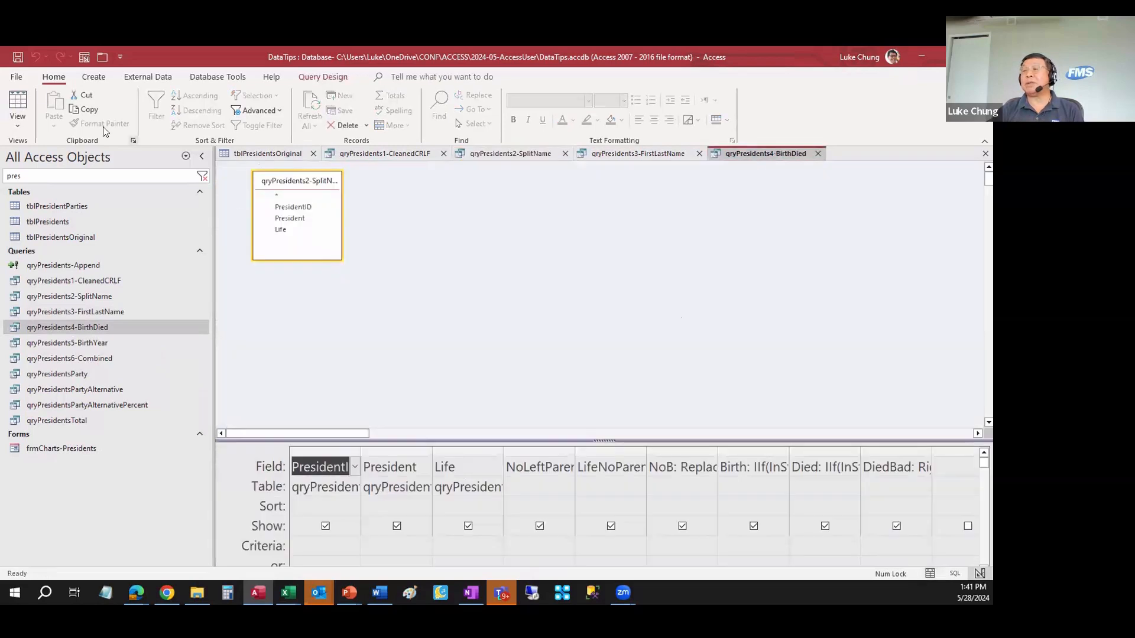
Step: Display the qryPresidents4-BirthDied results with the Navigation Pane collapsed, and compare Life with NoLeftParen and LifeNoParen
left_click(18, 98)
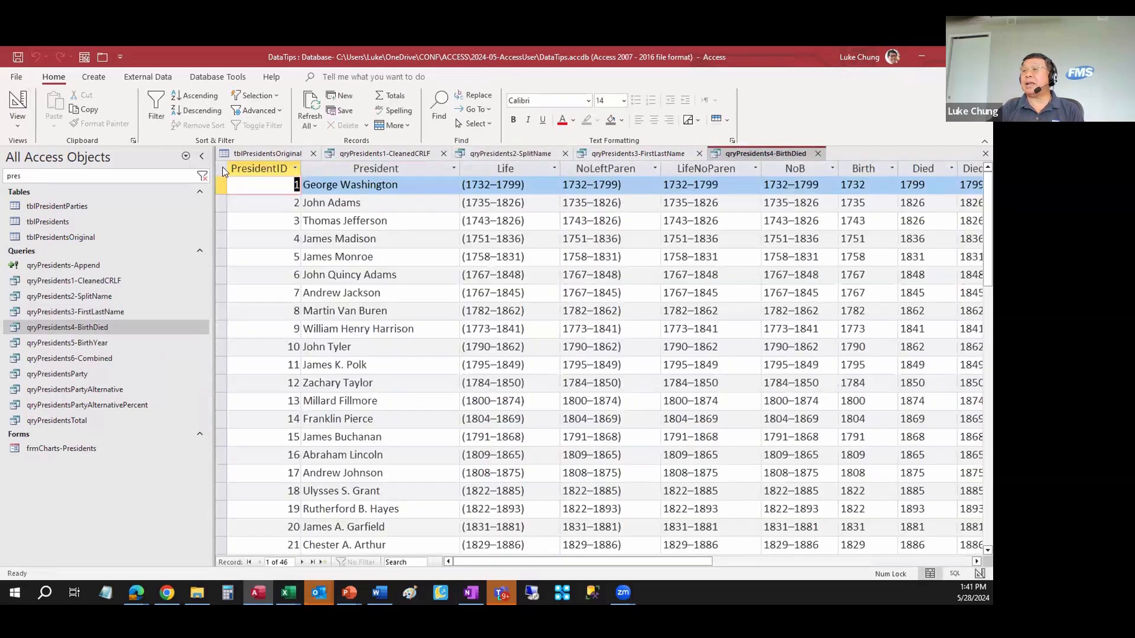
left_click(201, 155)
left_click(275, 203)
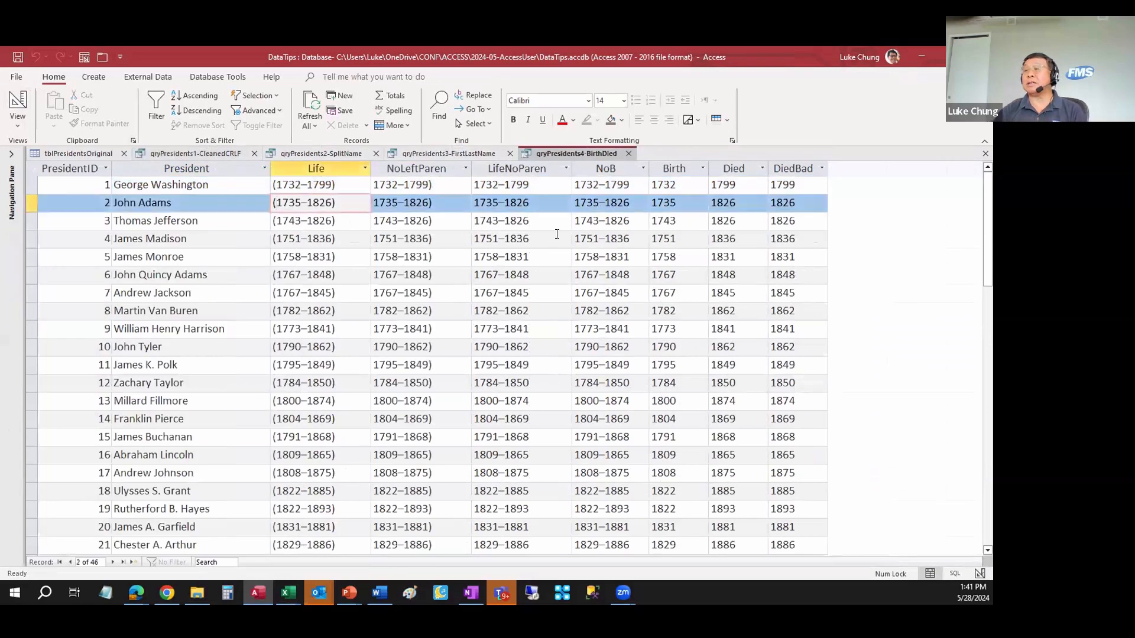
left_click(394, 185)
left_click(516, 185)
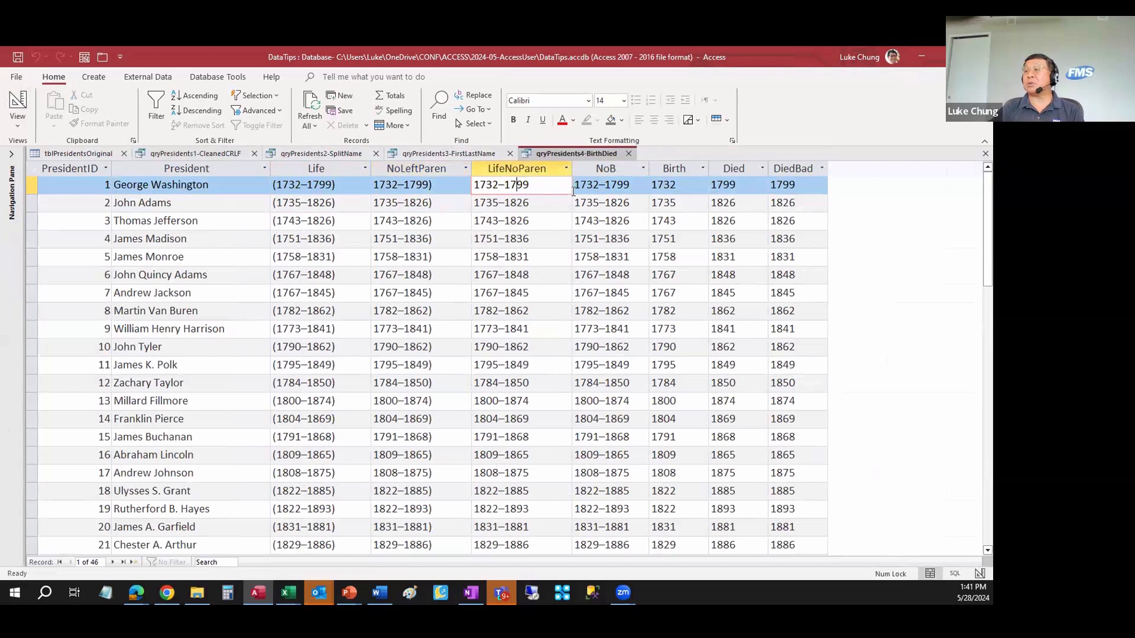
Step: Compare LifeNoParen with NoB for the most recent presidents, checking how the "b. " prefix is handled
left_click(504, 171)
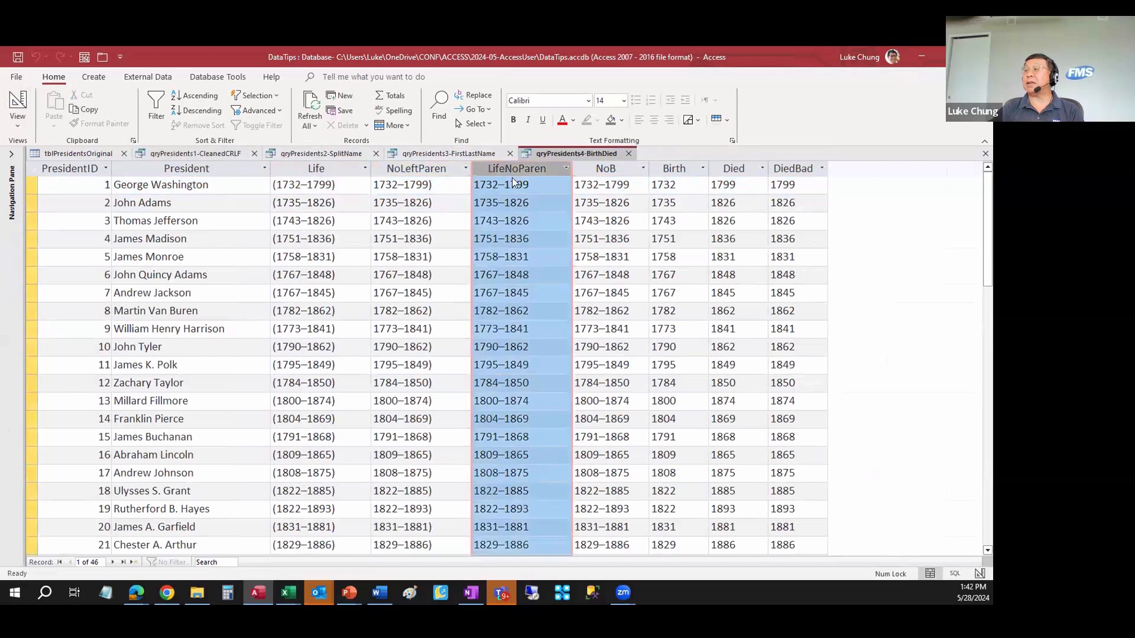
scroll(611, 311, "down", 5)
scroll(611, 311, "down", 7)
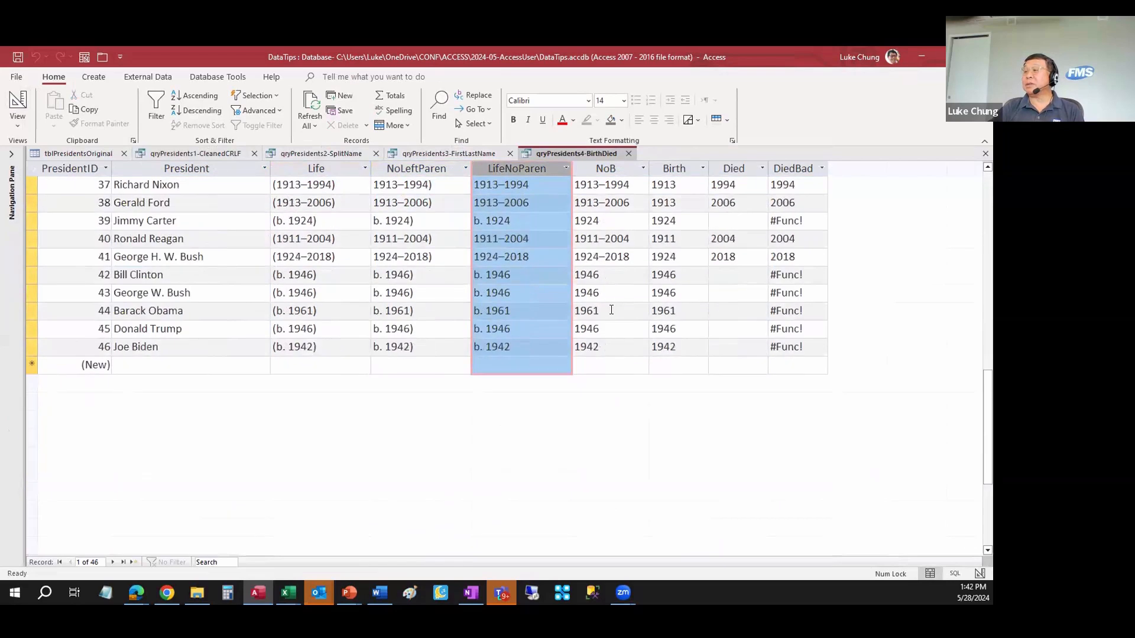
left_click(512, 273)
left_click_drag(487, 274, 456, 271)
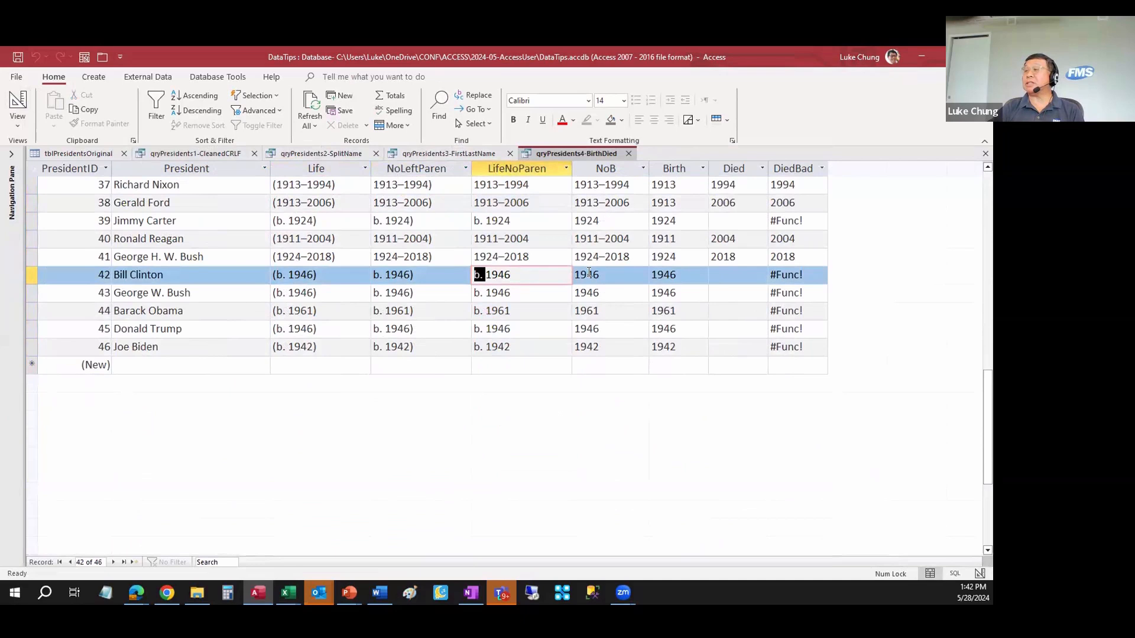
left_click(590, 274)
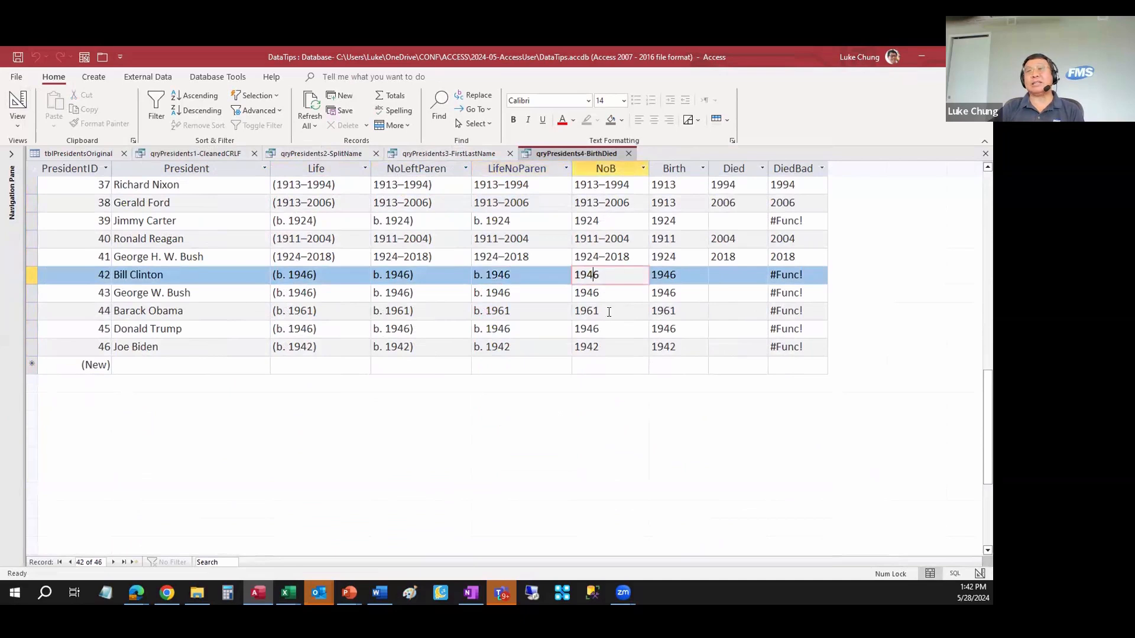
left_click(598, 221)
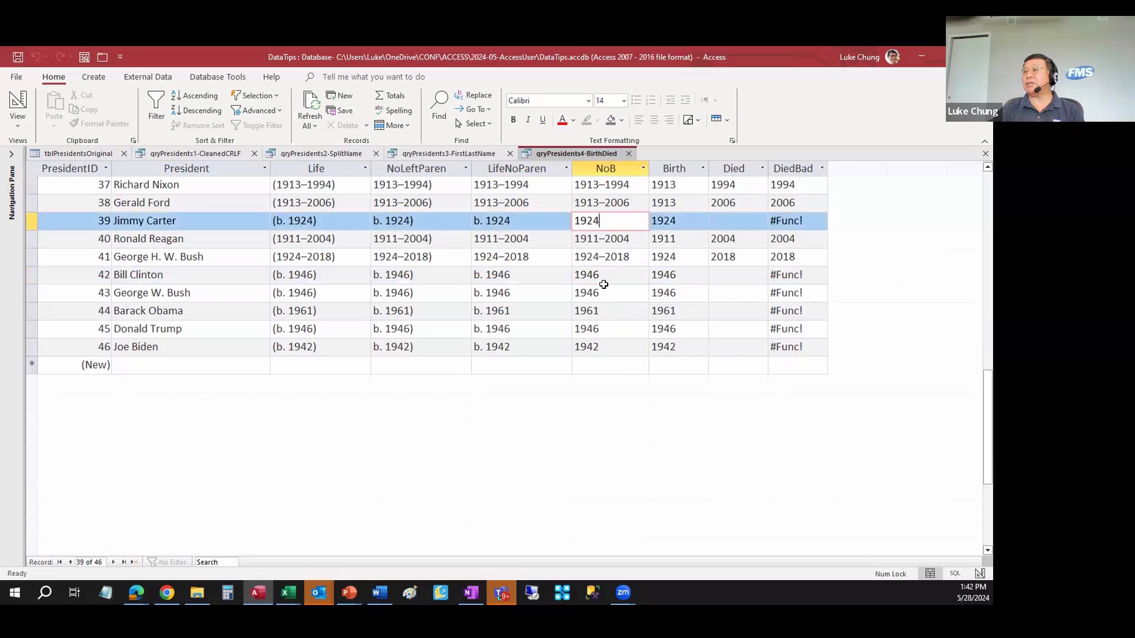
left_click_drag(617, 293, 616, 268)
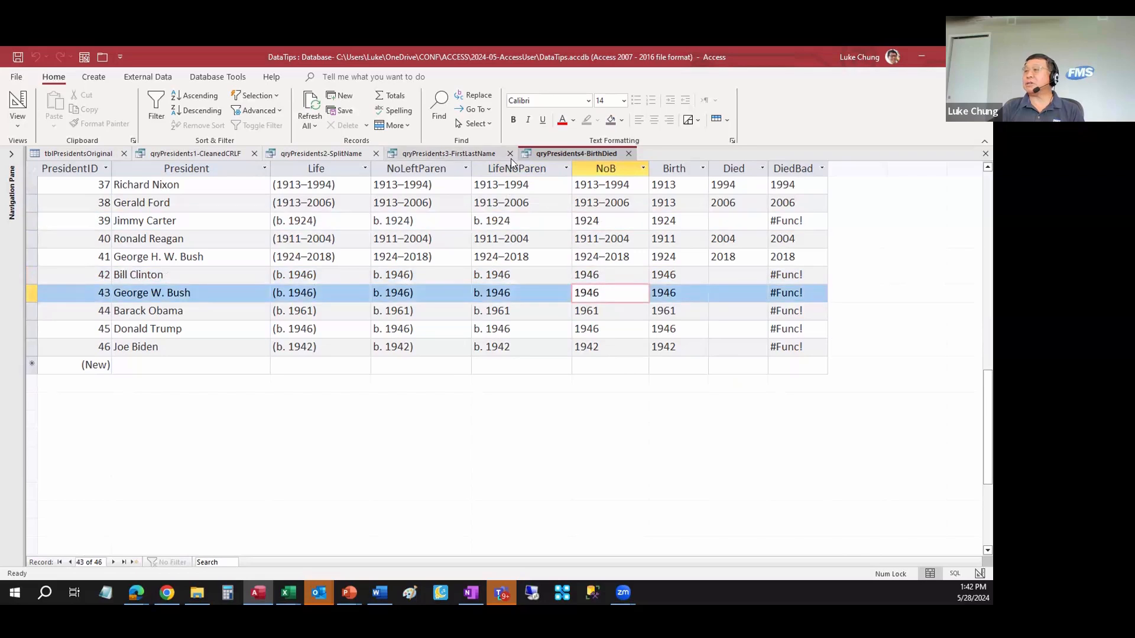
Step: Compare the NoB column with the Birth and Died columns, including a president whose Life value has only a birth year
left_click(525, 168)
left_click(610, 169)
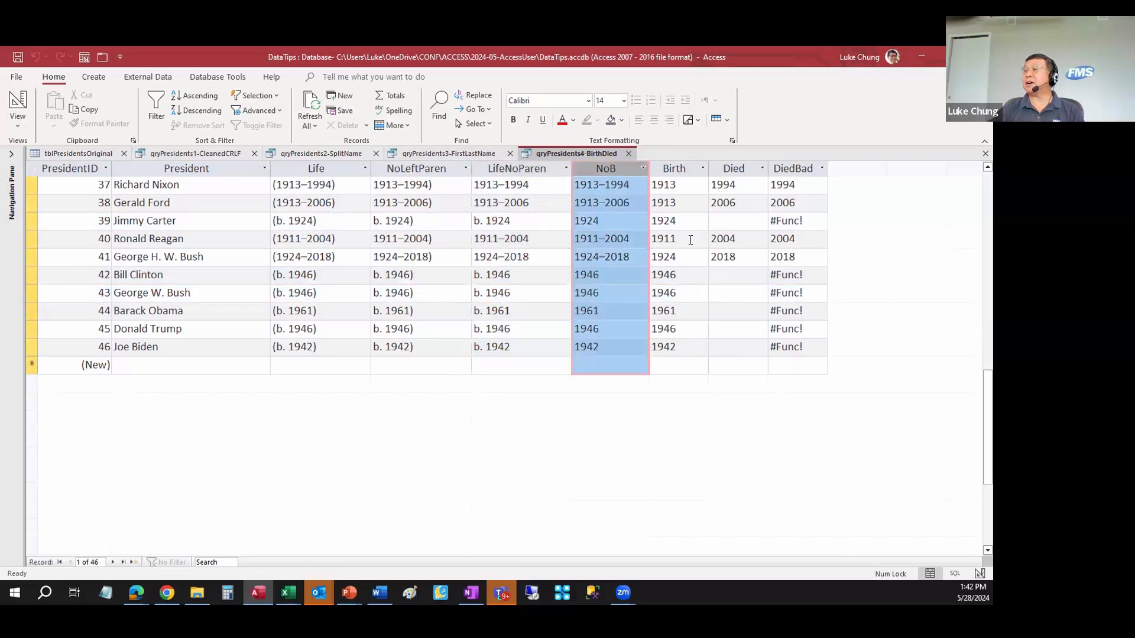
left_click(681, 203)
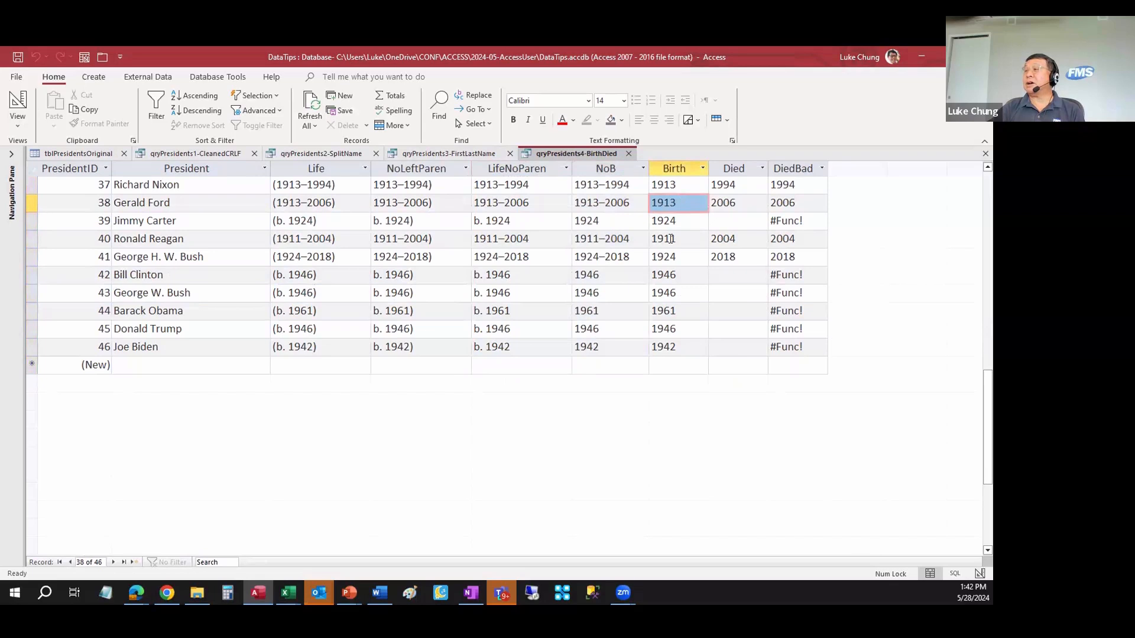
left_click(732, 242)
left_click(723, 221)
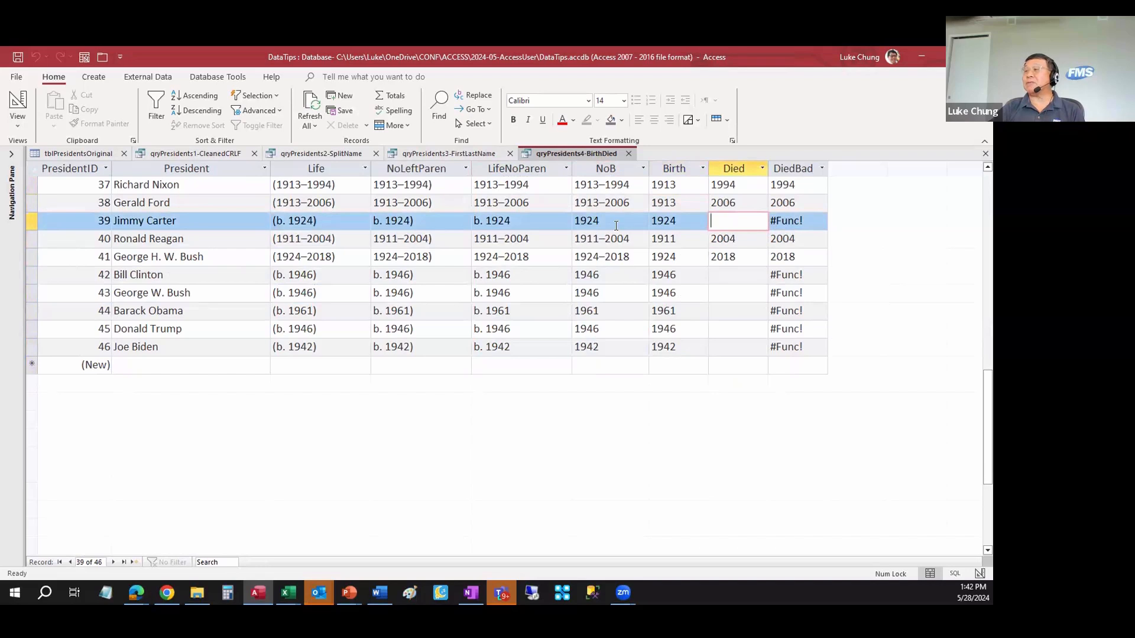
key("Left")
key("Left")
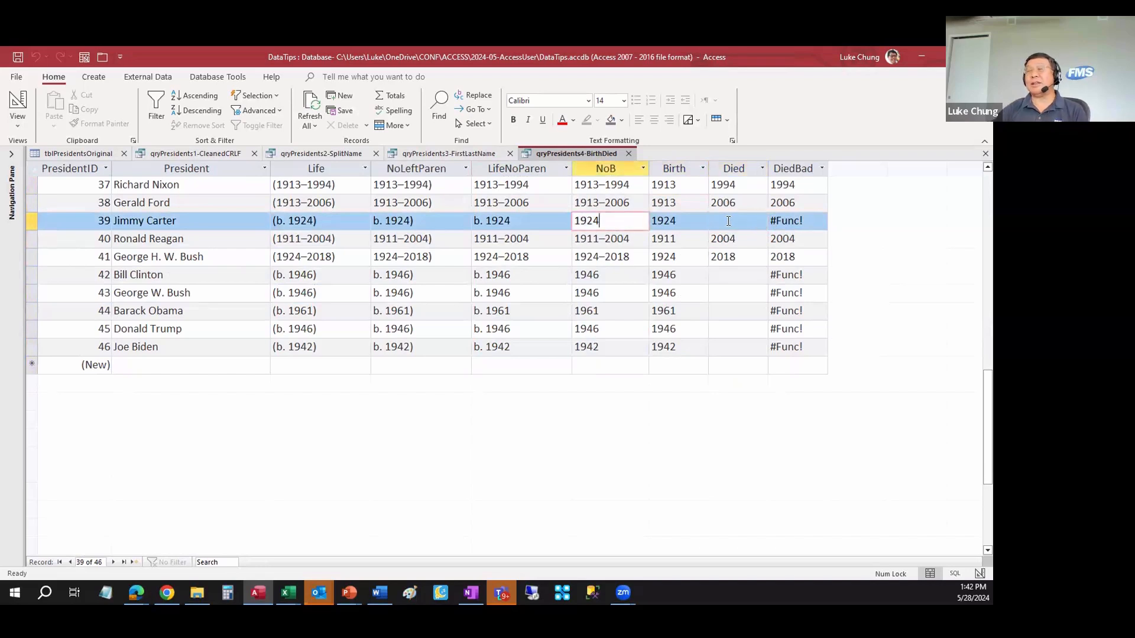
Step: Compare the Died and DiedBad columns with NoB for presidents with and without a death year
left_click(728, 220)
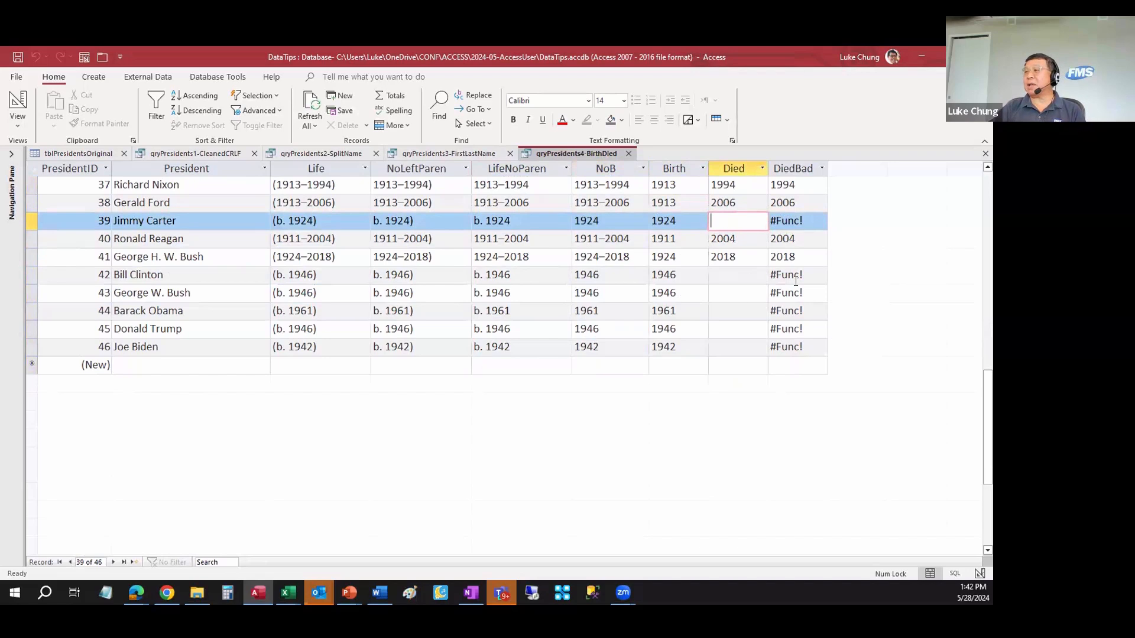
left_click(786, 239)
left_click(804, 293)
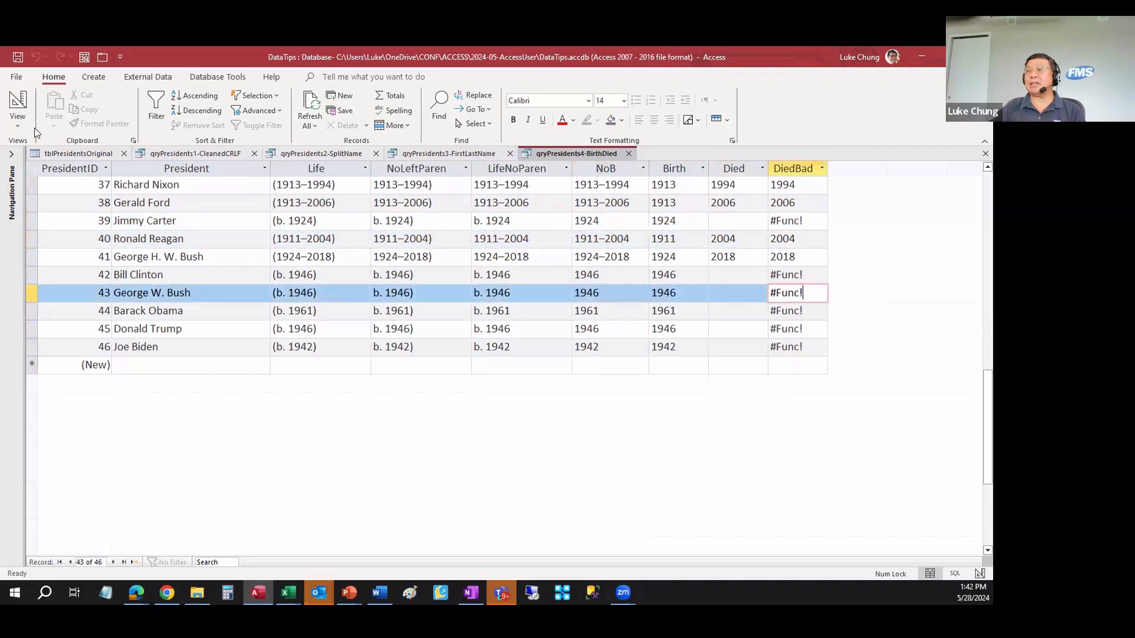
left_click(599, 238)
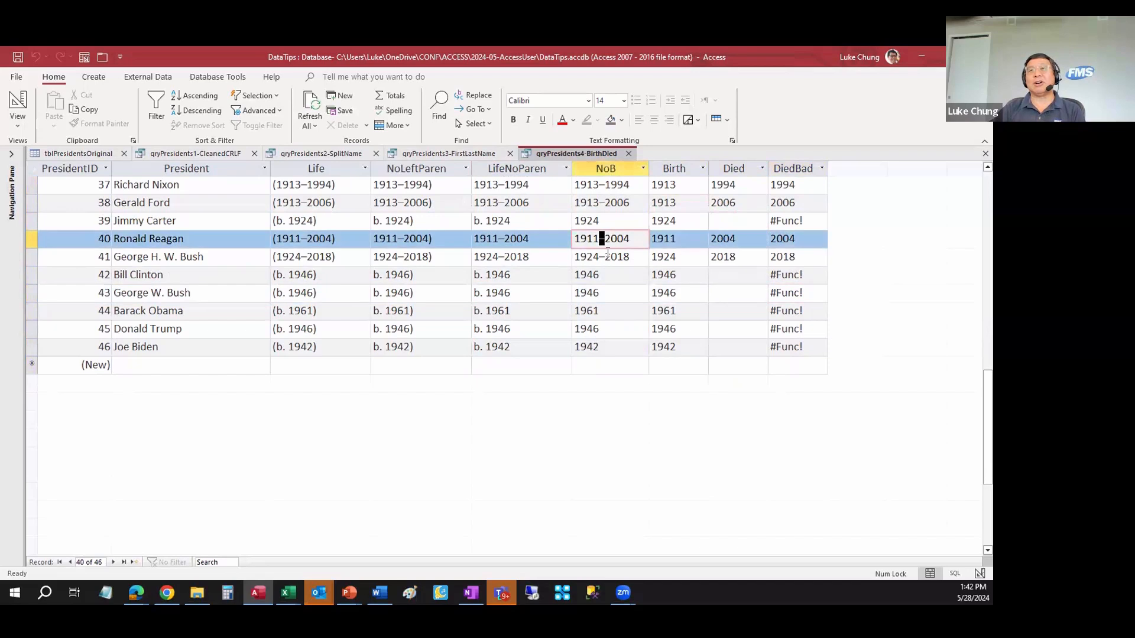
left_click(721, 241)
left_click(630, 275)
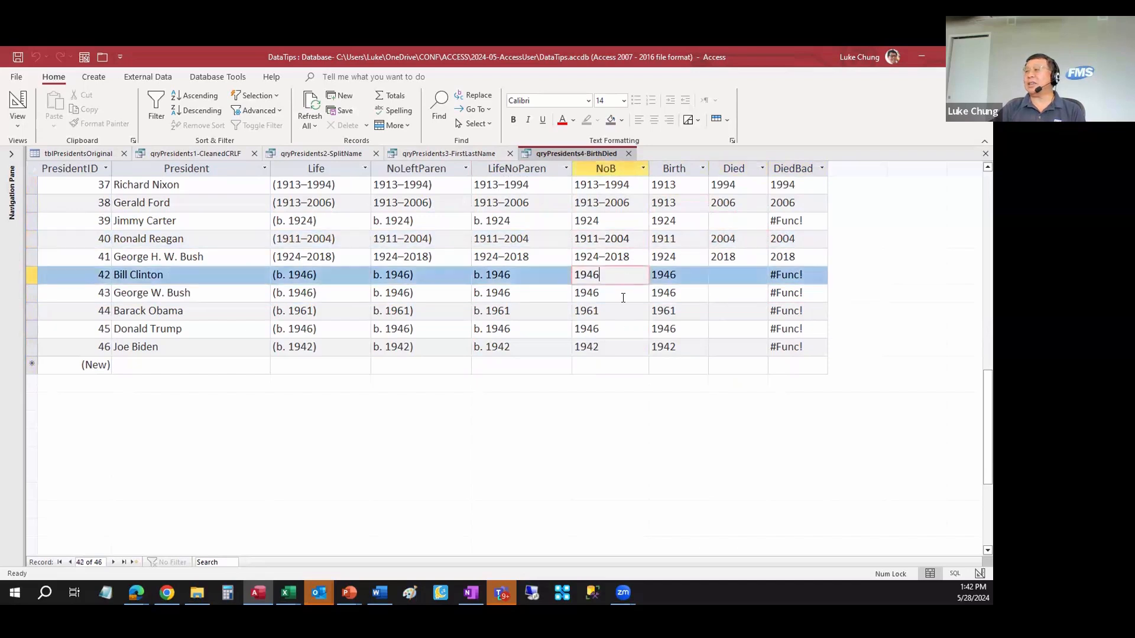
Step: Switch qryPresidents4-BirthDied to Design View, and widen the DiedBad and Died columns to compare their full expressions
left_click(19, 107)
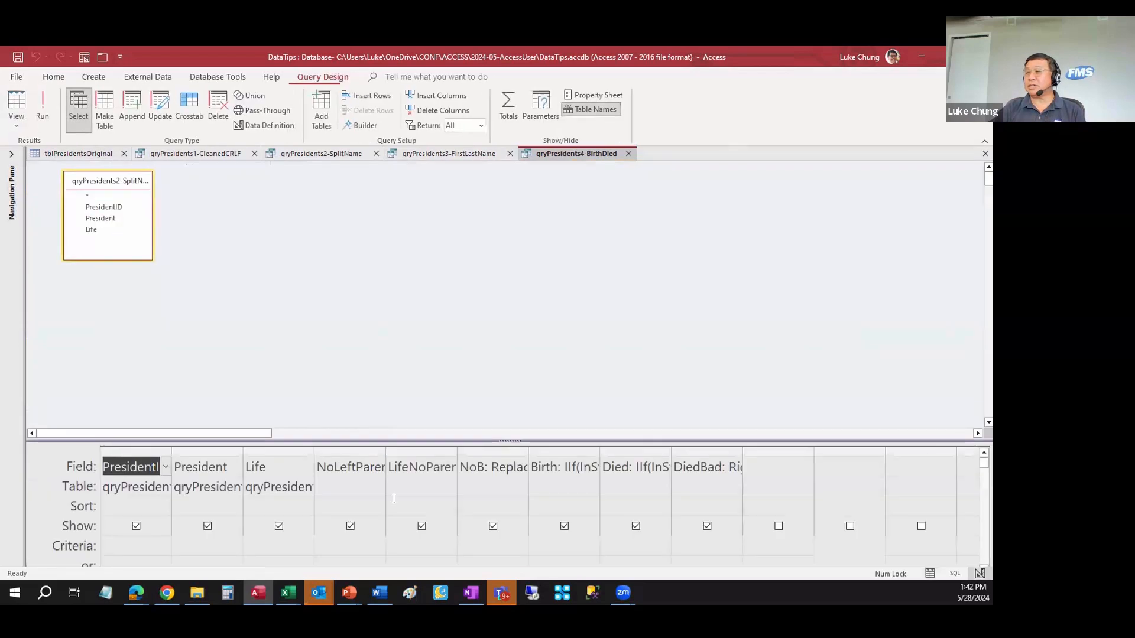
double_click(743, 451)
left_click(768, 482)
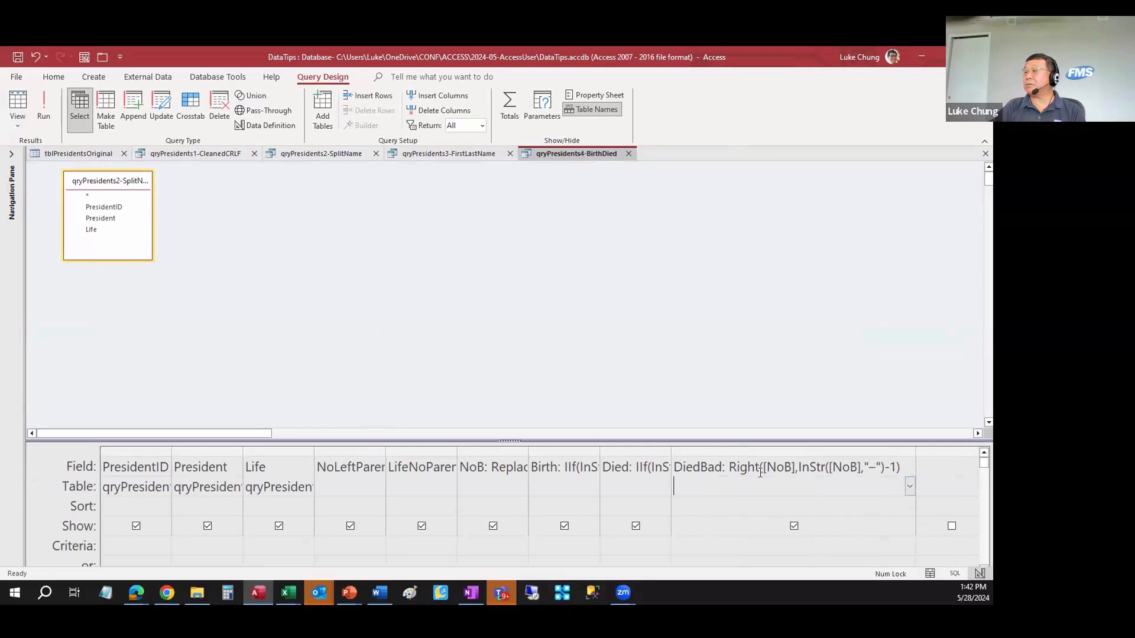
left_click_drag(767, 467, 789, 467)
left_click(798, 467)
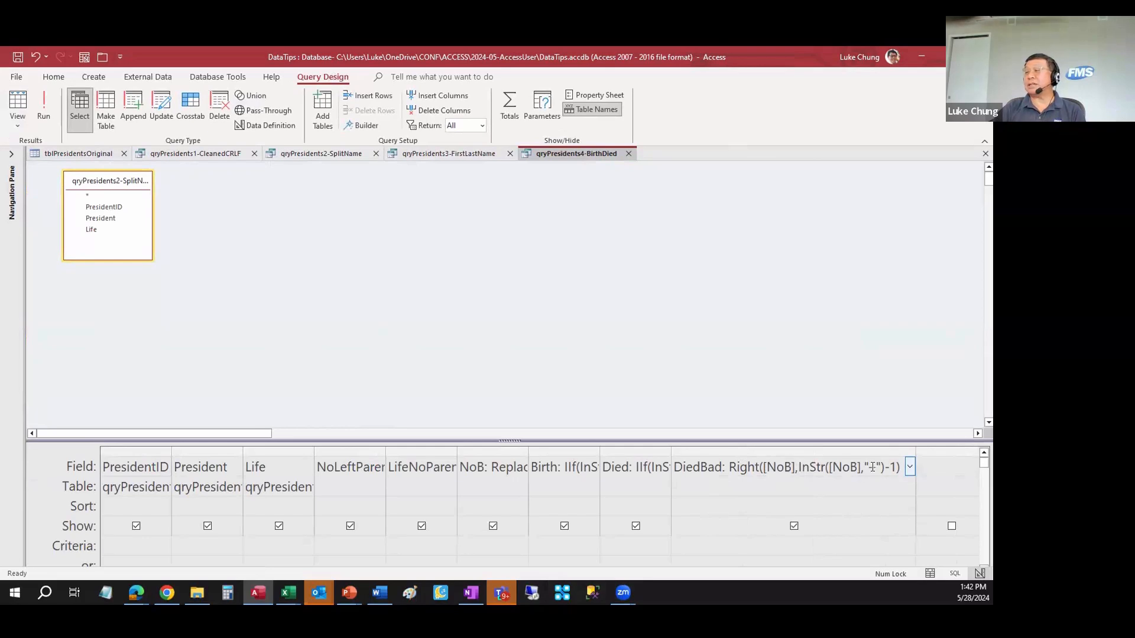
left_click(671, 451)
left_click(682, 479)
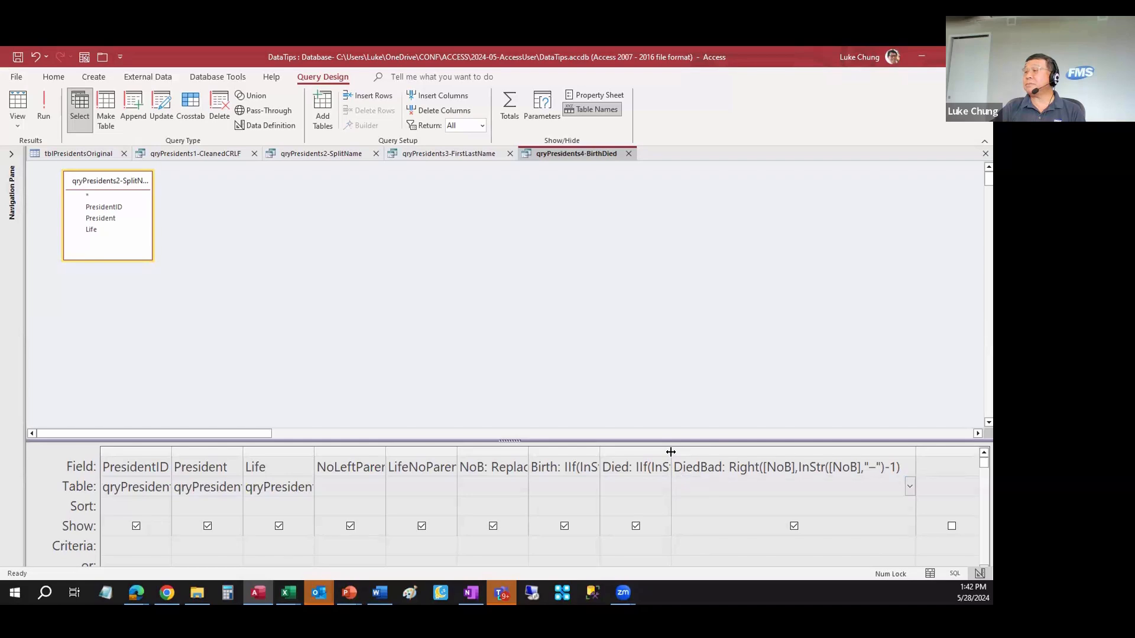
double_click(671, 452)
left_click(674, 470)
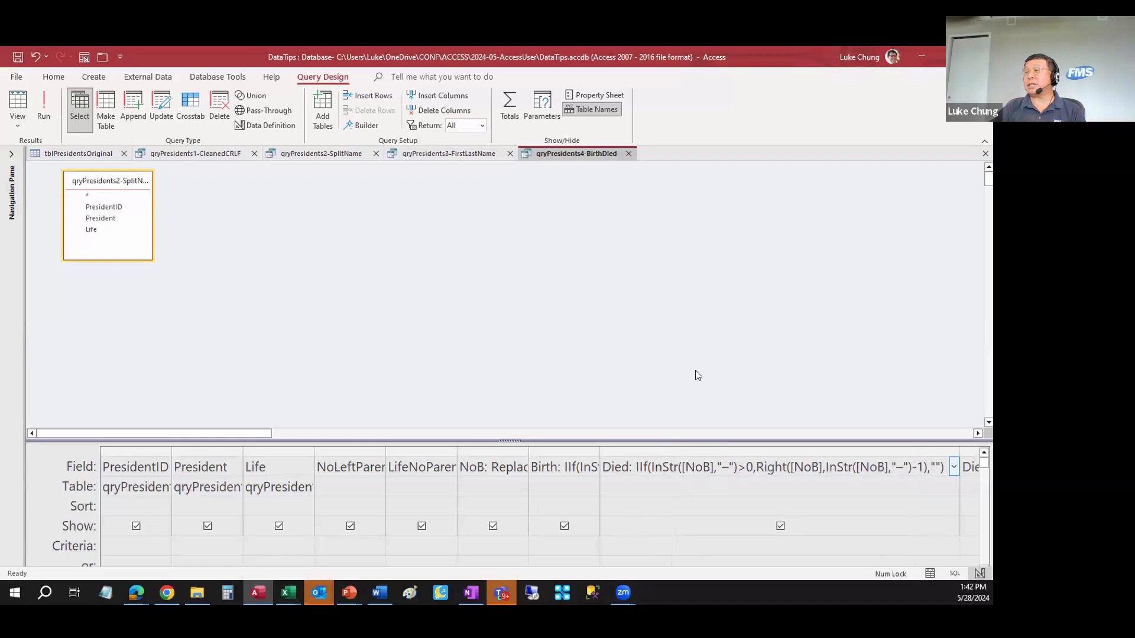
Step: Display the qryPresidents4-BirthDied results again, and check Died against DiedBad for the presidents who have only a birth year
left_click(19, 104)
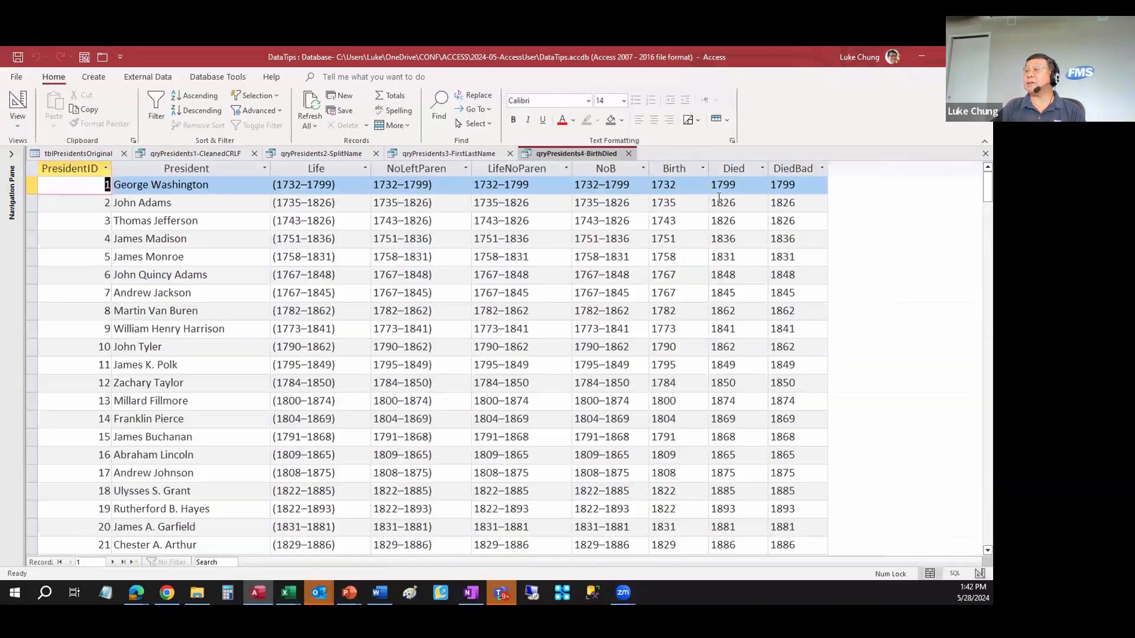
left_click(718, 201)
scroll(750, 299, "down", 12)
left_click(736, 221)
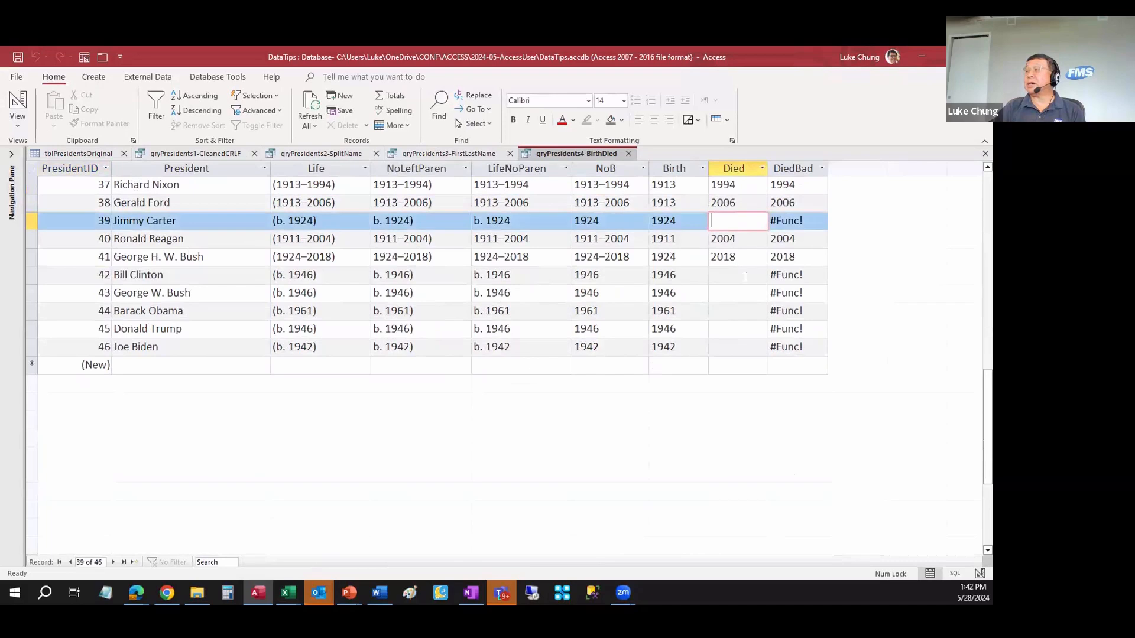
left_click_drag(686, 171, 733, 170)
left_click(774, 281)
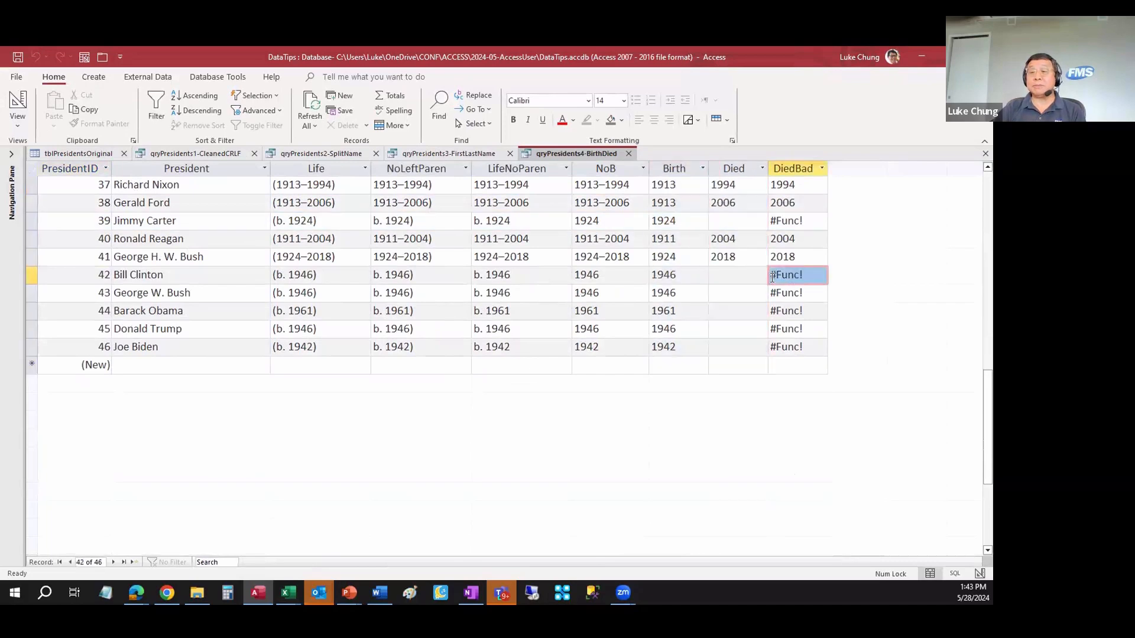
Step: Open qryPresidents5-BirthYear in Design View with the Navigation Pane collapsed, and recheck the results of its source query qryPresidents4-BirthDied
left_click(10, 155)
left_click(101, 343)
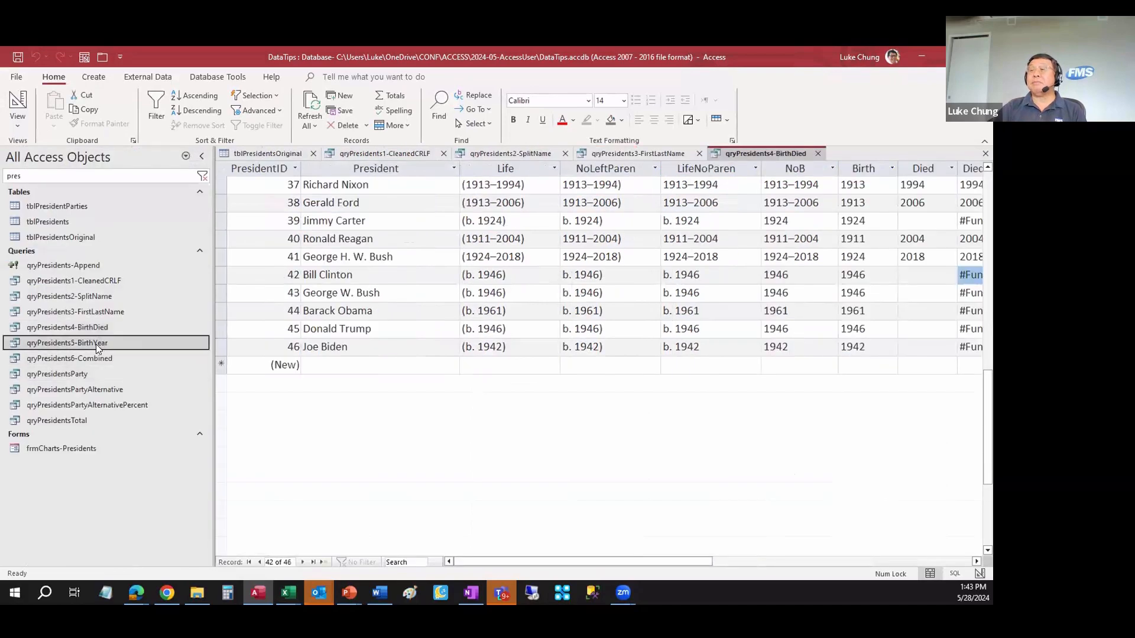
right_click(96, 344)
left_click(151, 371)
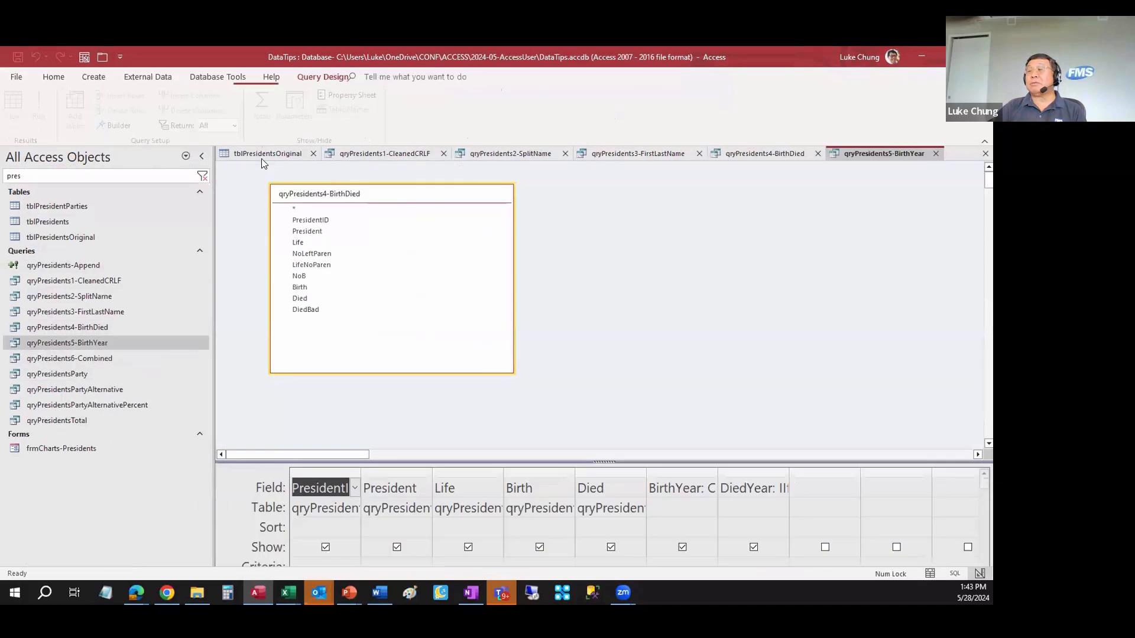
left_click(202, 156)
scroll(547, 362, "down", 3)
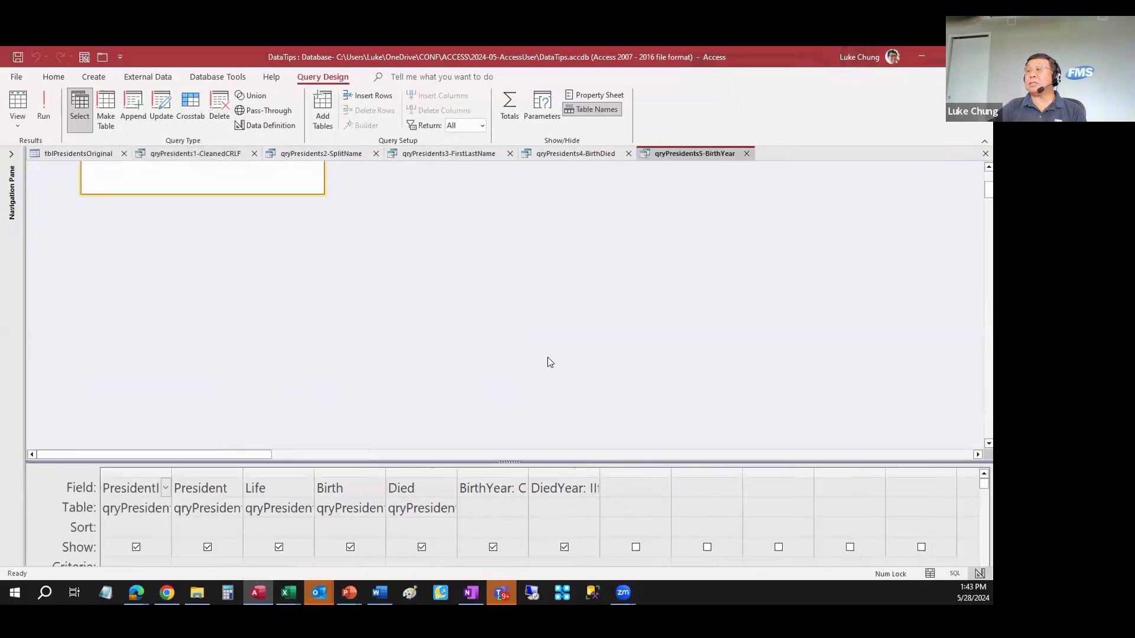
scroll(536, 230, "up", 3)
left_click(576, 154)
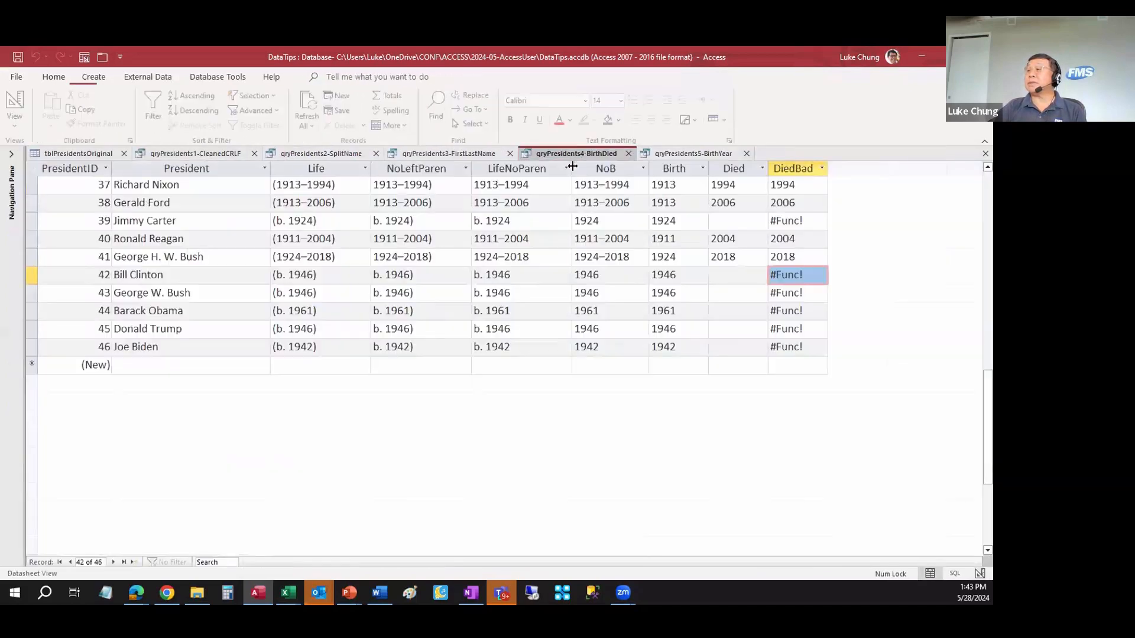
left_click(685, 153)
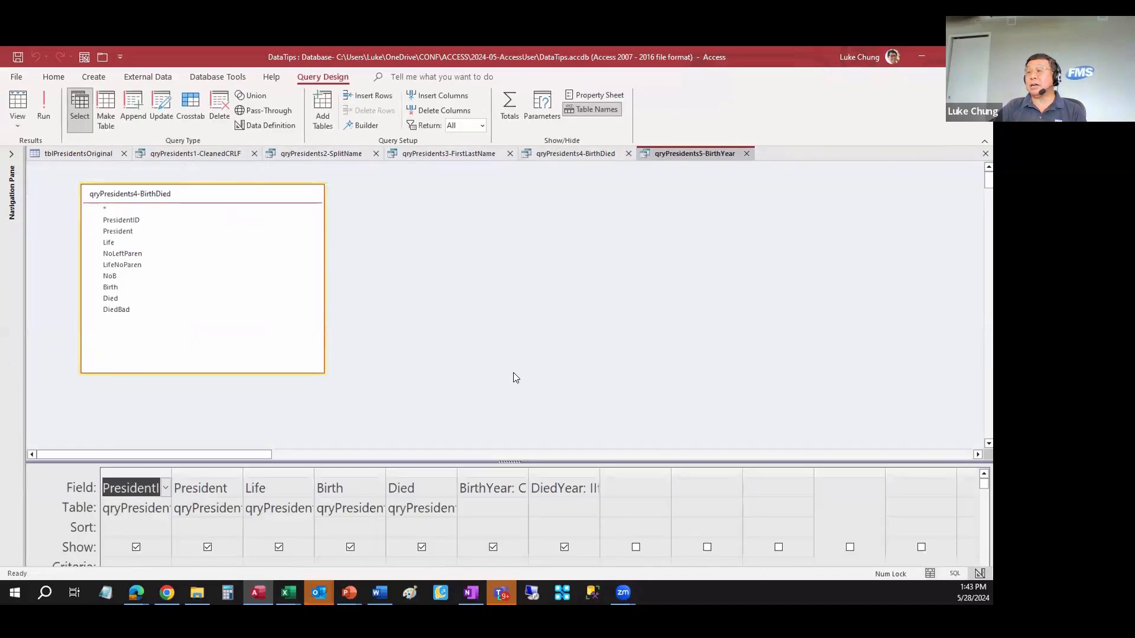
Step: Display the qryPresidents5-BirthYear results, and compare the text columns Birth and Died with BirthYear and DiedYear
left_click(18, 102)
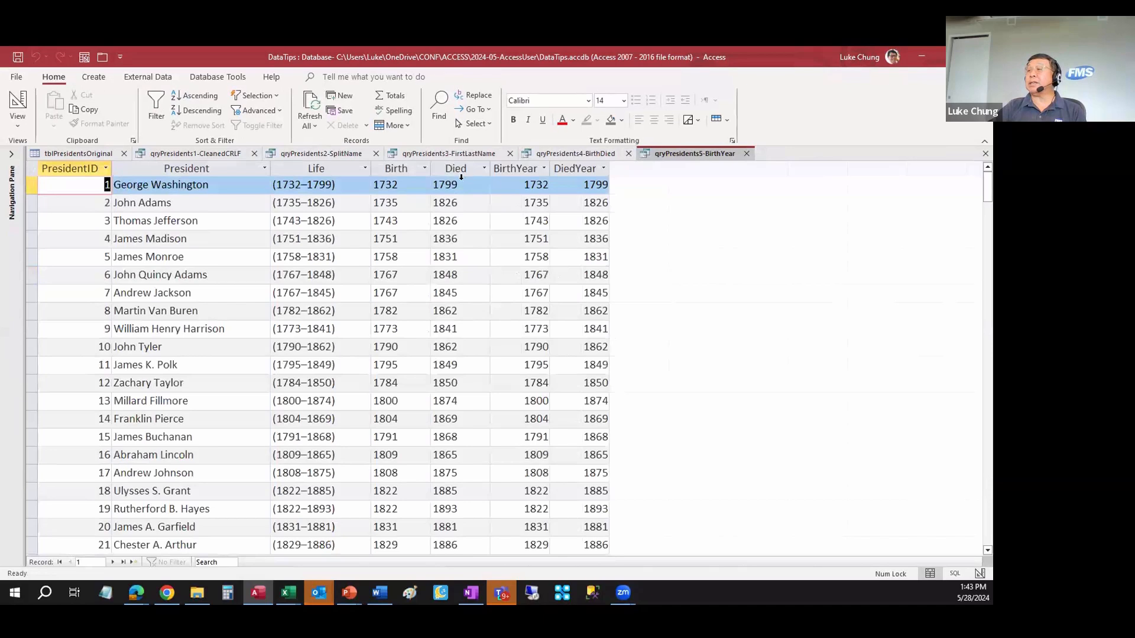
scroll(455, 195, "down", 3)
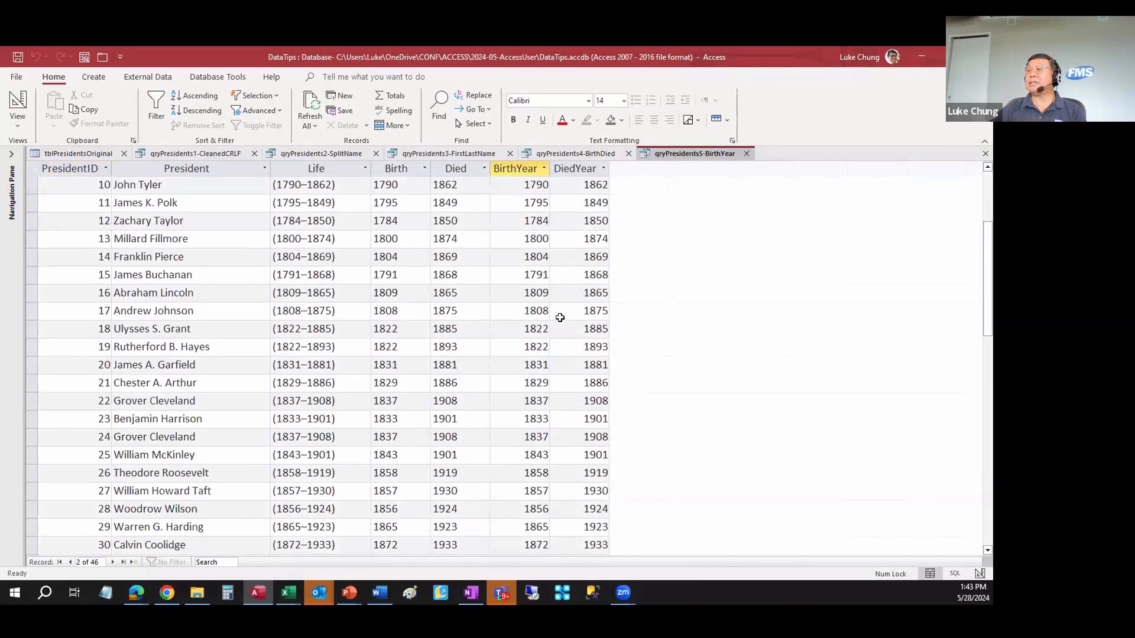
left_click(408, 168)
left_click(458, 168)
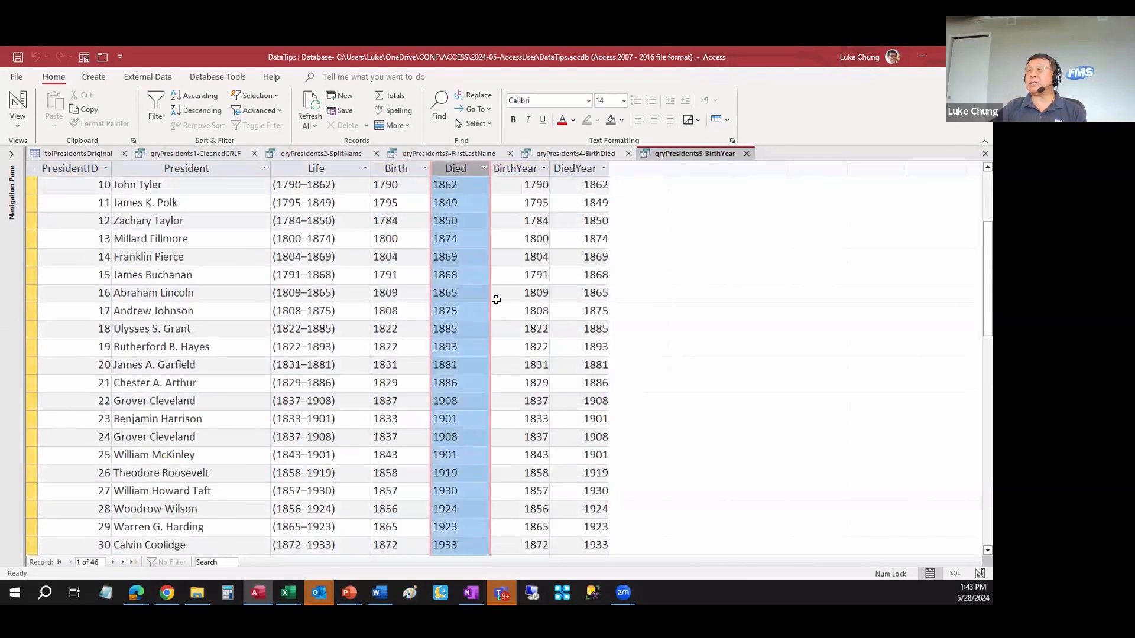
scroll(453, 254, "down", 8)
left_click(453, 256)
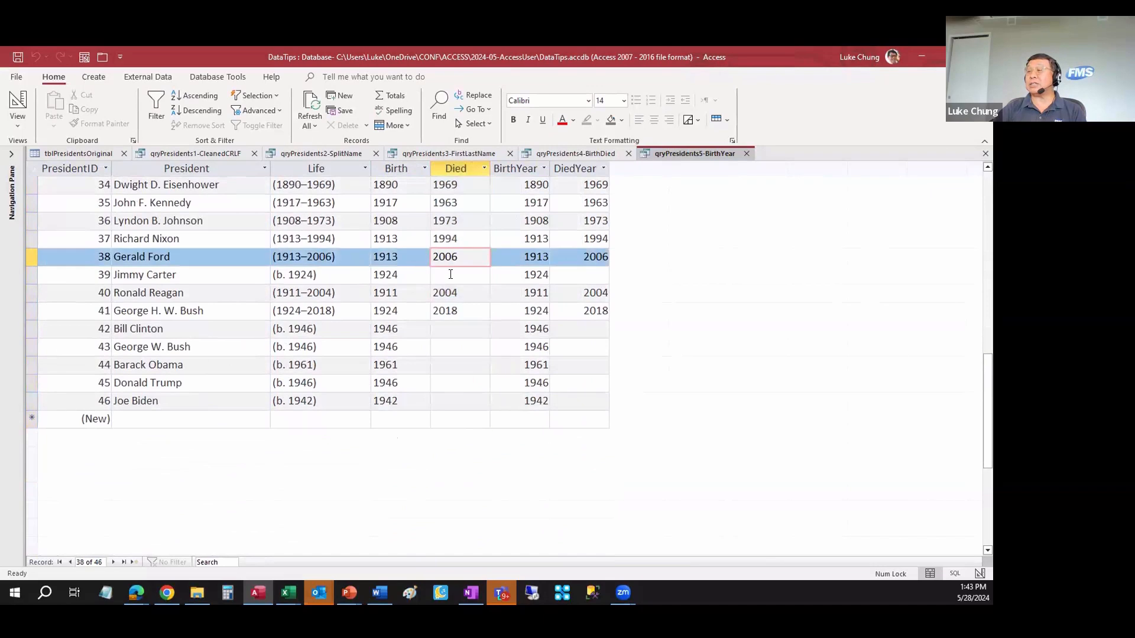
Step: Return qryPresidents5-BirthYear to Design View, and widen the BirthYear and DiedYear columns to read their CInt conversion expressions
left_click(18, 101)
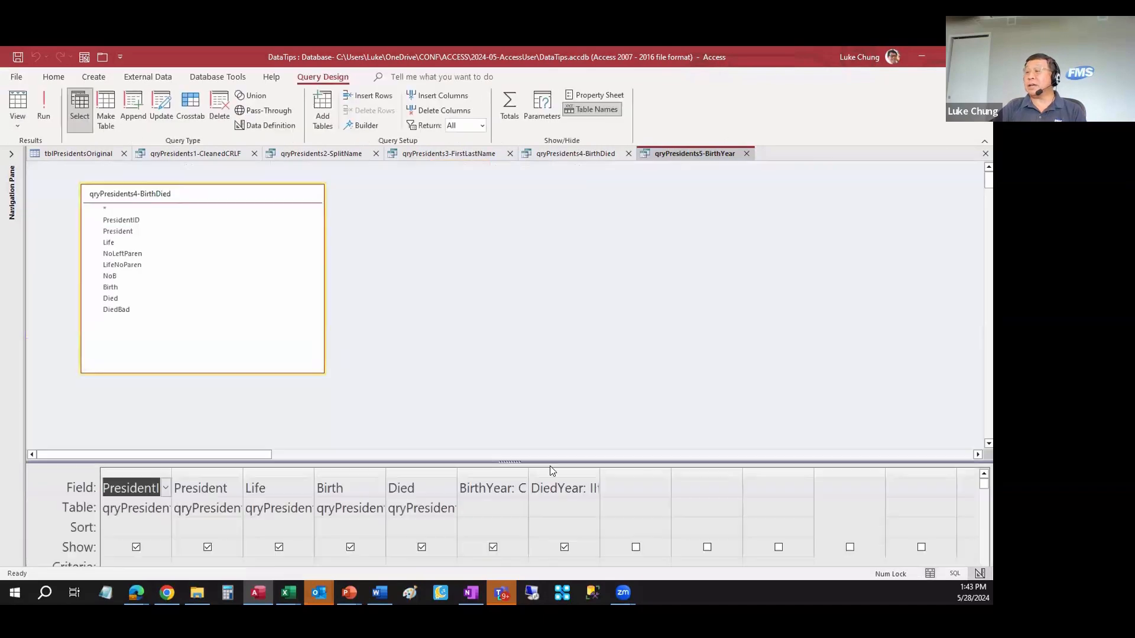
double_click(527, 472)
left_click(537, 490)
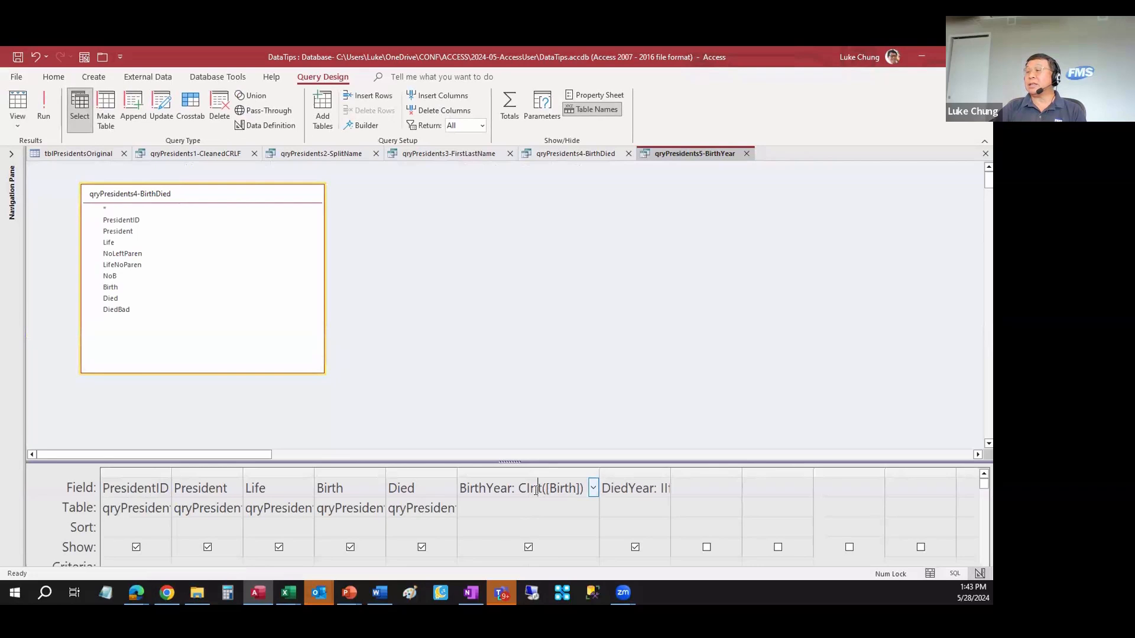
double_click(669, 470)
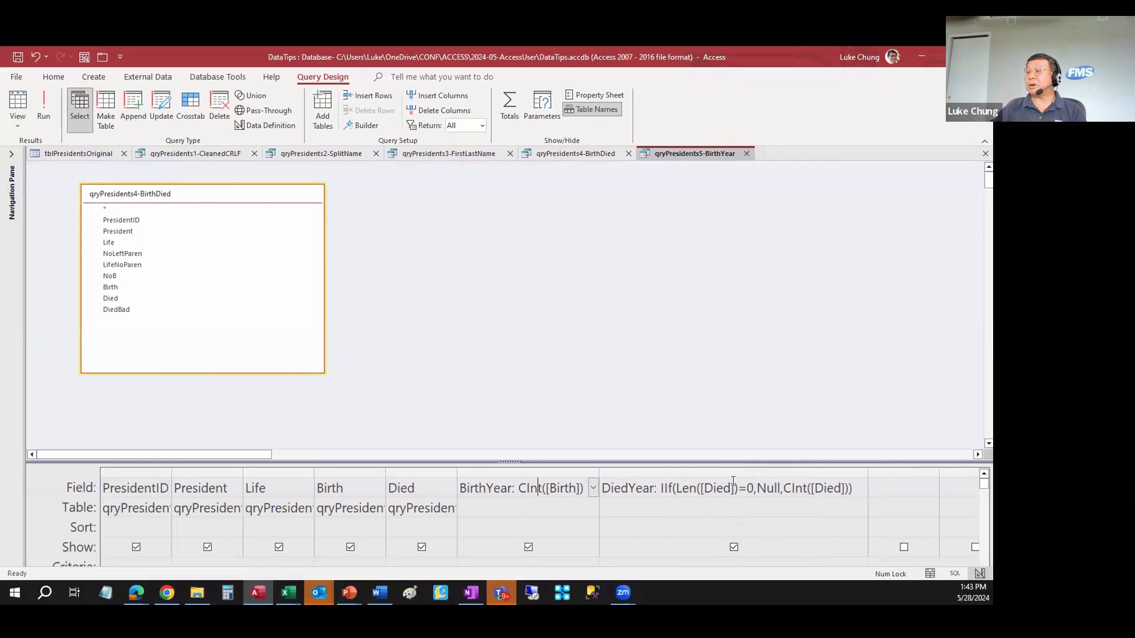
left_click(767, 488)
Step: Show the qryPresidents5-BirthYear datasheet again, and highlight the BirthYear and DiedYear columns for the most recent presidents
left_click(17, 102)
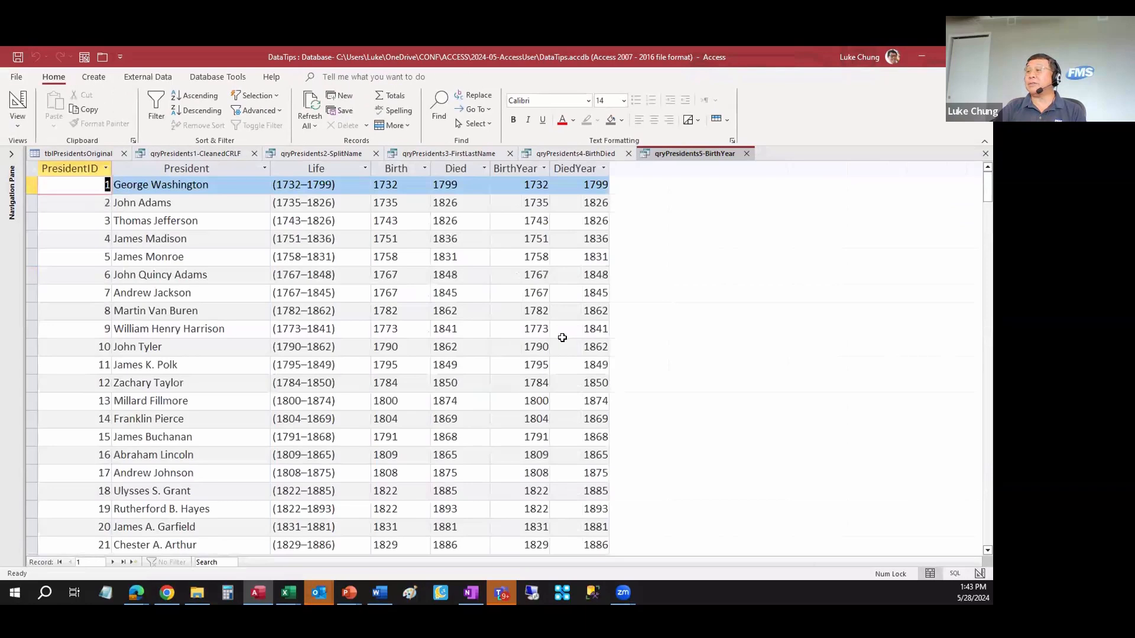
scroll(562, 337, "down", 10)
left_click_drag(522, 168, 565, 169)
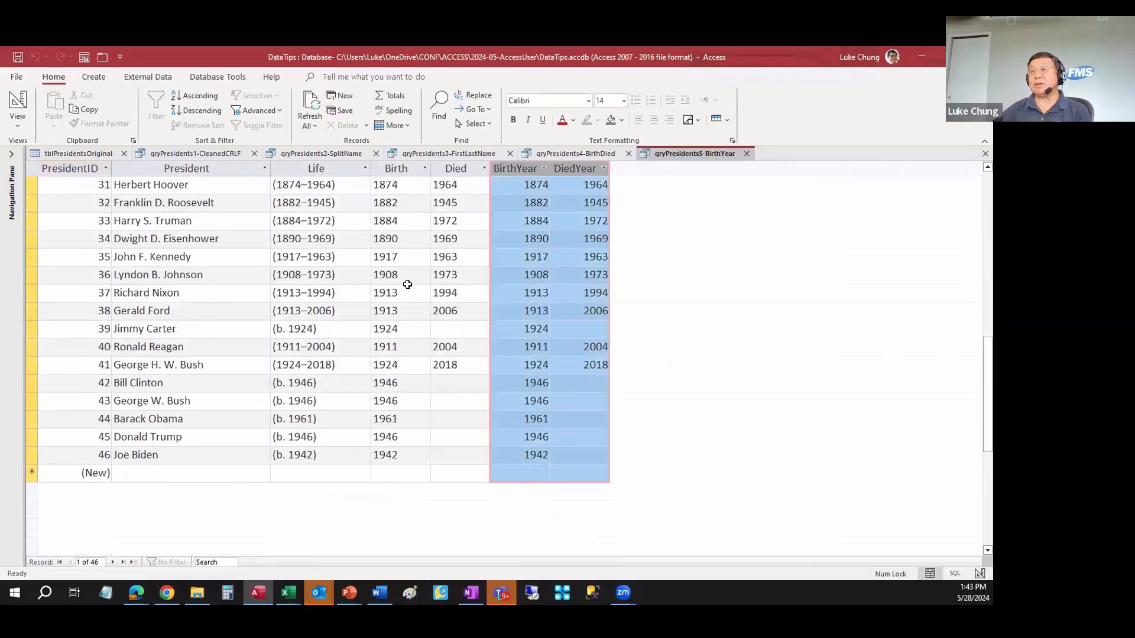
Step: Open qryPresidents6-Combined in Design View to see how it joins tblPresidentsOriginal with the earlier president queries
left_click(10, 164)
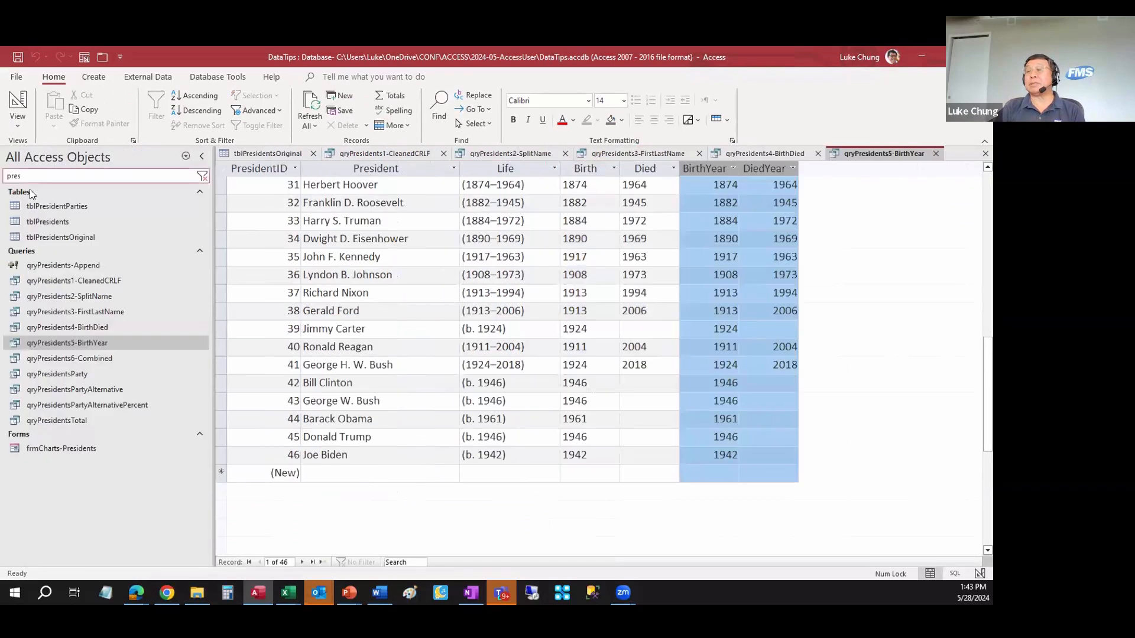
left_click(102, 357)
right_click(102, 357)
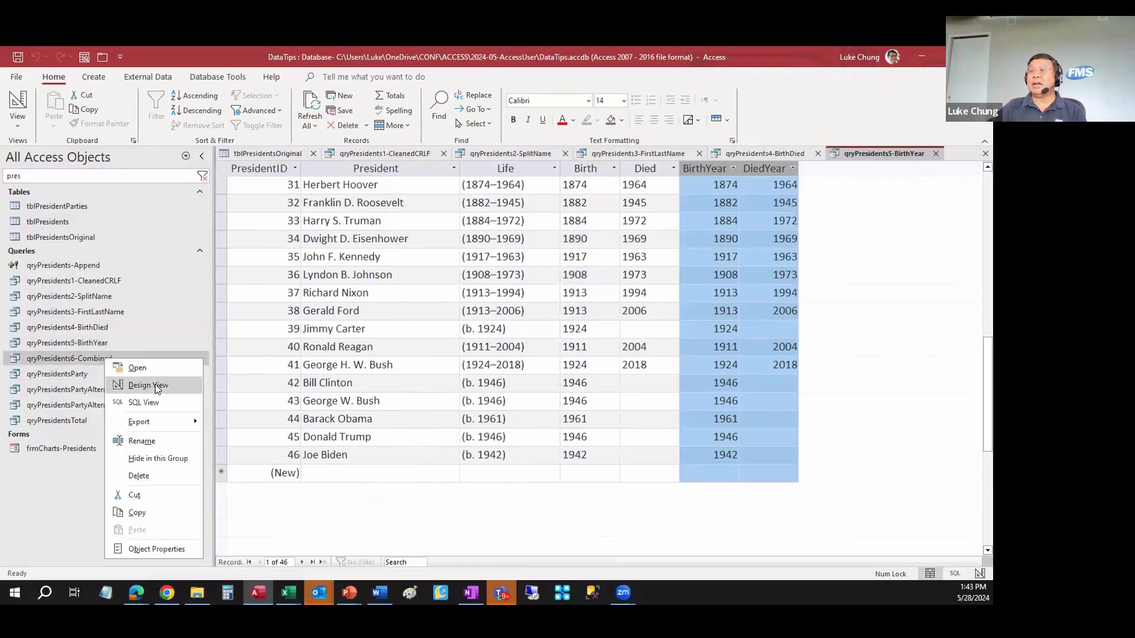
left_click(155, 384)
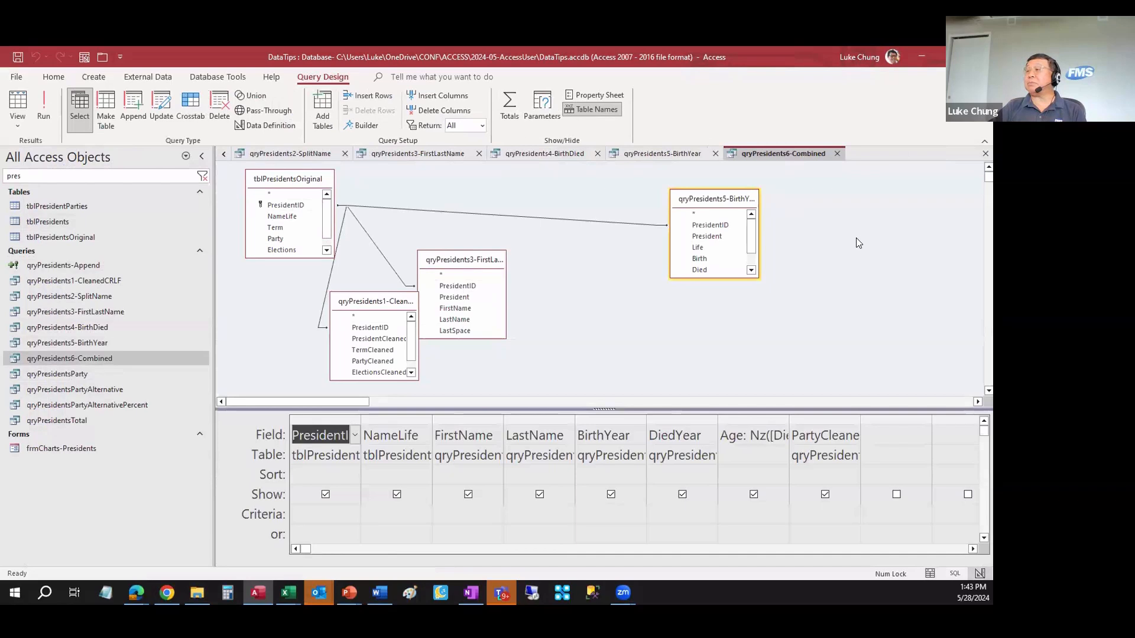
Step: Display the qryPresidents6-Combined results with the Navigation Pane collapsed, and review the original combined NameLife column
left_click(21, 92)
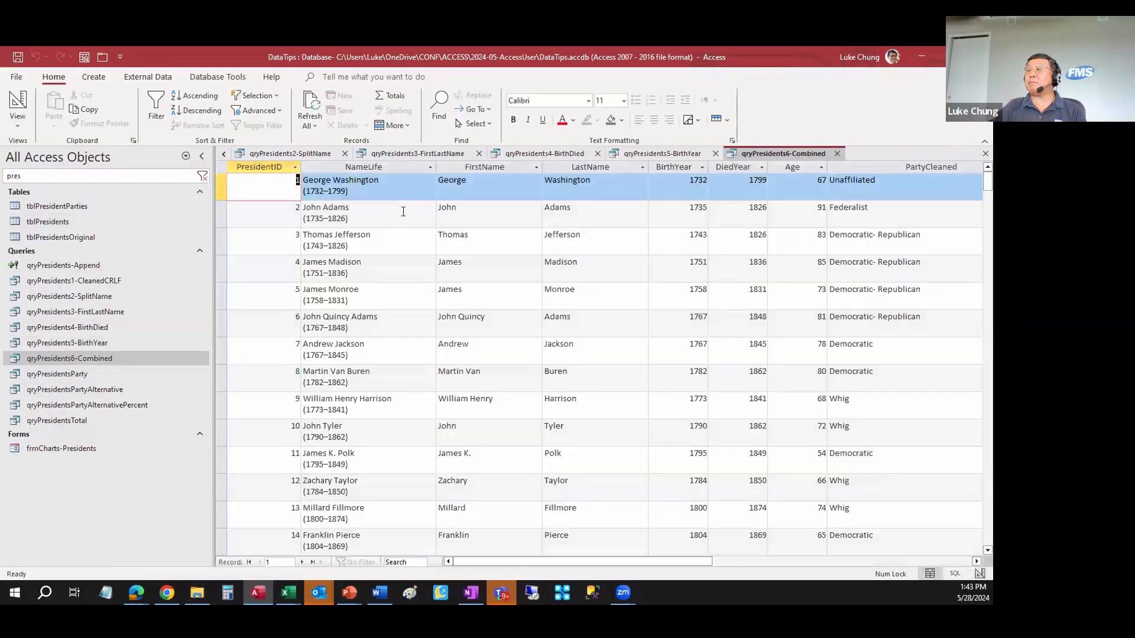
left_click(357, 166)
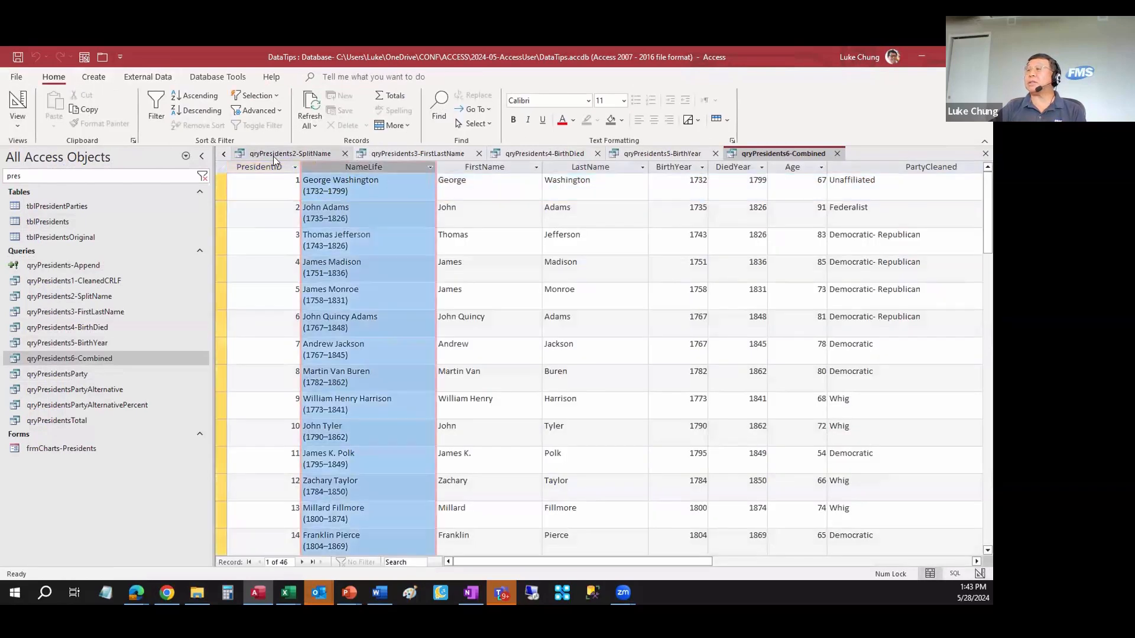
left_click(201, 156)
left_click(328, 184)
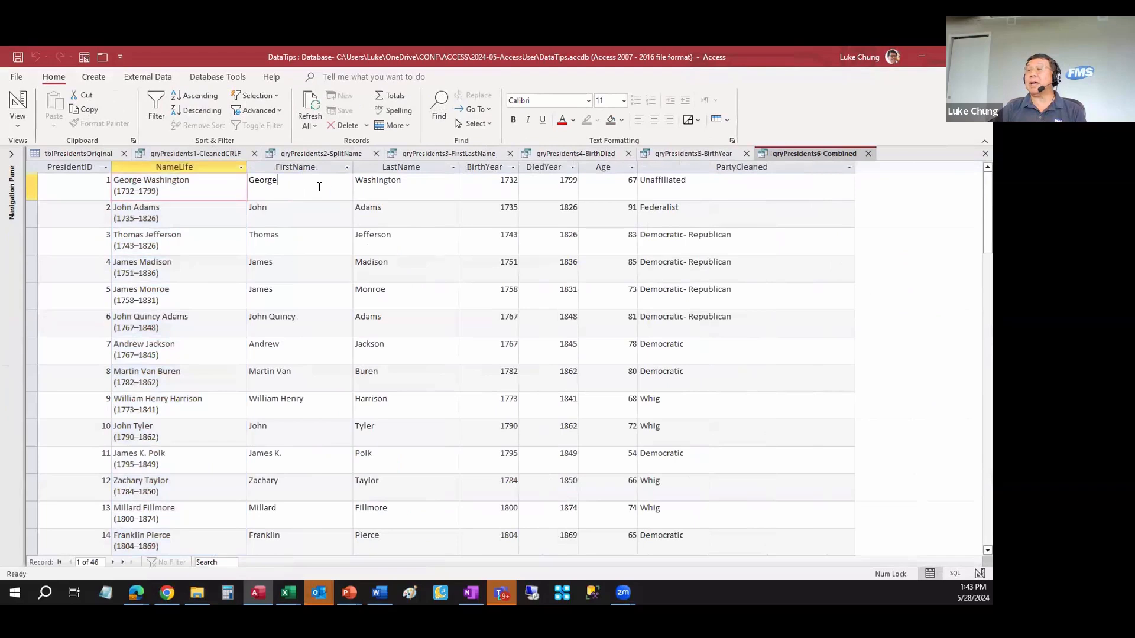
Step: Review the separated FirstName, LastName, BirthYear and DiedYear columns and the calculated Age column
left_click(296, 167)
left_click(405, 178)
left_click(484, 168)
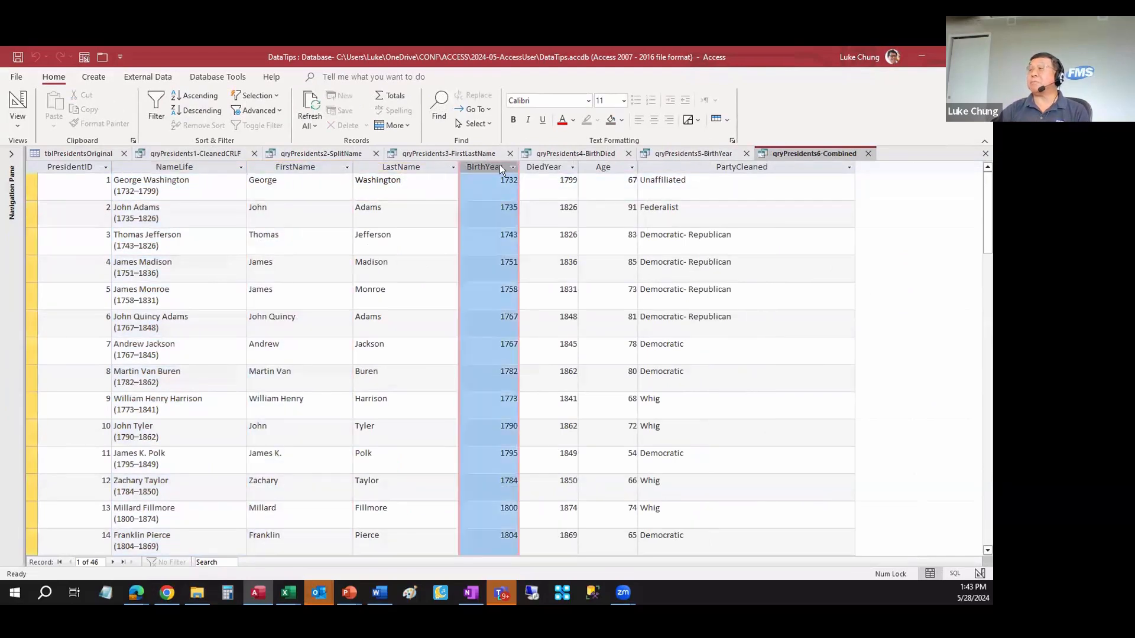
left_click(540, 168)
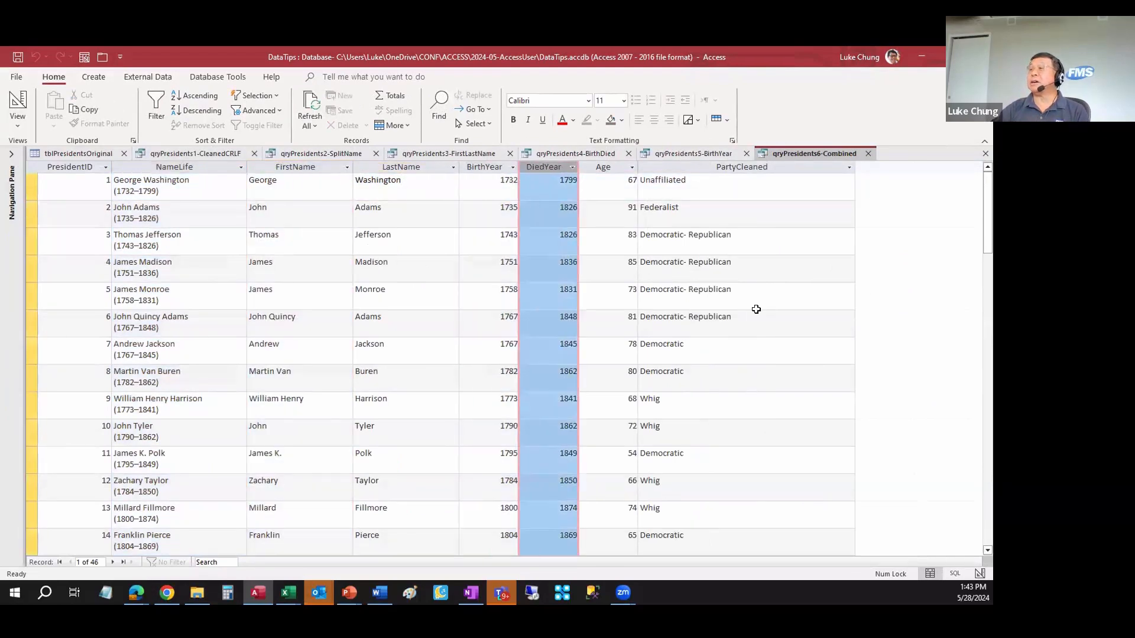
left_click(624, 214)
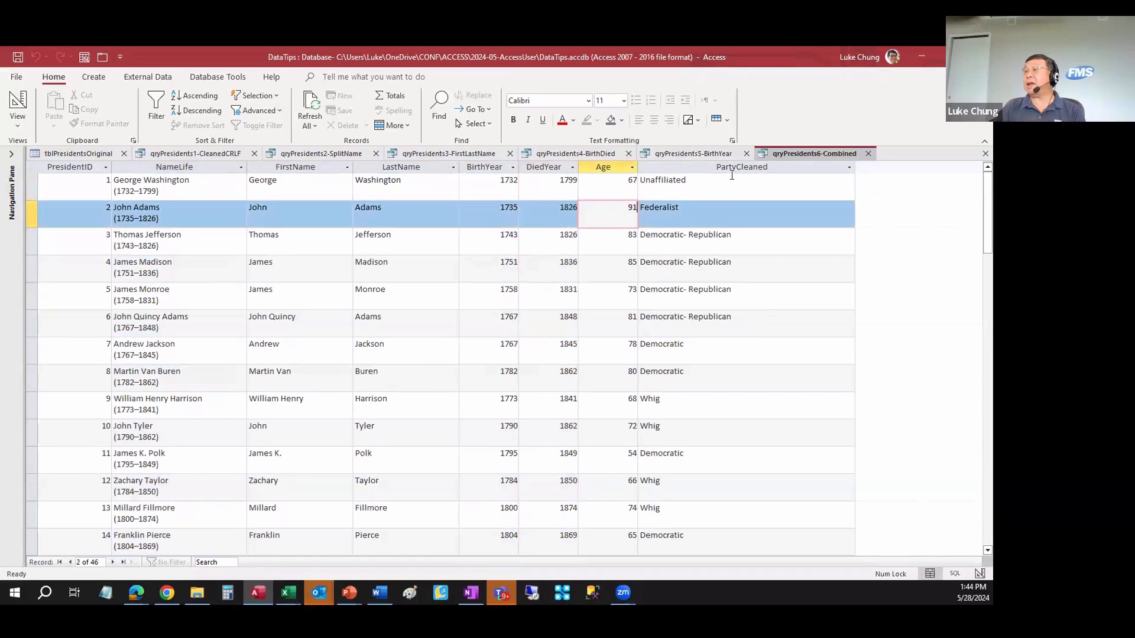
scroll(707, 340, "down", 12)
scroll(702, 339, "up", 12)
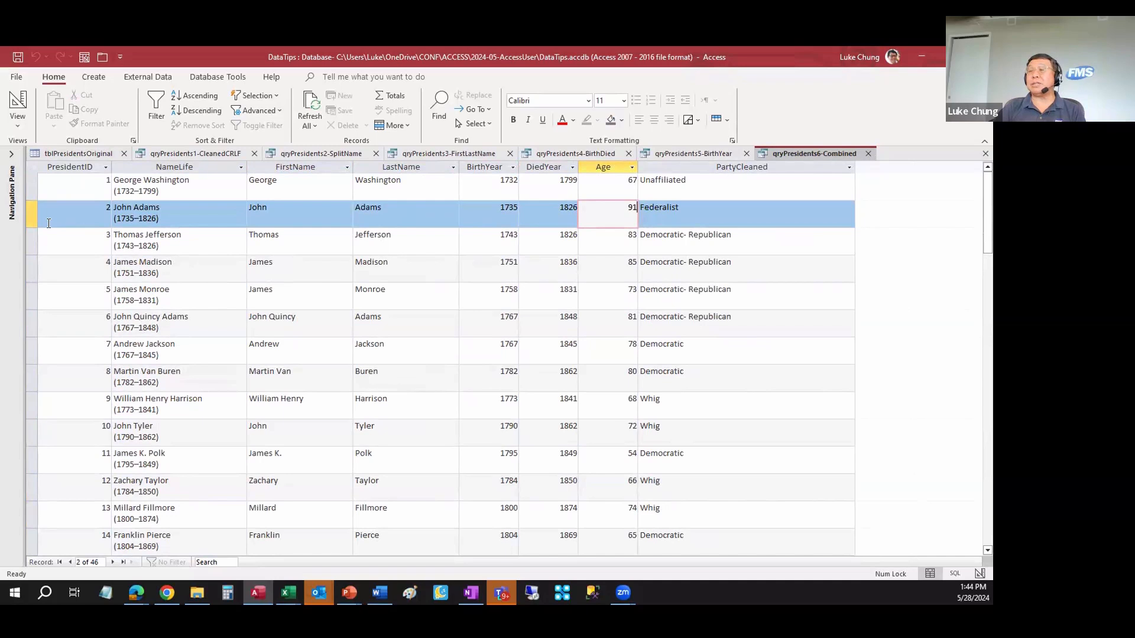
left_click(12, 154)
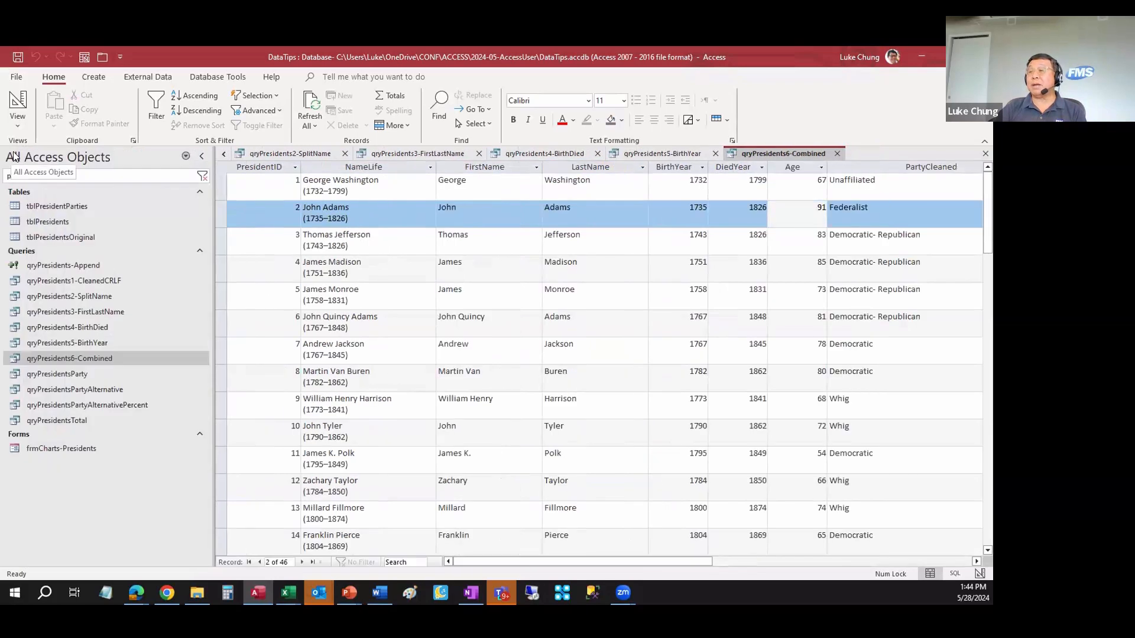
left_click(202, 157)
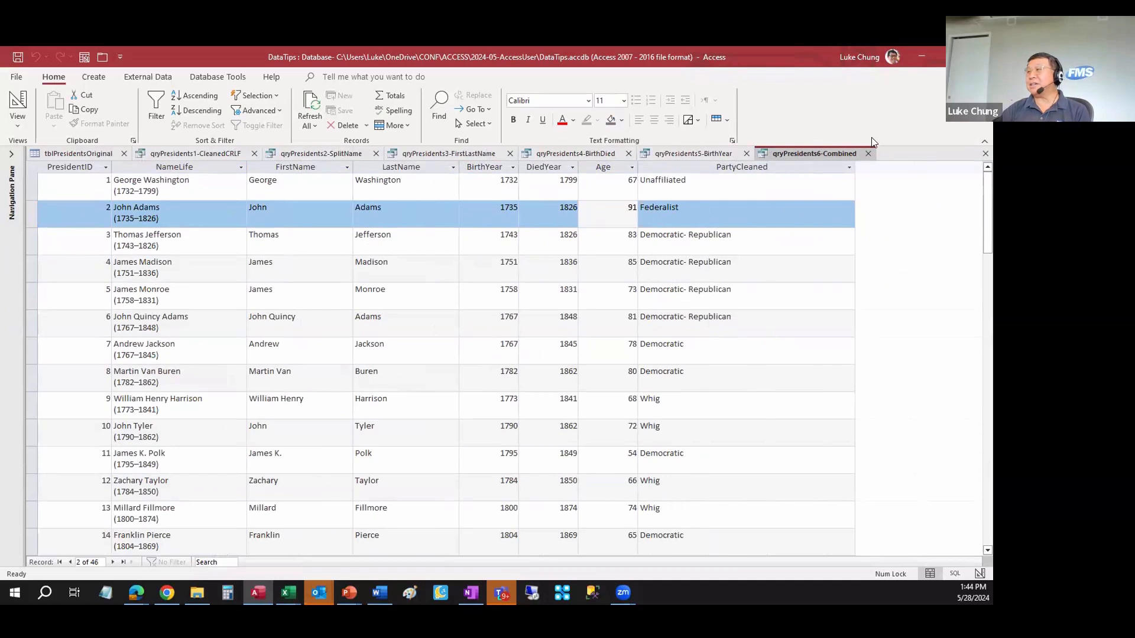
Step: Close all the open president query datasheets and the tblPresidentsOriginal table
left_click(868, 153)
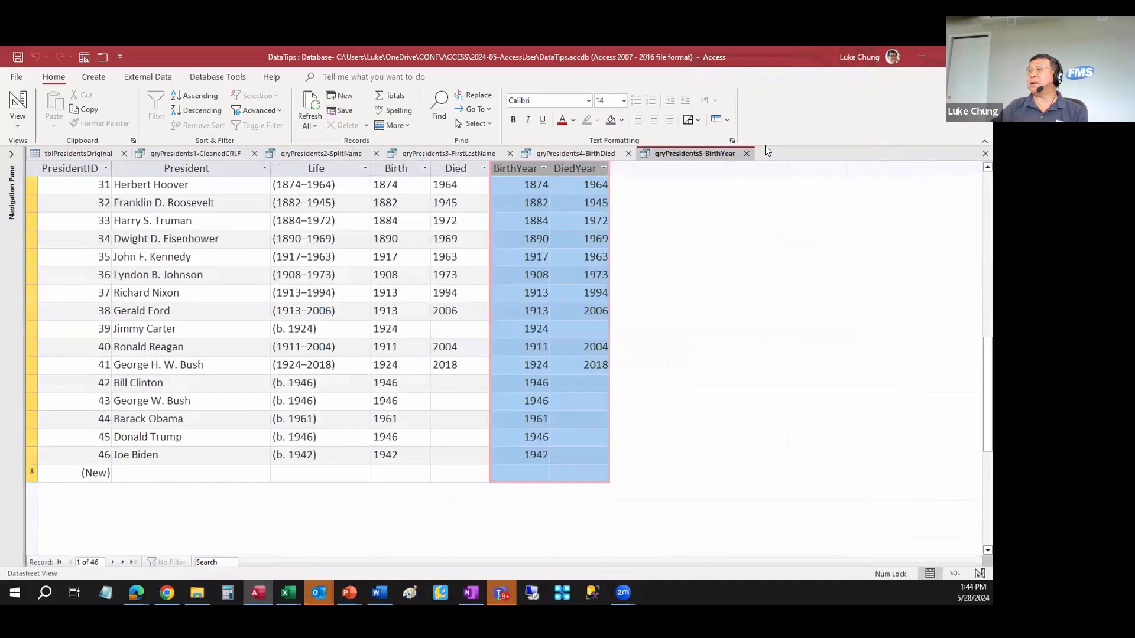
left_click(747, 154)
left_click(629, 154)
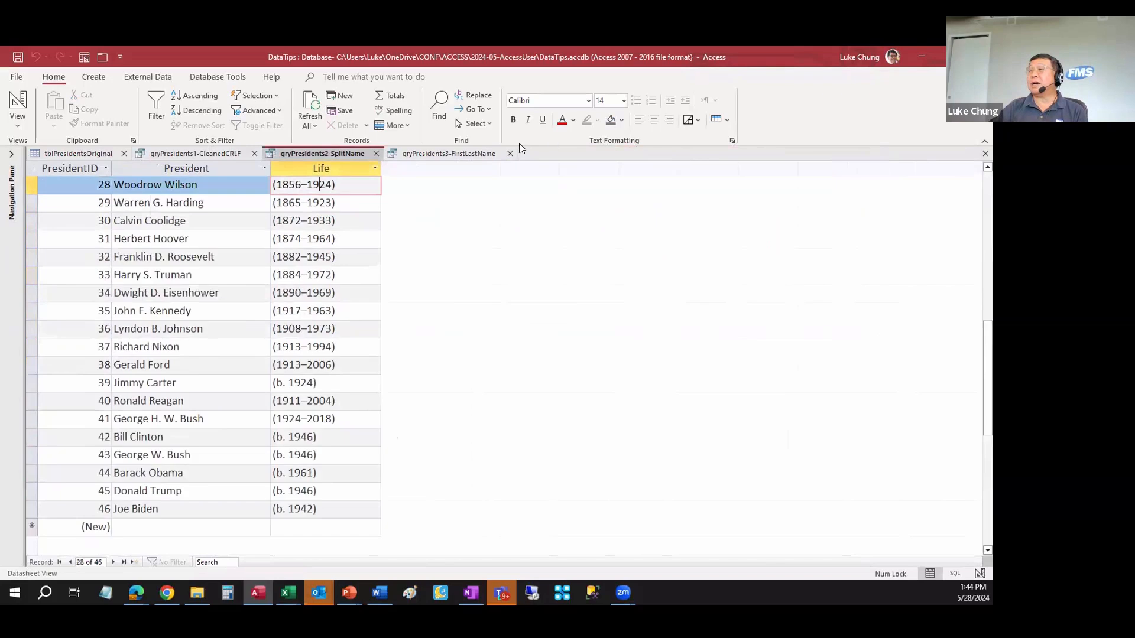
left_click(509, 153)
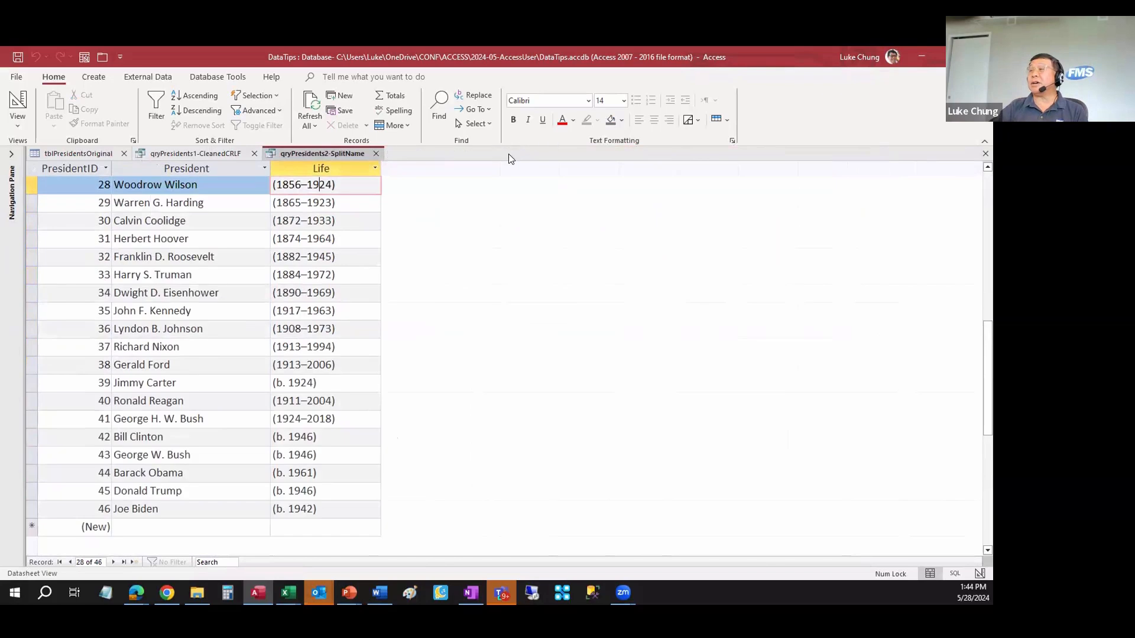
left_click(375, 153)
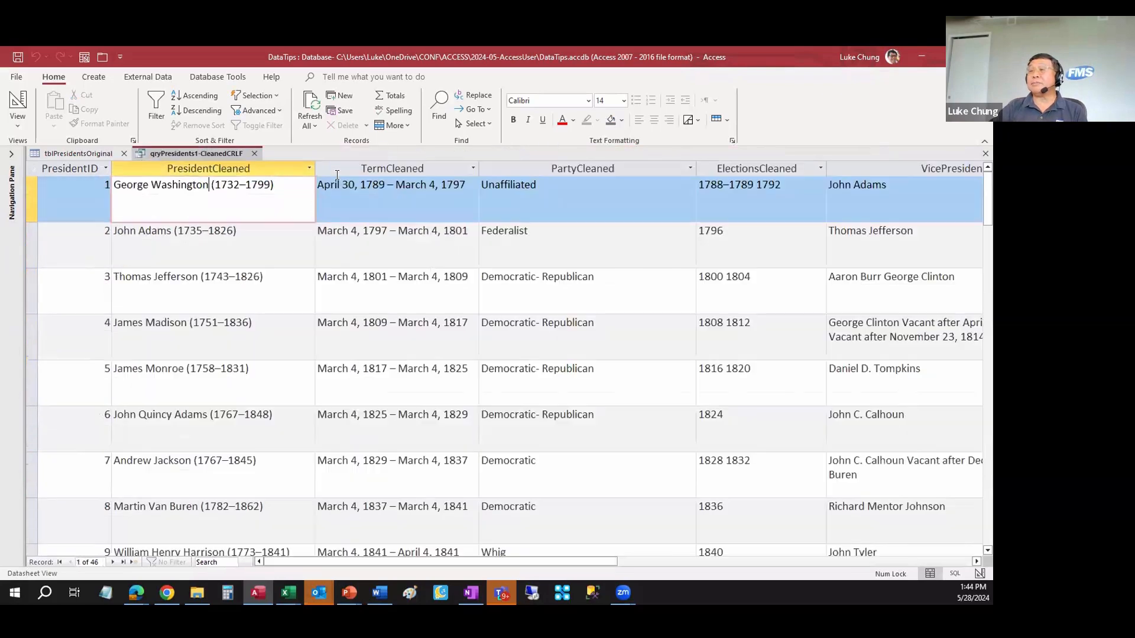
left_click(254, 154)
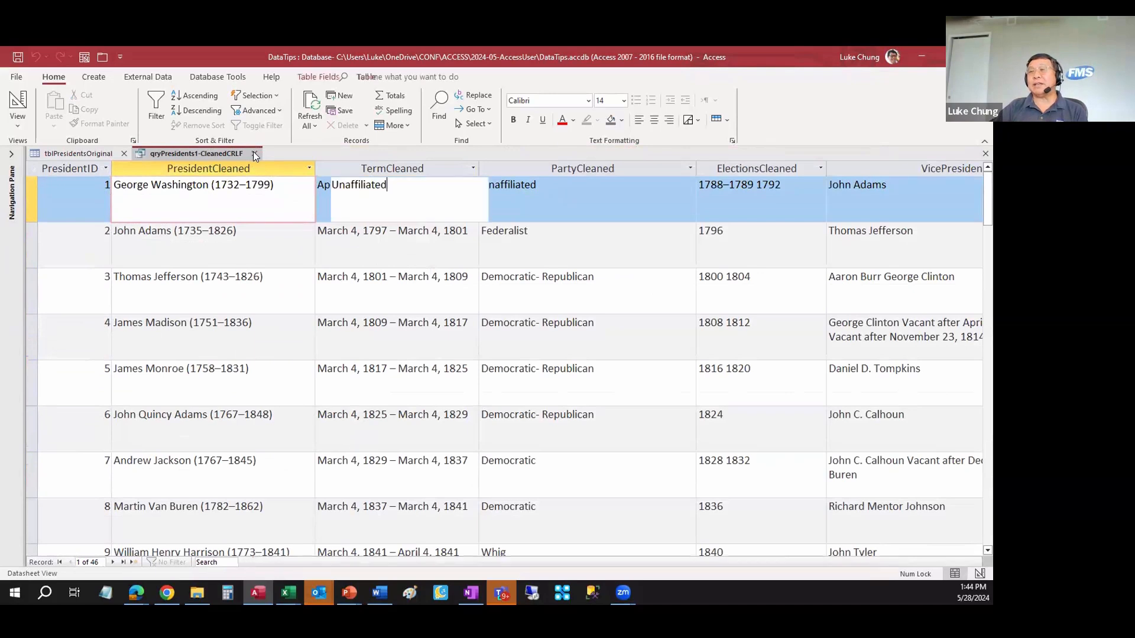
left_click(124, 153)
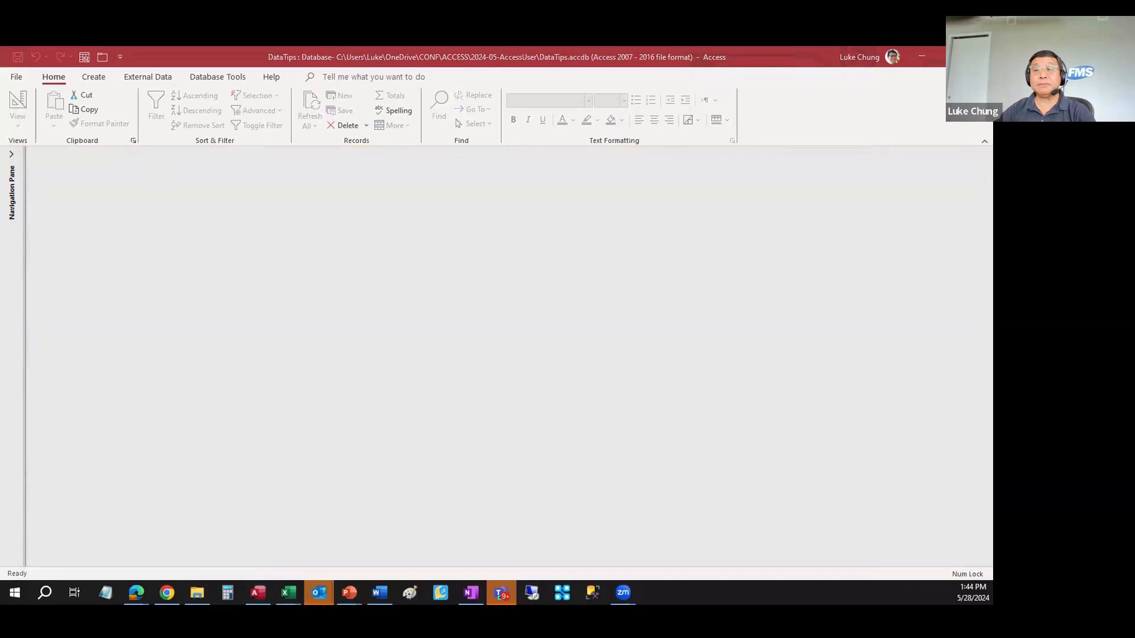
Step: Switch to the presentation slideshow and advance to the Modern Charts slide
key("alt+Tab")
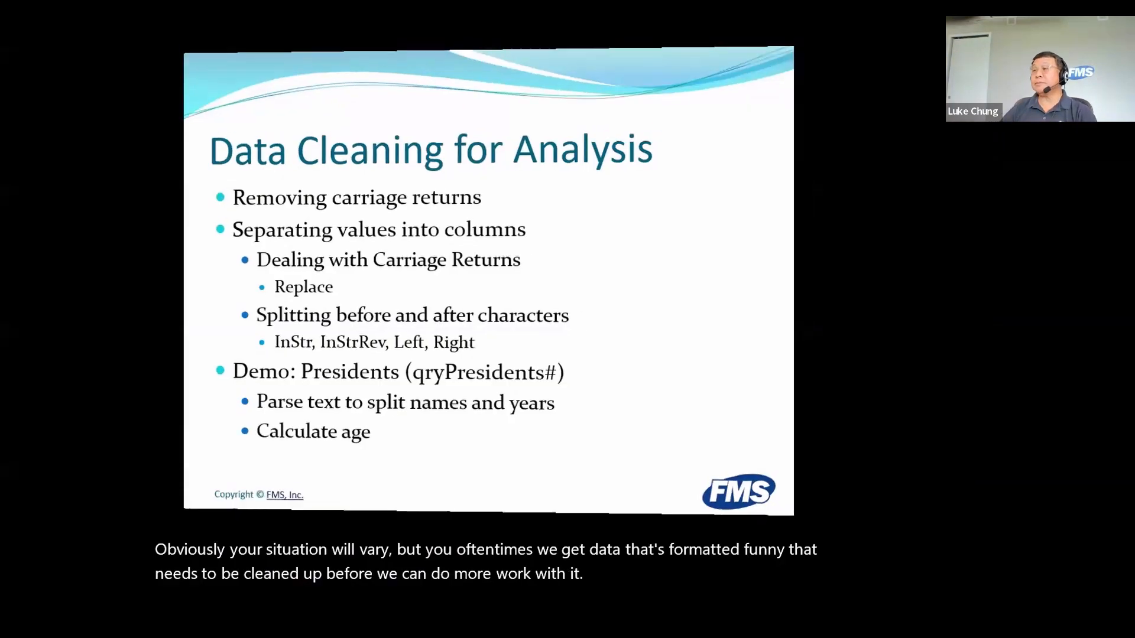
key("Right")
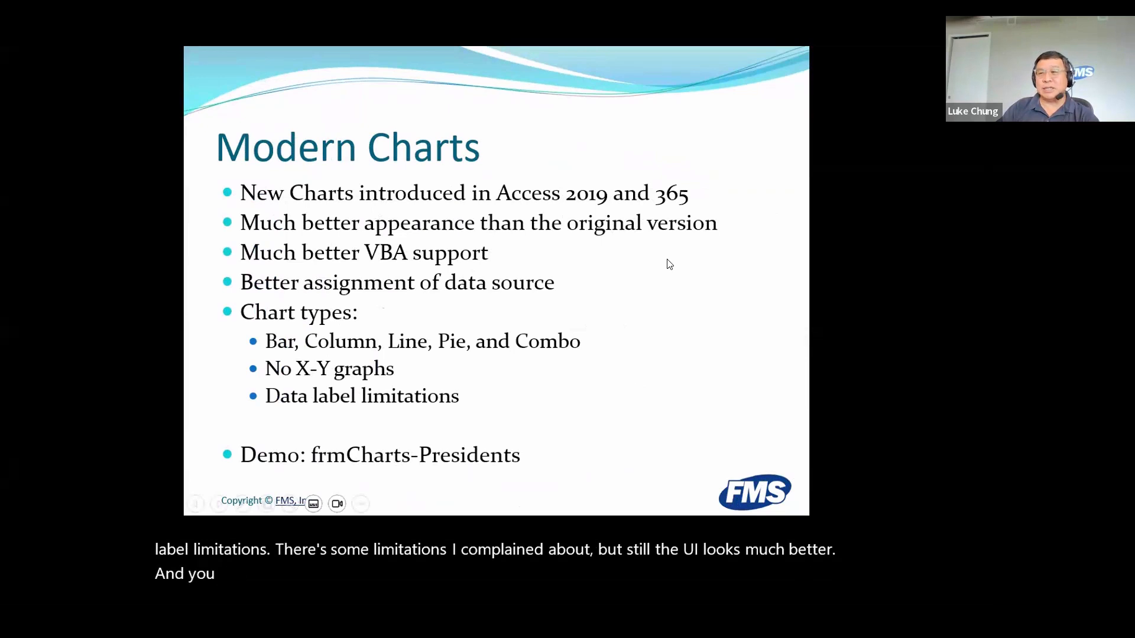
Step: Return to Access and open the frmCharts-Presidents form with the Navigation Pane and ribbon collapsed for a larger chart
key("alt+Tab")
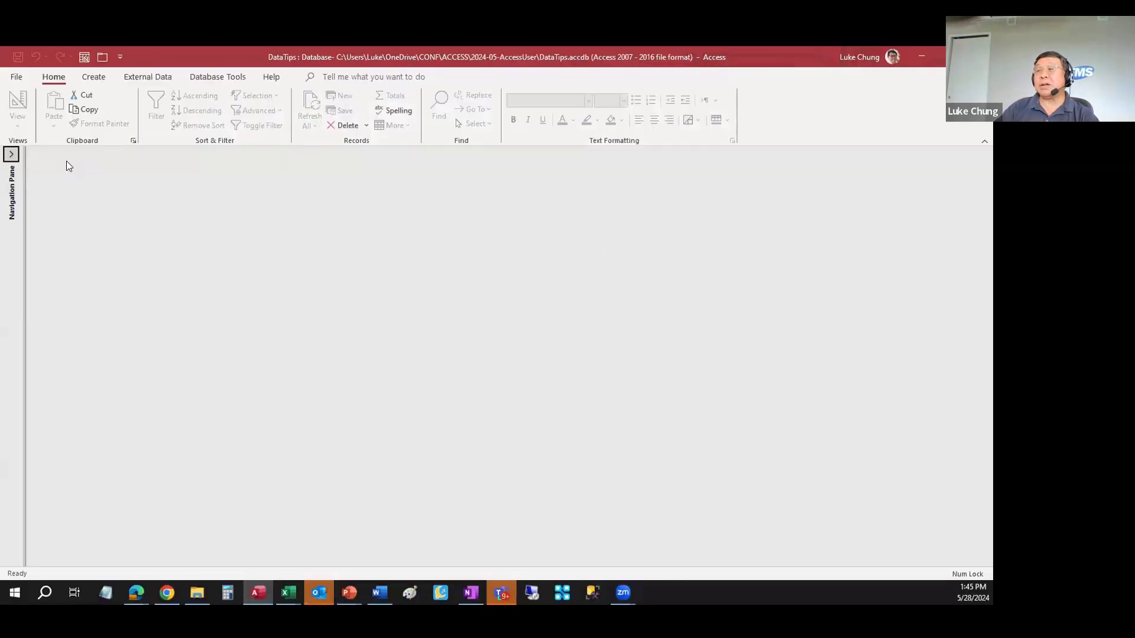
left_click(9, 155)
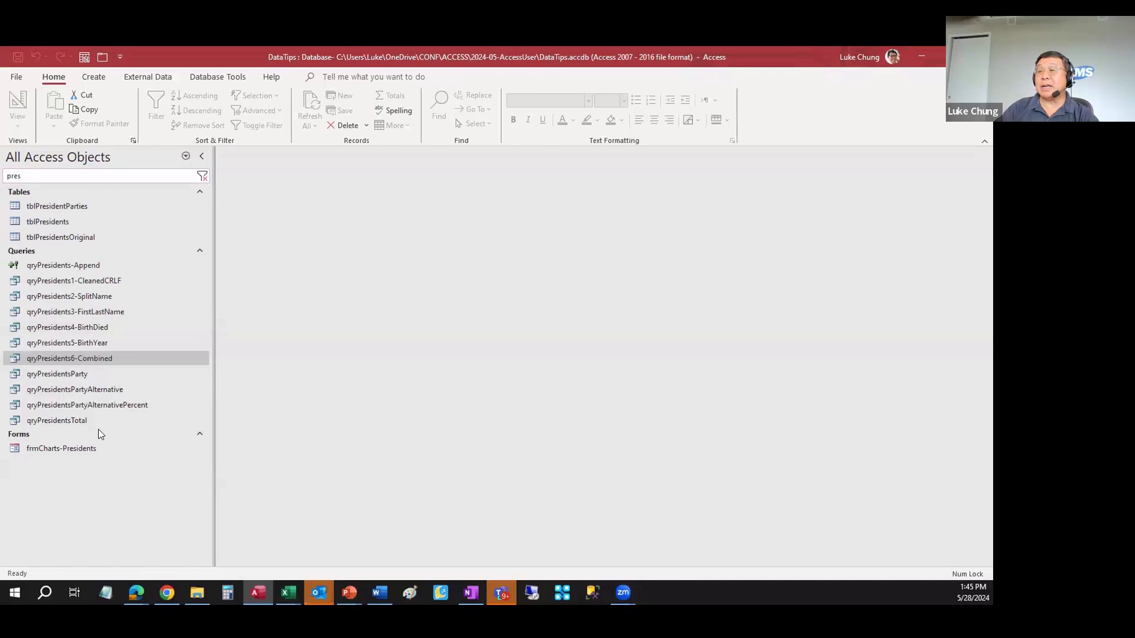
double_click(109, 448)
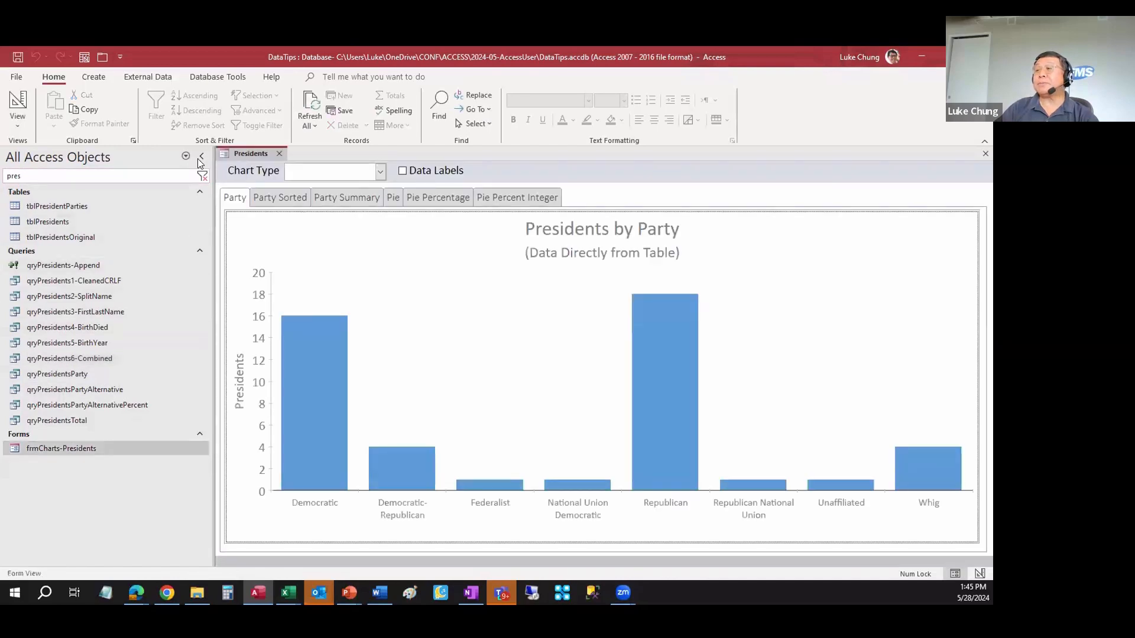
left_click(201, 156)
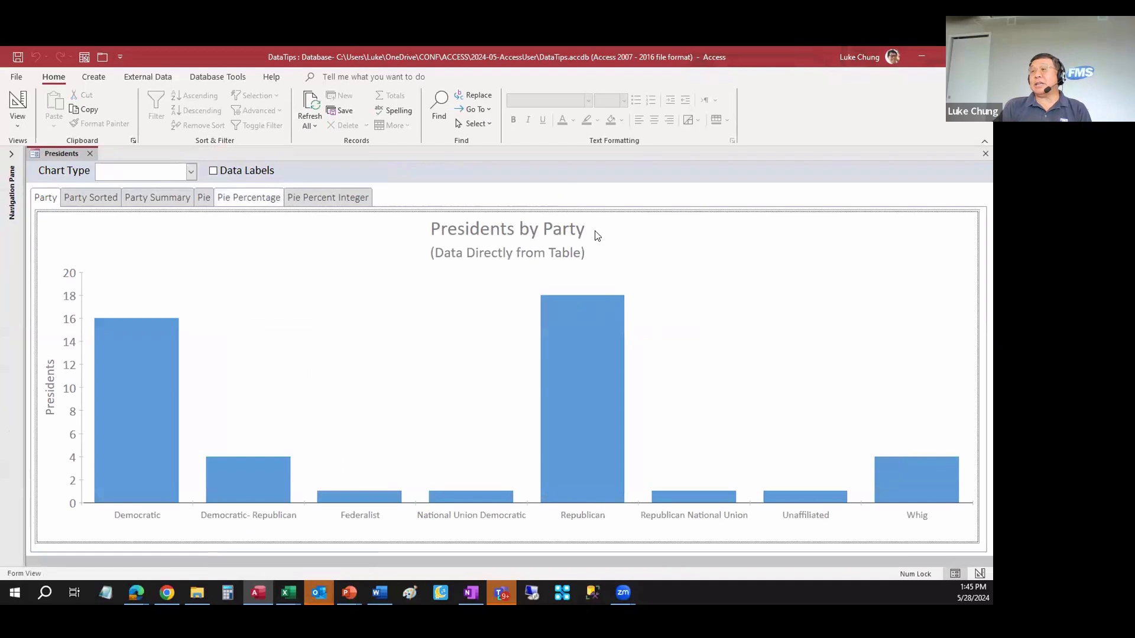
double_click(53, 77)
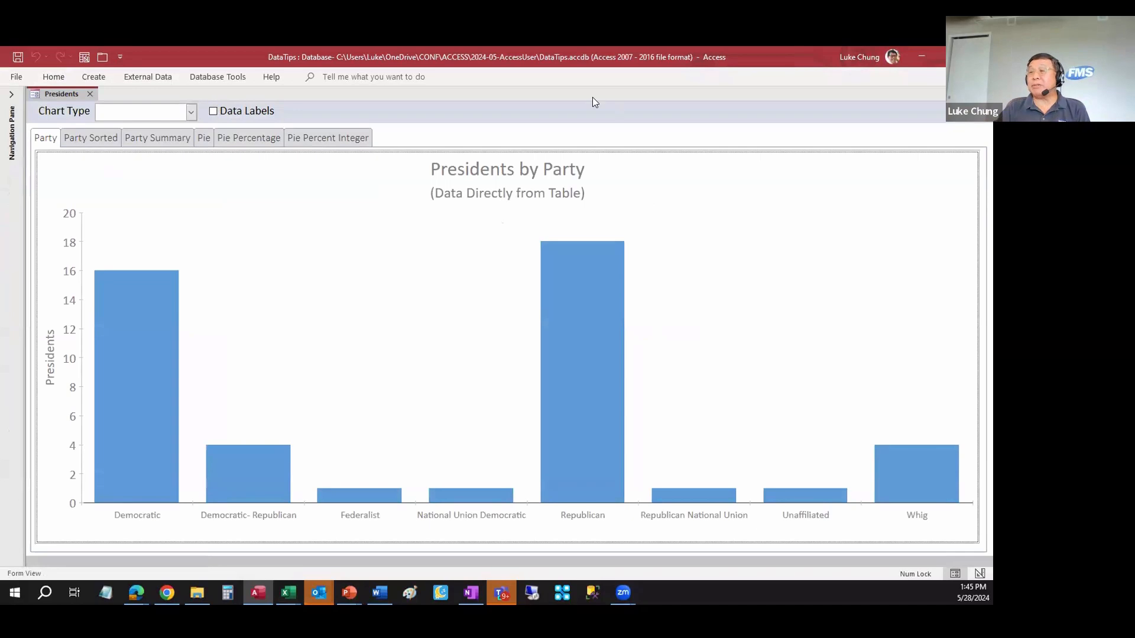
Step: Toggle the data labels on and off on the Party chart, and display the Party Sorted chart with data labels
left_click(213, 111)
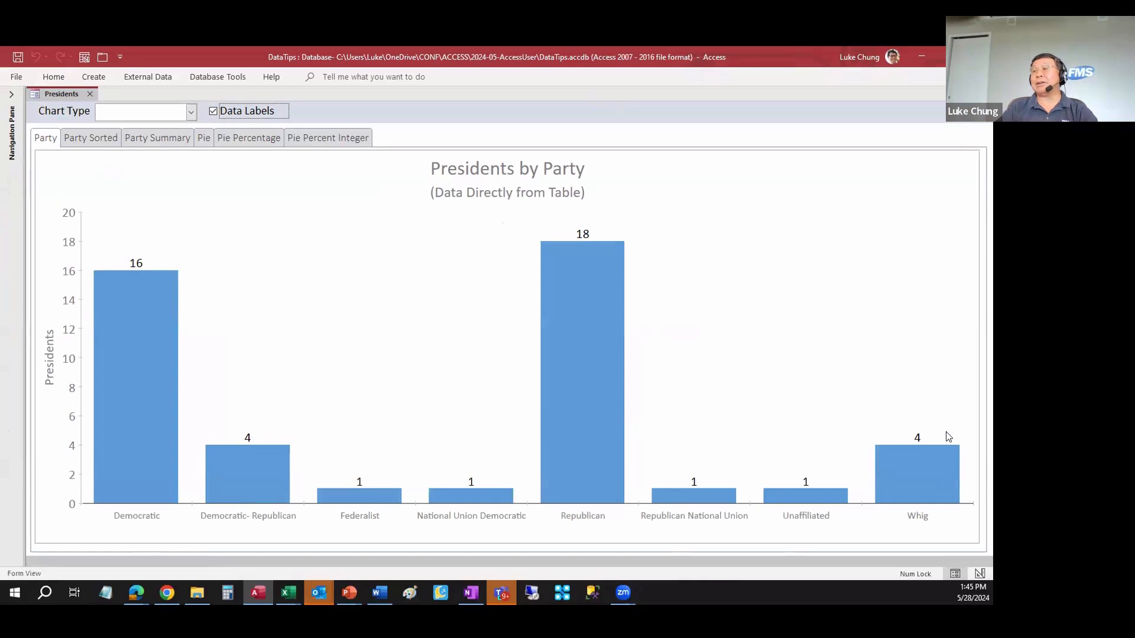
left_click(213, 111)
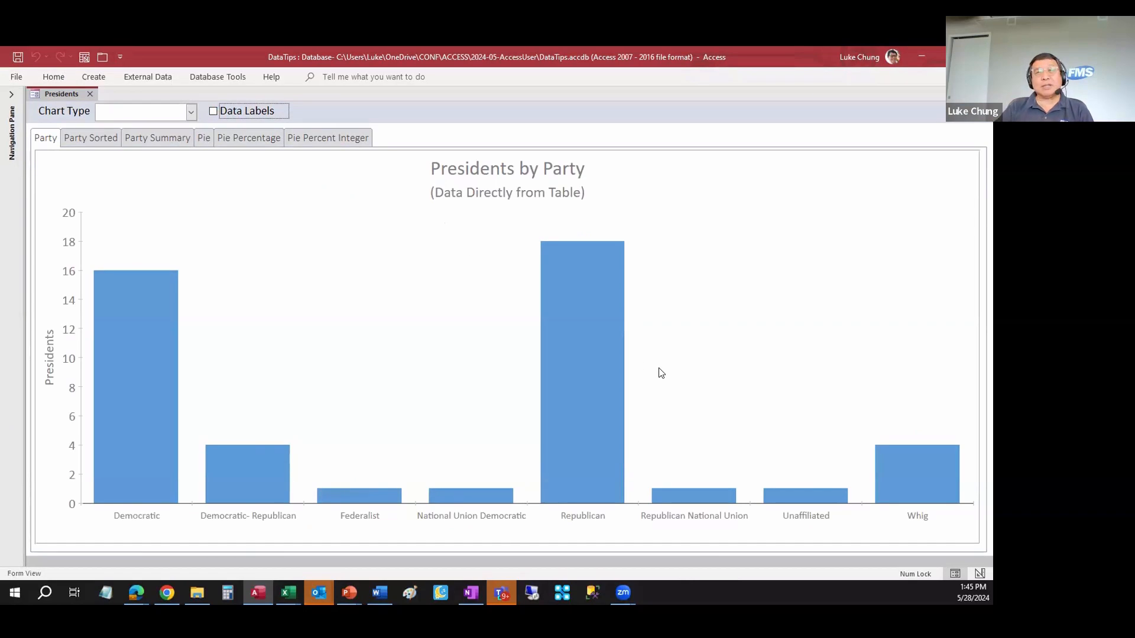
left_click(107, 142)
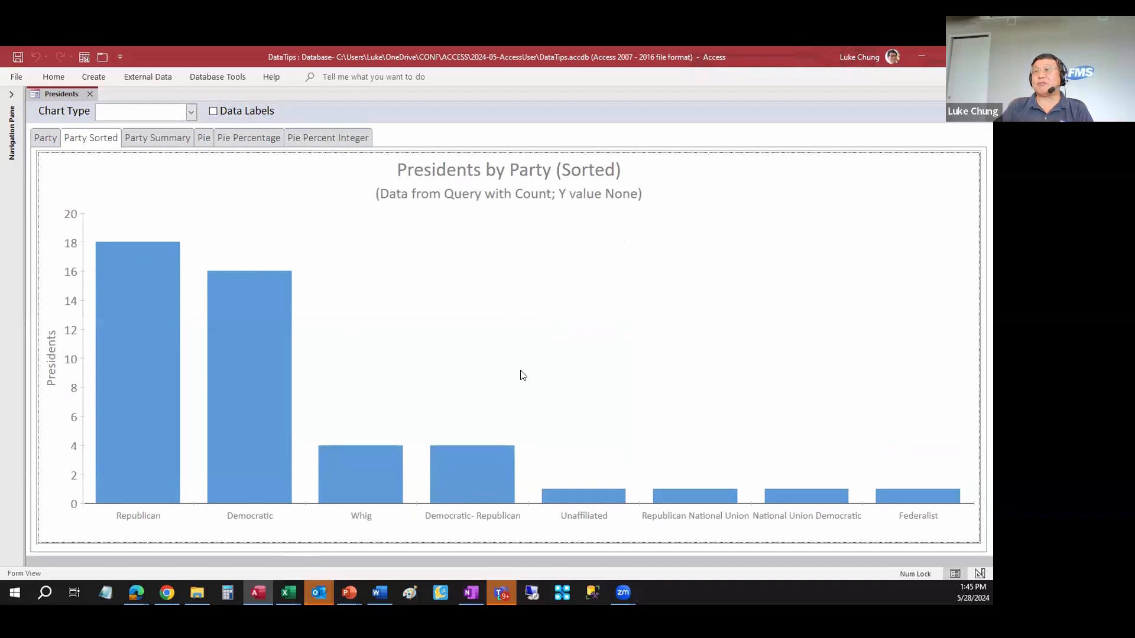
left_click(212, 112)
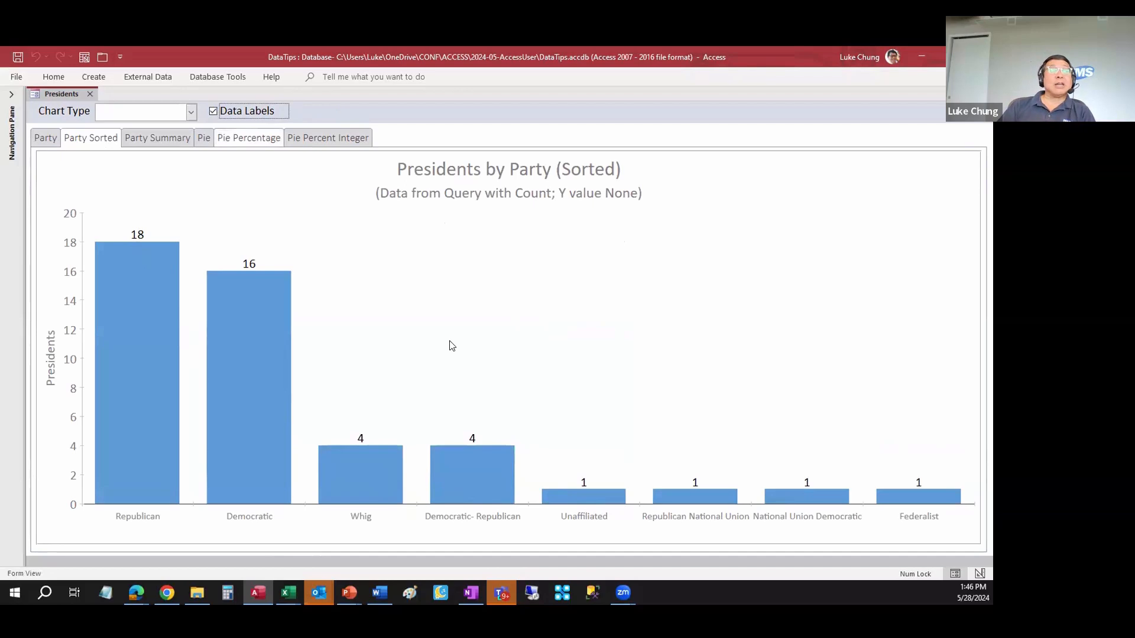
Step: Open the charts form in Design View and inspect the Row Source of the Presidents by Party chart
right_click(72, 94)
left_click(103, 178)
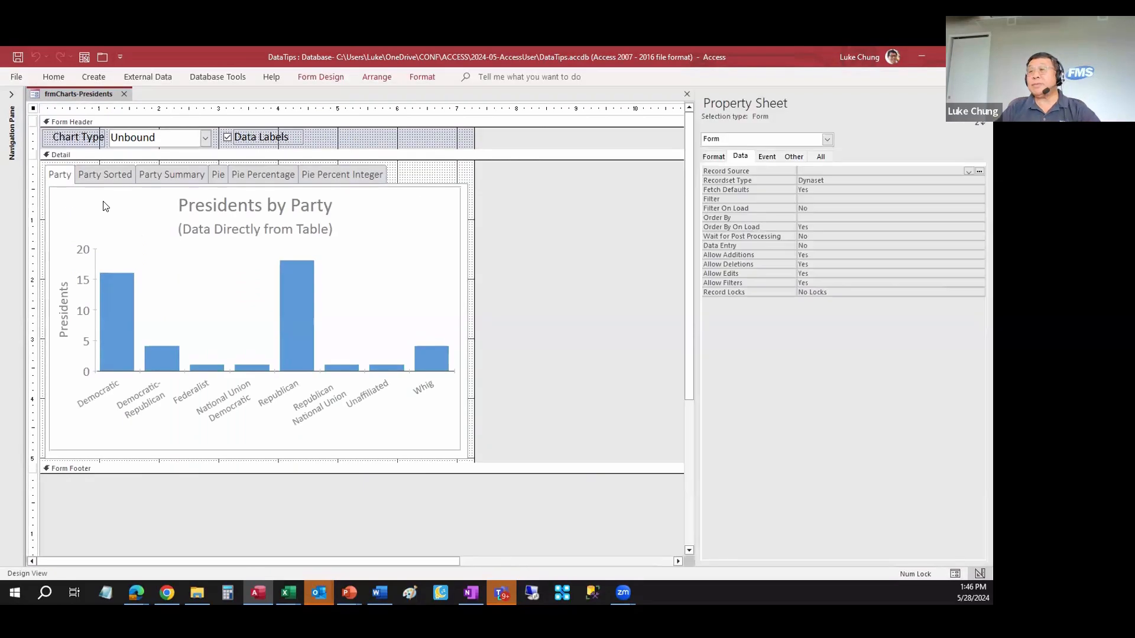
left_click(103, 203)
left_click(643, 179)
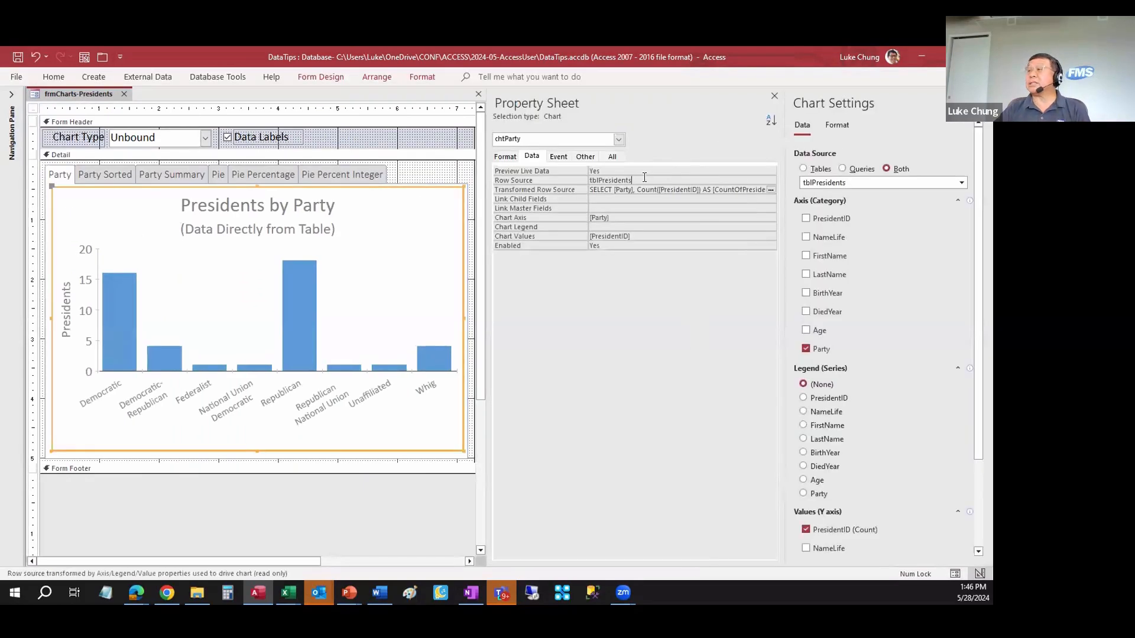
Step: Inspect the Party Sorted chart's qryPresidentsParty row source in the Query Builder, view its results, and close it without saving
left_click(95, 175)
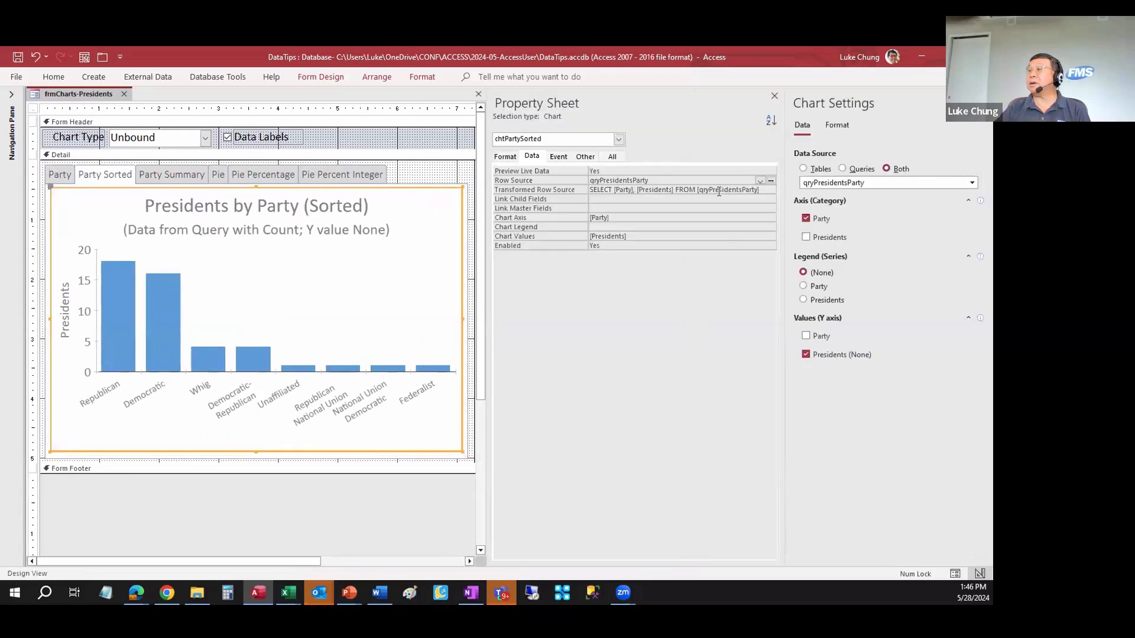
left_click(771, 181)
left_click_drag(372, 211, 89, 203)
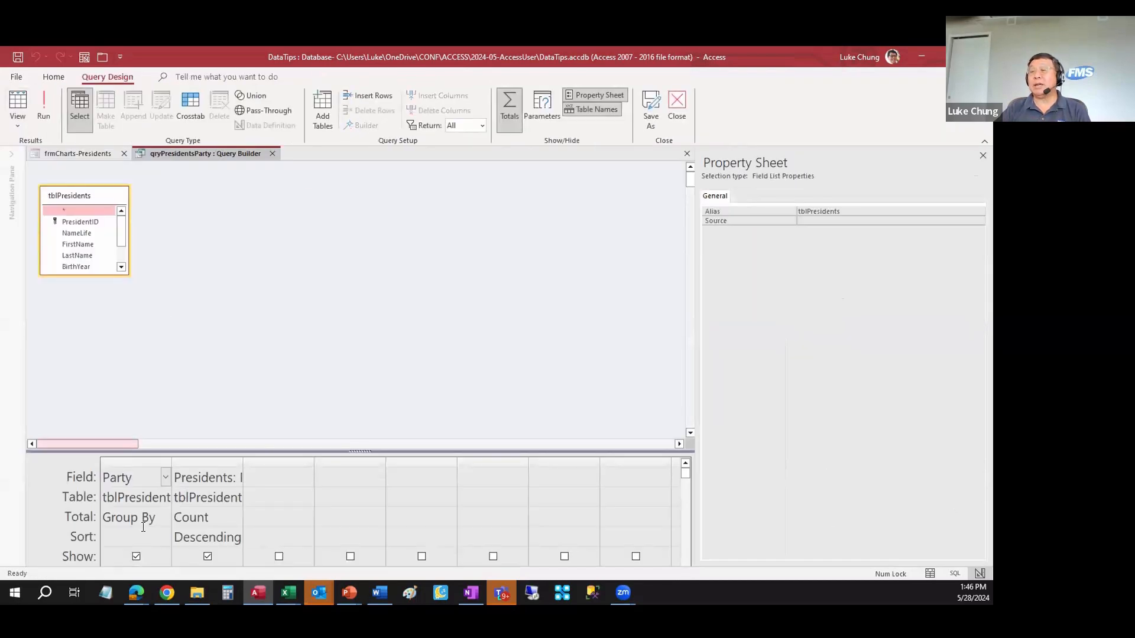
left_click(18, 102)
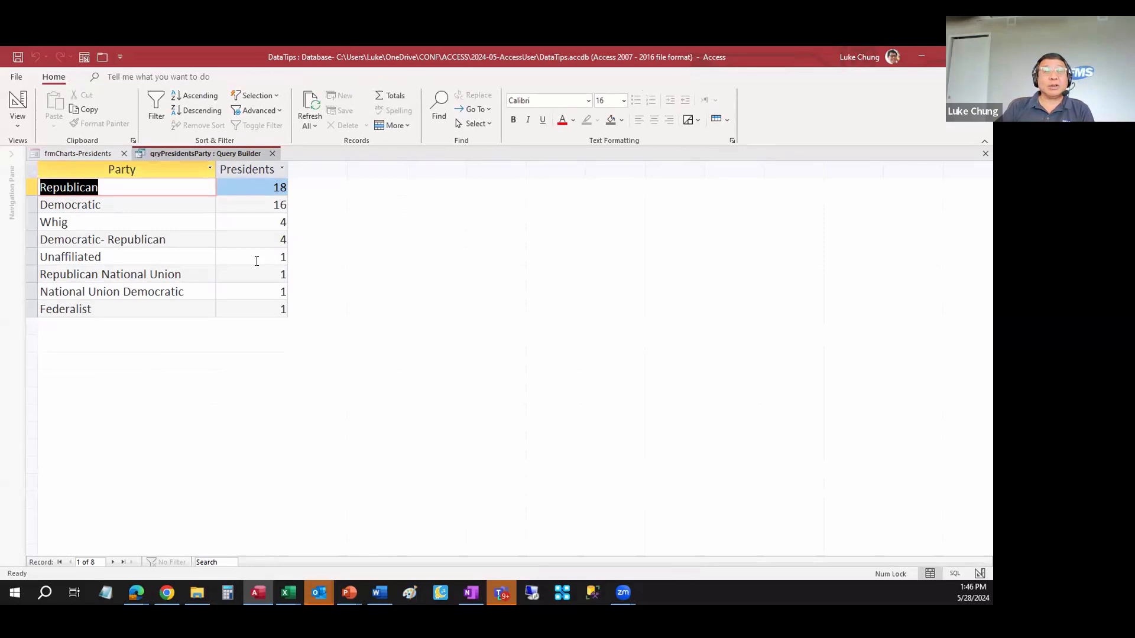
left_click(272, 153)
left_click(501, 365)
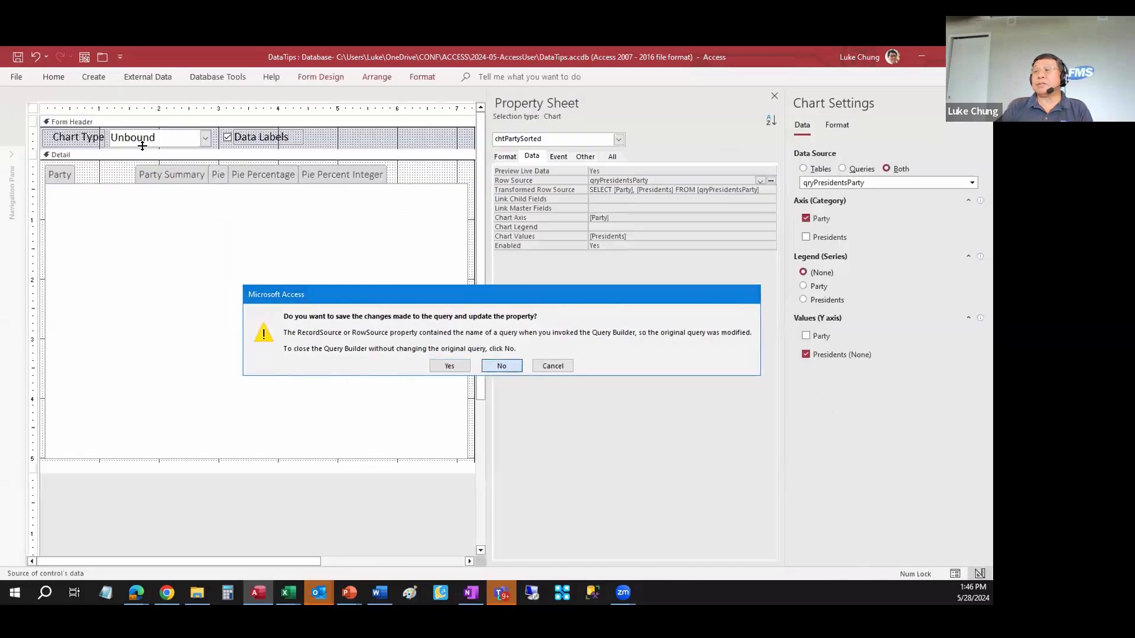
Step: Return the charts form to Form View and display the Party Summary chart with data labels
right_click(87, 97)
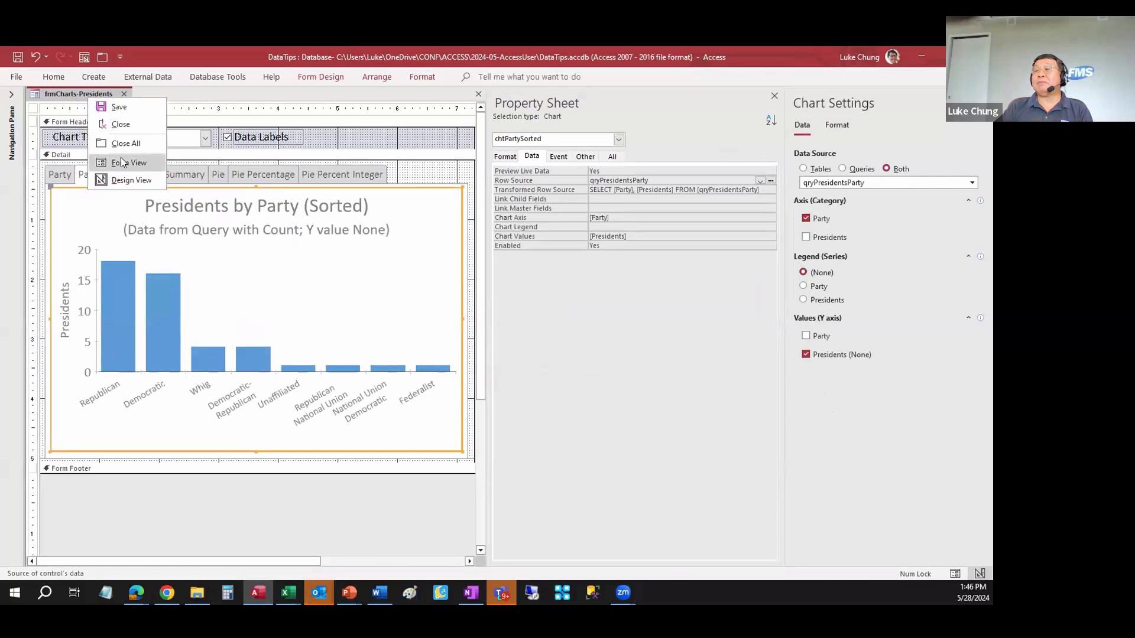
left_click(123, 163)
left_click(106, 138)
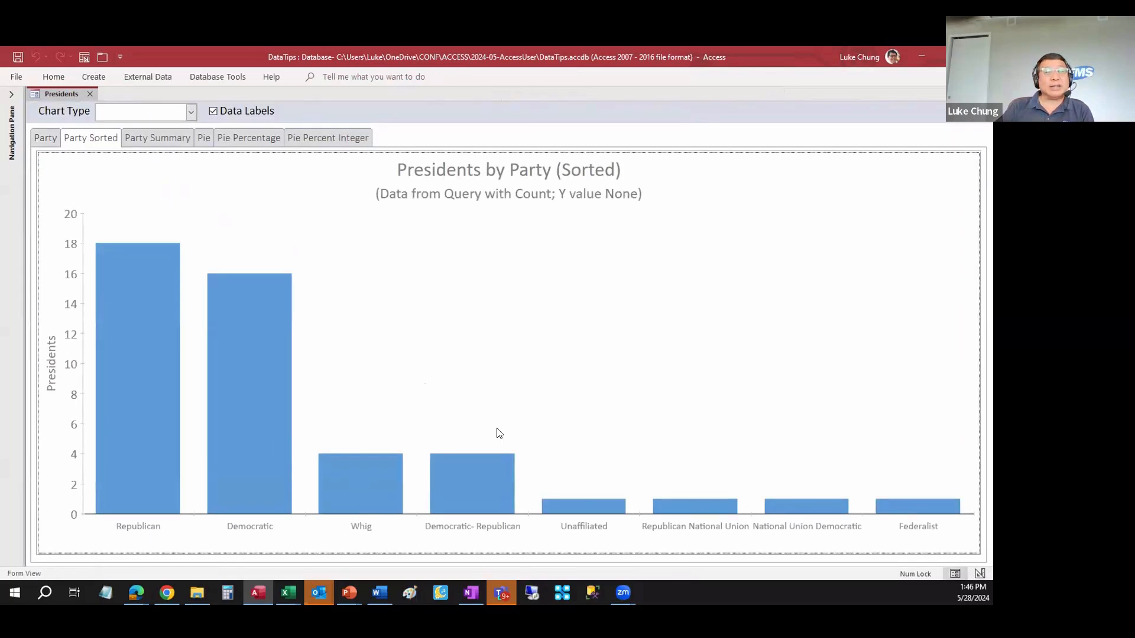
left_click(157, 140)
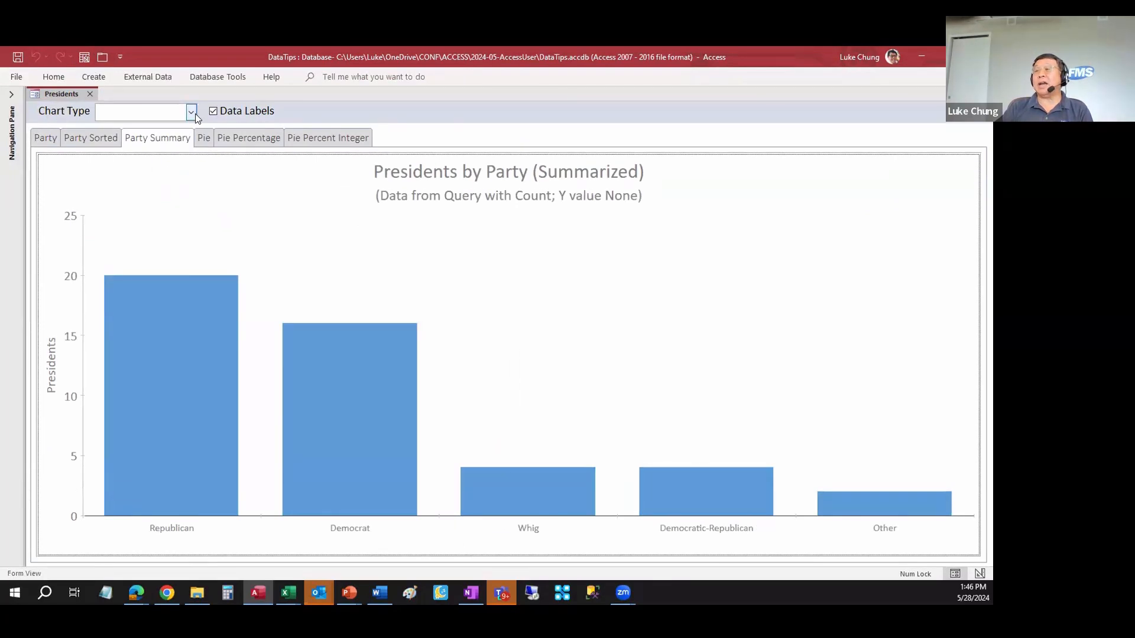
left_click(214, 111)
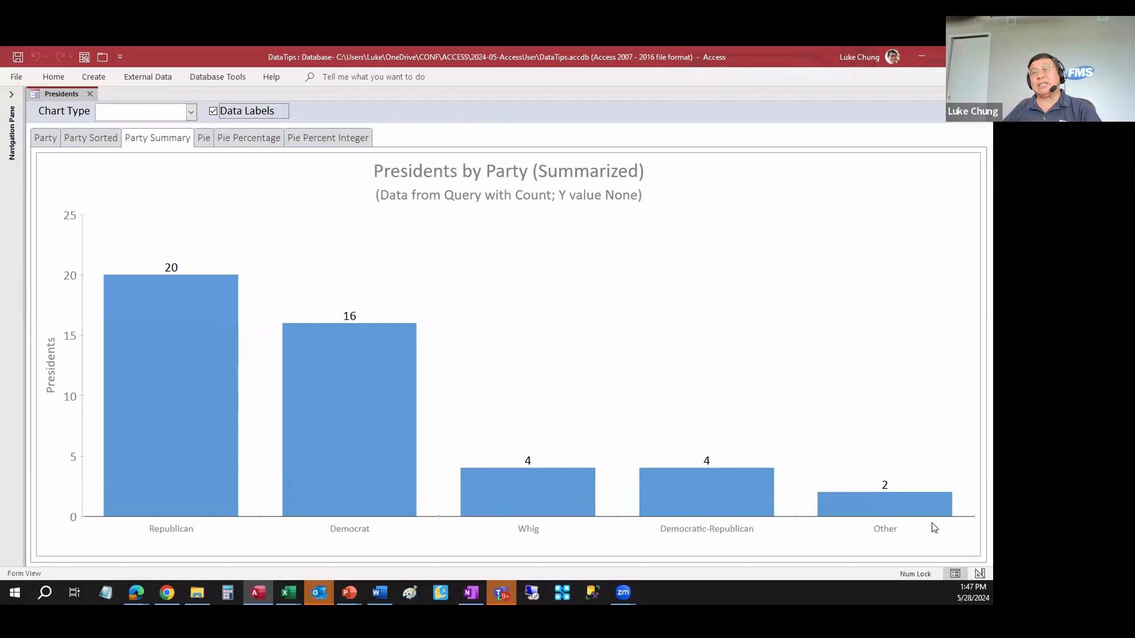
Step: Open the tblPresidentParties table and highlight its Party and PartyAlternative columns to show how parties are regrouped
left_click(11, 95)
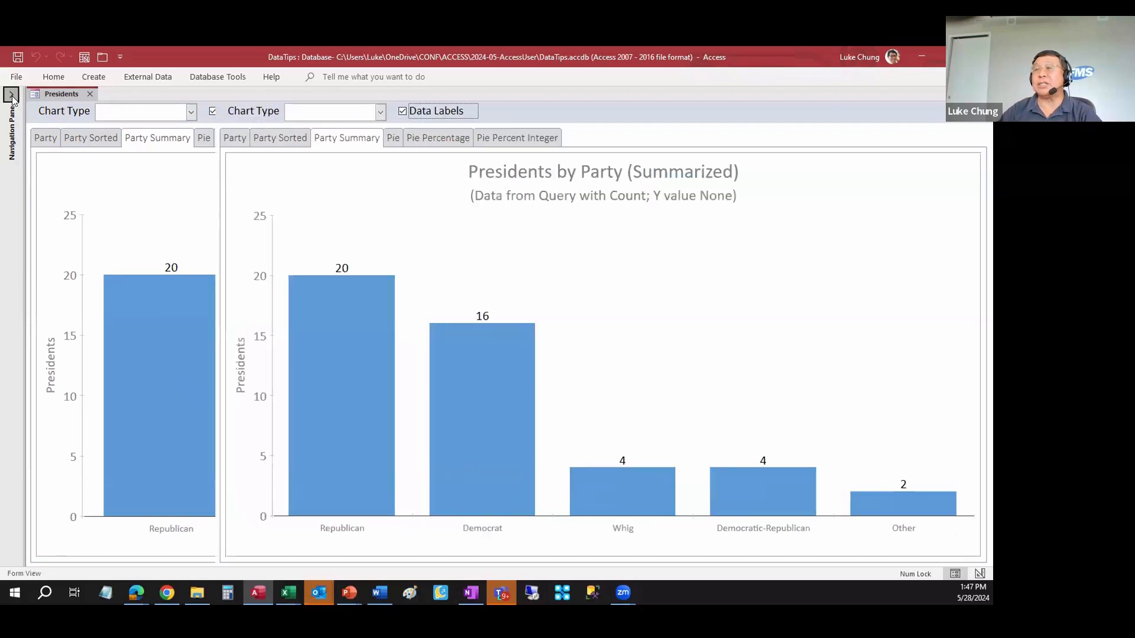
double_click(81, 149)
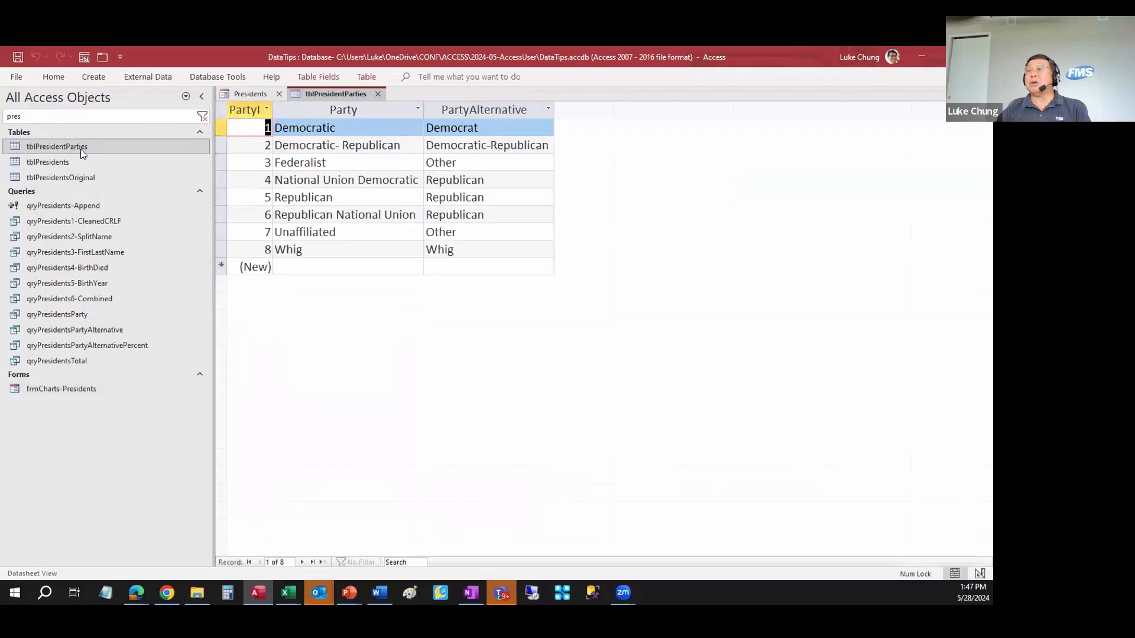
left_click_drag(337, 180, 337, 197)
left_click(341, 111)
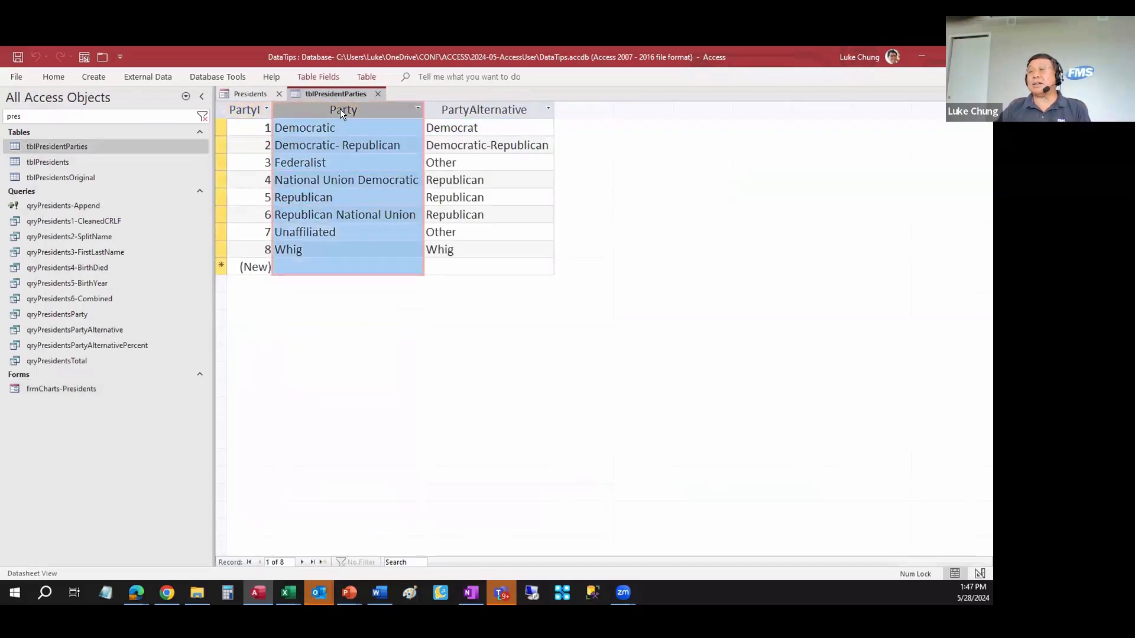
left_click(461, 114)
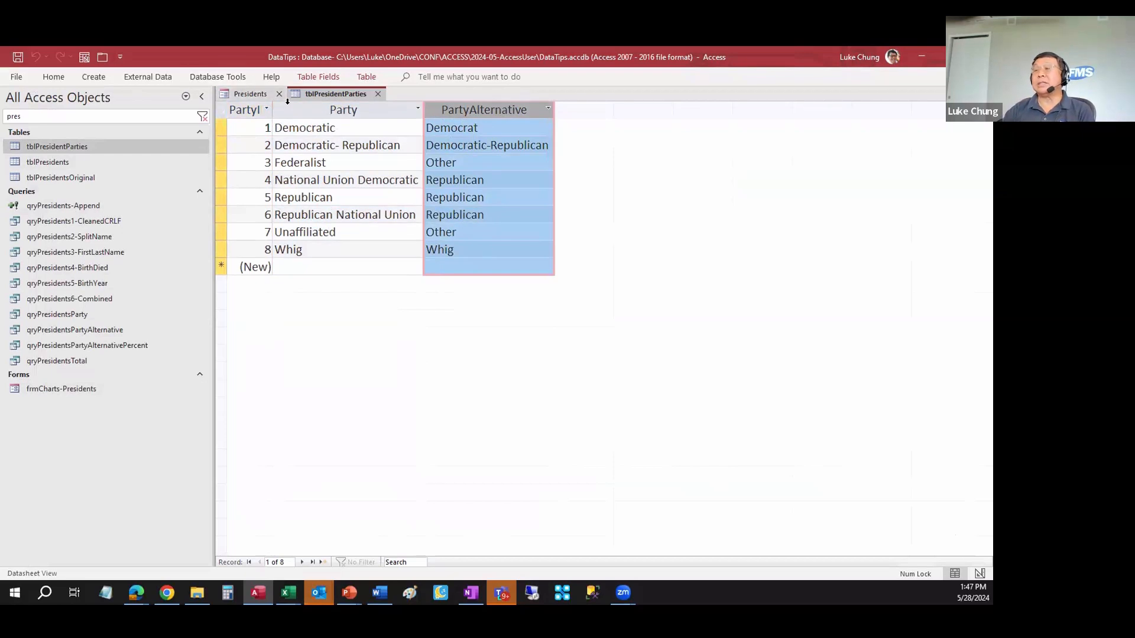
Step: Open the qryPresidentsPartyAlternative query in Design View, widen its PartyAlternative column and hide the Property Sheet to examine the table join
double_click(86, 330)
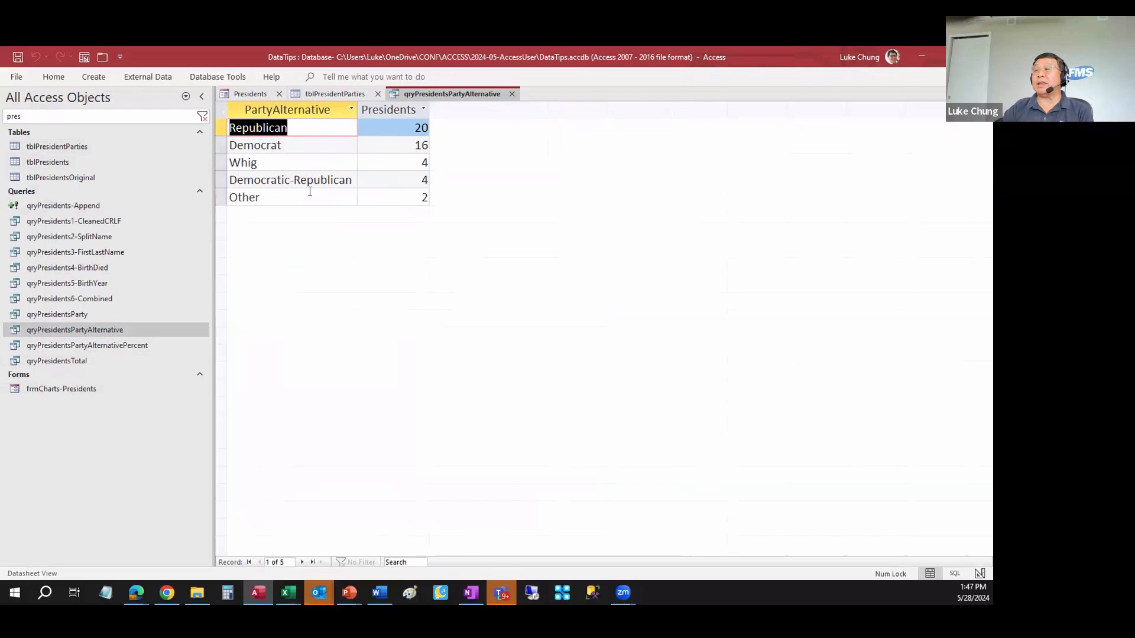
right_click(420, 96)
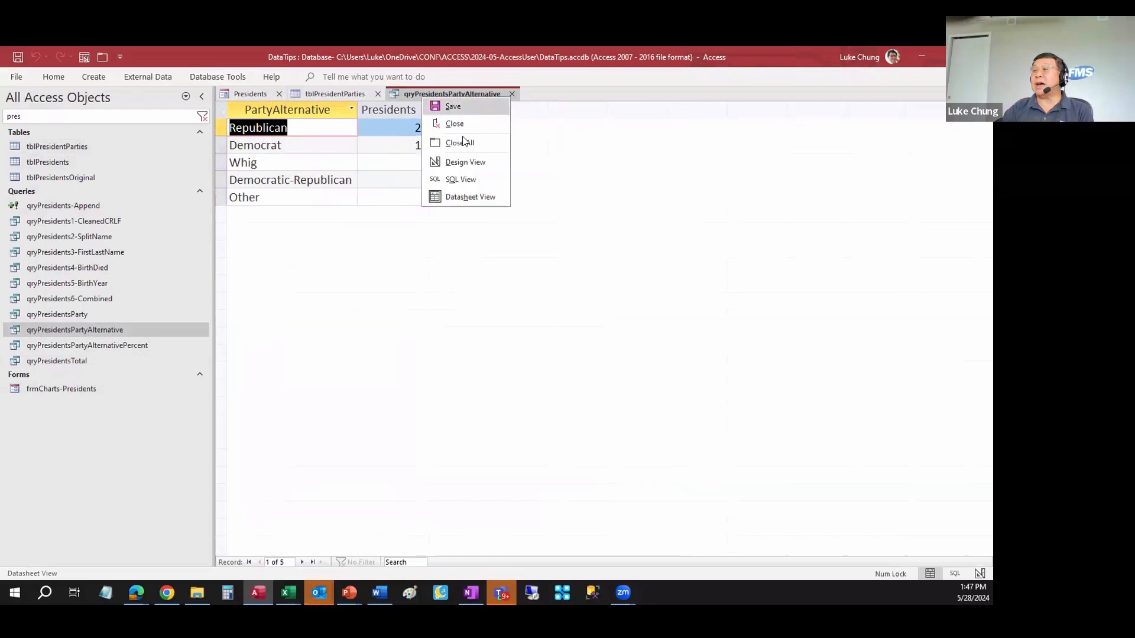
left_click(469, 163)
left_click_drag(538, 127, 519, 118)
left_click(534, 166)
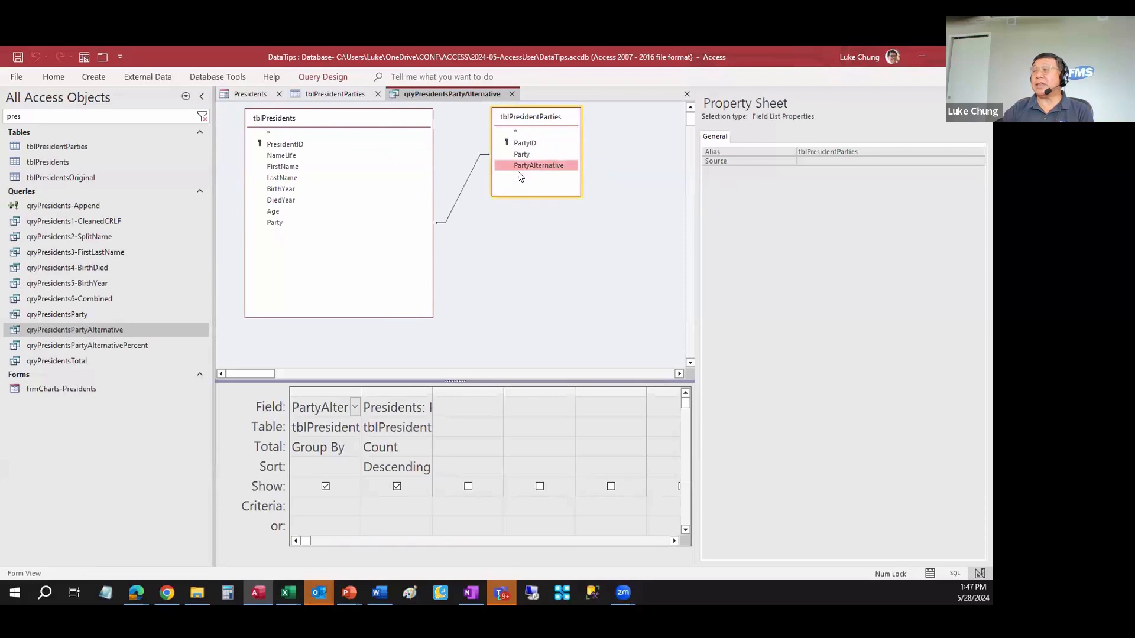
double_click(358, 388)
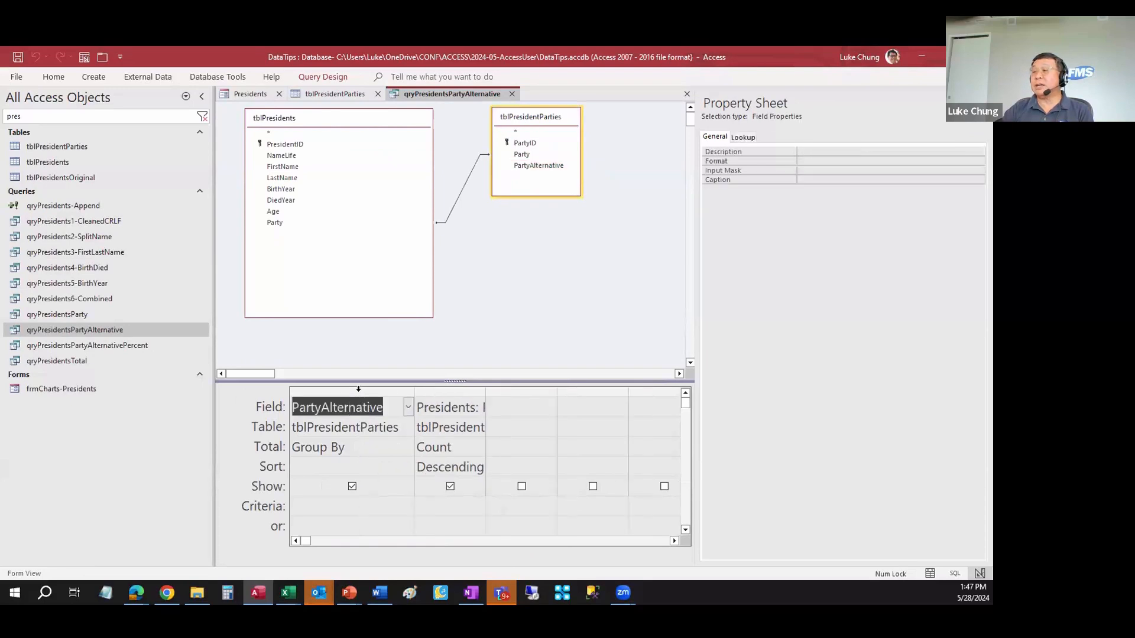
key("F4")
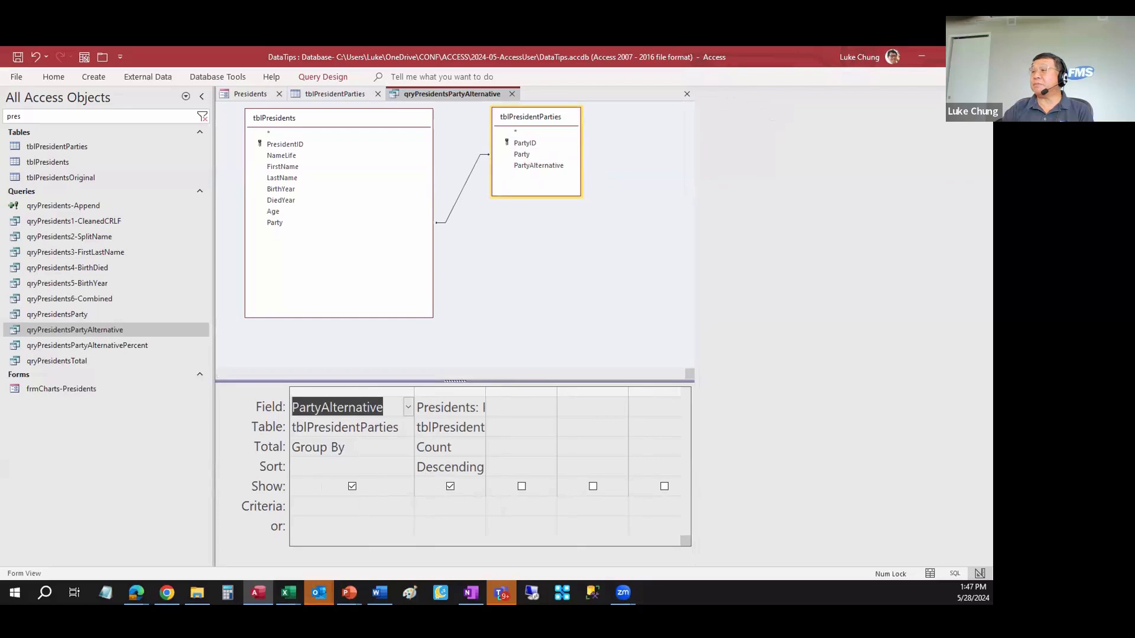
left_click(485, 175)
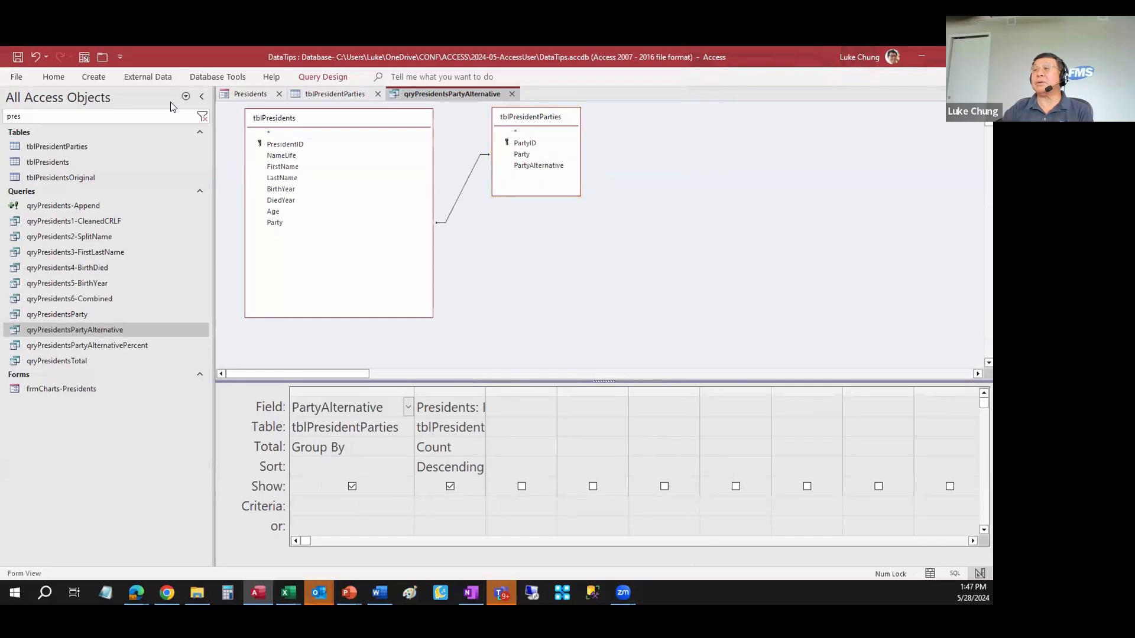
Step: Keep the ribbon expanded, show the qryPresidentsPartyAlternative results in Datasheet View and compare them with the tblPresidentParties table
double_click(61, 76)
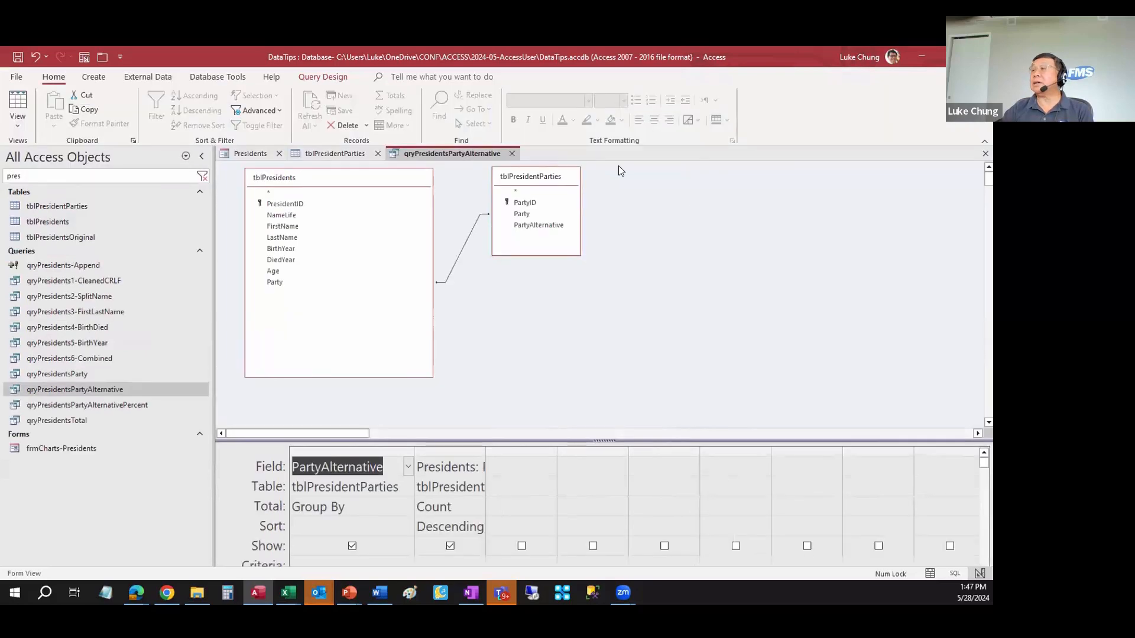
right_click(472, 152)
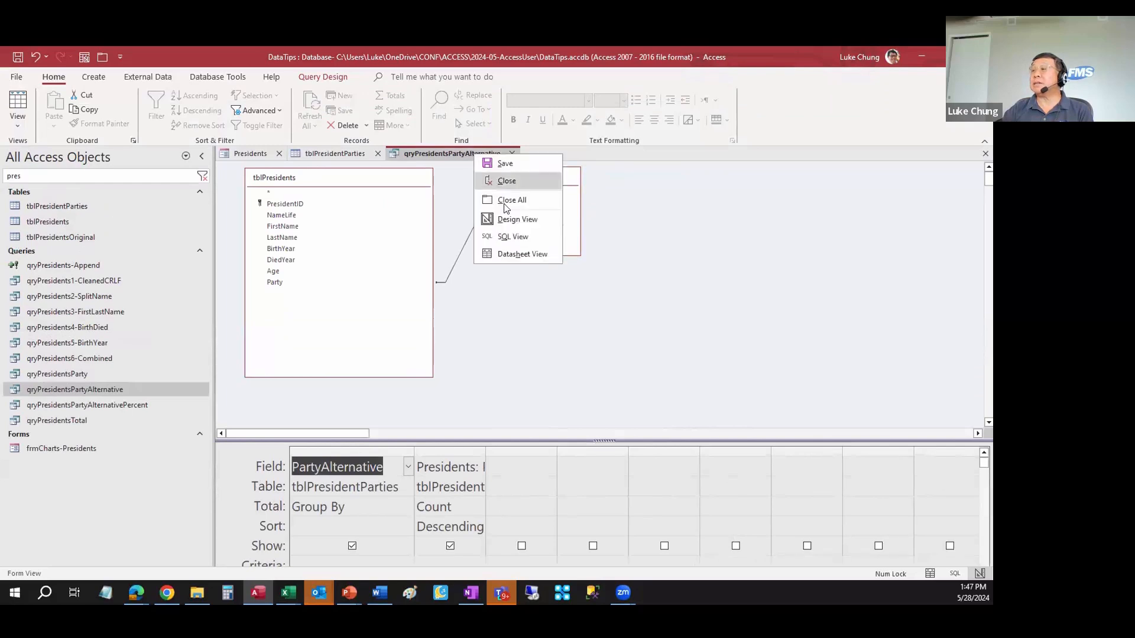
left_click(528, 249)
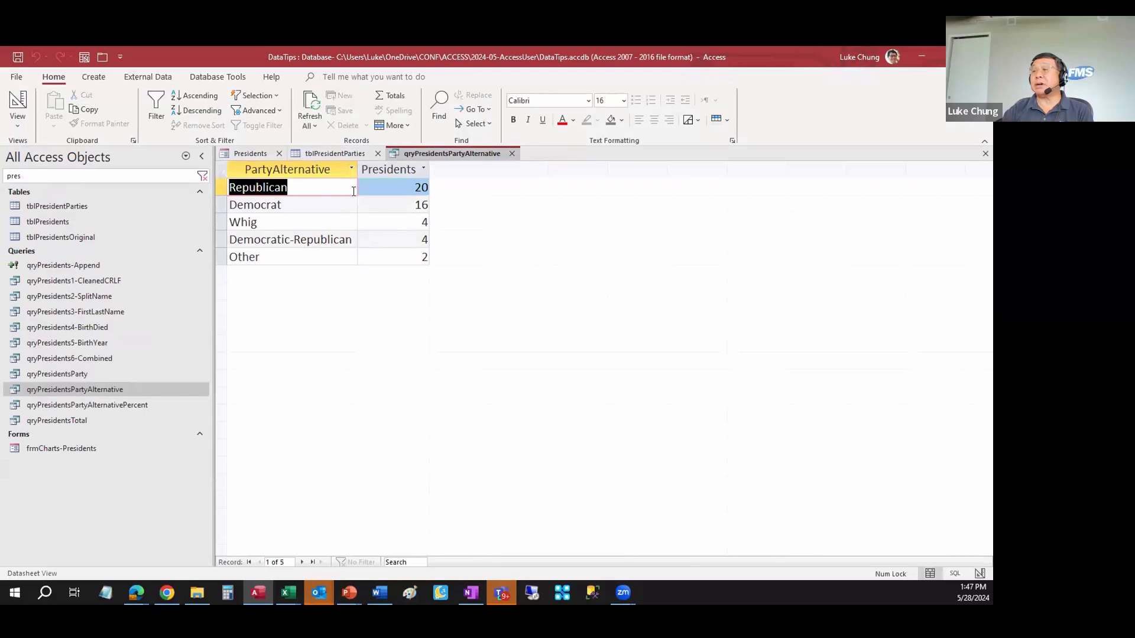
left_click(330, 154)
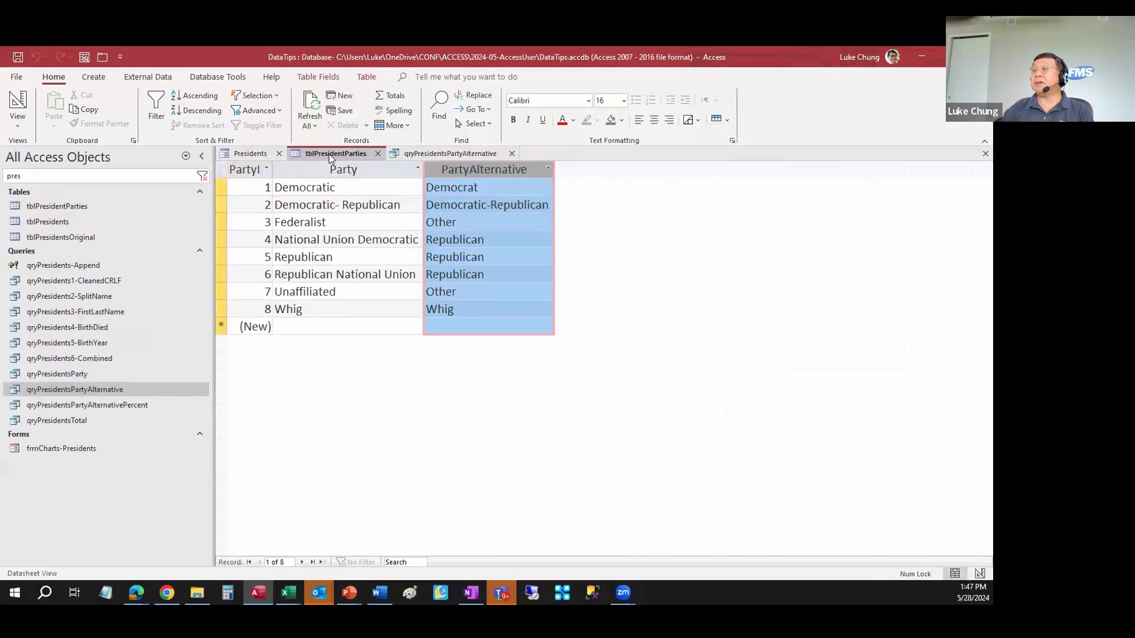
left_click(481, 152)
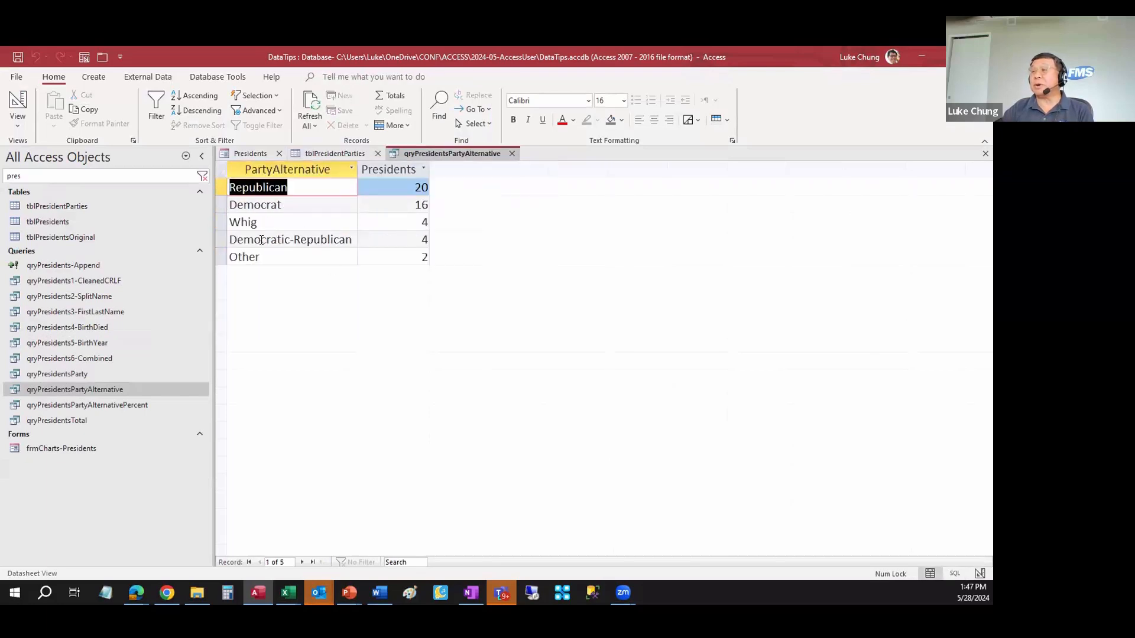
Step: In tblPresidentParties, set the PartyAlternative value of the Democratic-Republican record to Other
left_click(322, 155)
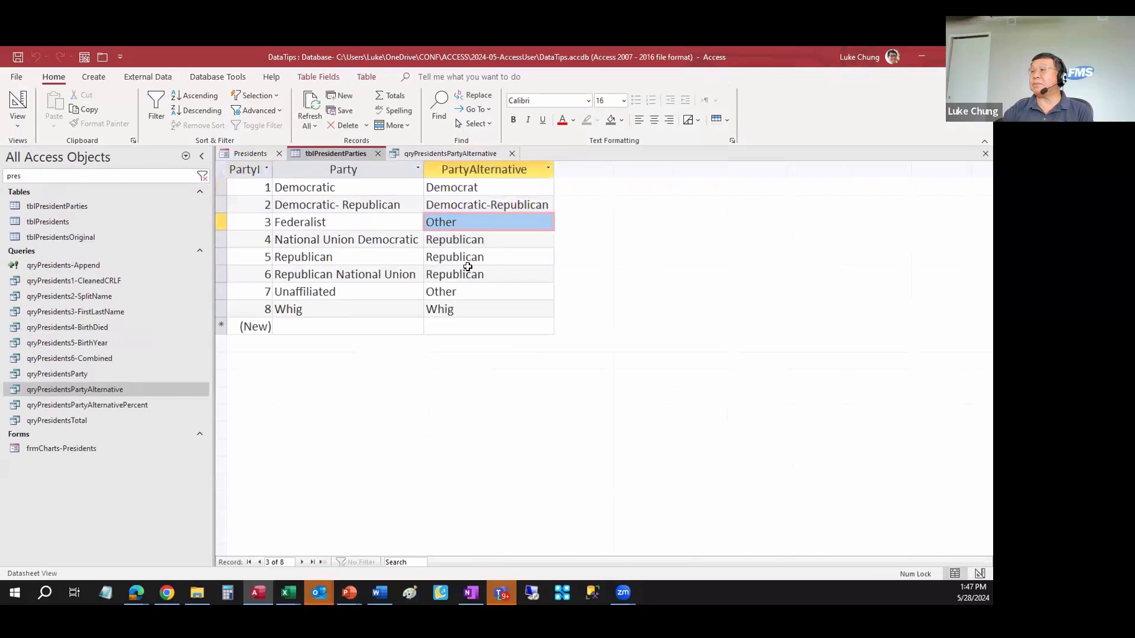
key("Down")
key("Down")
key("Down")
key("Up")
key("Up")
key("Up")
key("Up")
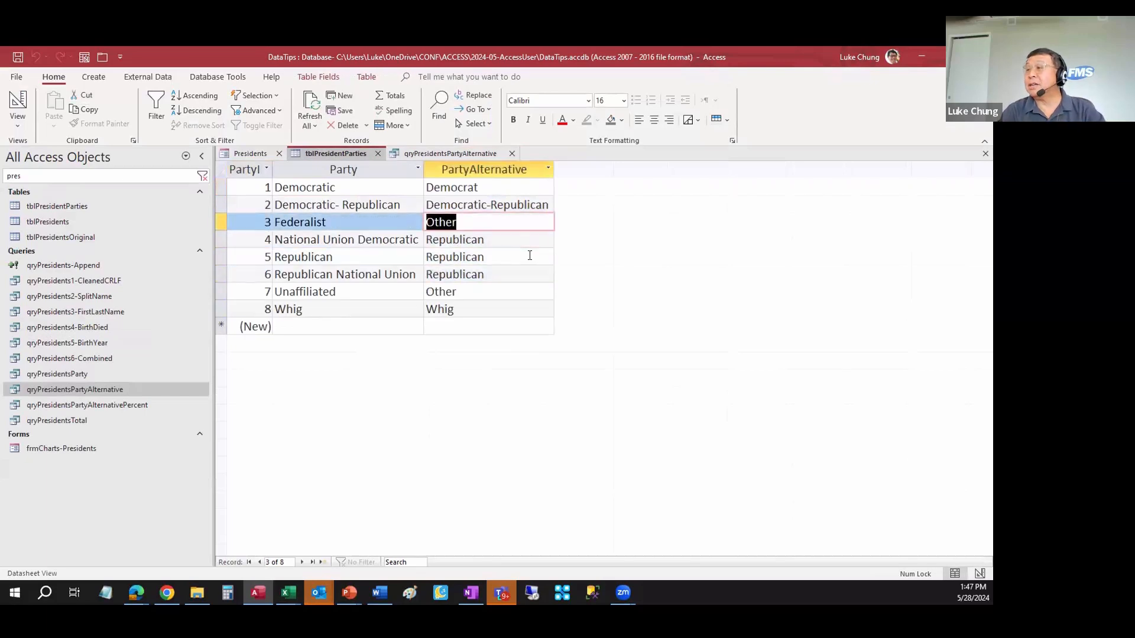
type("Other")
key("Down")
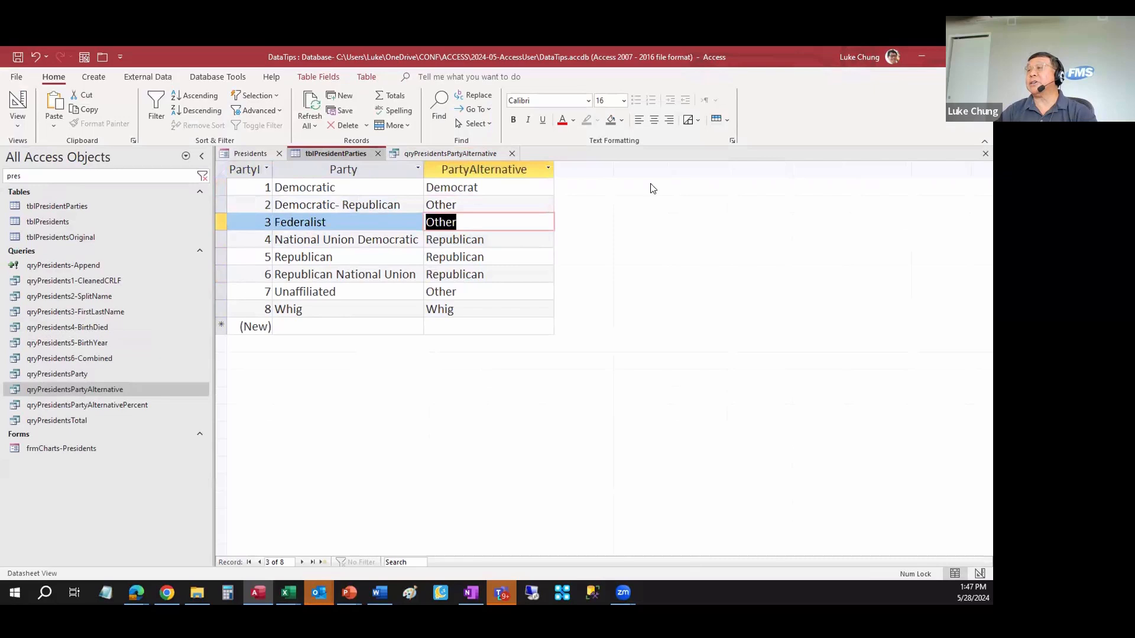
Step: Check the regrouped counts in qryPresidentsPartyAlternative and update the Party Summary chart on the Presidents form
left_click(470, 154)
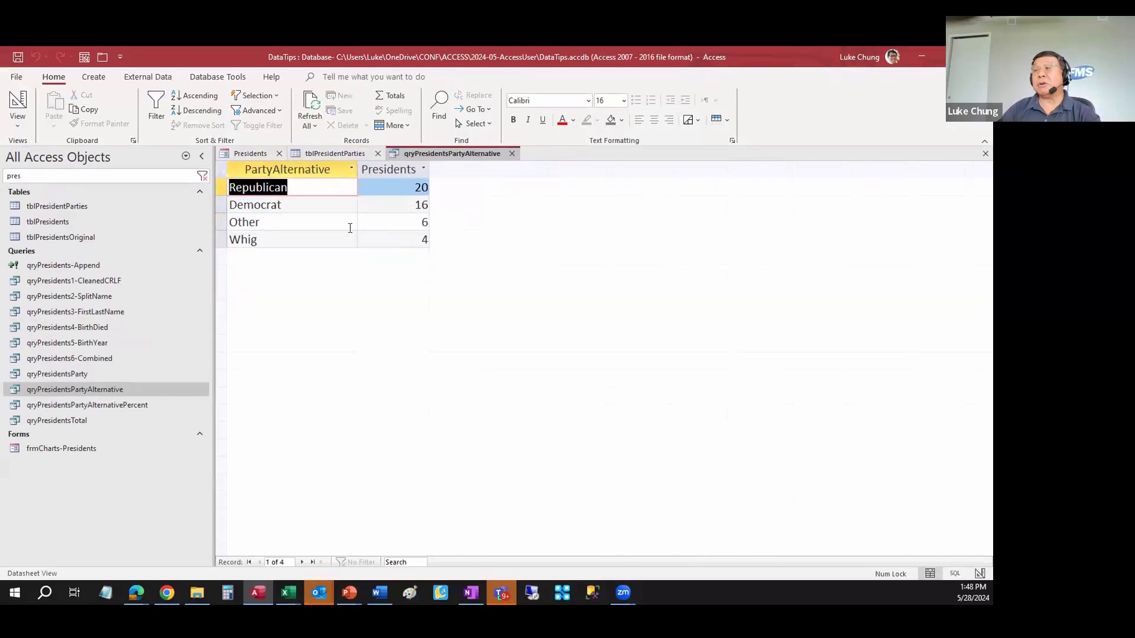
left_click(242, 154)
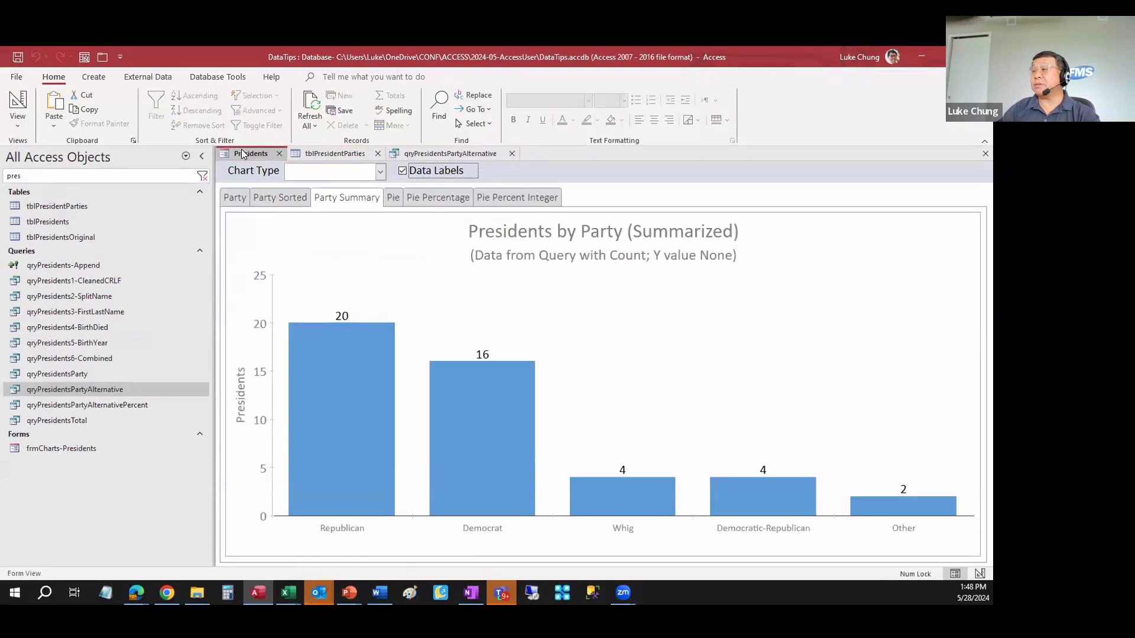
left_click(332, 201)
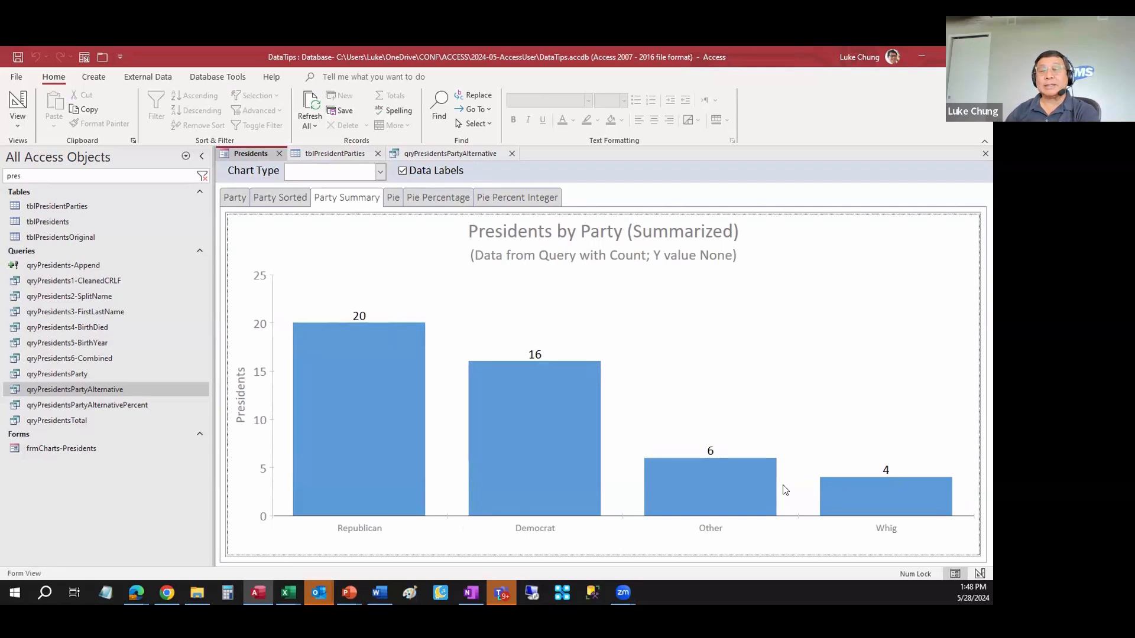
Step: View the Pie, Pie Percentage and Pie Percent Integer charts of presidents by party
left_click(392, 199)
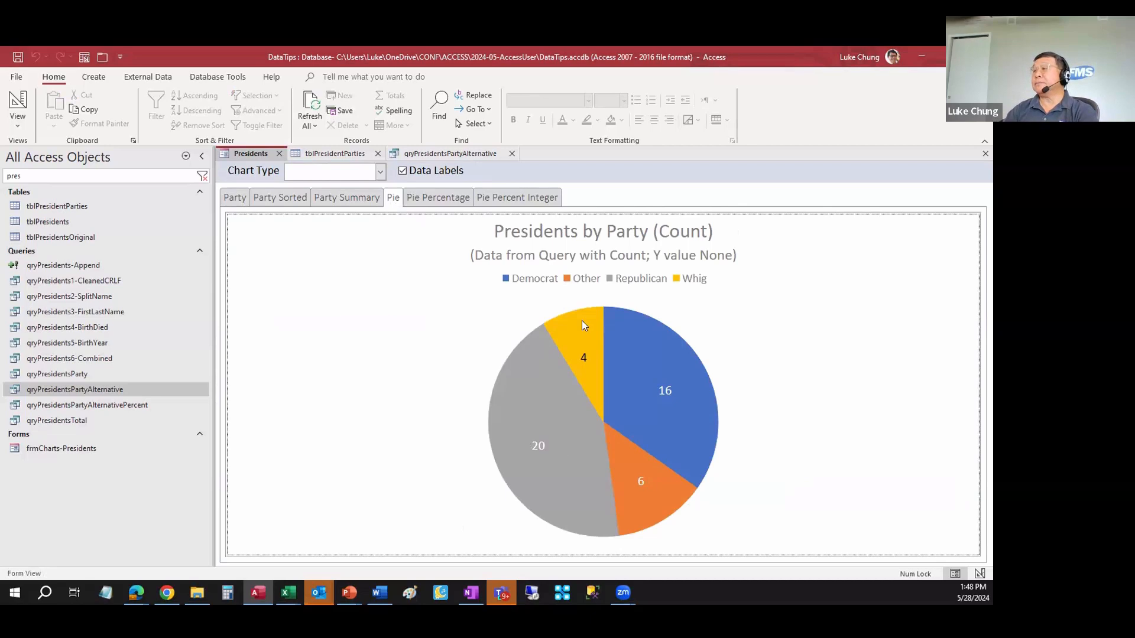
left_click(443, 201)
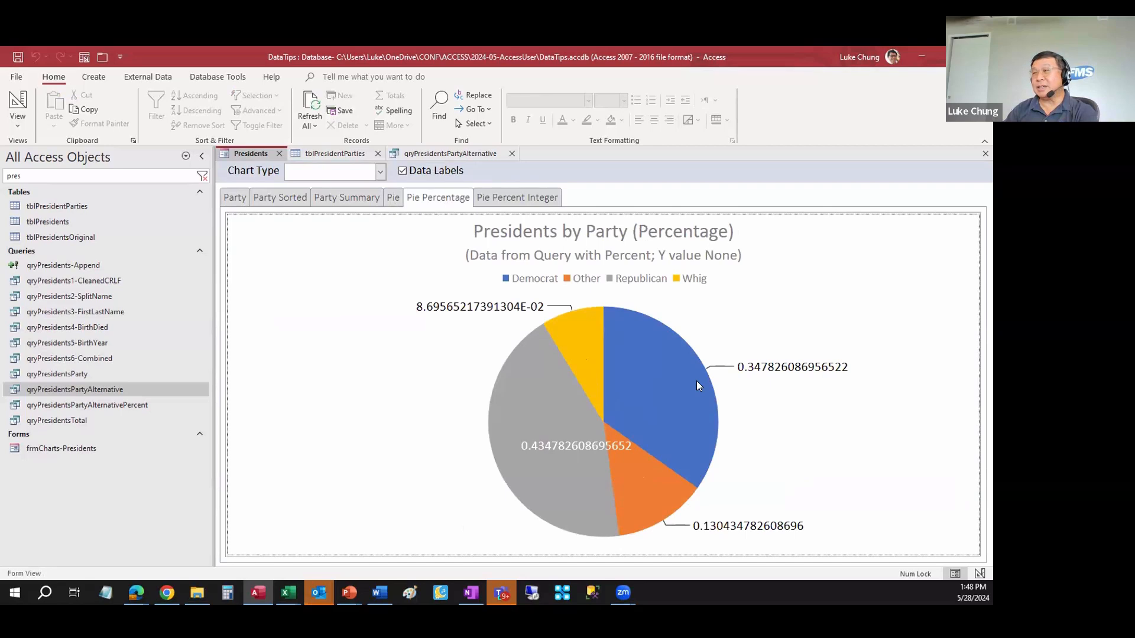
left_click(526, 198)
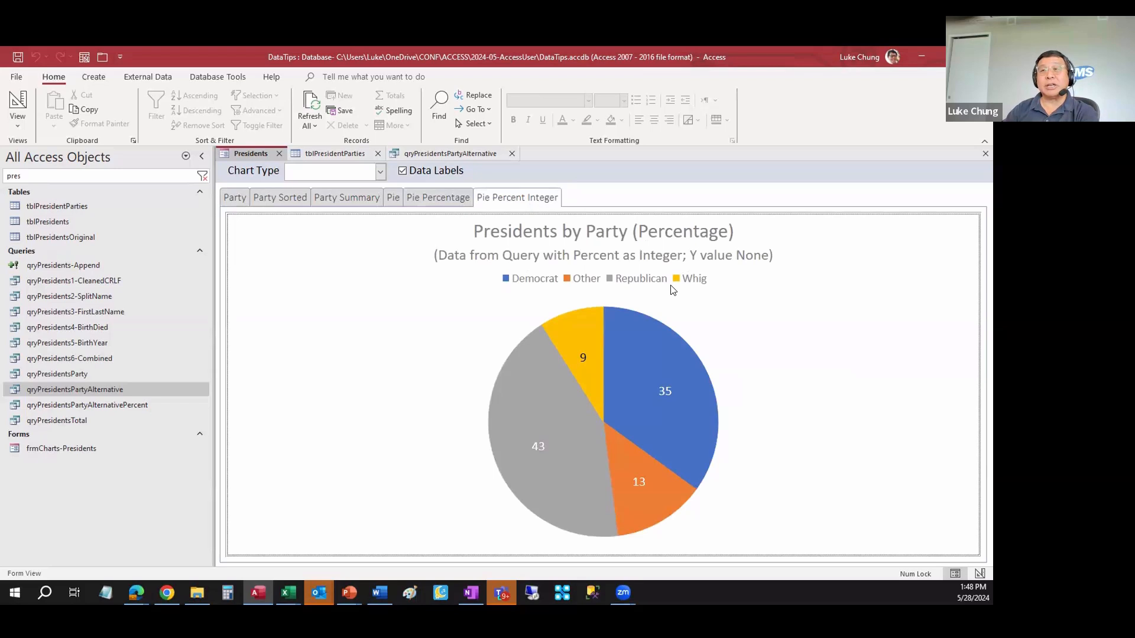
Step: Open the qryPresidentsPartyAlternativePercent query and examine its Percent and PercentInt values
left_click(67, 407)
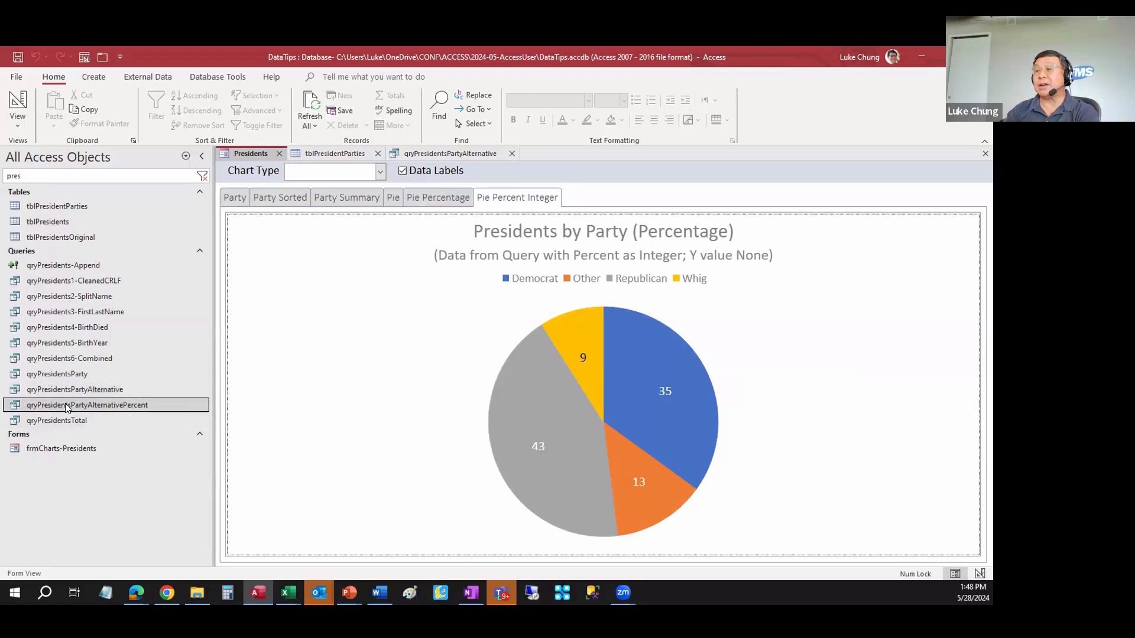
double_click(66, 407)
left_click(478, 186)
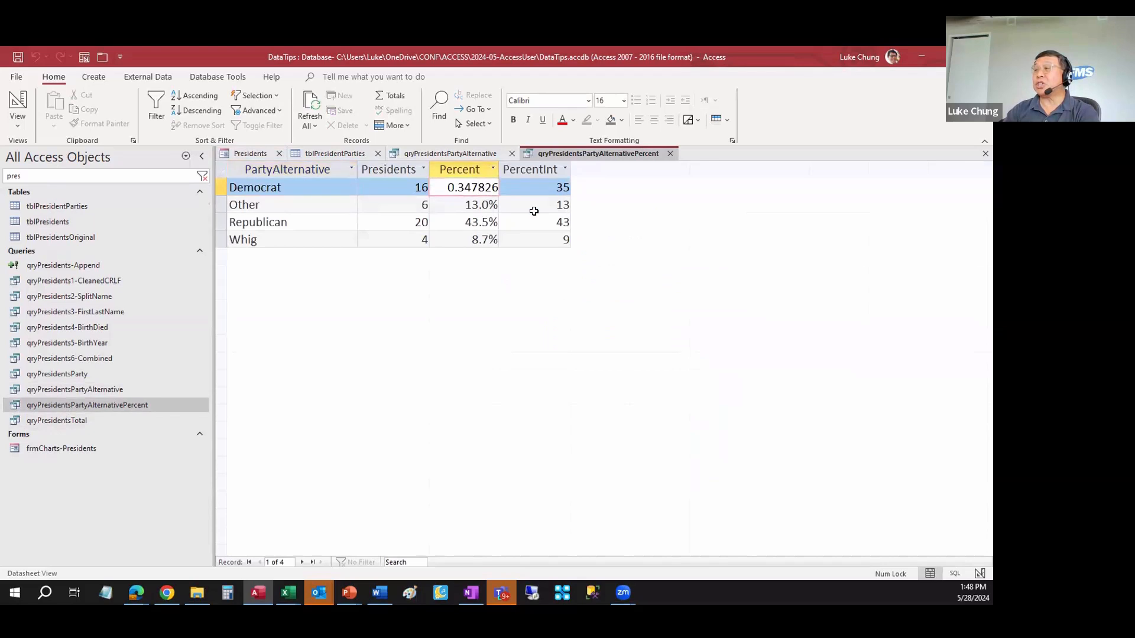
left_click(565, 239)
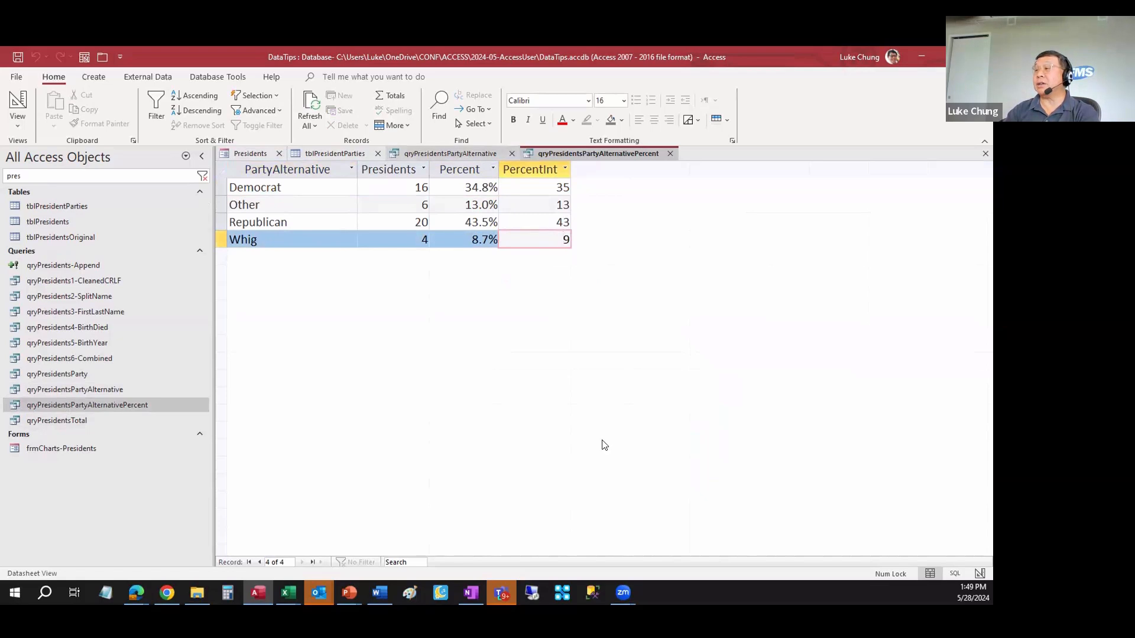
Step: Return to the Party chart on the Presidents form and set its chart type to Bar Clustered, Pie and finally Column Clustered
left_click(451, 149)
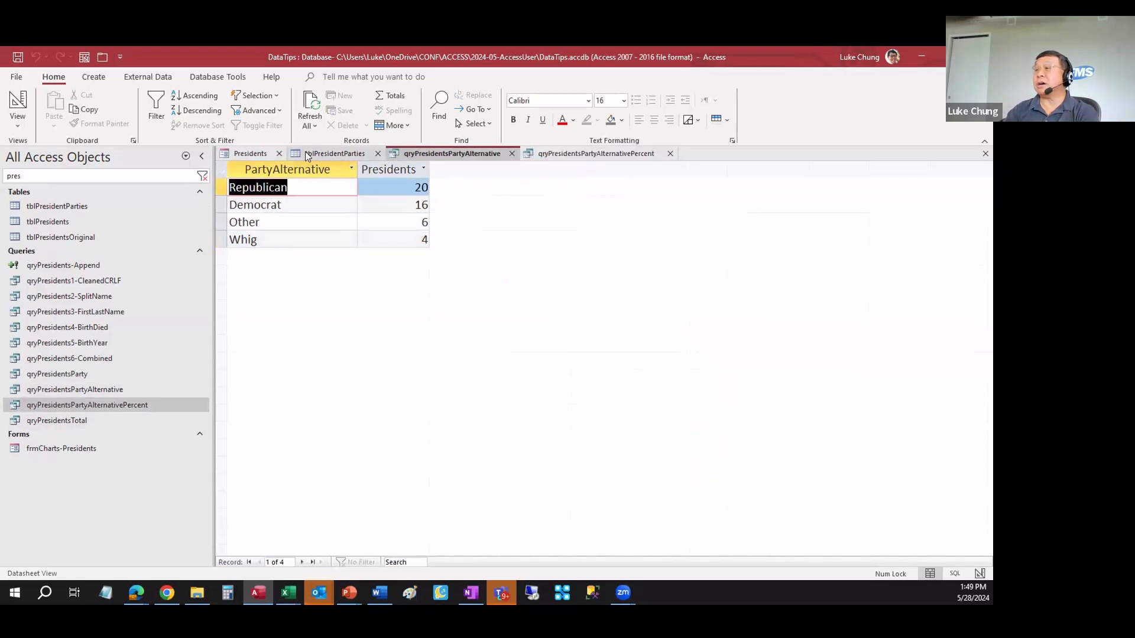
left_click(271, 154)
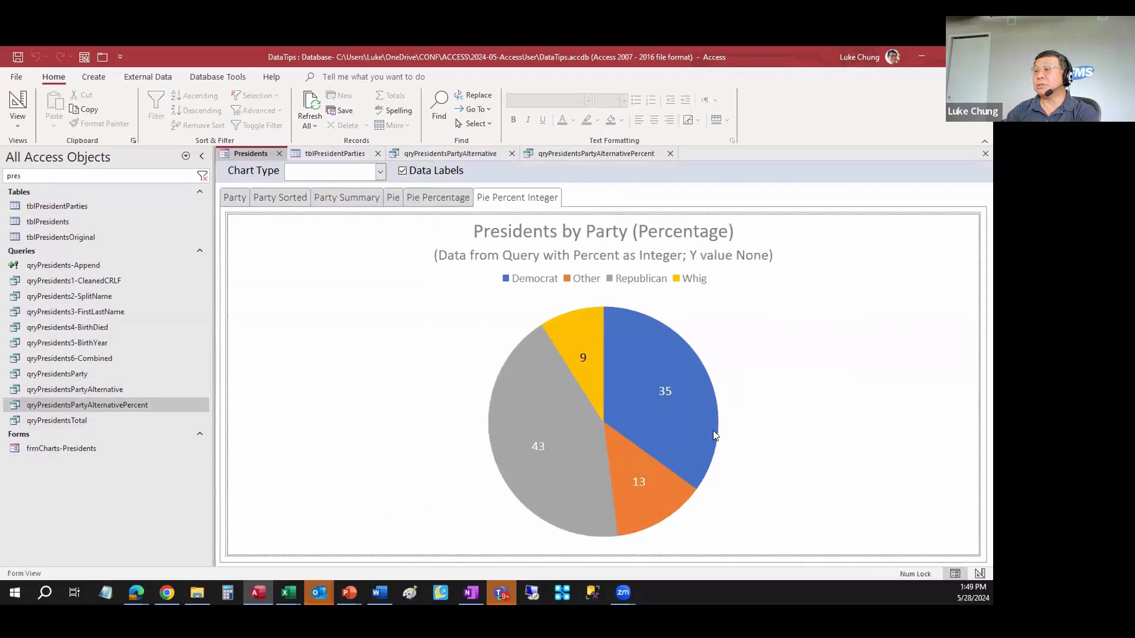
left_click(234, 199)
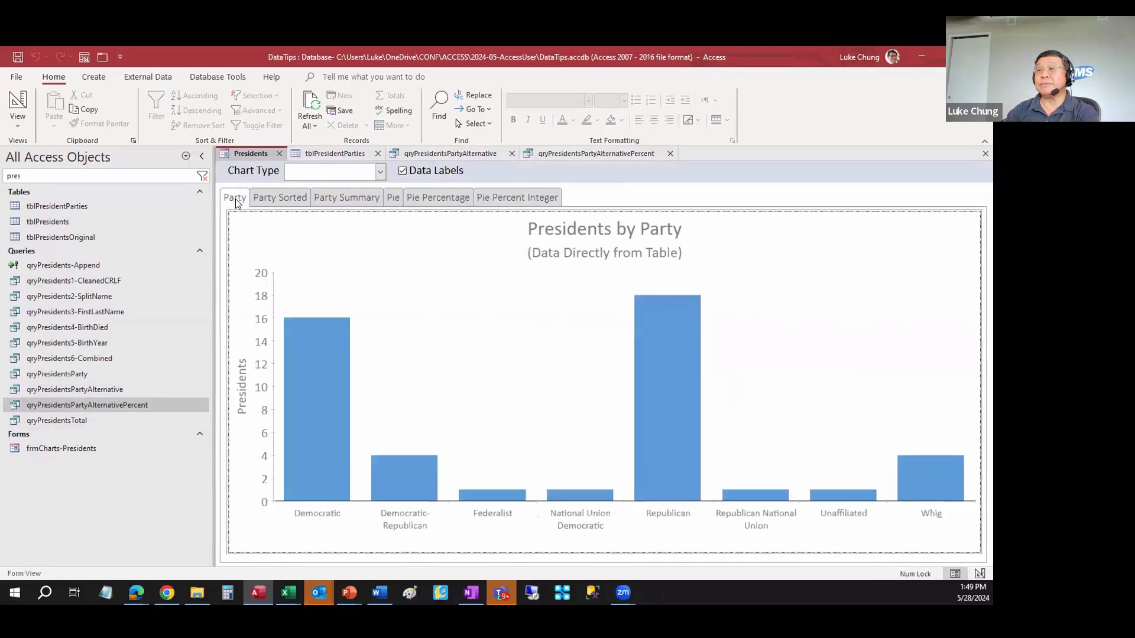
left_click(381, 172)
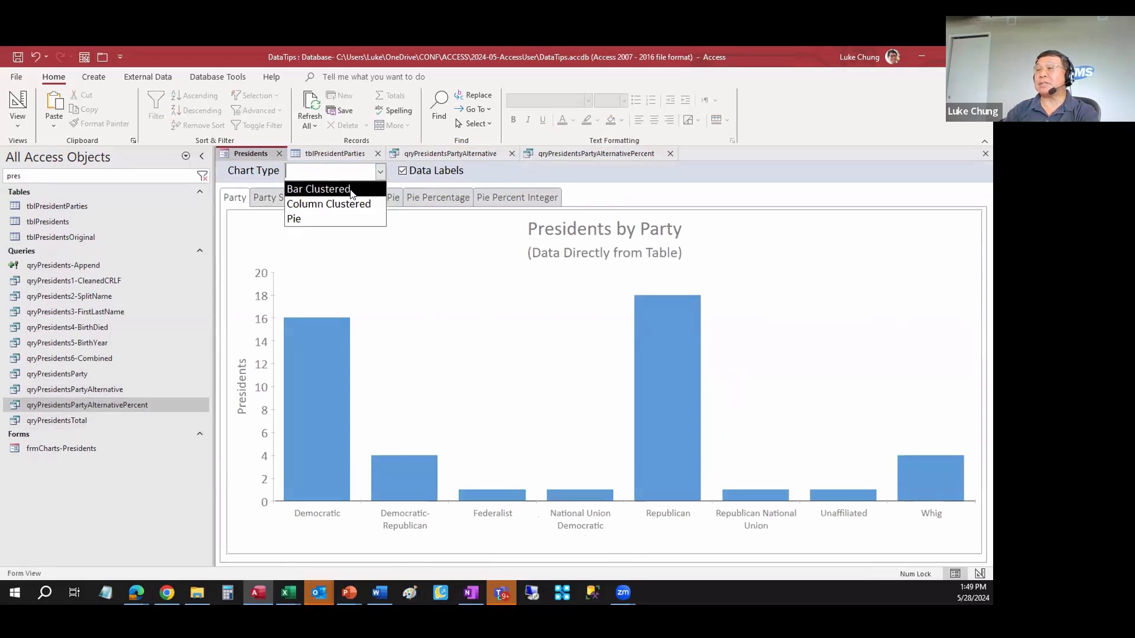
left_click(355, 190)
left_click(381, 172)
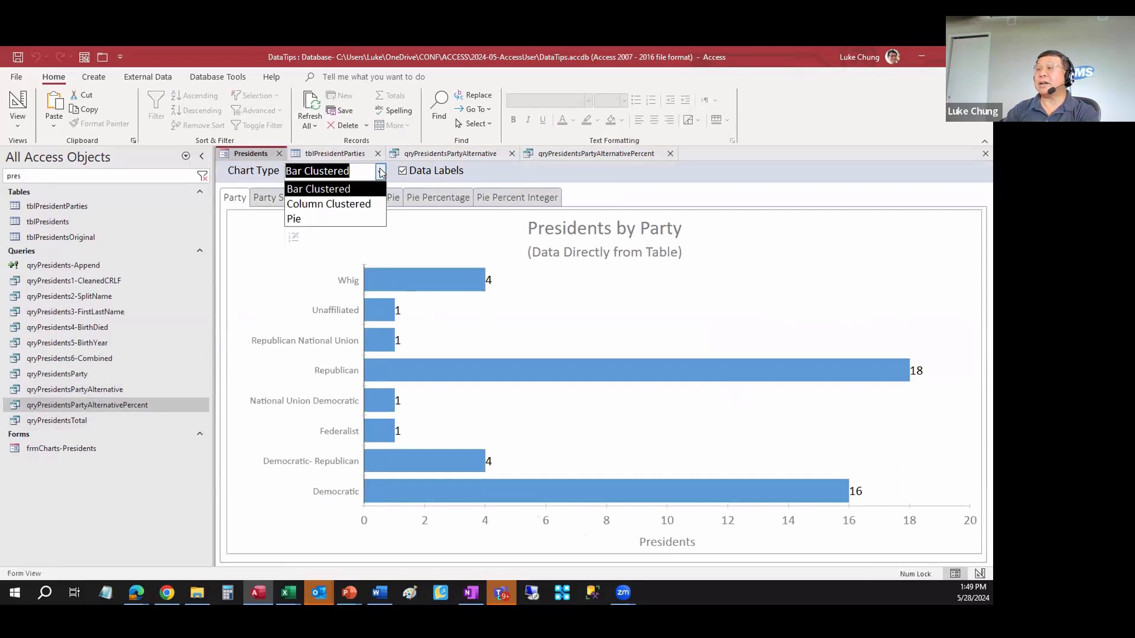
left_click(295, 223)
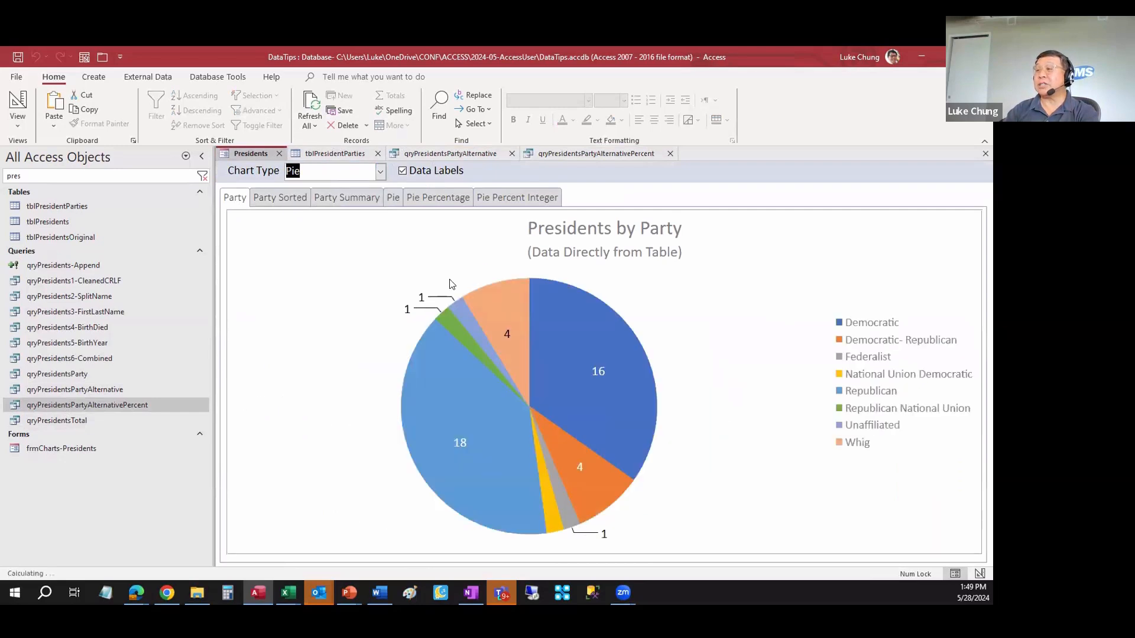
left_click(381, 172)
left_click(354, 206)
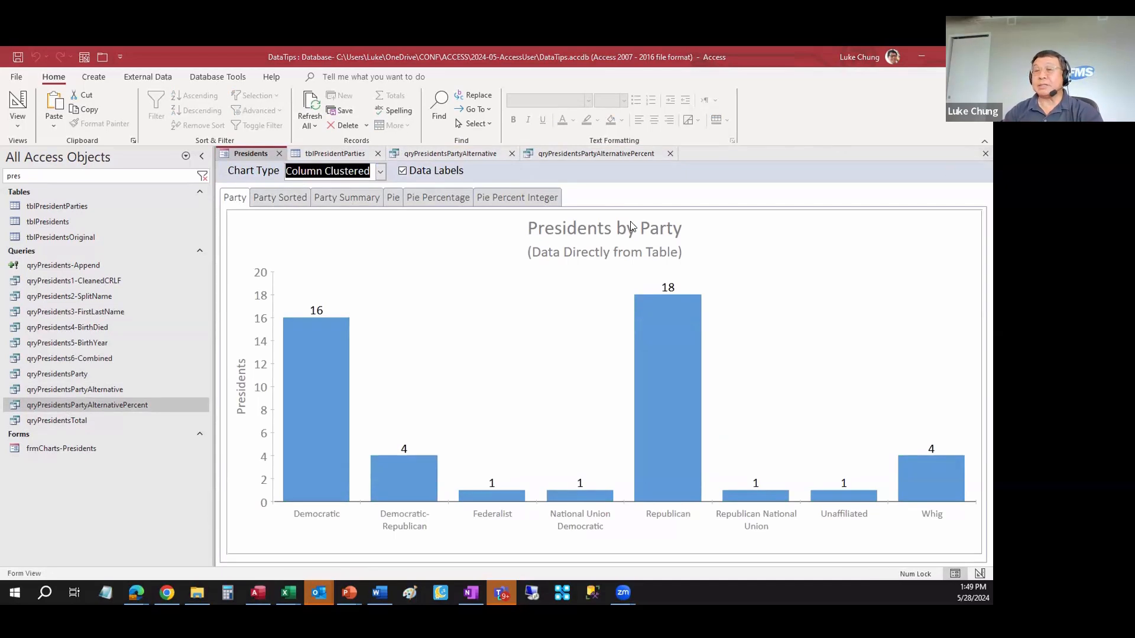
Step: Switch to the PowerPoint slide show and advance from Modern Charts to the Additional Resources slide
key("alt+Tab")
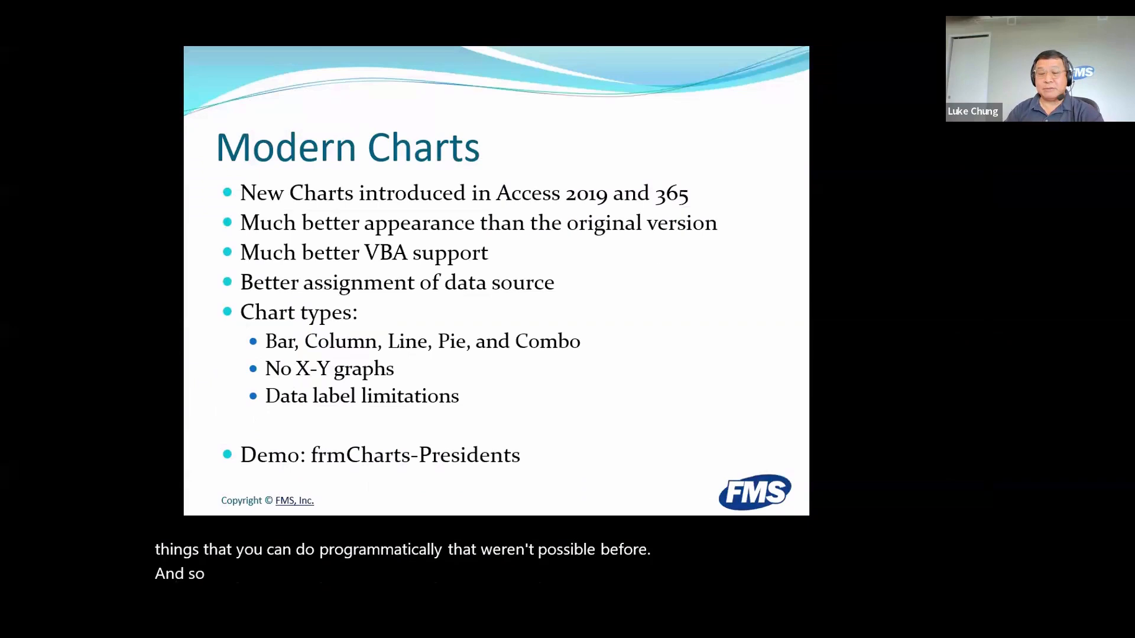
key("Right")
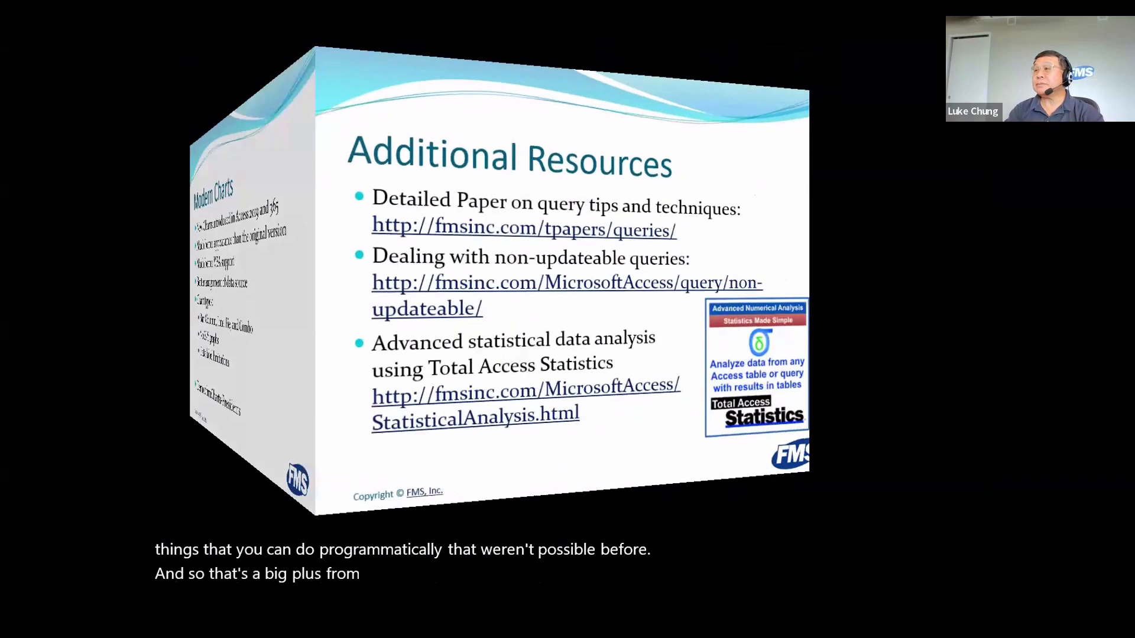